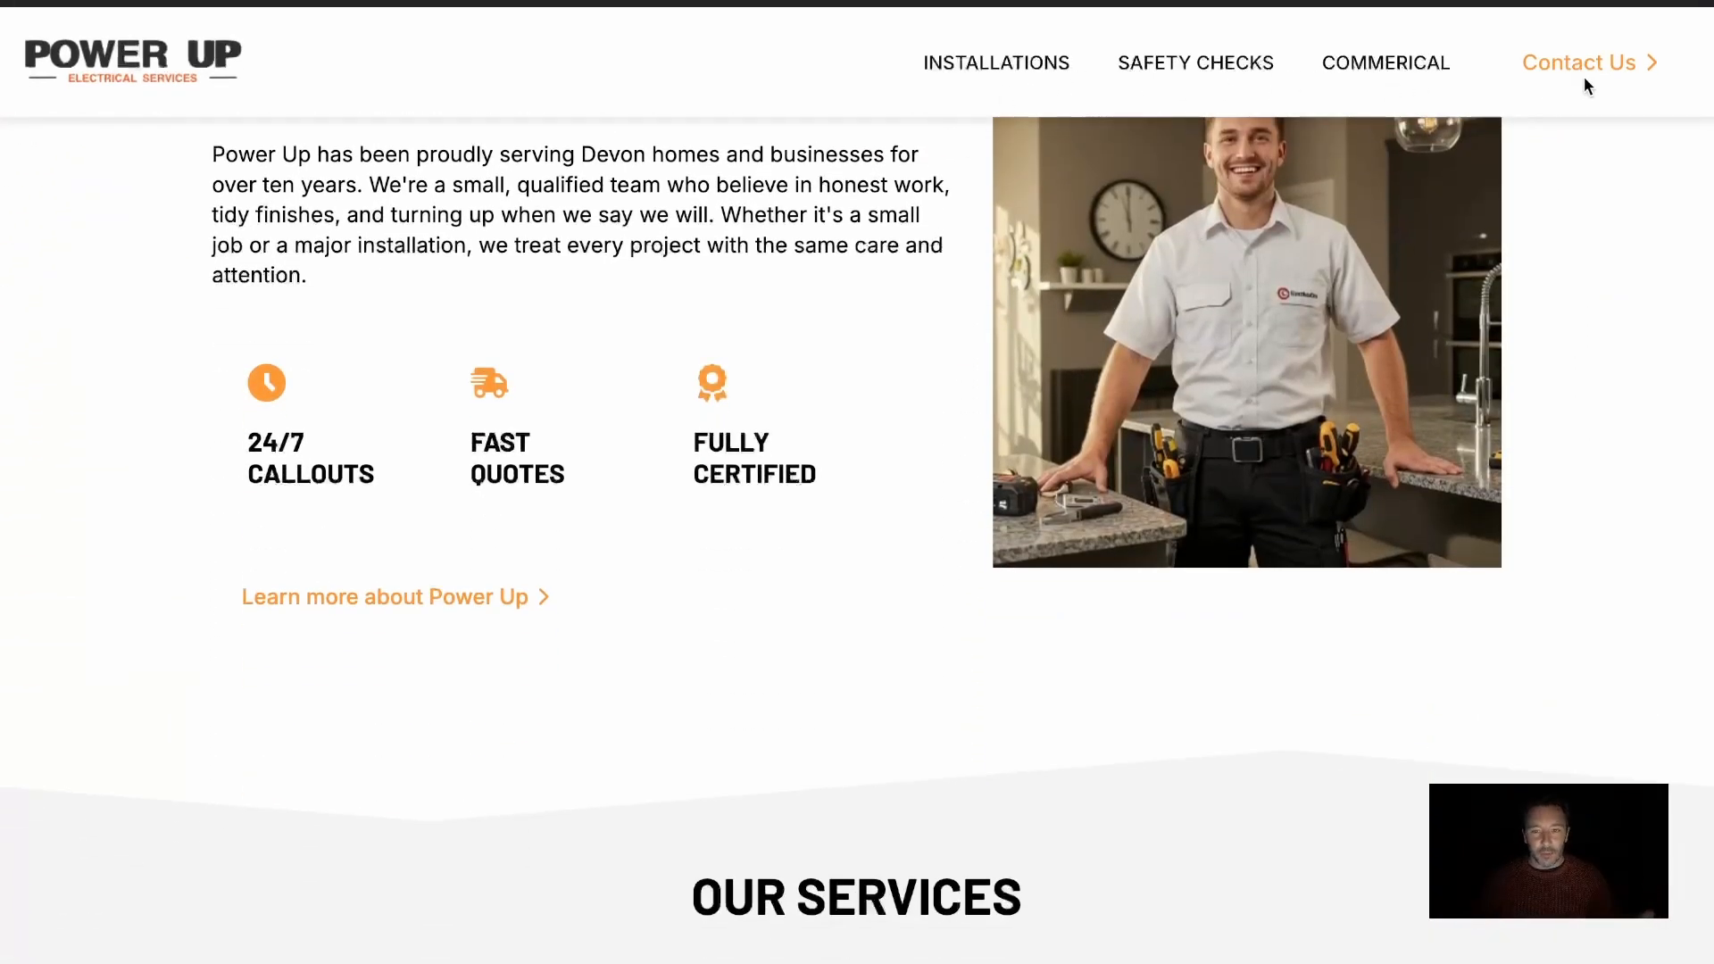
# Examine the Power Up home page's sections and how its header behaves while moving through the page
pyautogui.scroll(-5, 848, 375)
pyautogui.scroll(-3, 848, 373)
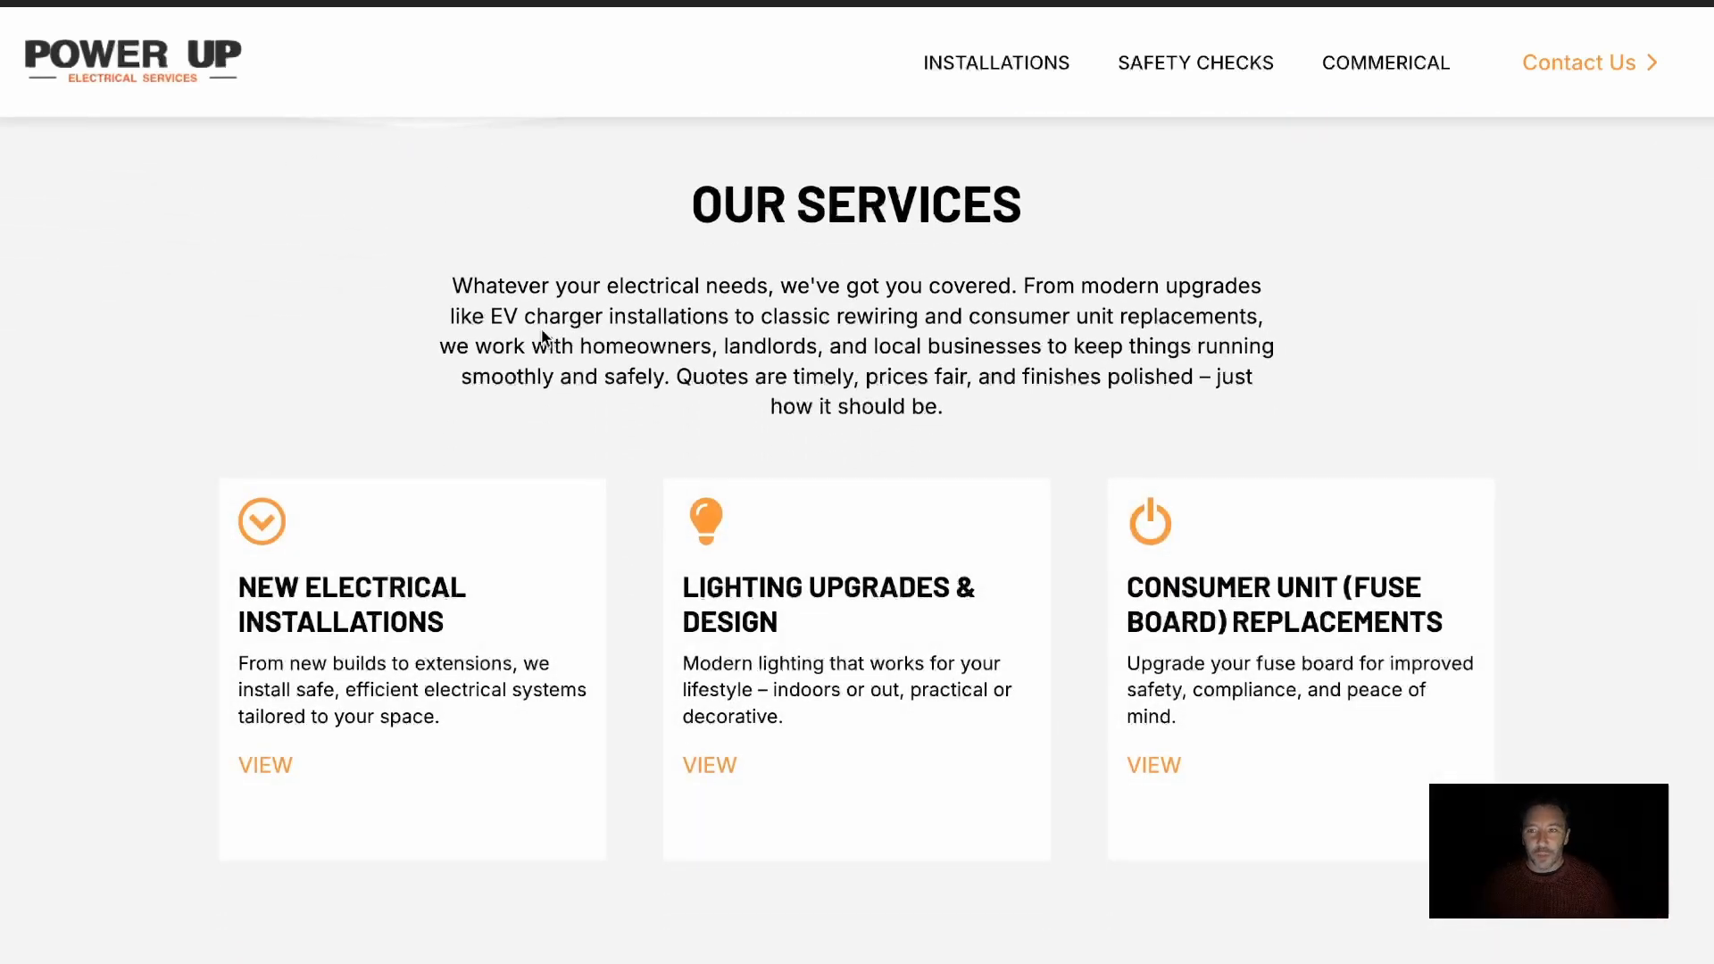
pyautogui.scroll(-10, 542, 336)
pyautogui.scroll(9, 542, 335)
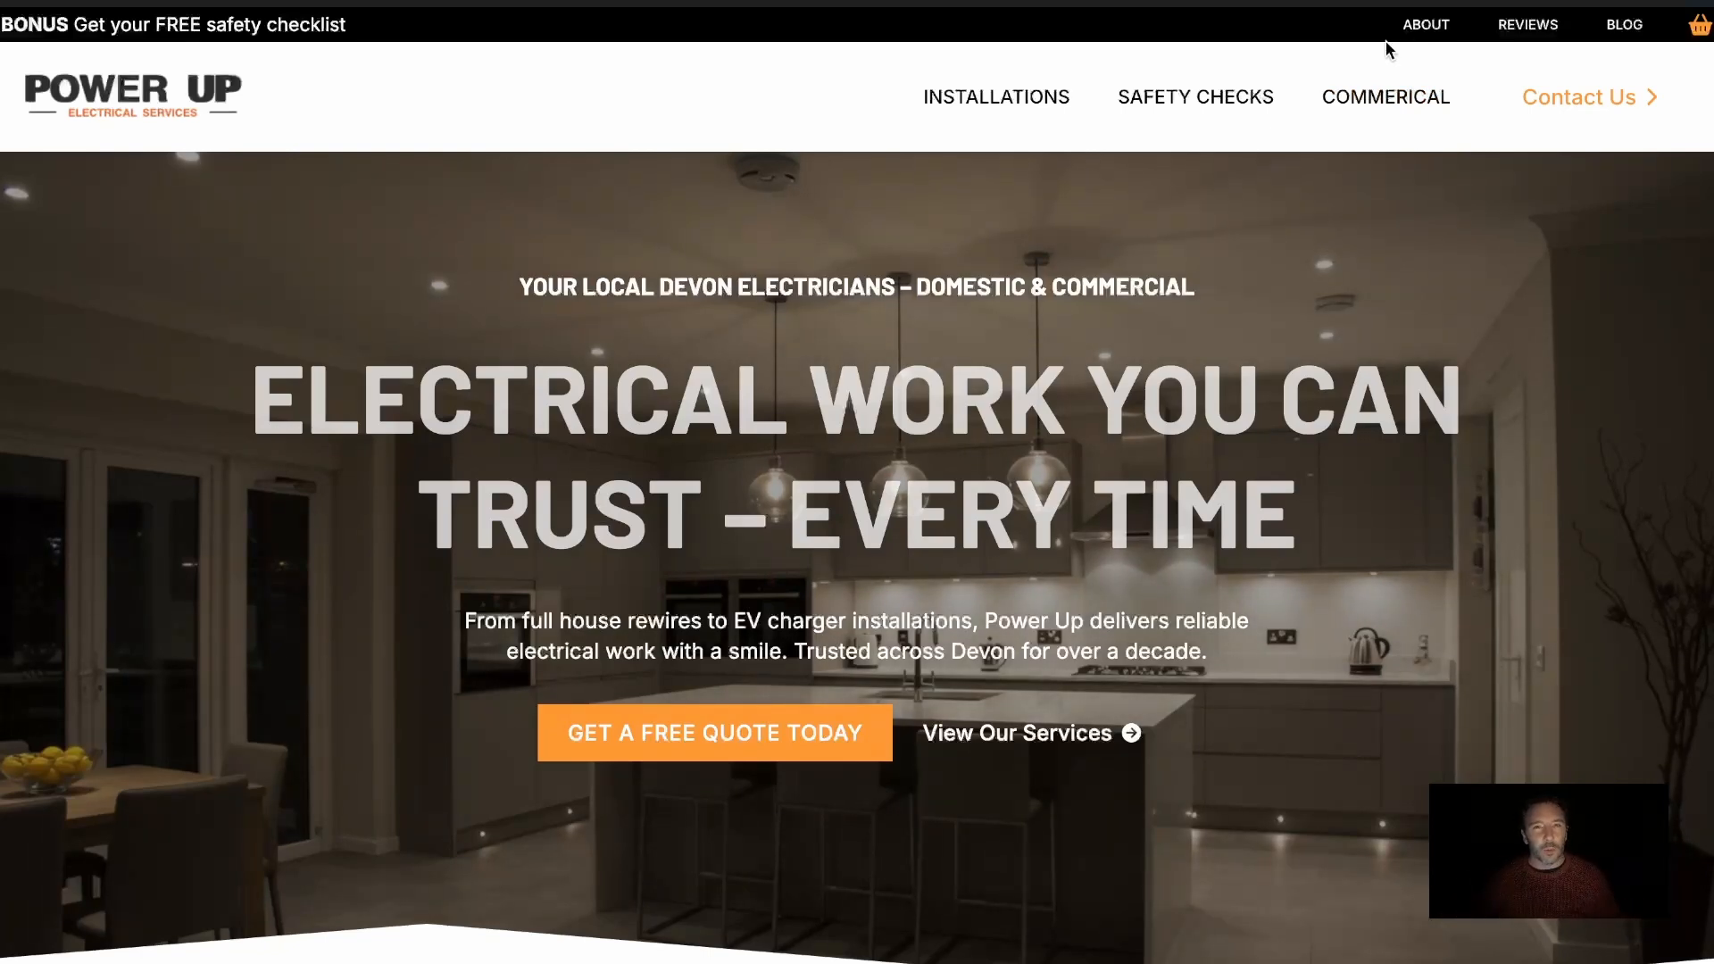
pyautogui.scroll(-10, 1166, 300)
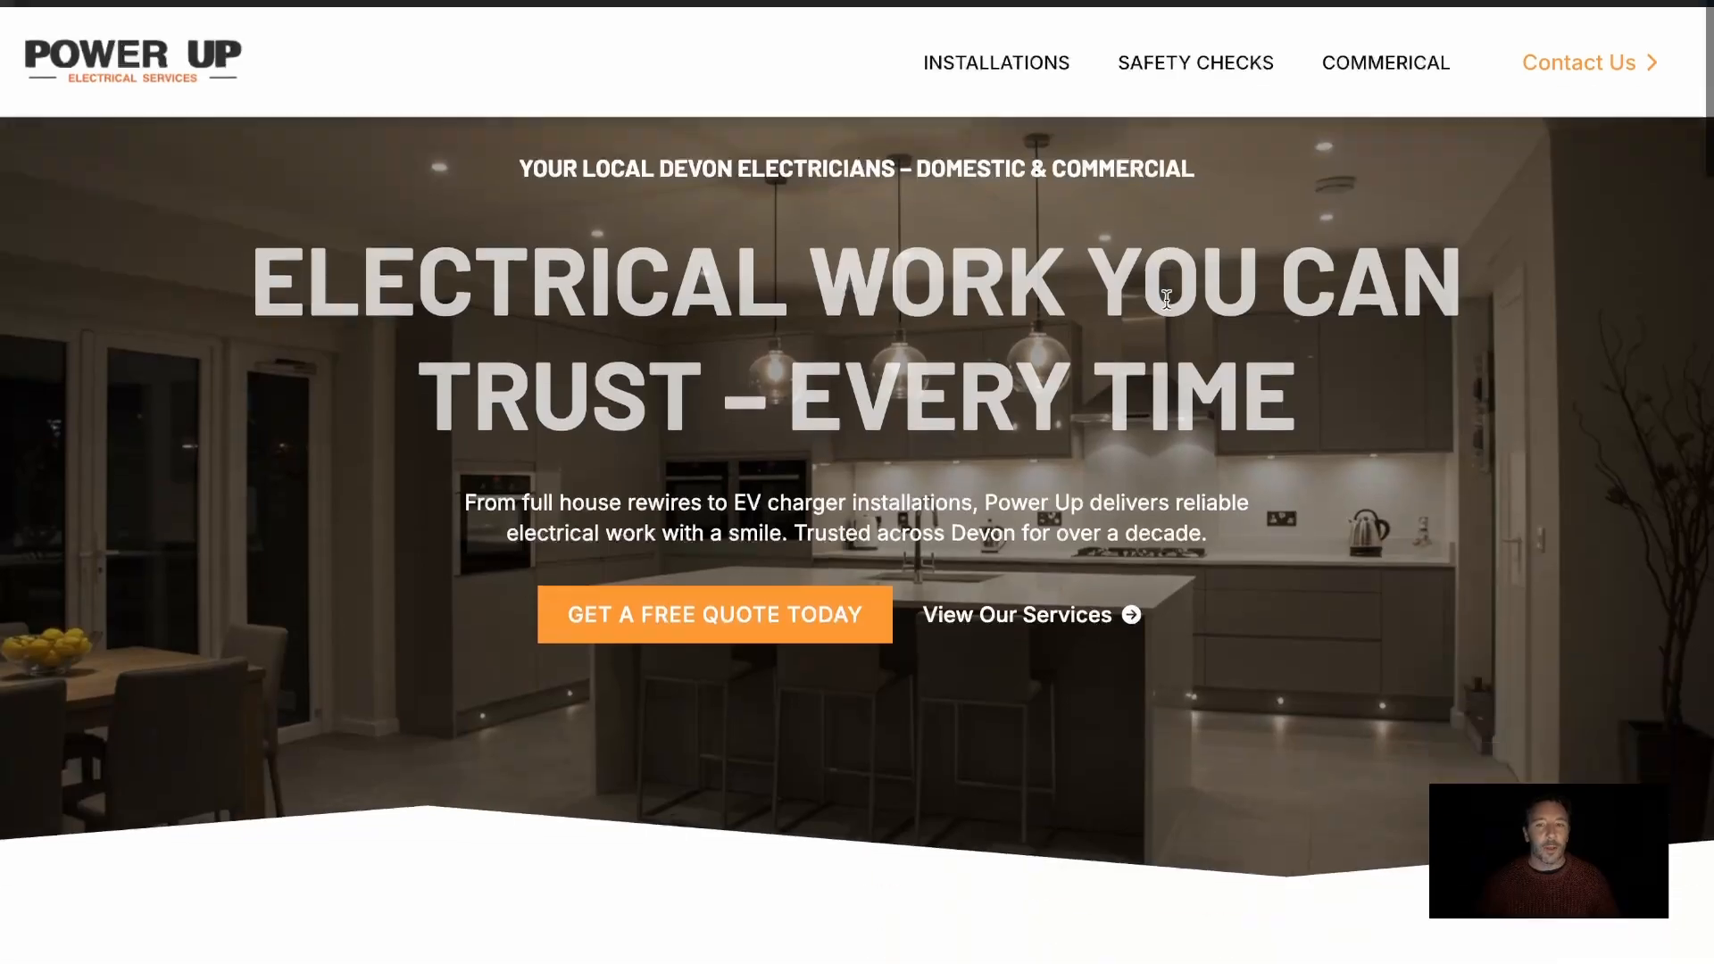
pyautogui.scroll(-7, 1166, 300)
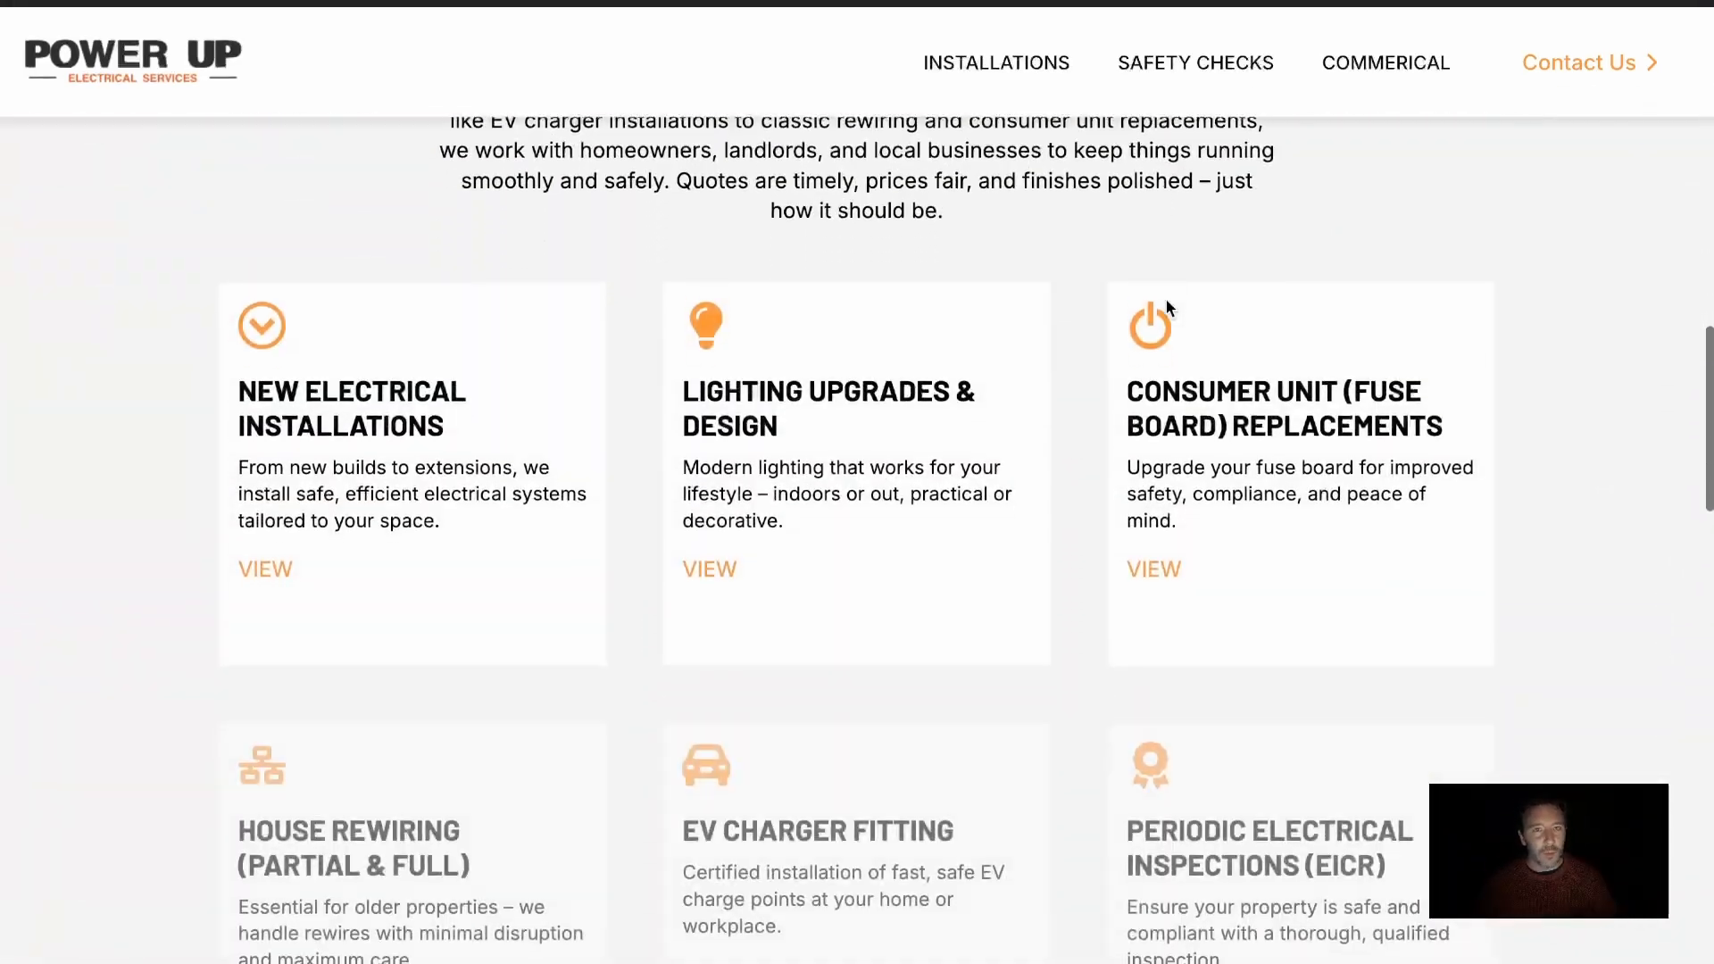
pyautogui.scroll(18, 1166, 300)
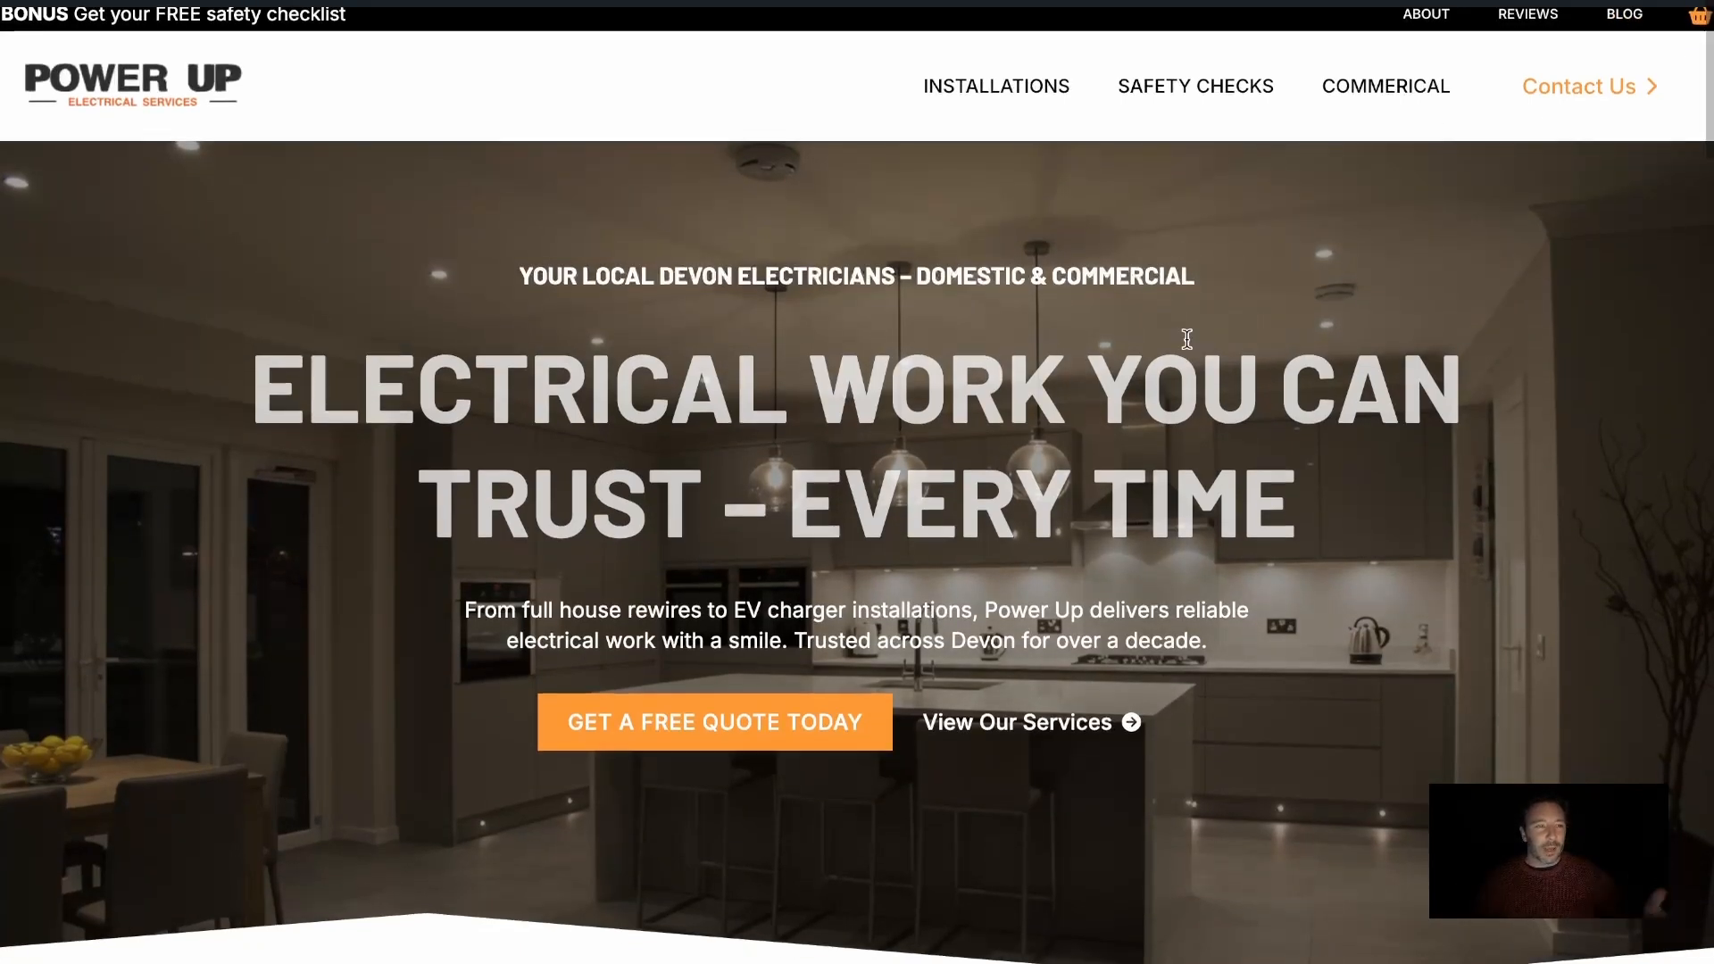
pyautogui.scroll(-4, 1187, 340)
pyautogui.scroll(-5, 1191, 260)
pyautogui.scroll(9, 1087, 260)
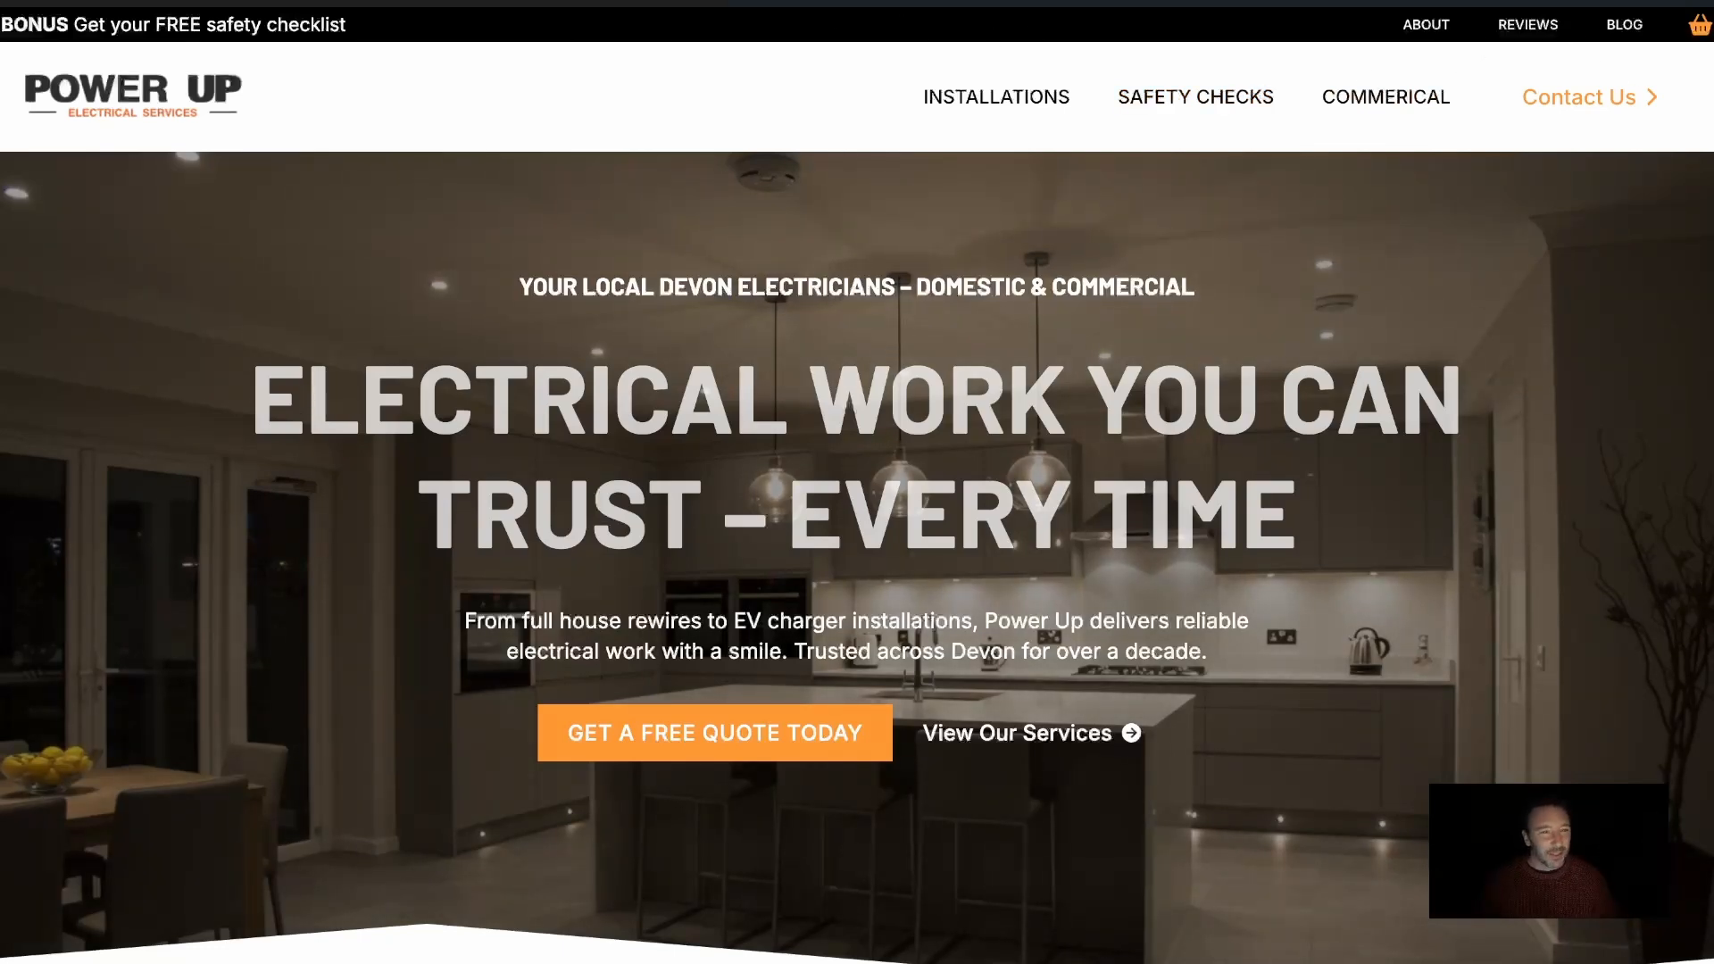
# In the Breakdance headers list in WordPress, add a header titled "Home Page Header" and apply it to the Front Page
pyautogui.click(589, 2)
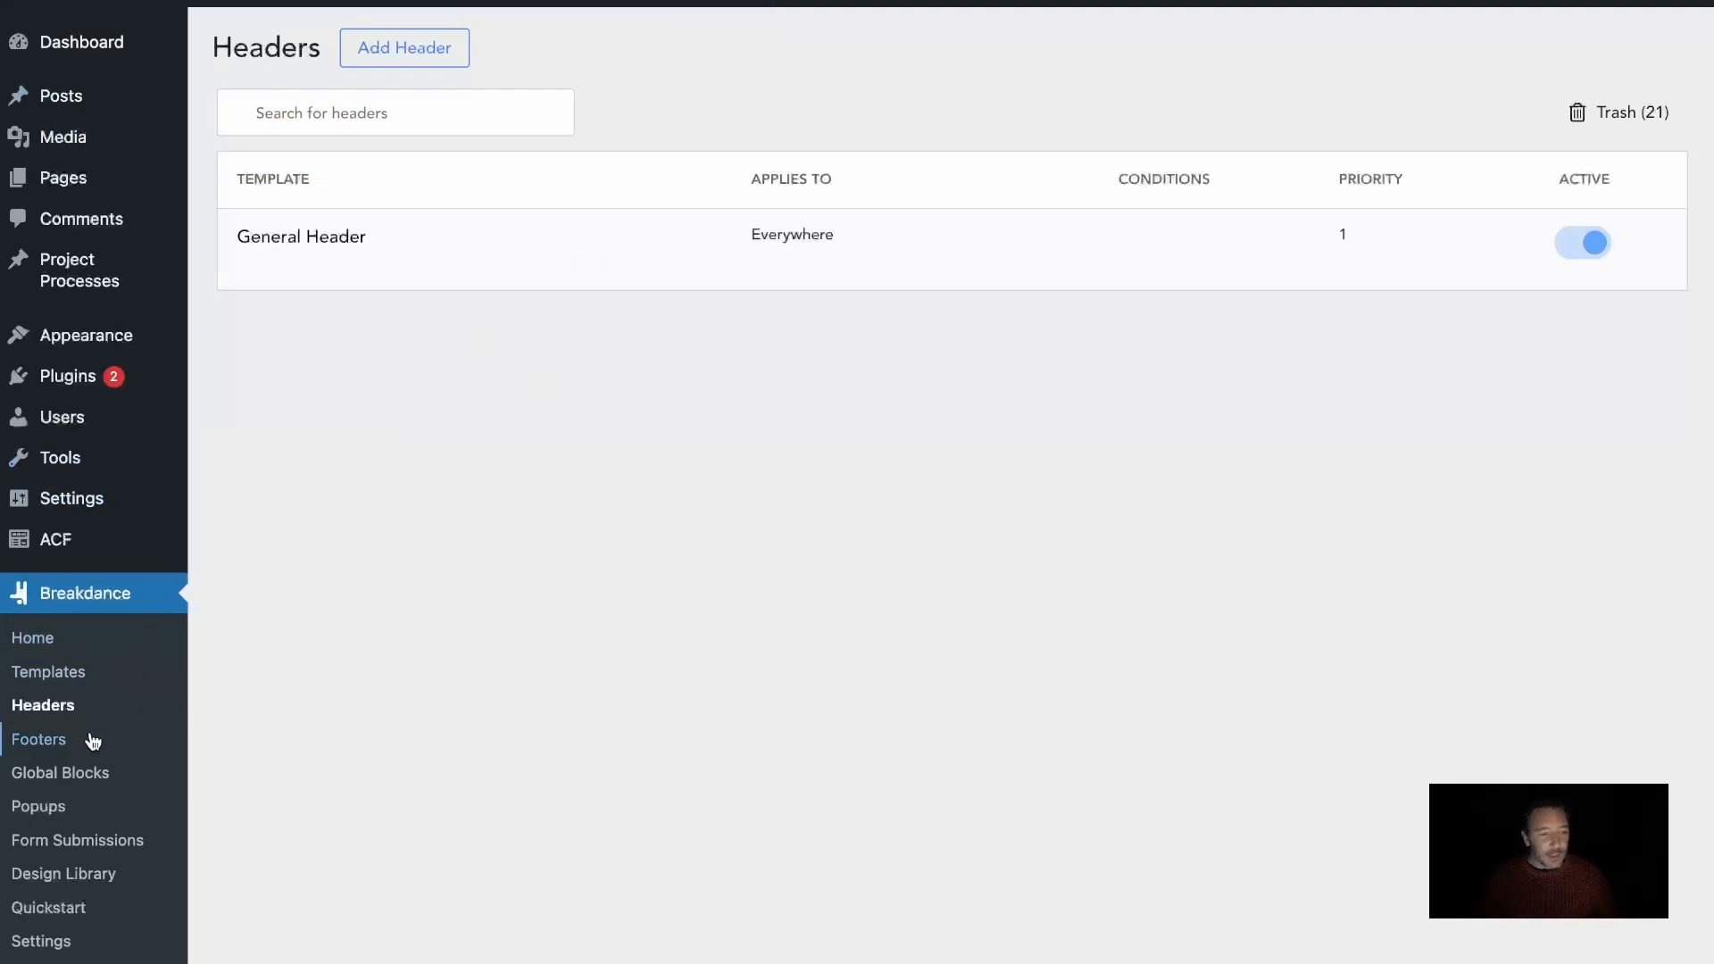
pyautogui.click(416, 51)
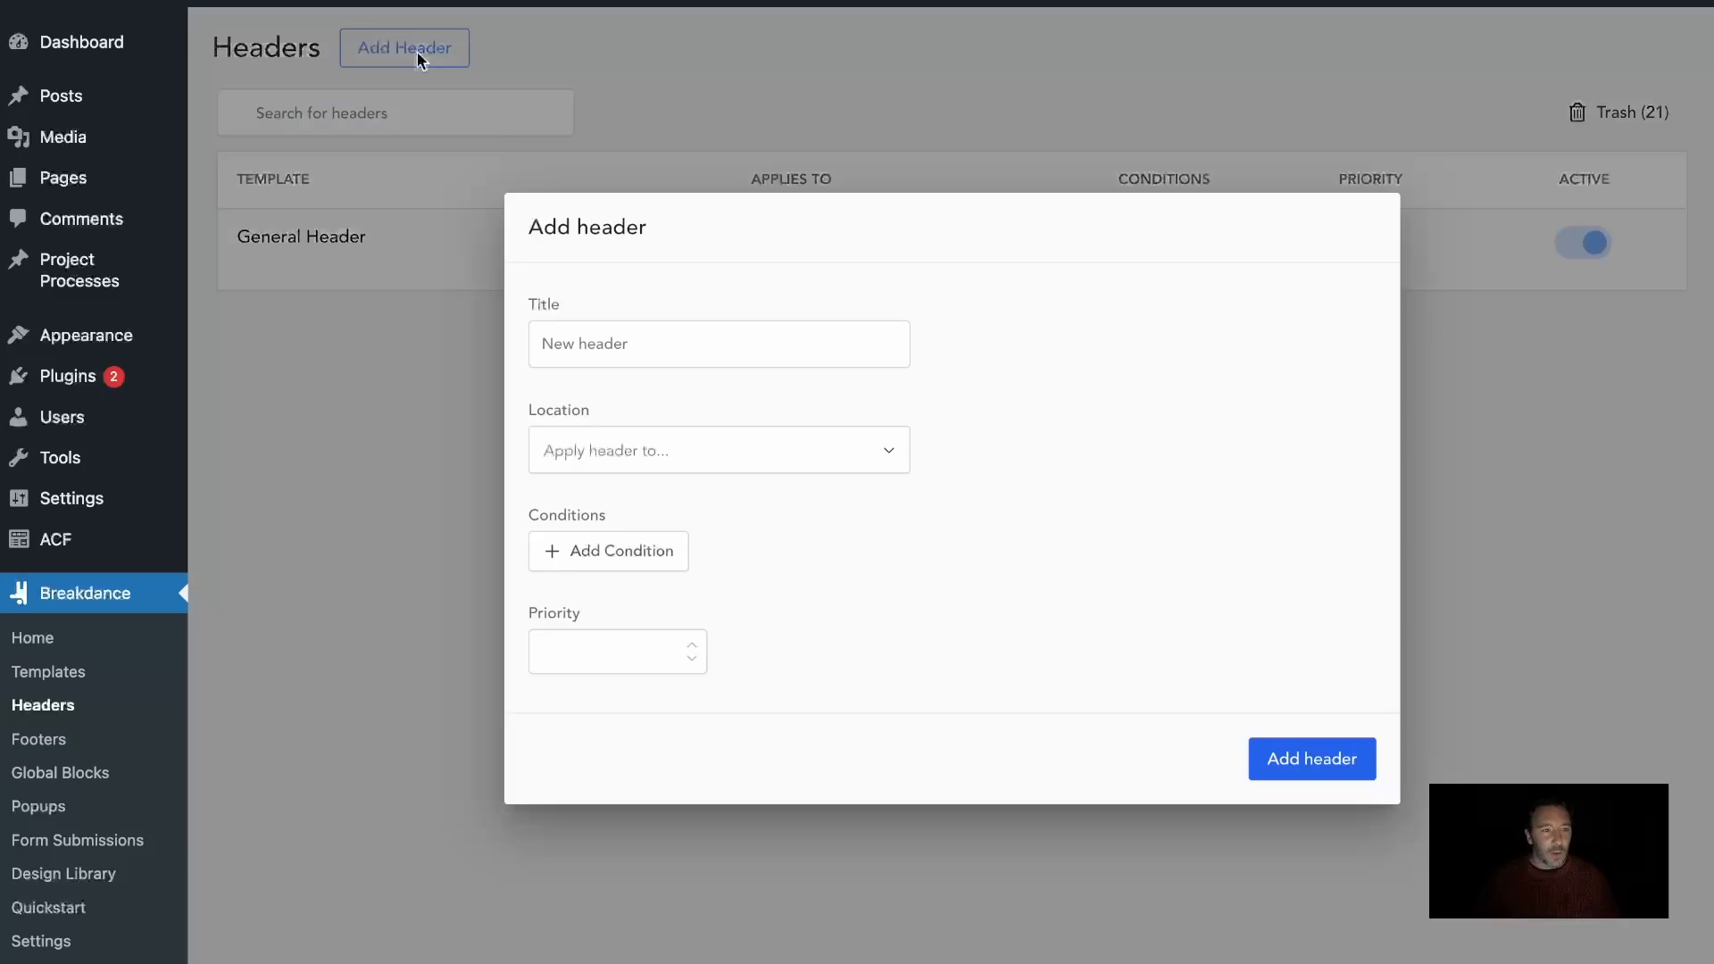
pyautogui.write('H')
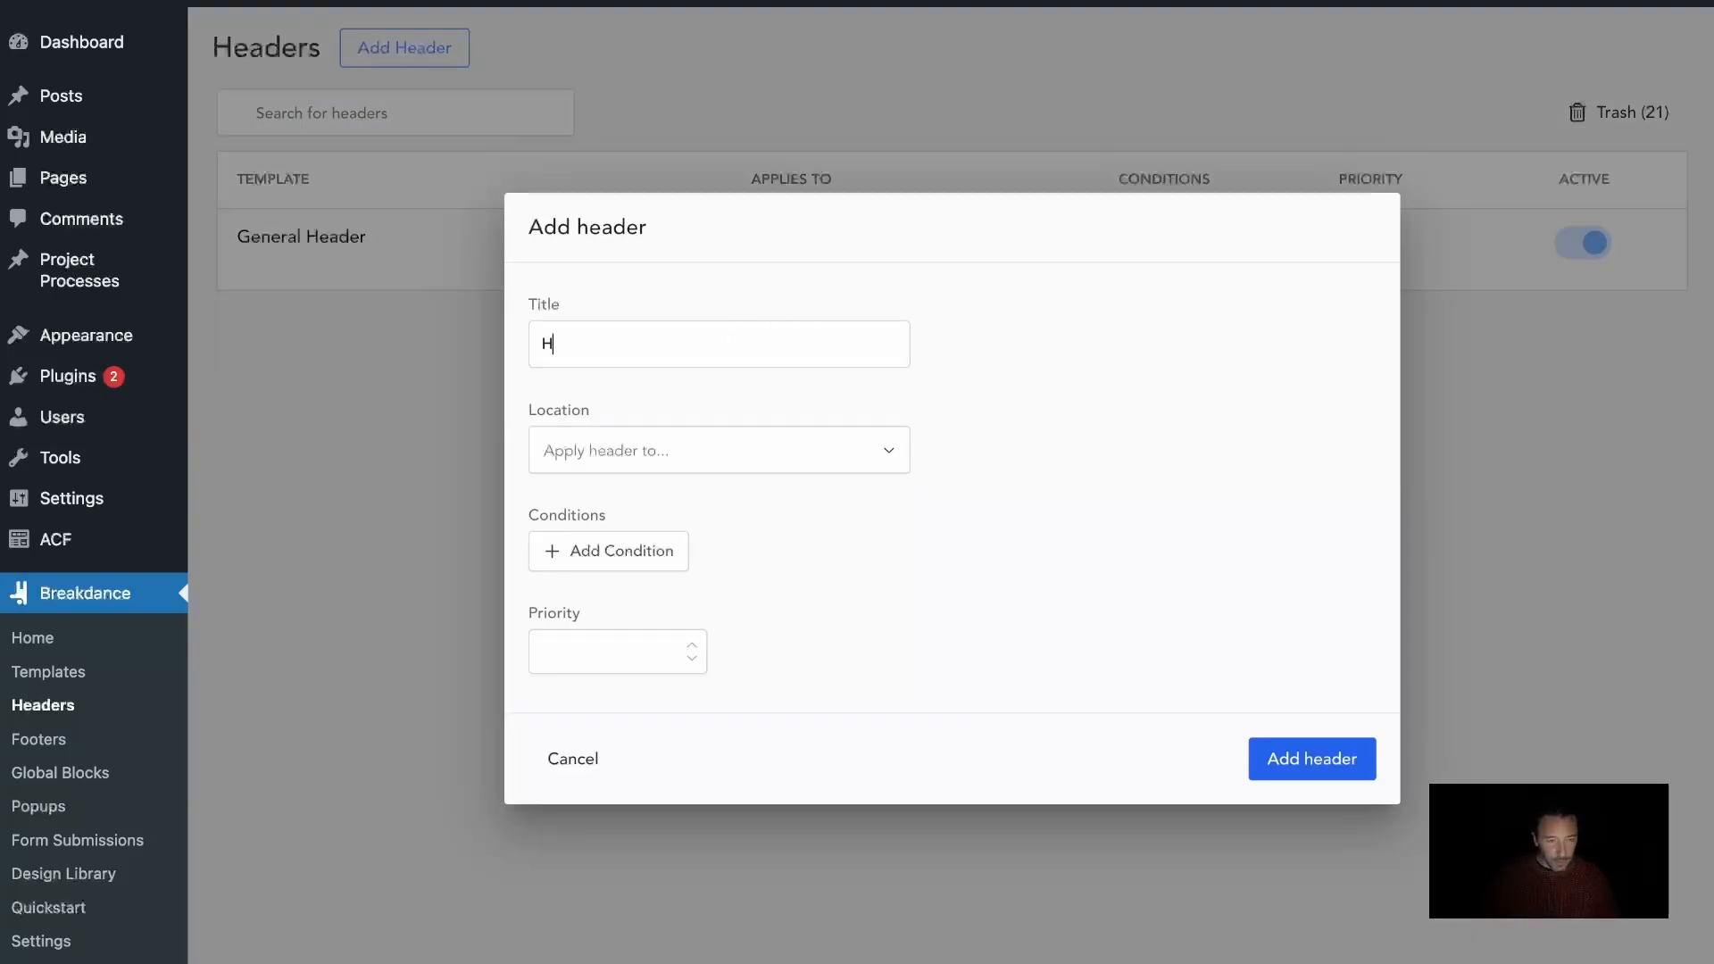
pyautogui.write('ome Page Header')
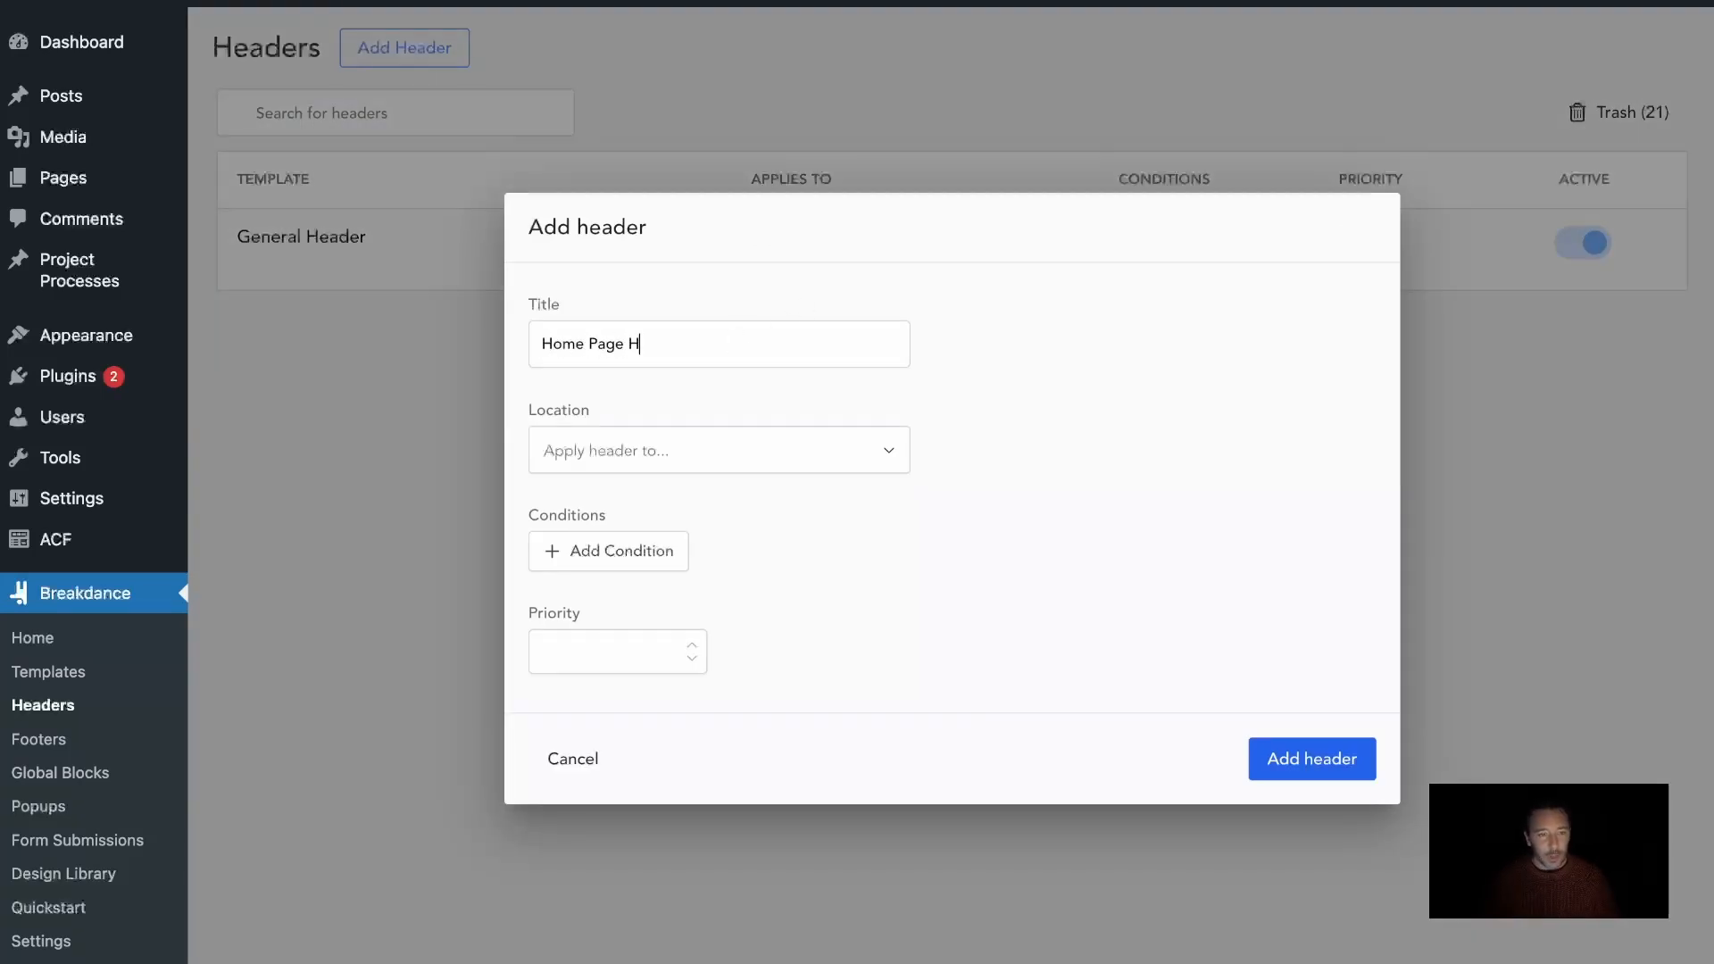
pyautogui.click(759, 446)
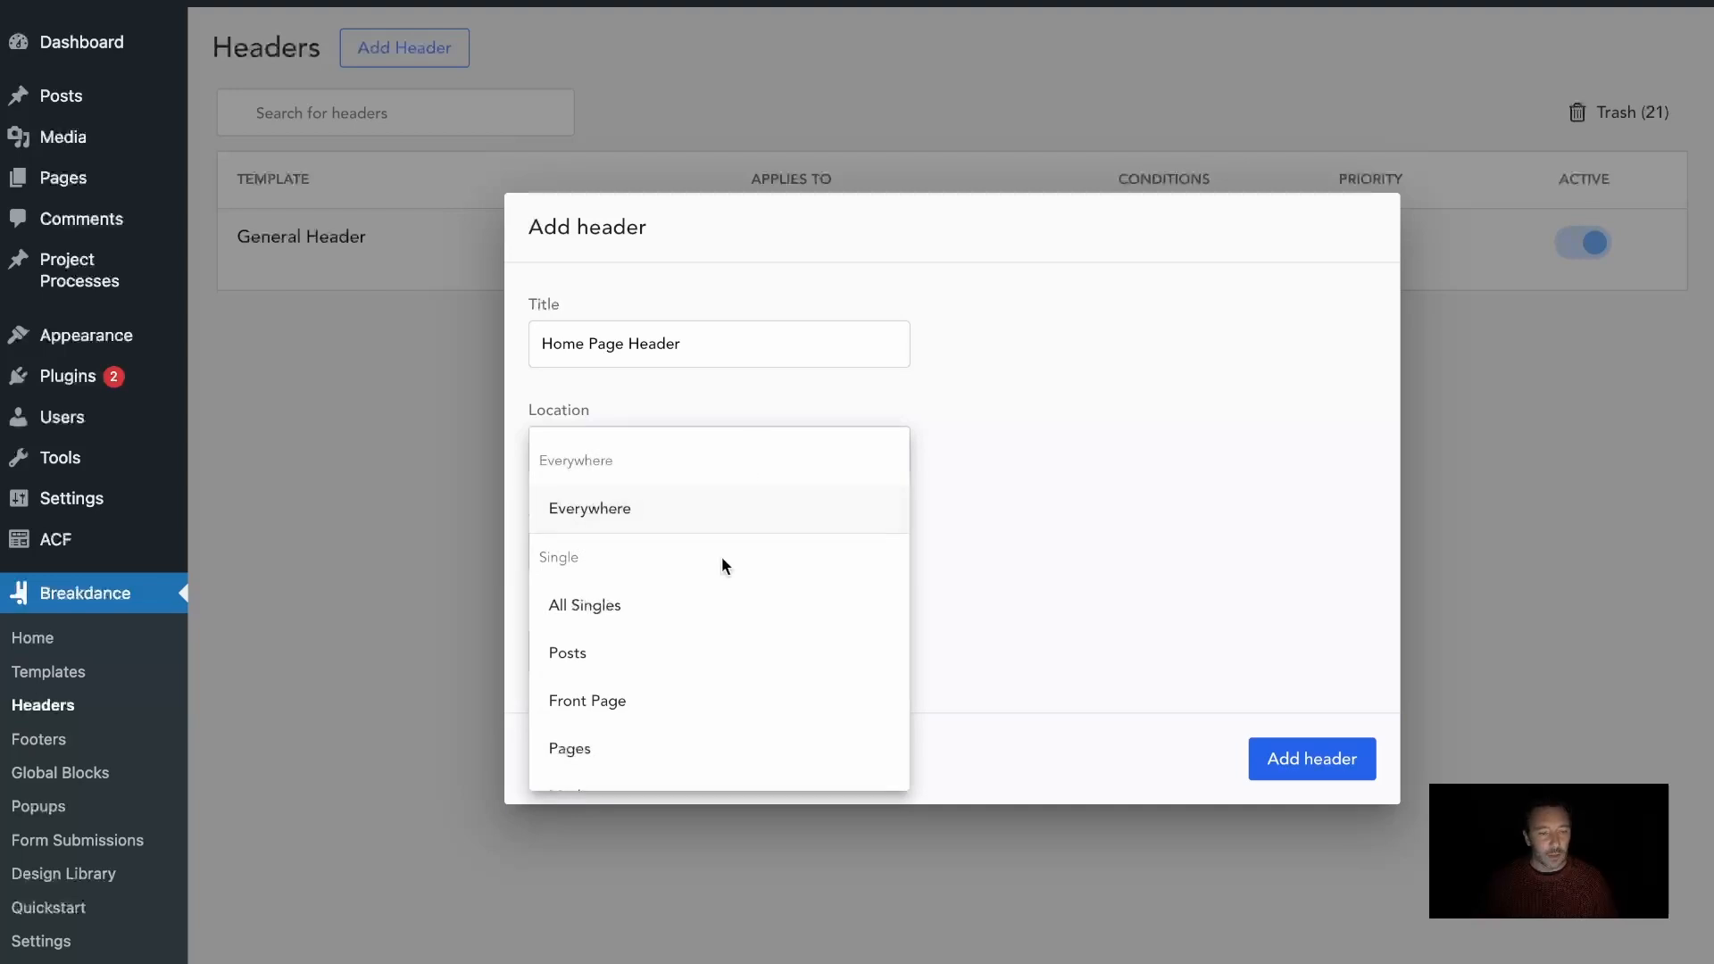
pyautogui.click(643, 707)
pyautogui.click(1273, 758)
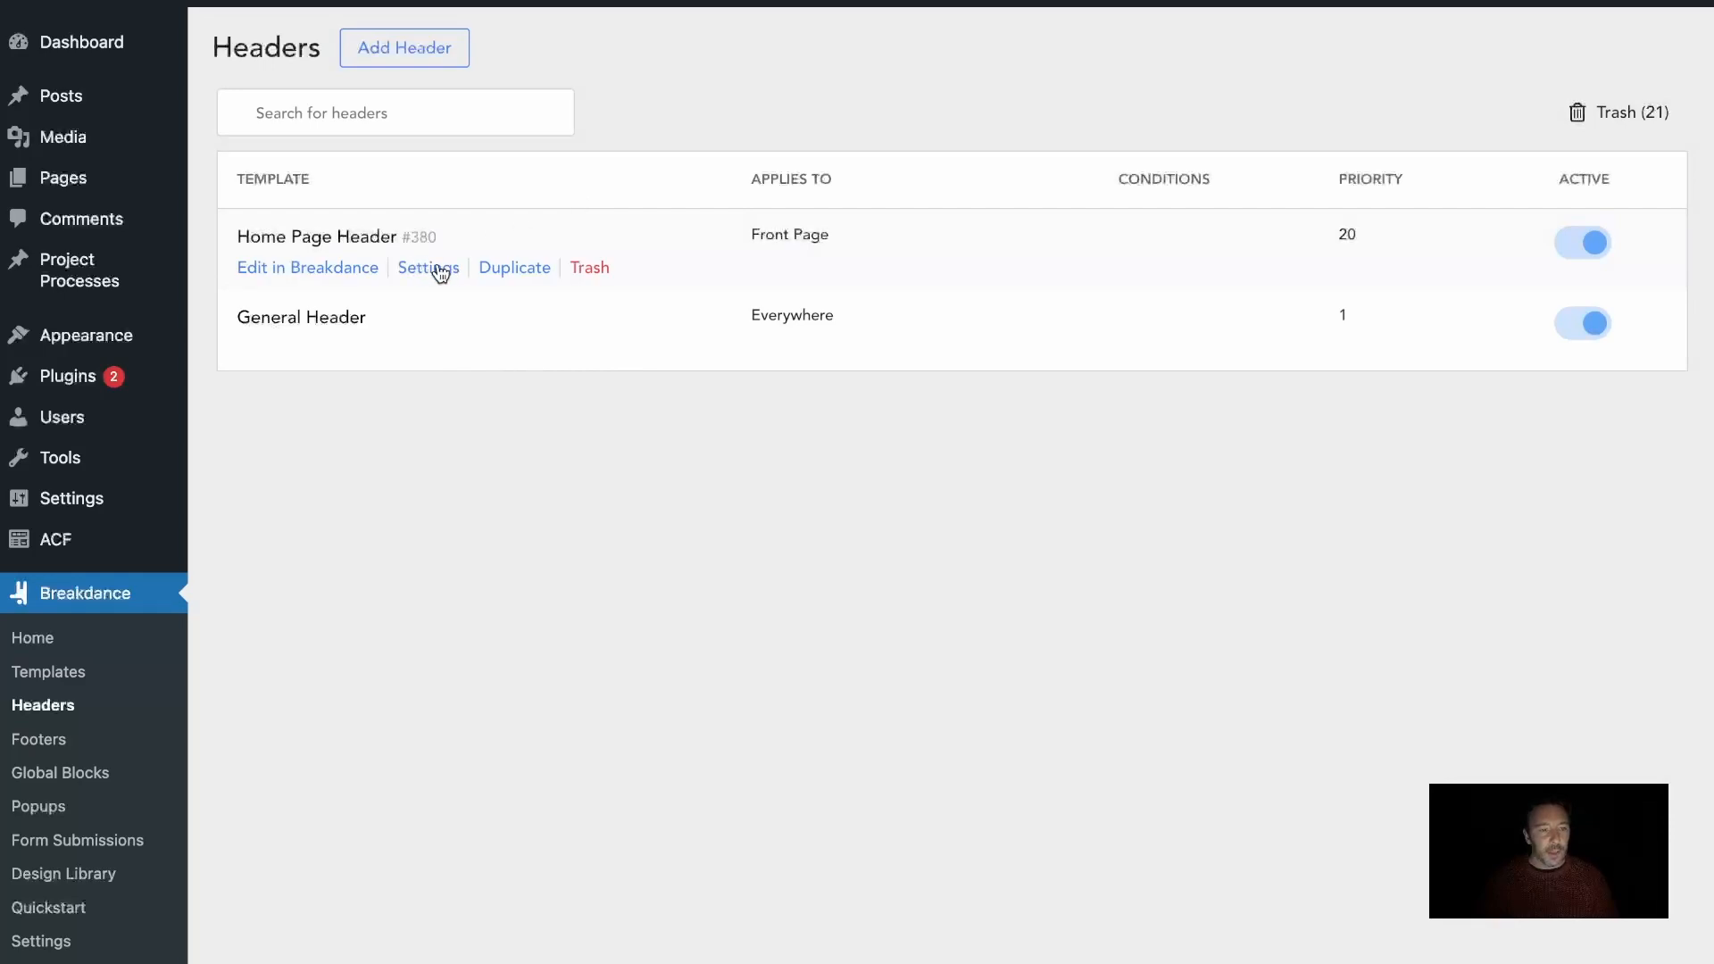
# Open Home Page Header for editing in Breakdance in a new browser tab and show its element structure
pyautogui.rightClick(317, 267)
pyautogui.click(347, 274)
pyautogui.hotkey('ctrl', 'Tab')
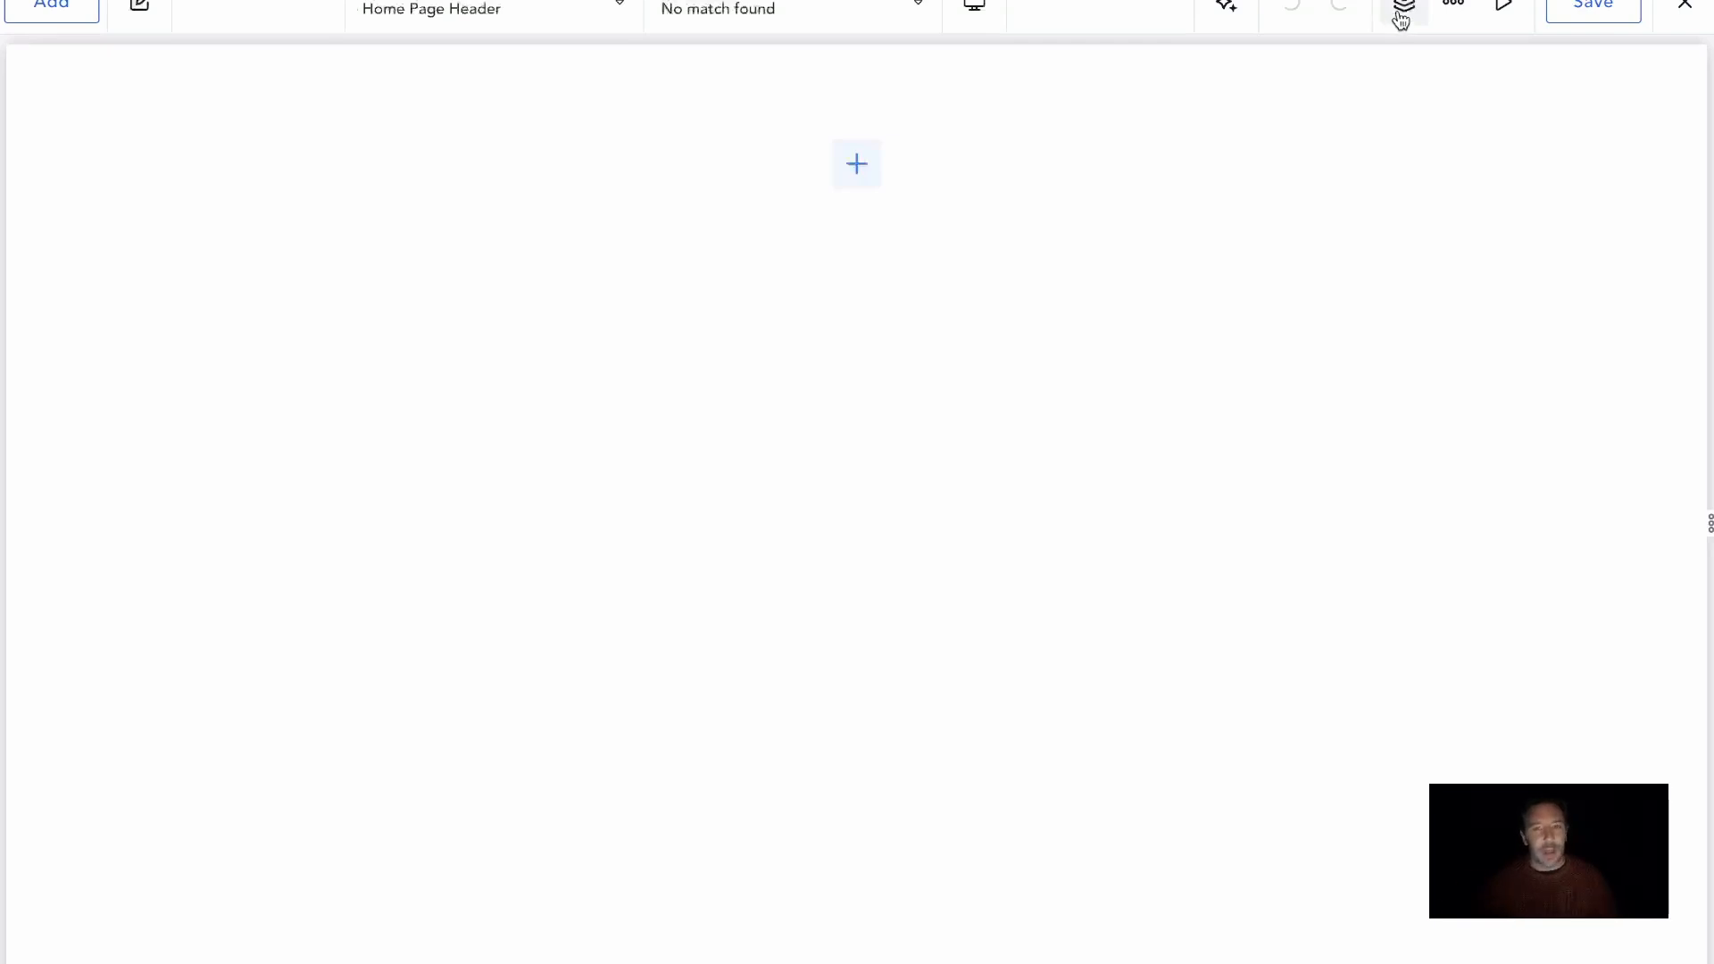
pyautogui.click(1400, 19)
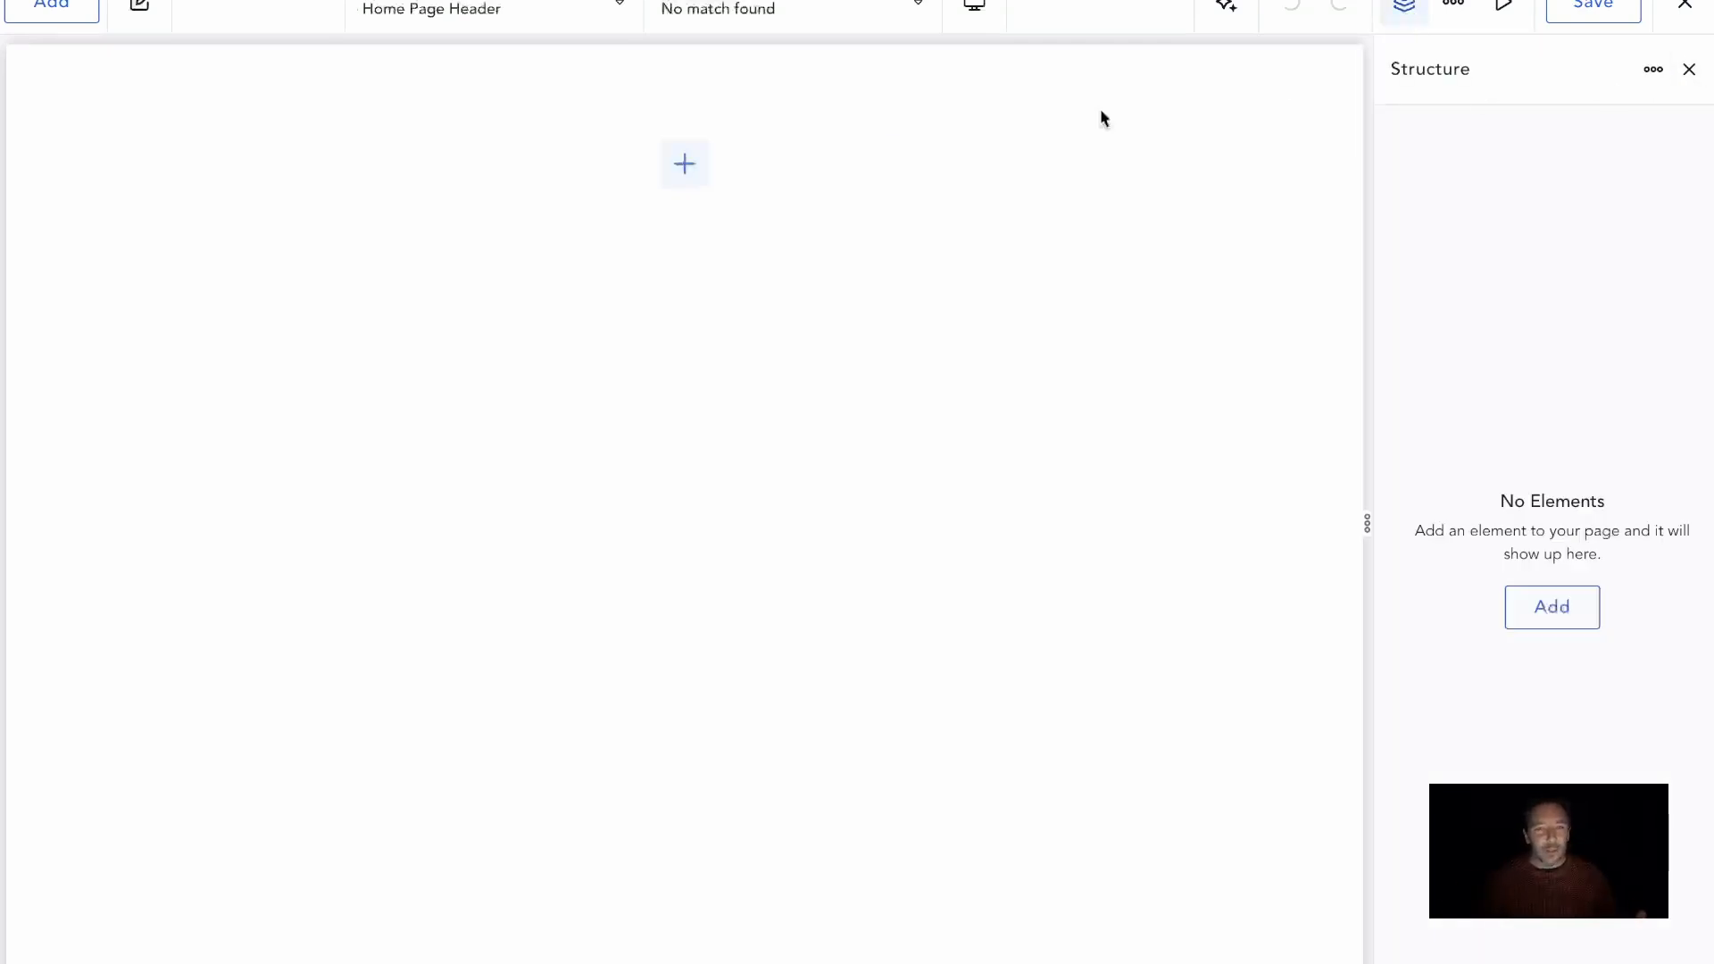
# Add a Section element to the empty header template and expand its layout options
pyautogui.click(51, 12)
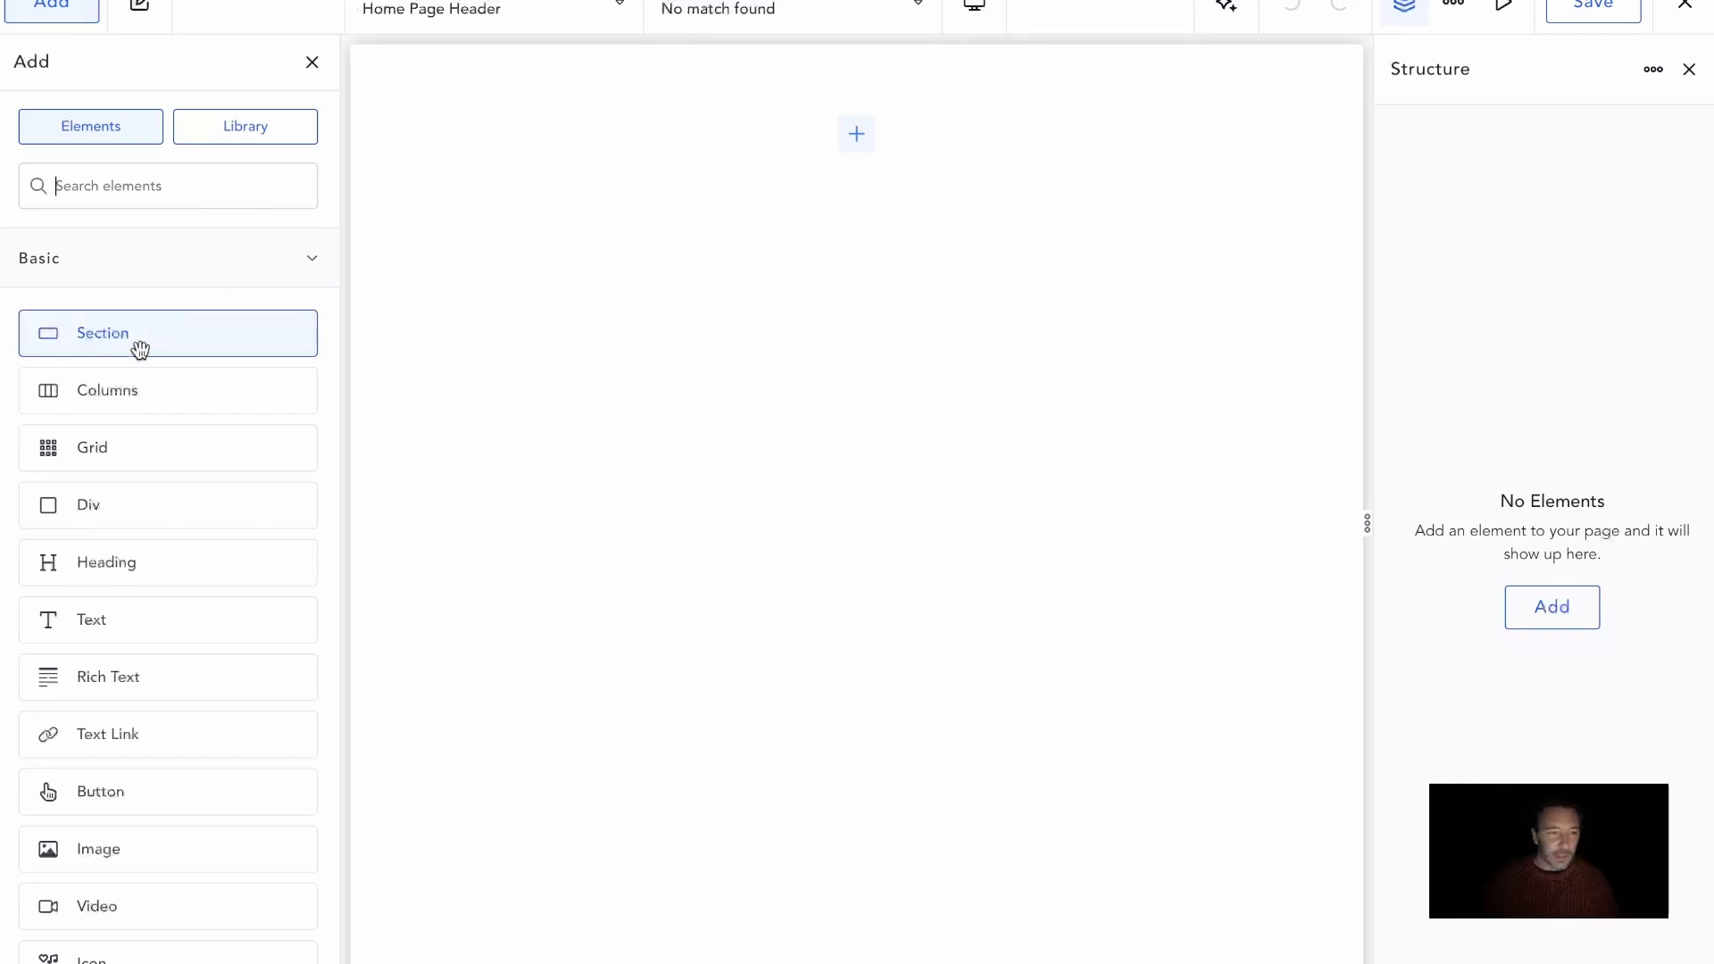
pyautogui.moveTo(125, 345); pyautogui.dragTo(930, 205)
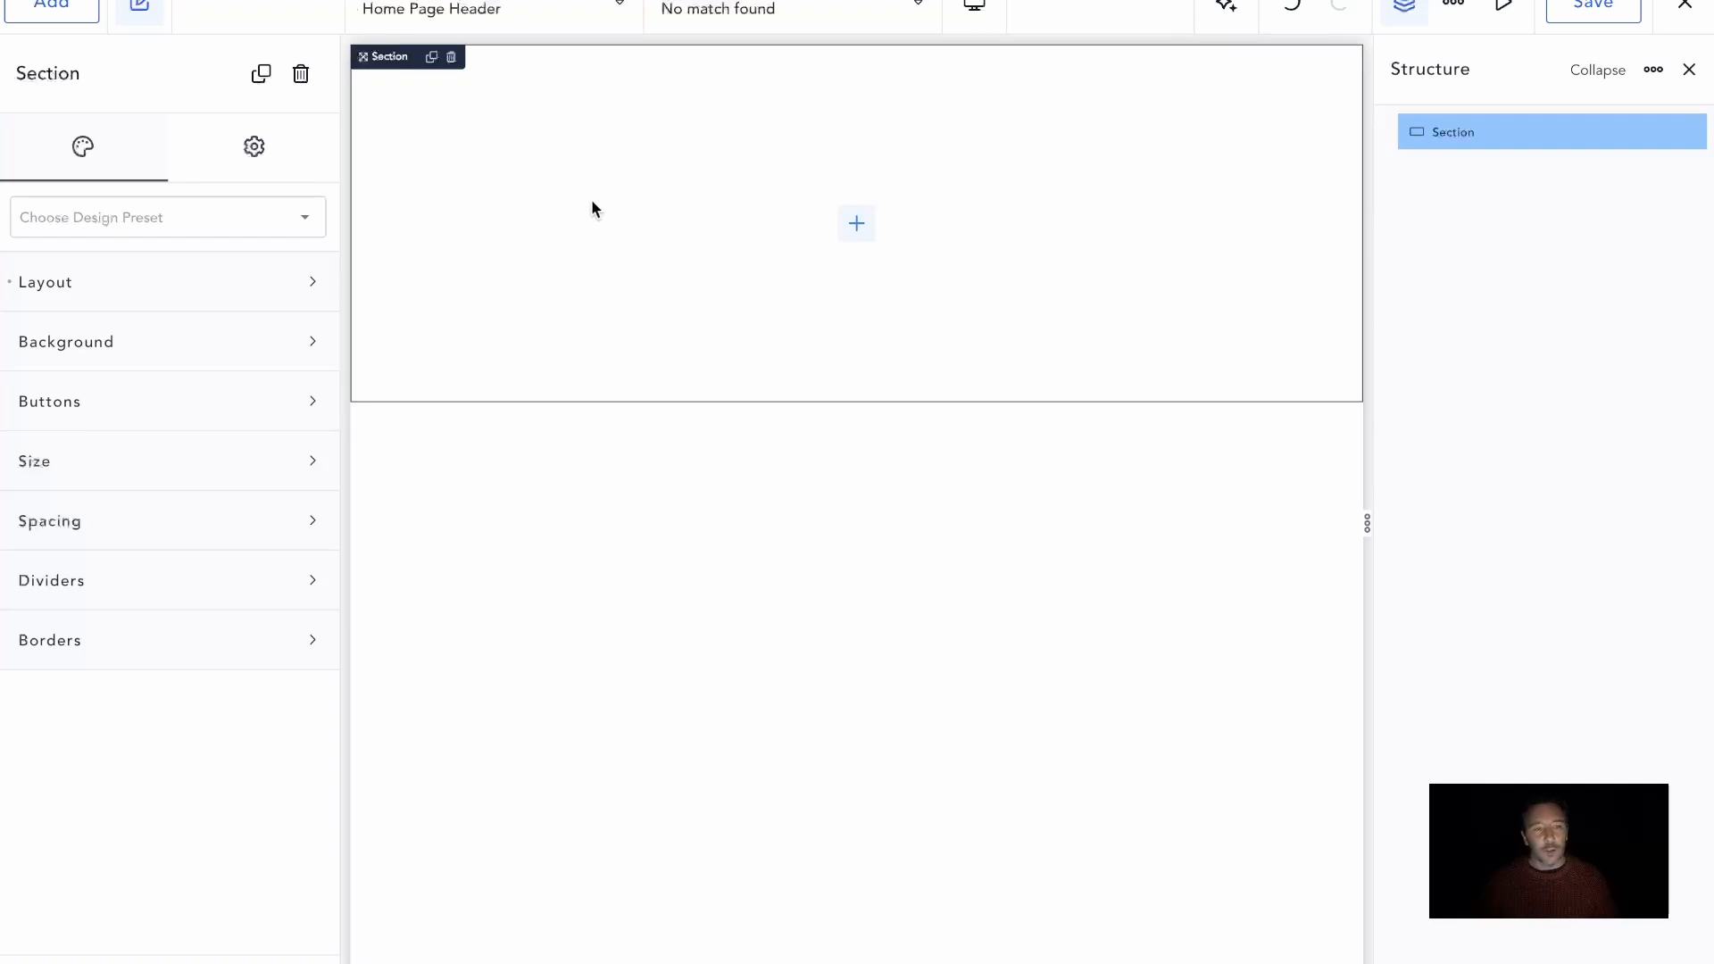
pyautogui.click(109, 297)
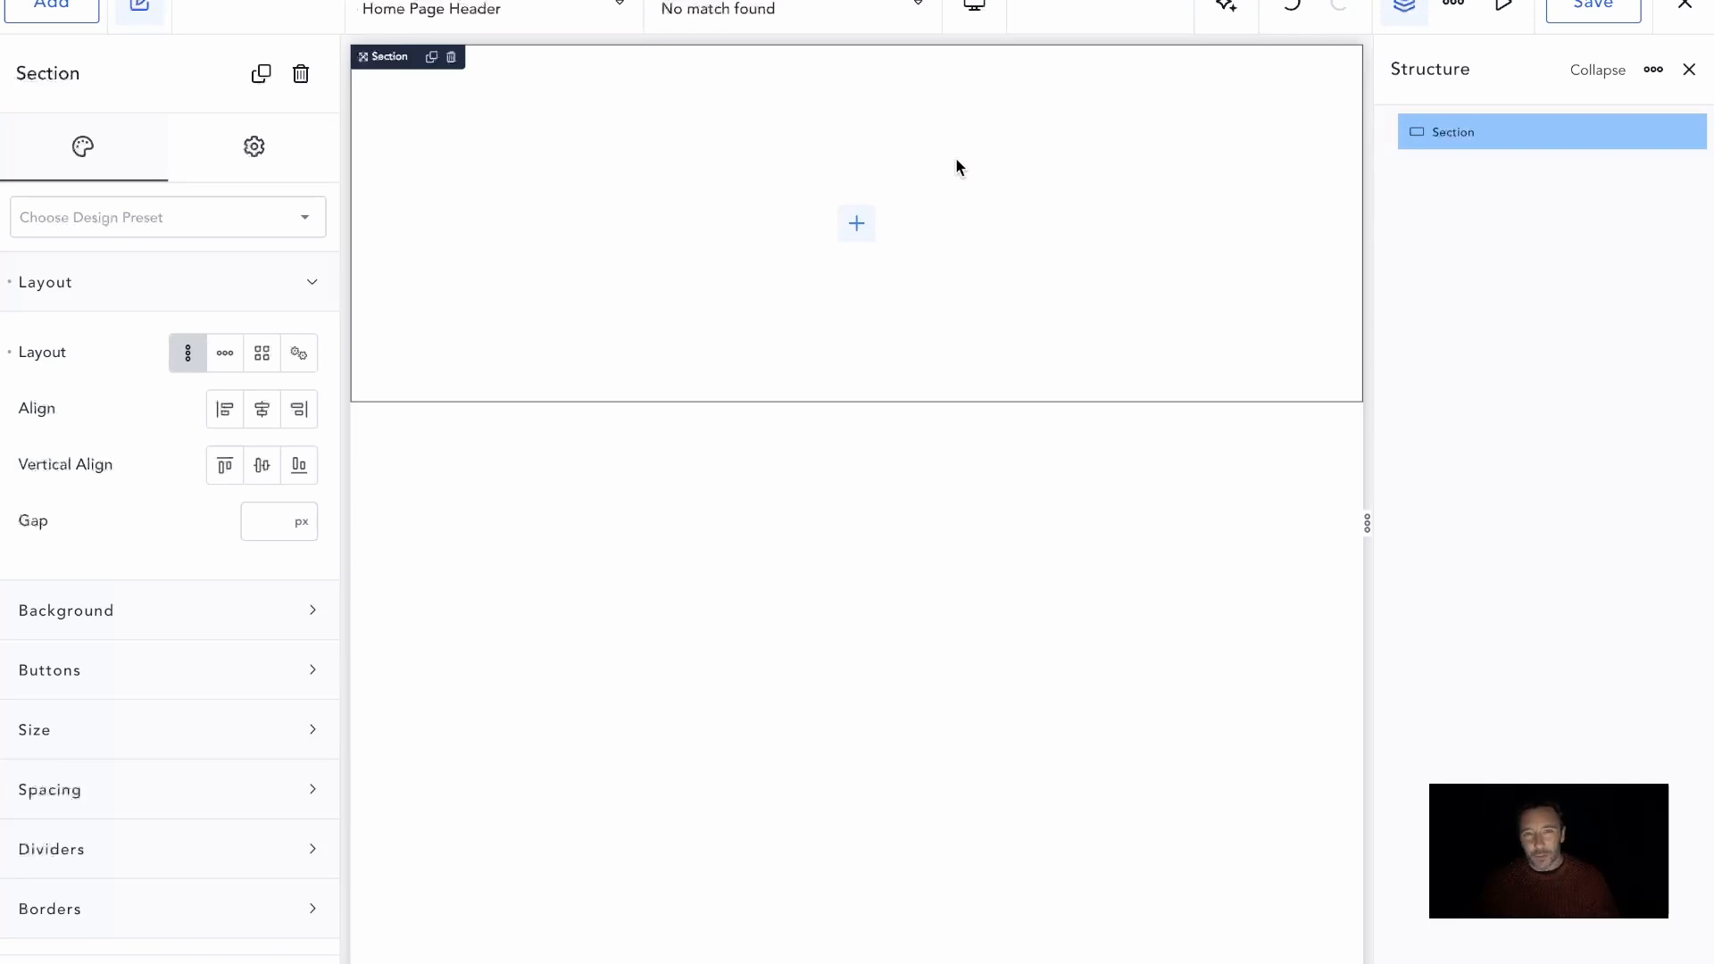
# Set the section's HTML tag to header in its advanced settings
pyautogui.click(262, 166)
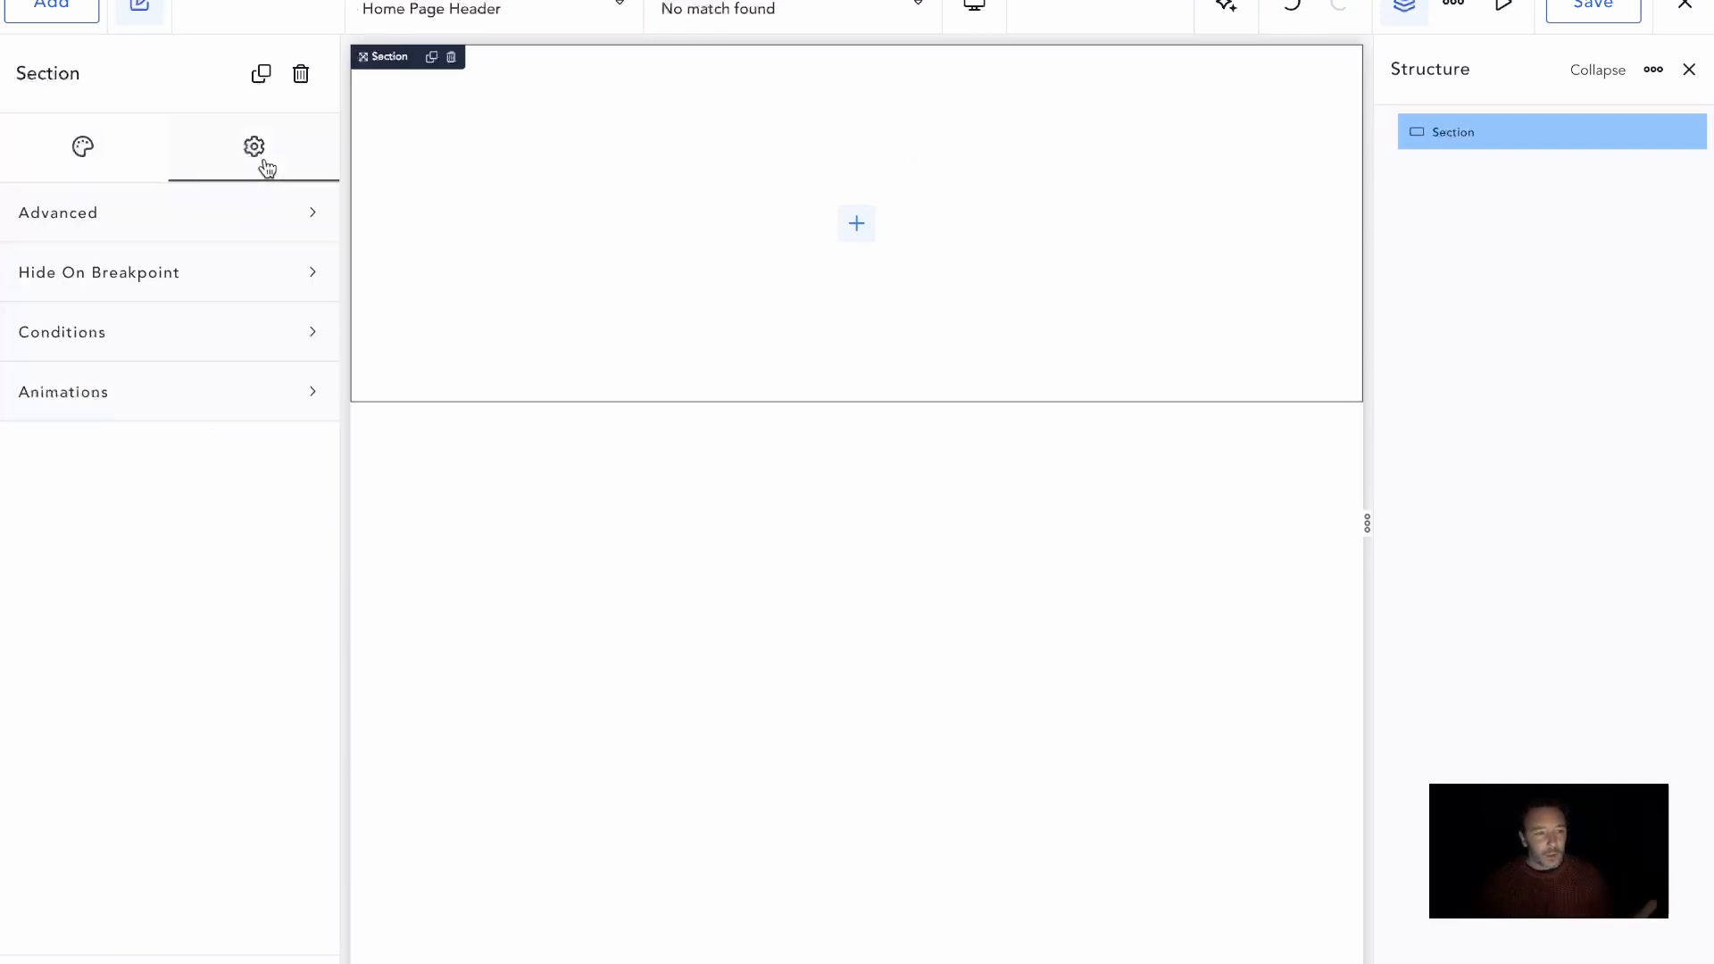
pyautogui.click(262, 230)
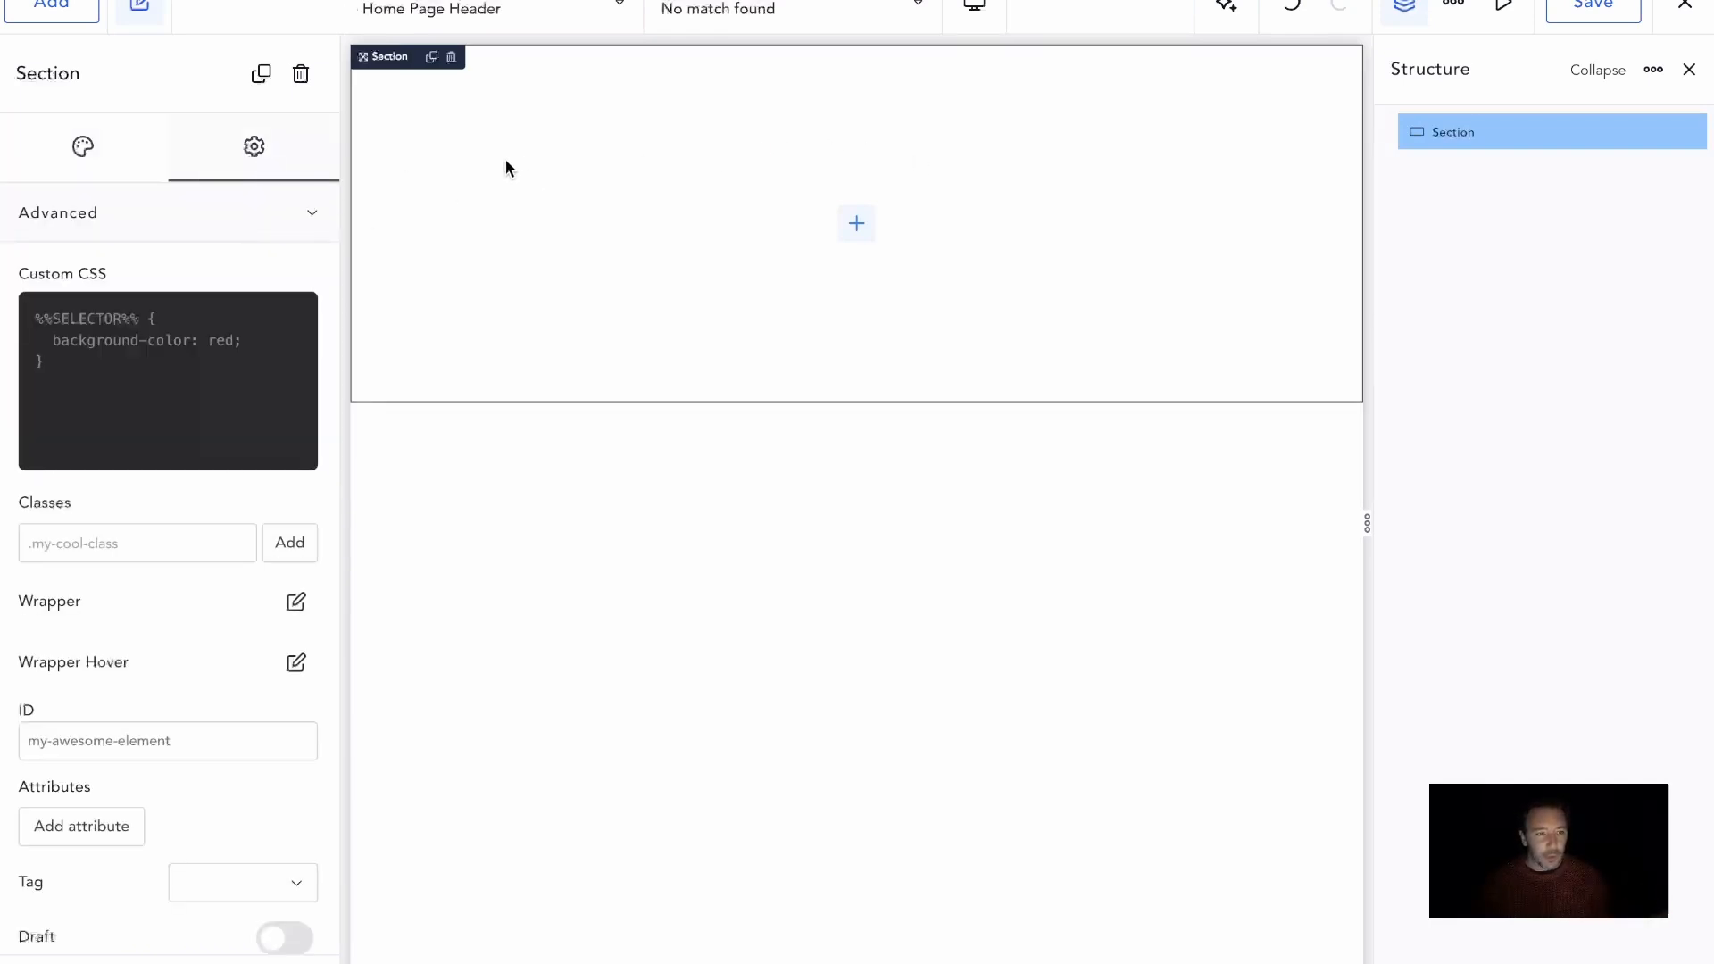
pyautogui.scroll(-3, 236, 477)
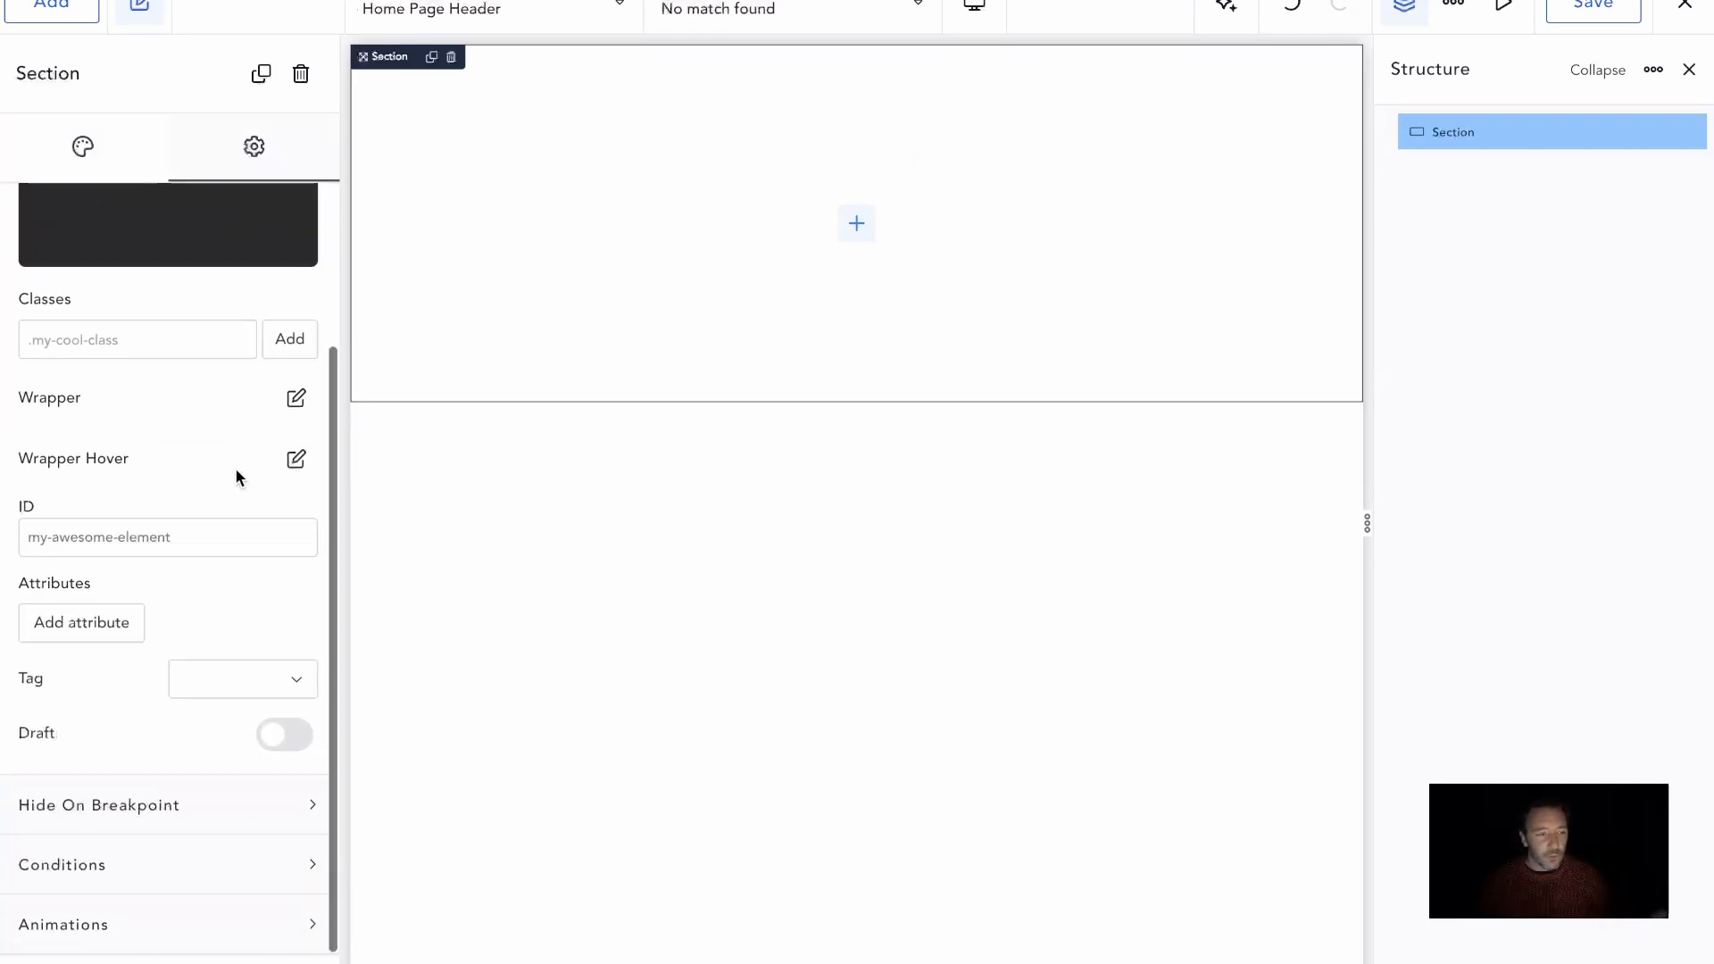
pyautogui.click(225, 680)
pyautogui.click(243, 721)
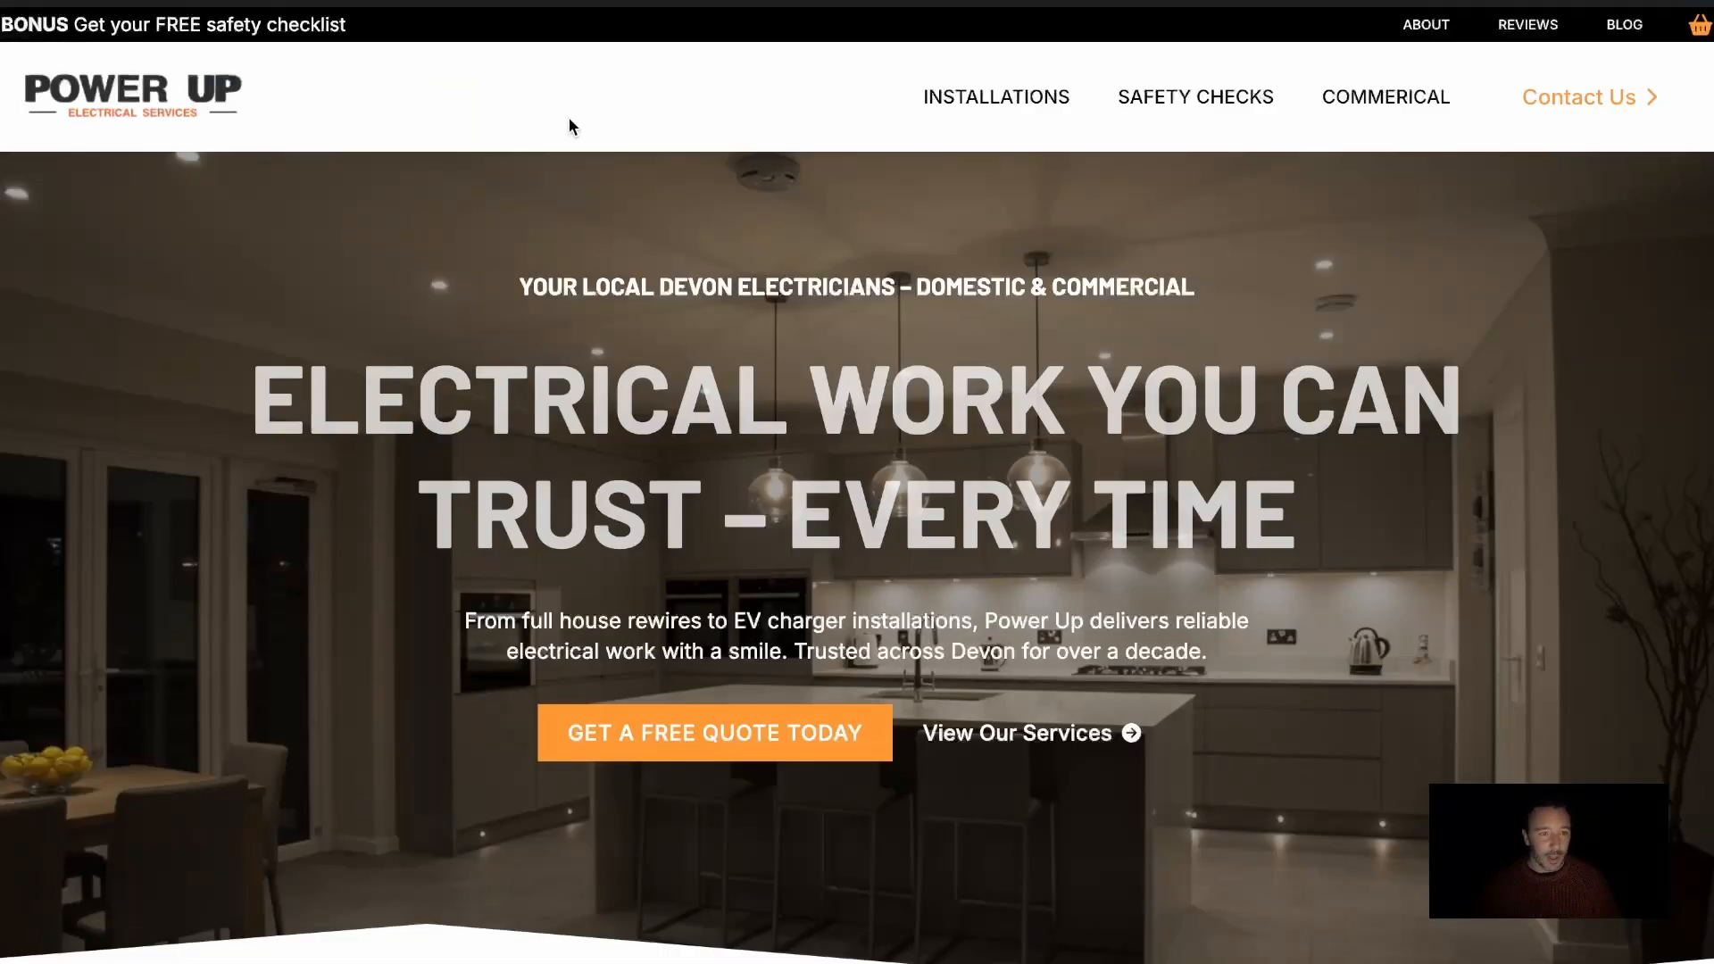
# Inspect the live home page's header markup in the browser's developer tools, expanding and collapsing the header element
pyautogui.rightClick(543, 116)
pyautogui.click(654, 498)
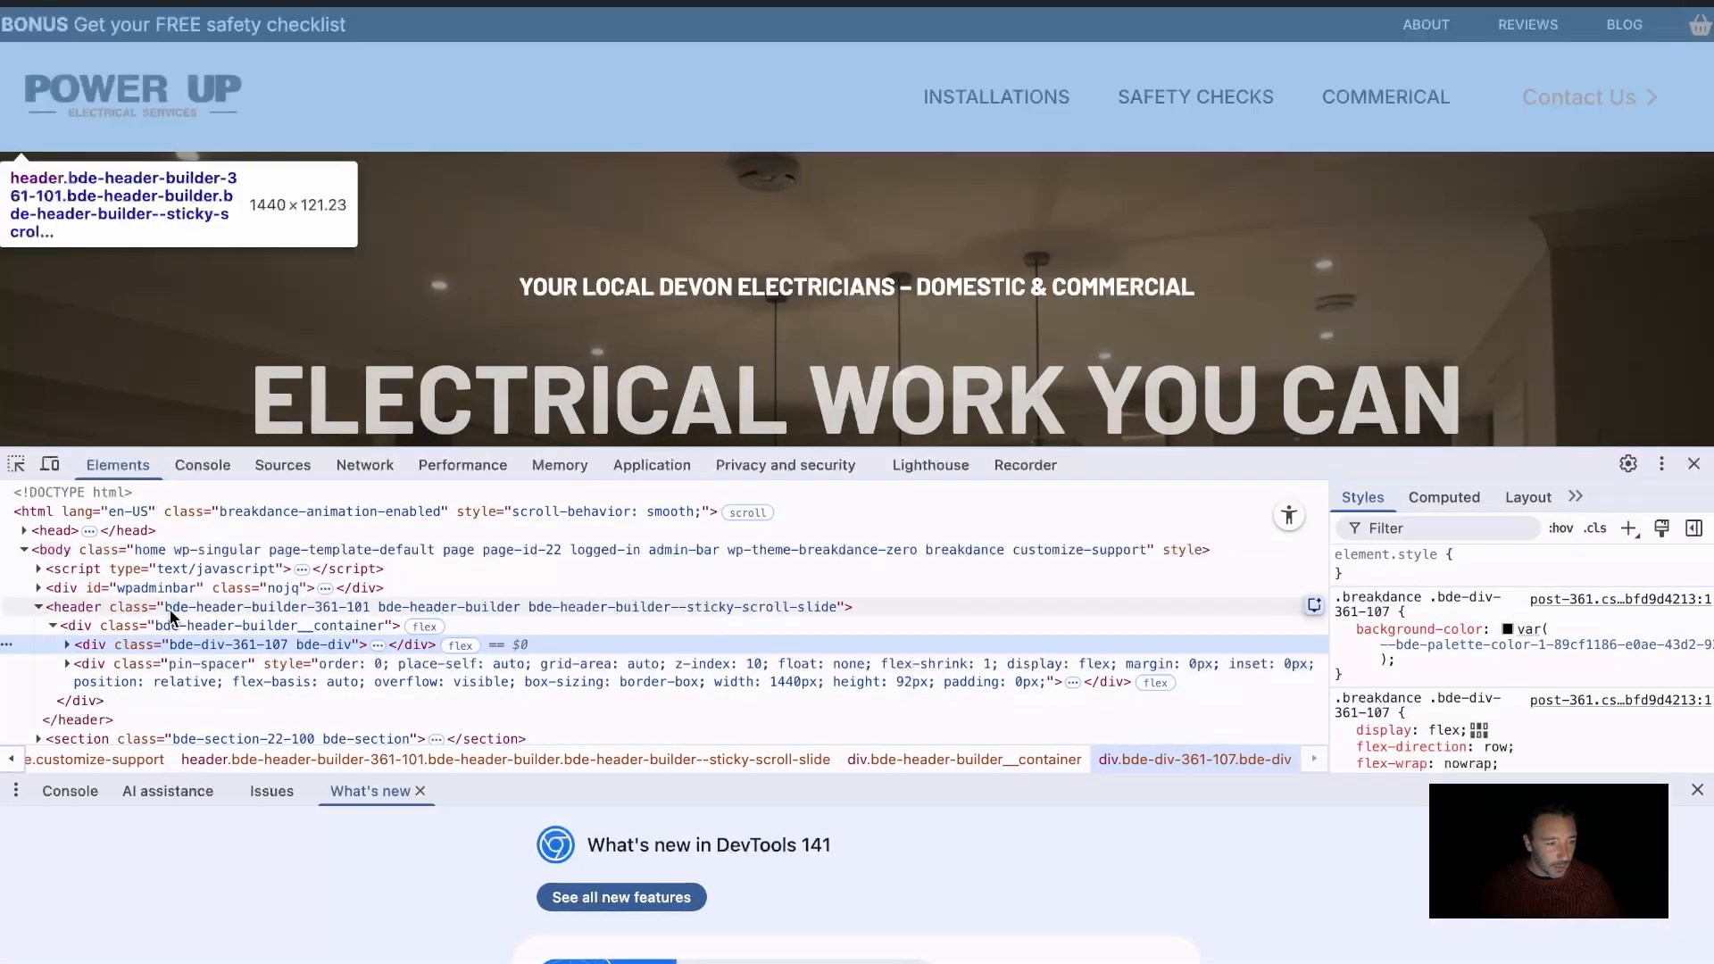
pyautogui.scroll(-2, 170, 609)
pyautogui.scroll(2, 210, 581)
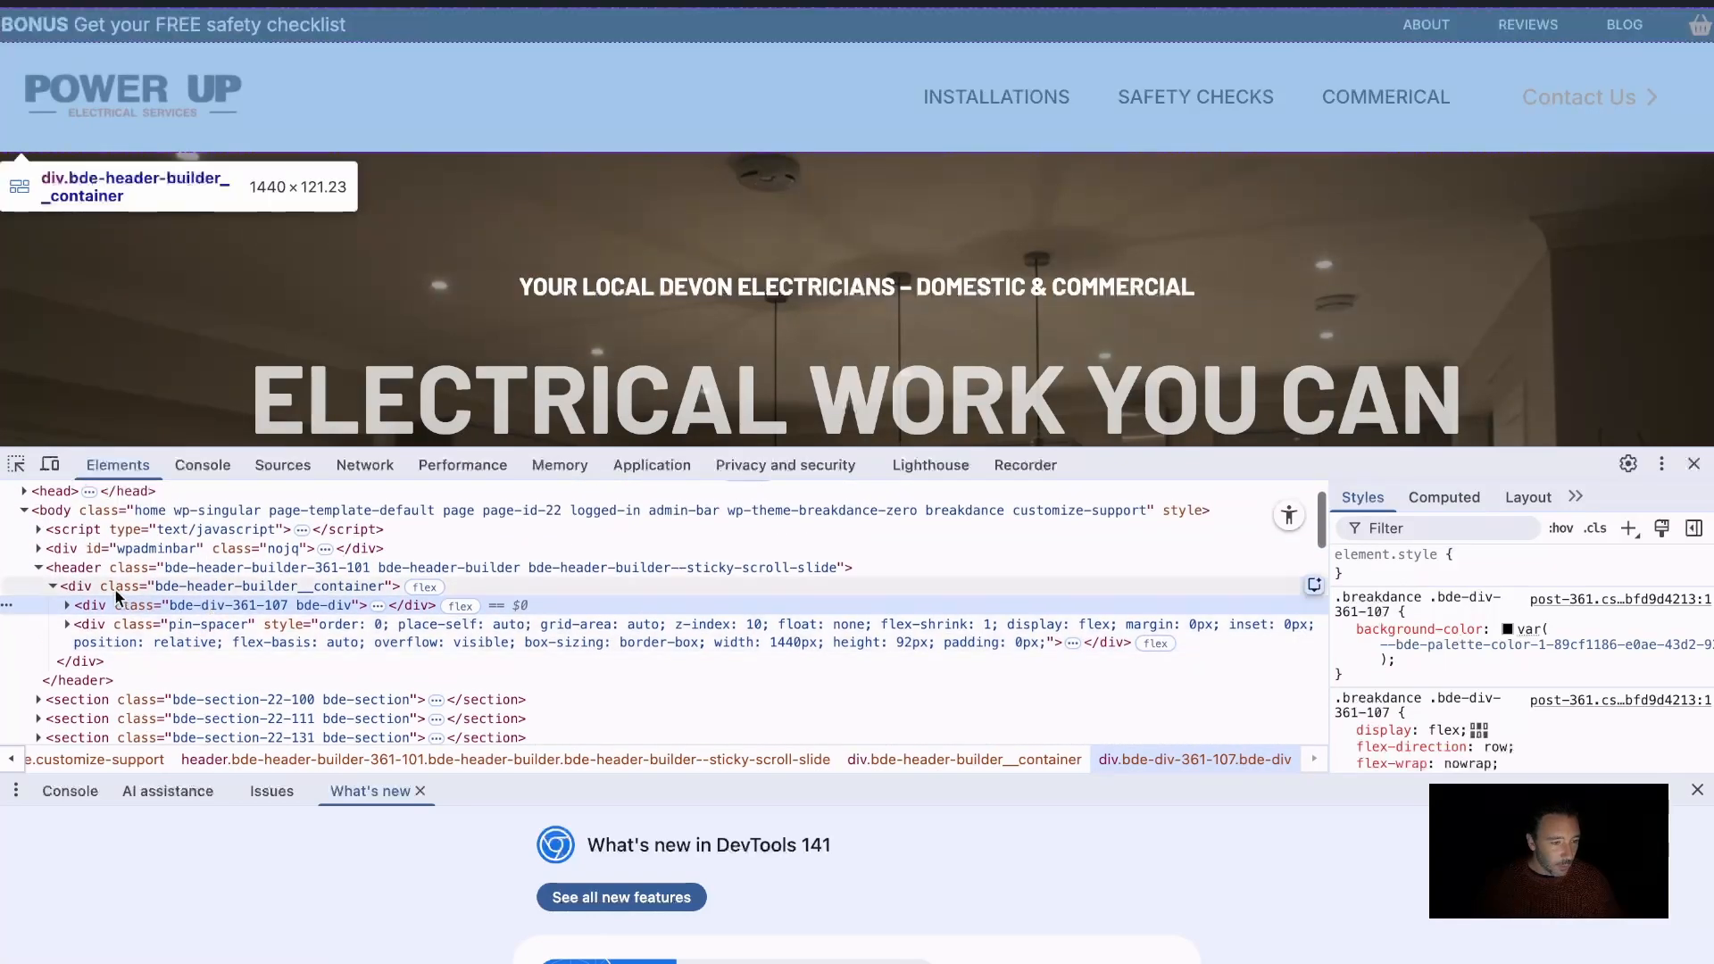
pyautogui.click(60, 576)
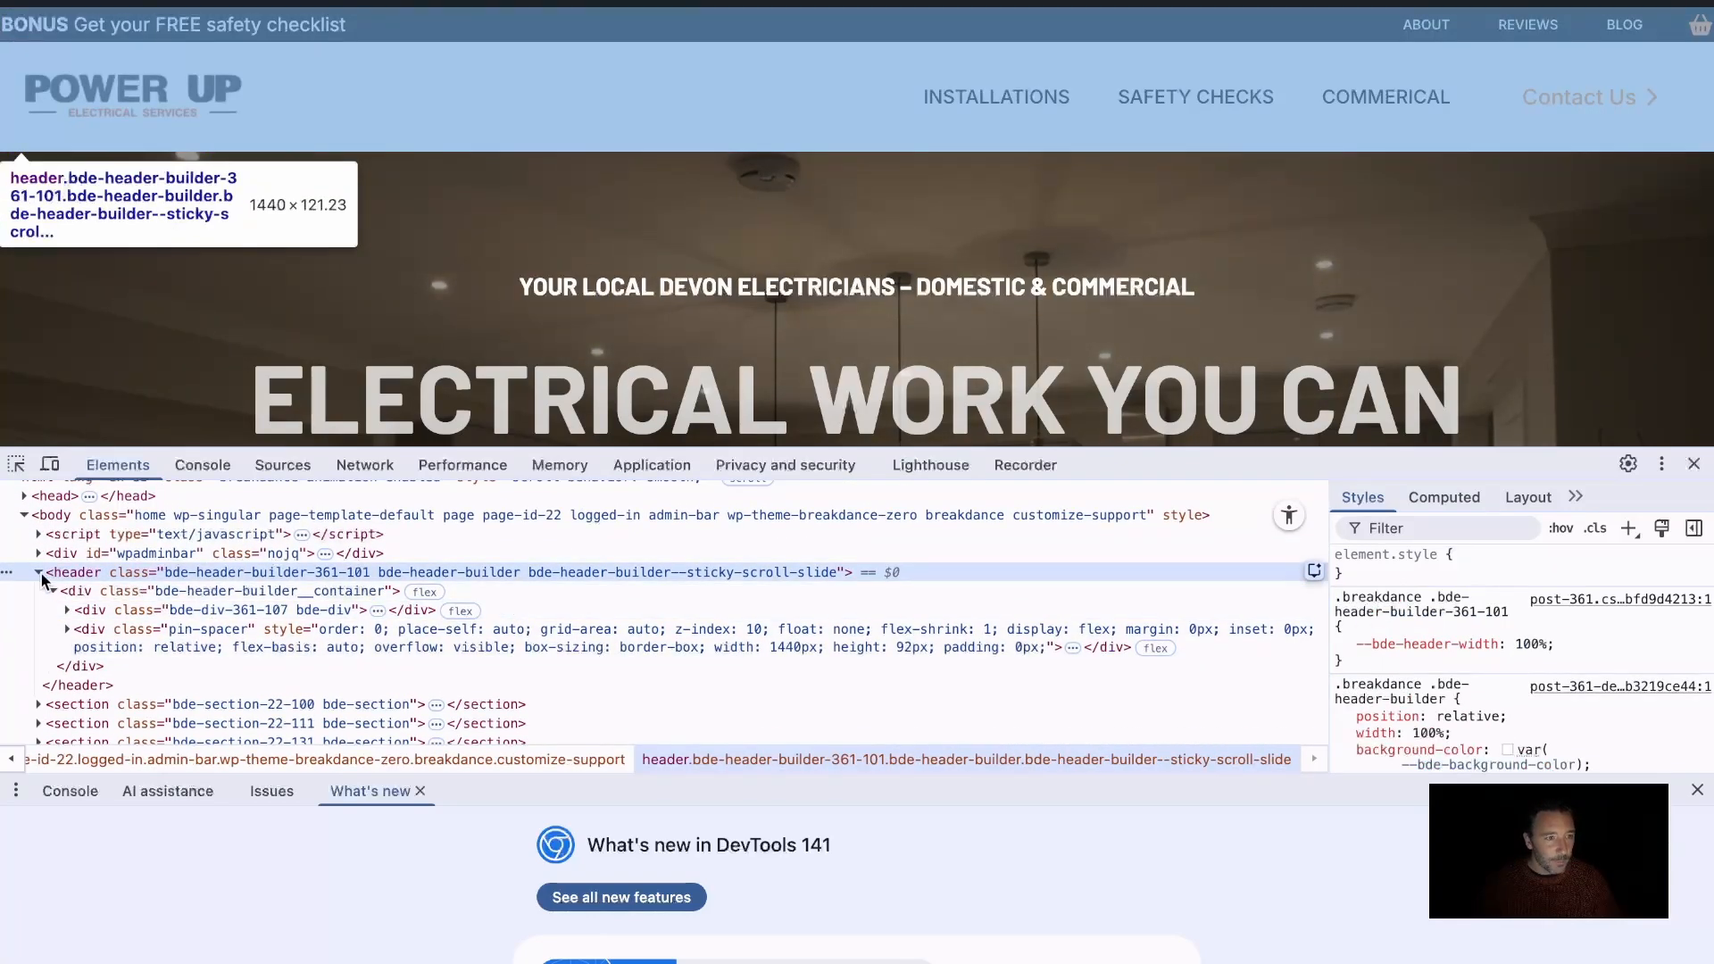
pyautogui.click(39, 573)
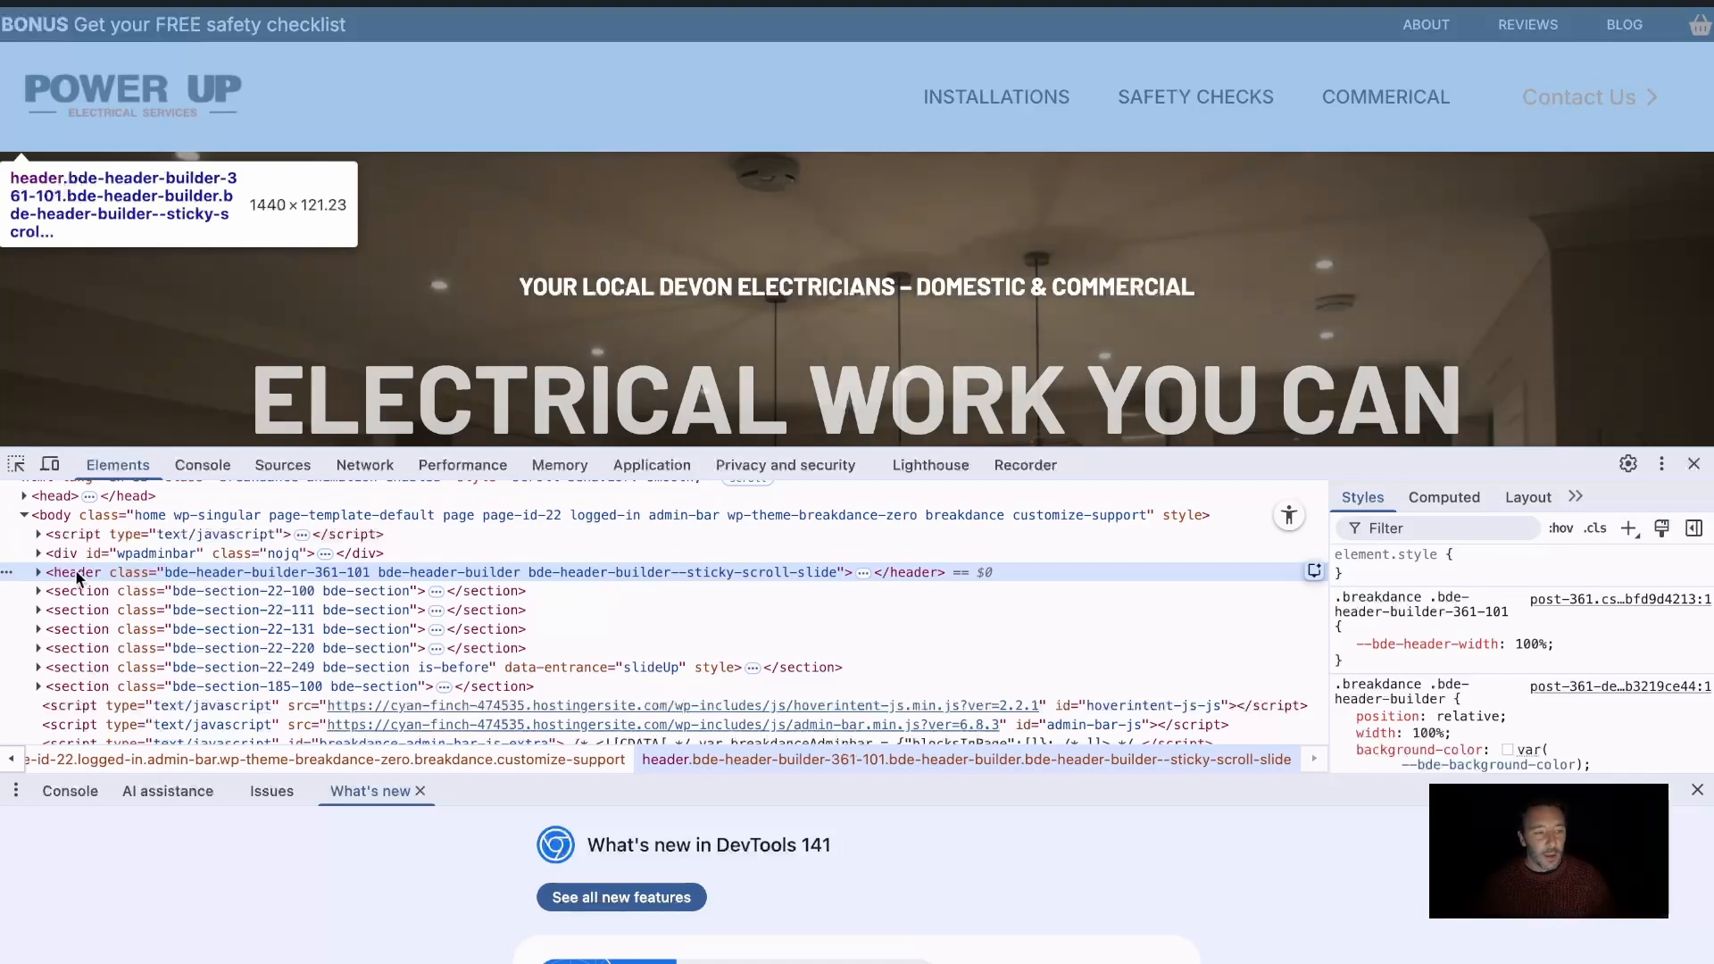
pyautogui.click(39, 572)
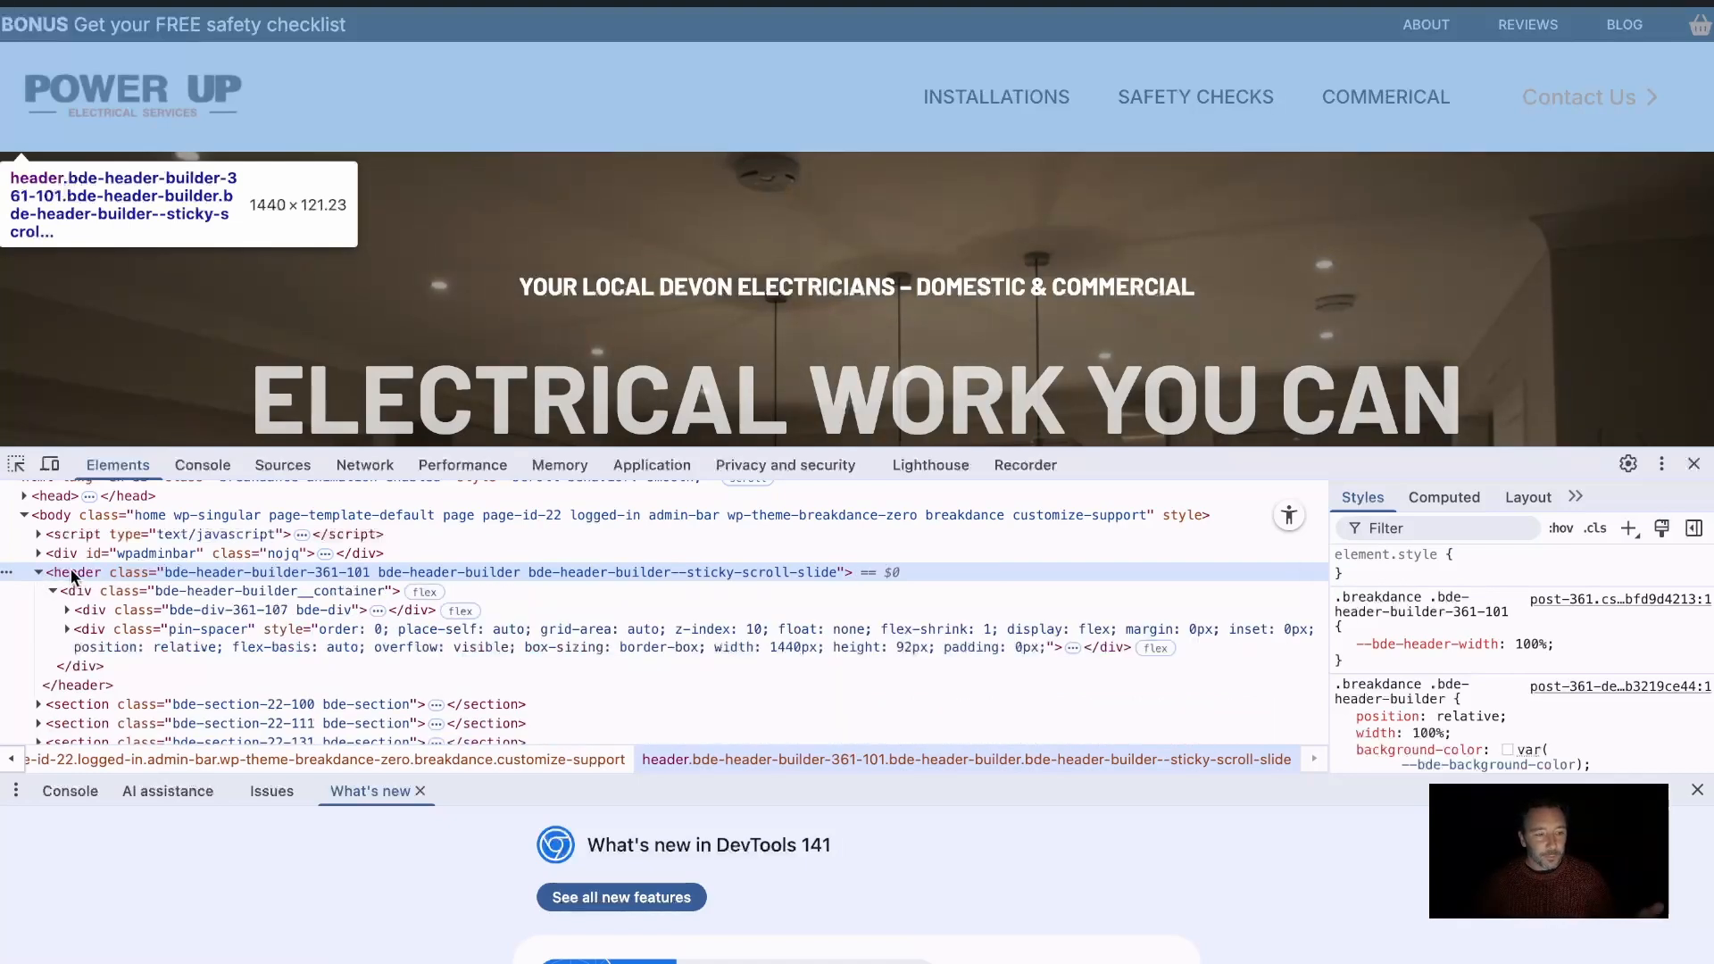
pyautogui.click(39, 573)
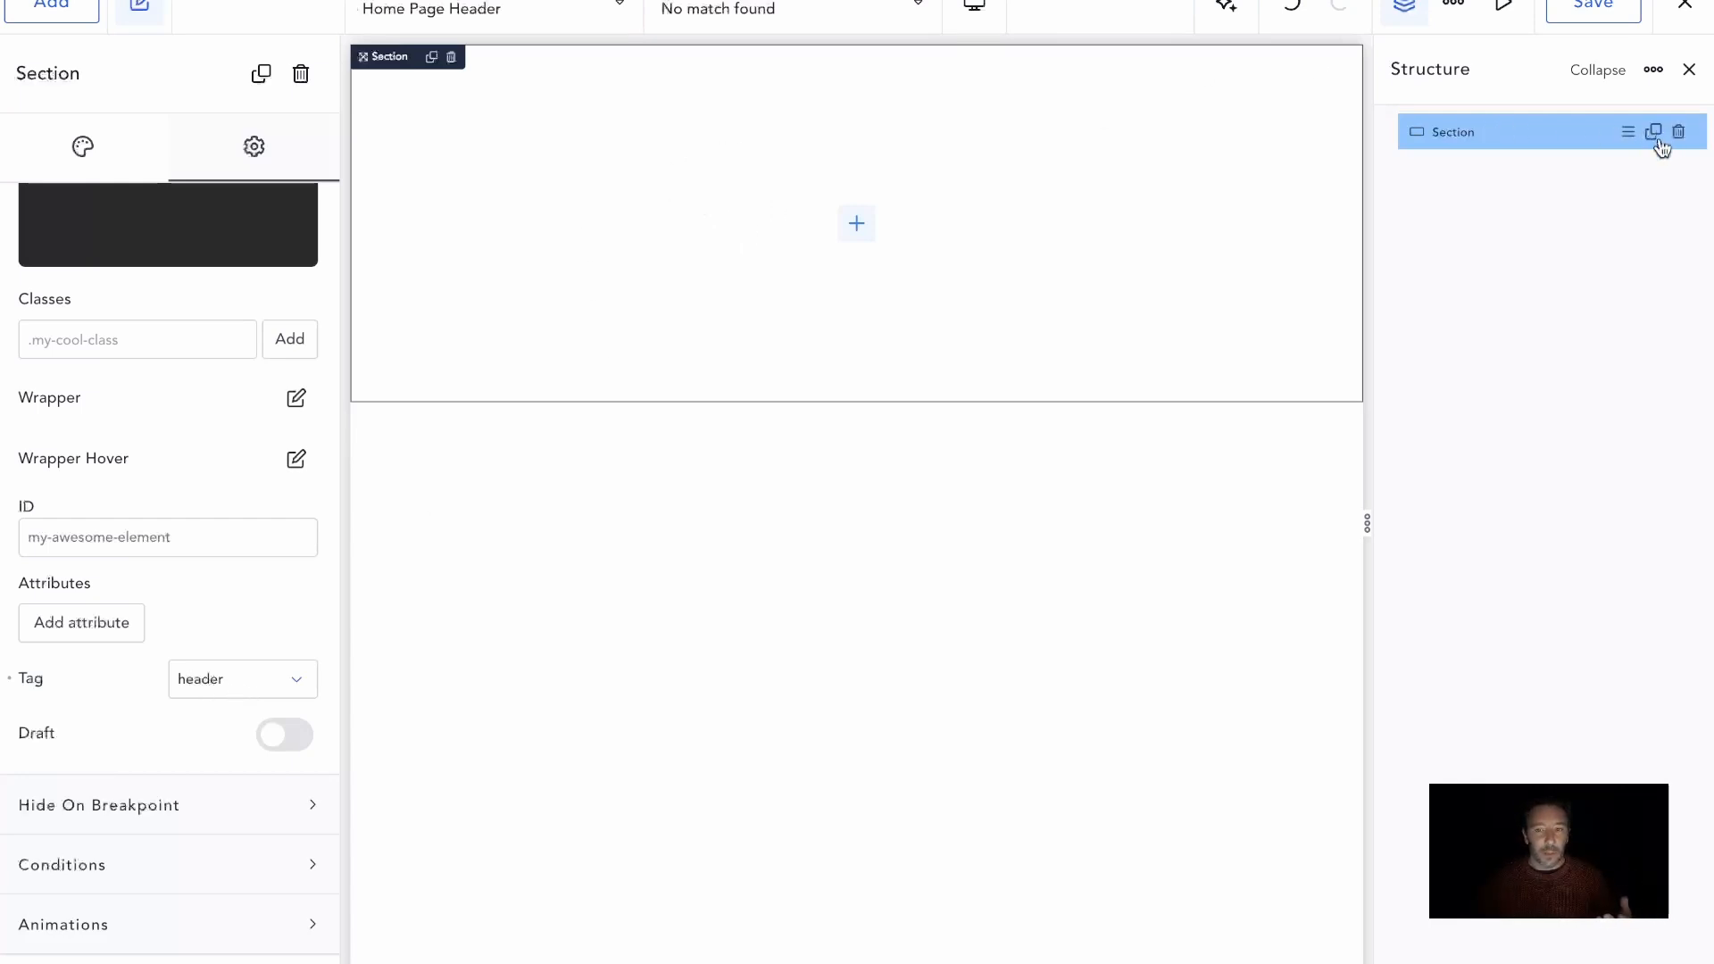
# Back in the Breakdance editor, duplicate the section and delete the copy
pyautogui.click(1650, 132)
pyautogui.click(581, 483)
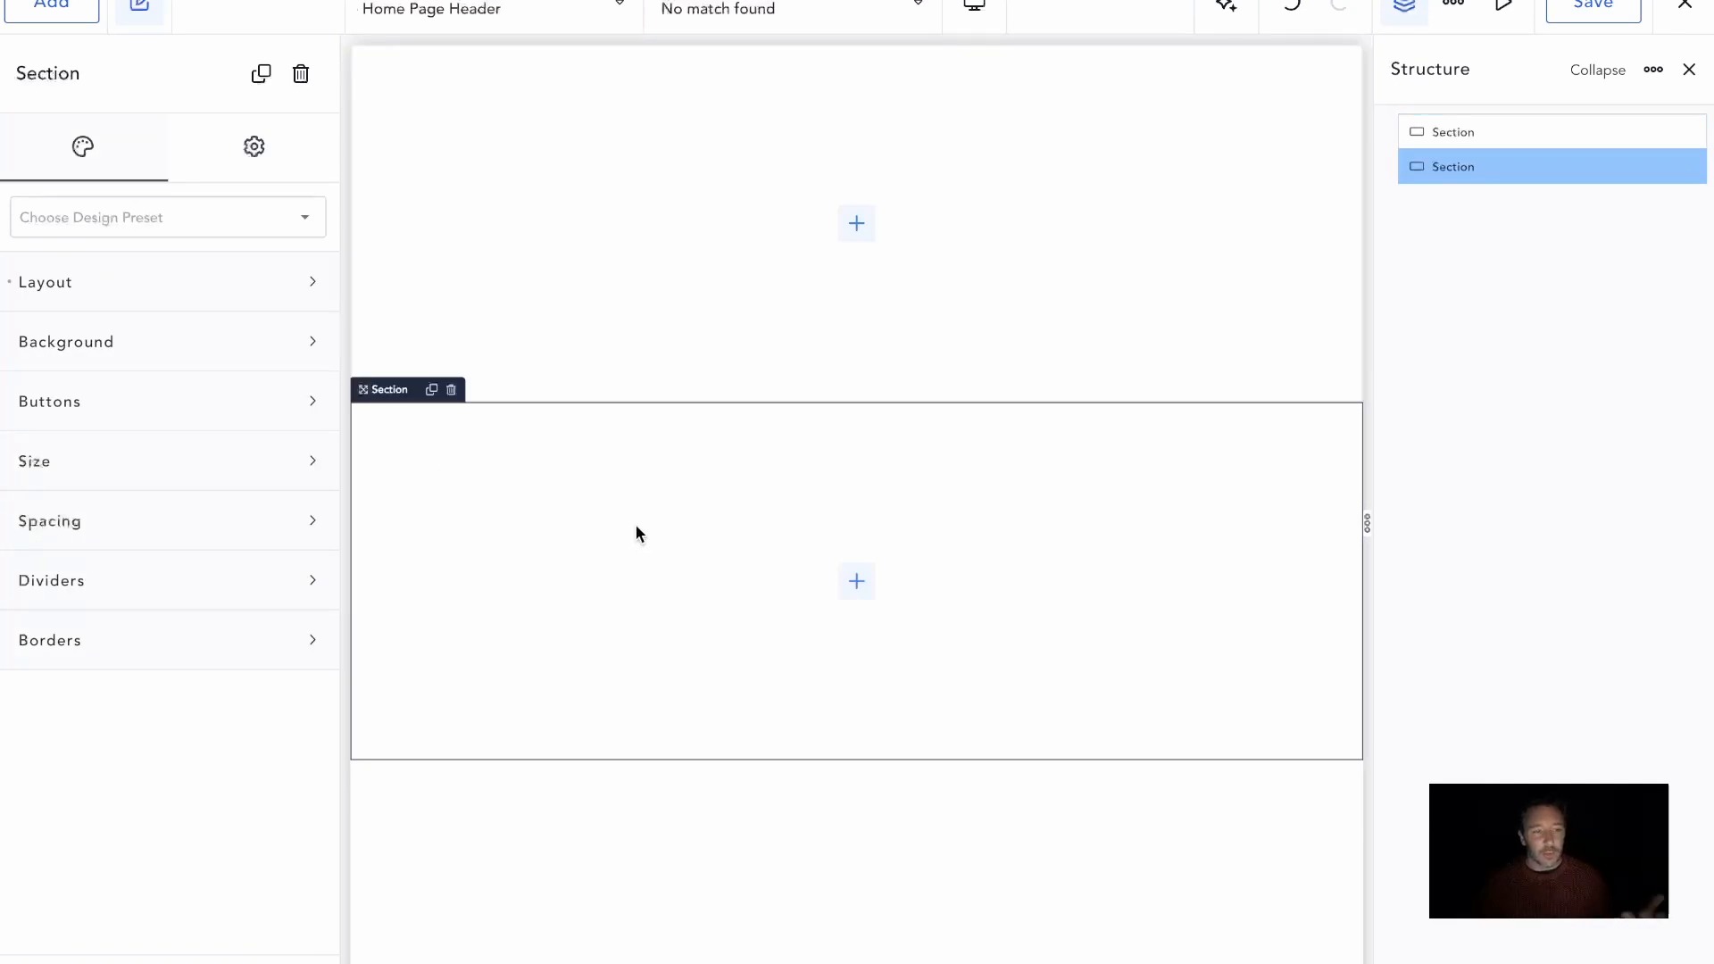
pyautogui.click(451, 389)
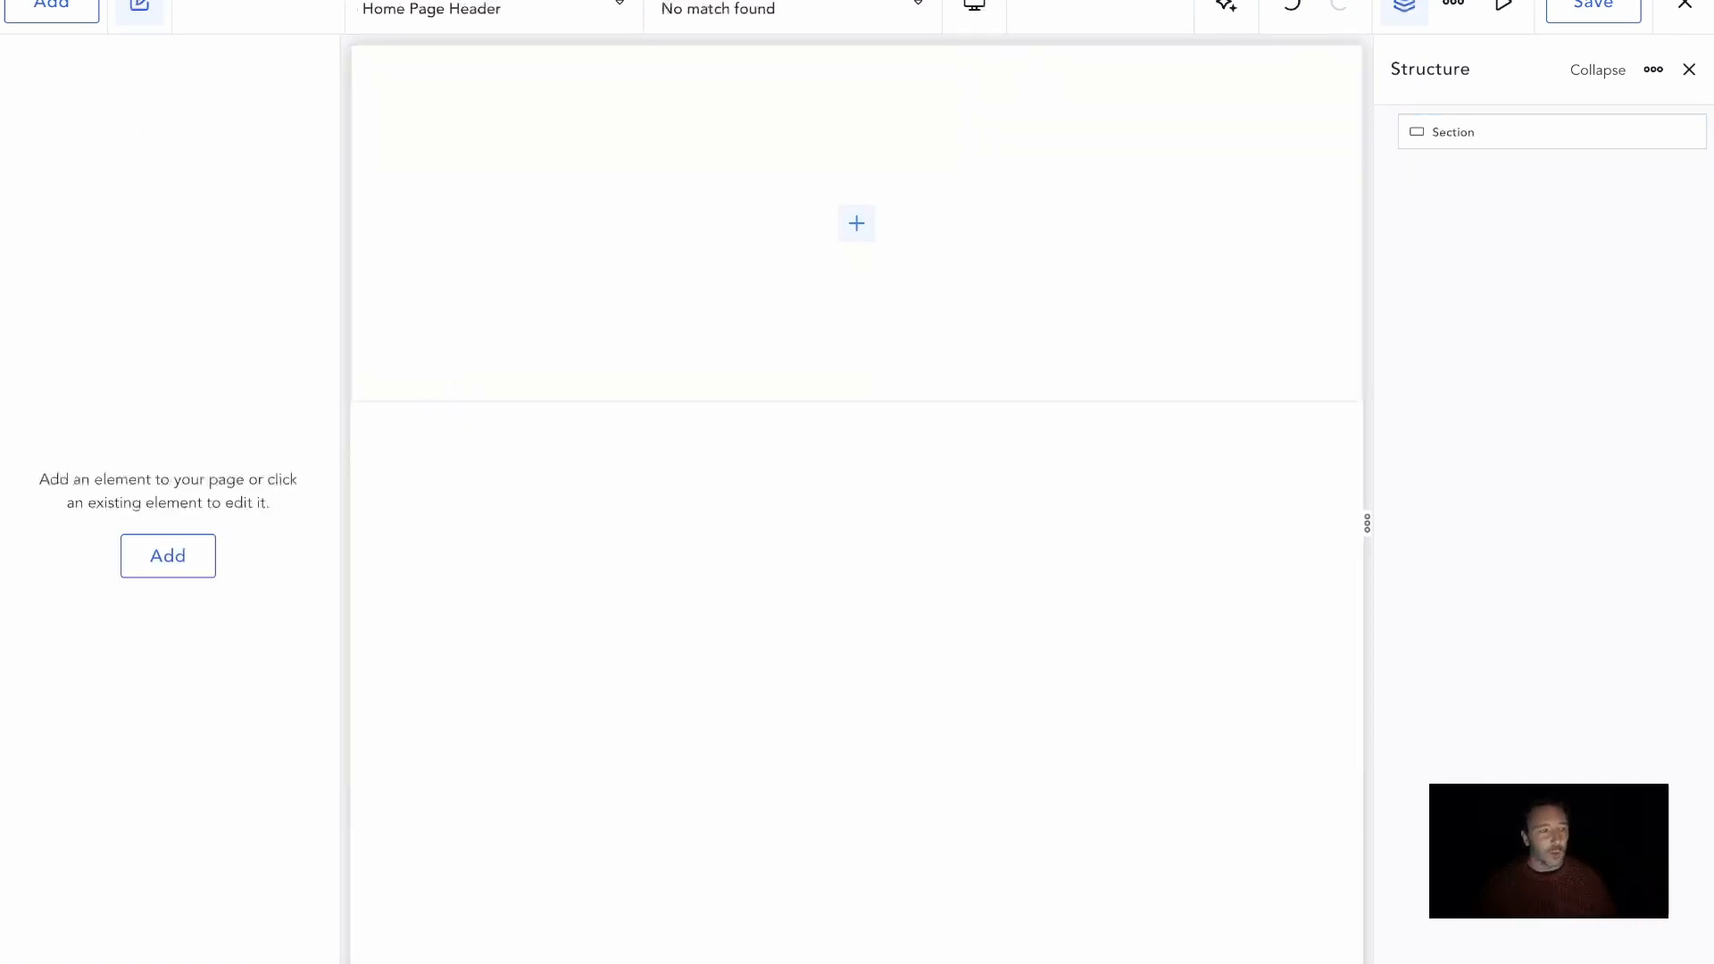
# Add a Header Builder element below the section and compare its settings with the section's
pyautogui.click(55, 11)
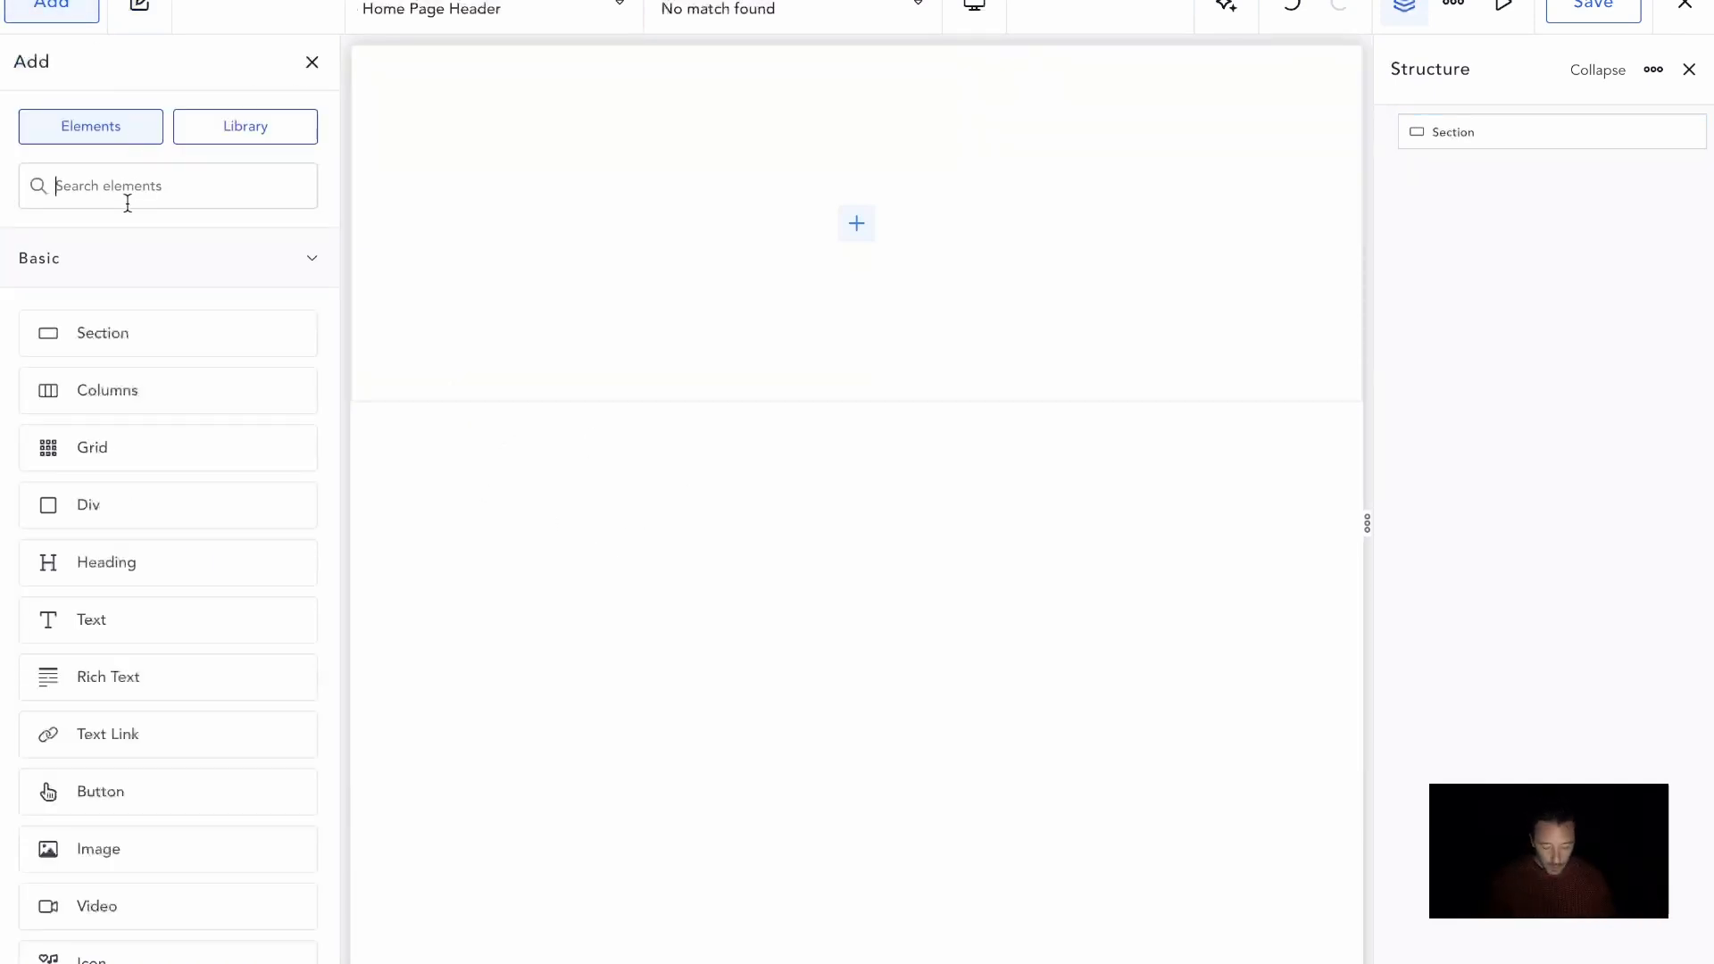
pyautogui.write('header')
pyautogui.moveTo(214, 270); pyautogui.dragTo(607, 398)
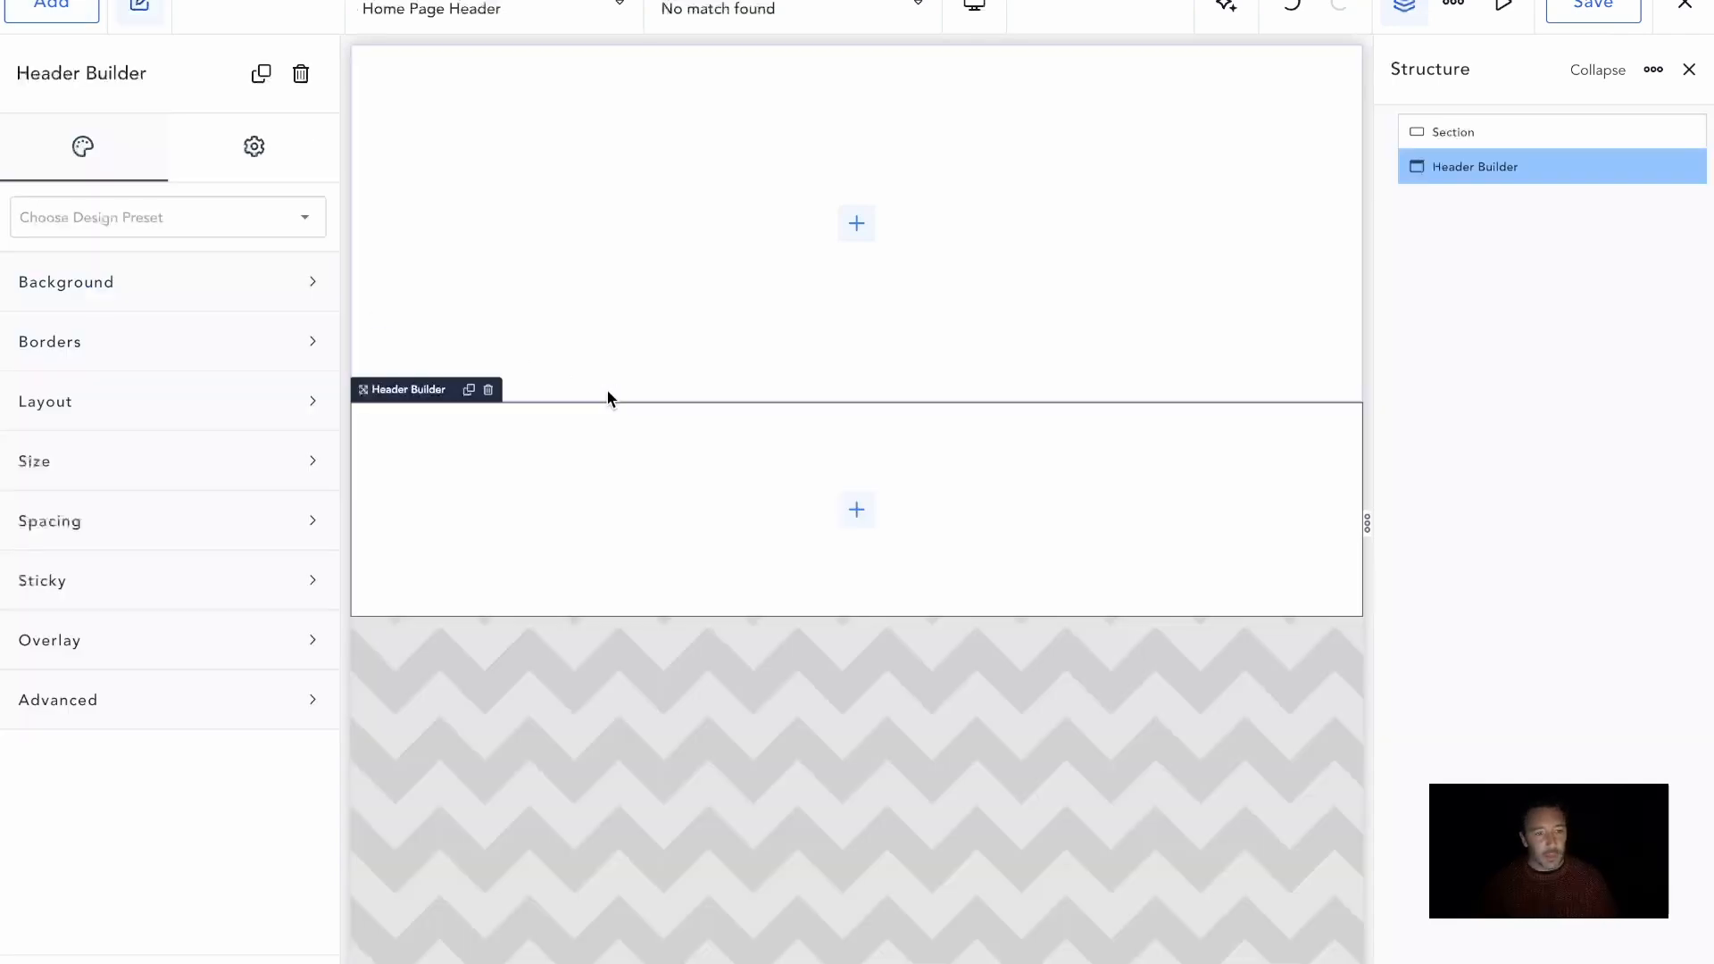
pyautogui.click(1471, 134)
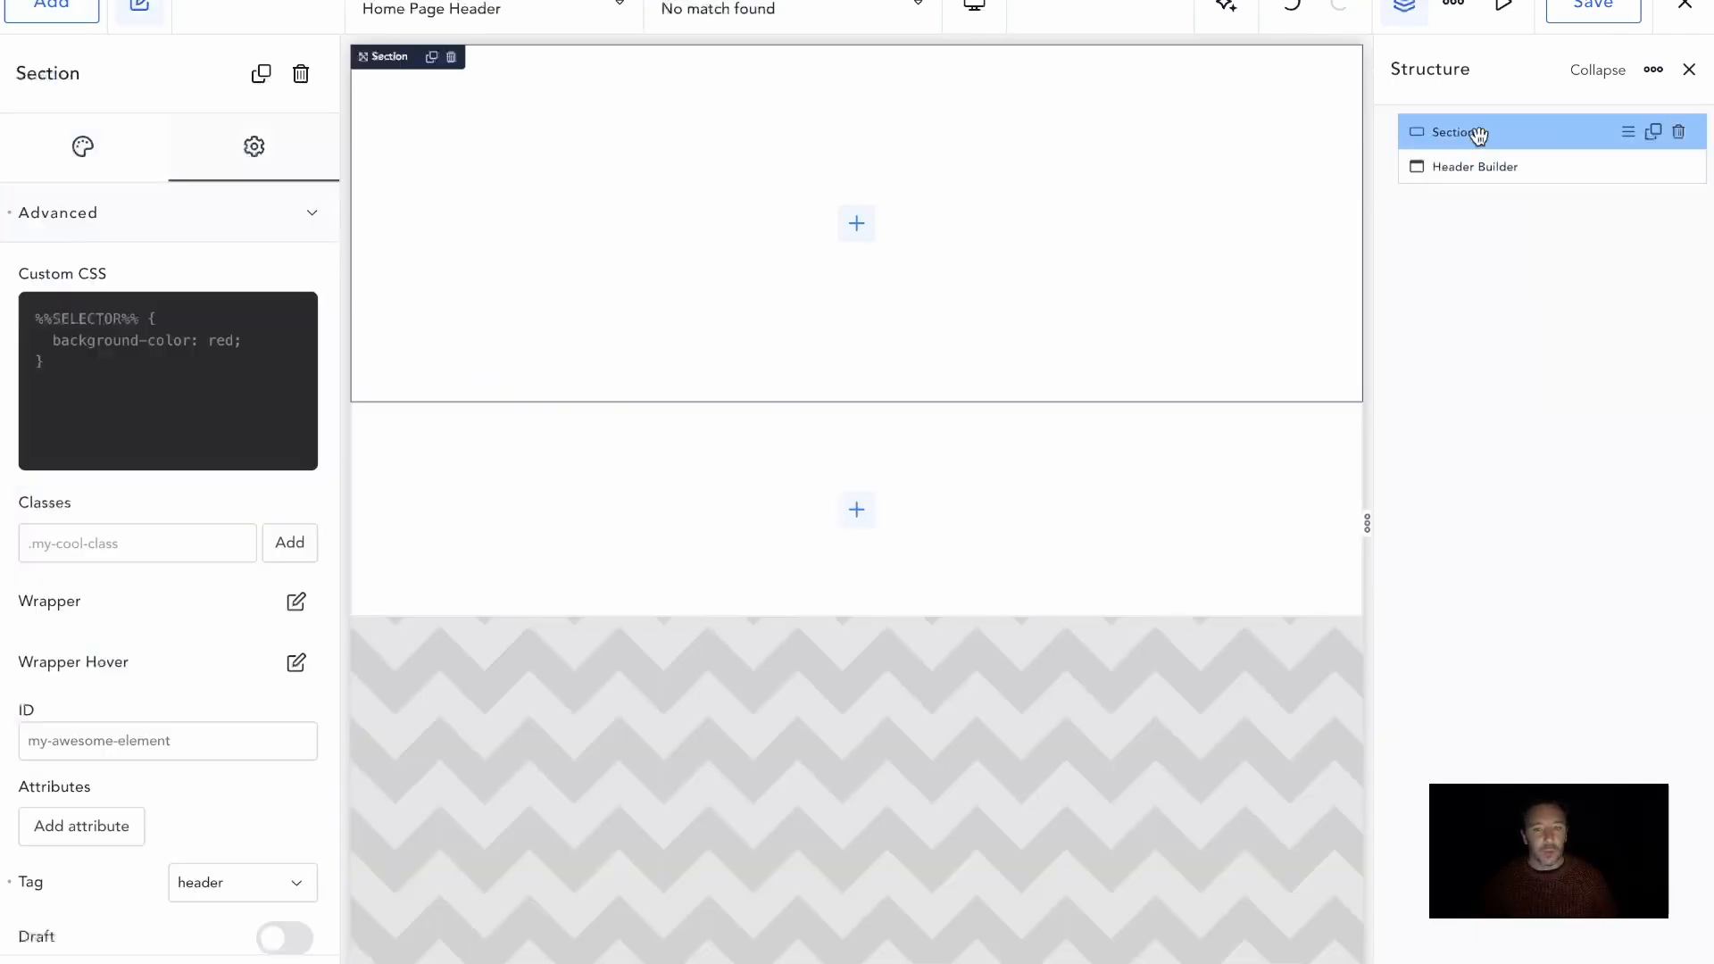
pyautogui.click(1459, 165)
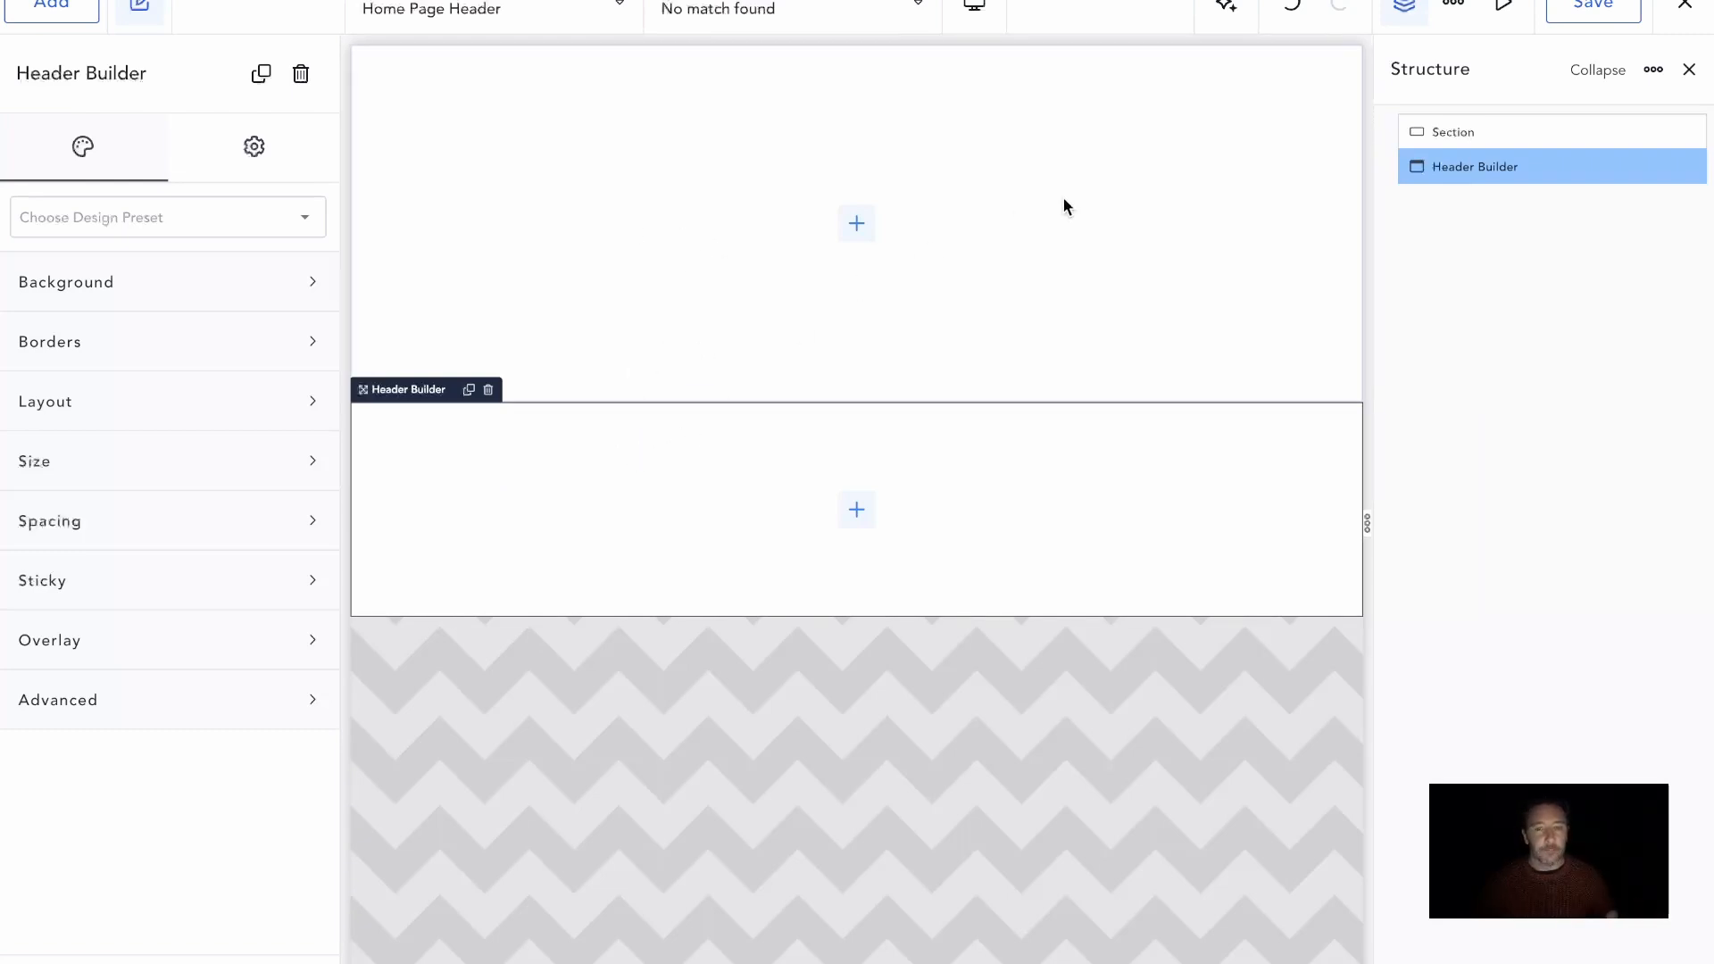
# Set the section's HTML tag to div
pyautogui.click(757, 273)
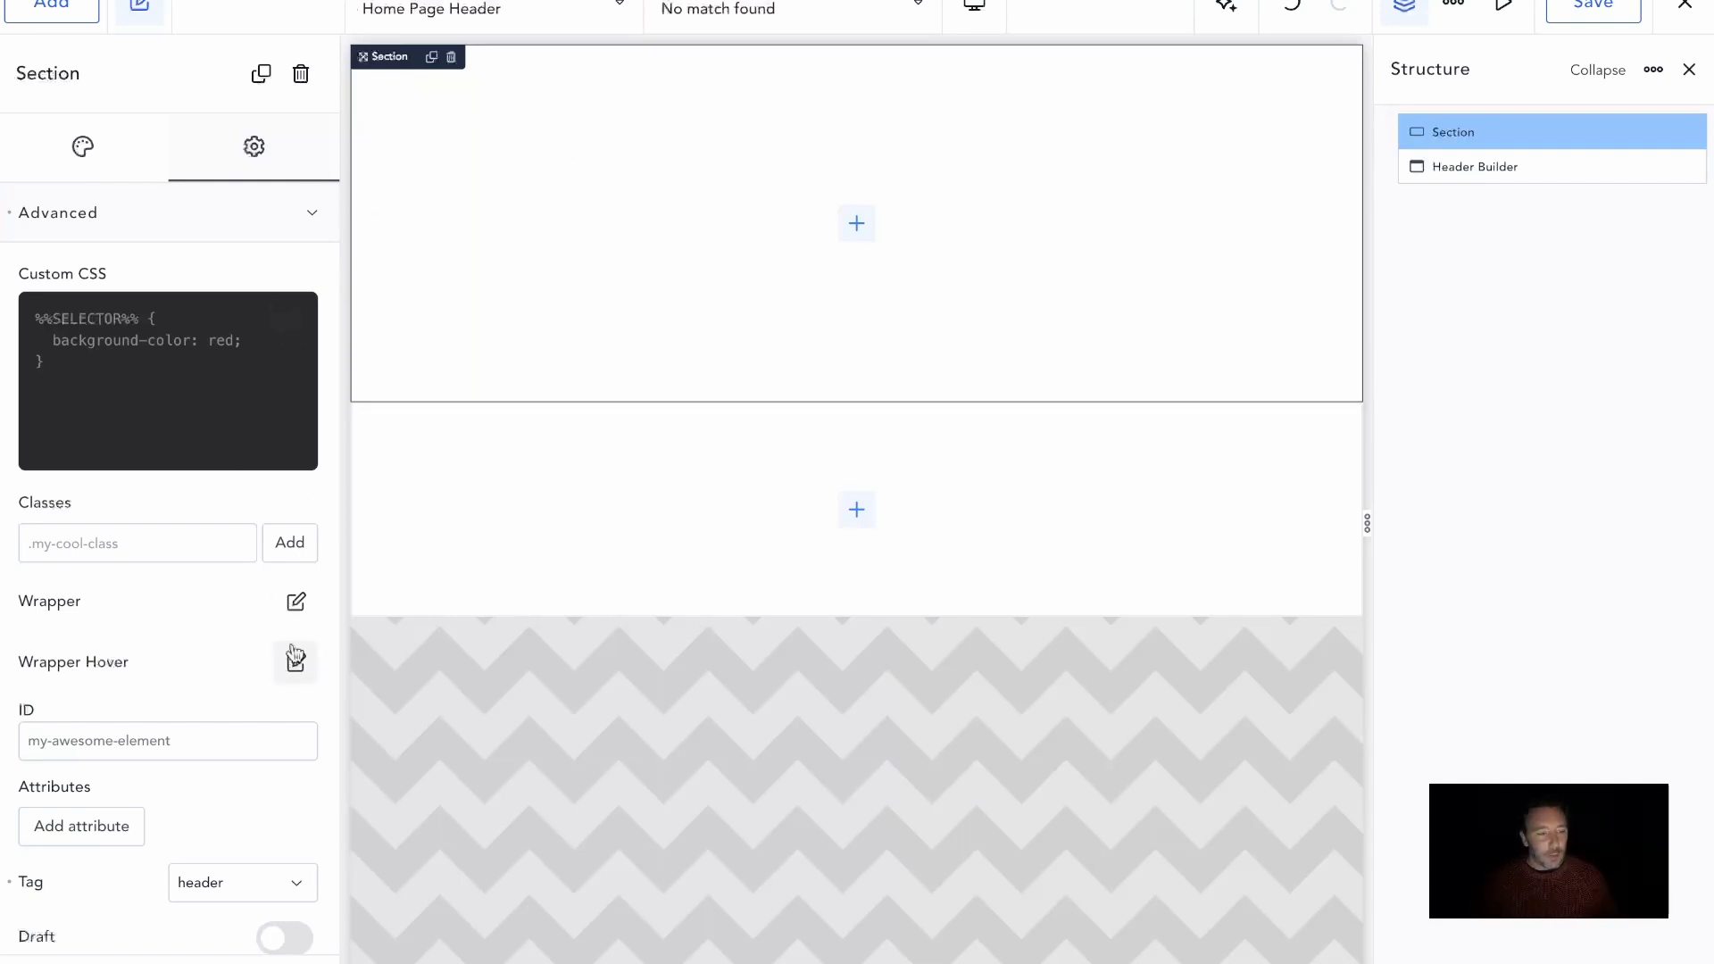
pyautogui.scroll(-3, 287, 661)
pyautogui.click(255, 766)
pyautogui.click(240, 668)
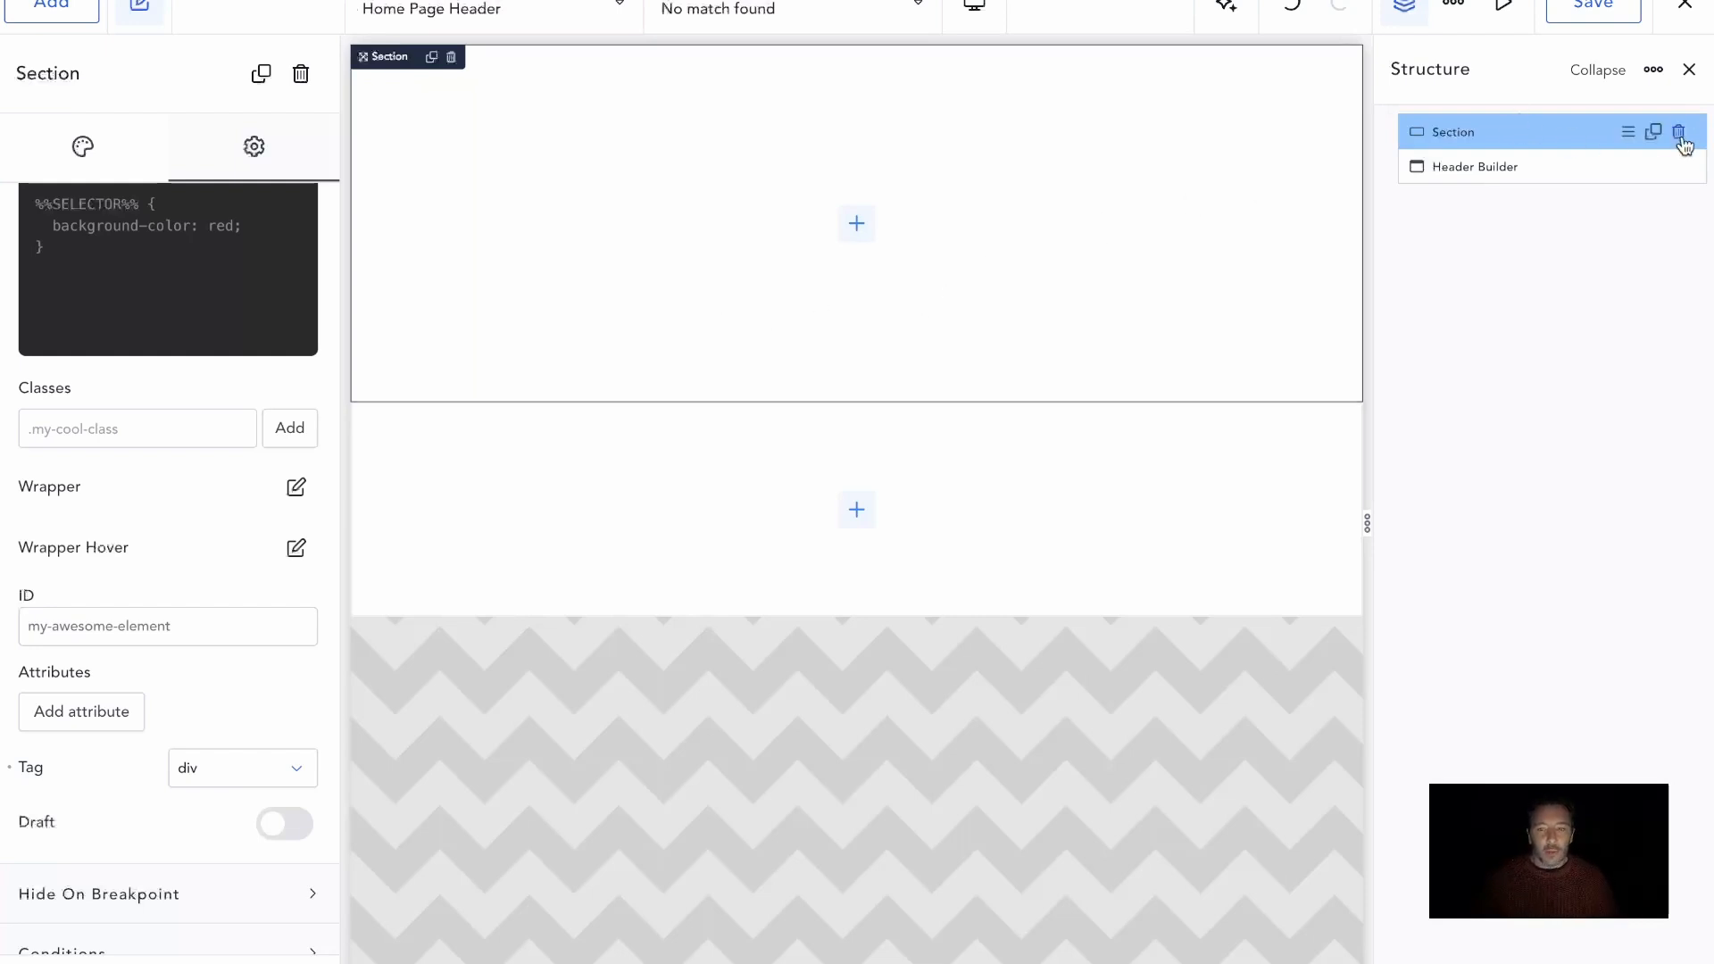
# Delete the empty section above the Header Builder and select the Header Builder
pyautogui.click(1680, 133)
pyautogui.click(993, 119)
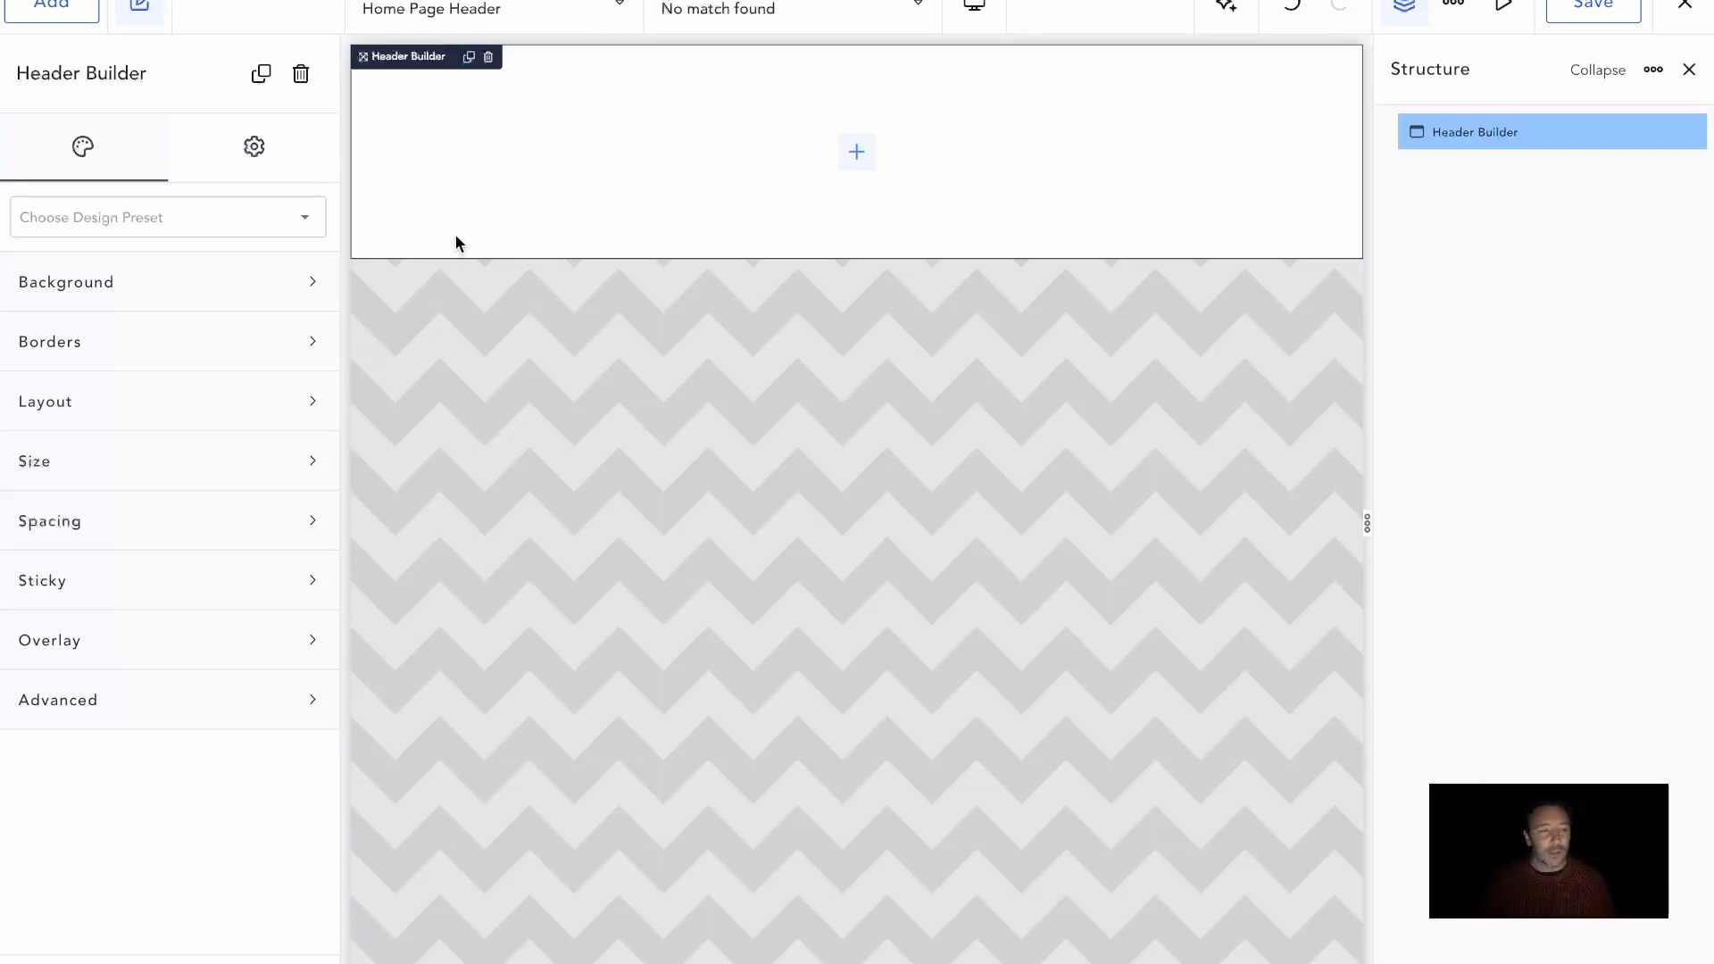
# Add an Icon element inside the Header Builder and duplicate it four times
pyautogui.click(51, 5)
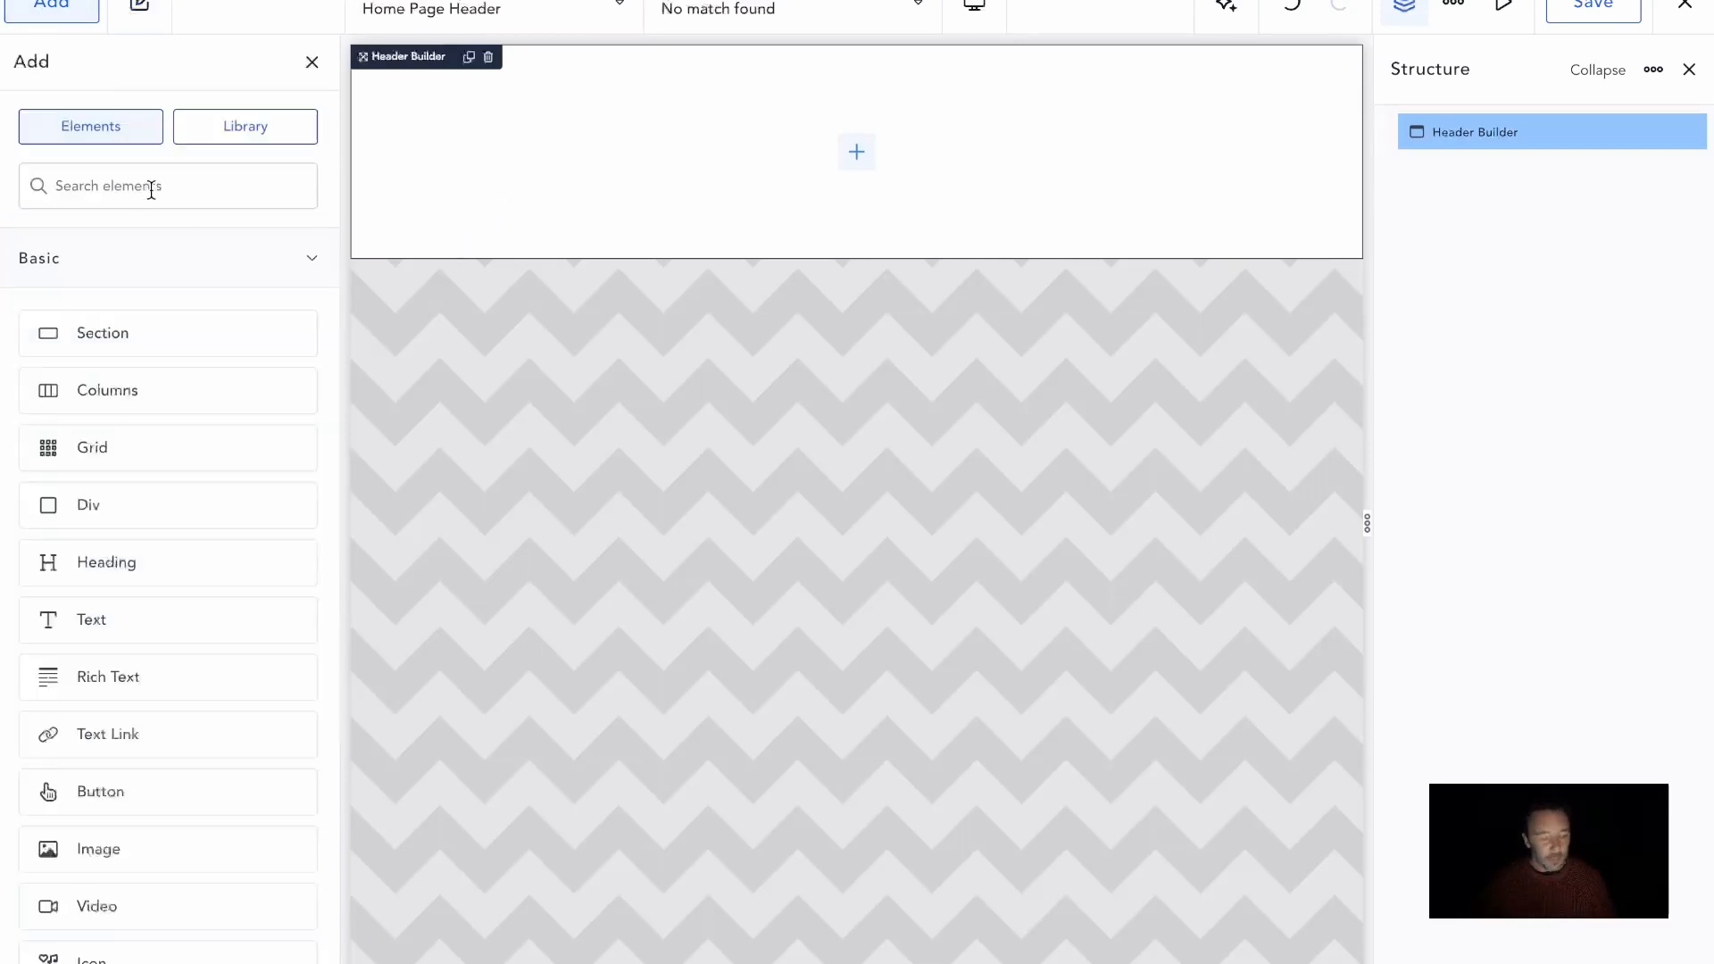
pyautogui.write('icon')
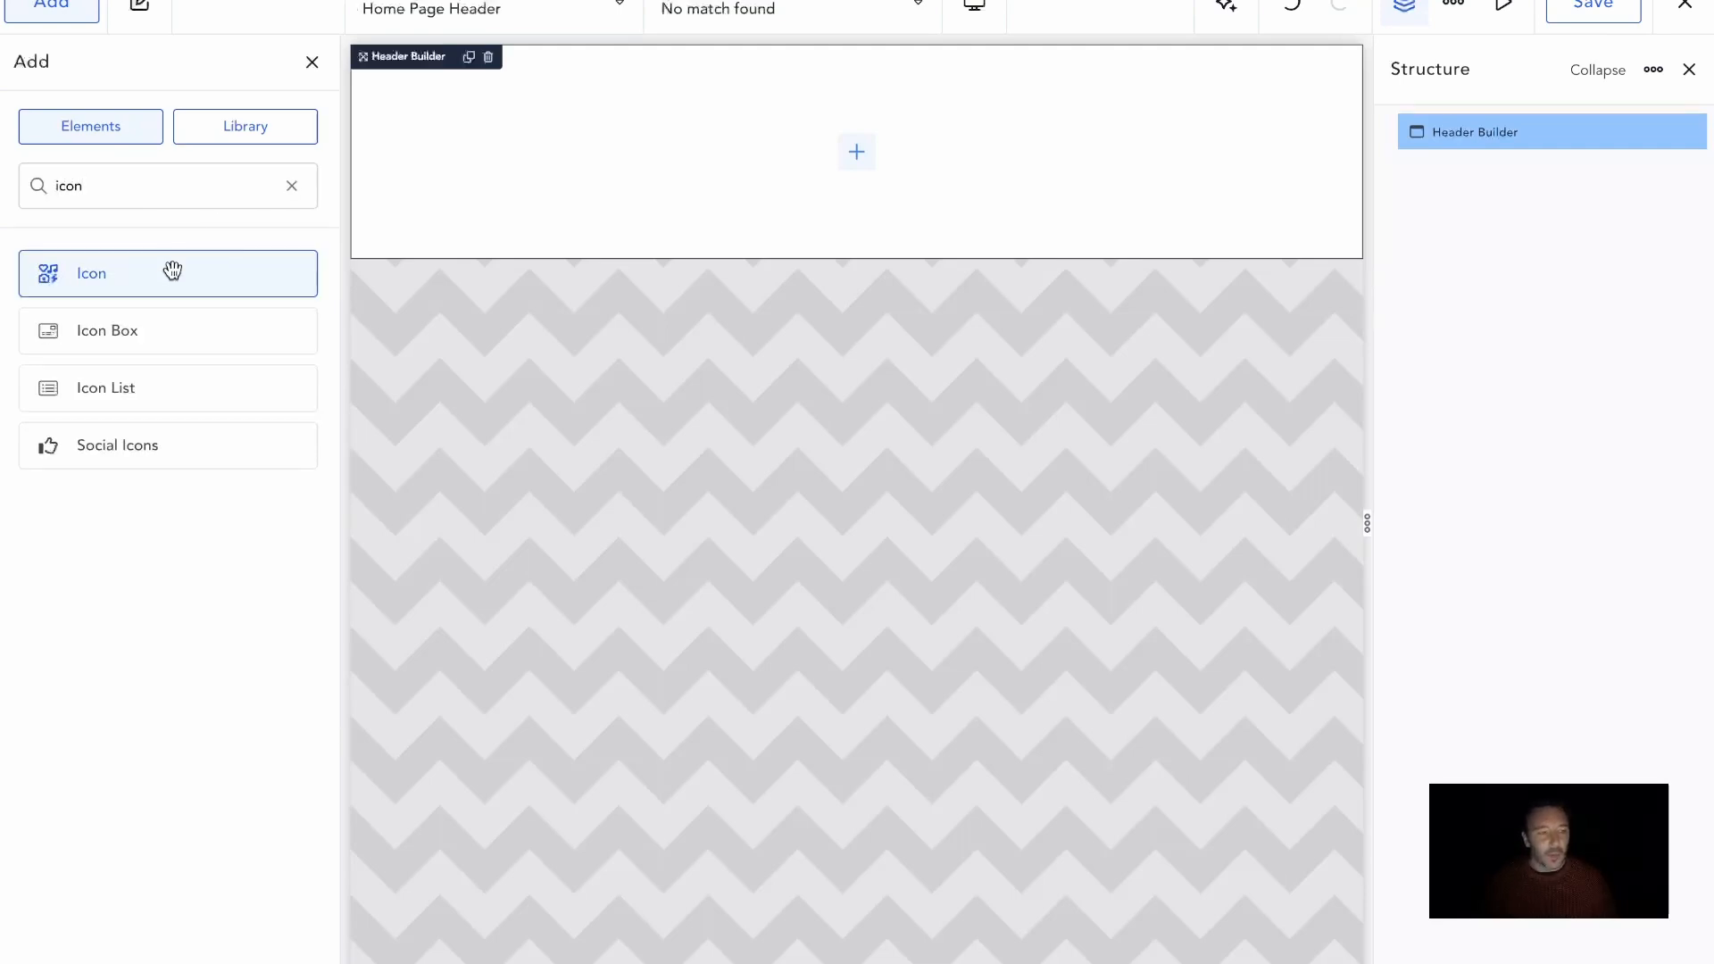
pyautogui.moveTo(172, 270); pyautogui.dragTo(797, 148)
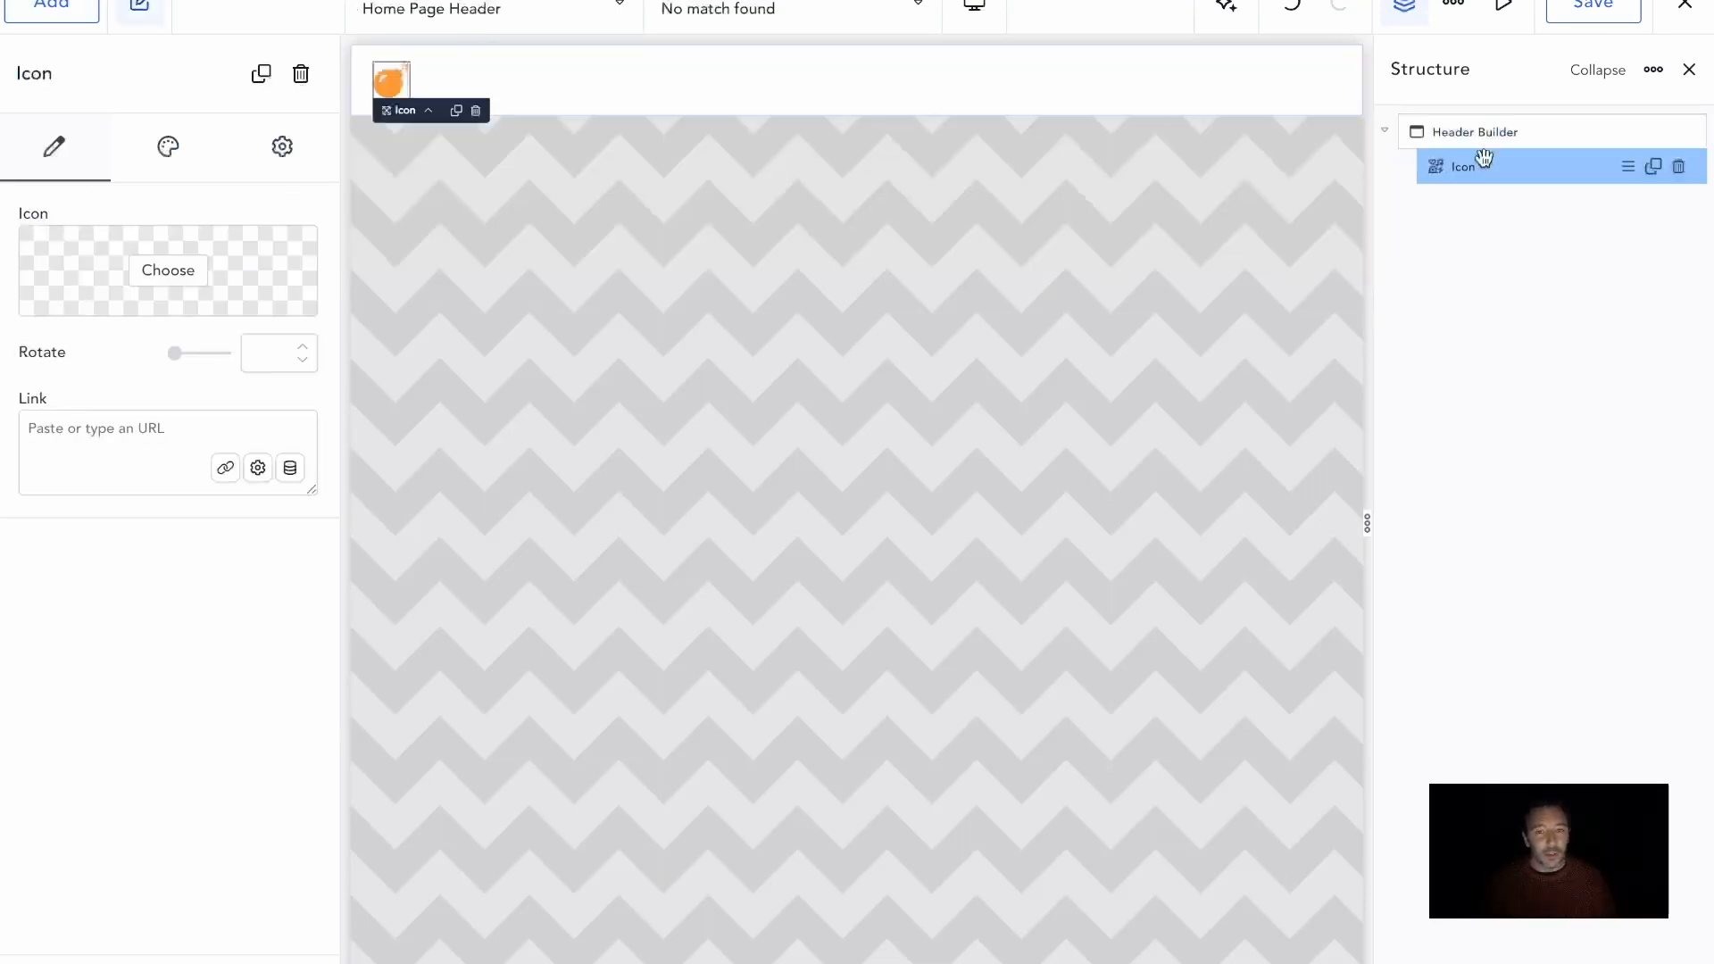
pyautogui.click(1653, 168)
pyautogui.click(1653, 168)
pyautogui.click(1654, 168)
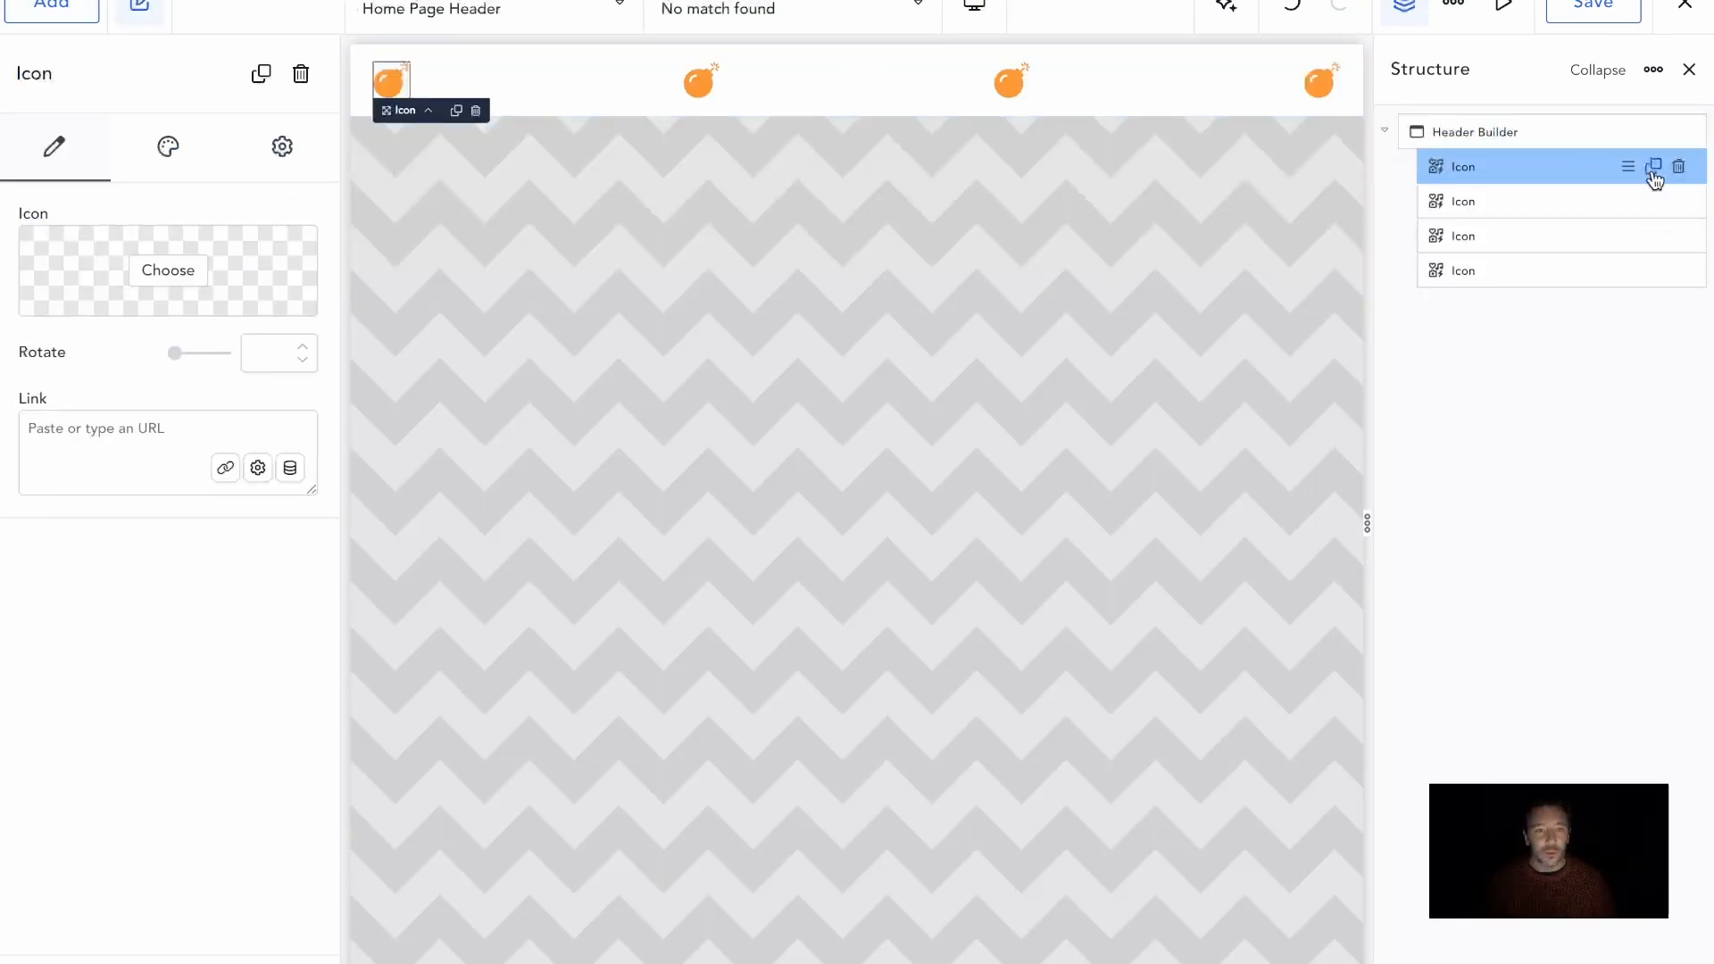
pyautogui.click(1654, 168)
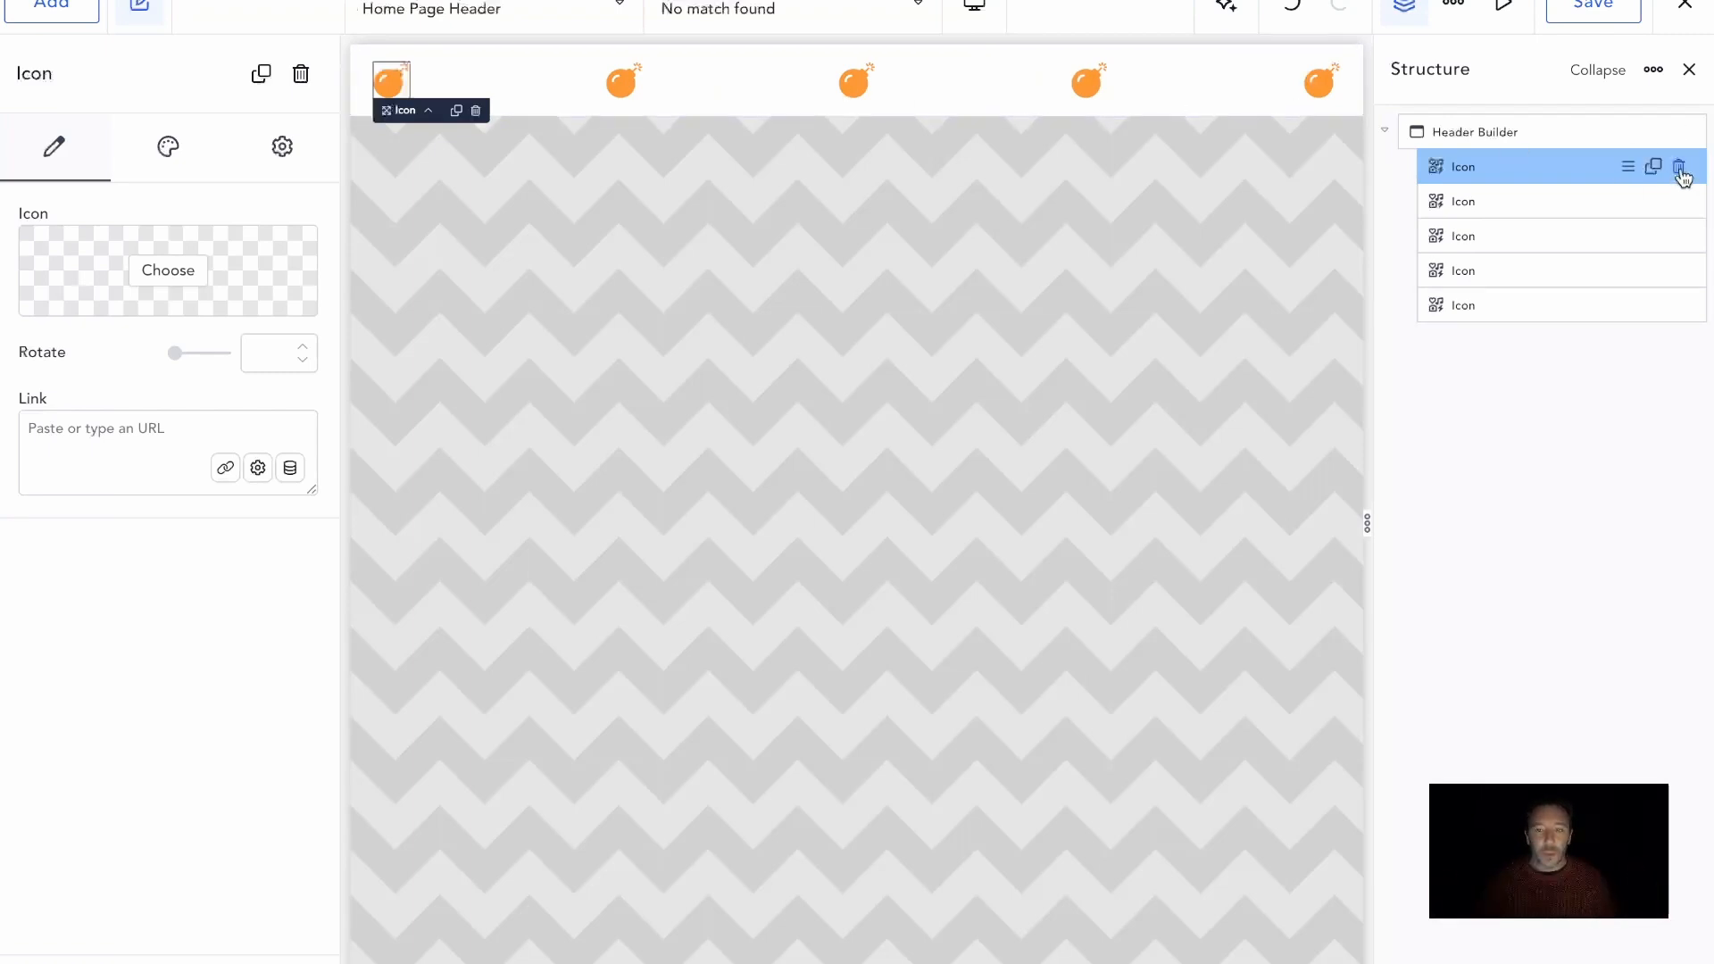
# Delete all five icons from the Header Builder
pyautogui.click(1679, 169)
pyautogui.click(1680, 169)
pyautogui.click(1679, 170)
pyautogui.click(1679, 169)
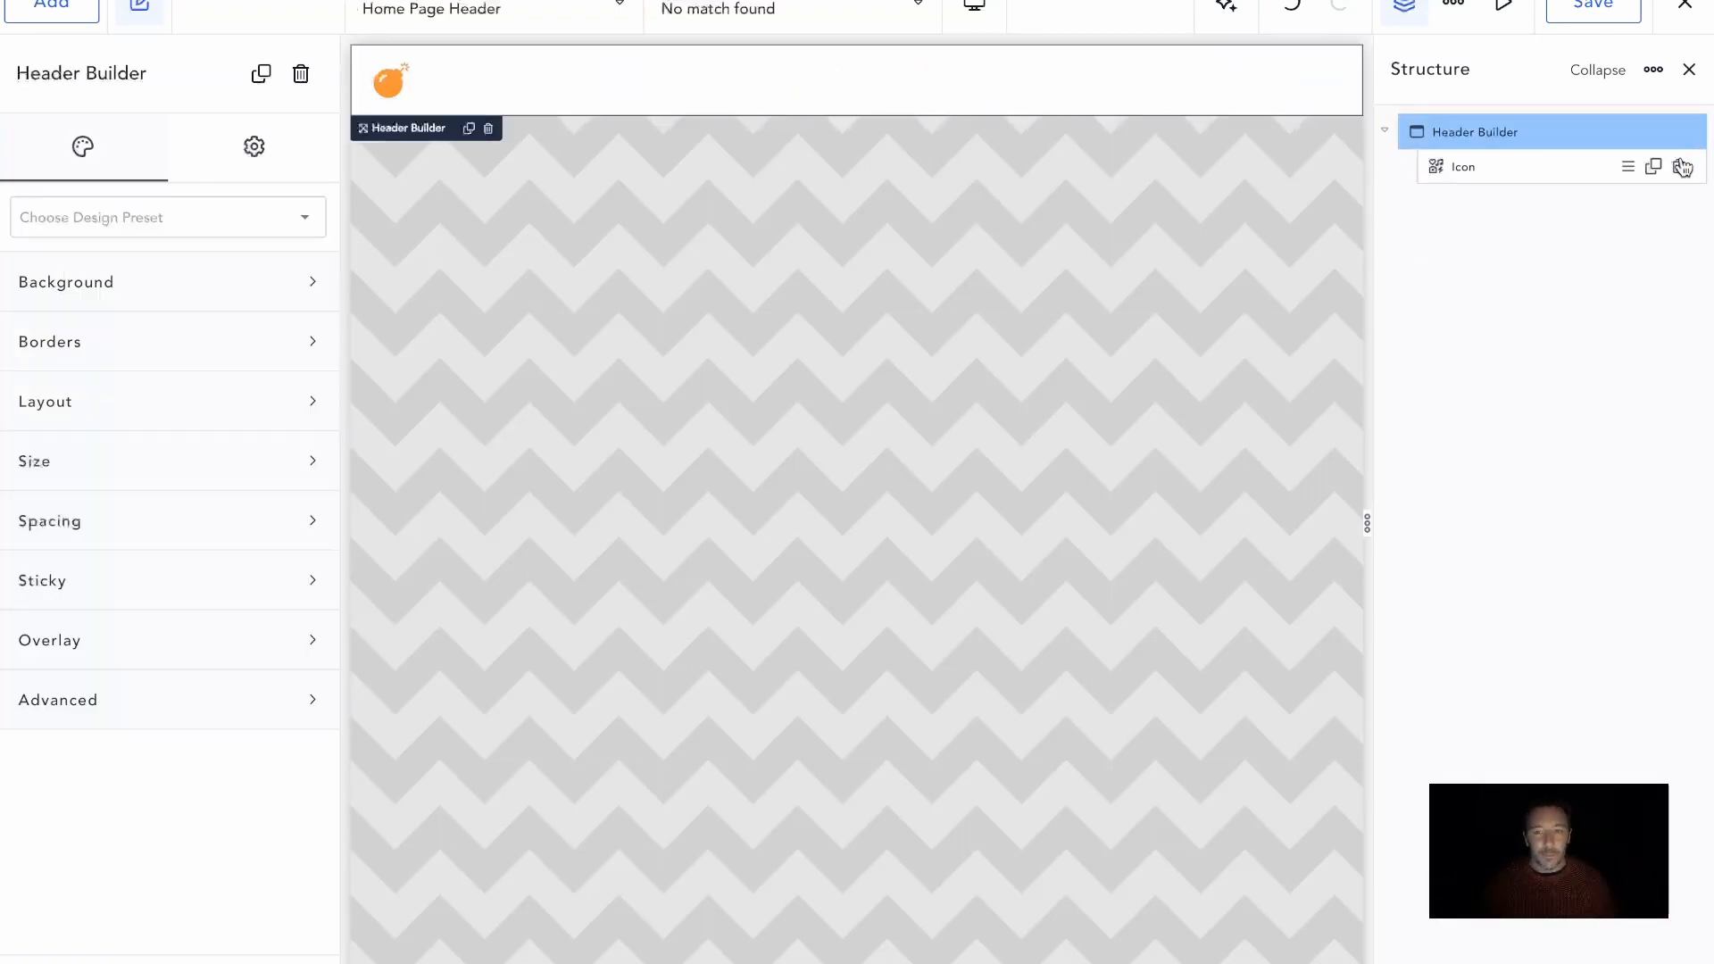
pyautogui.click(1682, 168)
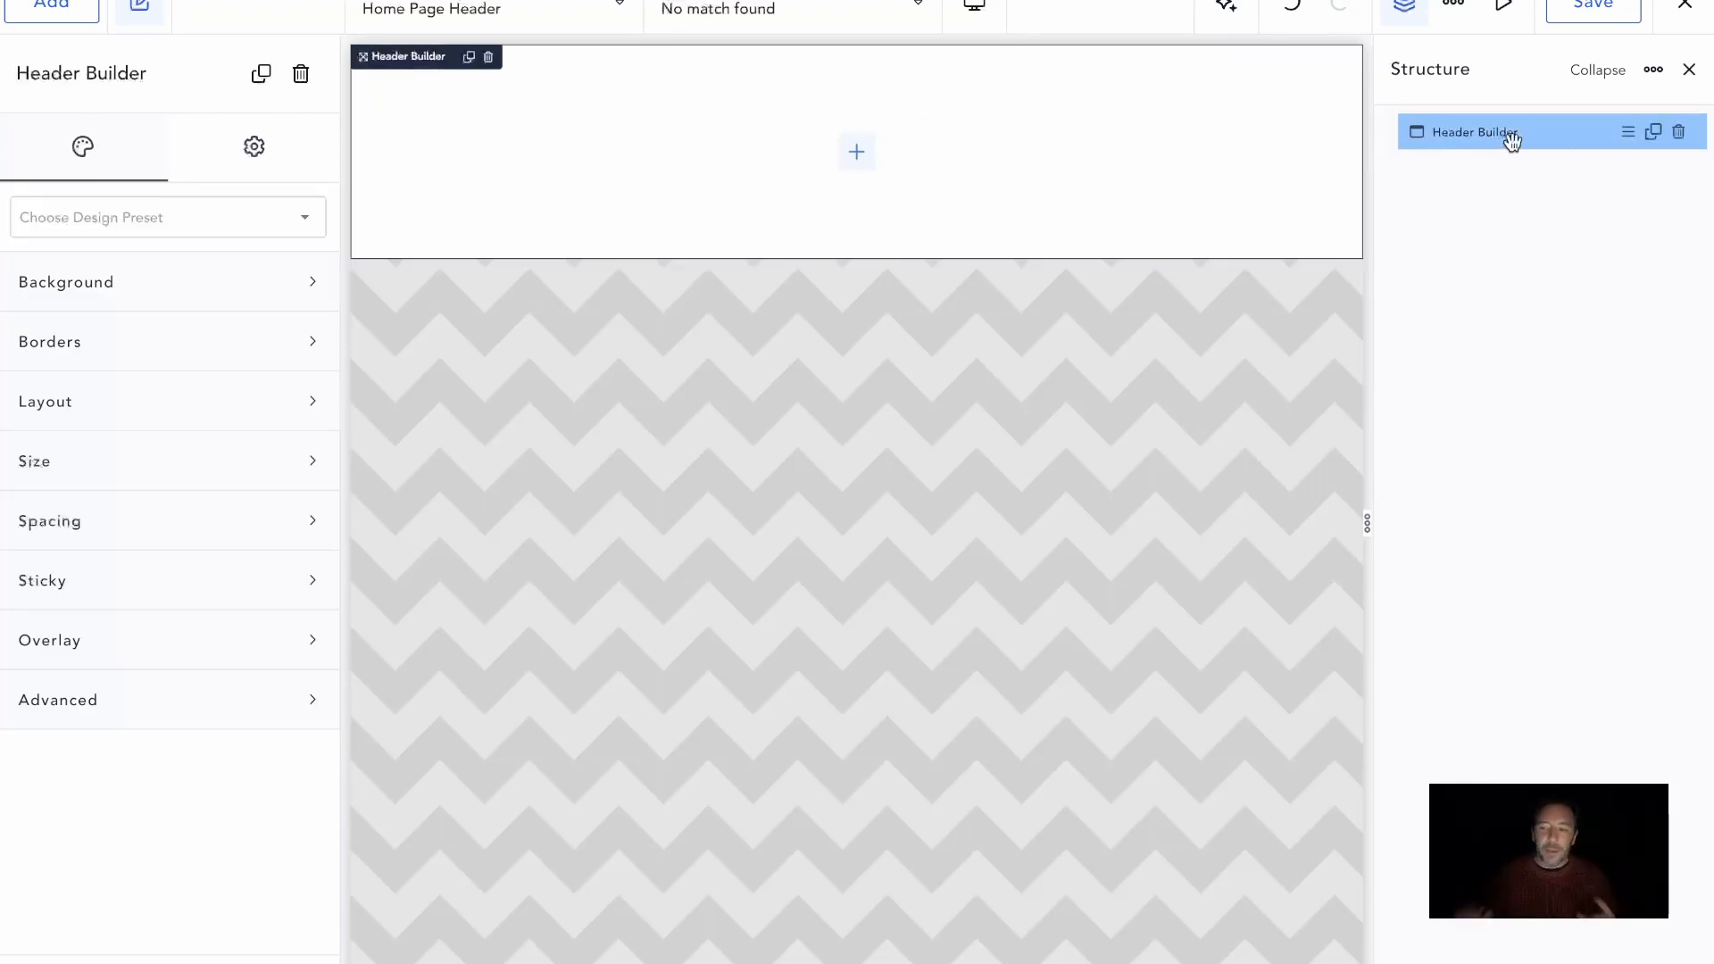
# Add a Div inside the Header Builder and set its container width to 100%
pyautogui.click(65, 19)
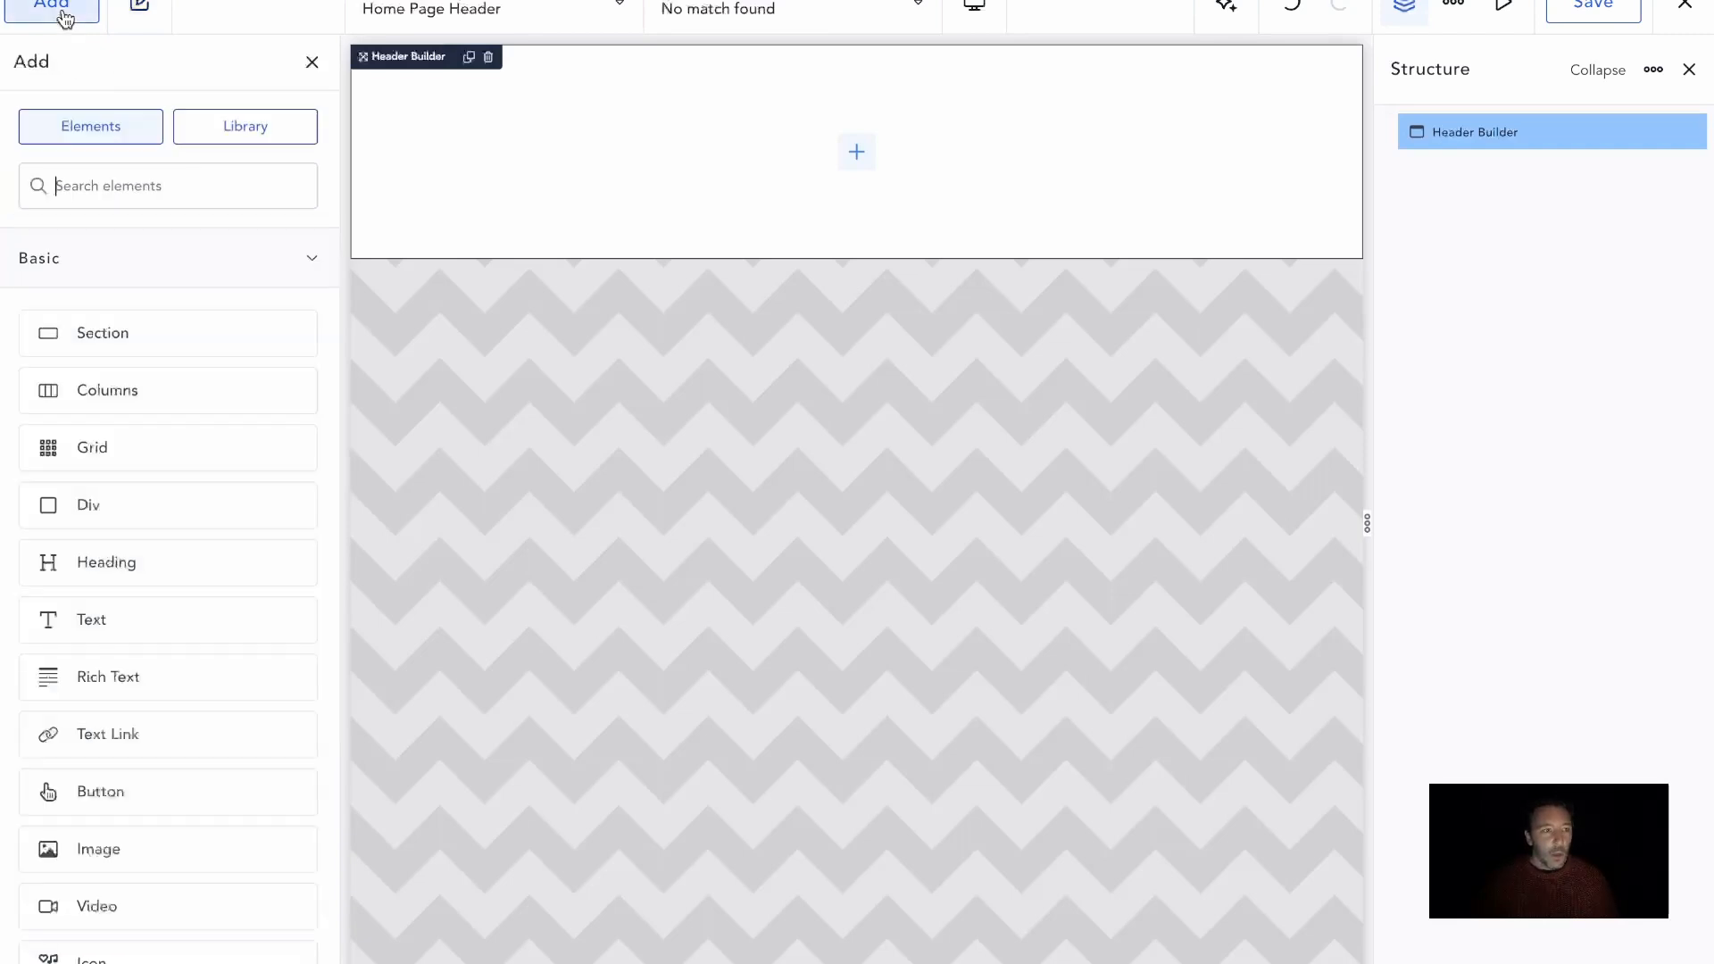
pyautogui.moveTo(142, 499); pyautogui.dragTo(720, 176)
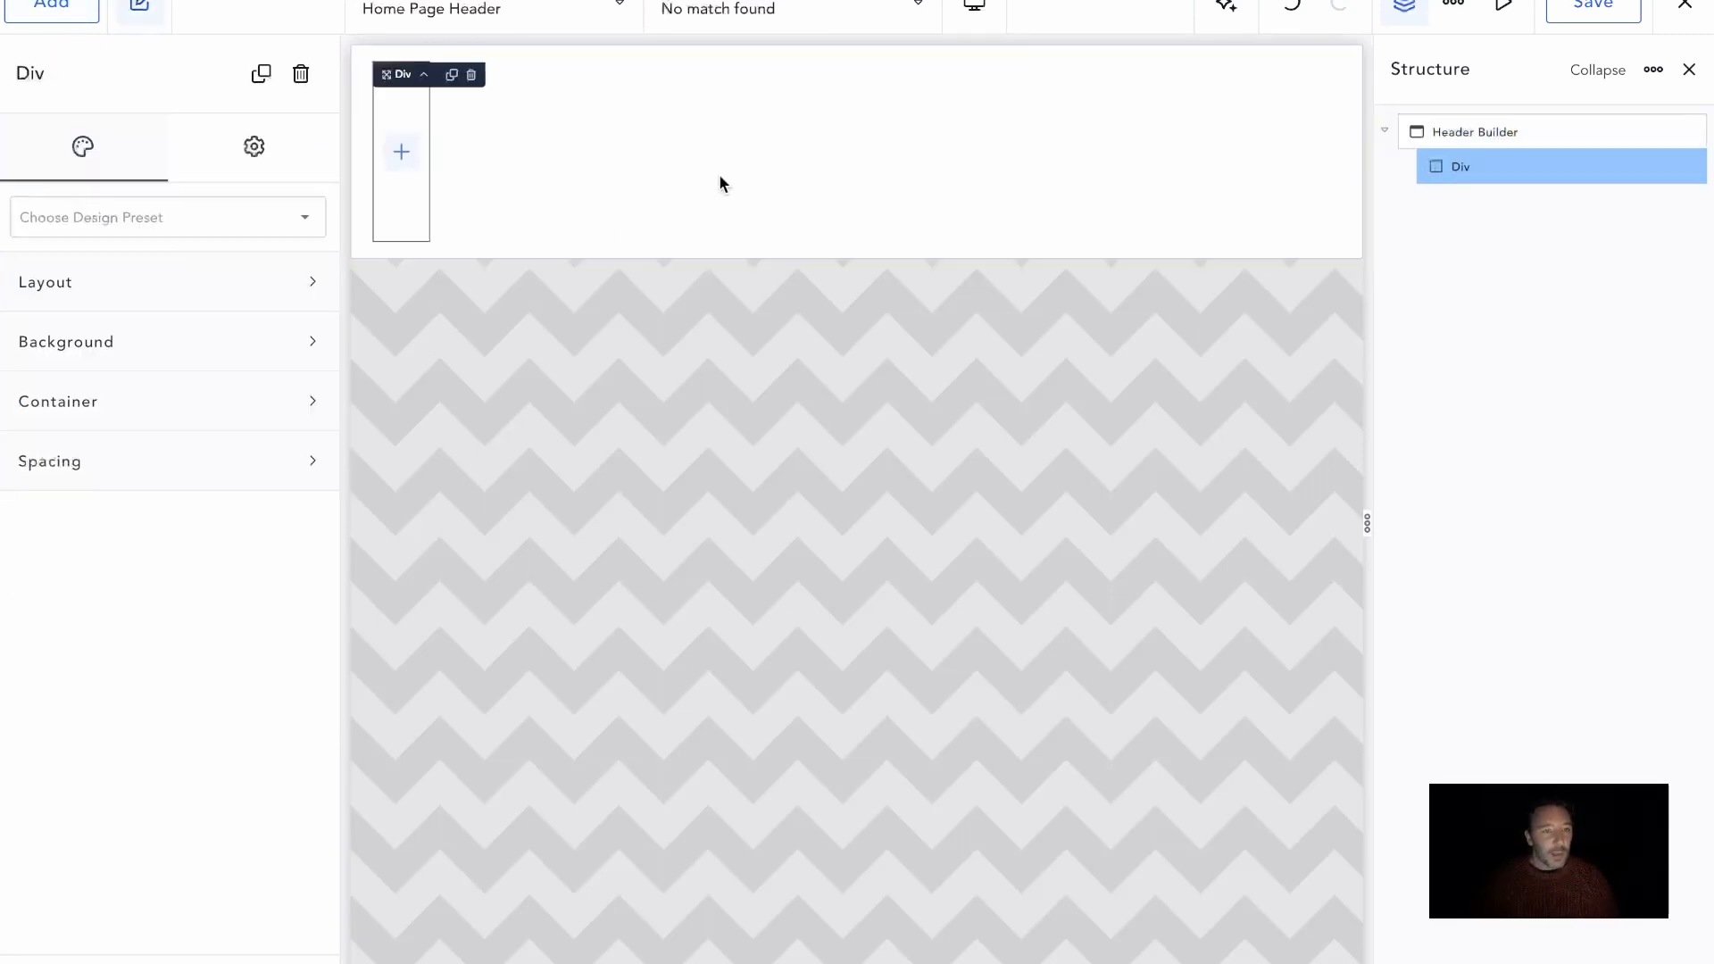
pyautogui.click(139, 392)
pyautogui.click(272, 463)
pyautogui.write('100%')
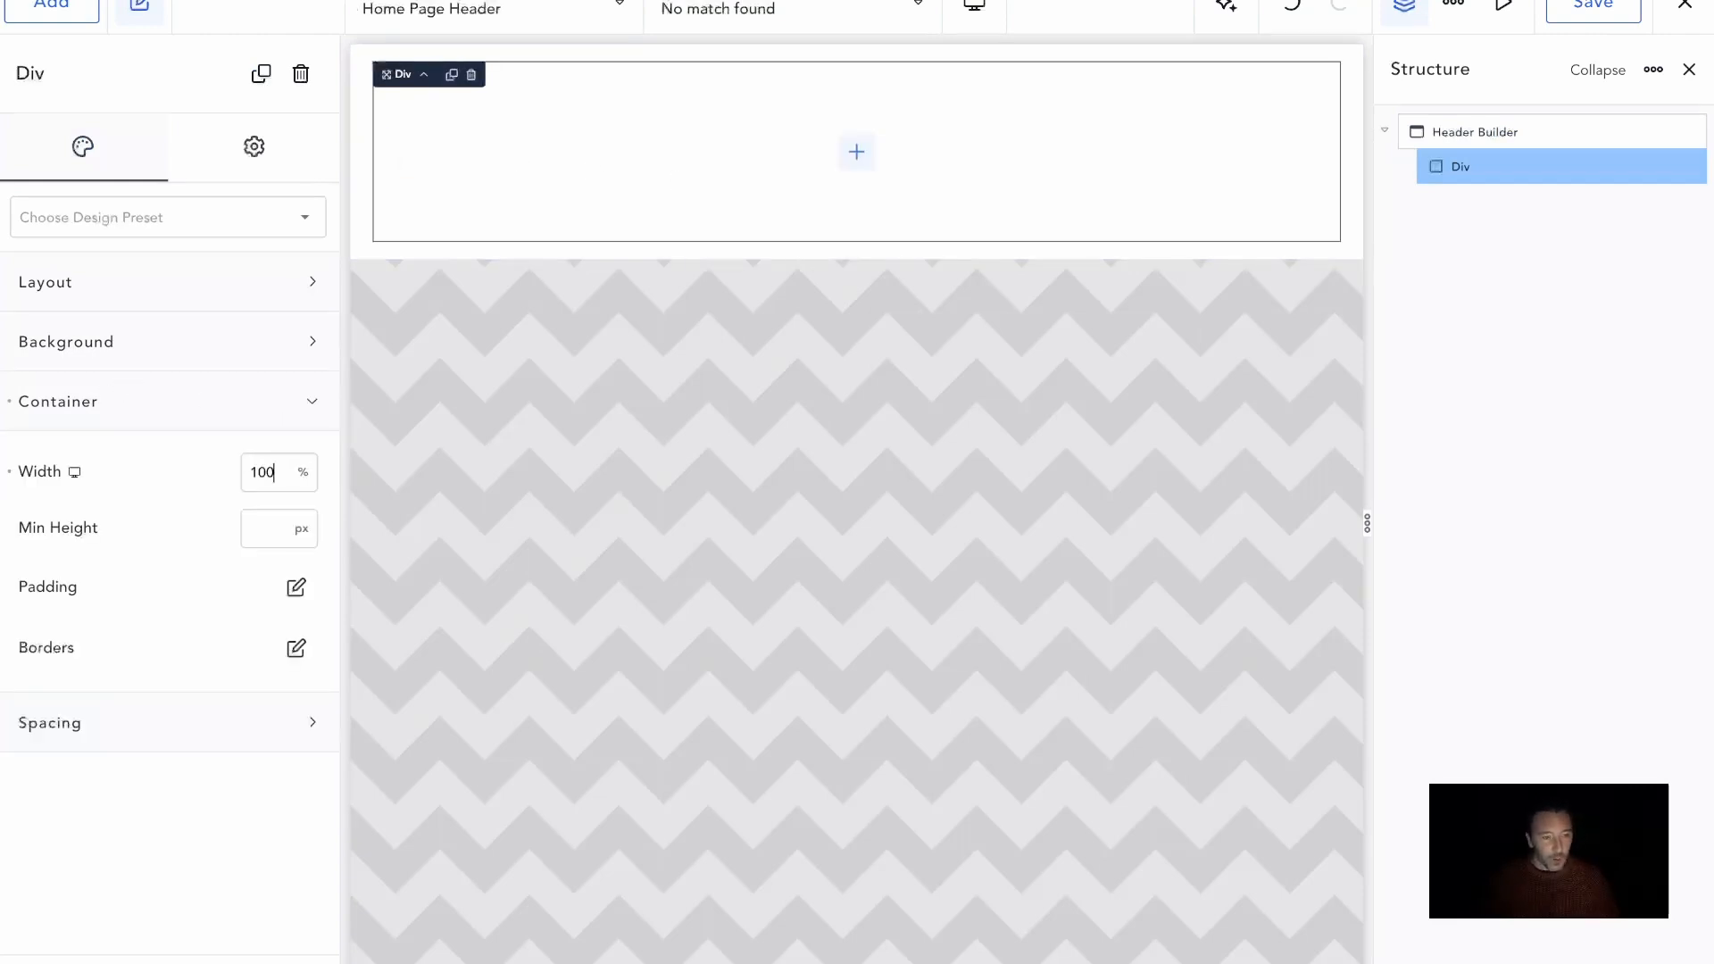
# Give the div a purple background color, #6542B3
pyautogui.click(304, 341)
pyautogui.click(299, 412)
pyautogui.moveTo(201, 546); pyautogui.dragTo(222, 534)
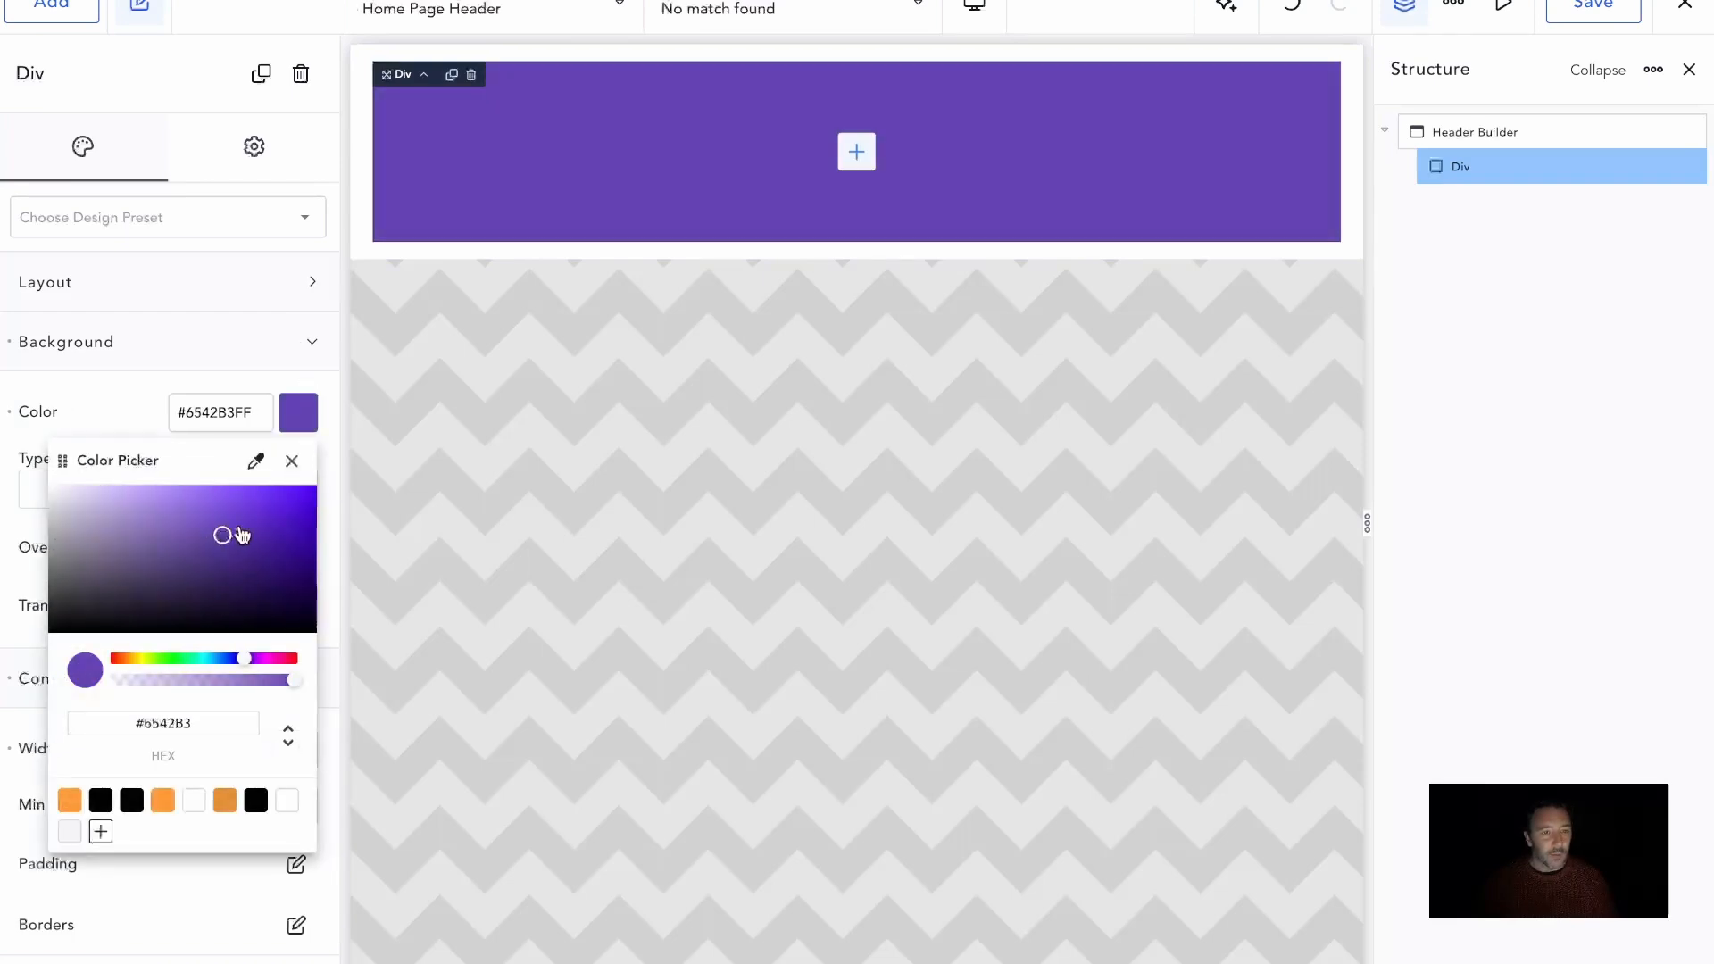
pyautogui.click(217, 354)
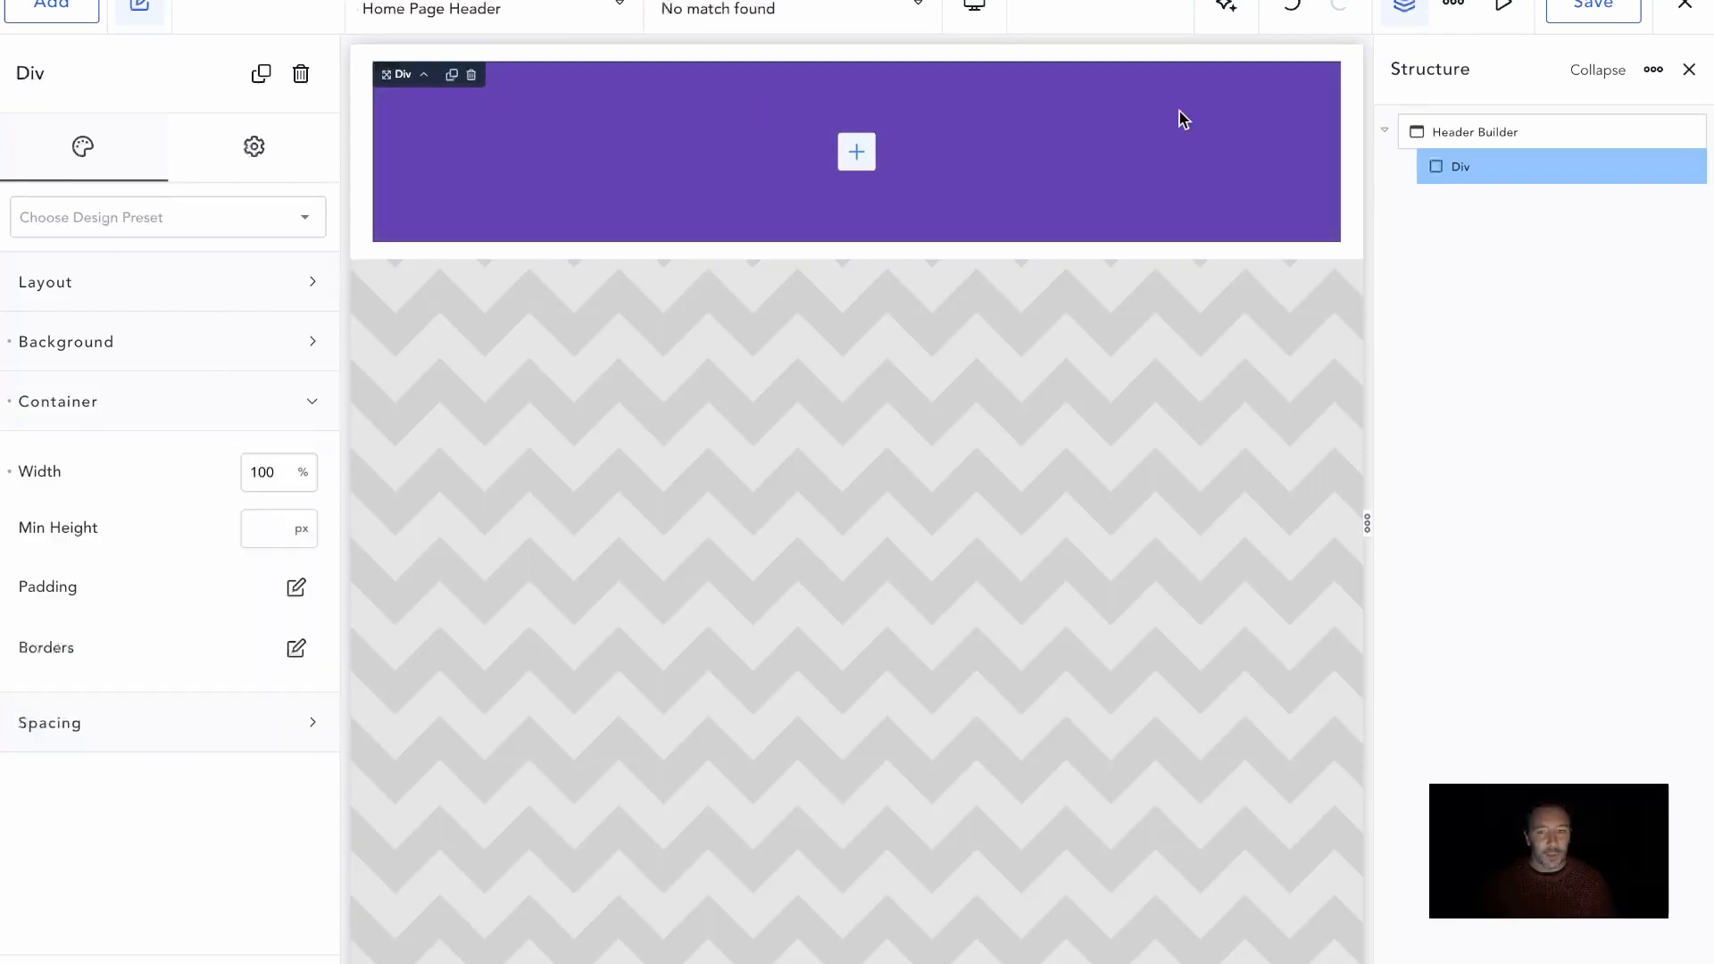
# Duplicate the purple div and change the second div's background color to green, #53AF7D
pyautogui.click(1654, 167)
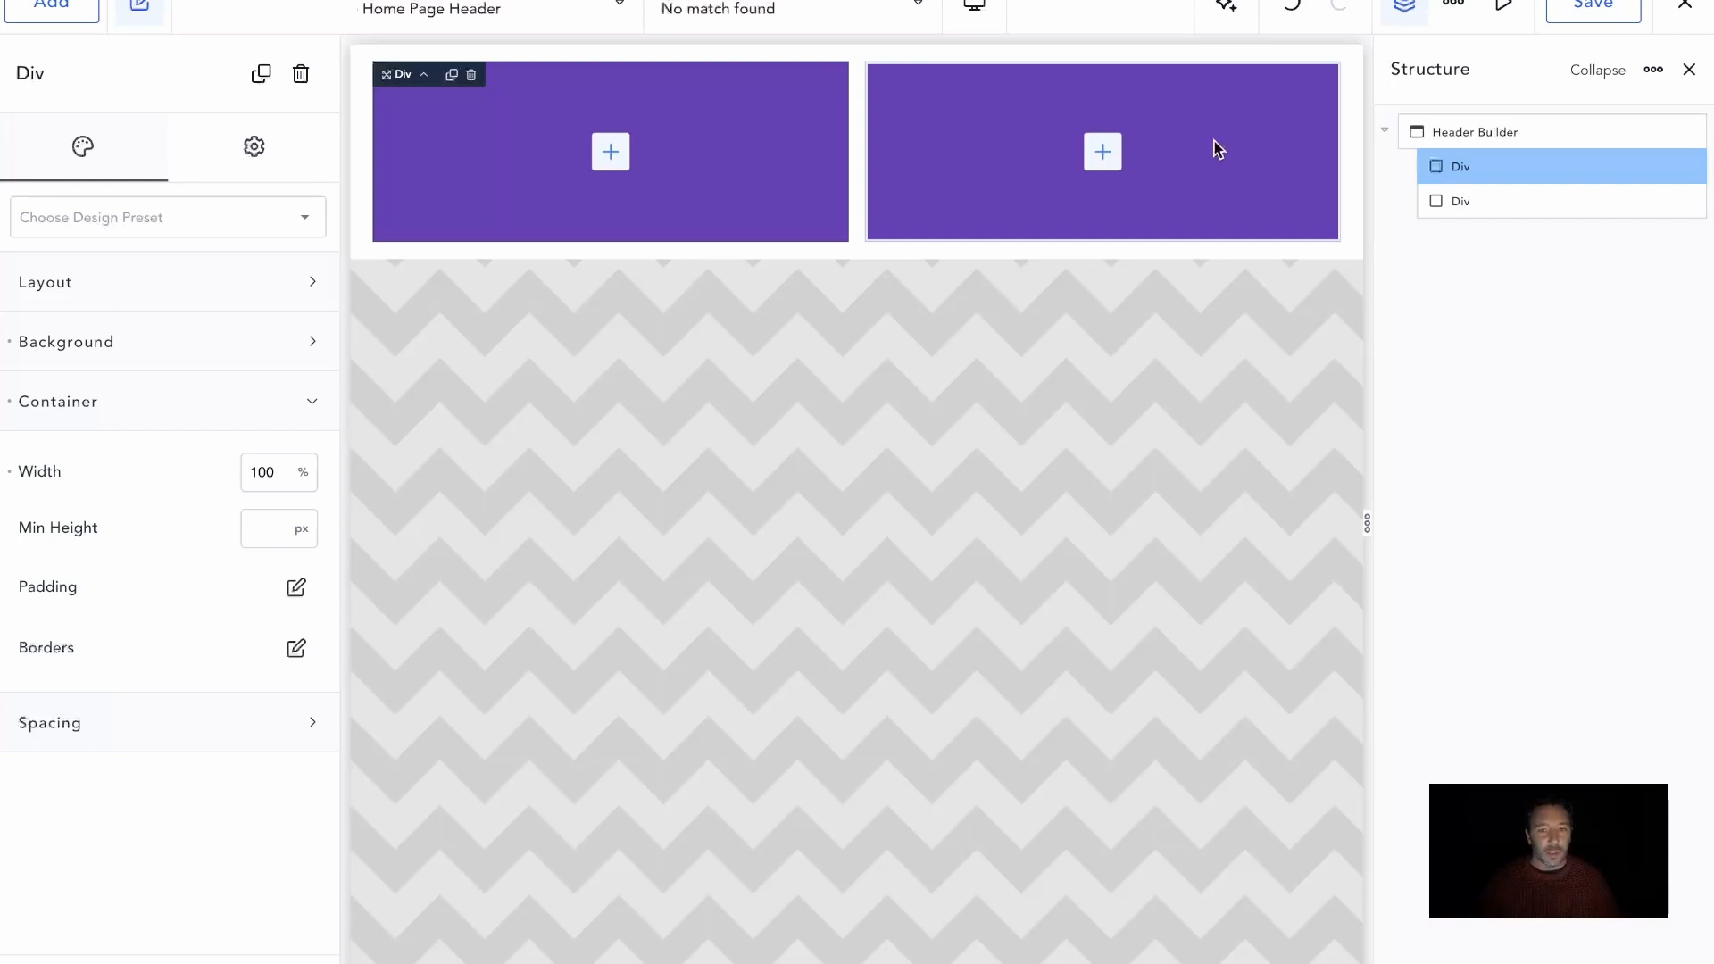
pyautogui.click(1467, 201)
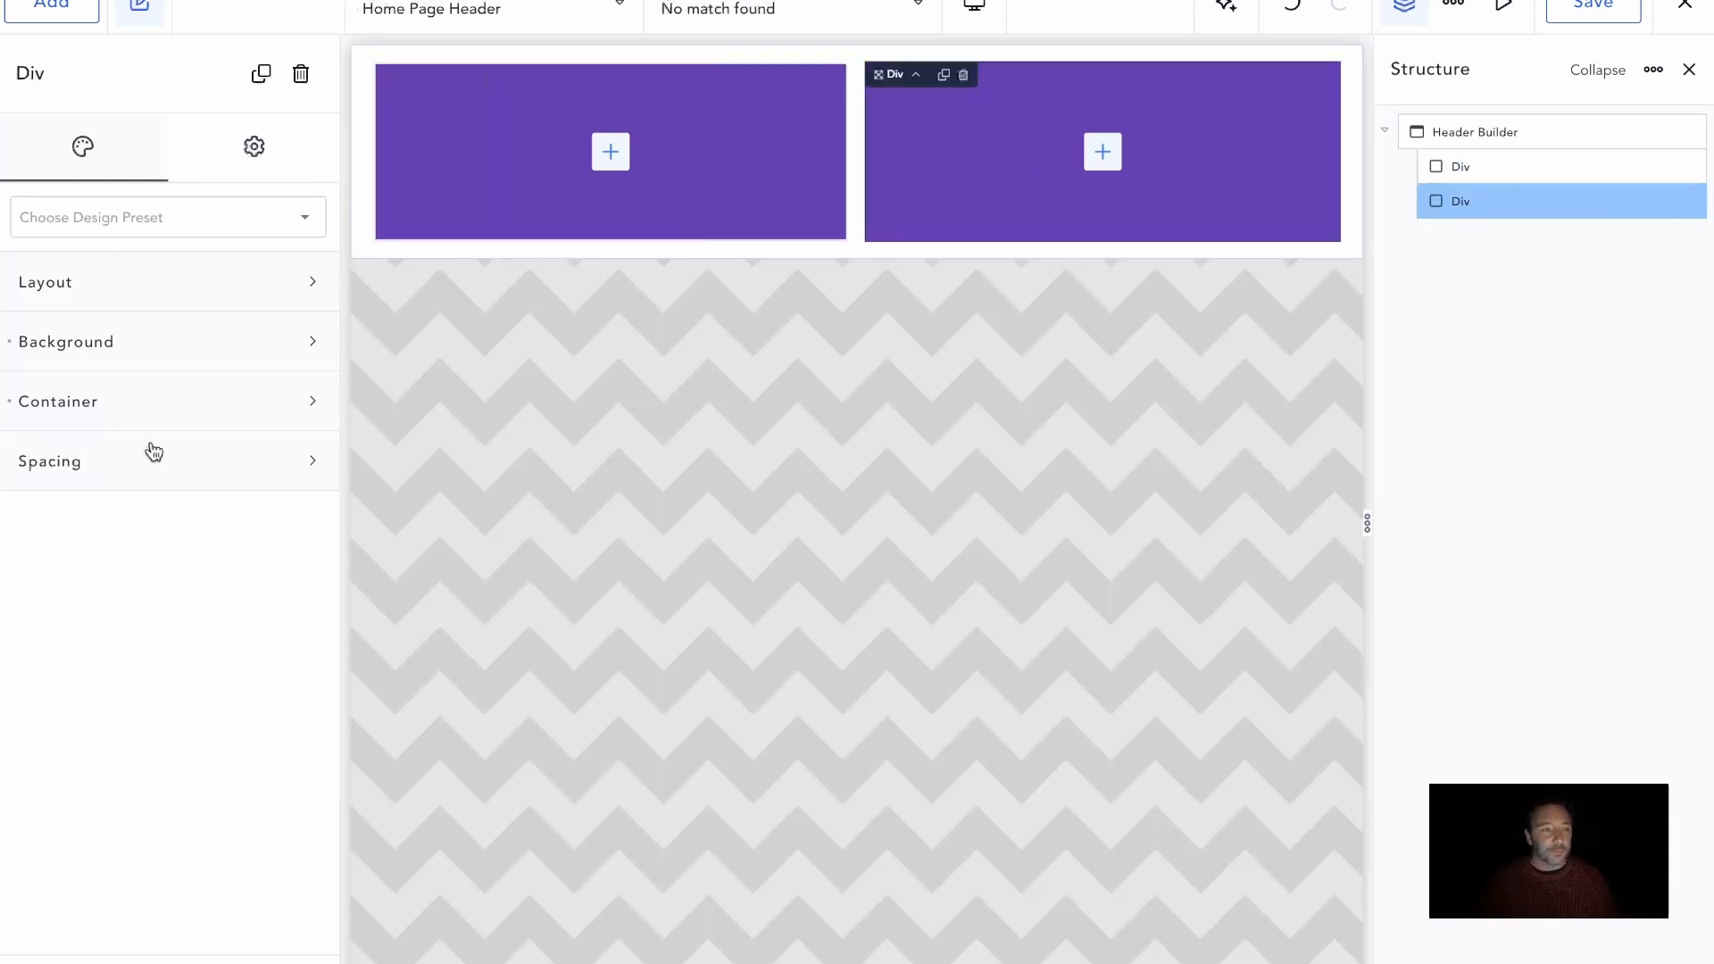
pyautogui.click(191, 373)
pyautogui.click(298, 412)
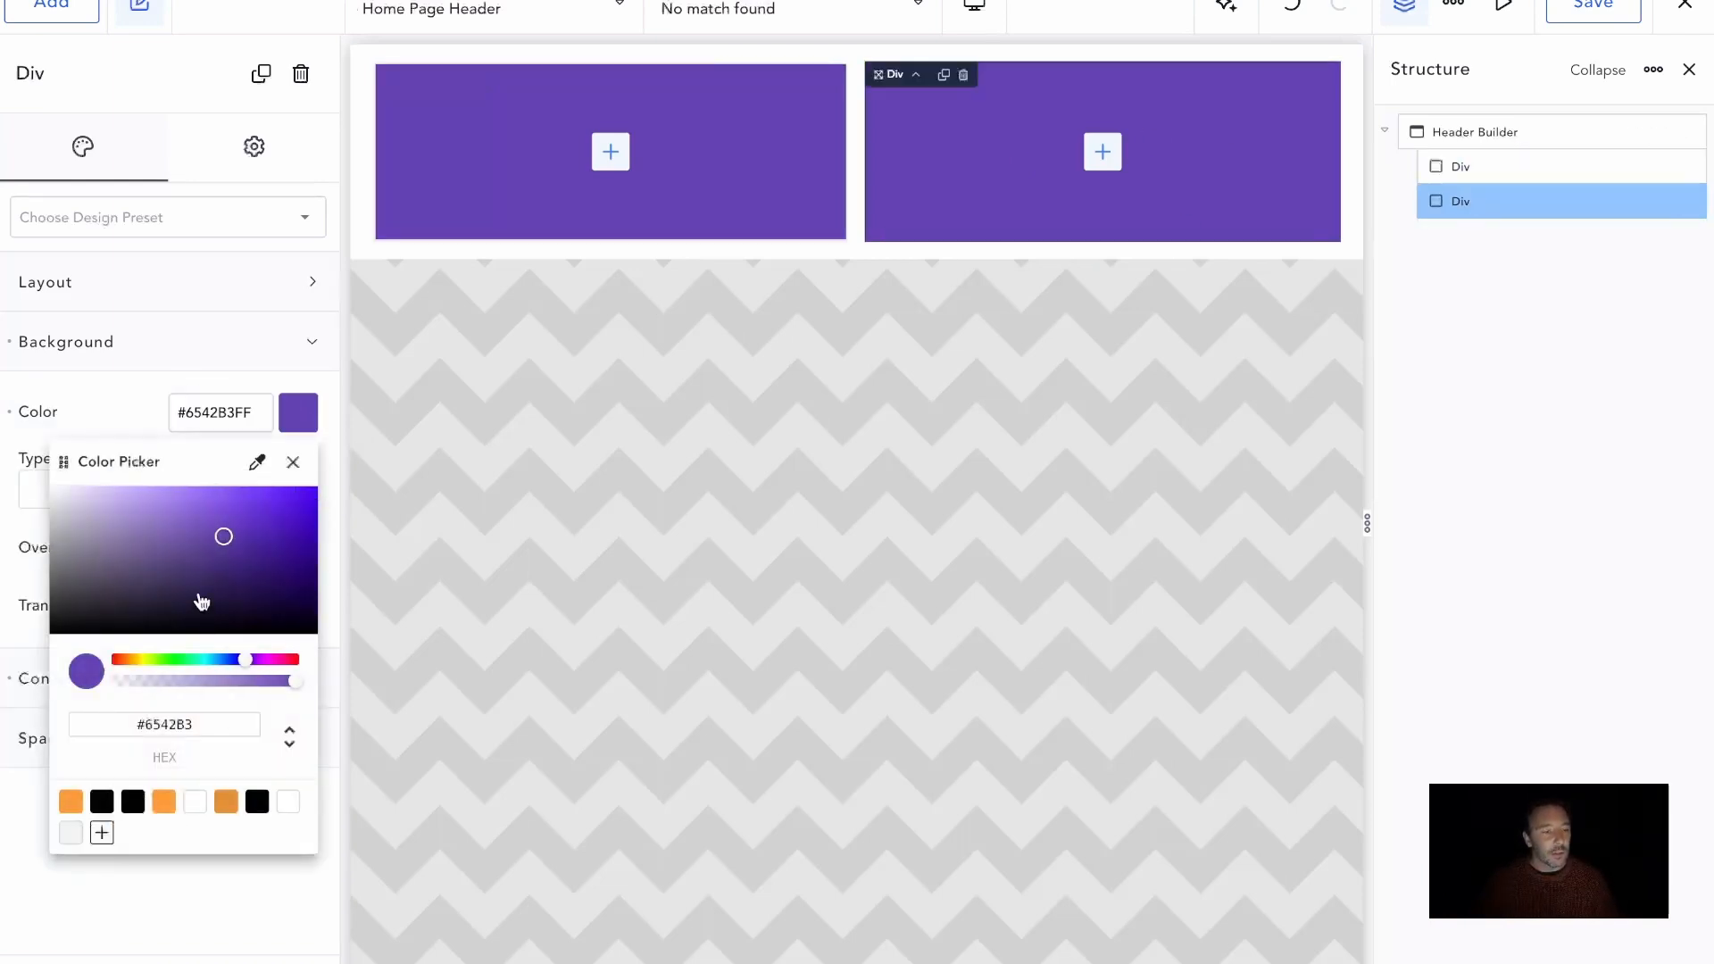
pyautogui.moveTo(217, 661); pyautogui.dragTo(190, 660)
pyautogui.moveTo(223, 540); pyautogui.dragTo(193, 540)
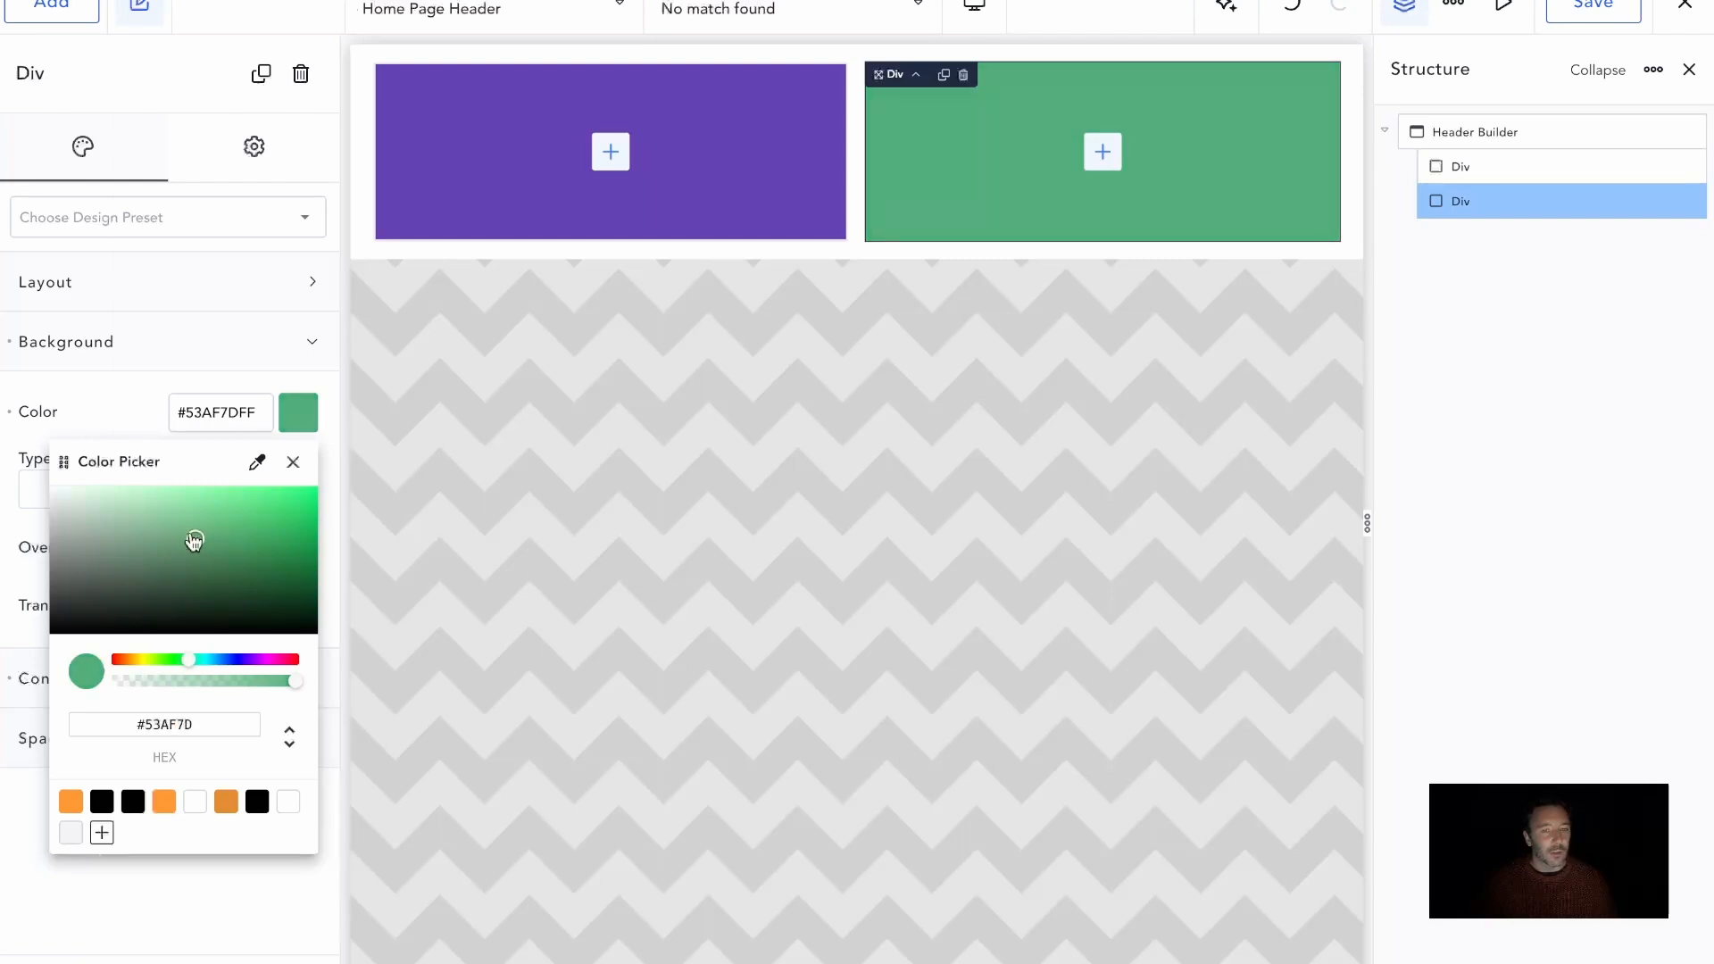
pyautogui.click(233, 357)
pyautogui.click(189, 404)
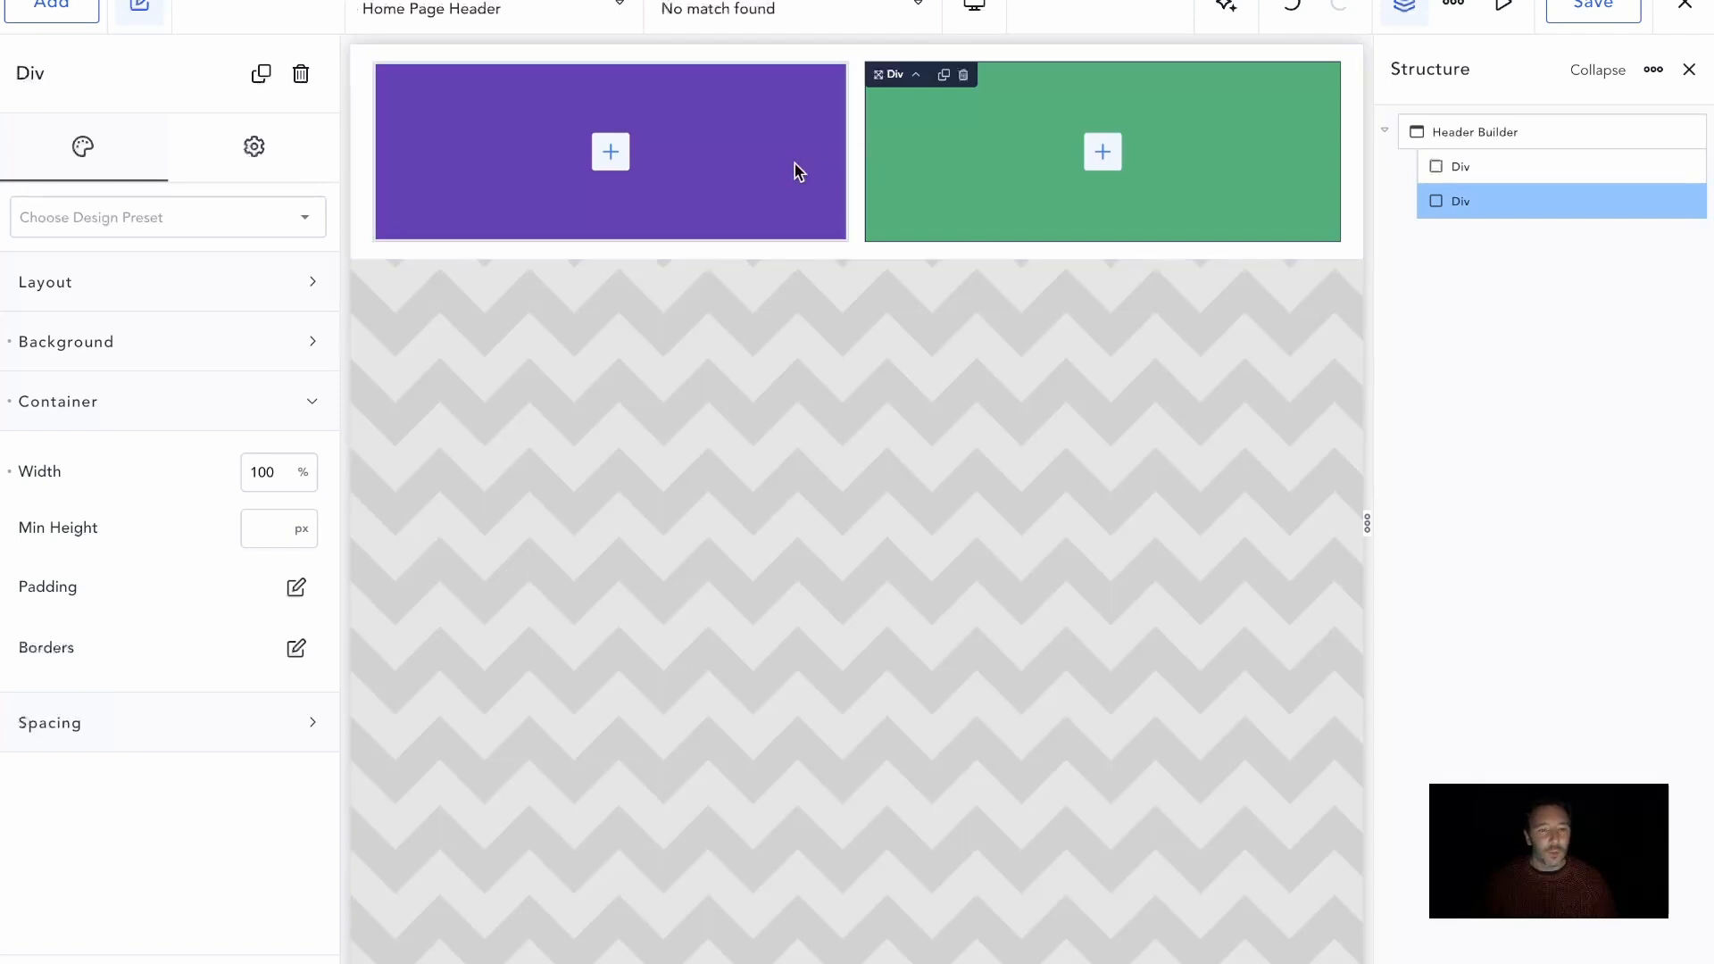
# Set the Header Builder's layout to stack vertically at Desktop
pyautogui.click(1448, 134)
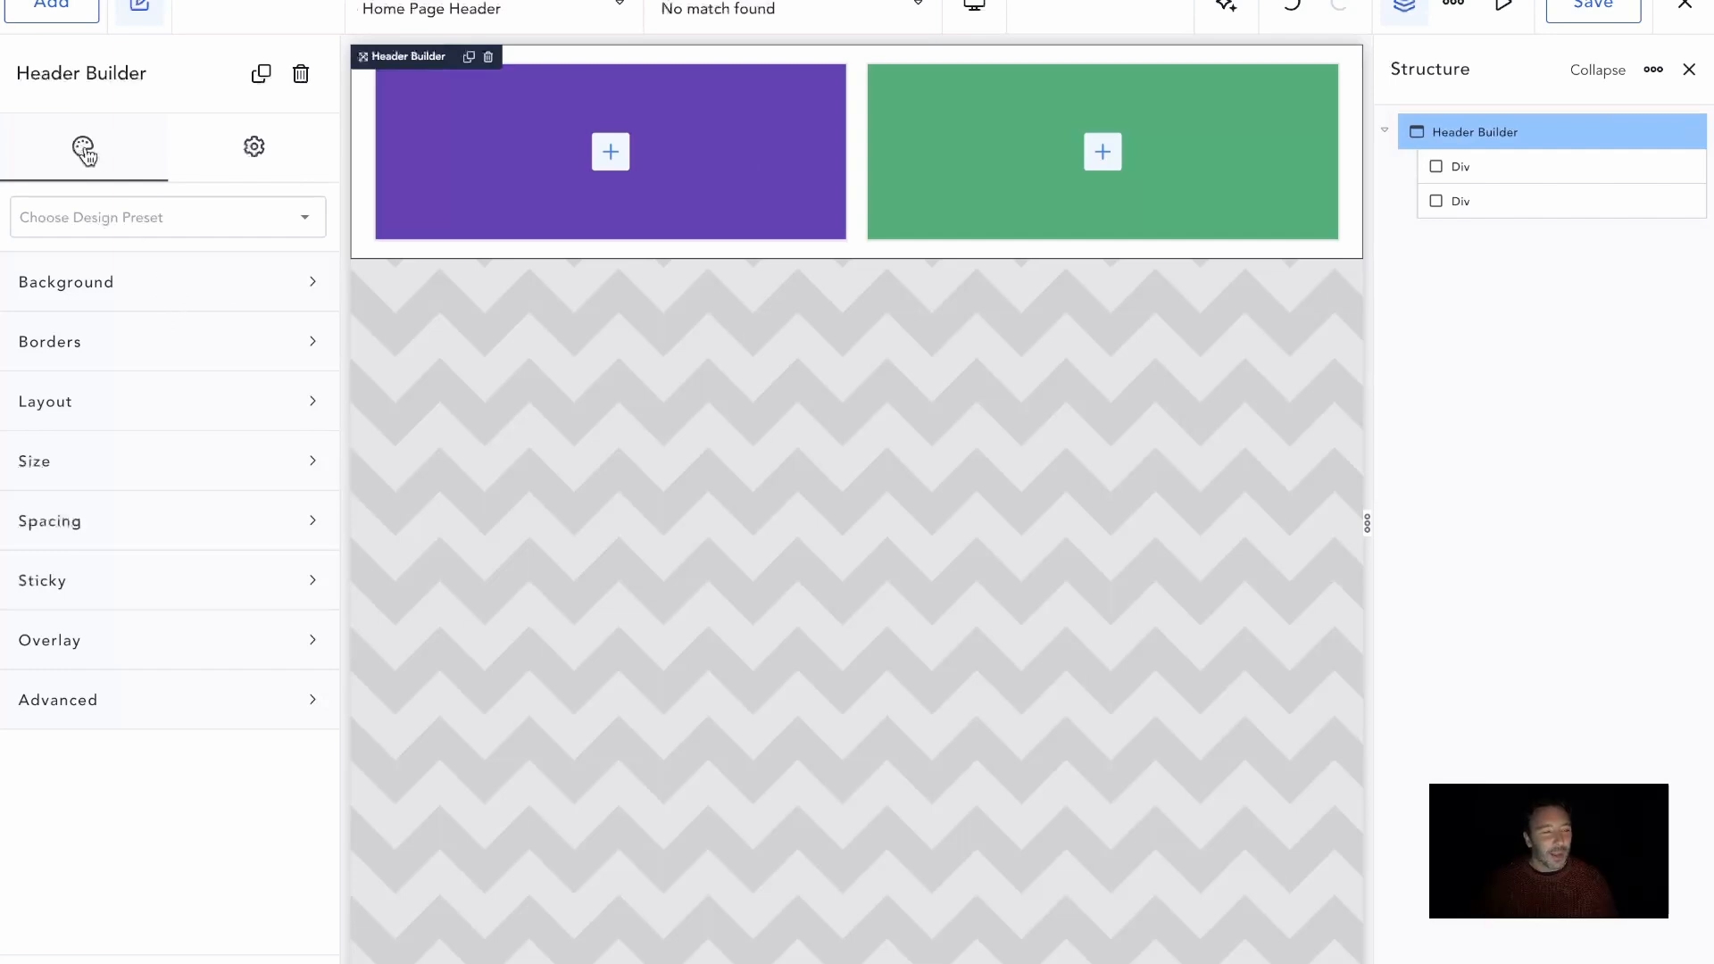
pyautogui.click(198, 401)
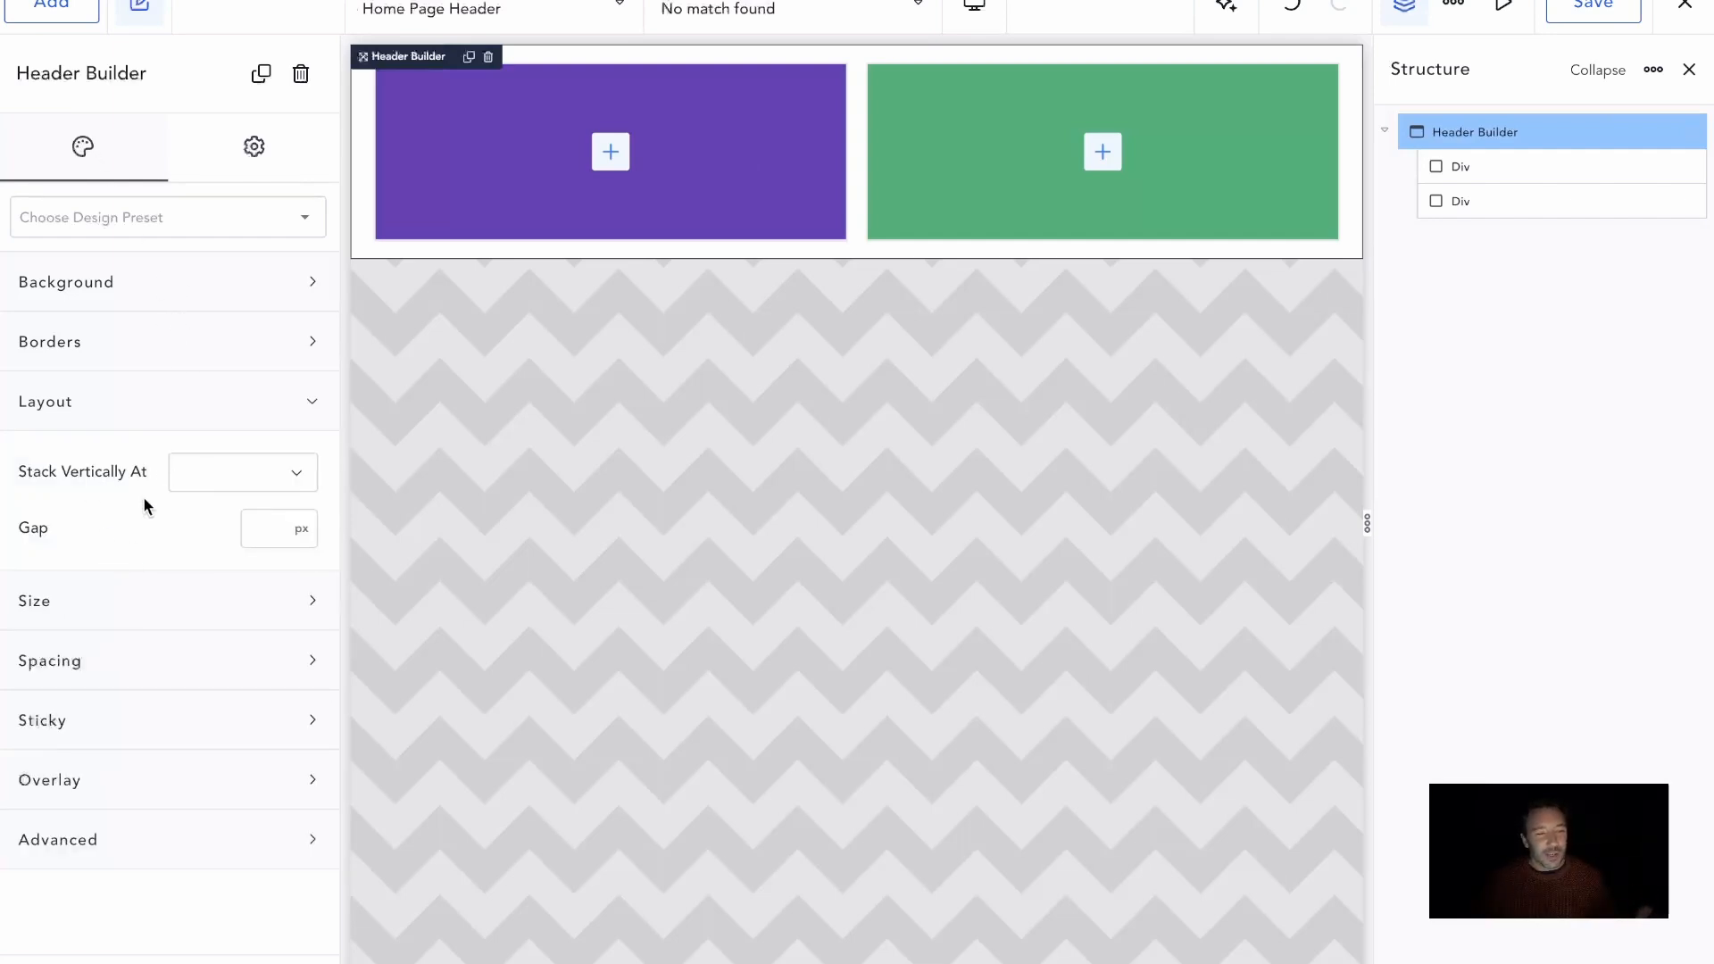
pyautogui.click(270, 488)
pyautogui.click(251, 493)
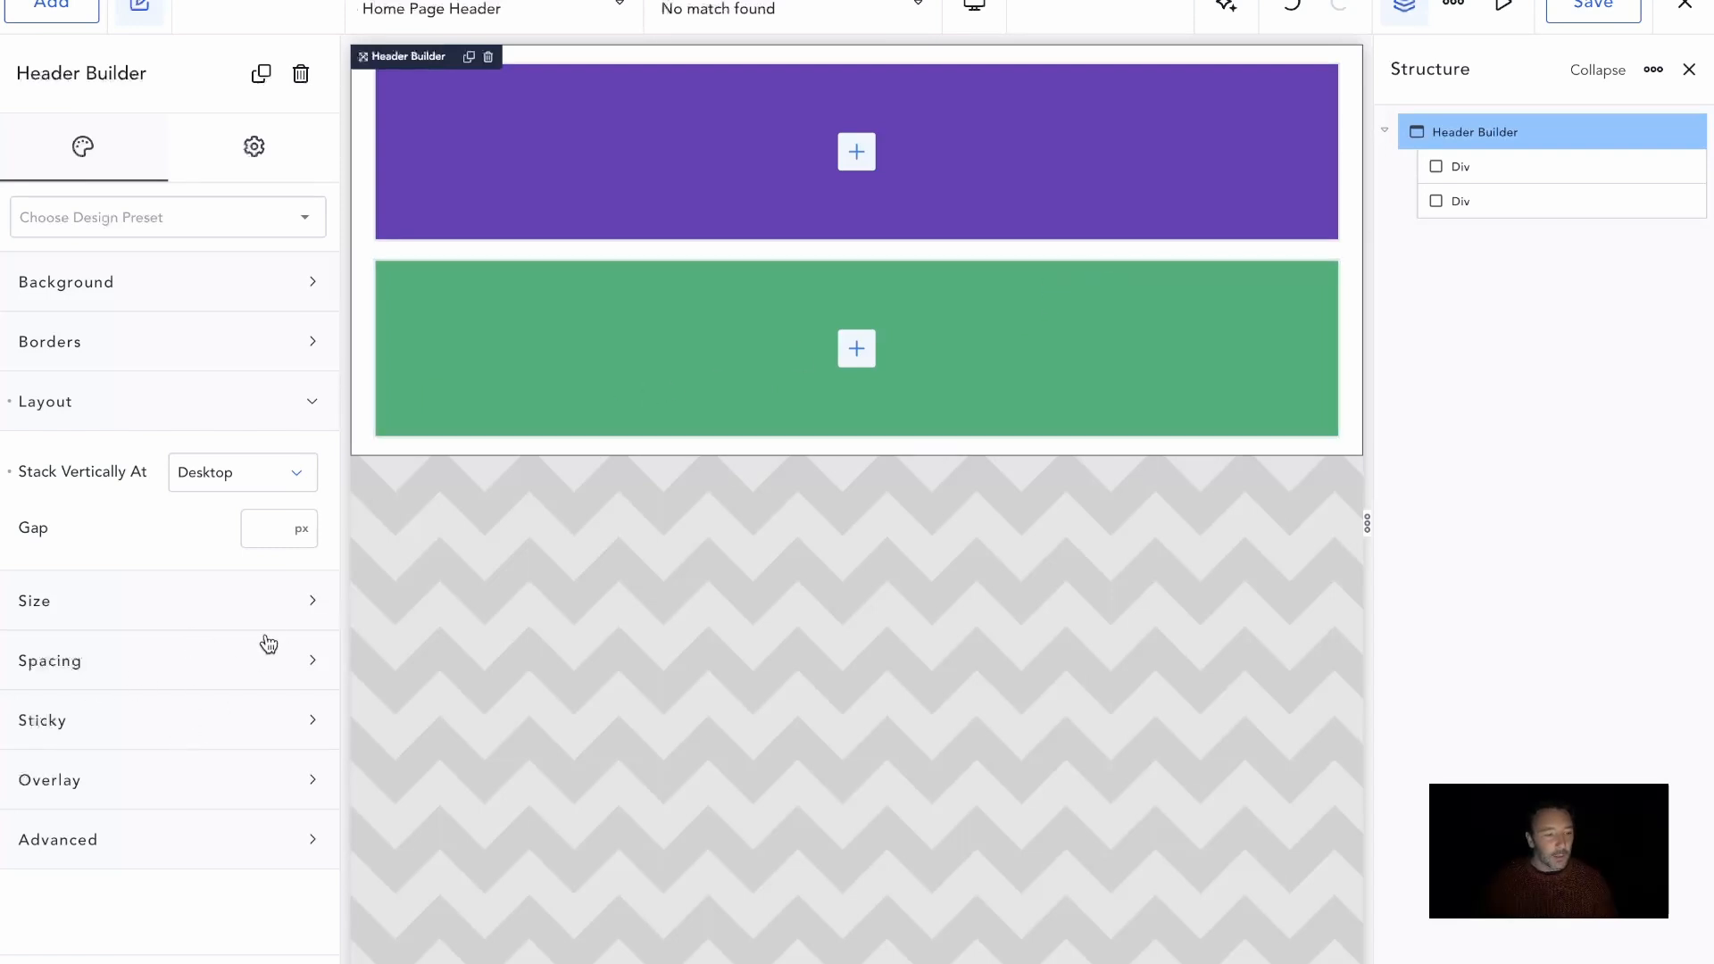
# Set the Header Builder's padding to 0 px on all sides and its layout gap to 0 px
pyautogui.click(225, 662)
pyautogui.click(156, 759)
pyautogui.write('0')
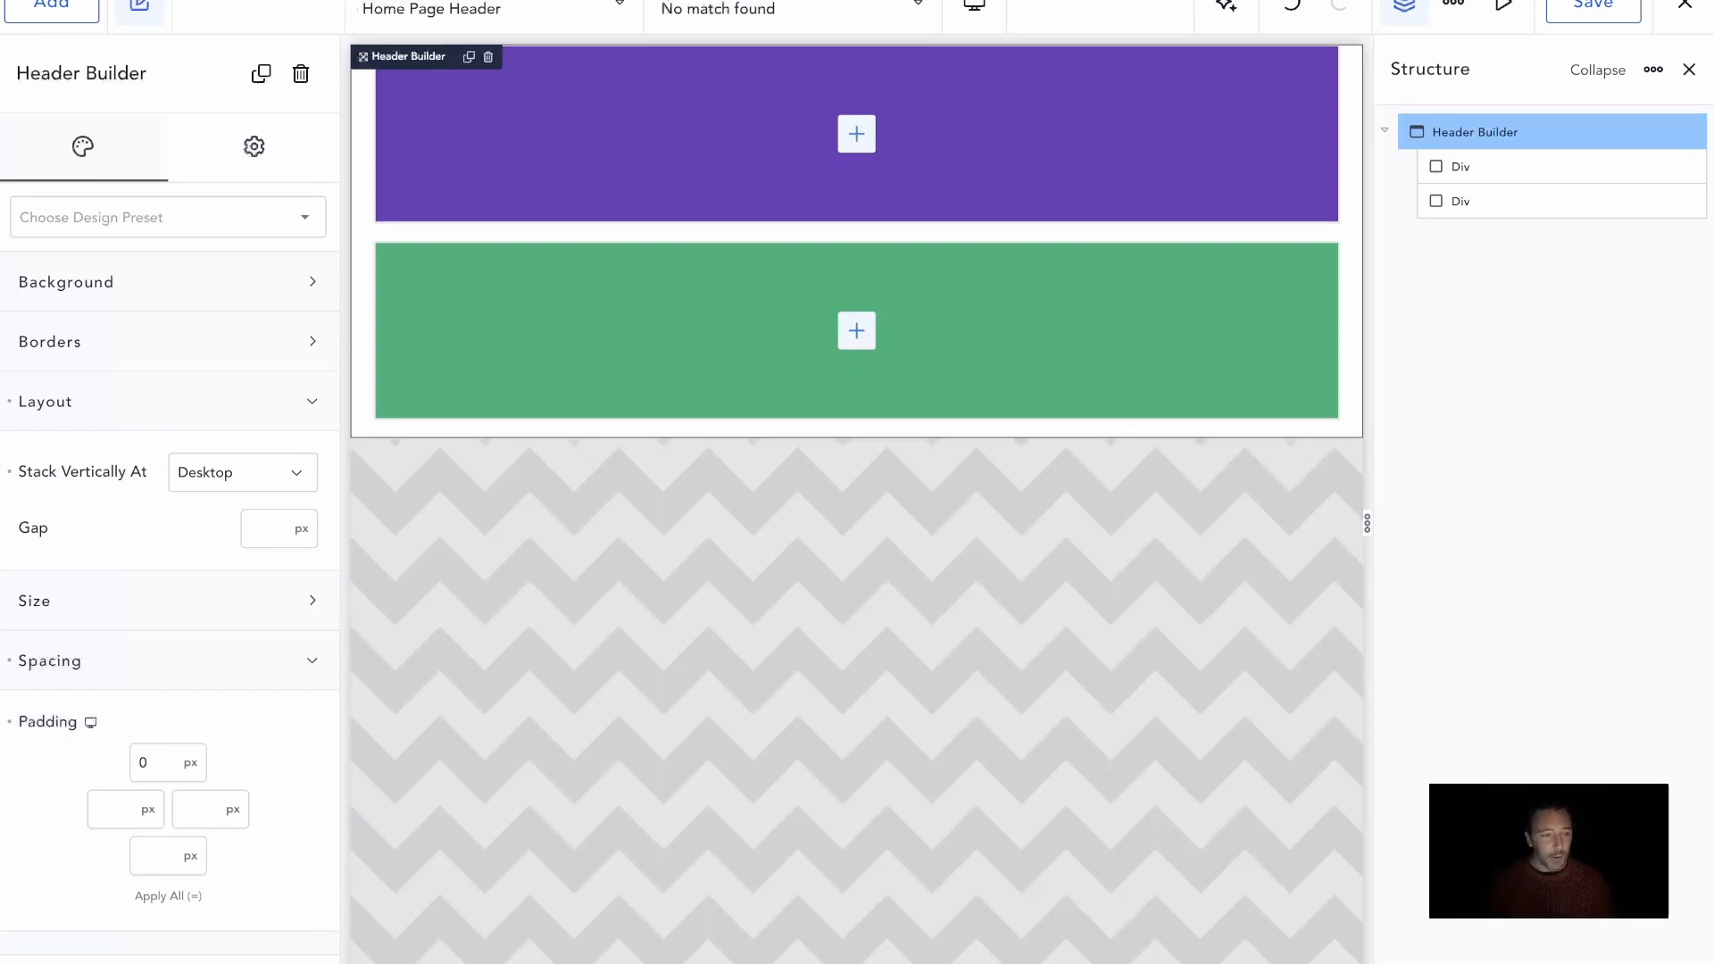
pyautogui.click(168, 896)
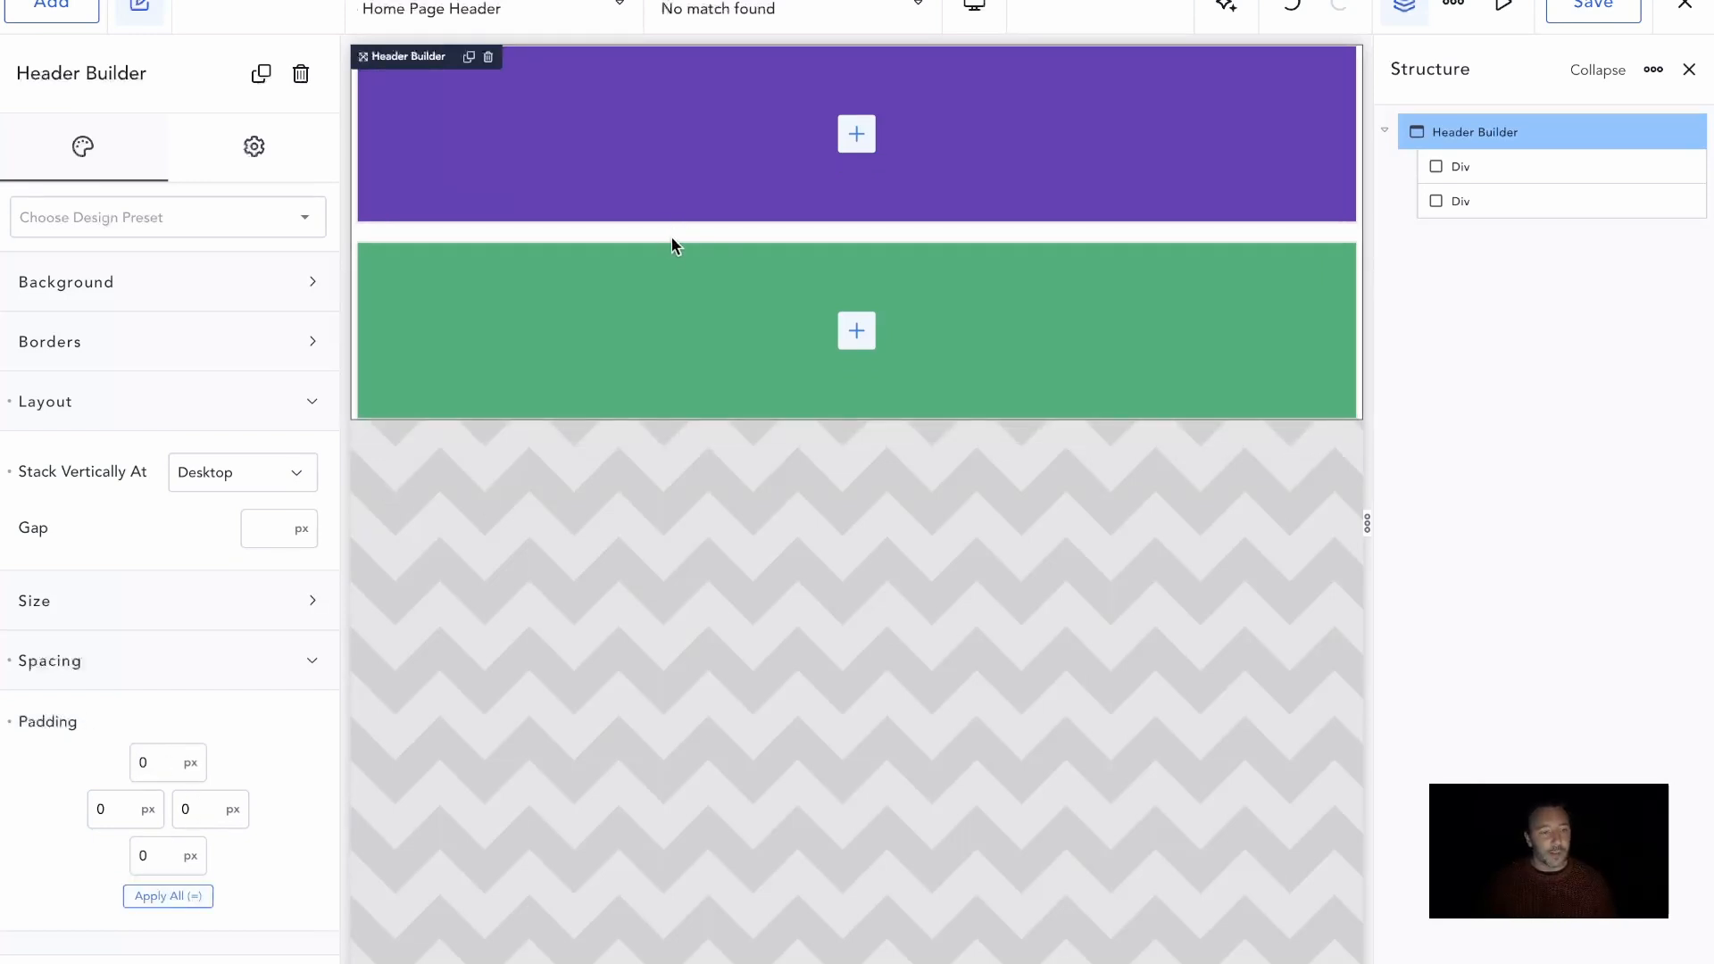
pyautogui.click(264, 528)
pyautogui.write('0')
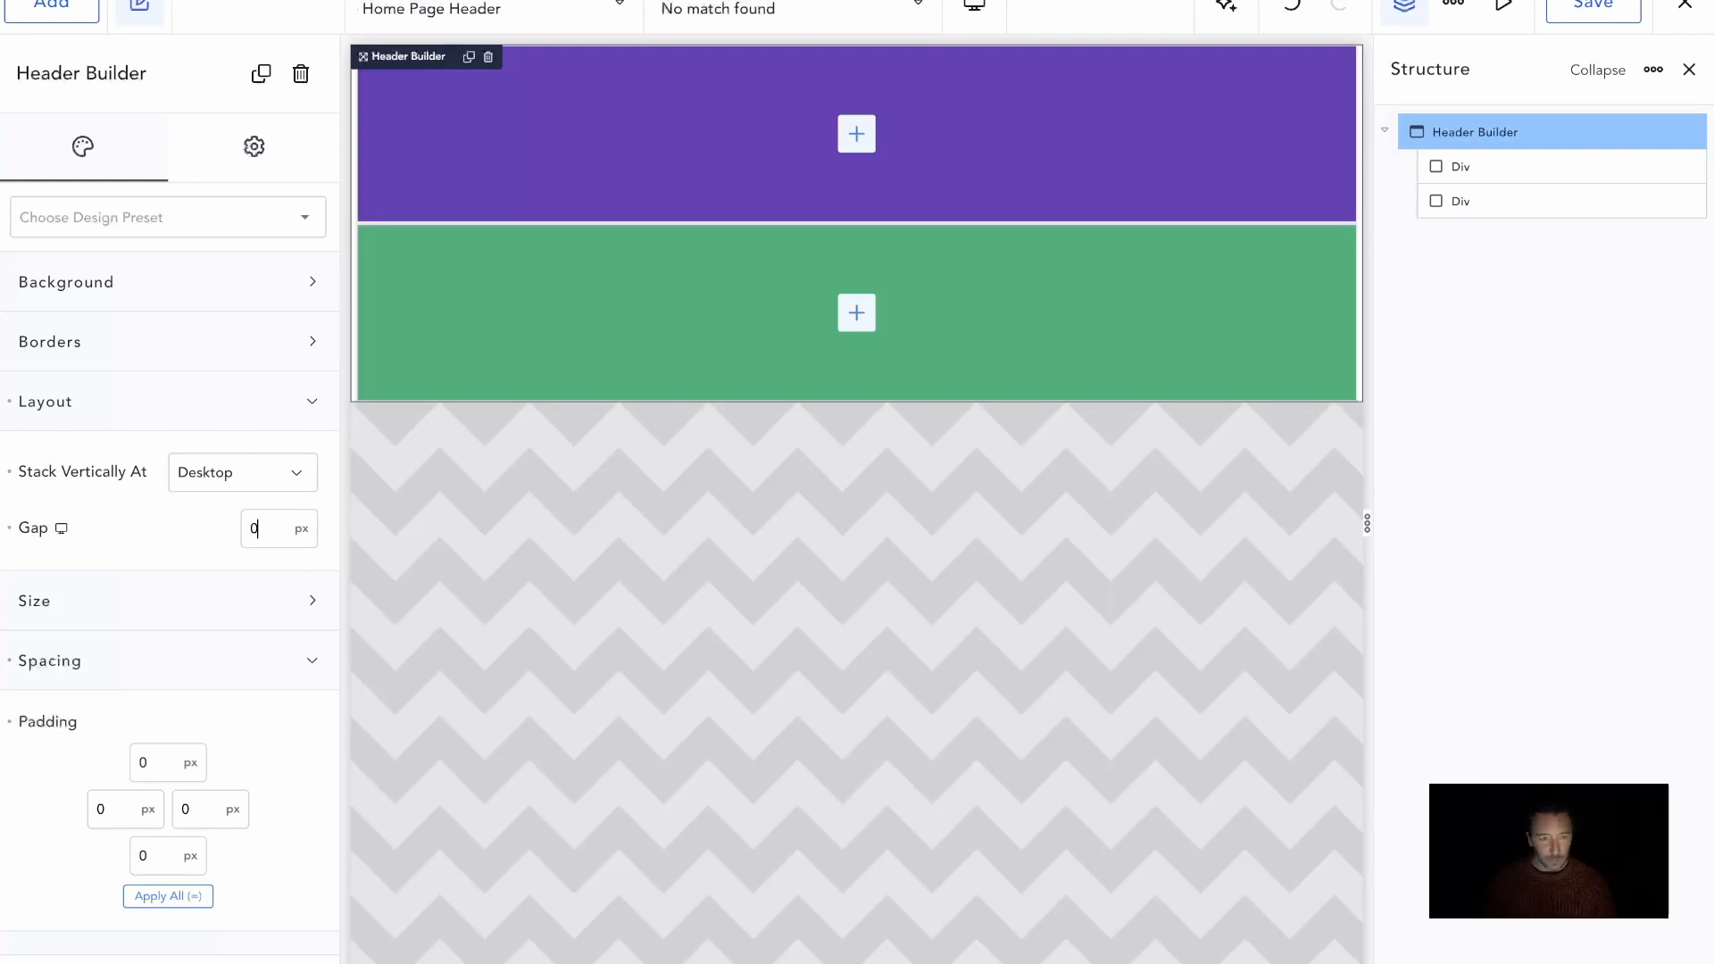
# Set the Header Builder's width to Full
pyautogui.click(126, 603)
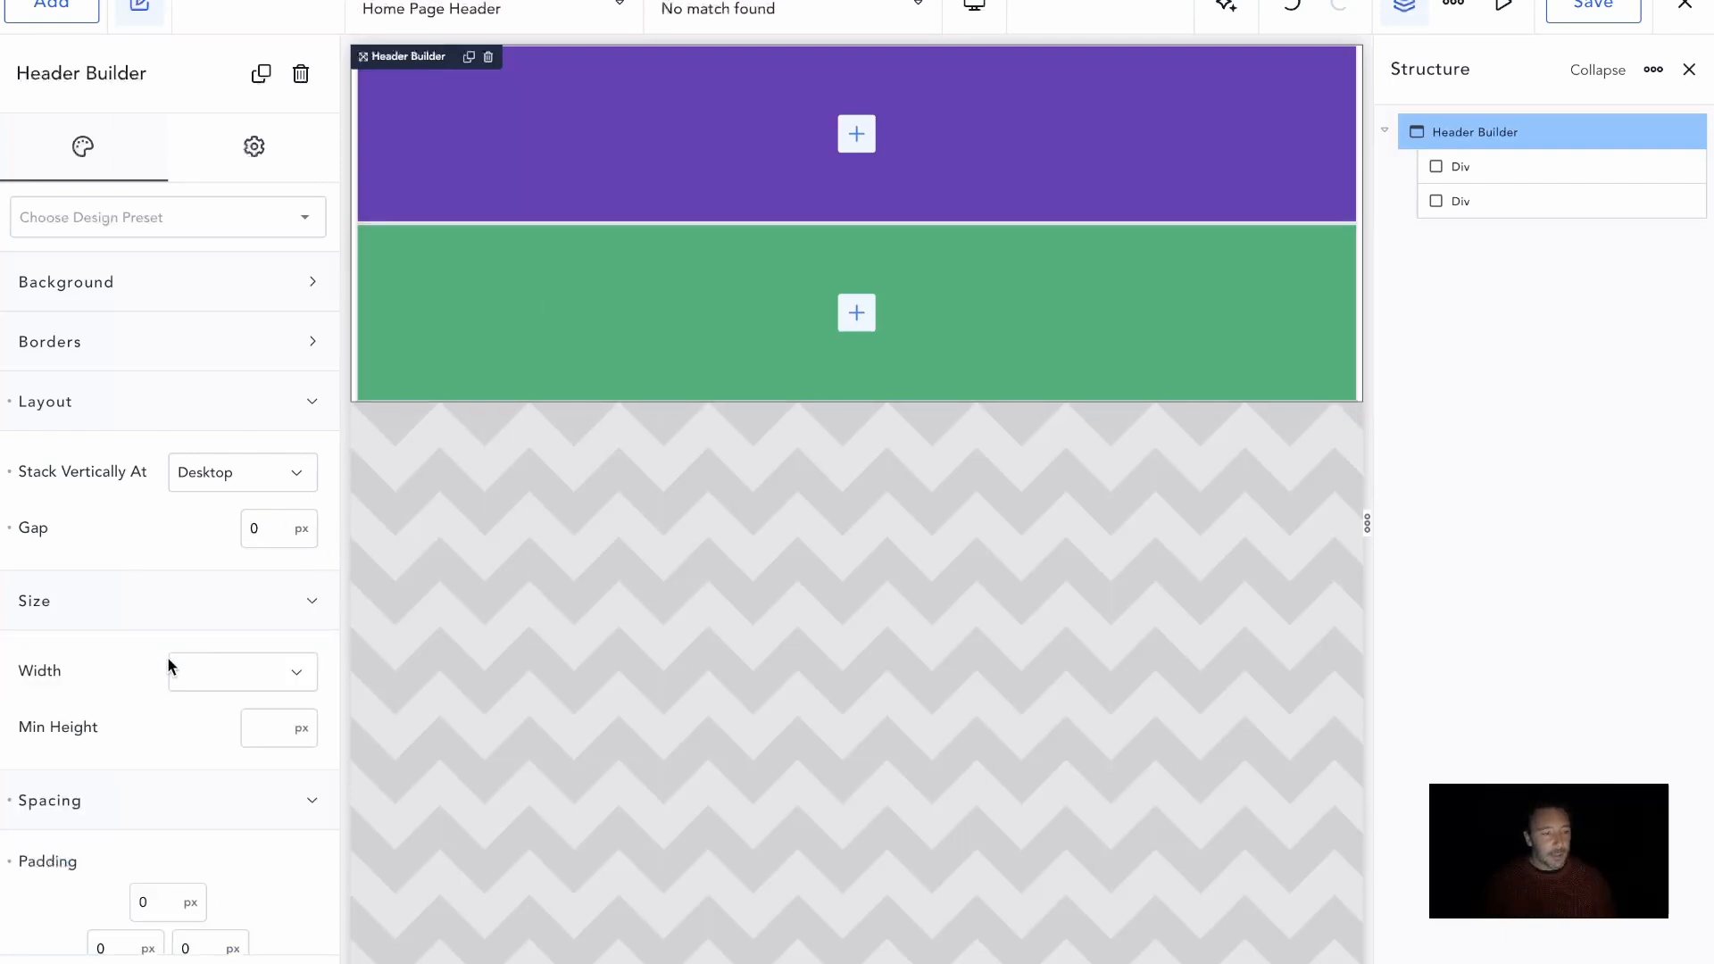
pyautogui.click(195, 672)
pyautogui.click(214, 733)
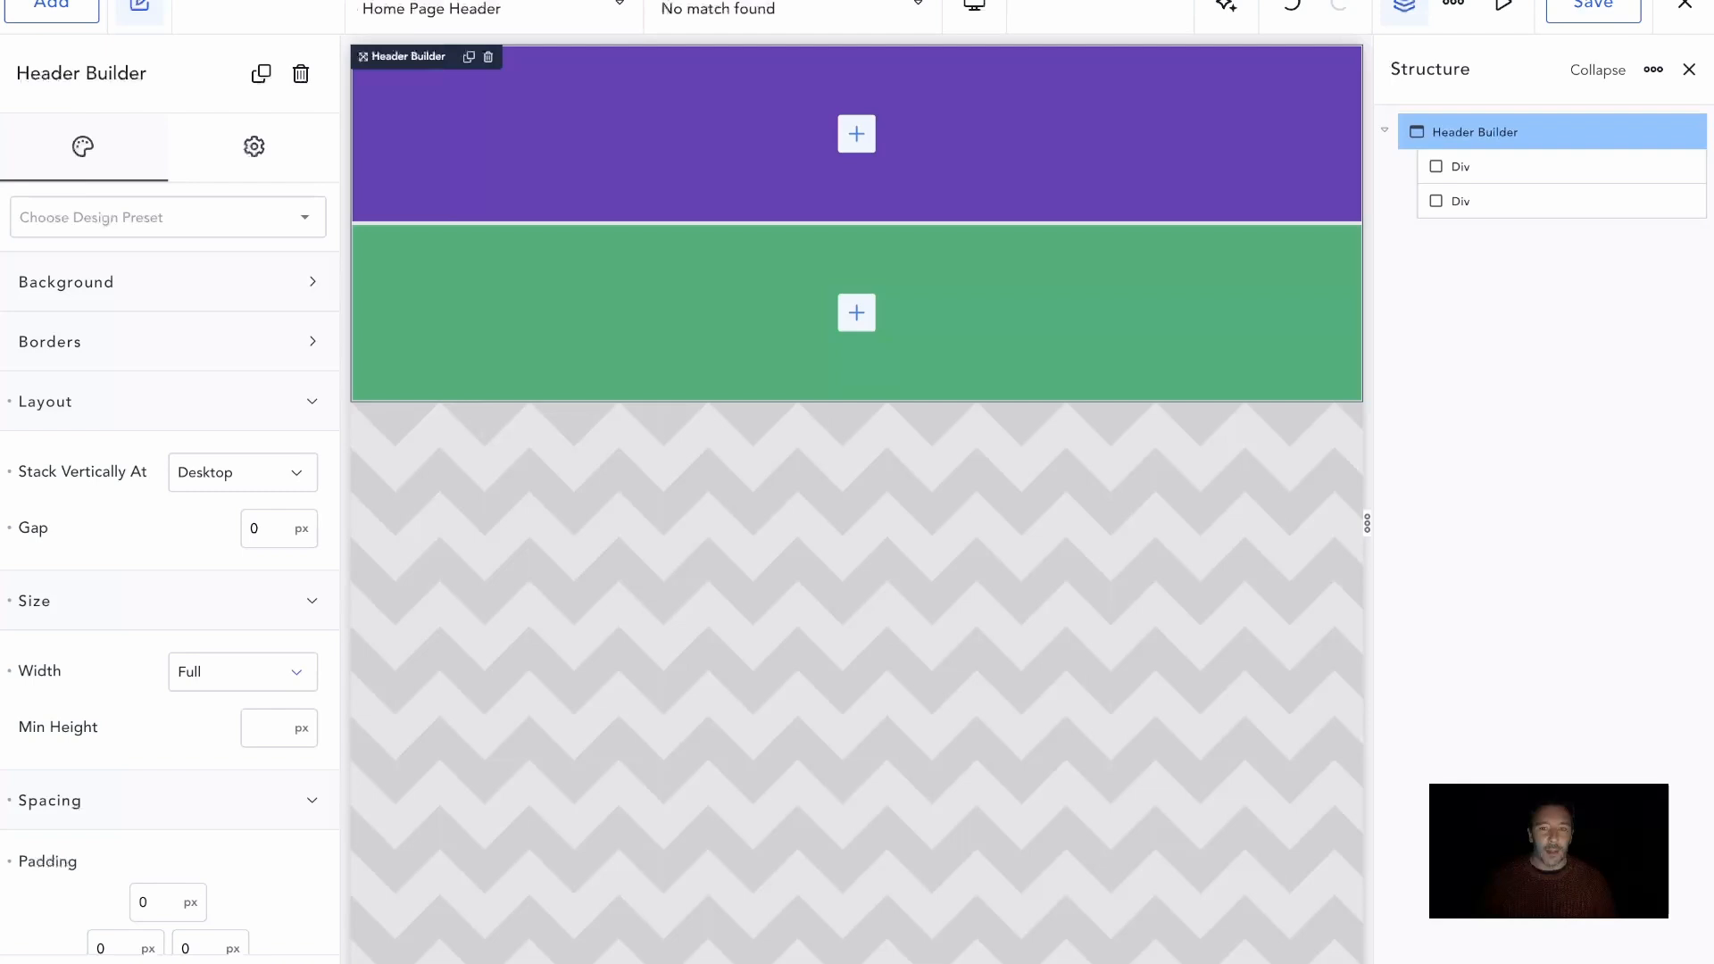
# Rename the purple div to "Top Row" and the green div to "Main Row" in the structure
pyautogui.click(1458, 167)
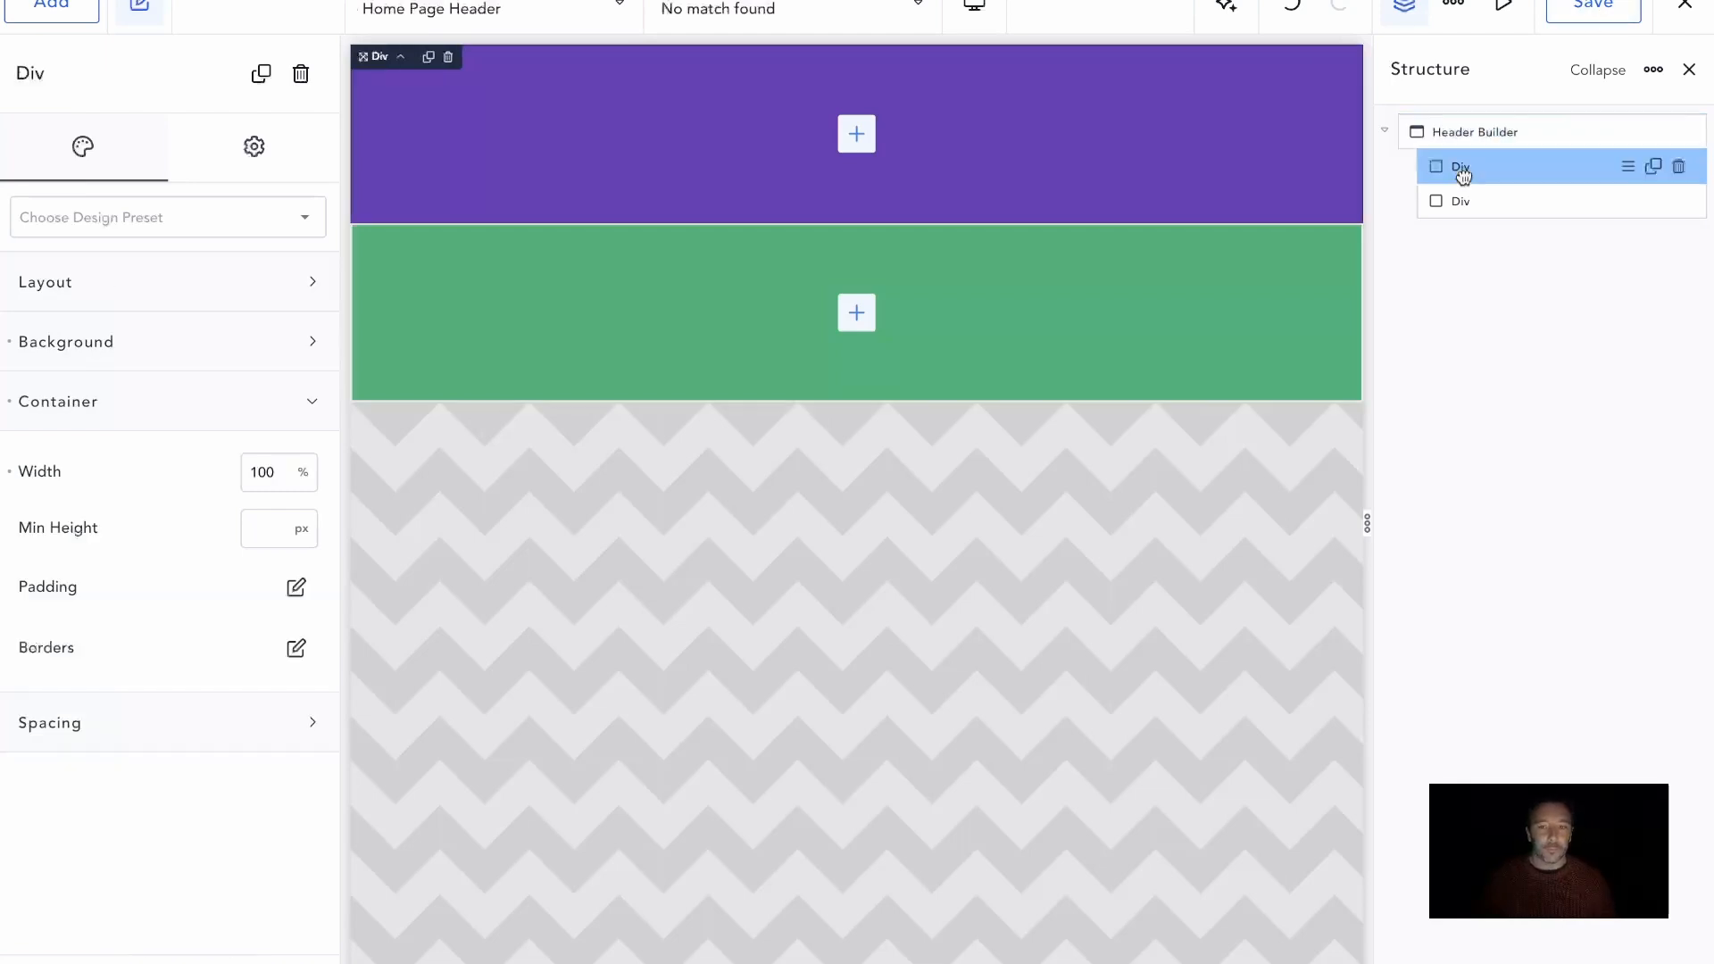
pyautogui.doubleClick(1458, 167)
pyautogui.write('Top Row')
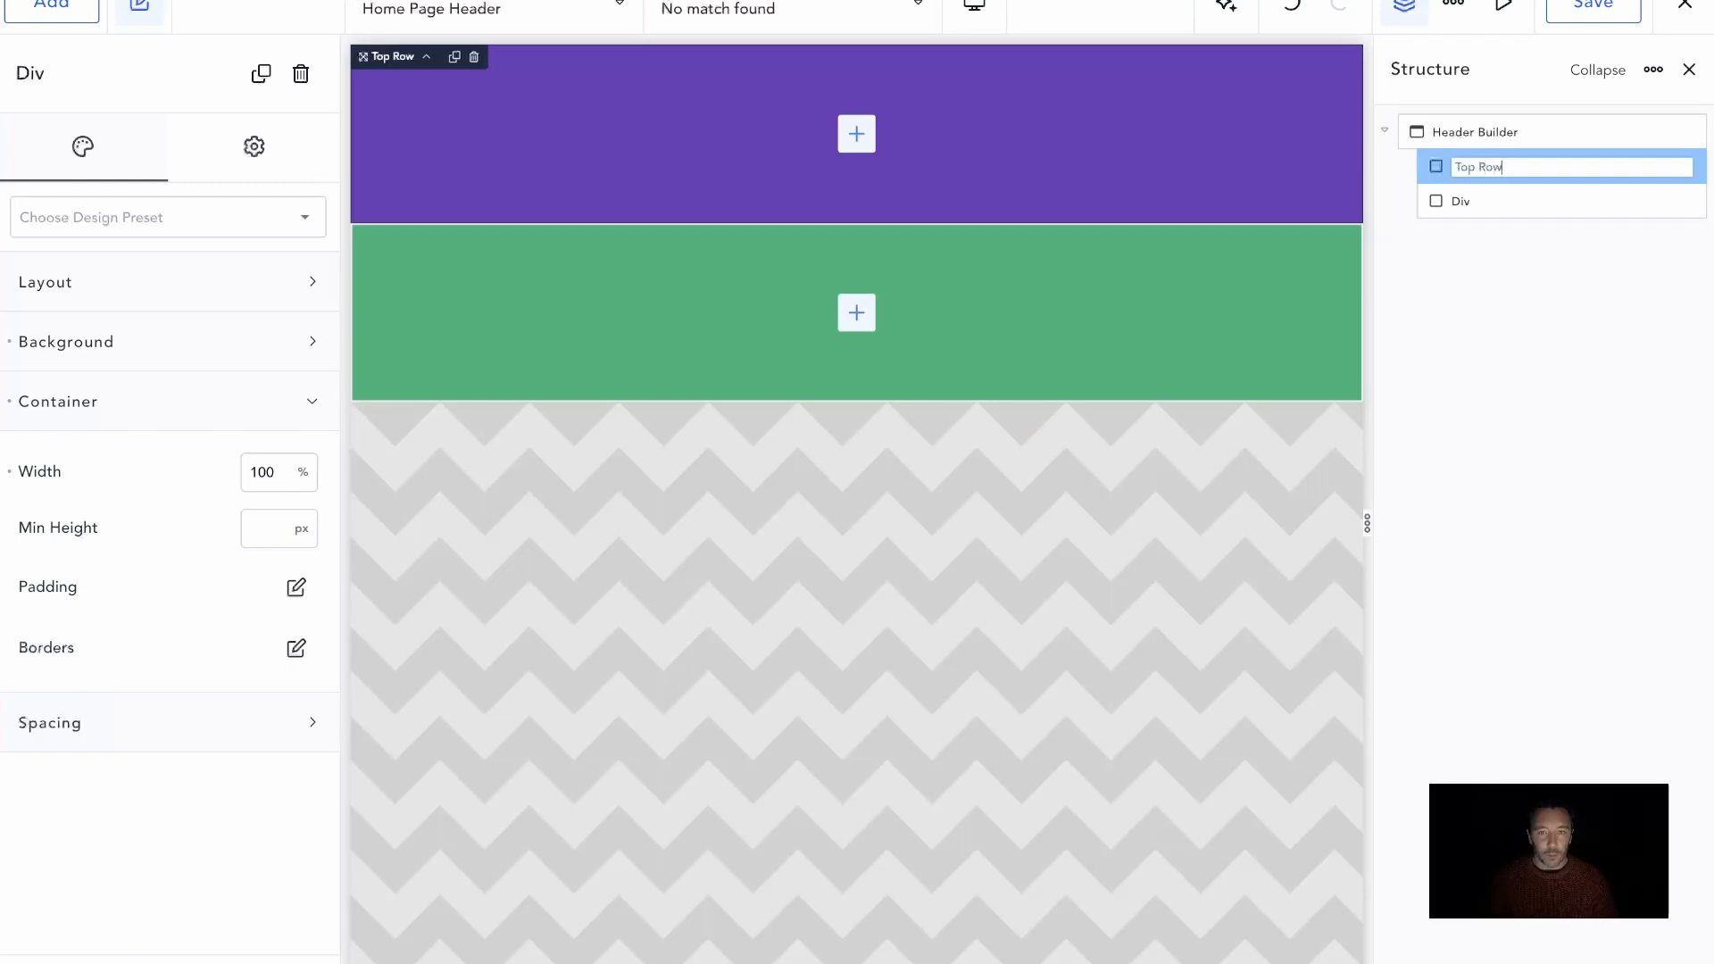
pyautogui.press('Return')
pyautogui.doubleClick(1466, 201)
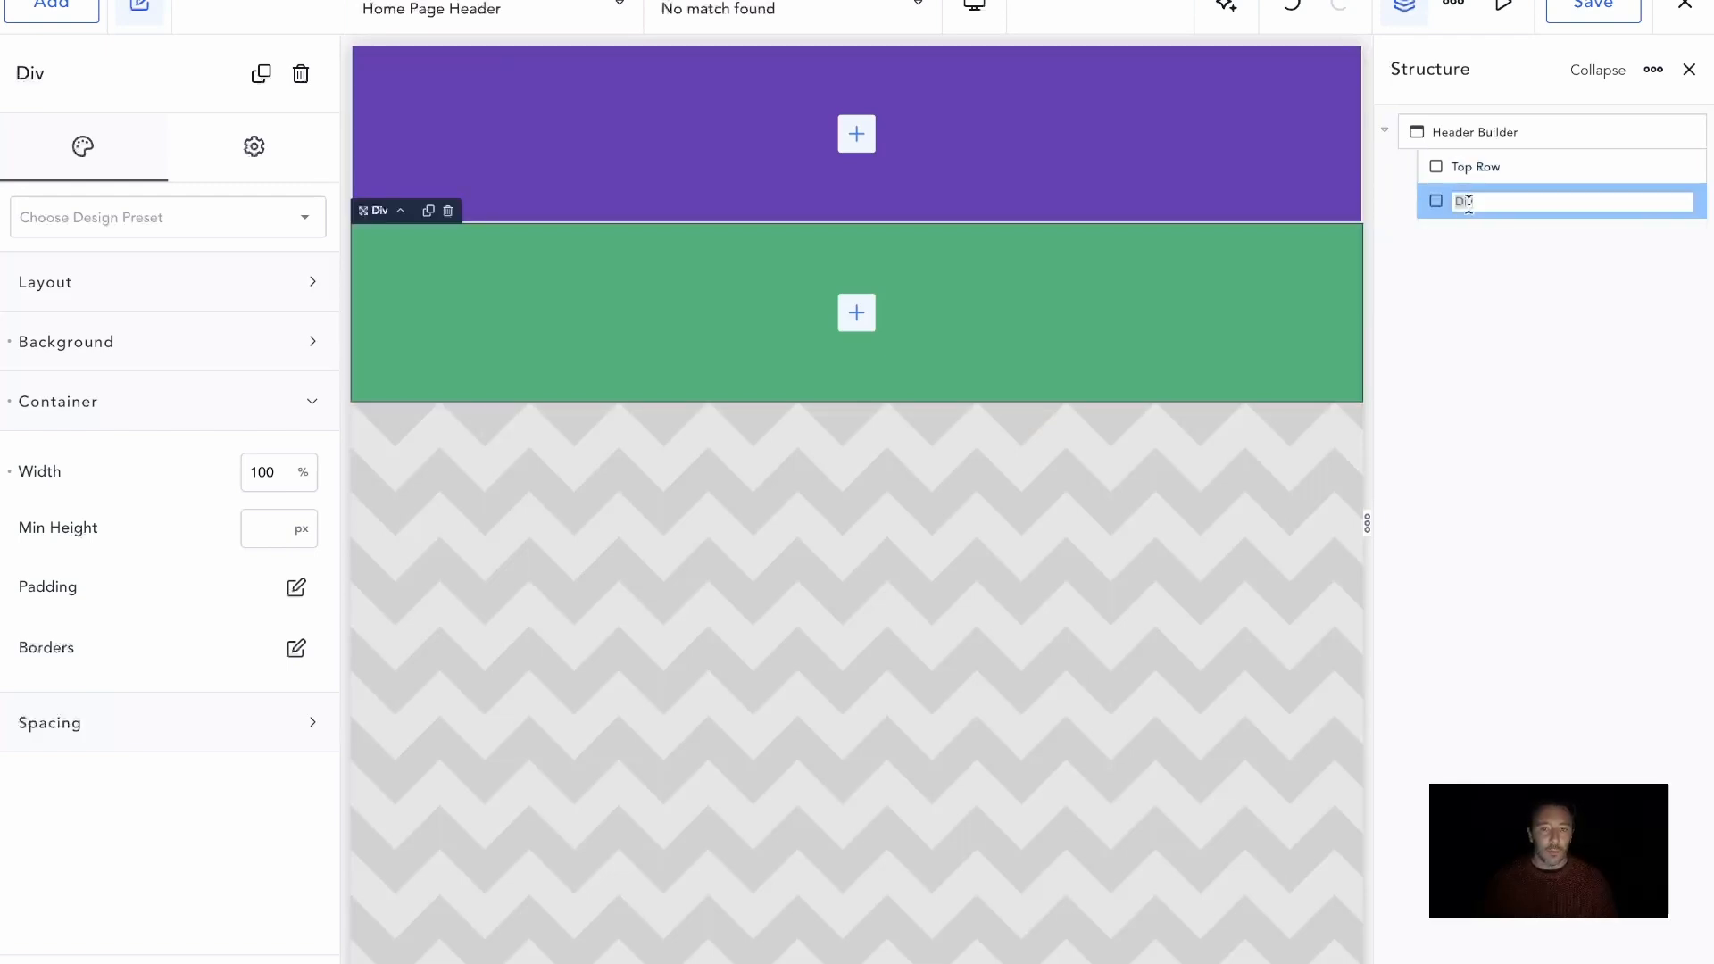
pyautogui.write('Main Row')
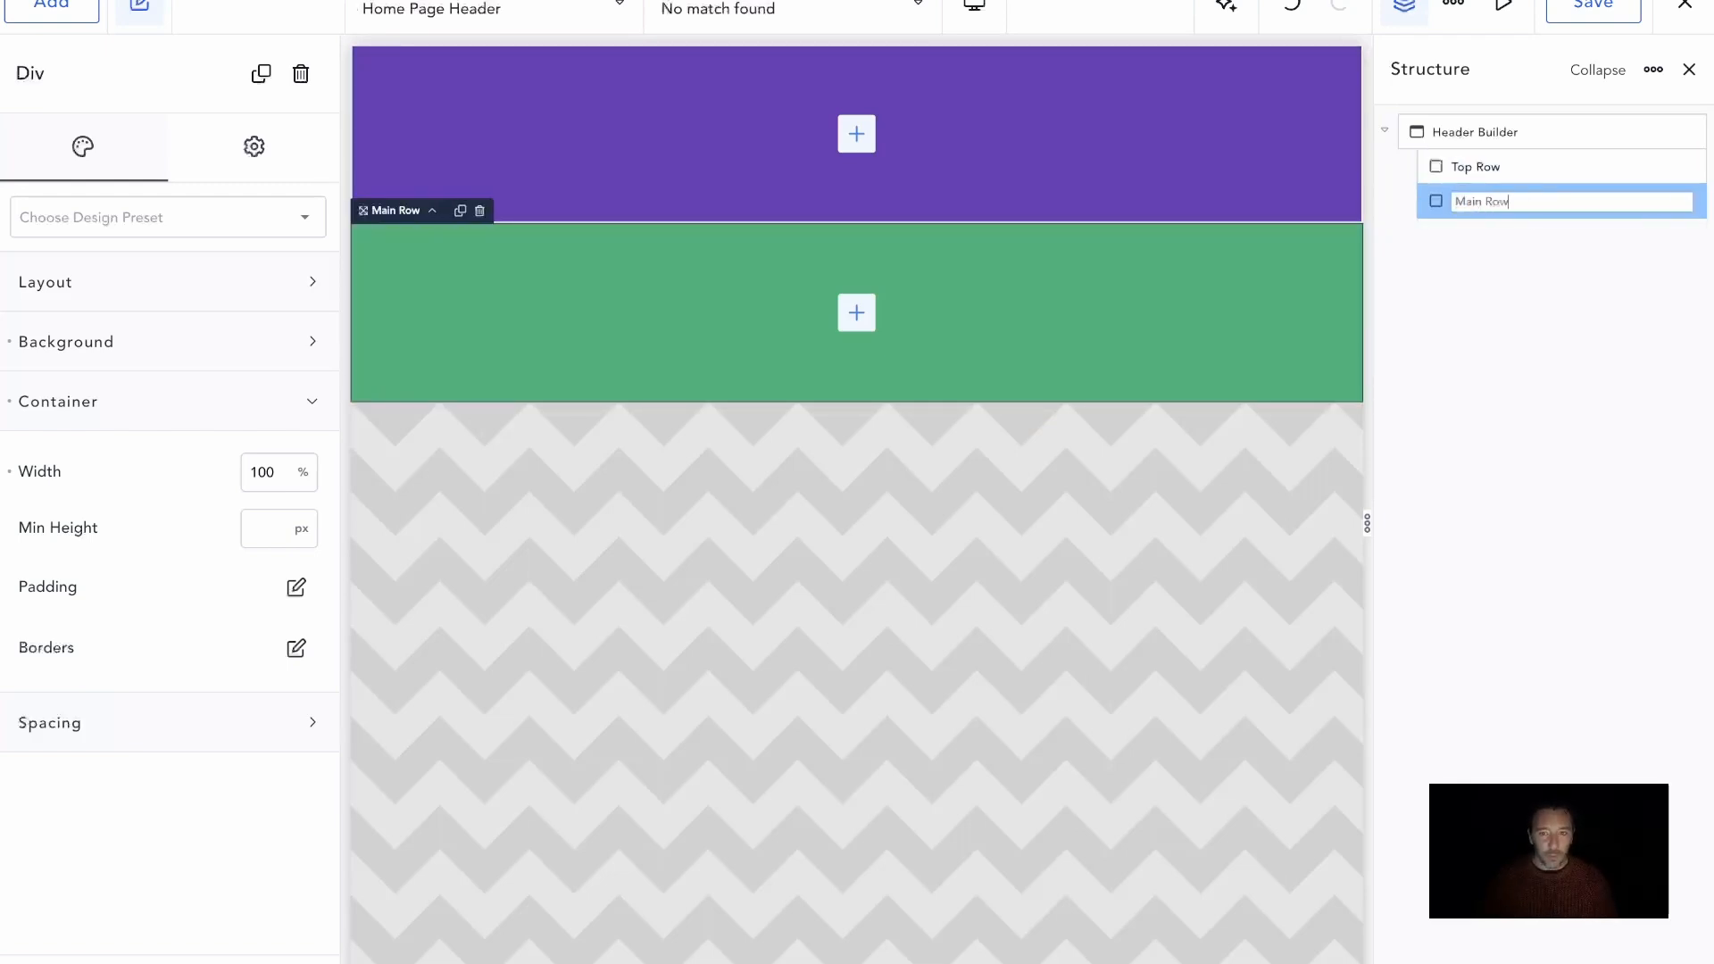
pyautogui.press('Return')
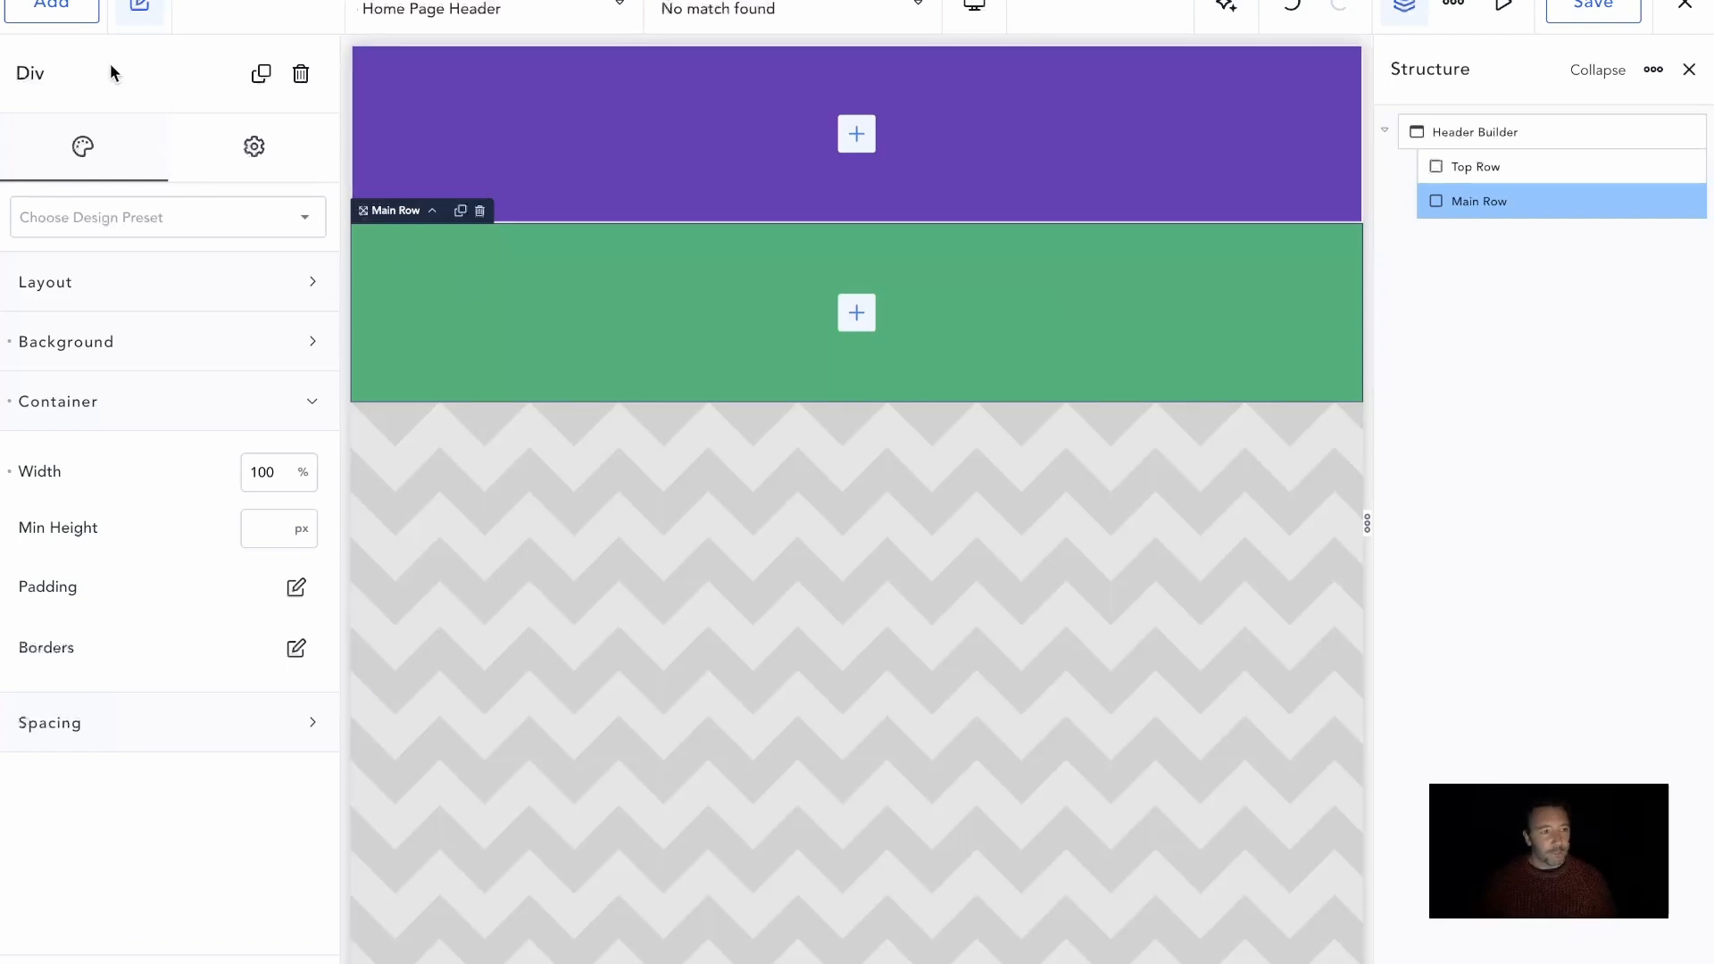
# Add an Image element inside Main Row
pyautogui.click(51, 9)
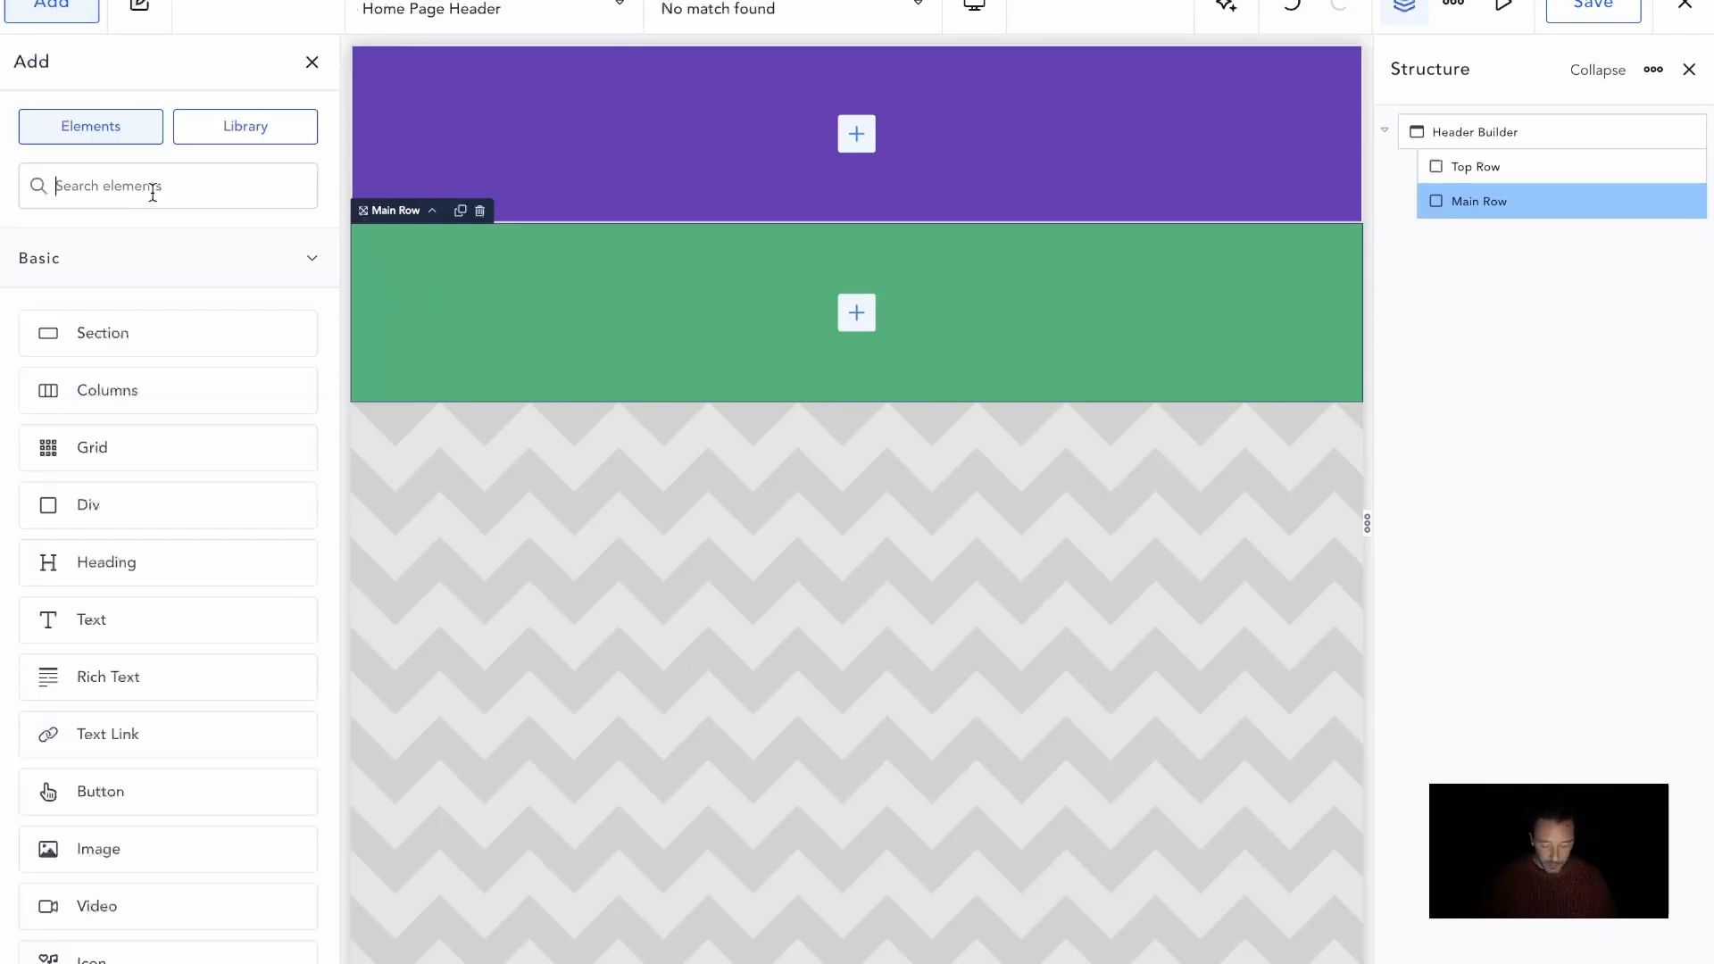
pyautogui.write('image')
pyautogui.moveTo(170, 280); pyautogui.dragTo(666, 329)
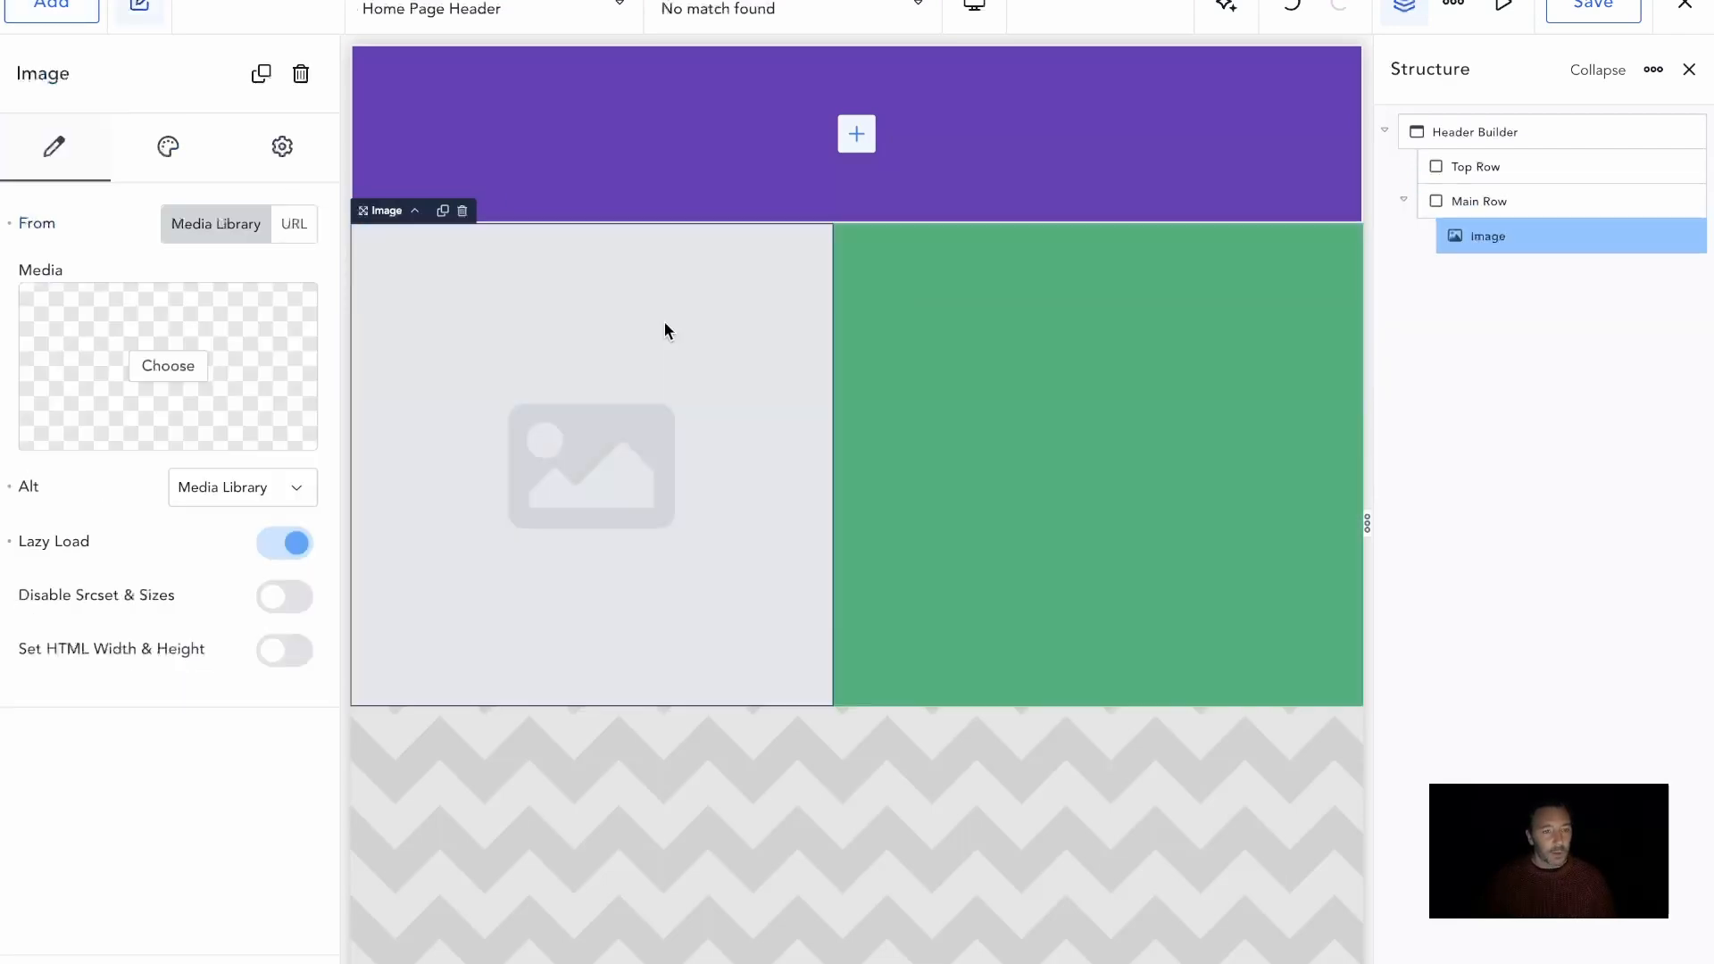
# Set the Main Row image to PowerUp-Logo-240.webp from the media library
pyautogui.click(155, 347)
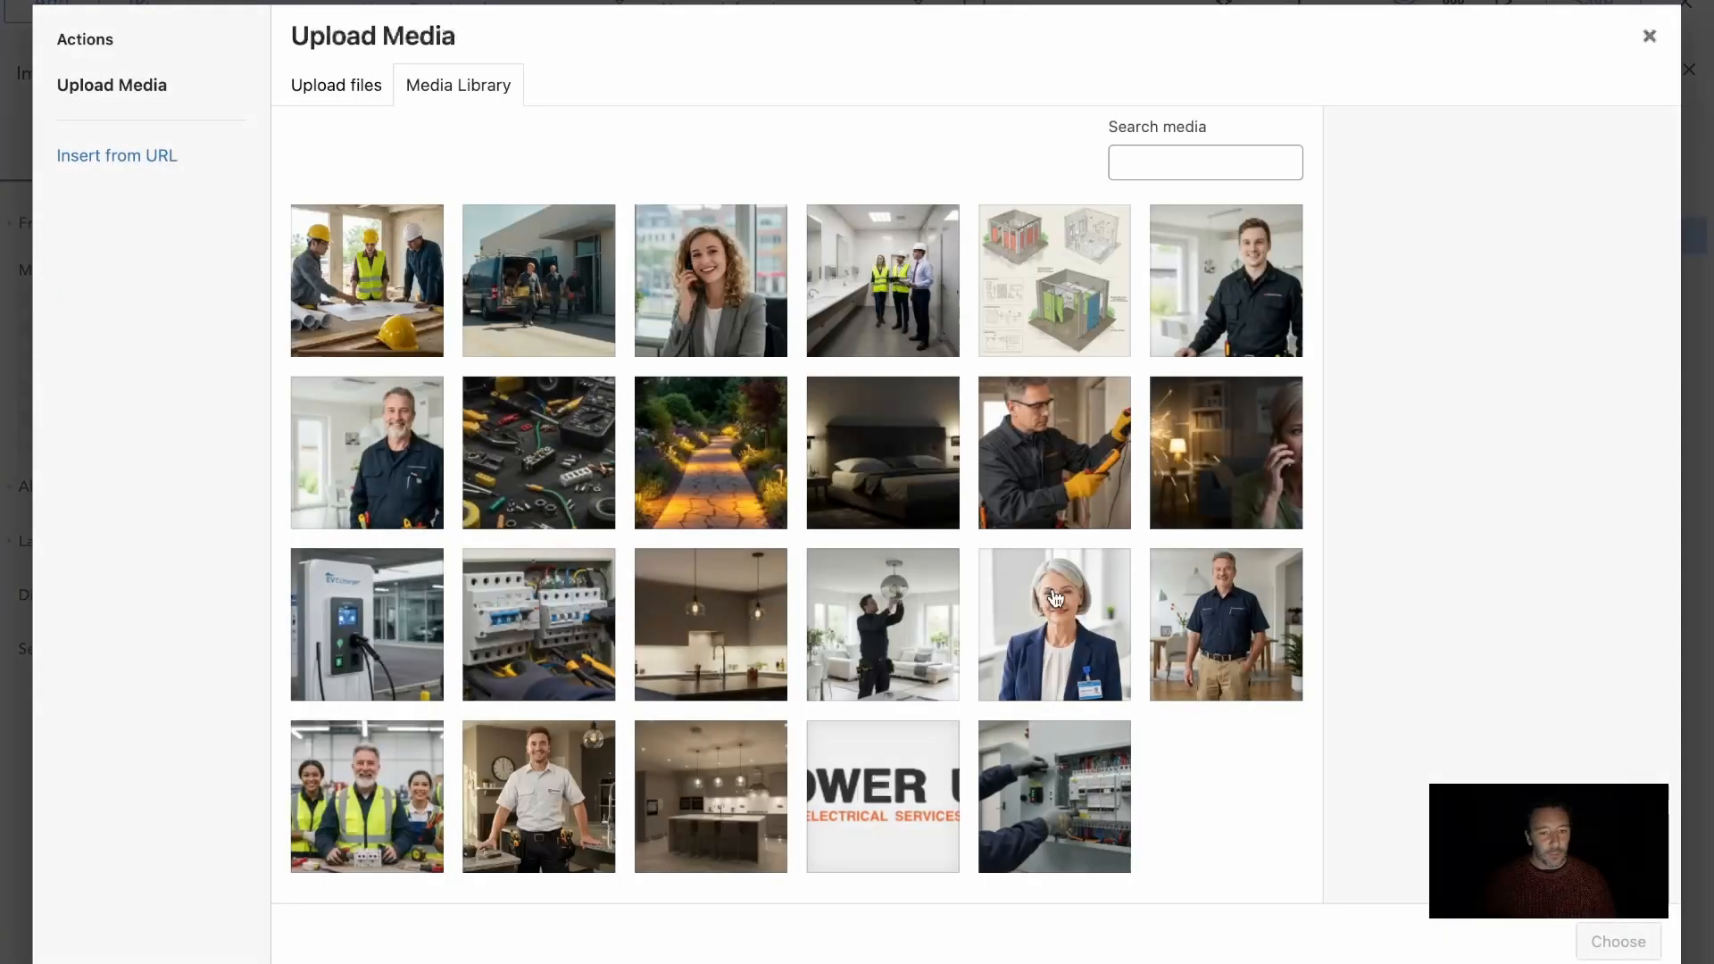
pyautogui.scroll(-1, 884, 715)
pyautogui.click(887, 778)
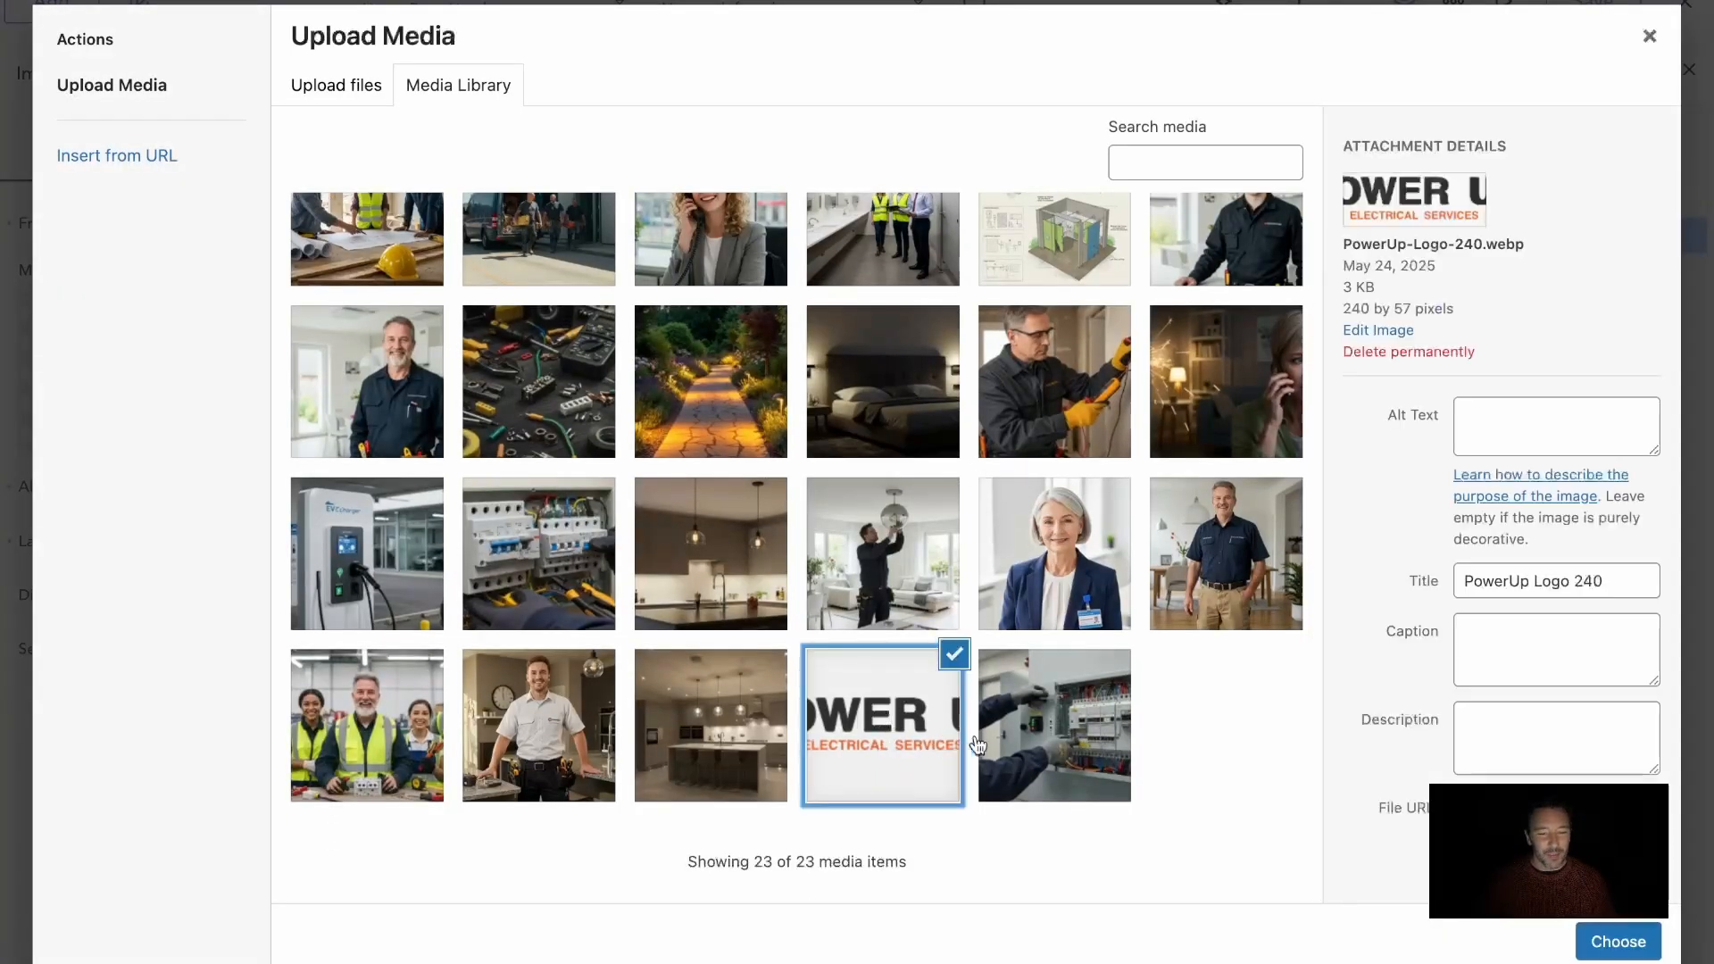
pyautogui.click(1618, 941)
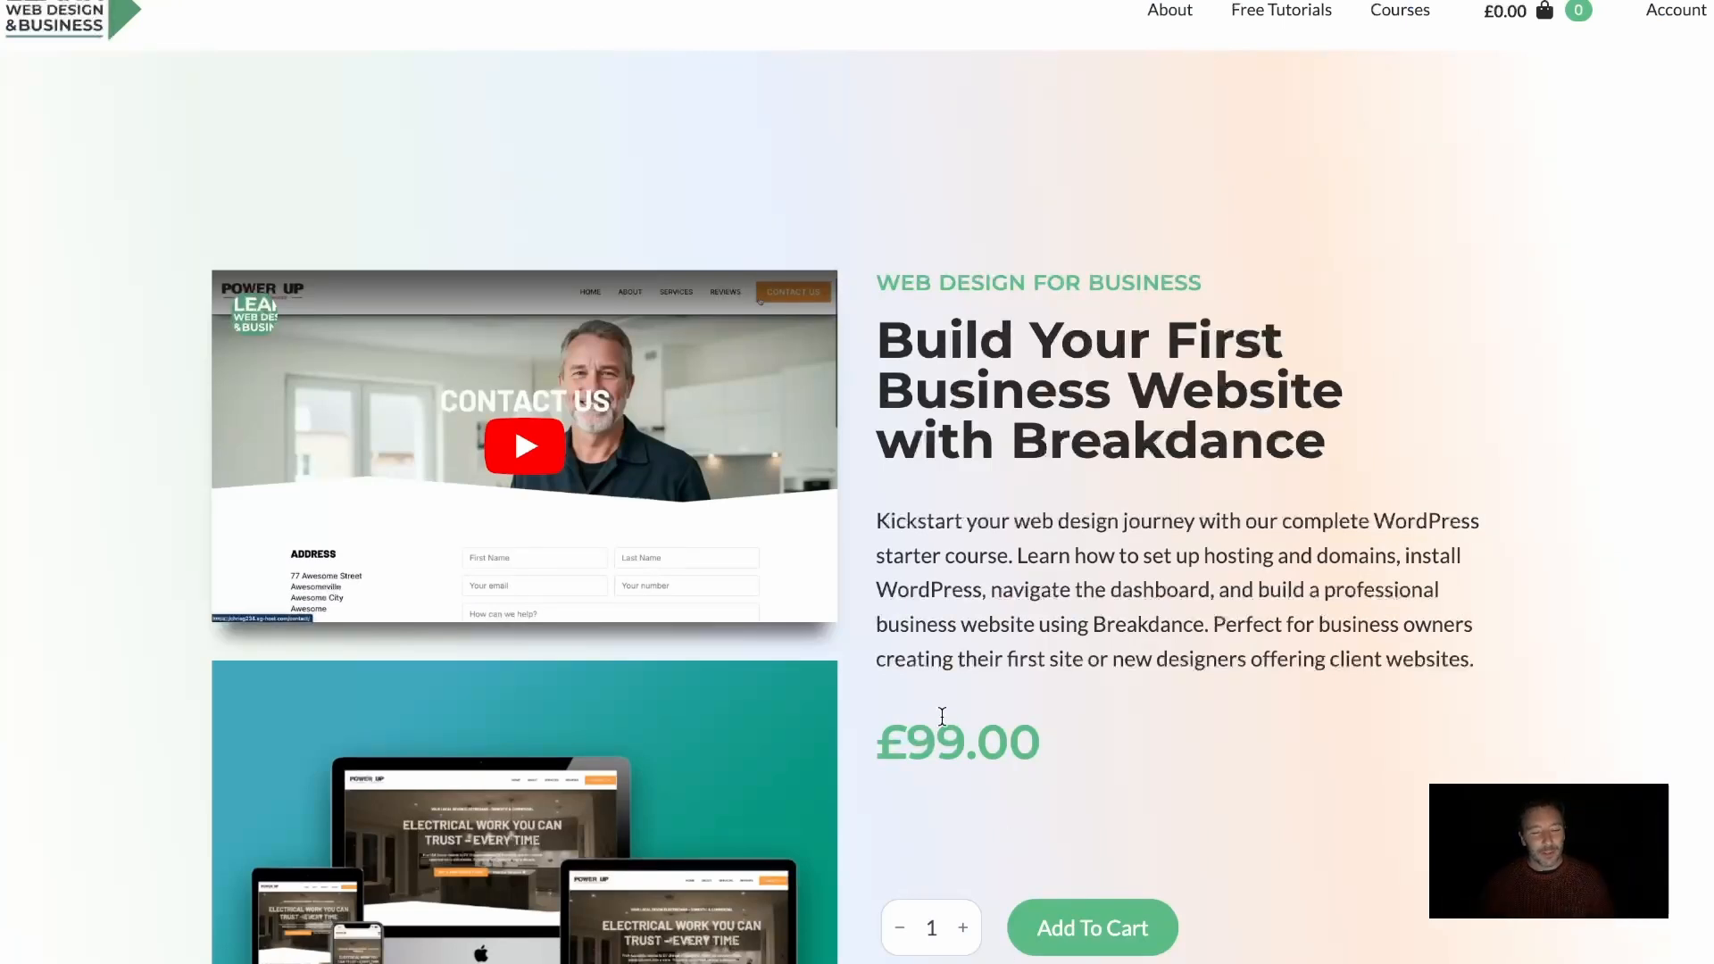
pyautogui.scroll(-1, 944, 710)
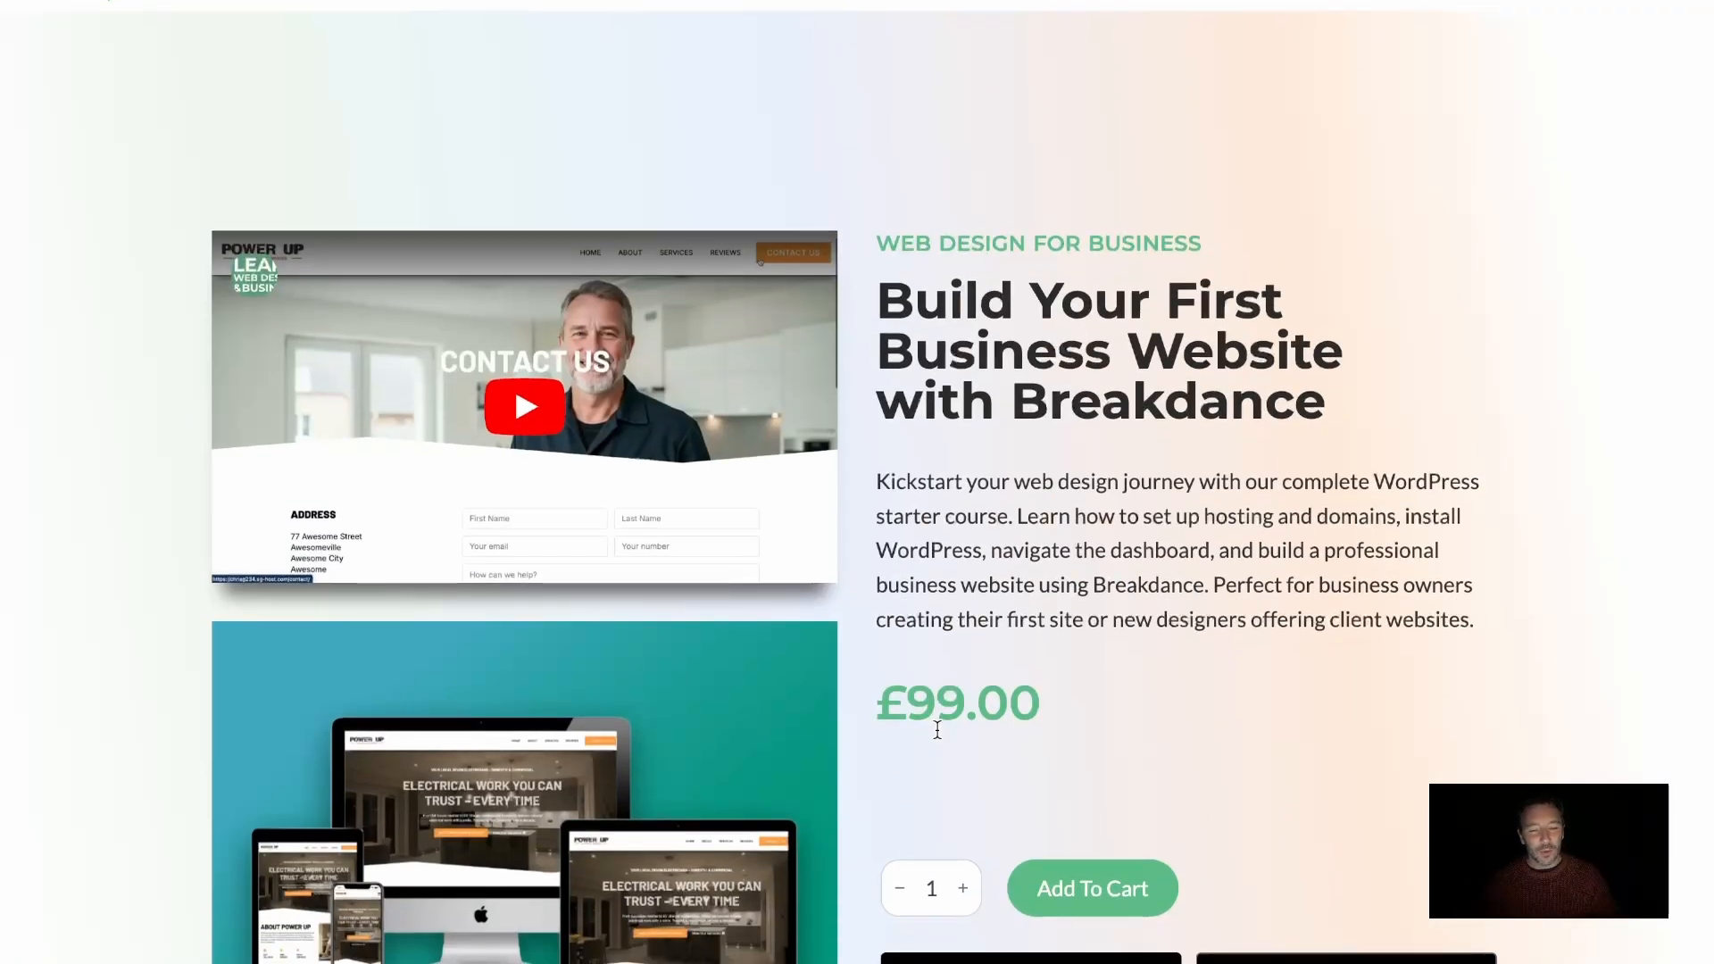
pyautogui.scroll(-1, 938, 729)
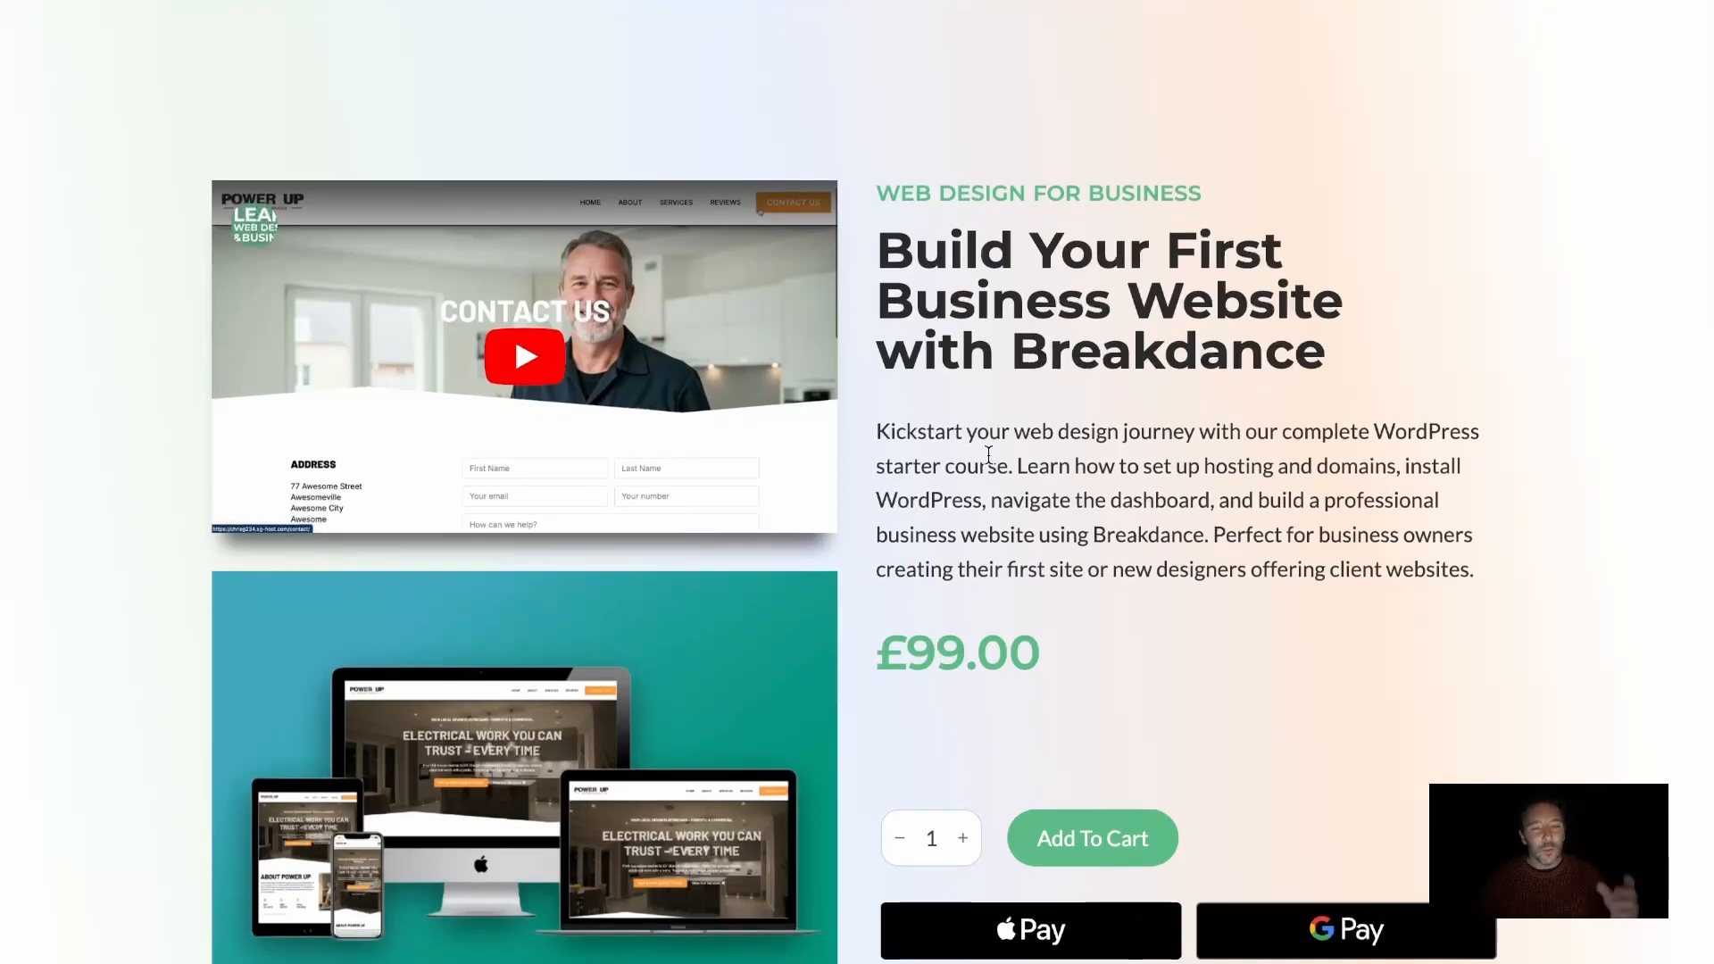
pyautogui.scroll(1, 988, 459)
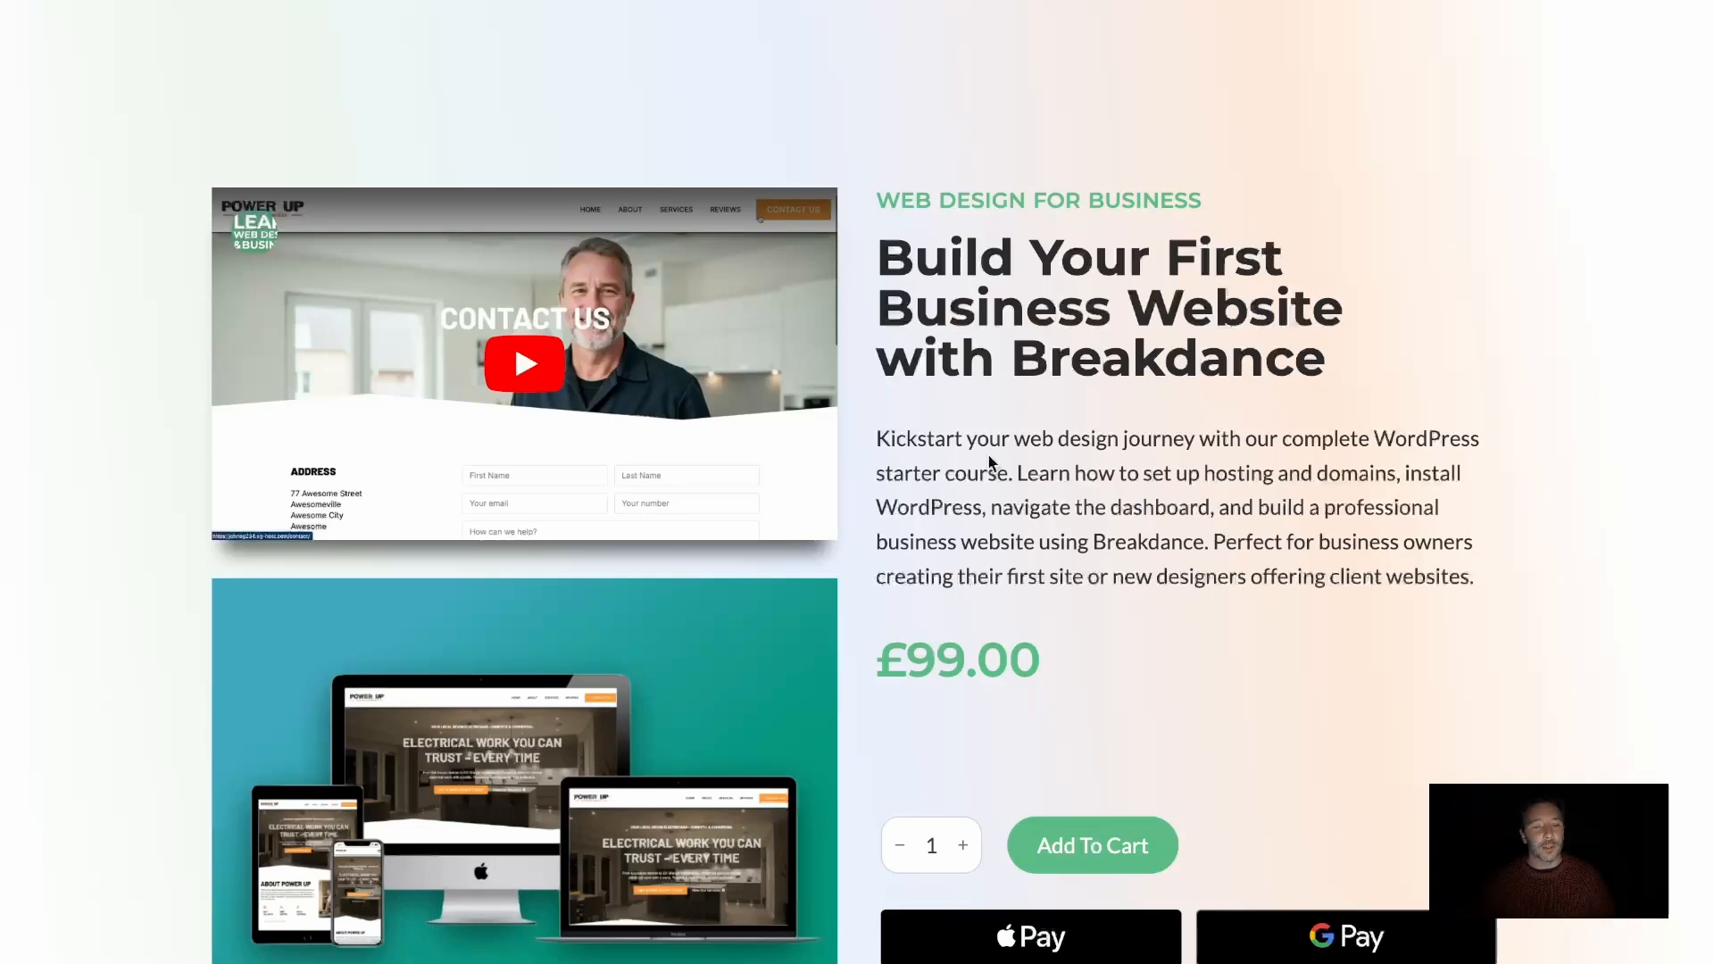
pyautogui.scroll(1, 1006, 413)
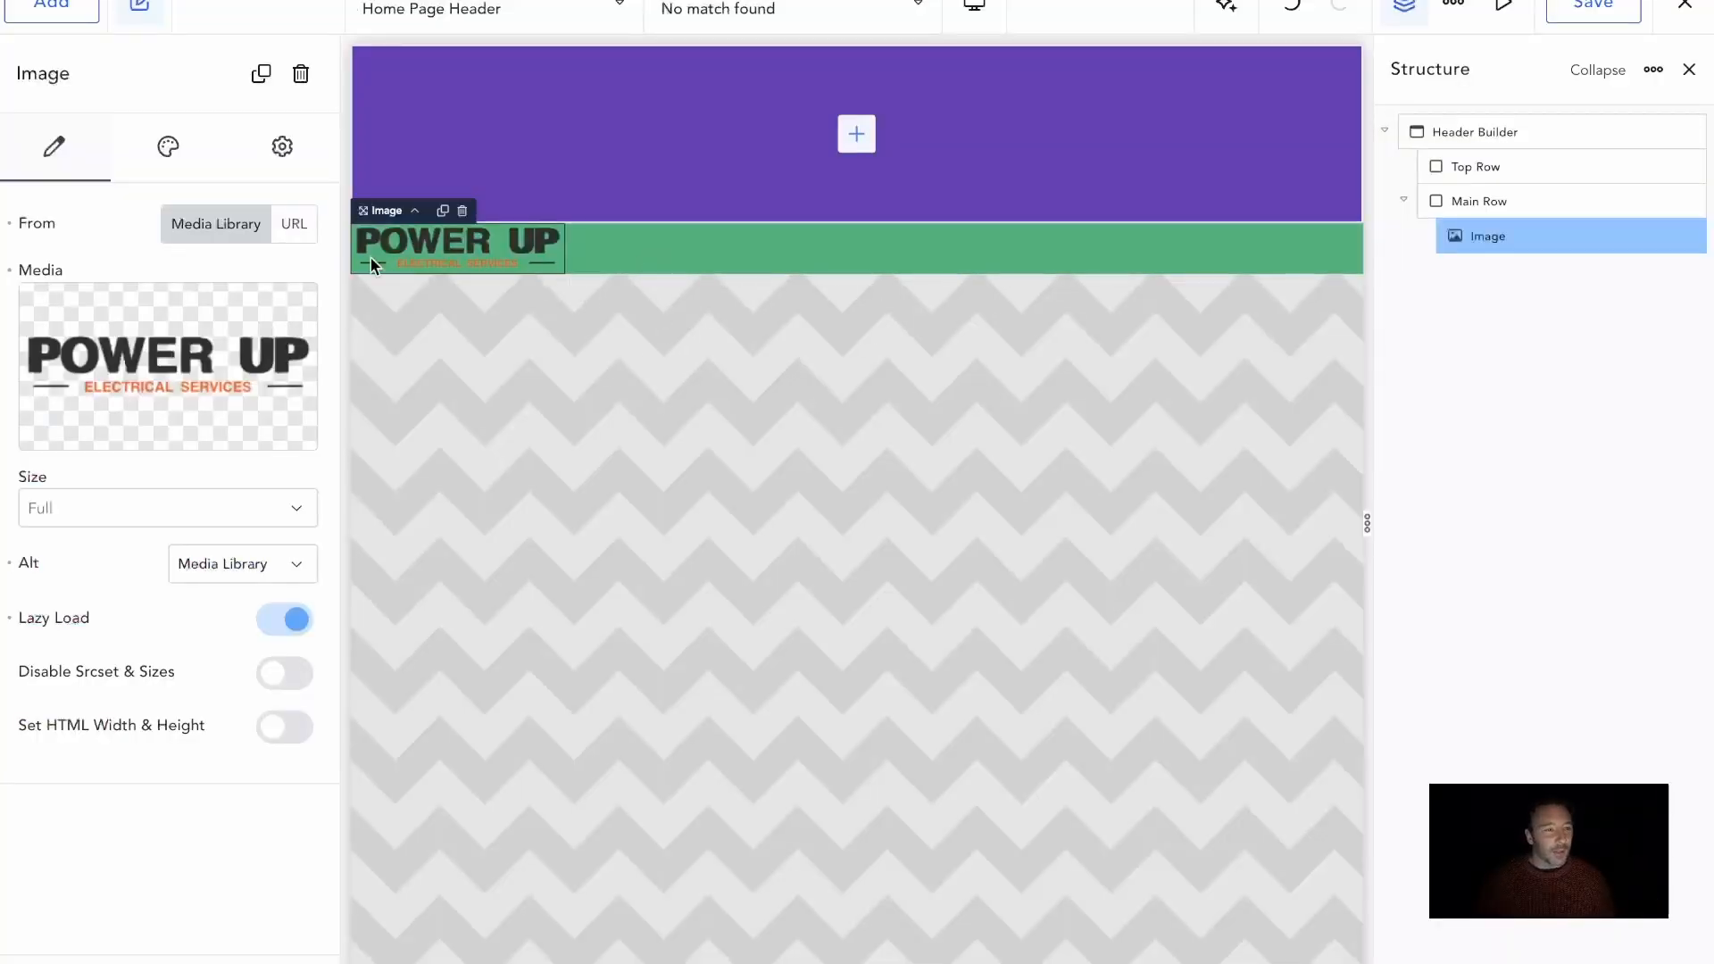
# Set the logo image's width to 12 rem
pyautogui.click(162, 145)
pyautogui.click(175, 291)
pyautogui.click(266, 366)
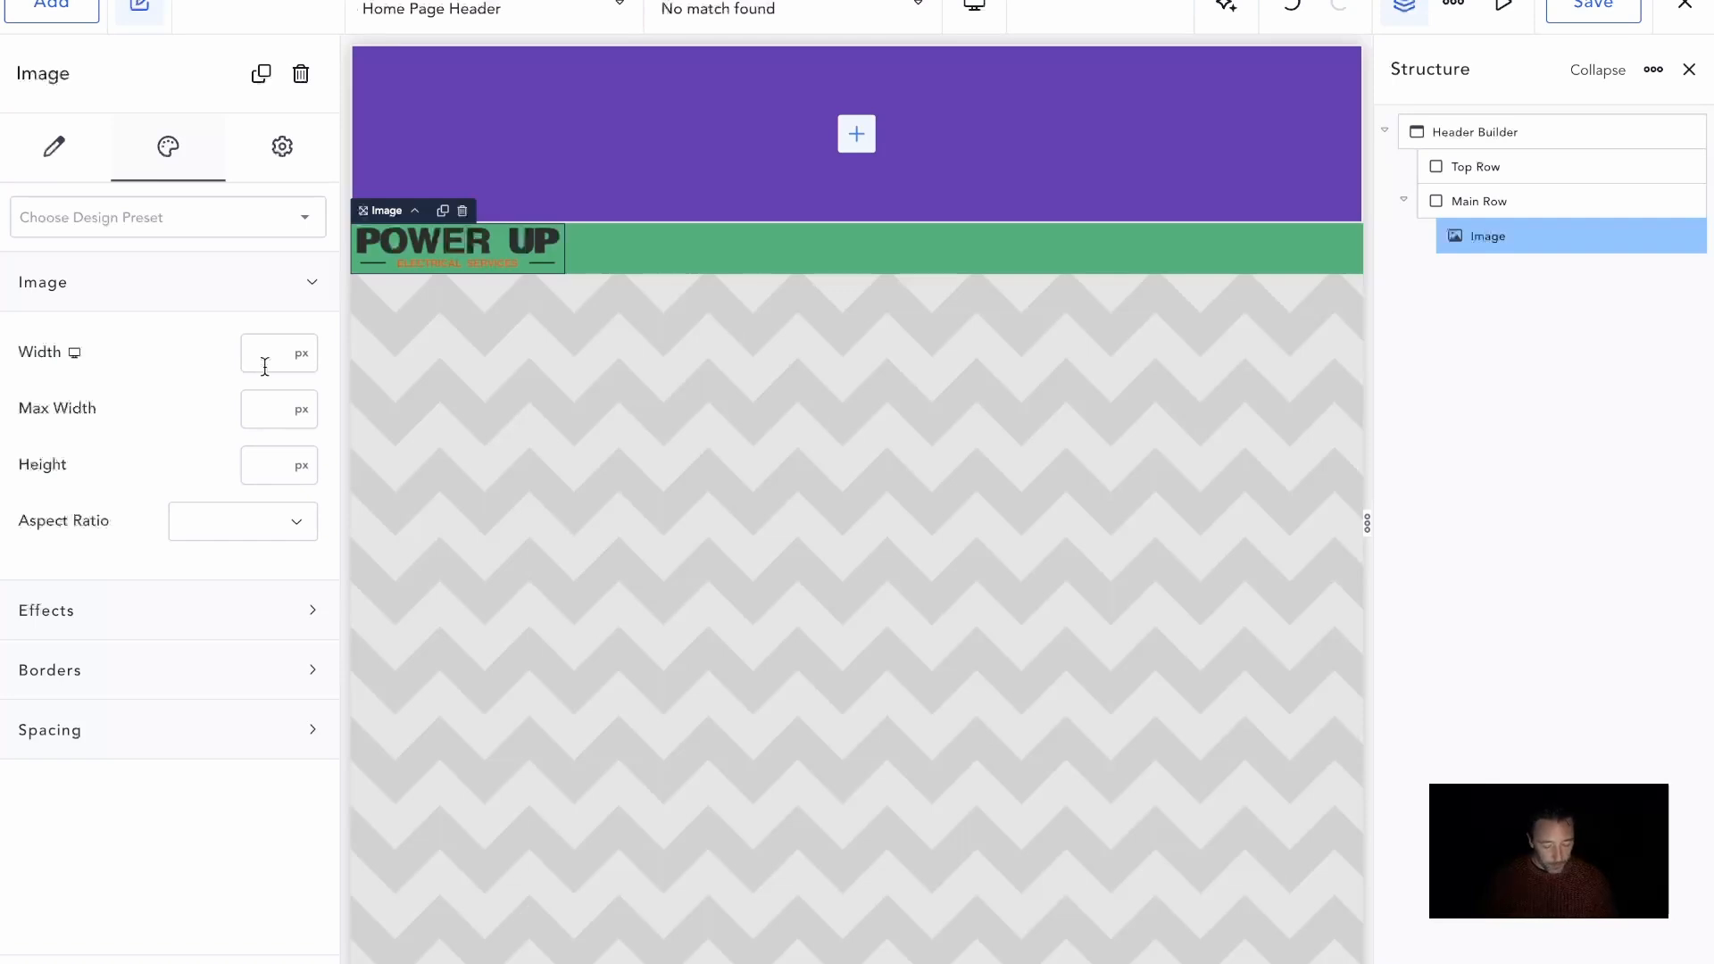
pyautogui.write('12rem')
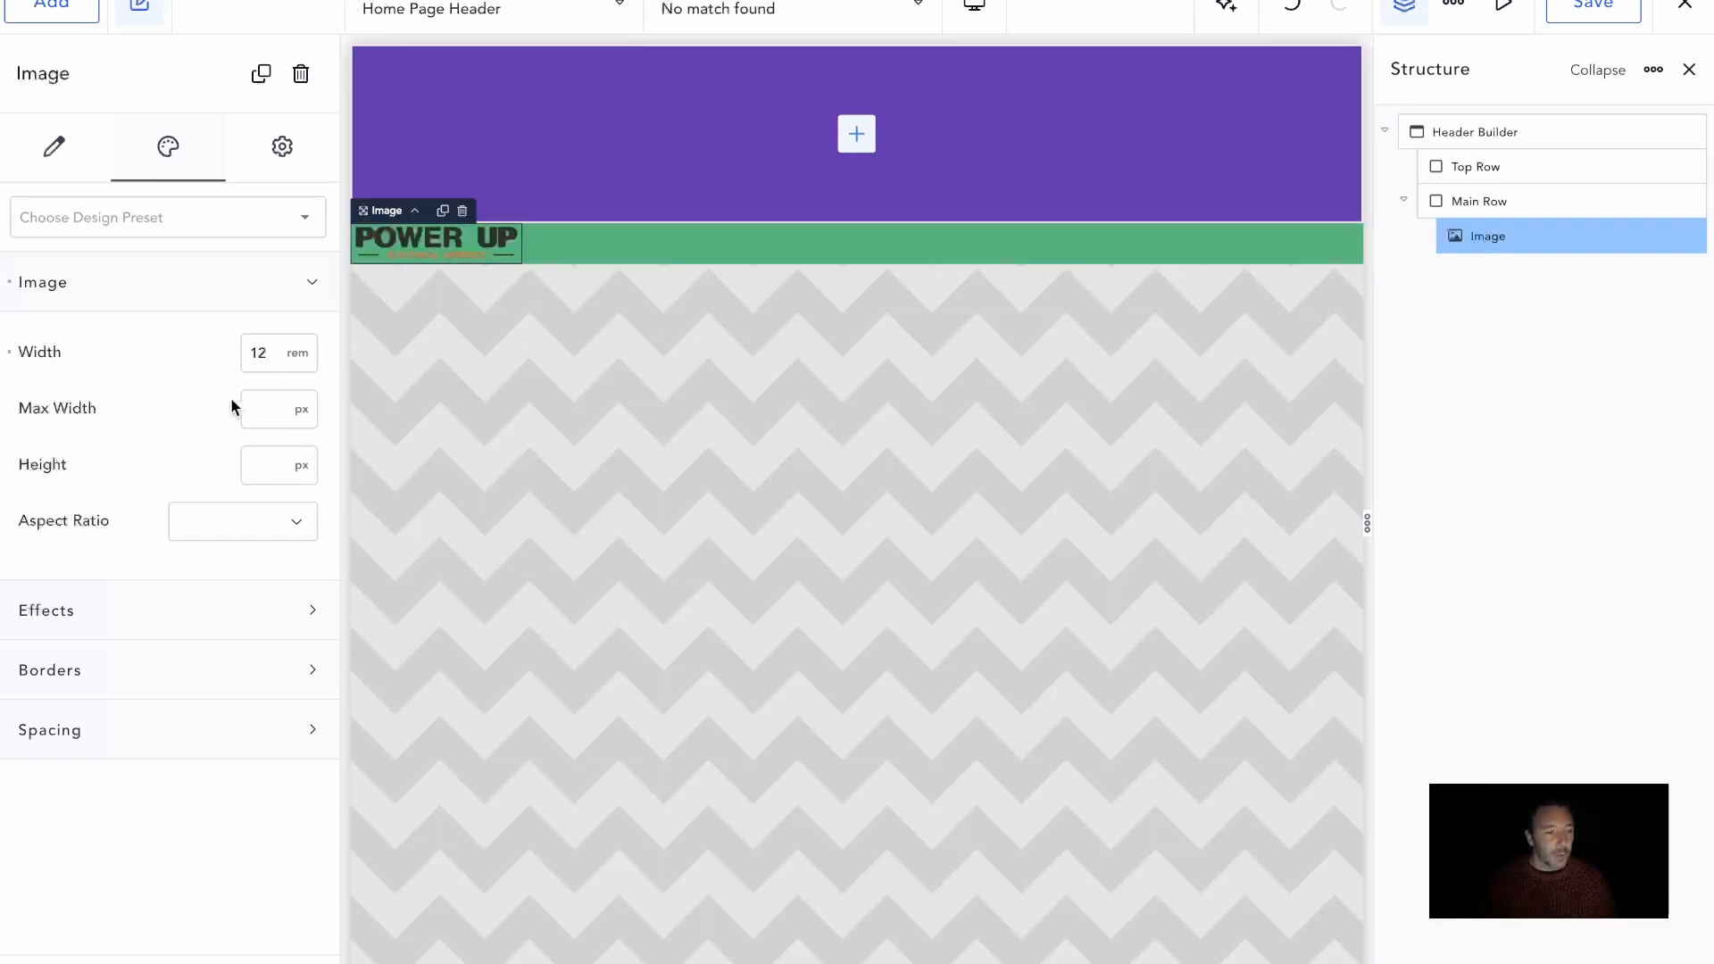
# Wrap the logo image in a link and point it to the dynamic Home URL
pyautogui.rightClick(416, 241)
pyautogui.moveTo(539, 384)
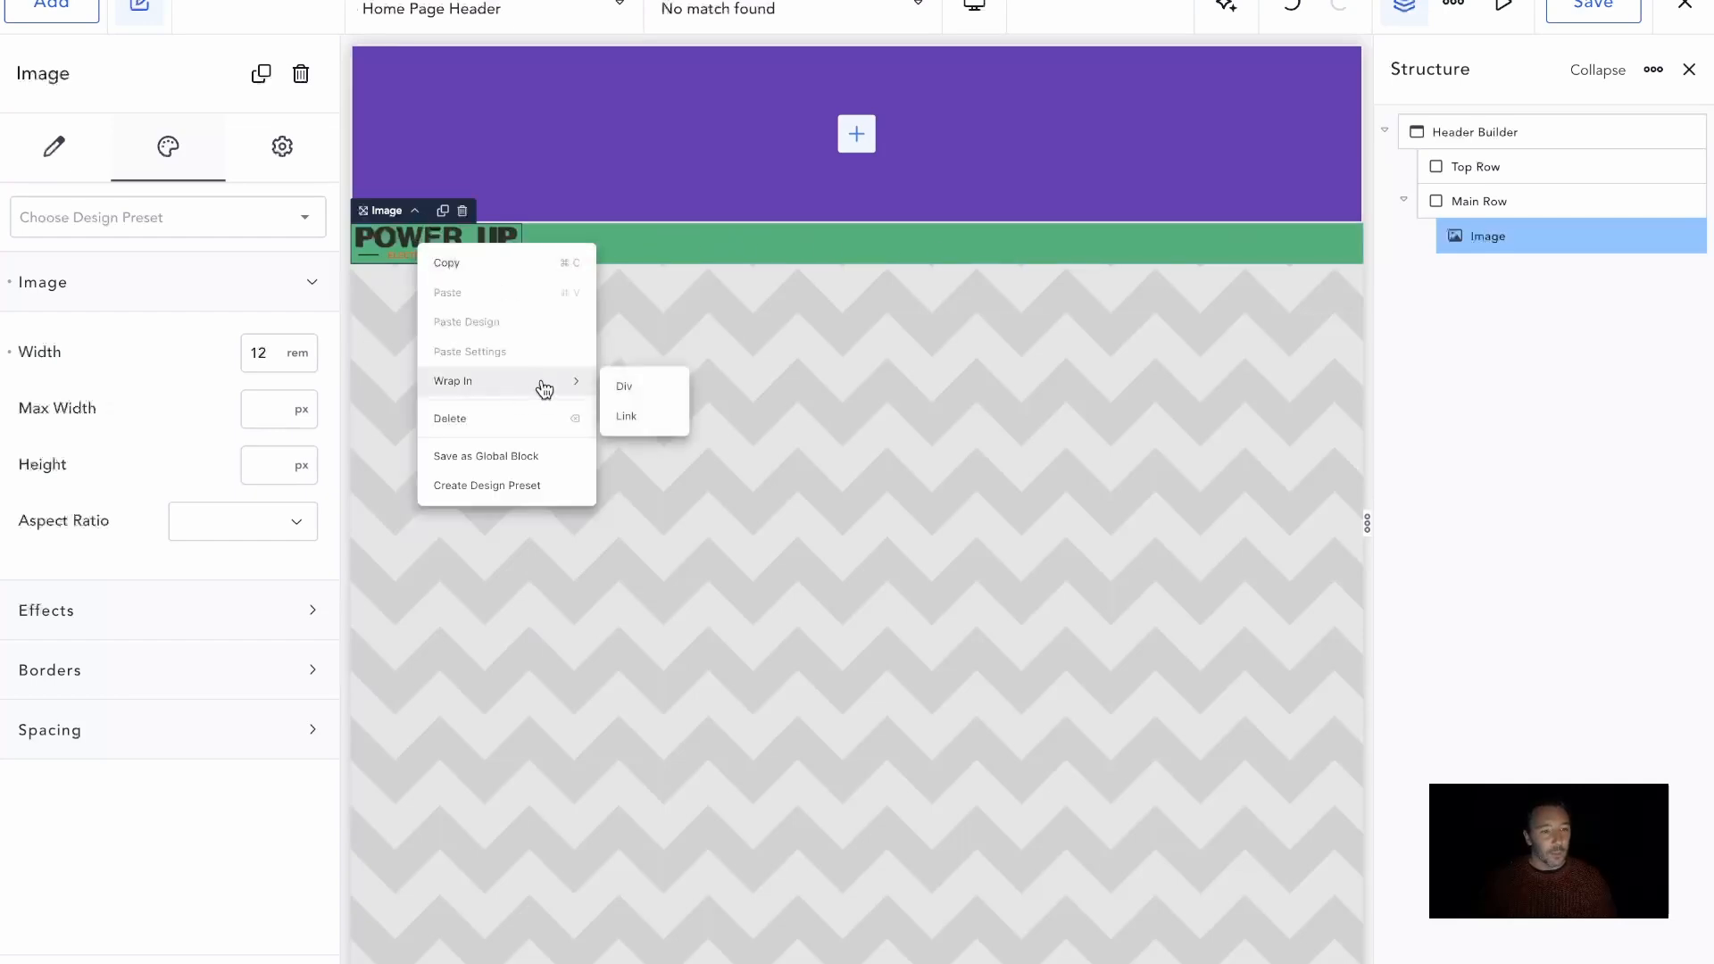
pyautogui.click(654, 416)
pyautogui.click(290, 282)
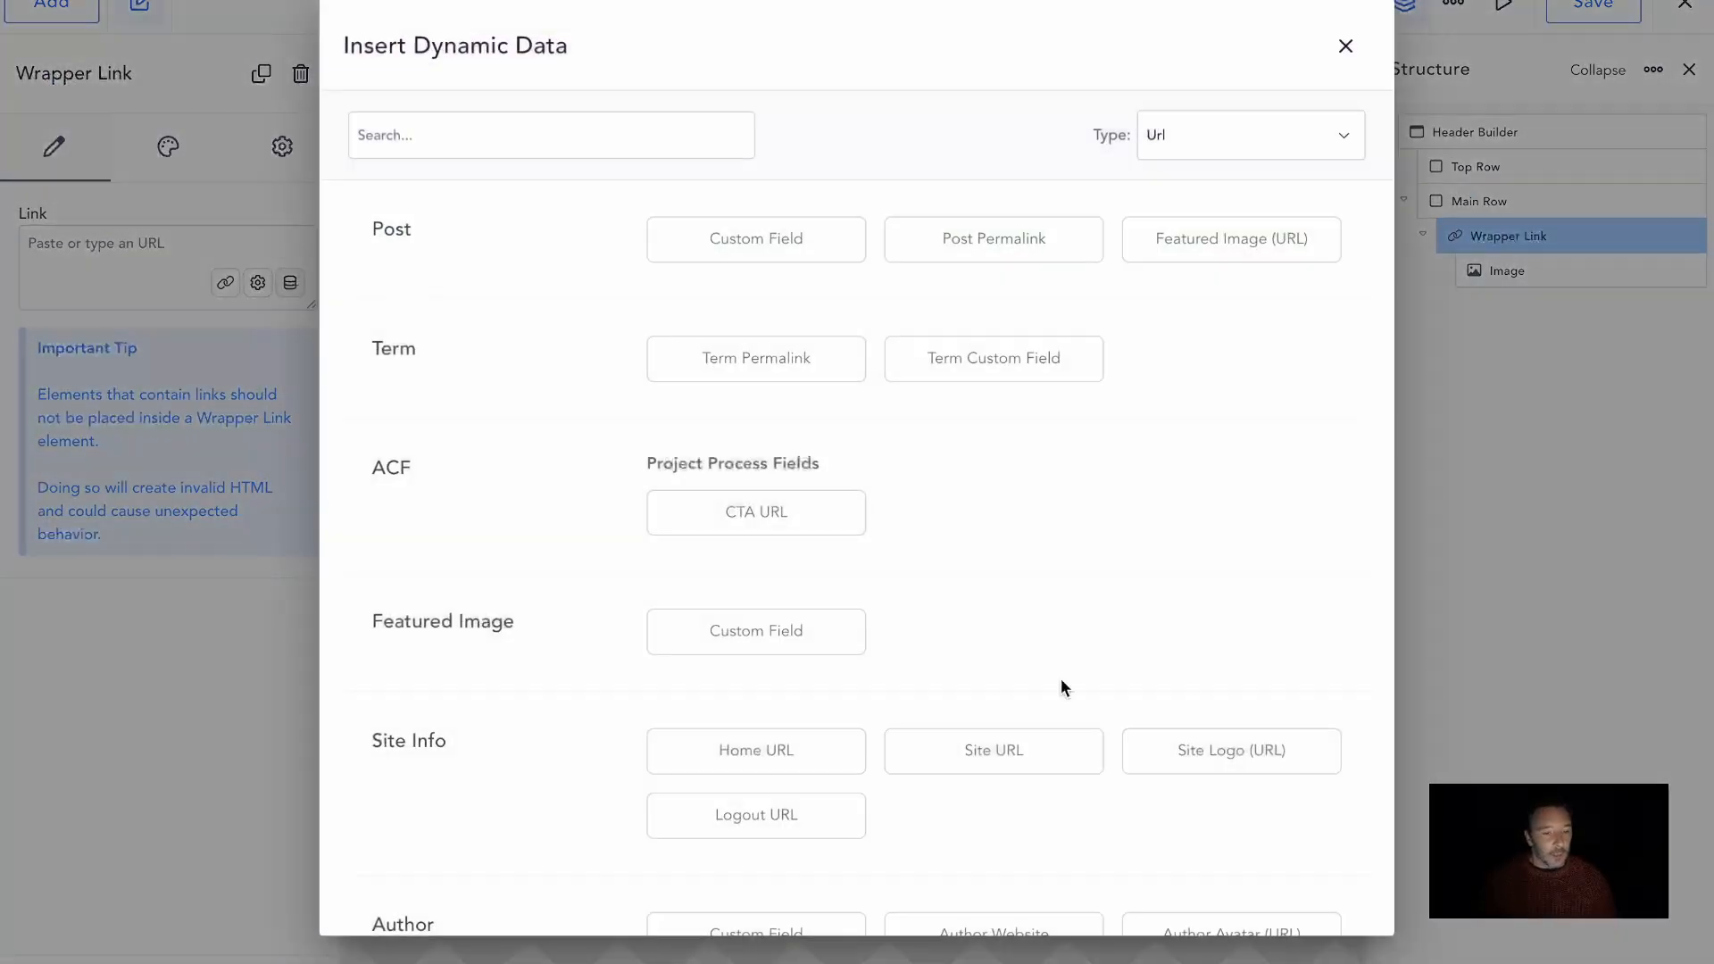
pyautogui.click(758, 773)
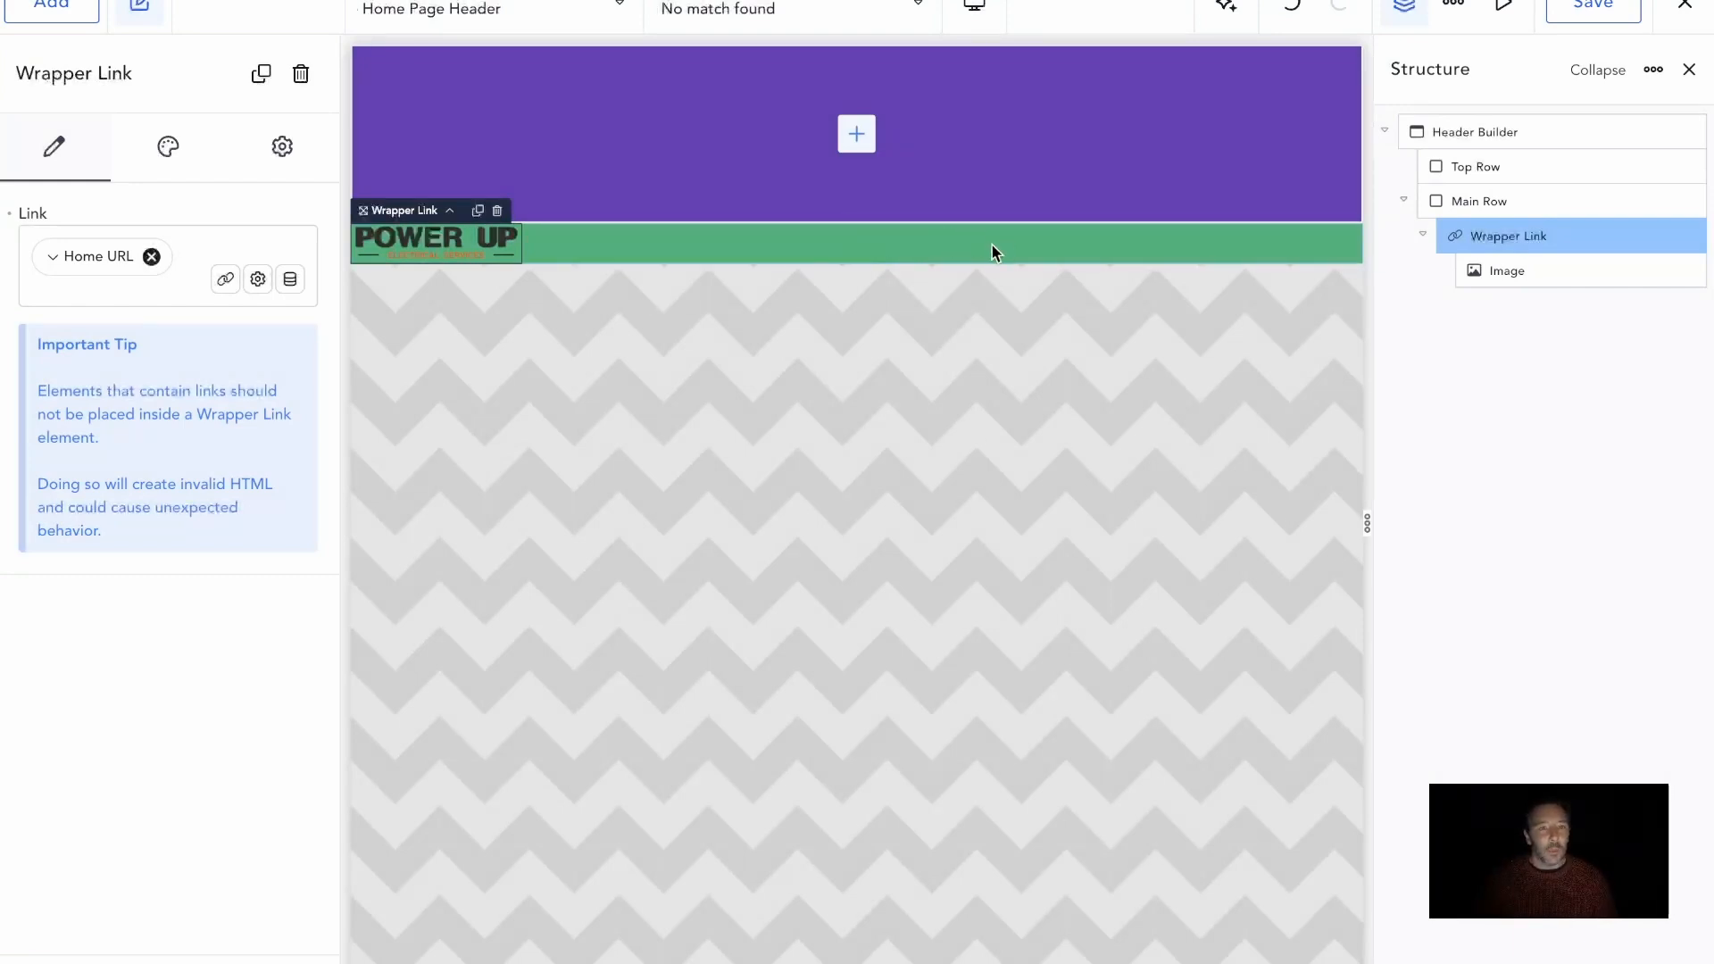
# Add a Menu Builder element to Main Row after the logo link
pyautogui.click(948, 253)
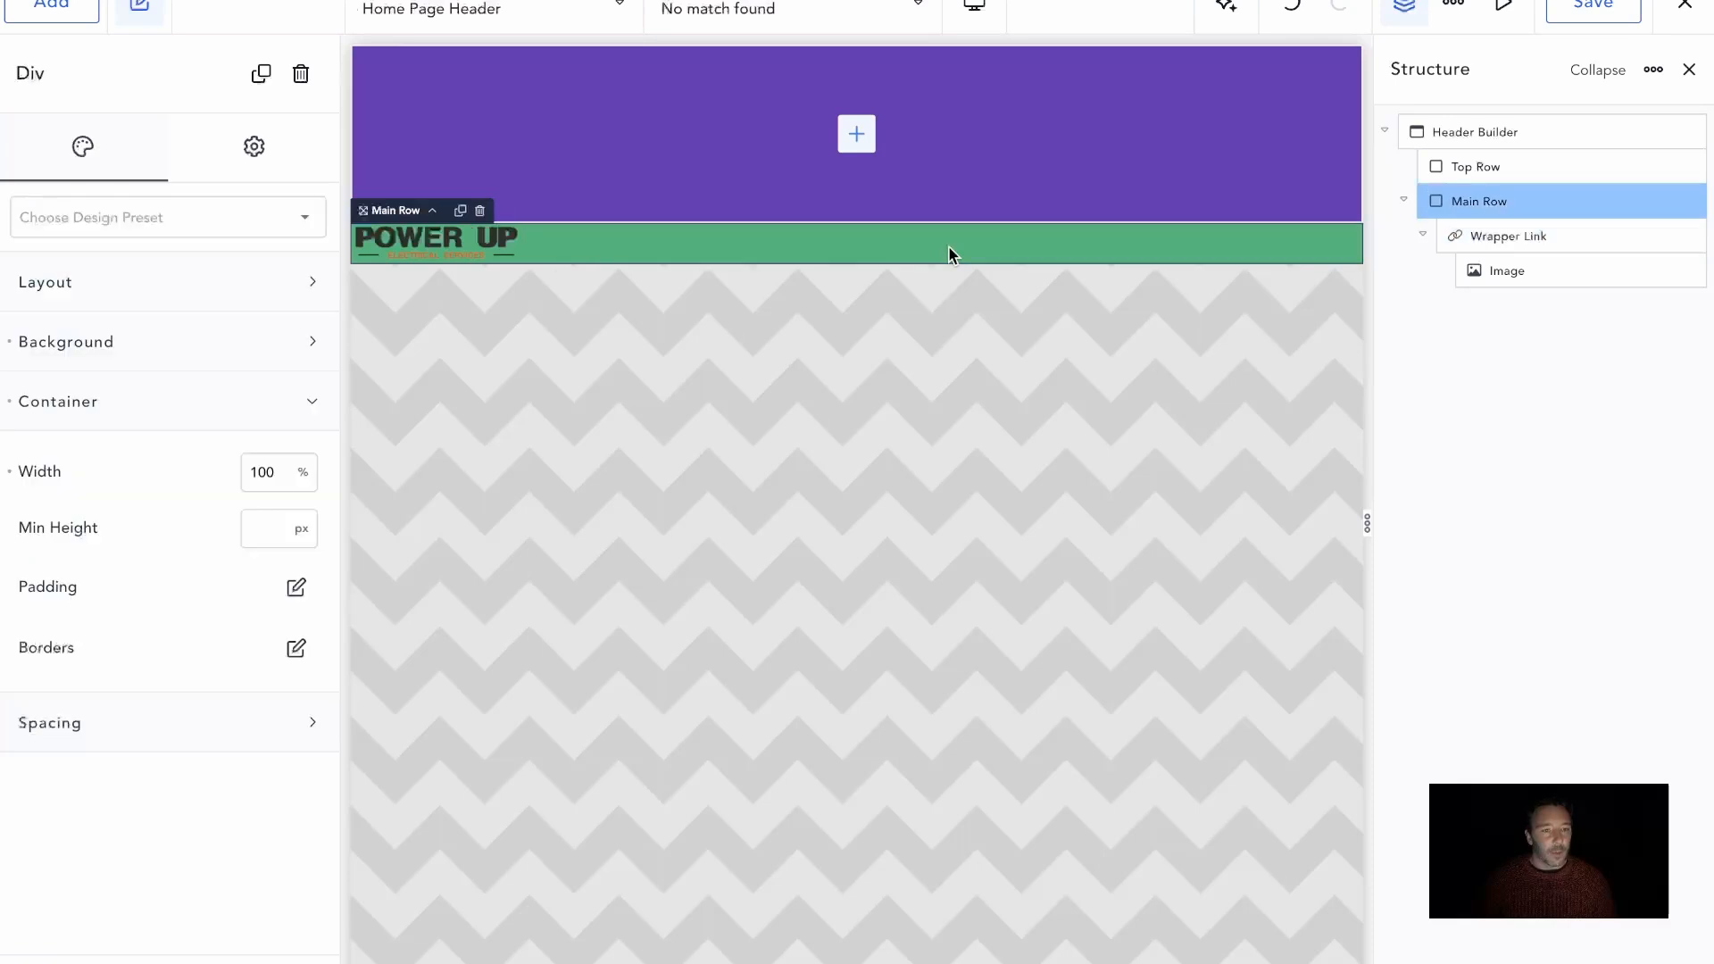
pyautogui.click(51, 7)
pyautogui.click(174, 186)
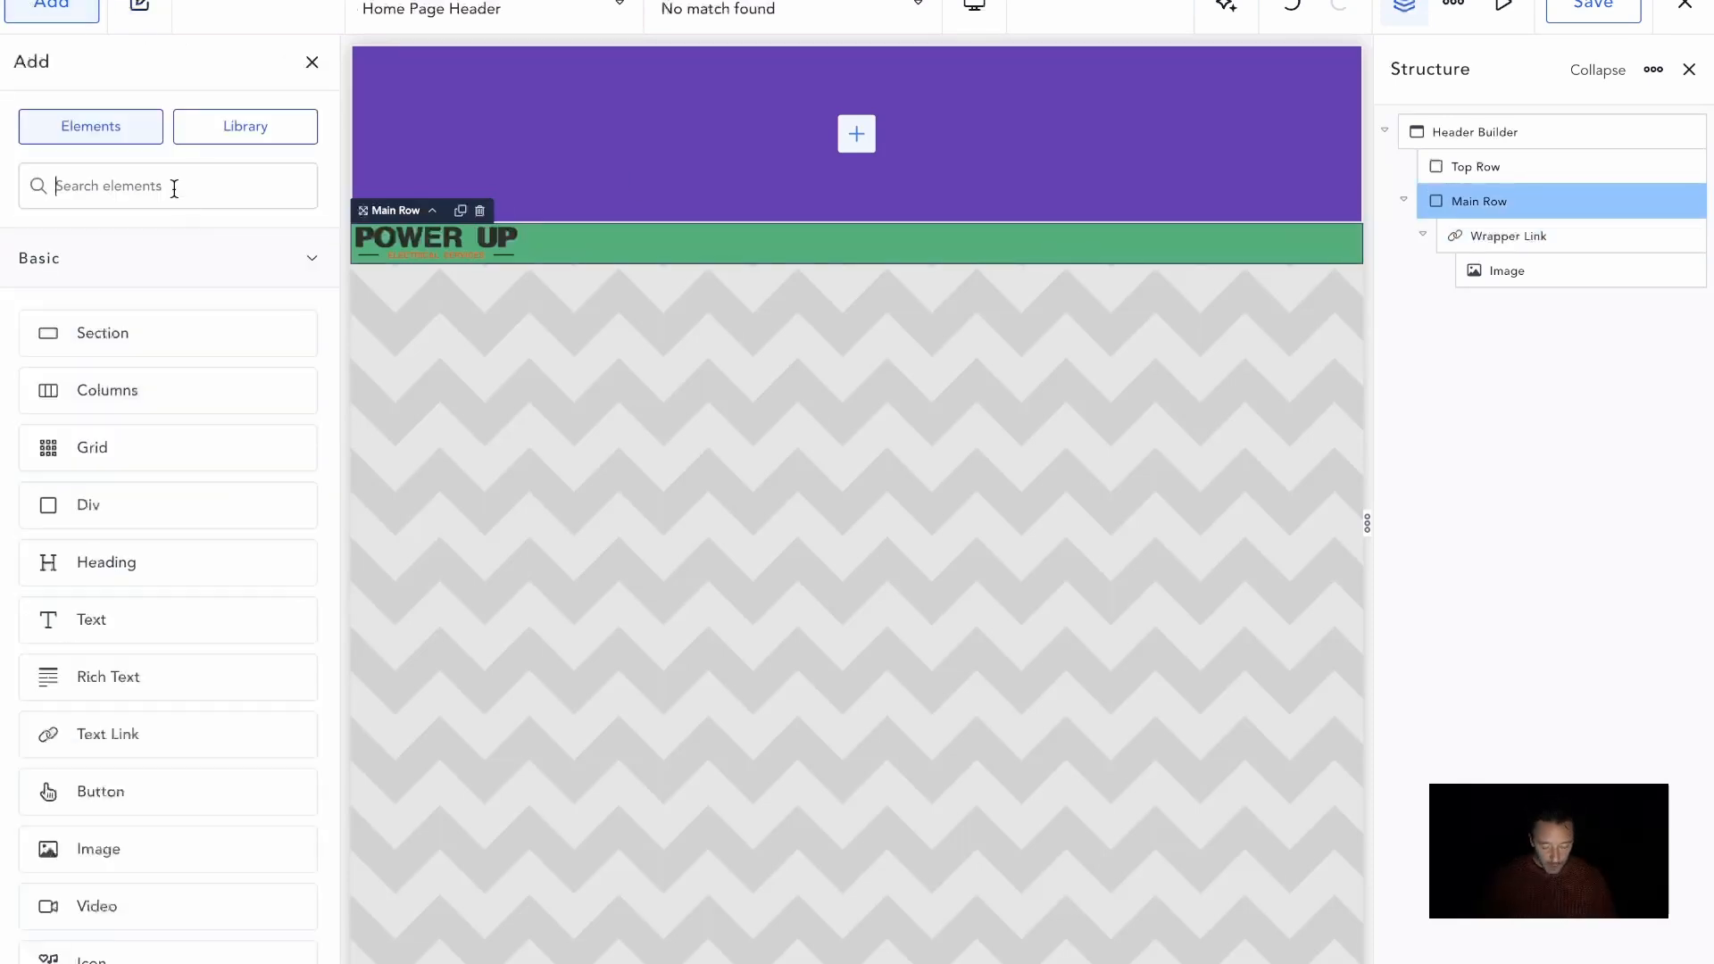
pyautogui.write('menu')
pyautogui.moveTo(180, 272); pyautogui.dragTo(612, 242)
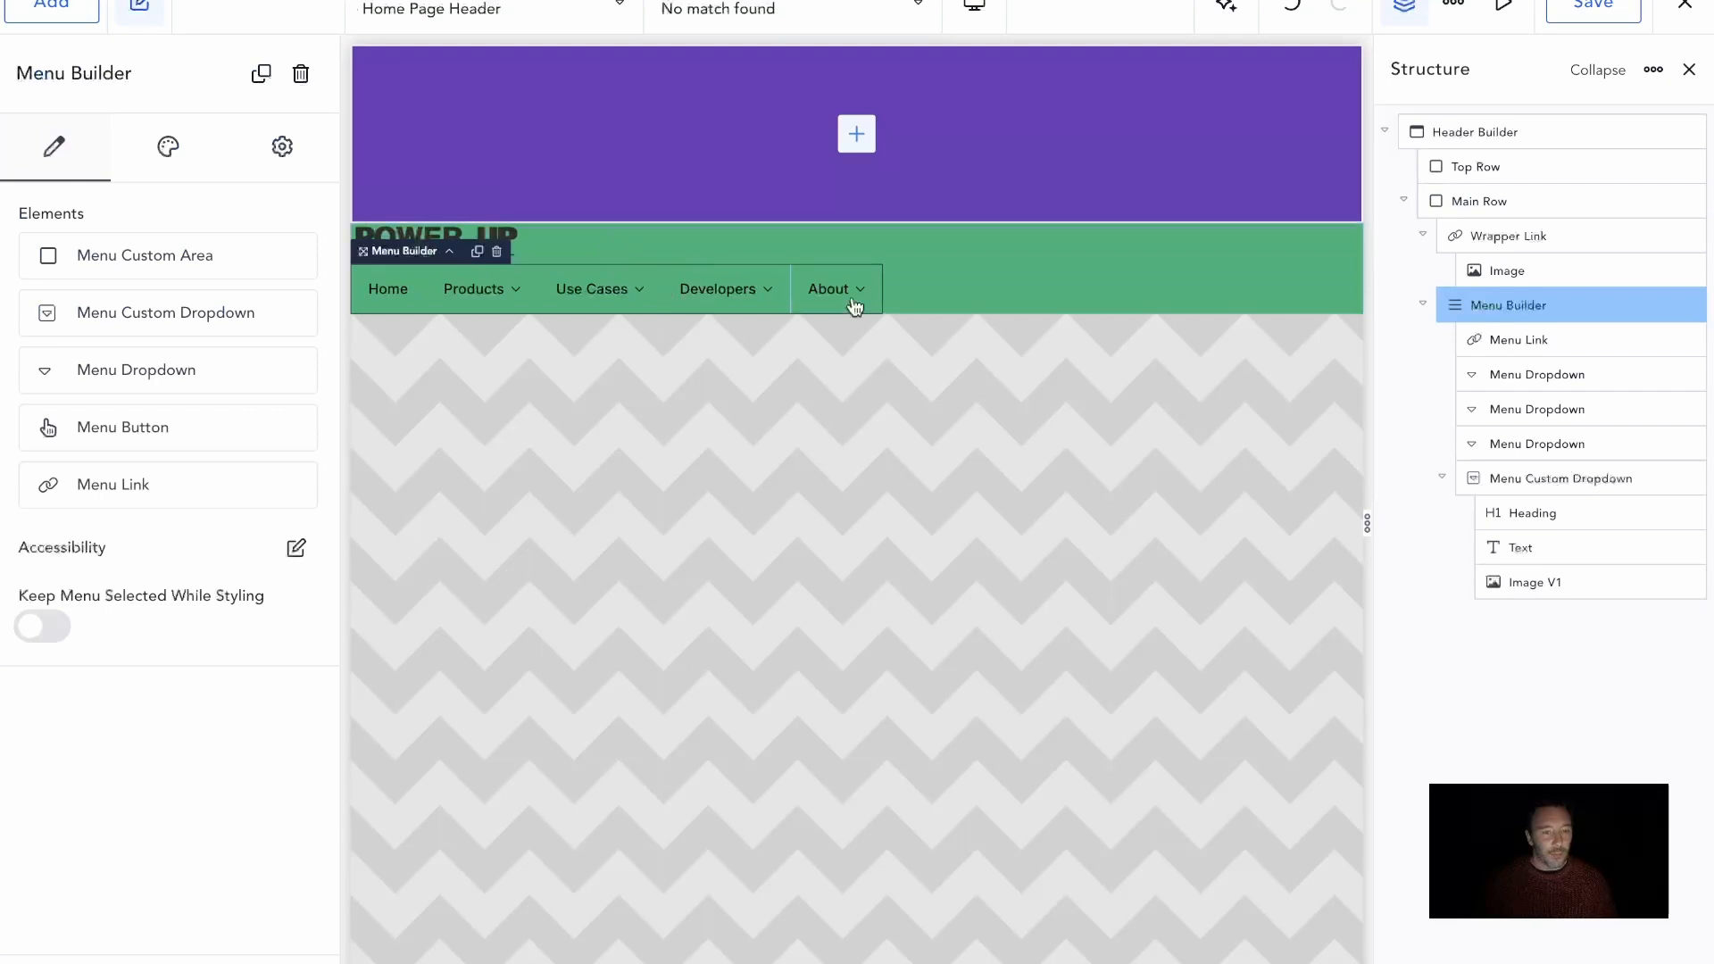
# Delete the Products, Use Cases, Developers and About dropdowns from the Menu Builder, keeping only the Home link
pyautogui.click(1558, 375)
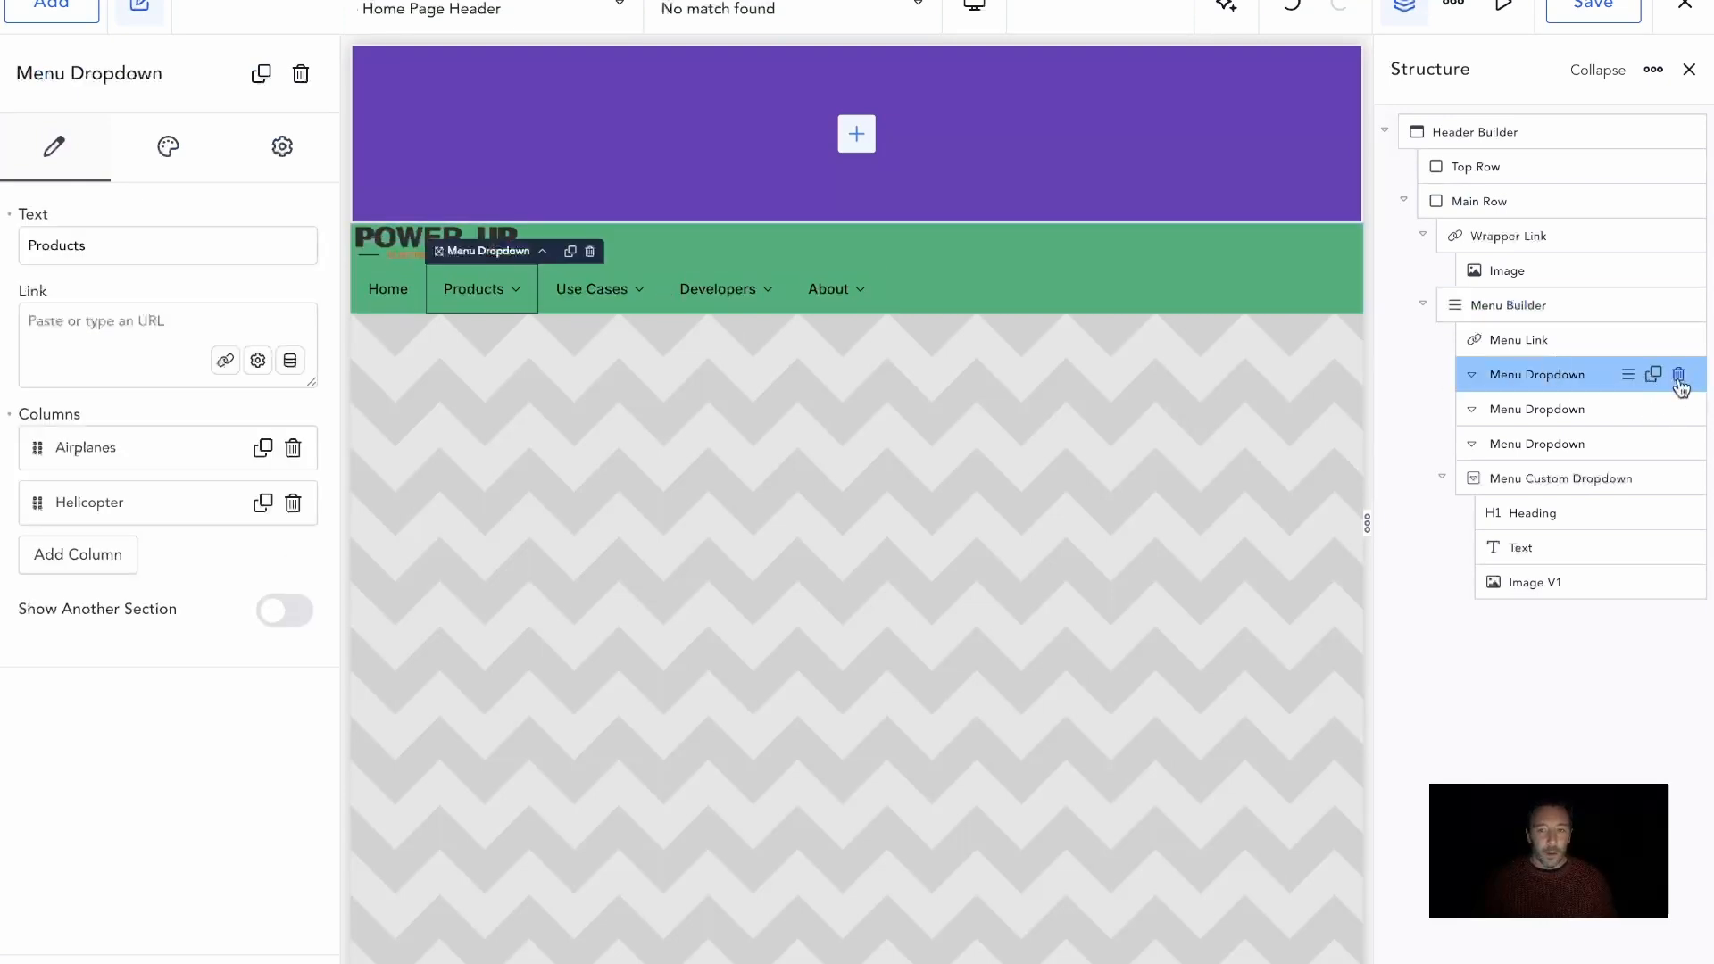
pyautogui.click(1678, 375)
pyautogui.click(1588, 379)
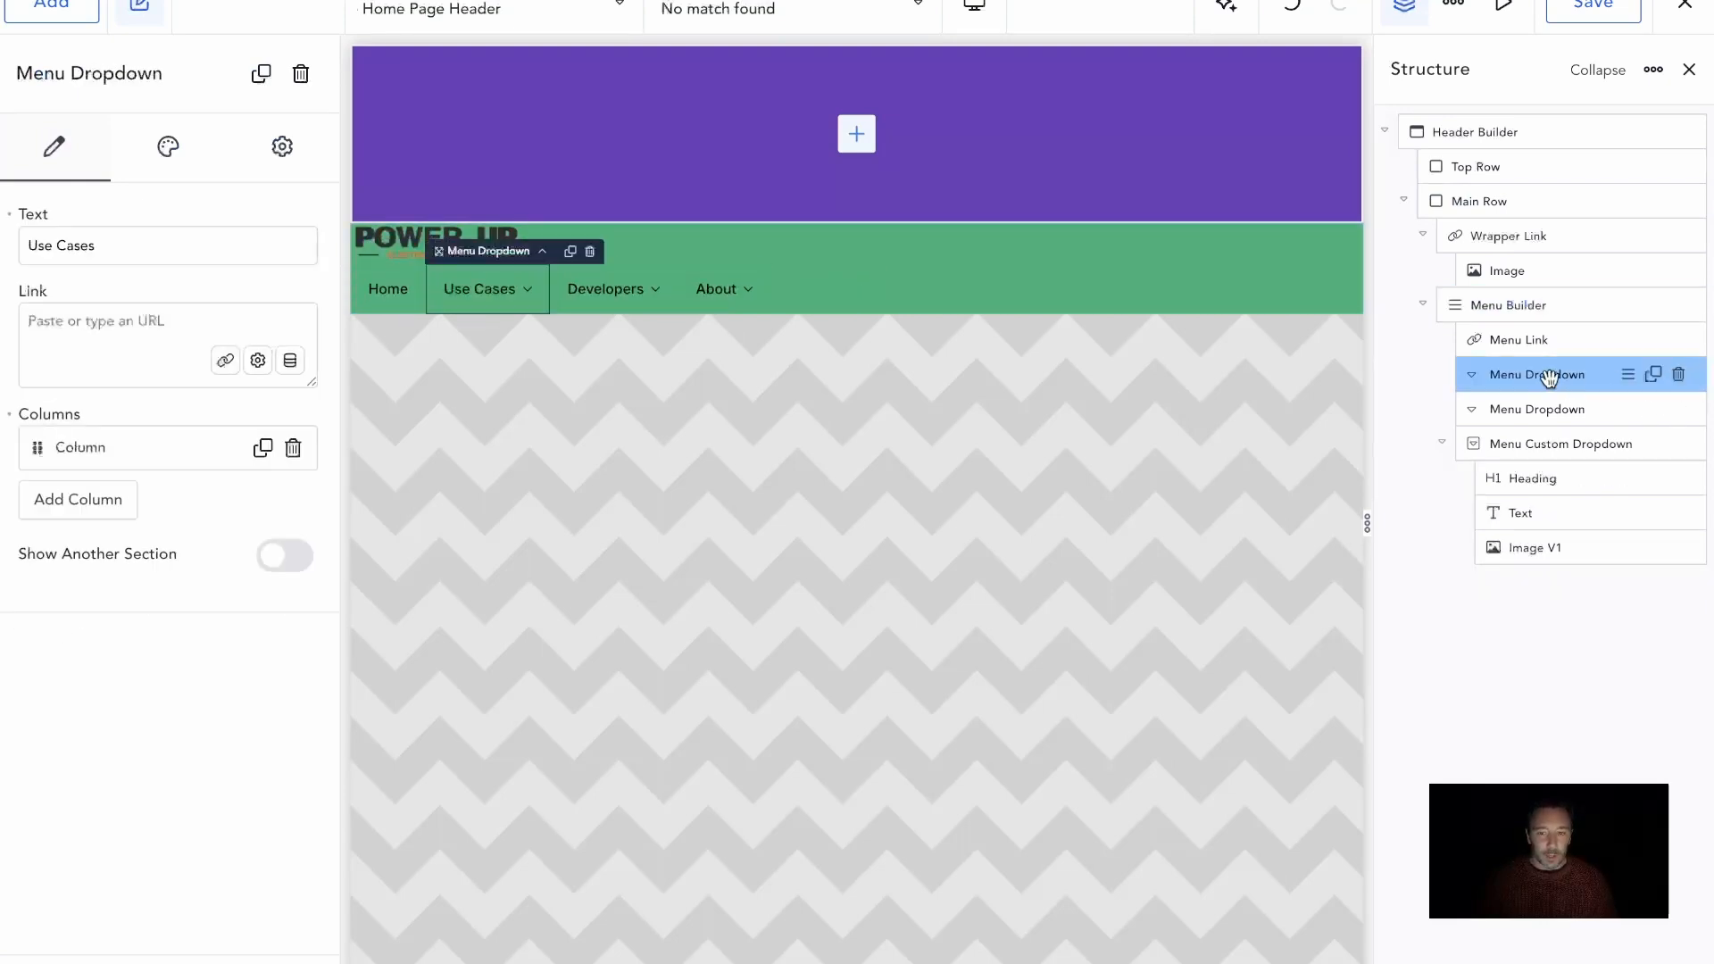
pyautogui.click(1679, 375)
pyautogui.click(1680, 375)
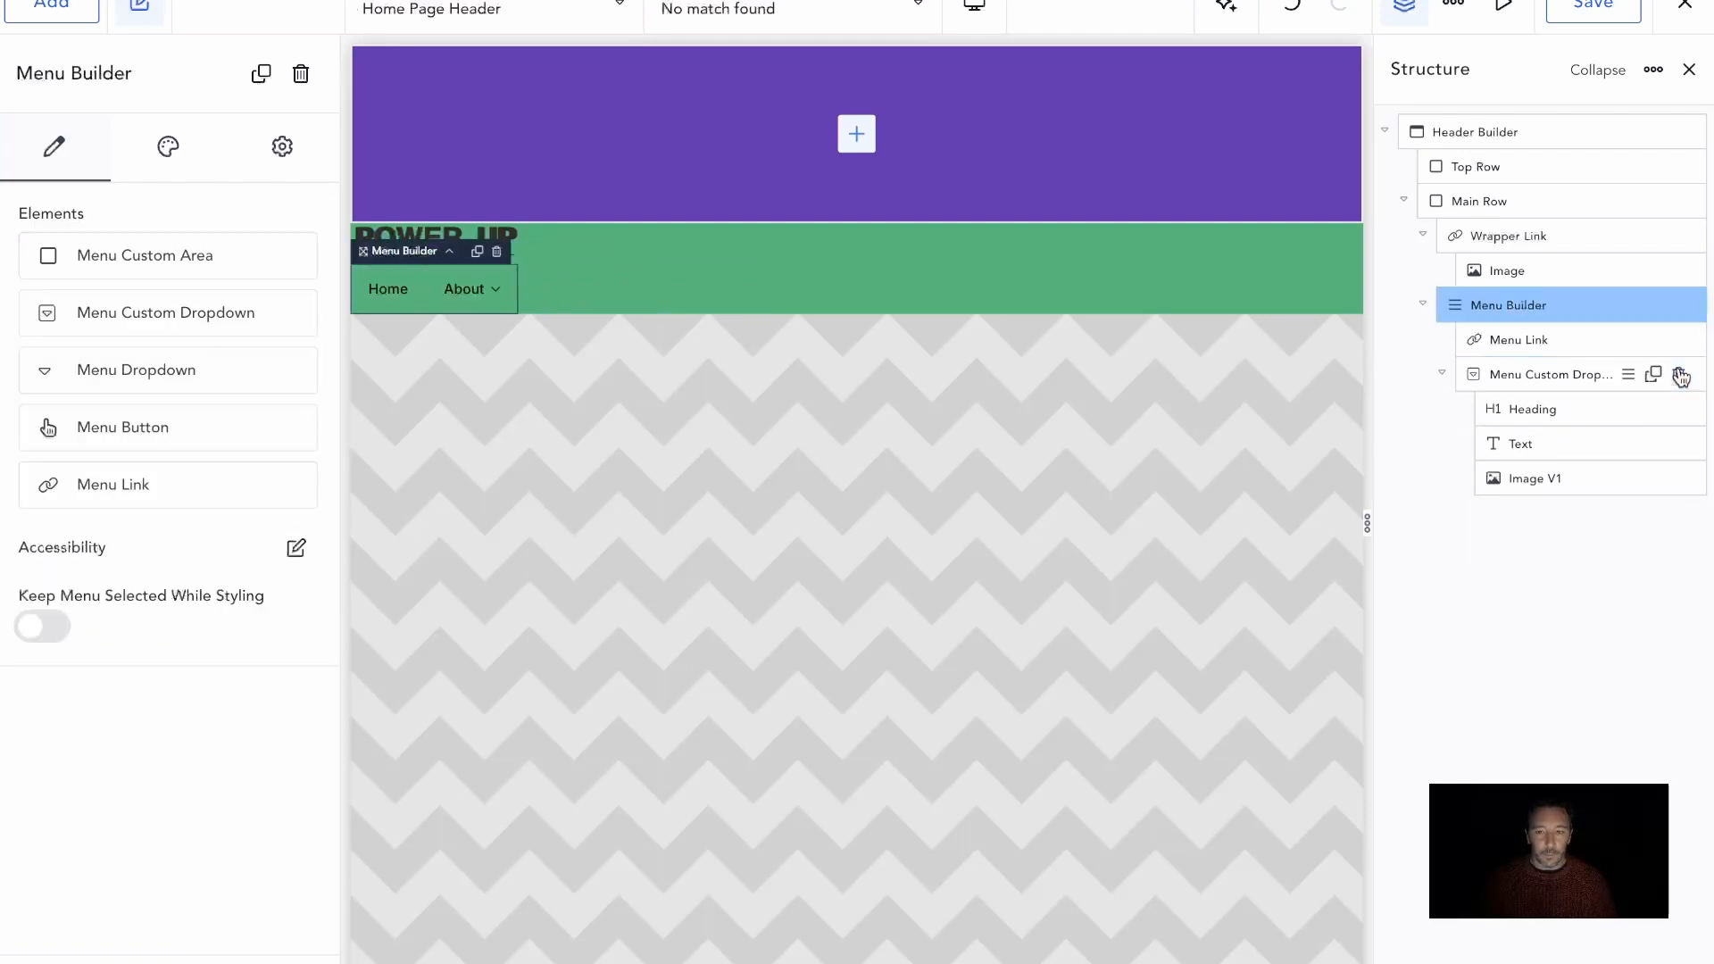
pyautogui.click(1678, 376)
# Change the remaining menu link's text to "Installations"
pyautogui.click(1563, 339)
pyautogui.click(126, 253)
pyautogui.hotkey('ctrl', 'a')
pyautogui.write('Instalall')
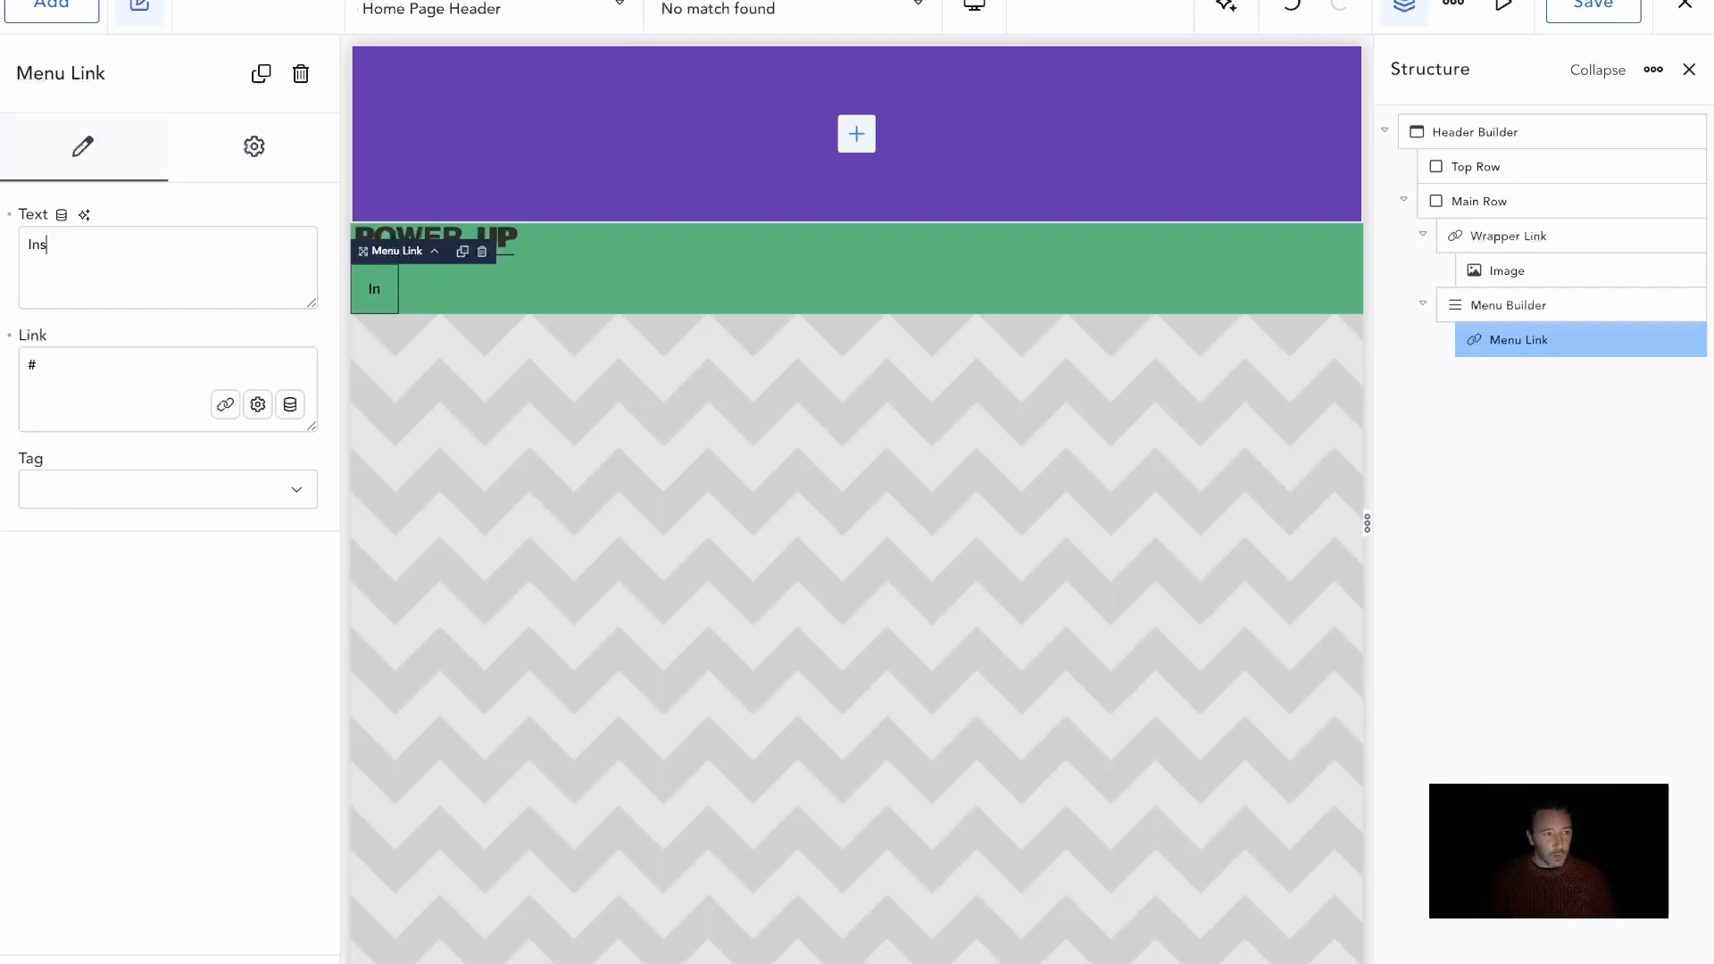
pyautogui.press('BackSpace')
pyautogui.press('BackSpace')
pyautogui.press('BackSpace')
pyautogui.write('lations')
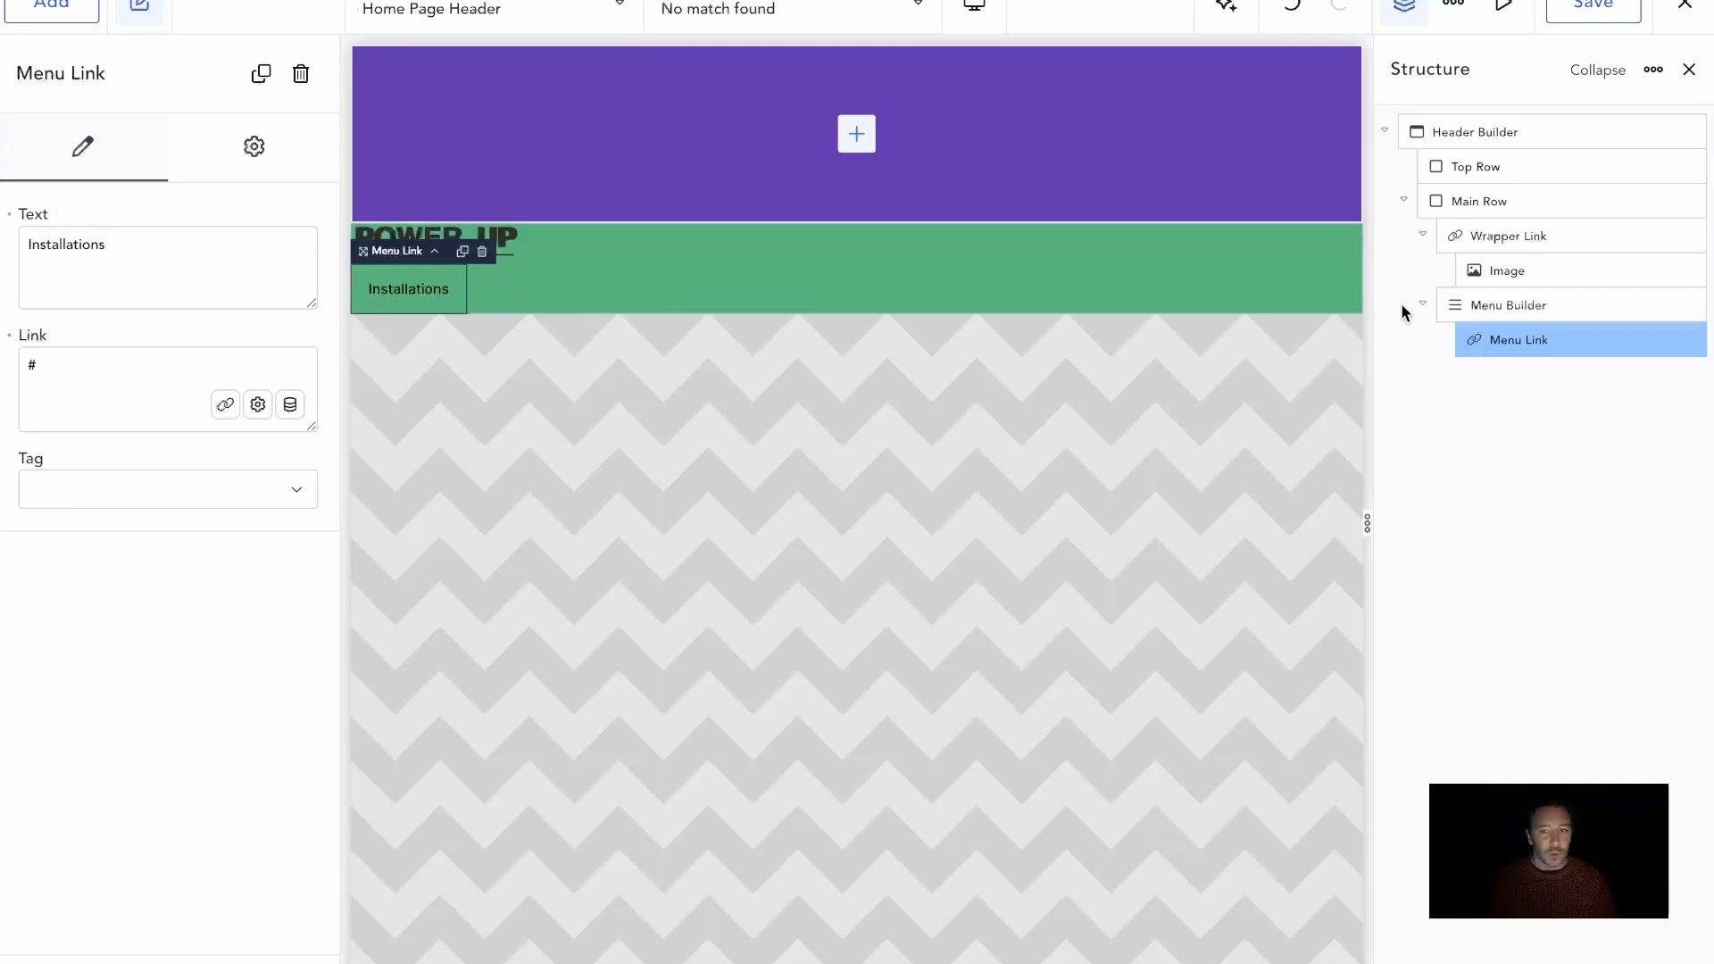
# Duplicate the Installations menu link and change the first copy's text to "Compliance"
pyautogui.click(1654, 339)
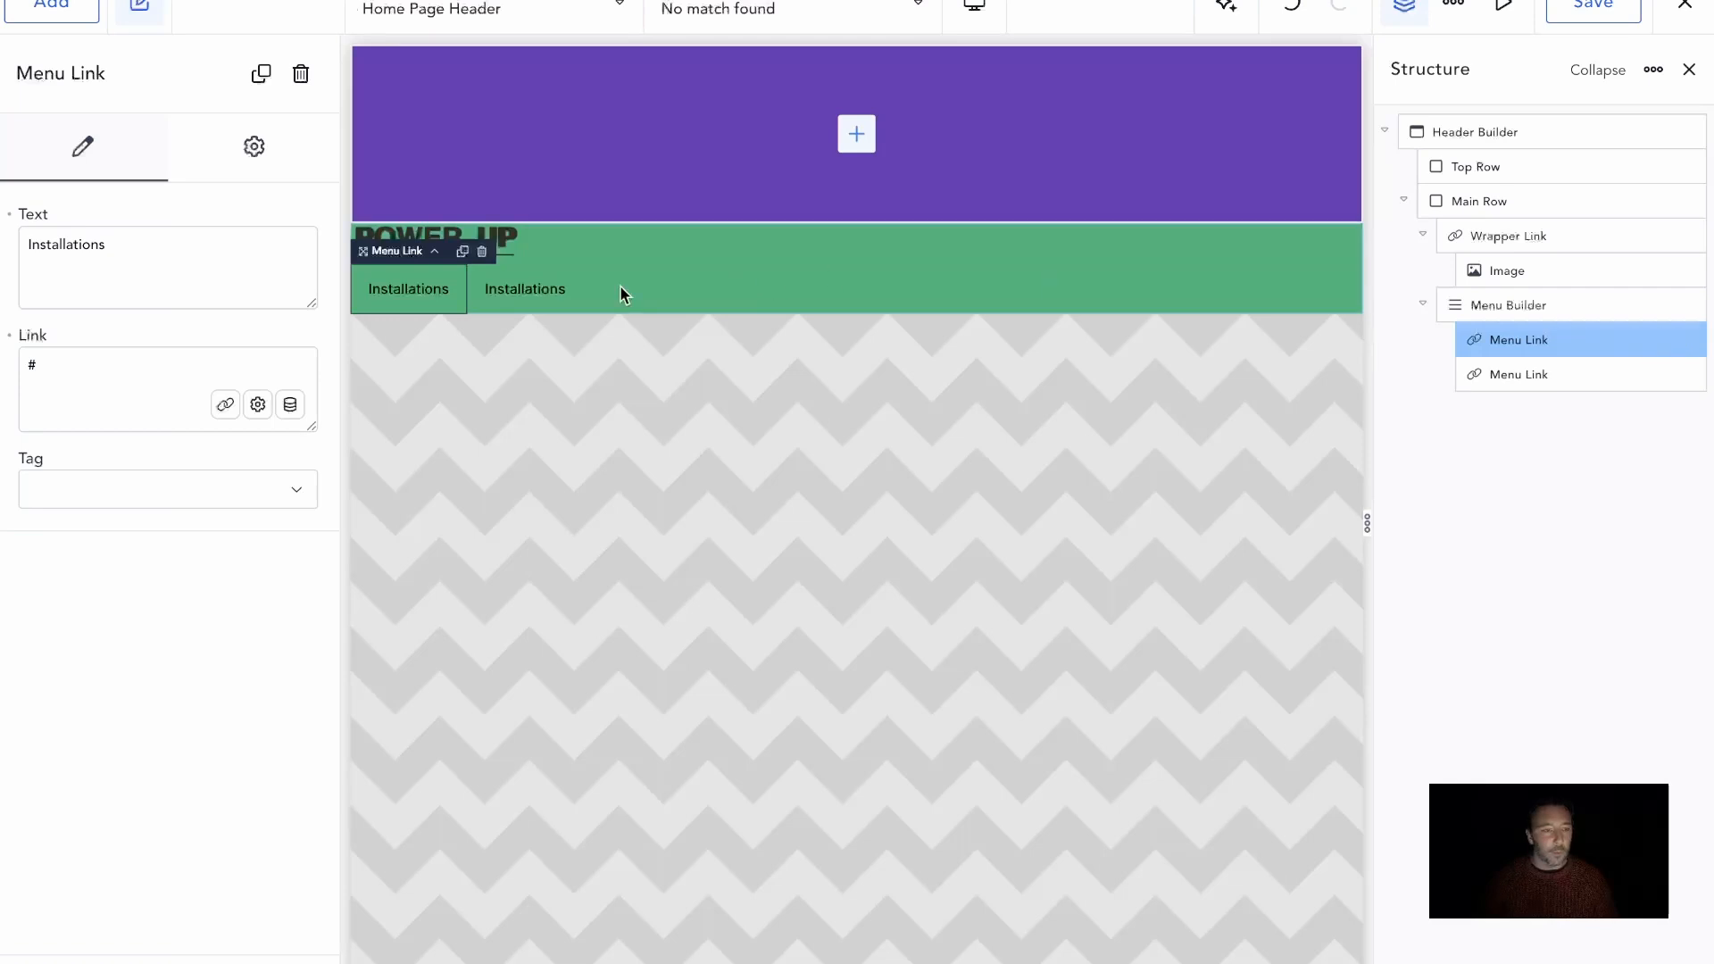
pyautogui.doubleClick(143, 262)
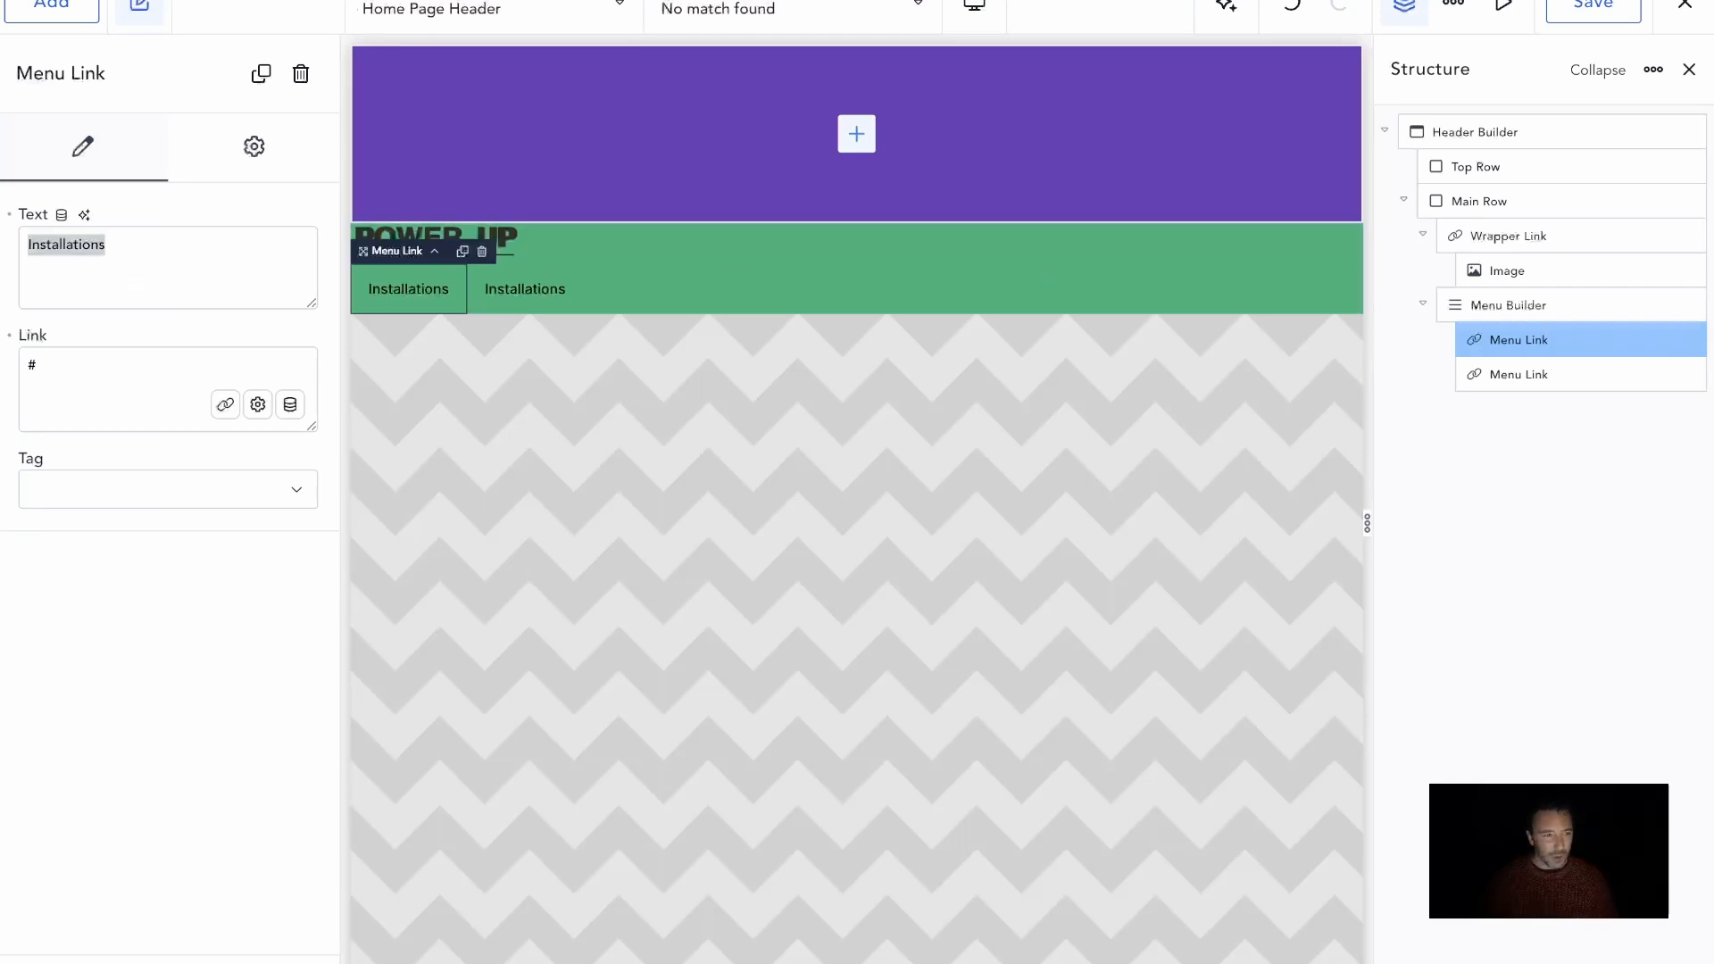
pyautogui.write('Compliance')
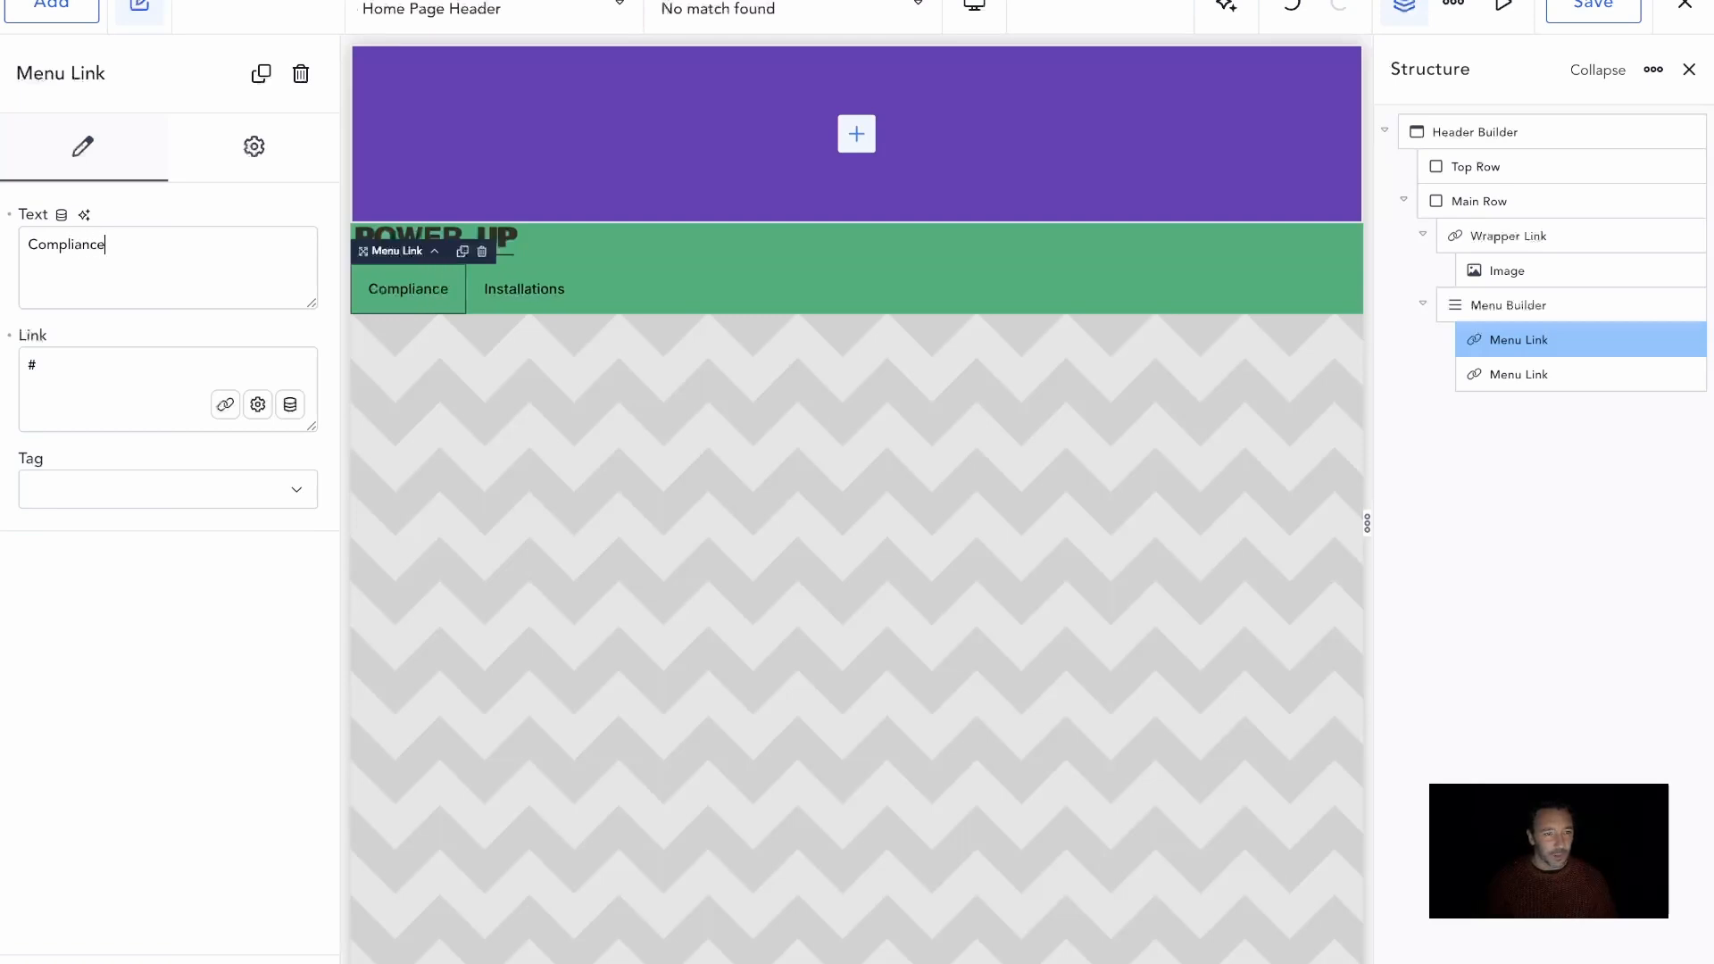
# Duplicate the Installations menu link again and change the last copy's text to "Commercial"
pyautogui.click(1534, 374)
pyautogui.click(1654, 374)
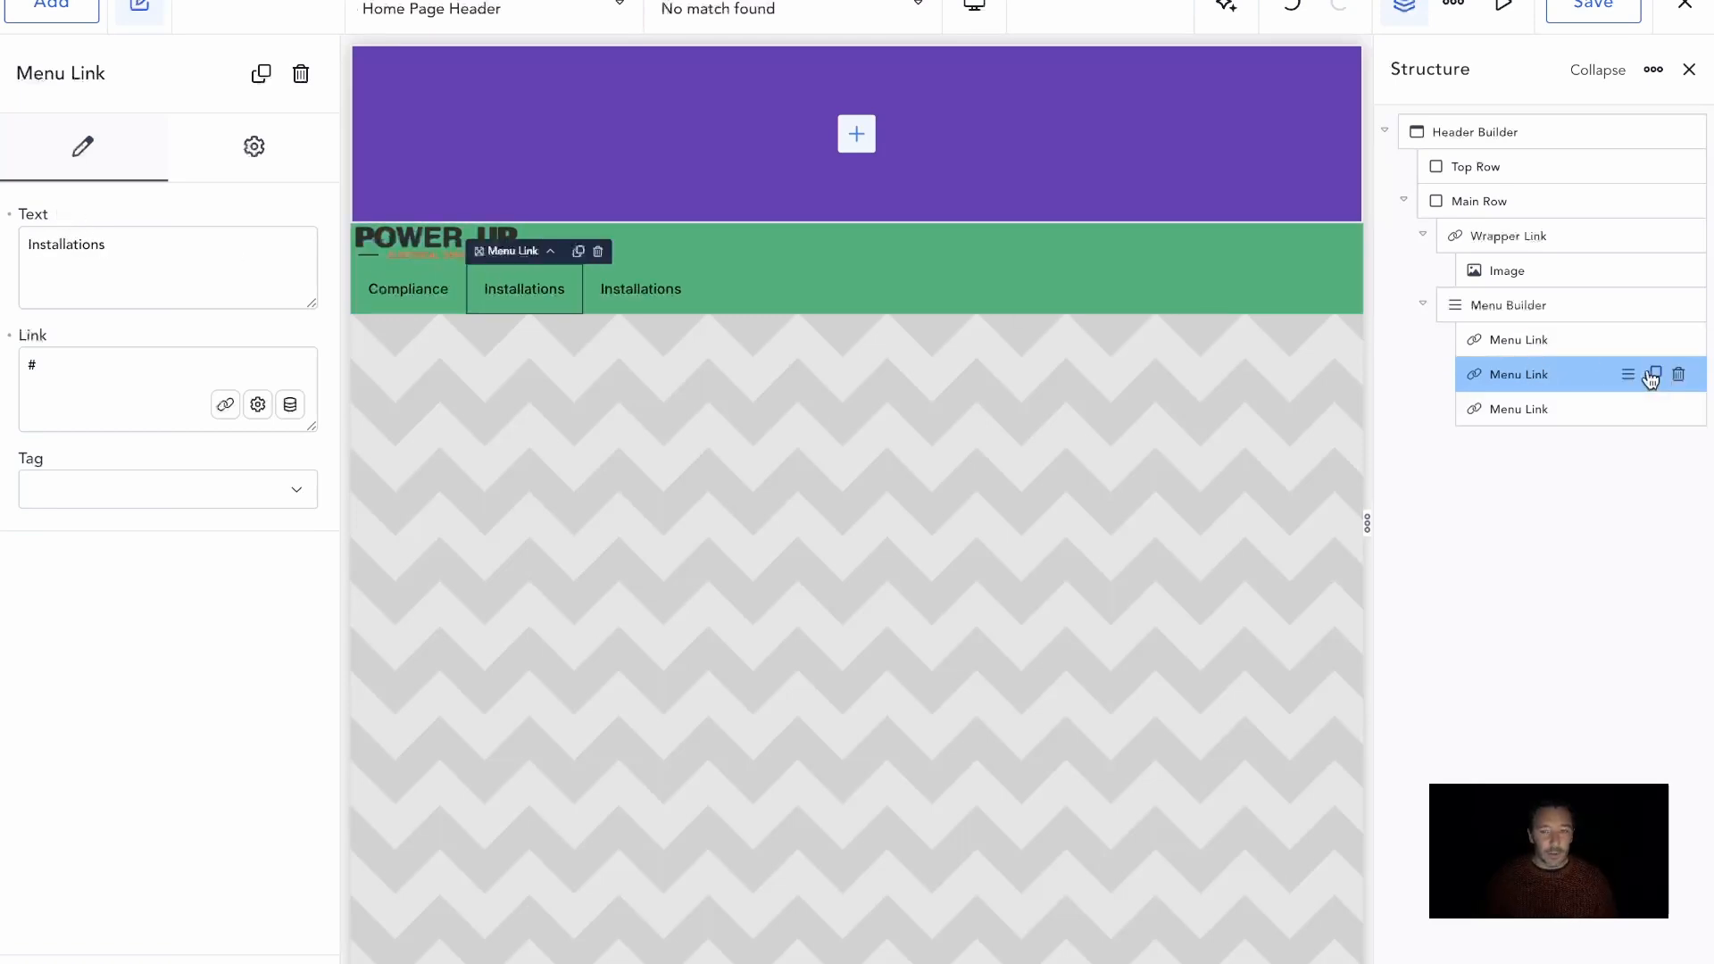
pyautogui.click(591, 287)
pyautogui.doubleClick(135, 238)
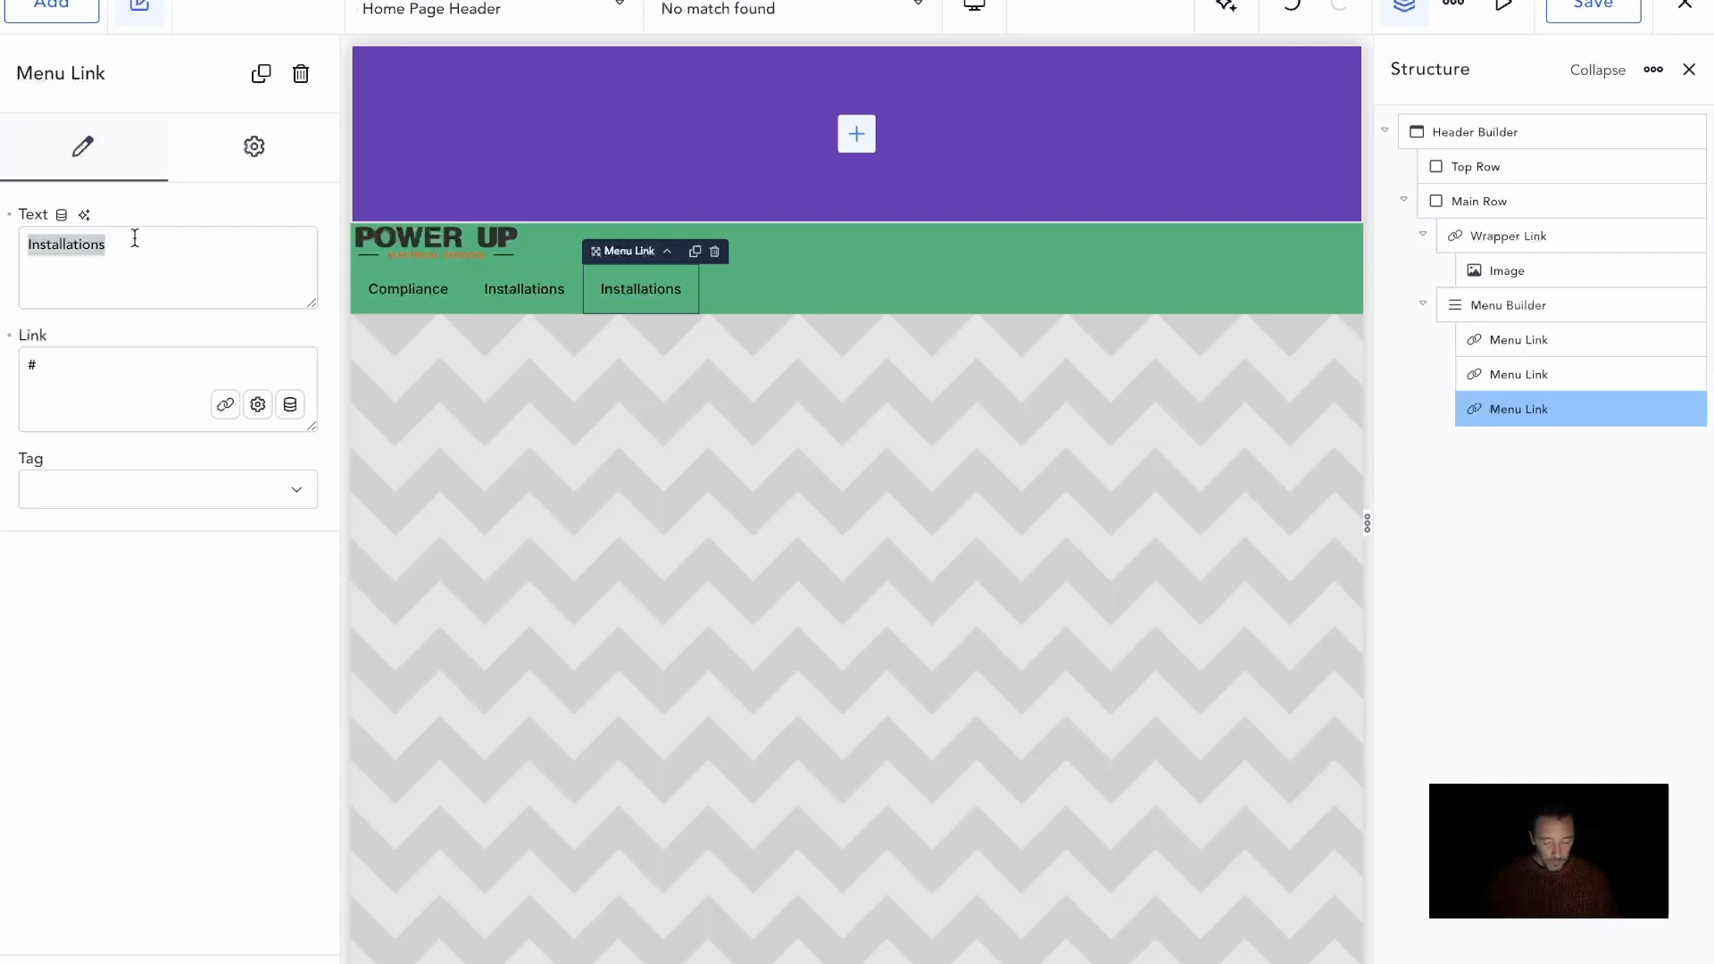
pyautogui.write('Comemr')
pyautogui.press('BackSpace')
pyautogui.press('BackSpace')
pyautogui.press('BackSpace')
pyautogui.write('mercial')
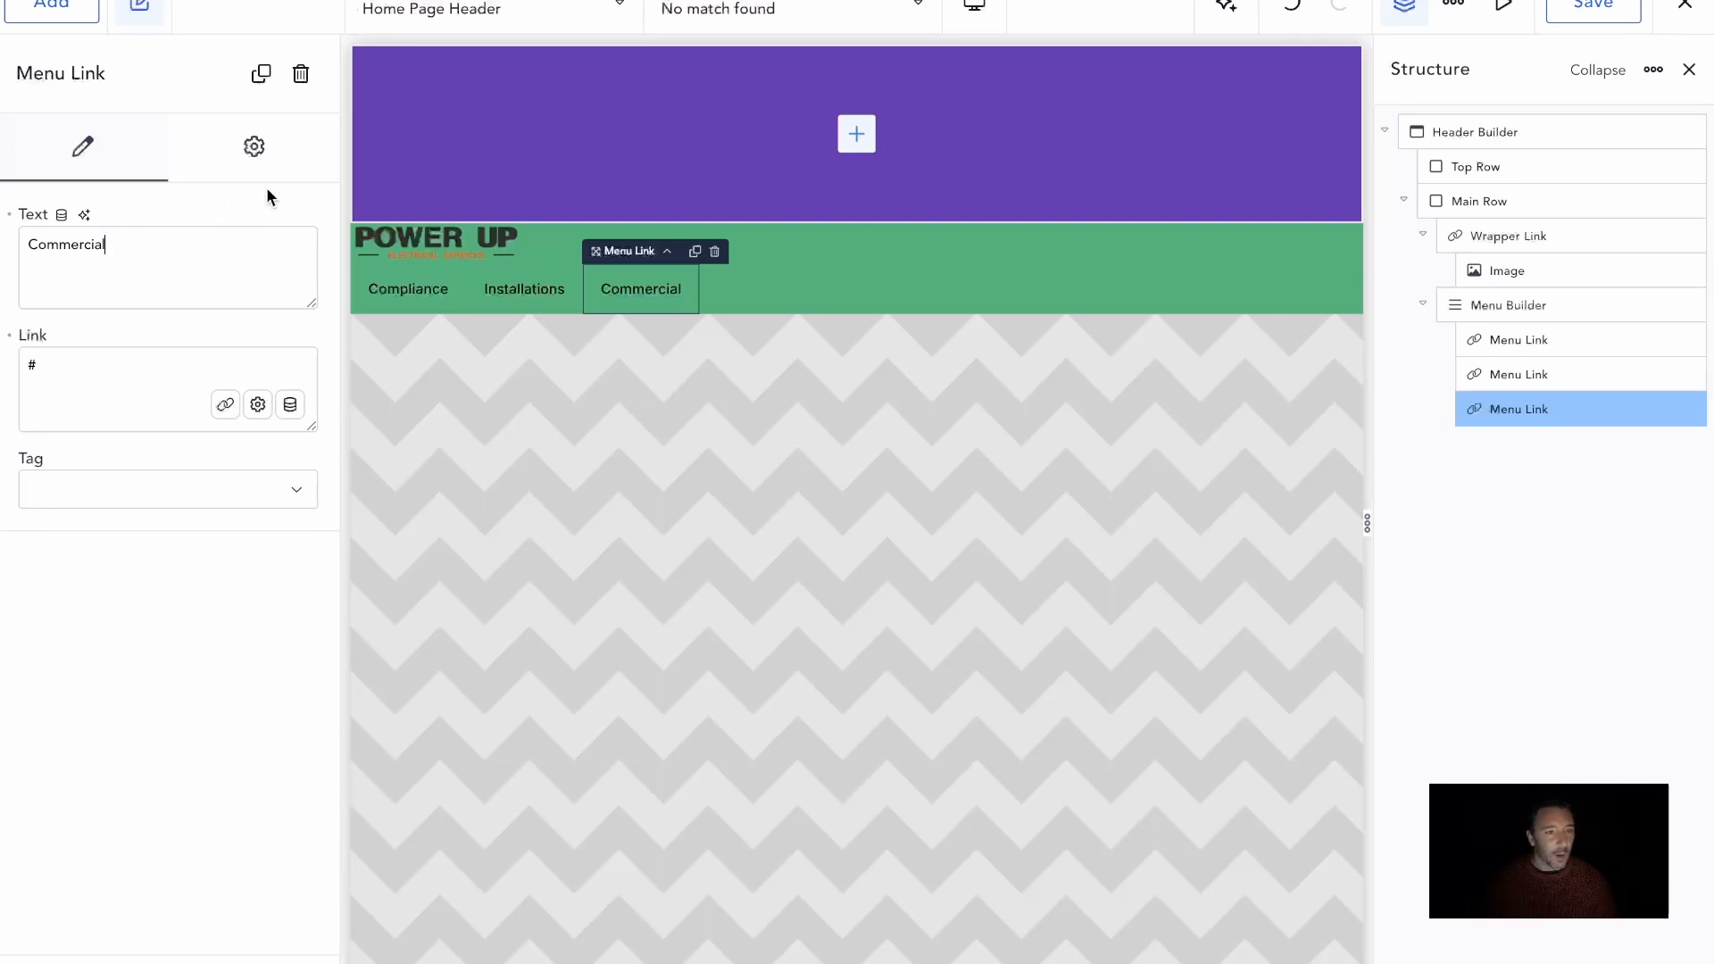
# Add a Menu Button to the Menu Builder after the three links and give it the Secondary style
pyautogui.click(1495, 307)
pyautogui.click(183, 442)
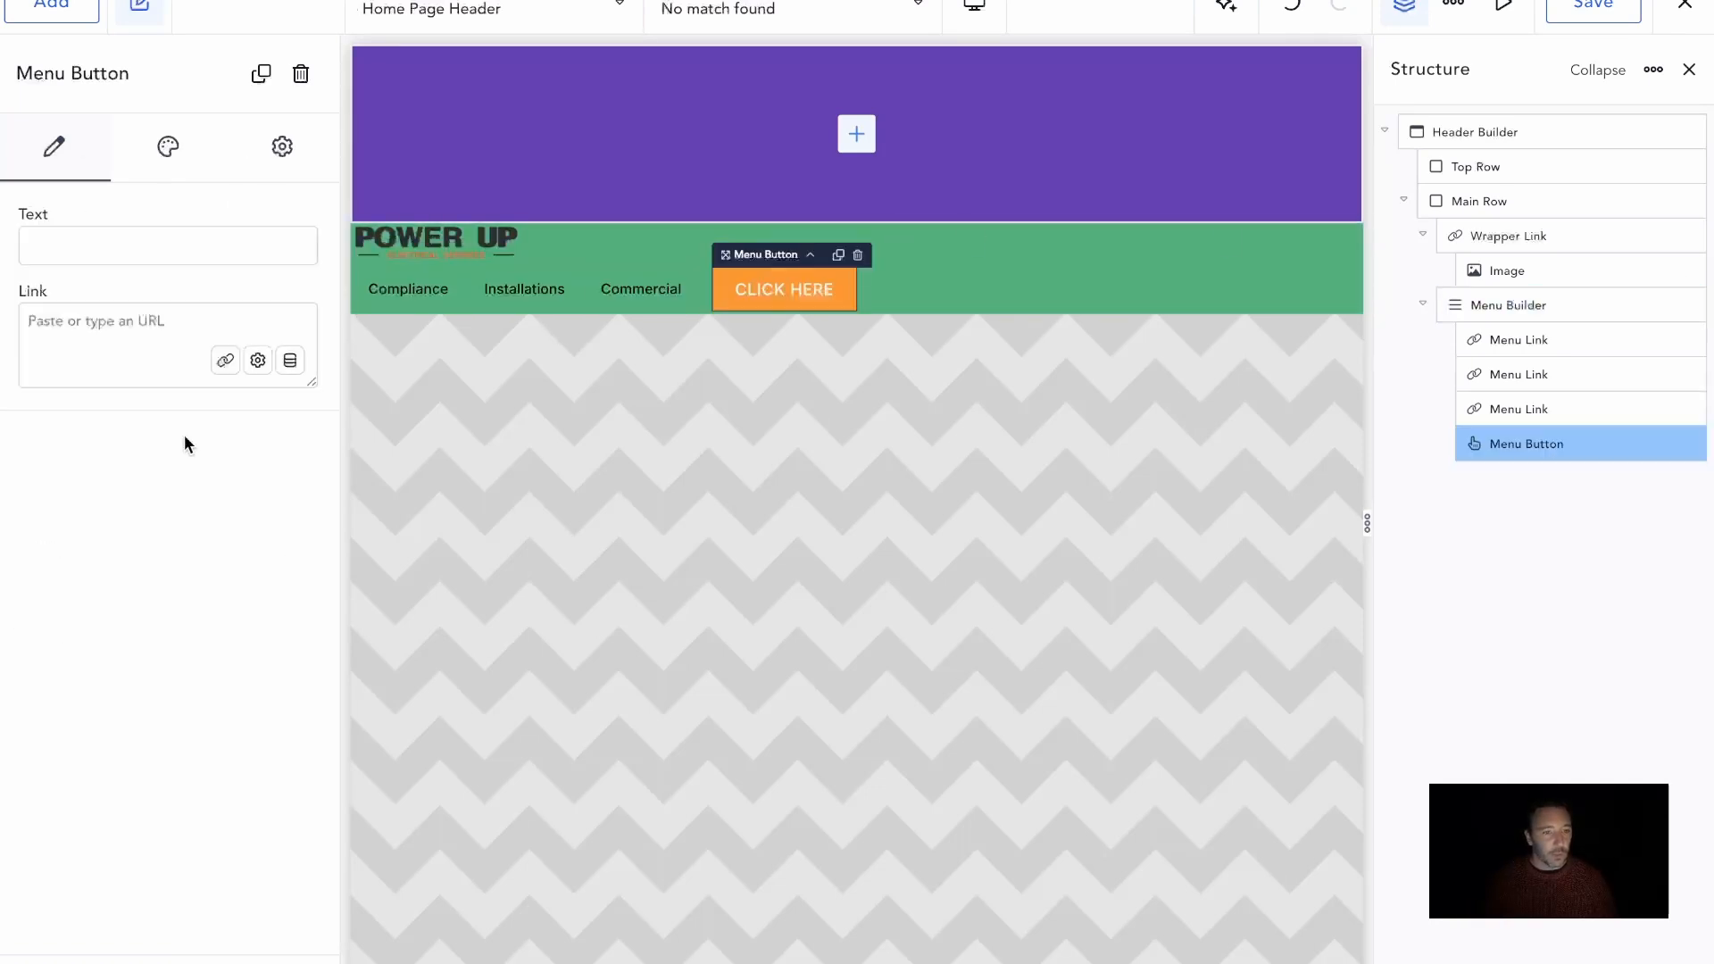
pyautogui.click(175, 163)
pyautogui.click(197, 217)
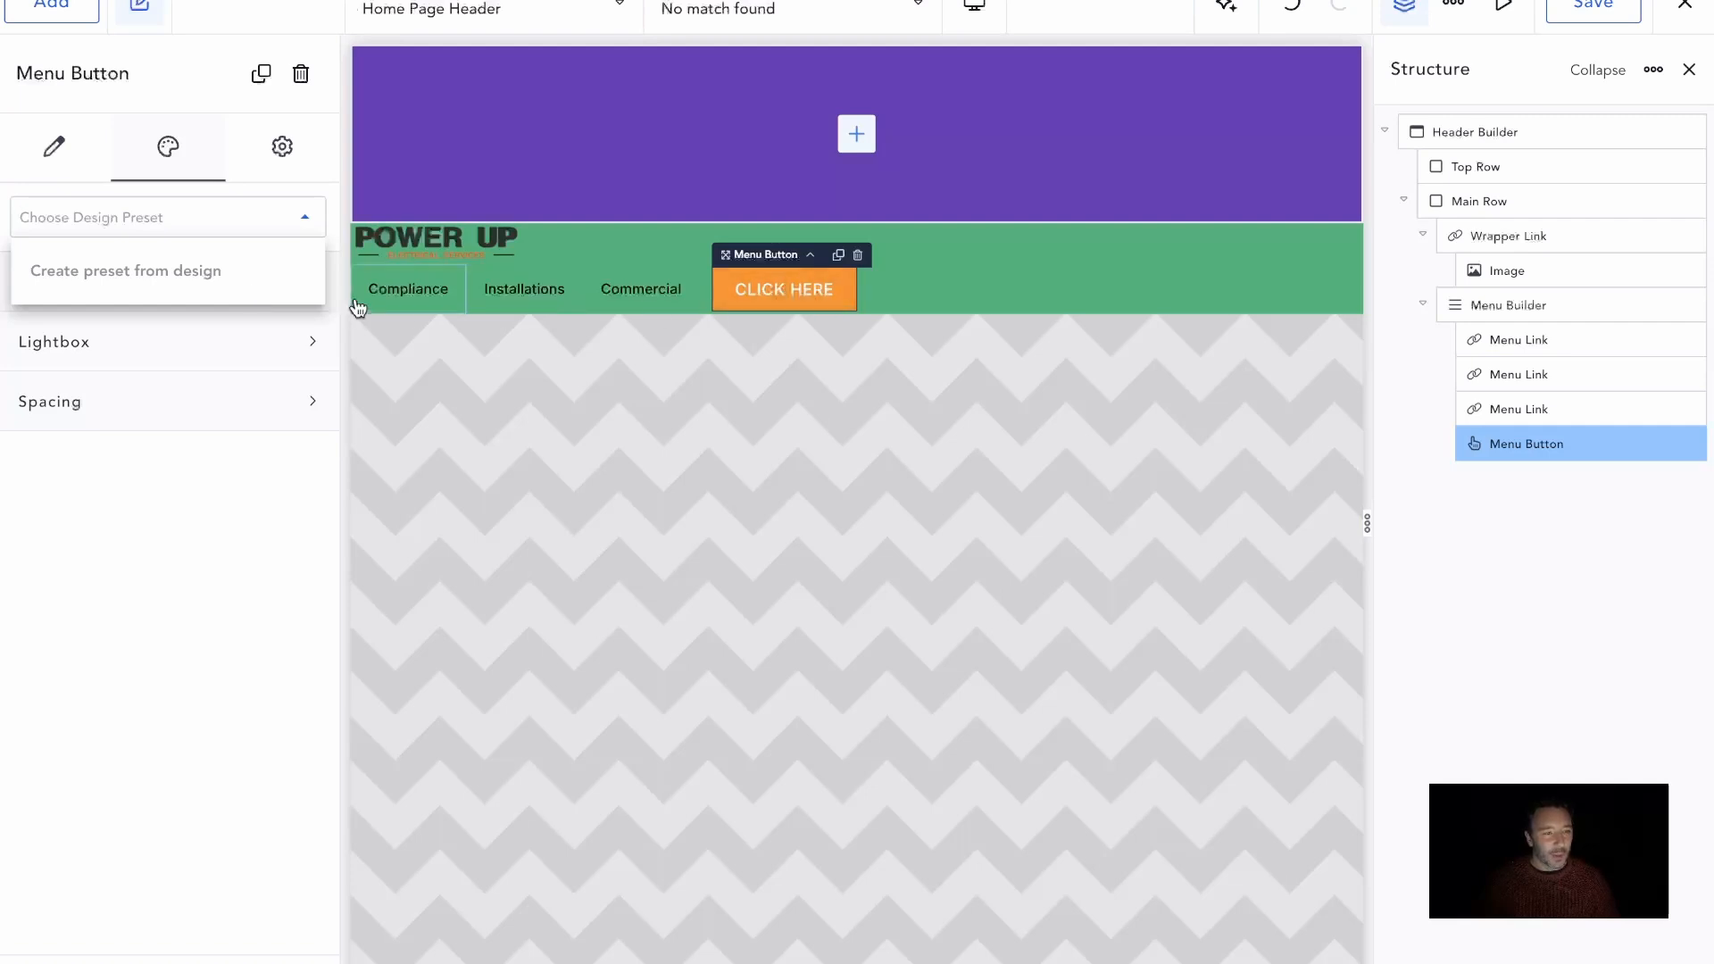
pyautogui.click(130, 361)
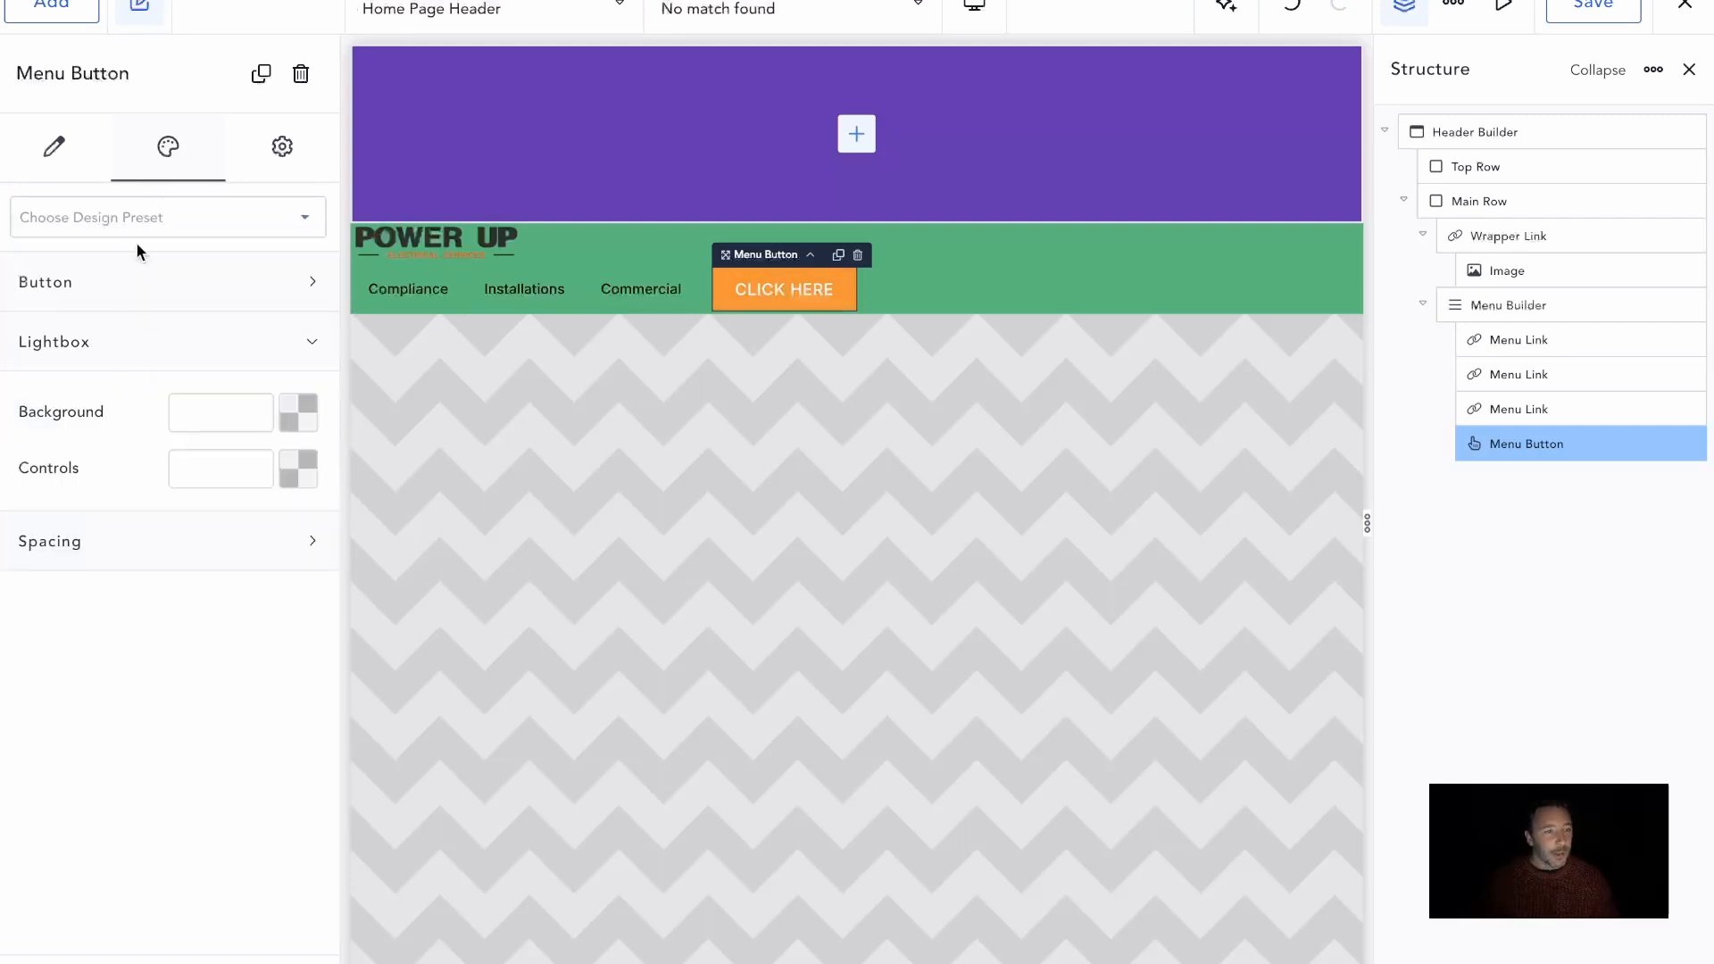
pyautogui.click(141, 292)
pyautogui.click(138, 379)
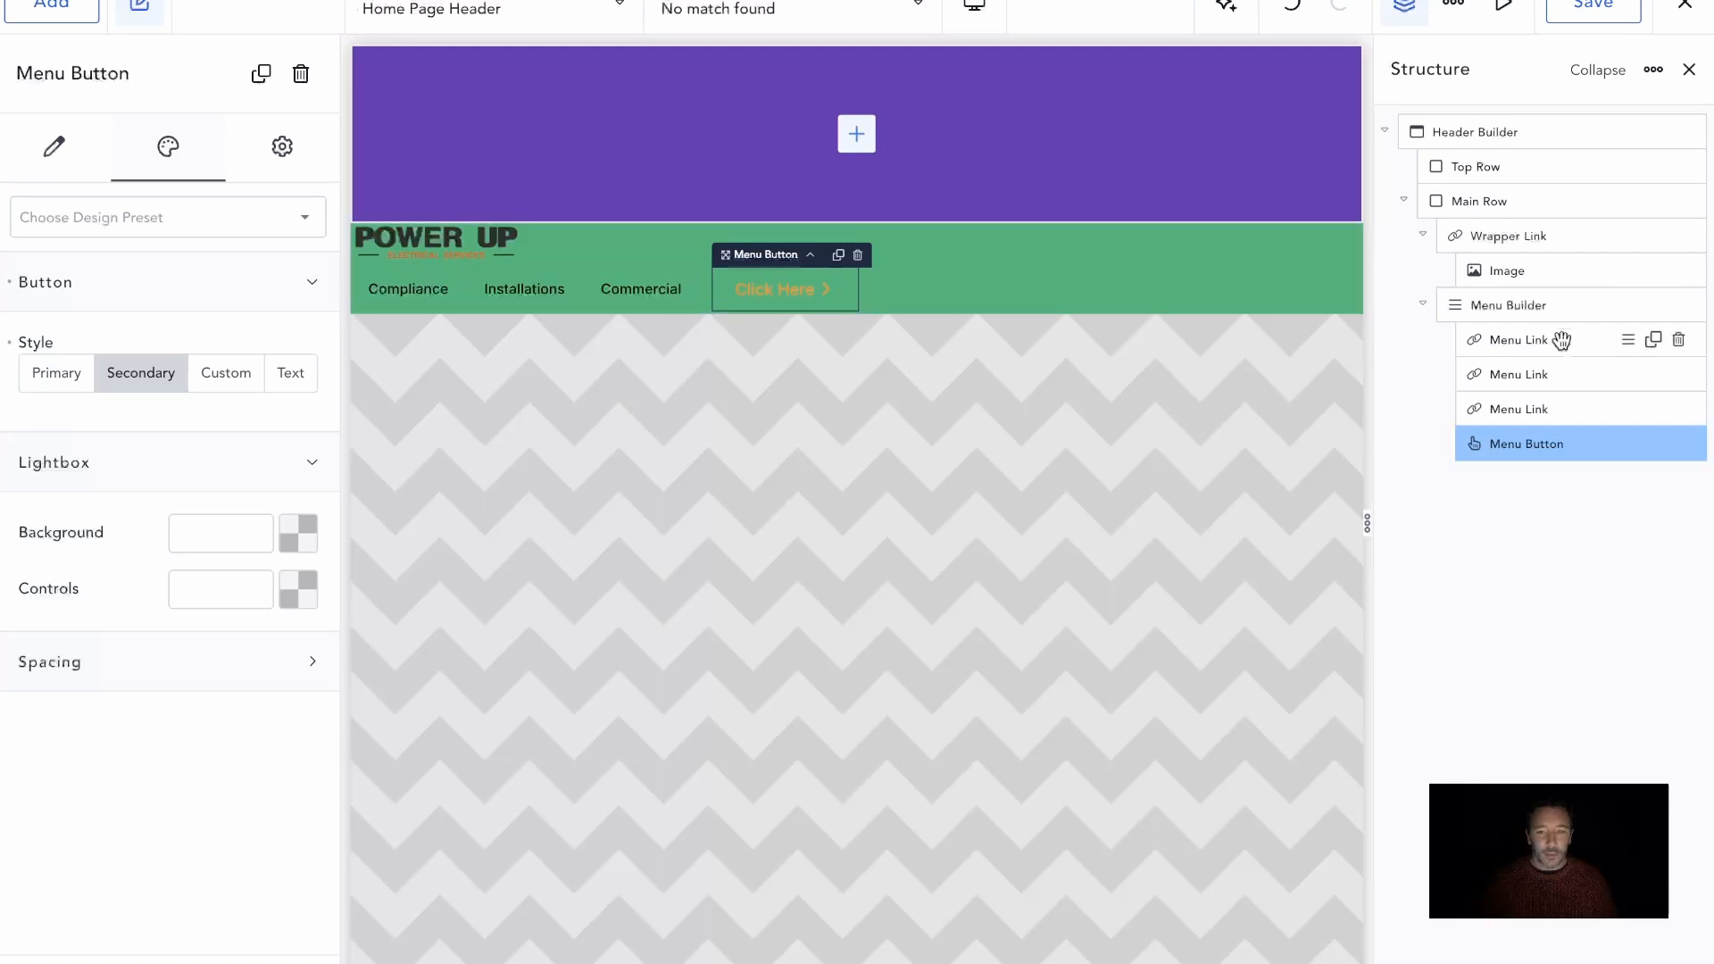
pyautogui.click(1525, 310)
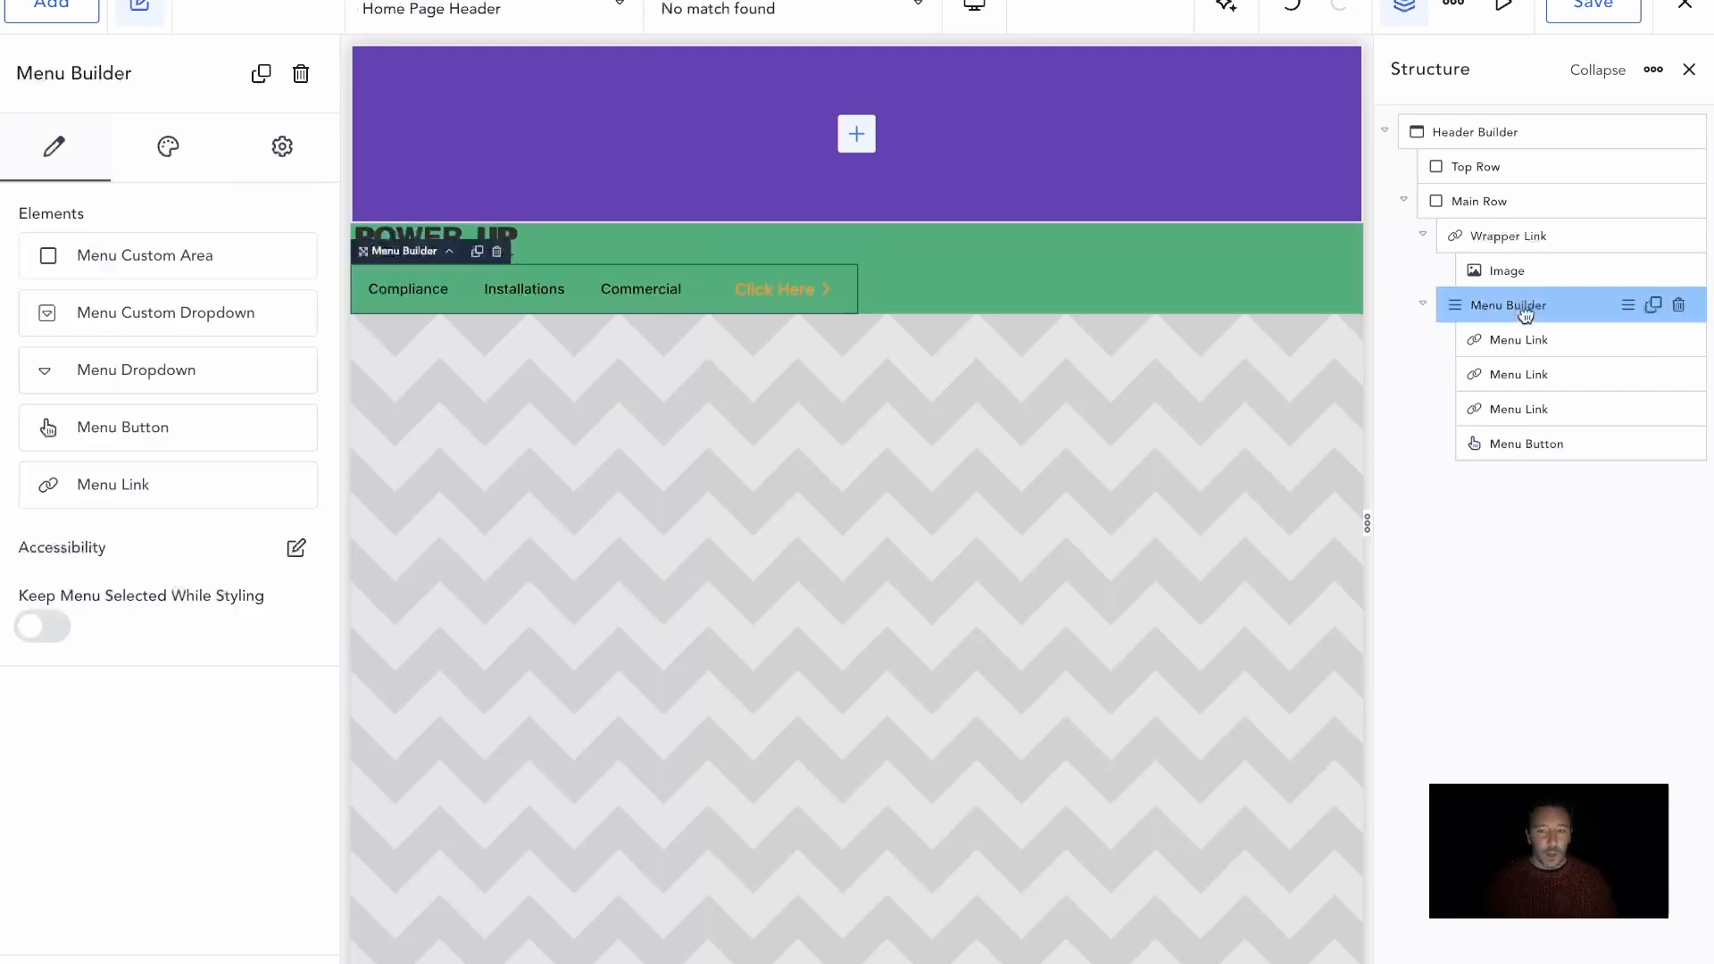
pyautogui.click(184, 174)
pyautogui.click(200, 300)
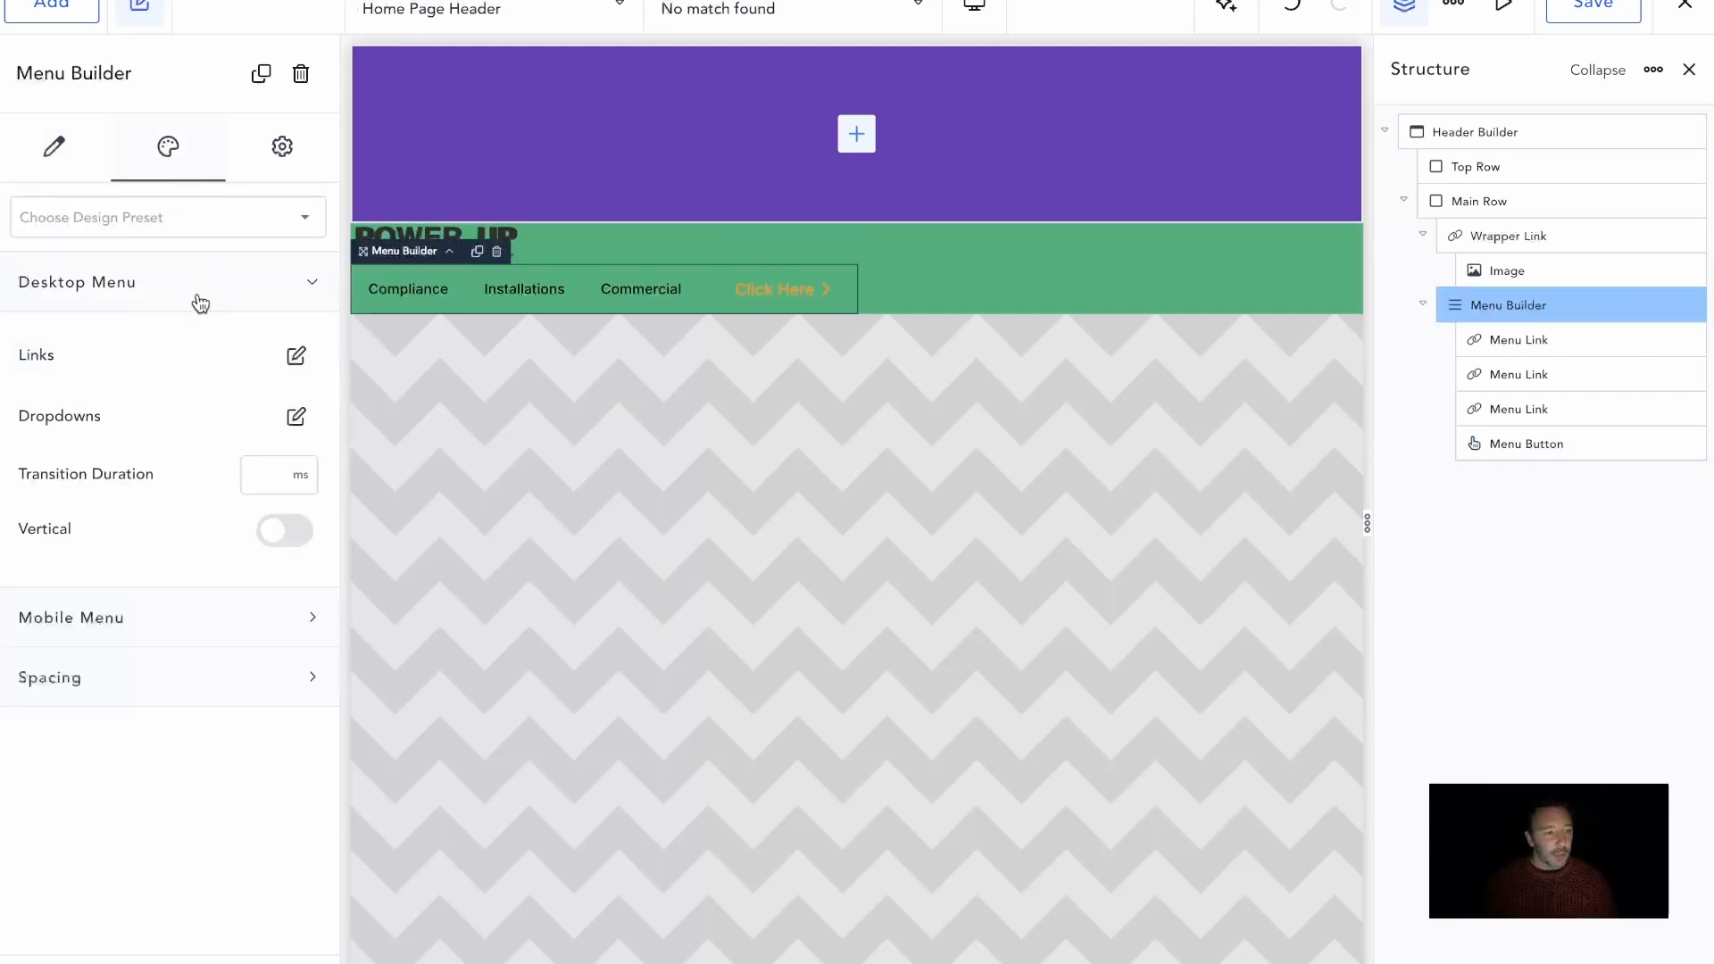
pyautogui.click(296, 359)
pyautogui.click(302, 466)
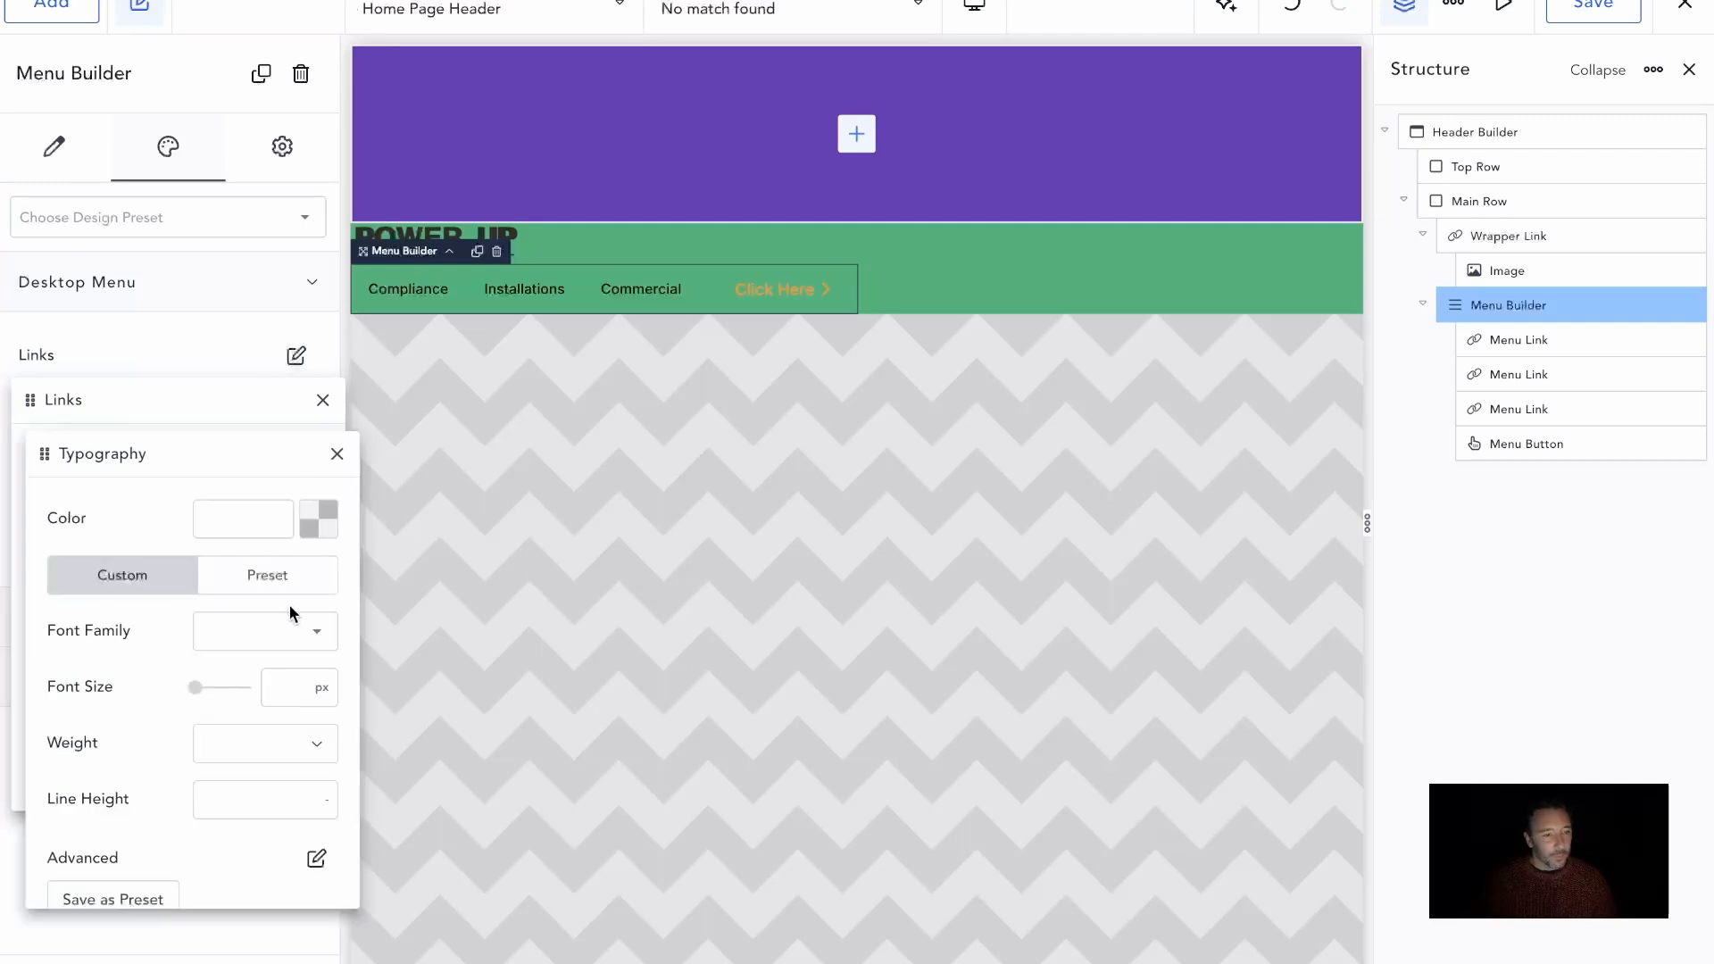
pyautogui.click(332, 532)
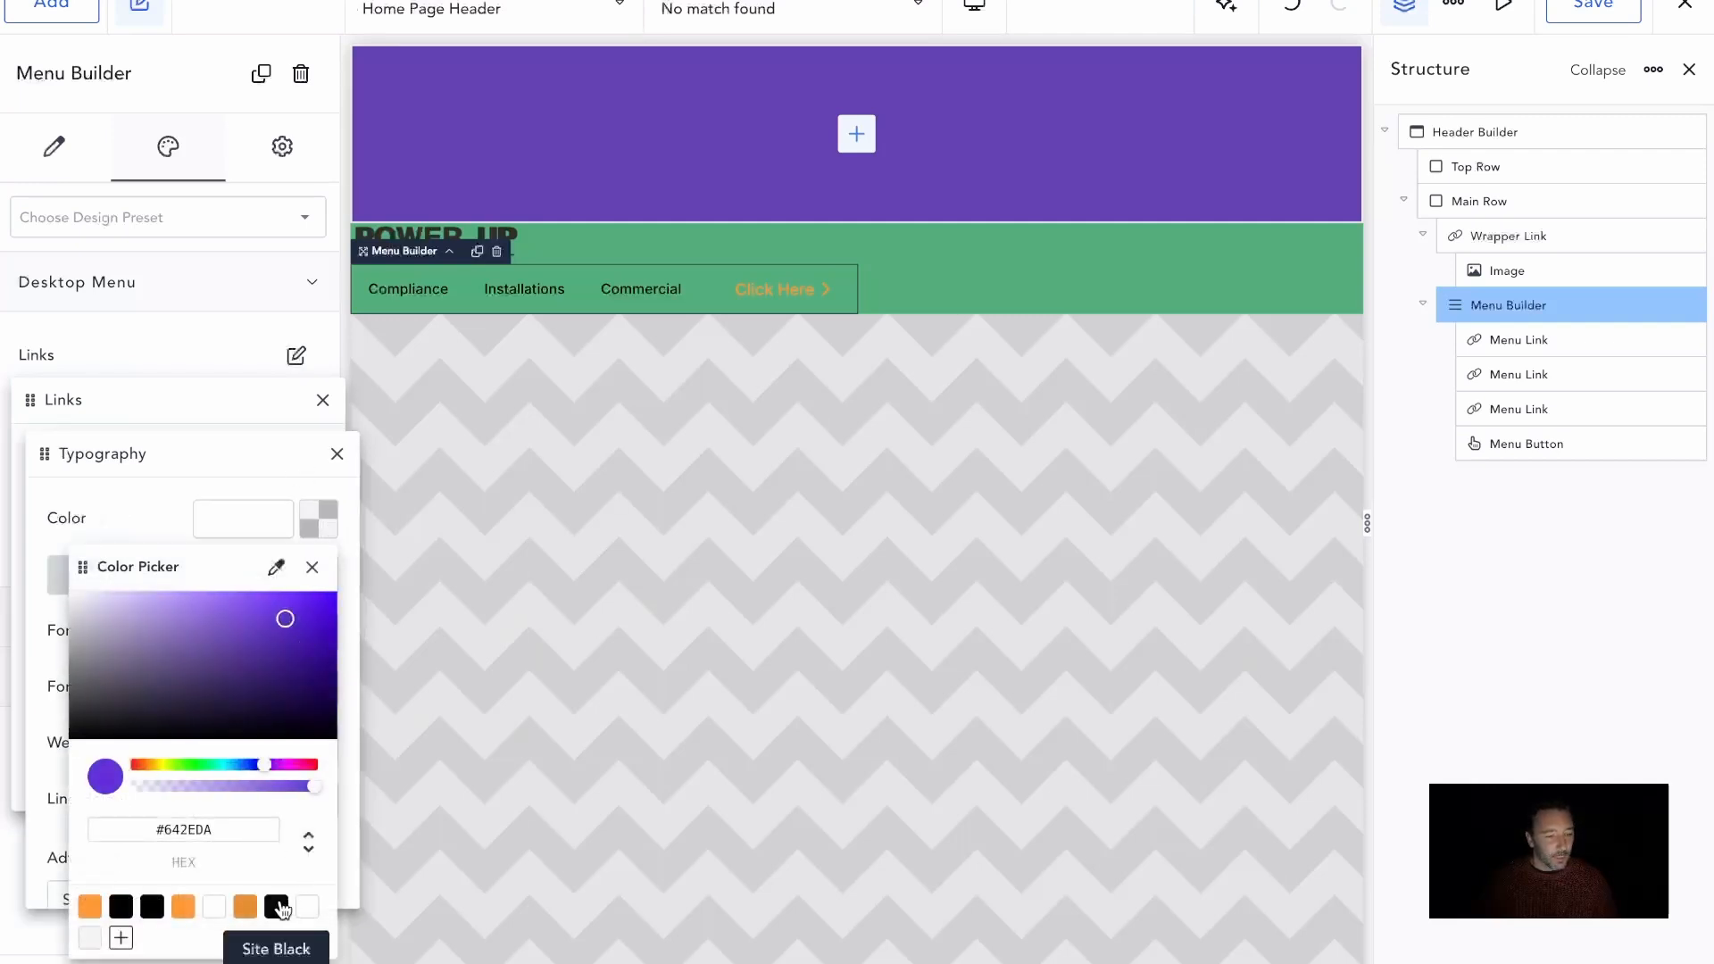
pyautogui.click(276, 906)
pyautogui.click(168, 530)
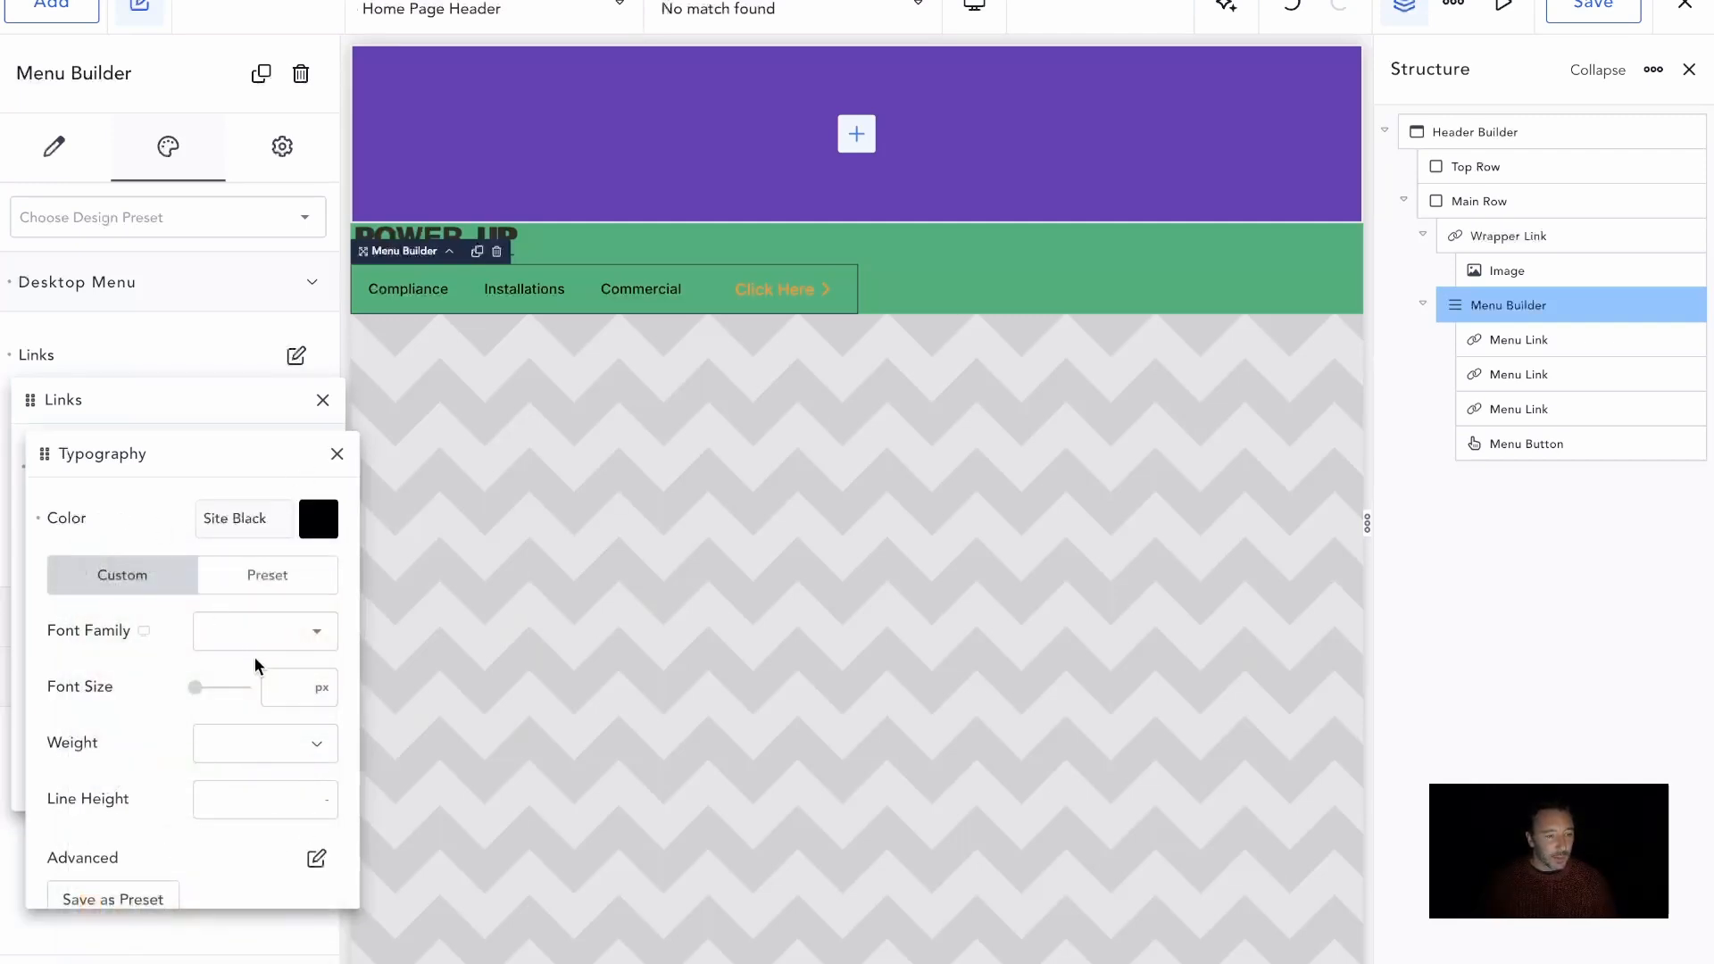
pyautogui.click(316, 858)
pyautogui.click(206, 802)
pyautogui.click(199, 409)
pyautogui.click(202, 316)
pyautogui.click(214, 284)
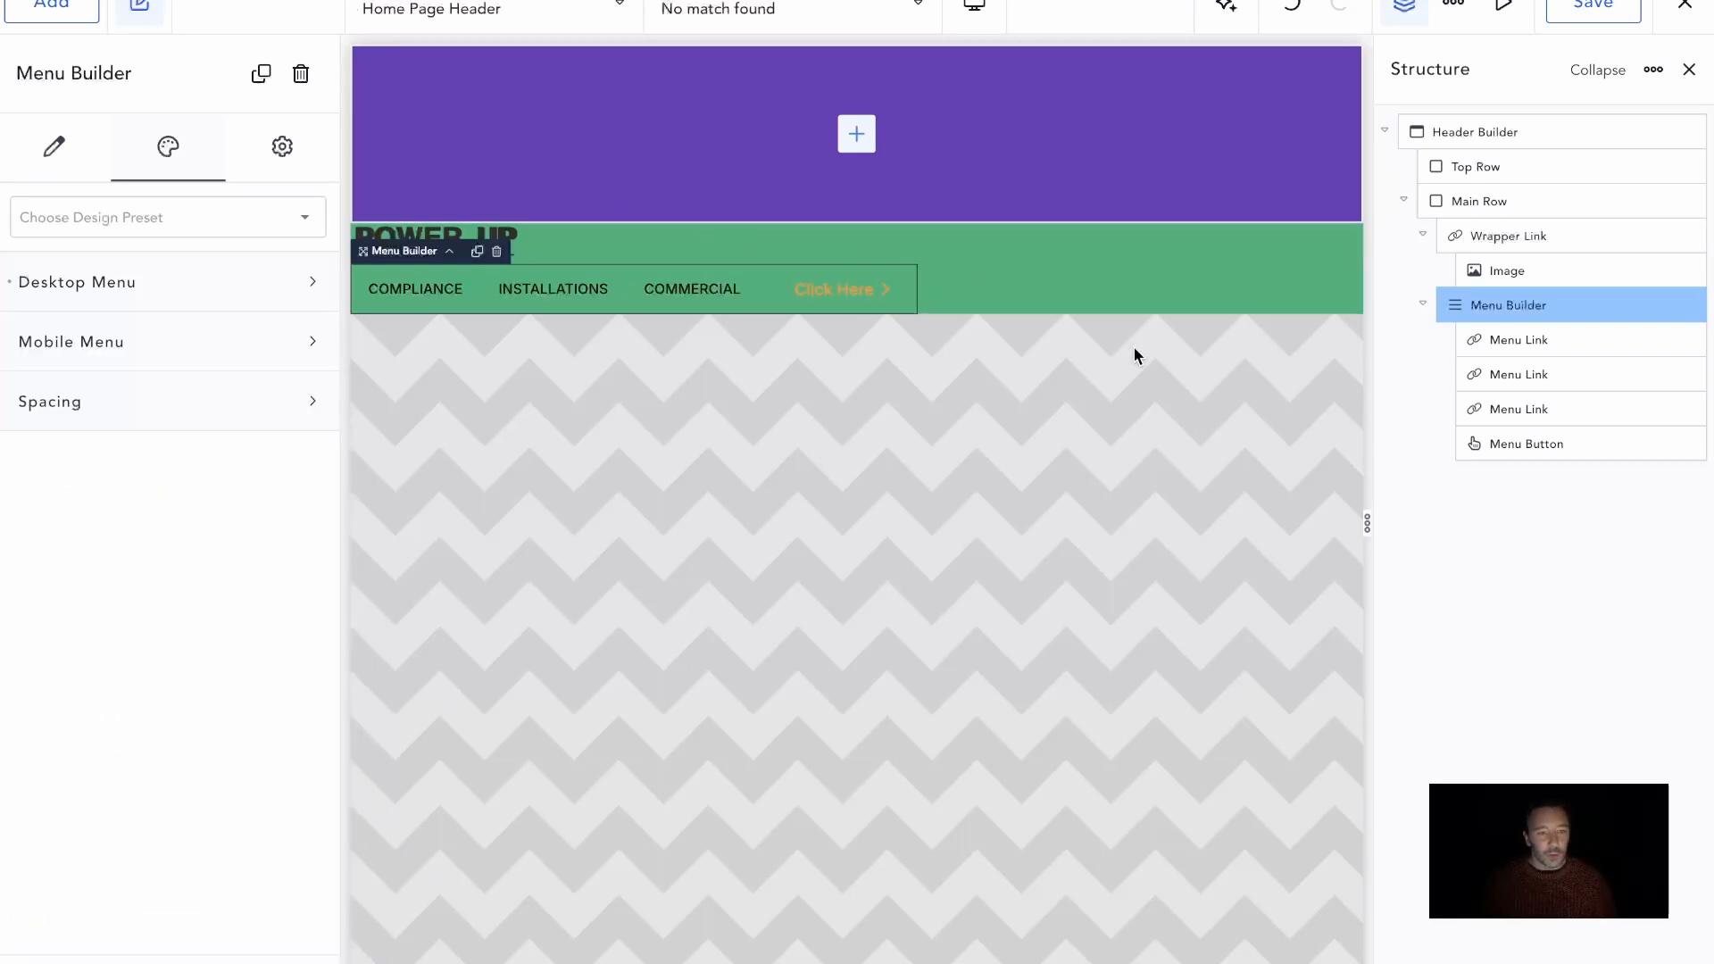
# Lay out the Main Row horizontally with Space Between alignment and its contents vertically centred
pyautogui.click(1507, 199)
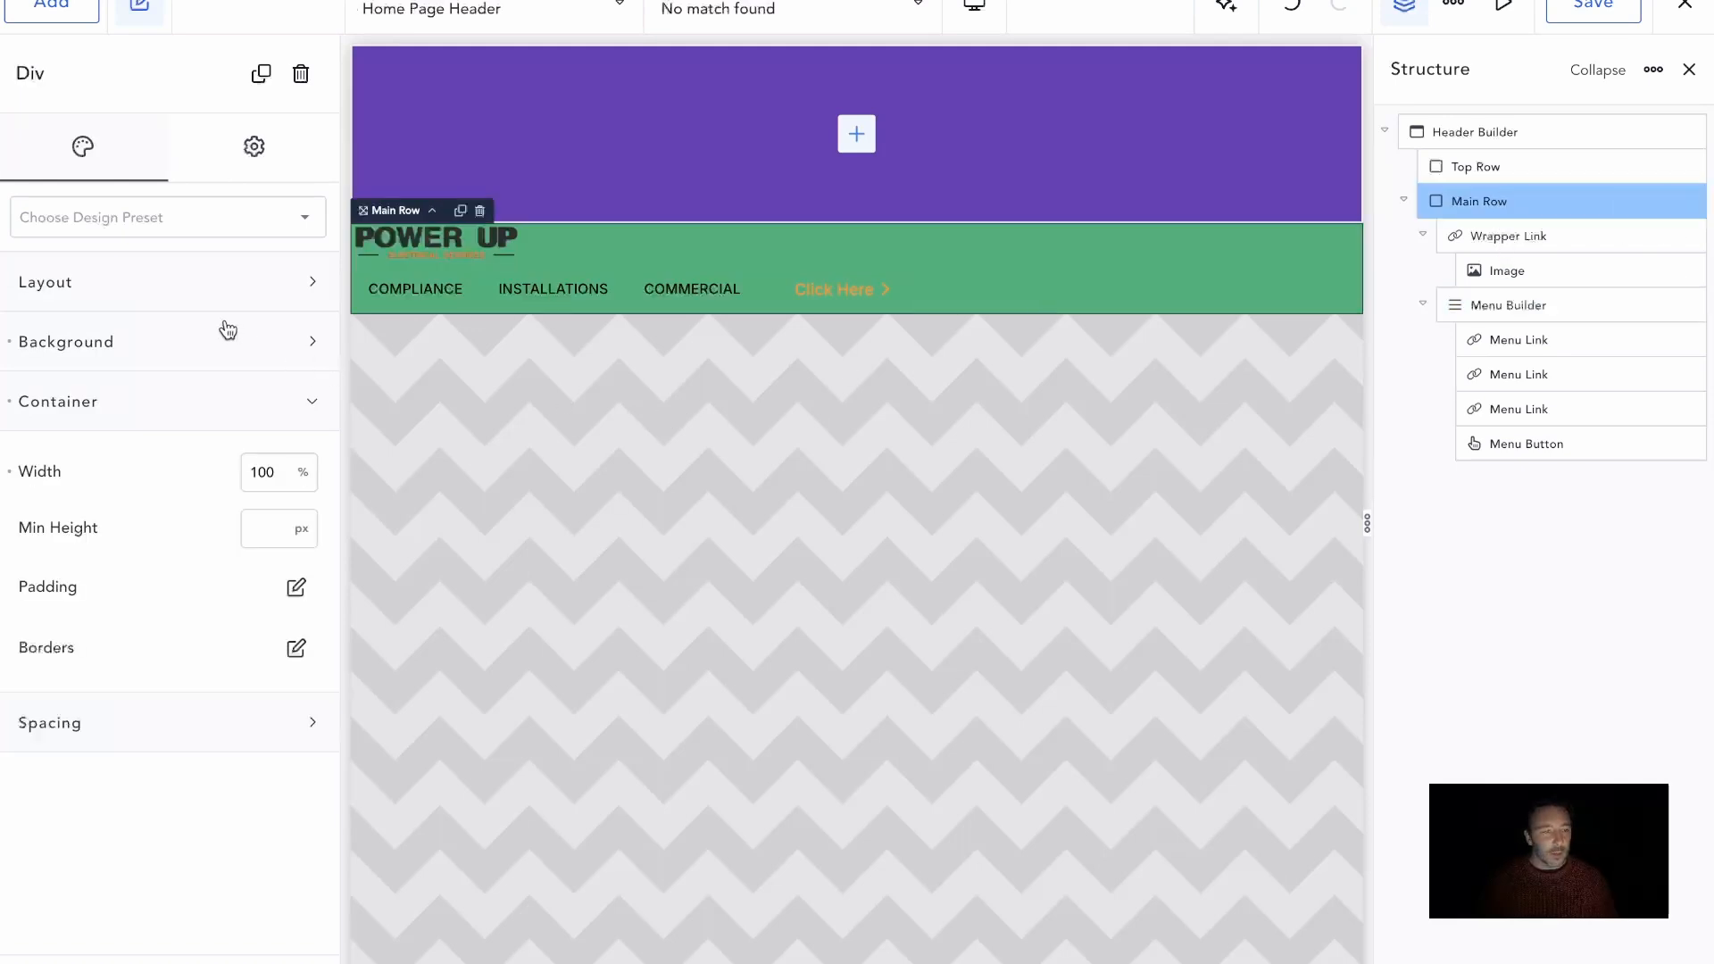
pyautogui.click(184, 295)
pyautogui.click(225, 357)
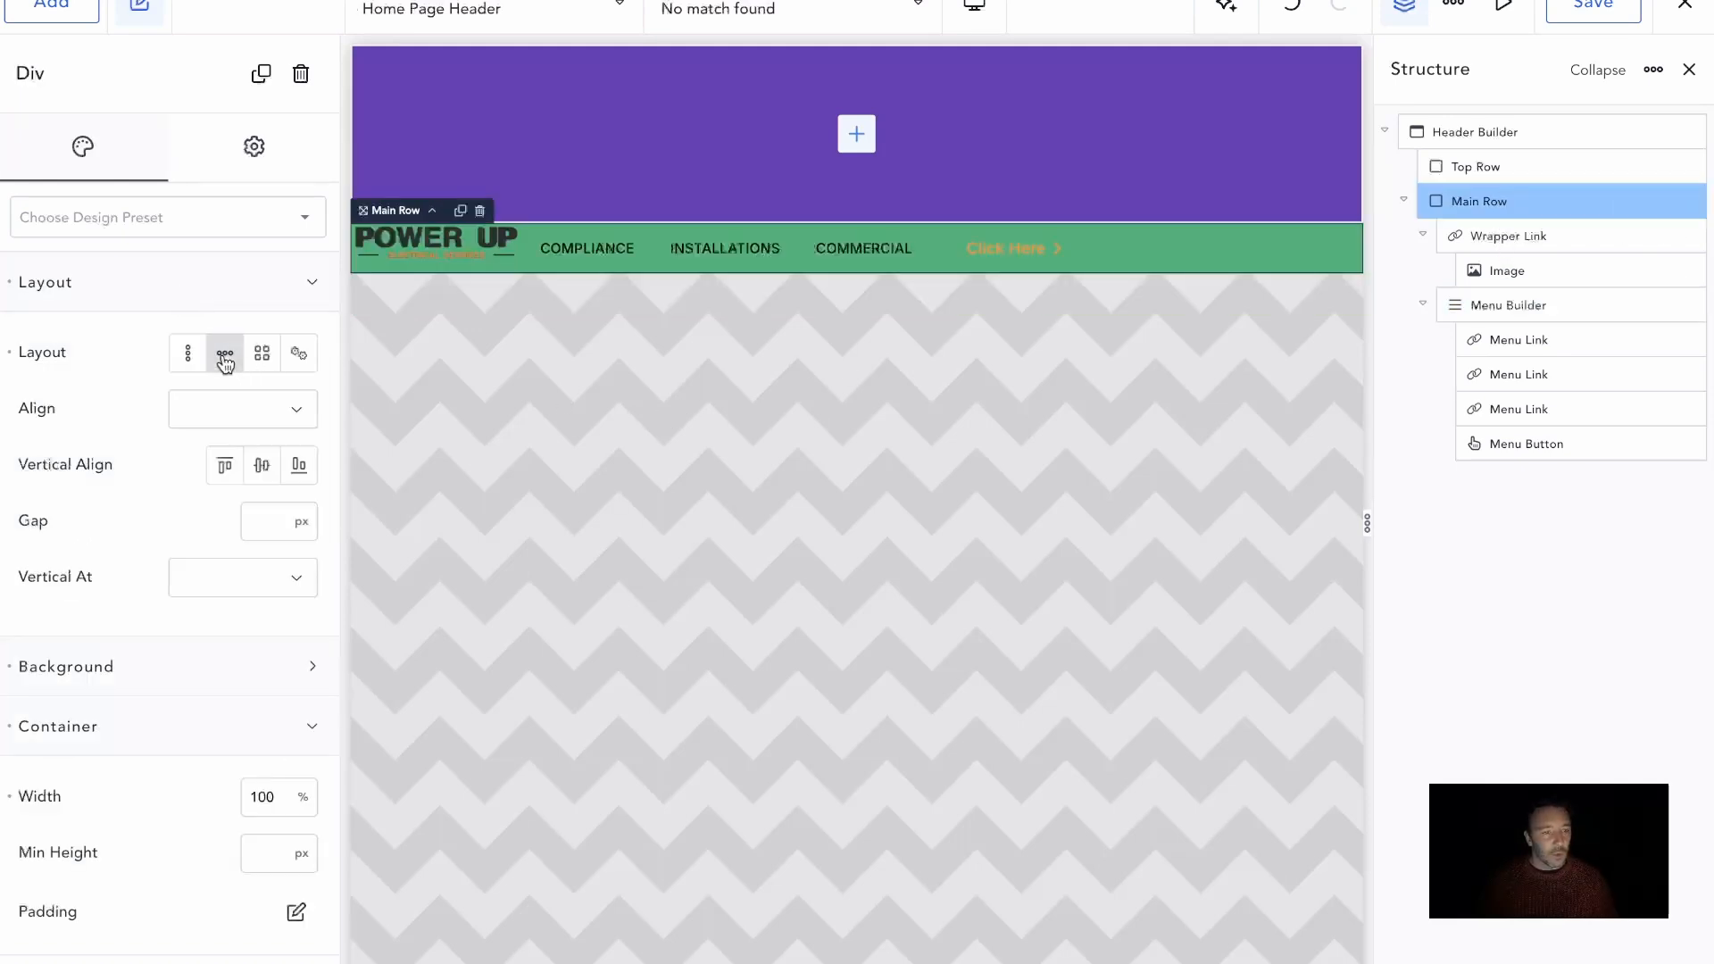
pyautogui.click(247, 430)
pyautogui.click(248, 613)
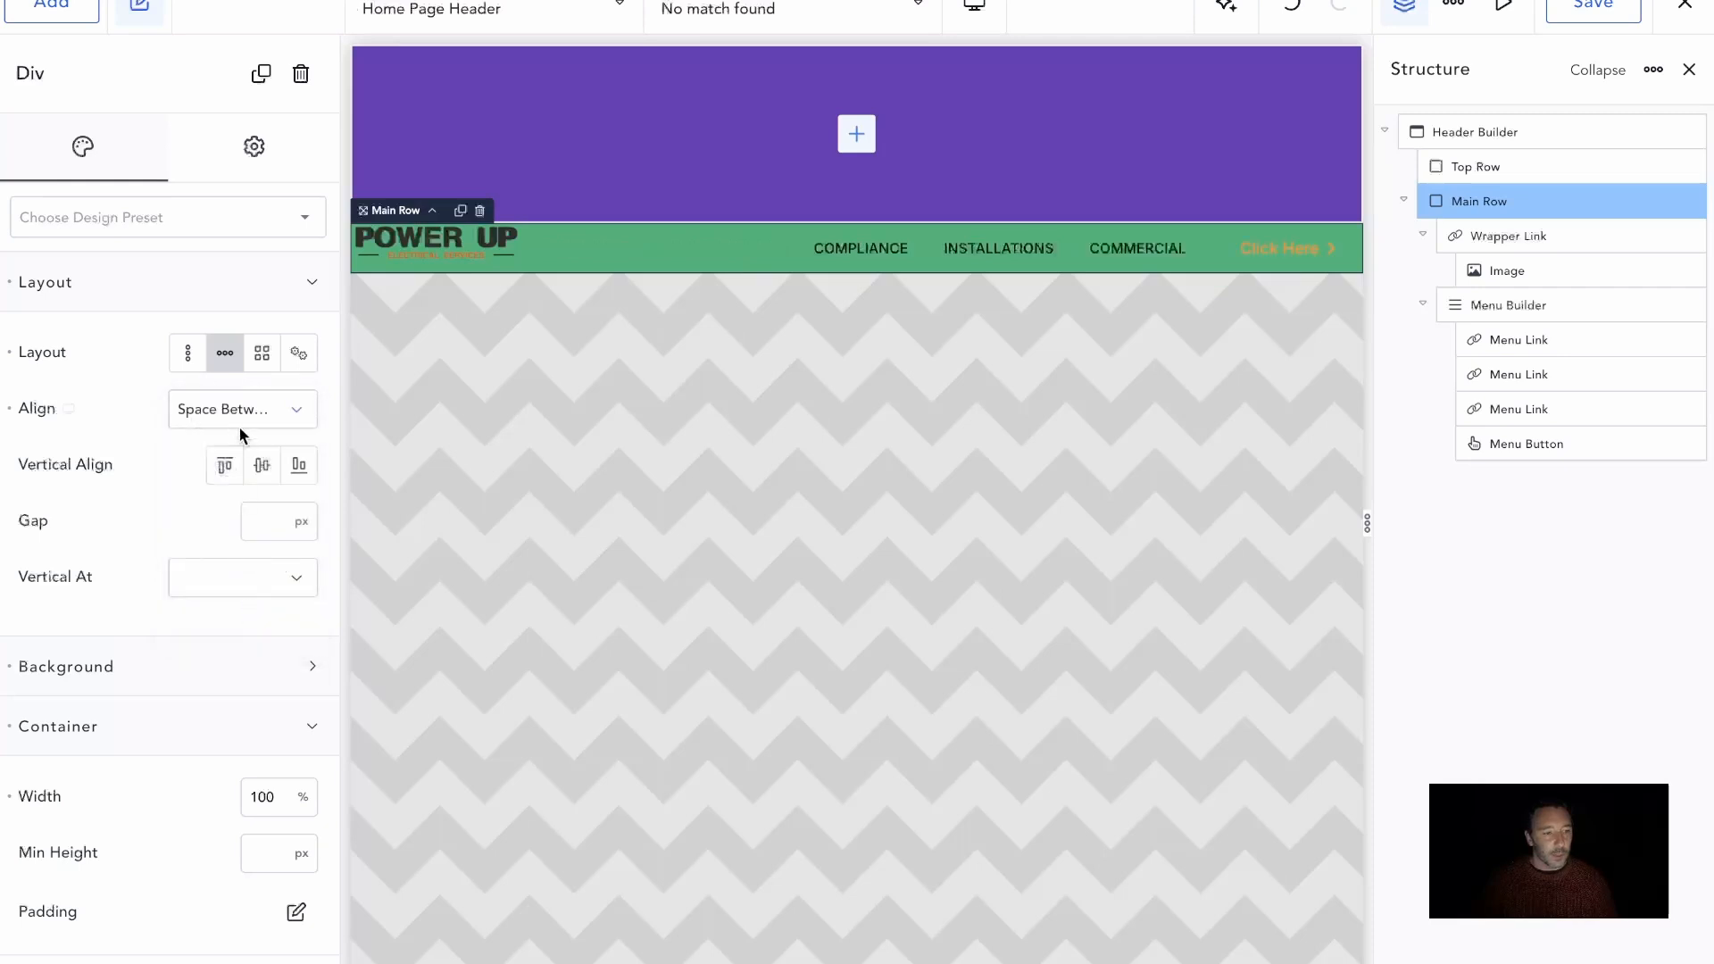
pyautogui.click(262, 466)
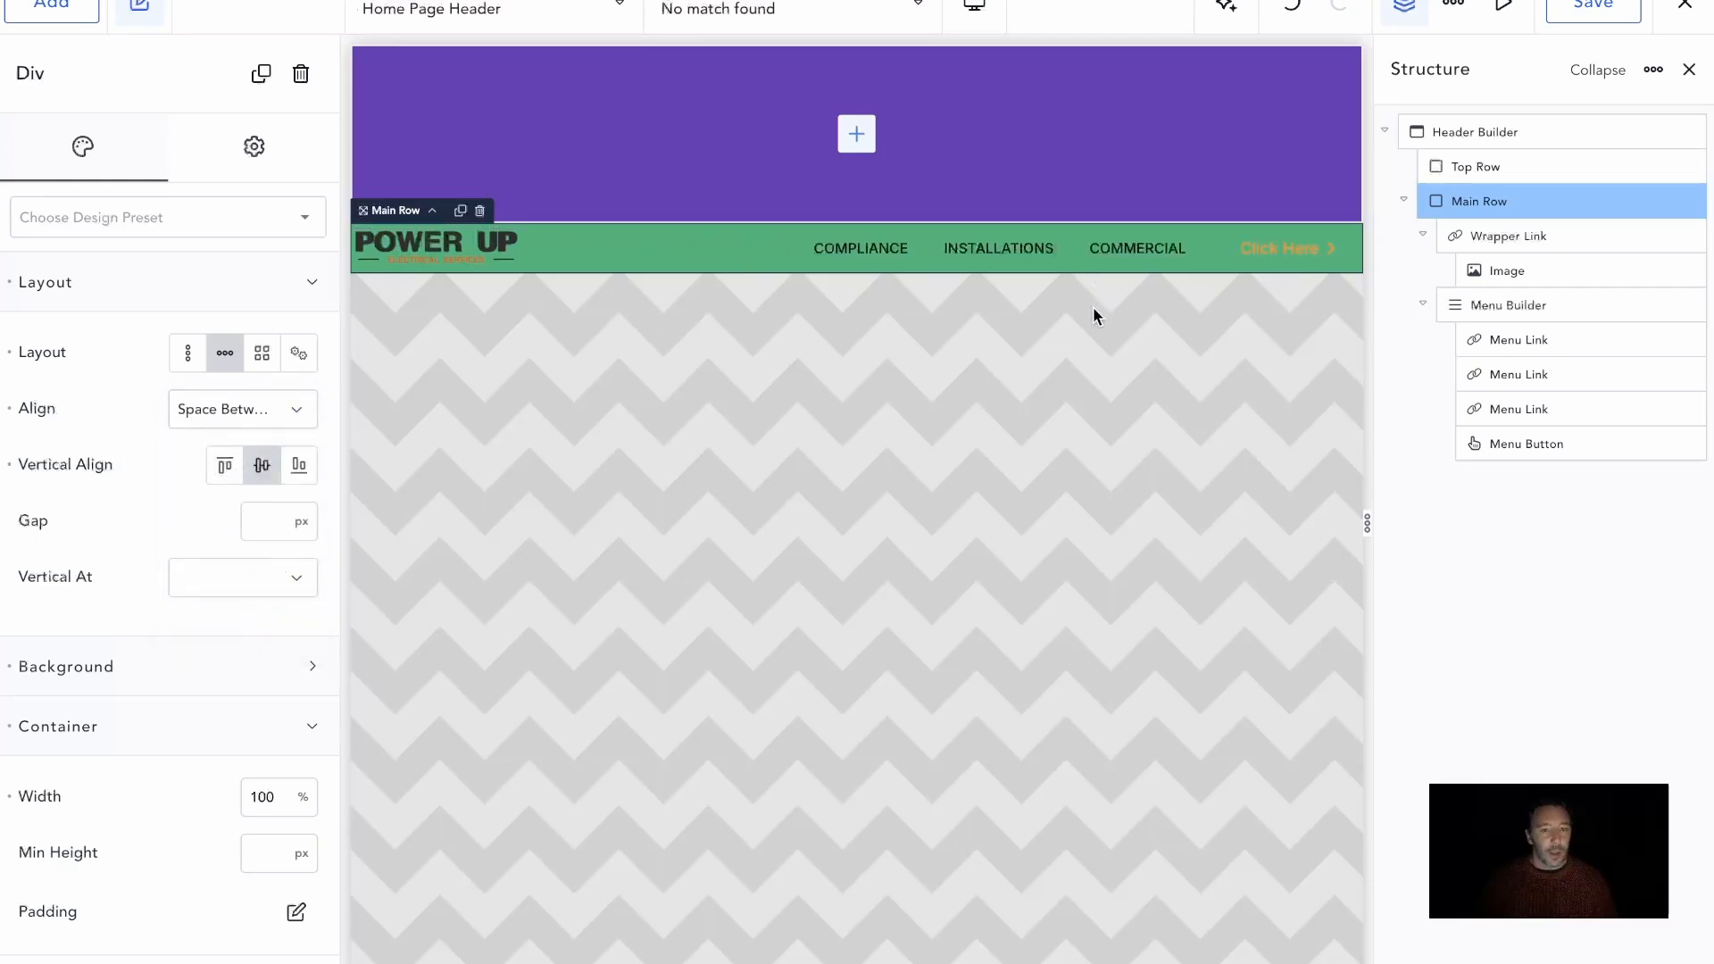
# Change the Main Row's background color to Site White
pyautogui.click(192, 295)
pyautogui.click(225, 344)
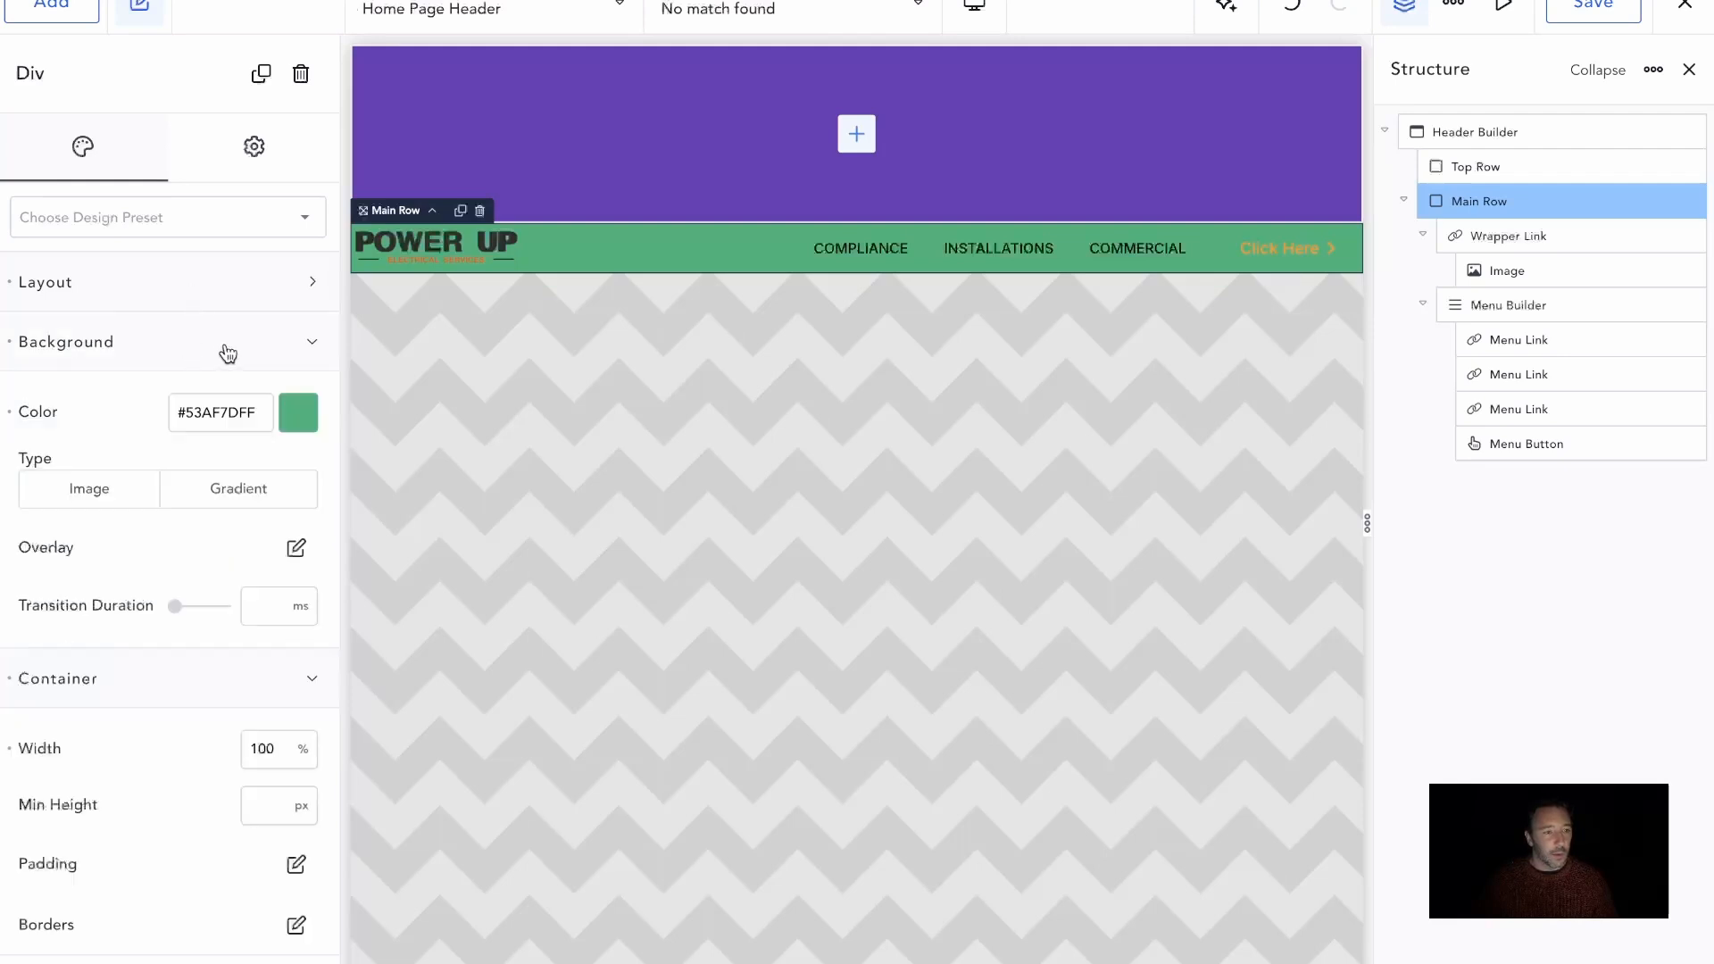
pyautogui.click(298, 420)
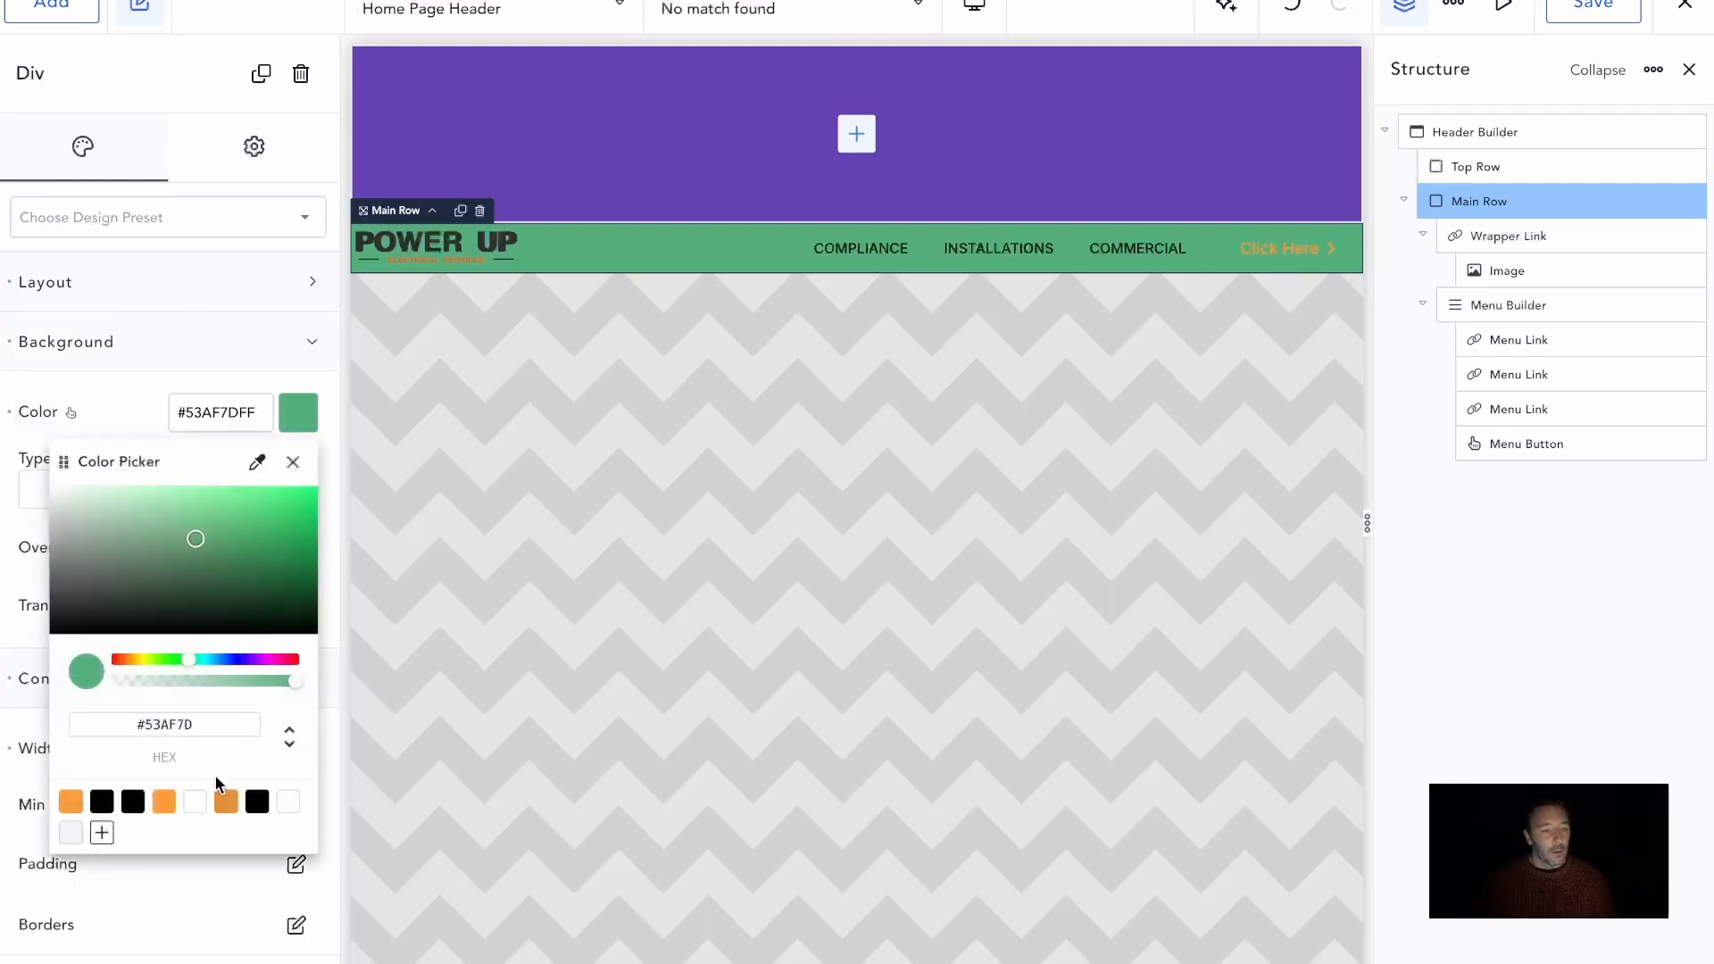
pyautogui.click(289, 803)
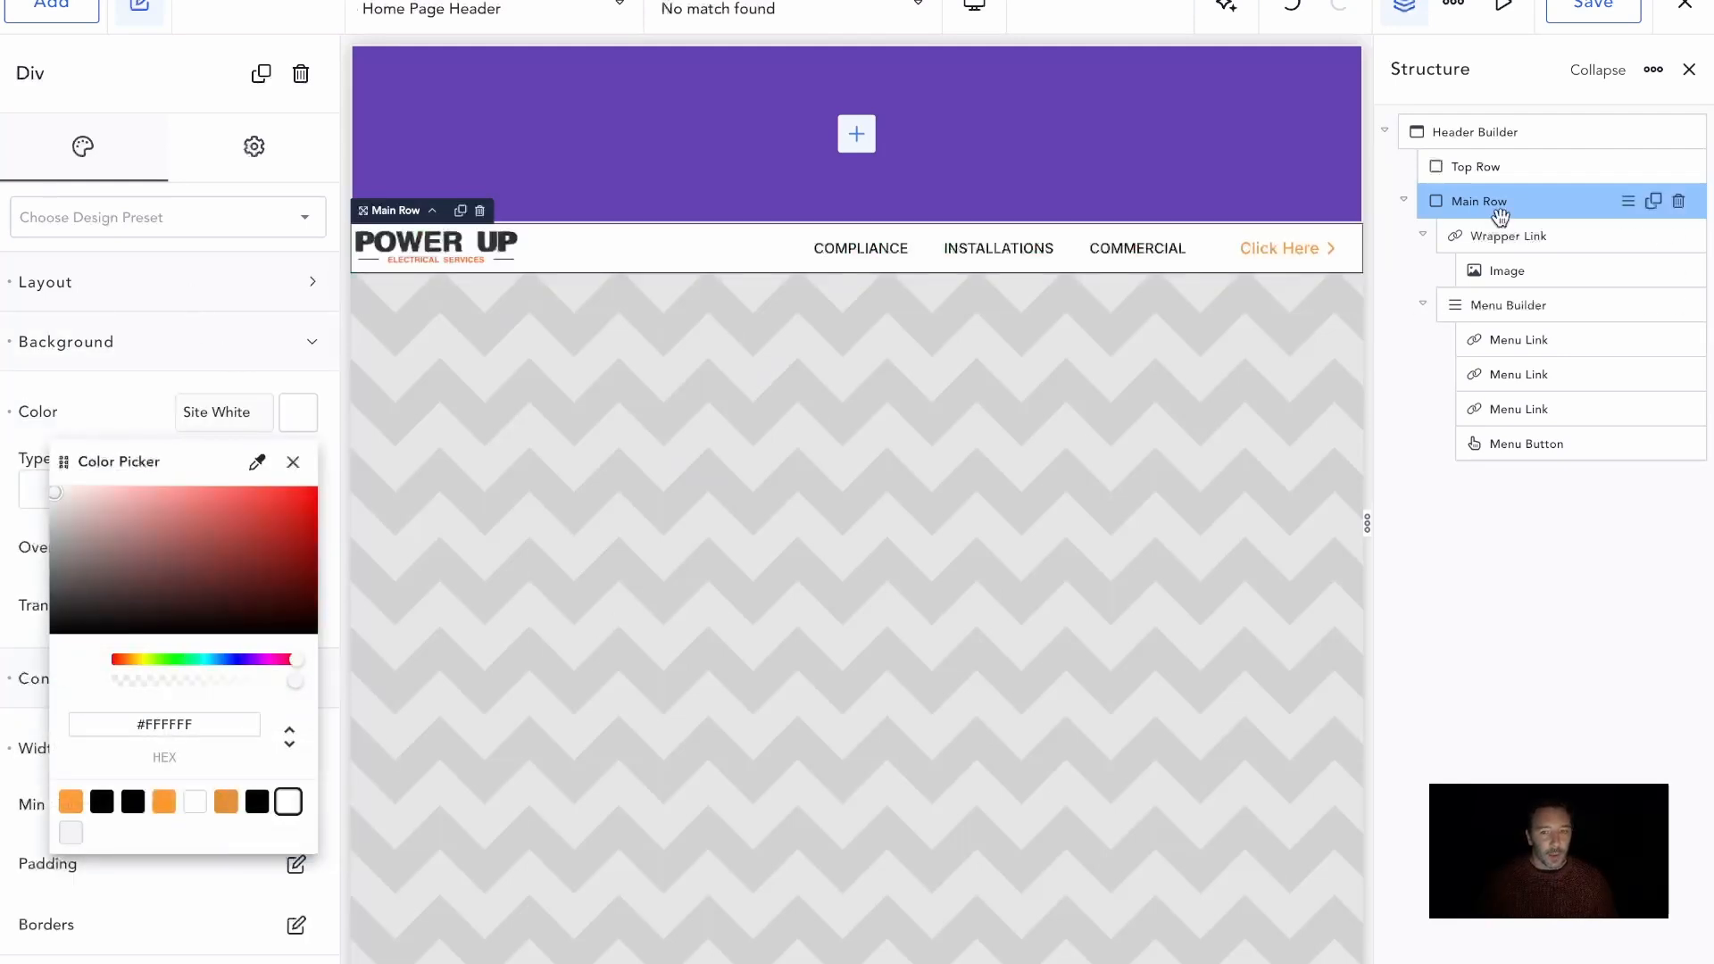
pyautogui.click(185, 350)
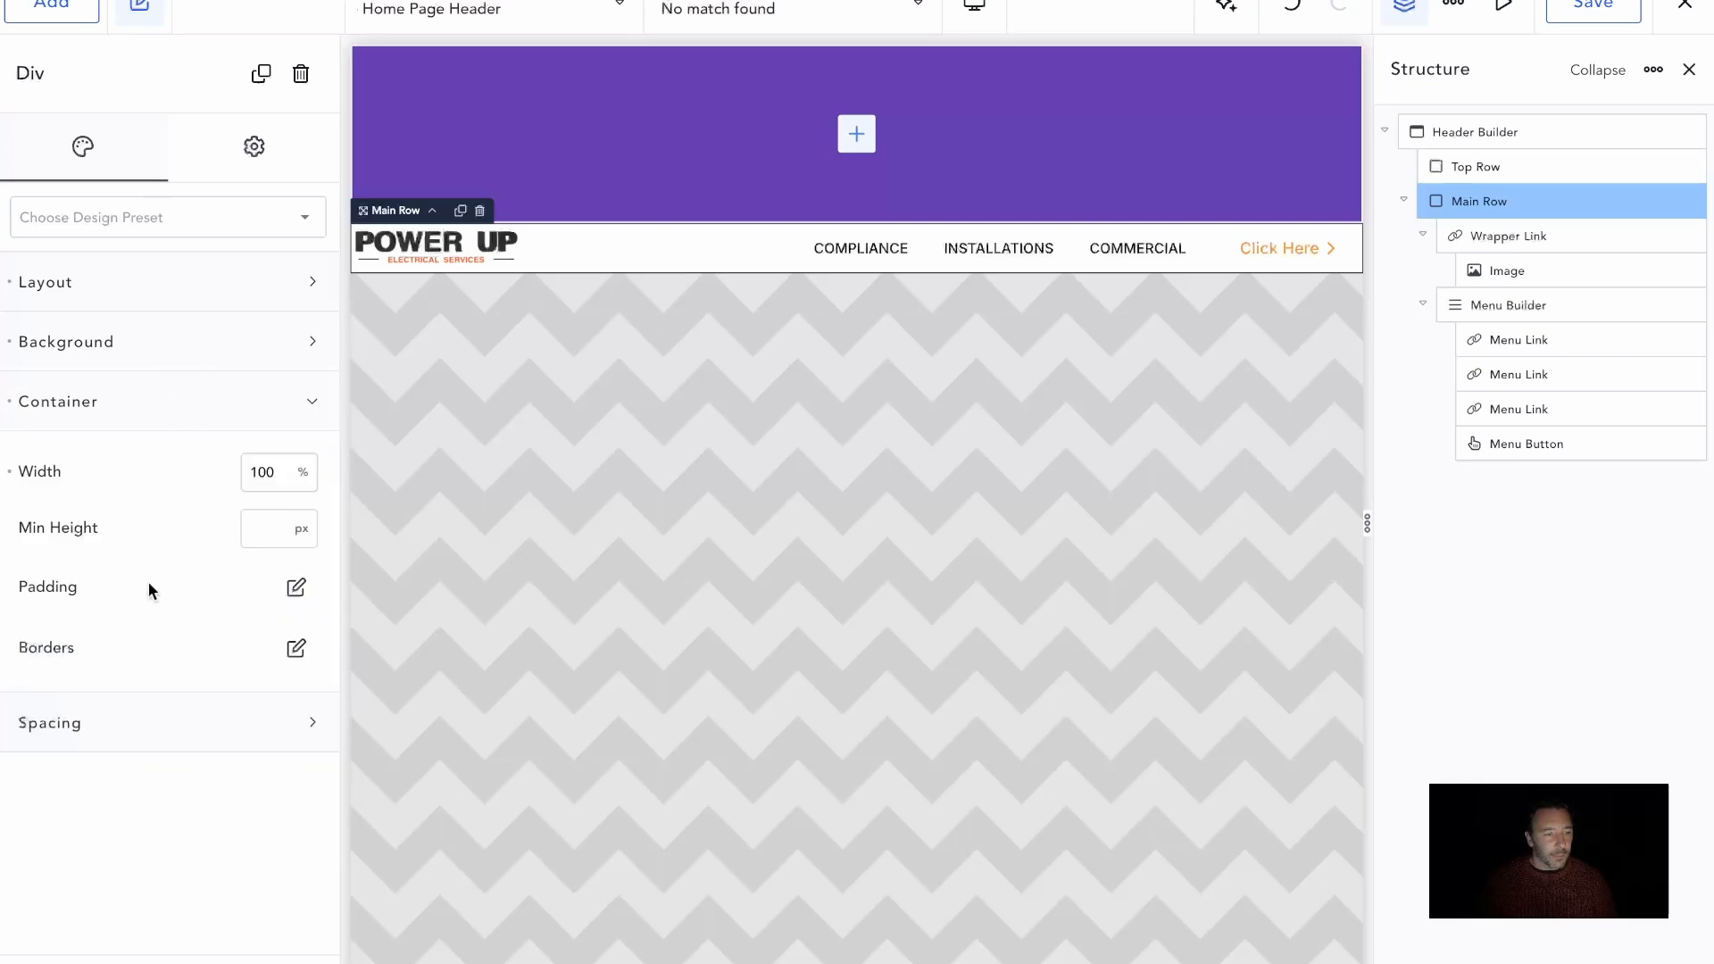
# Apply 1 em of padding to all four sides of the Main Row
pyautogui.click(293, 596)
pyautogui.click(165, 728)
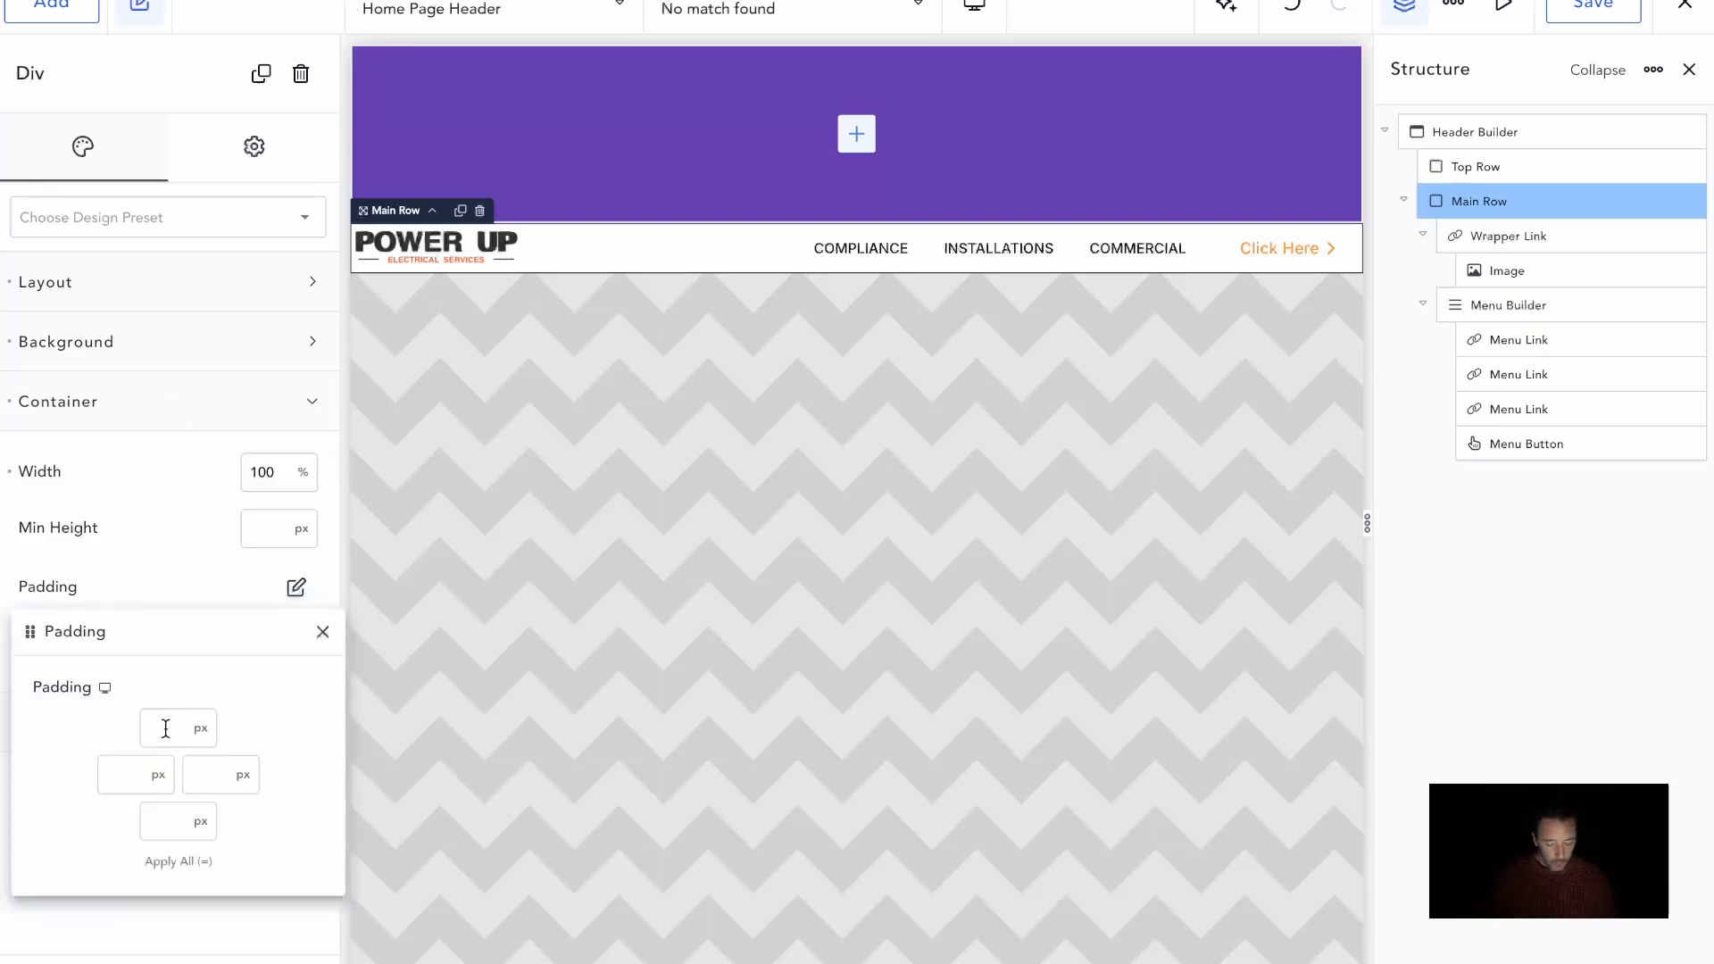
pyautogui.write('1r')
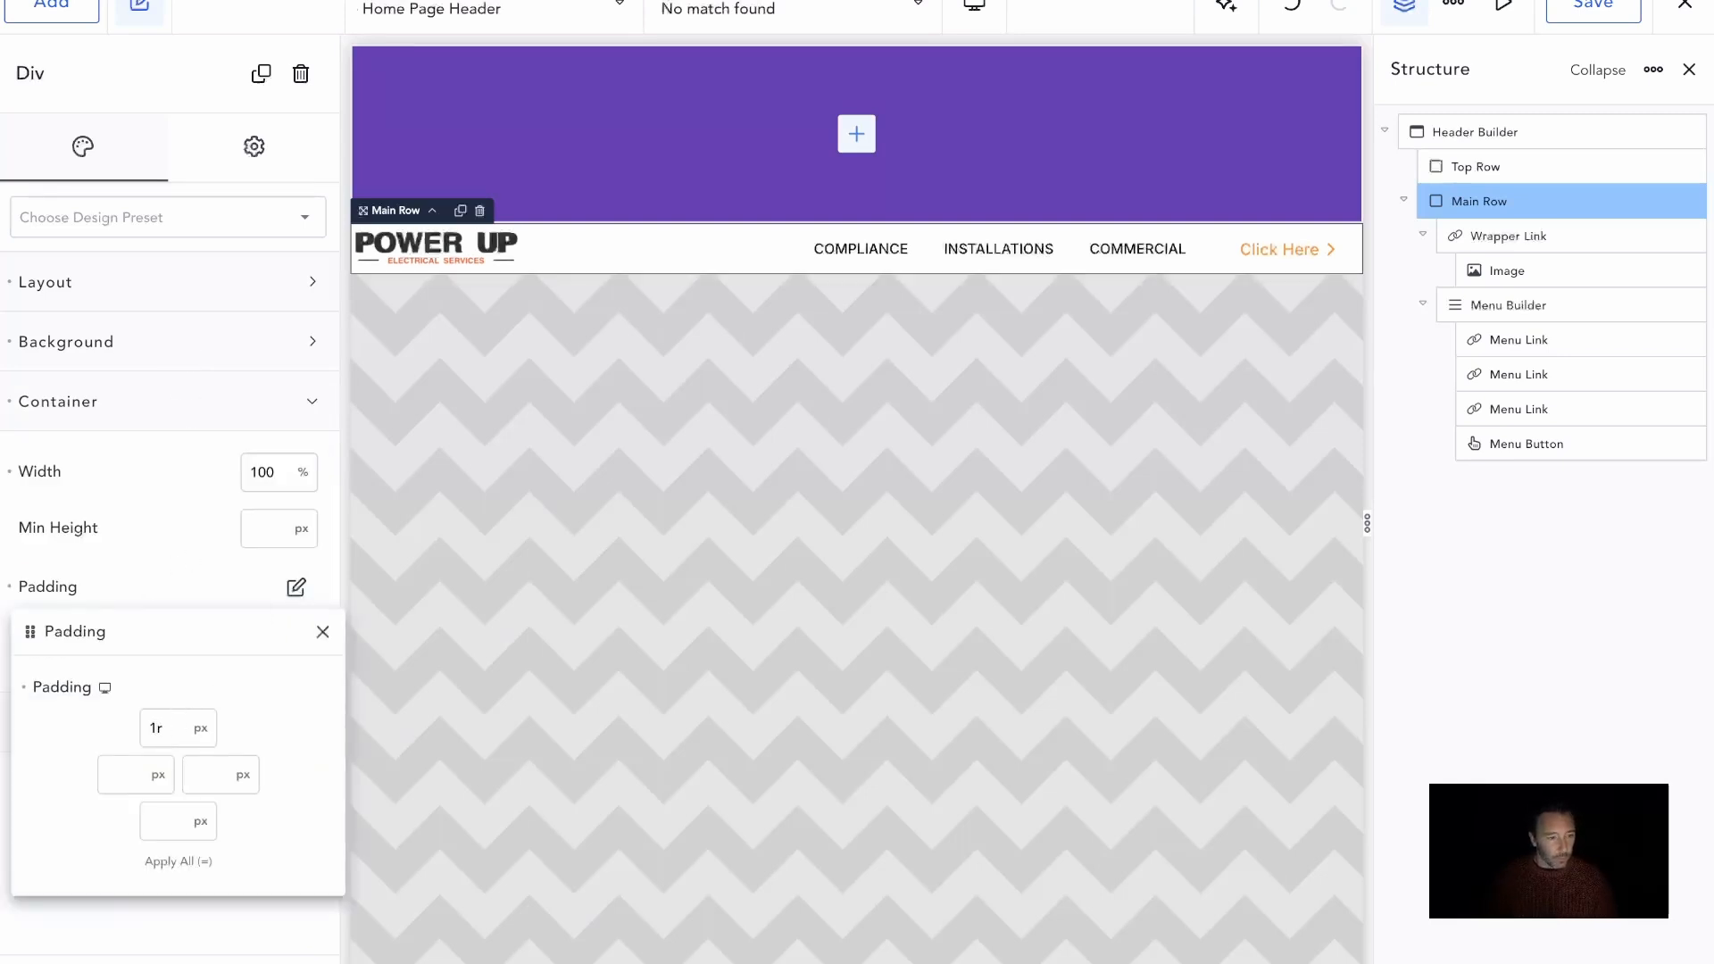
pyautogui.write('em')
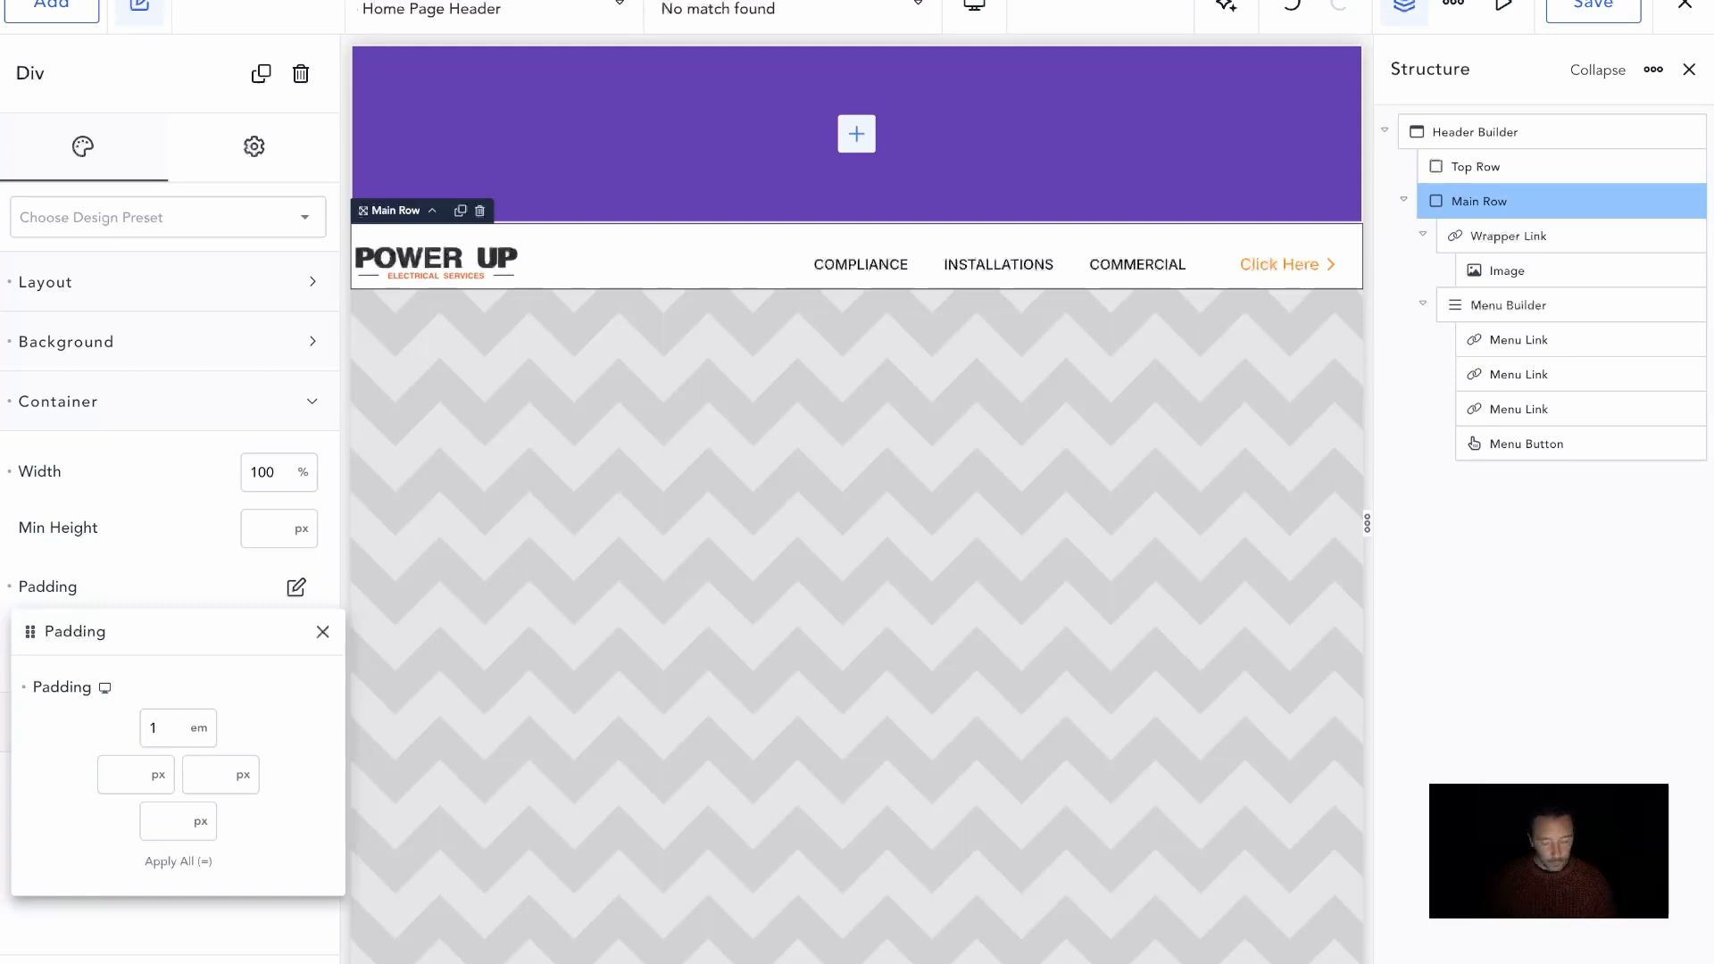
pyautogui.write('=')
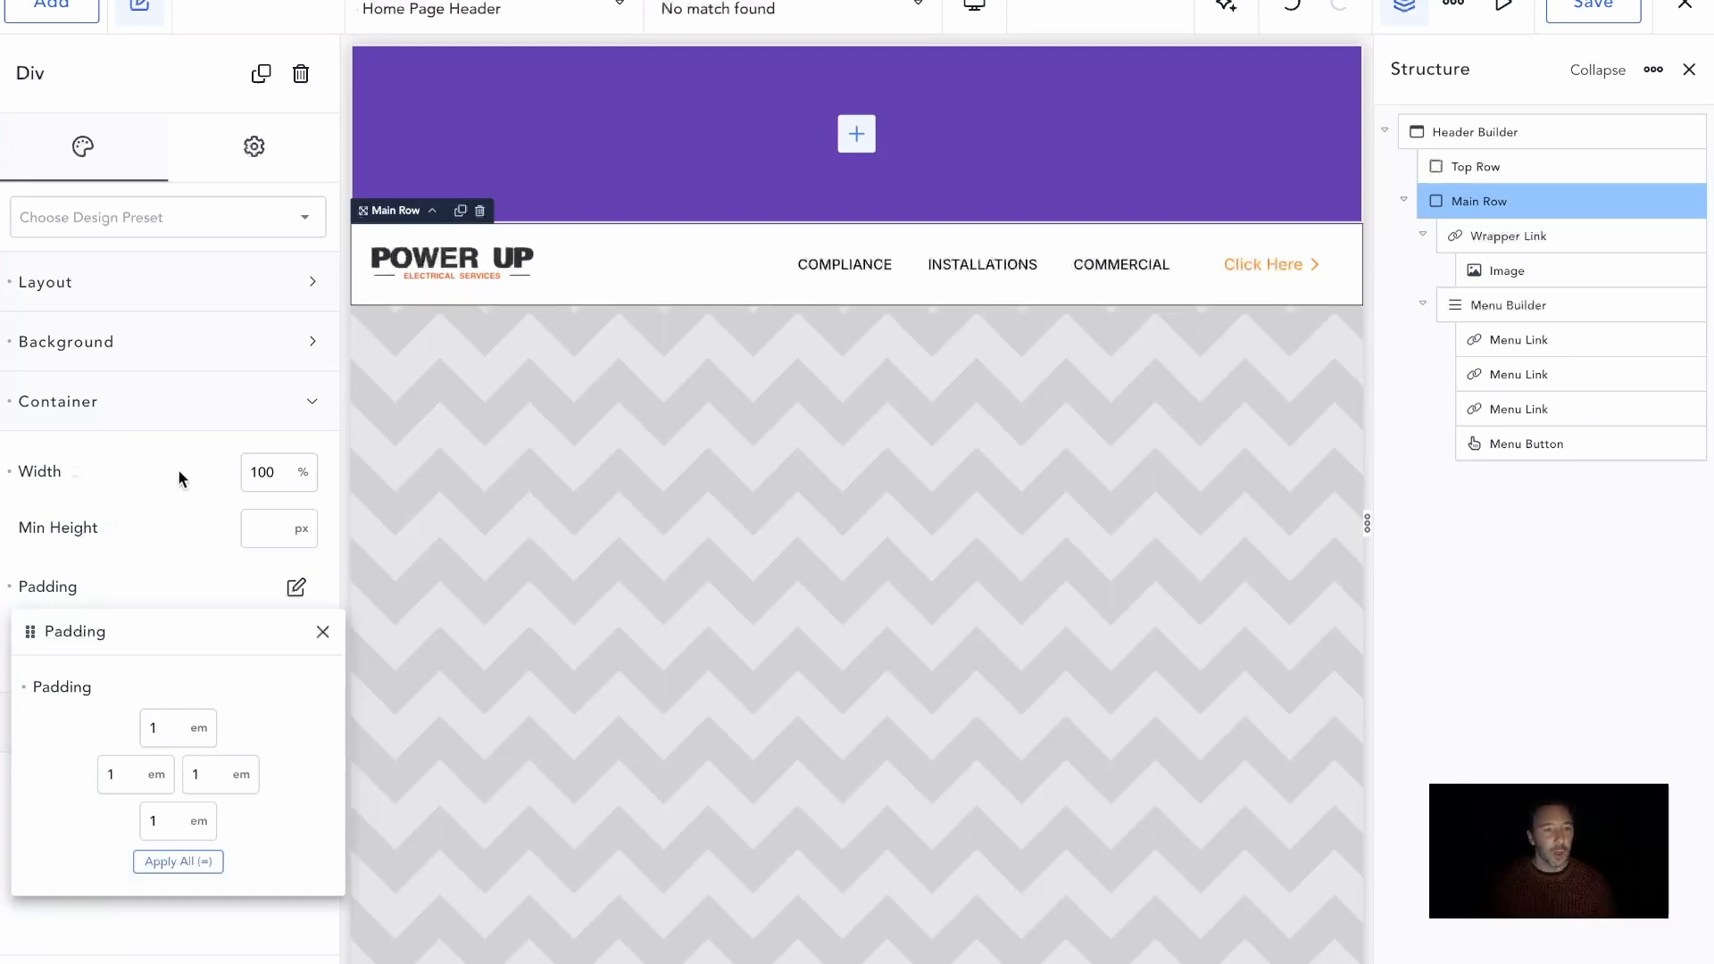
# Reduce the Main Row's padding to 0.6 em on all sides and save the header
pyautogui.doubleClick(176, 727)
pyautogui.write('.6')
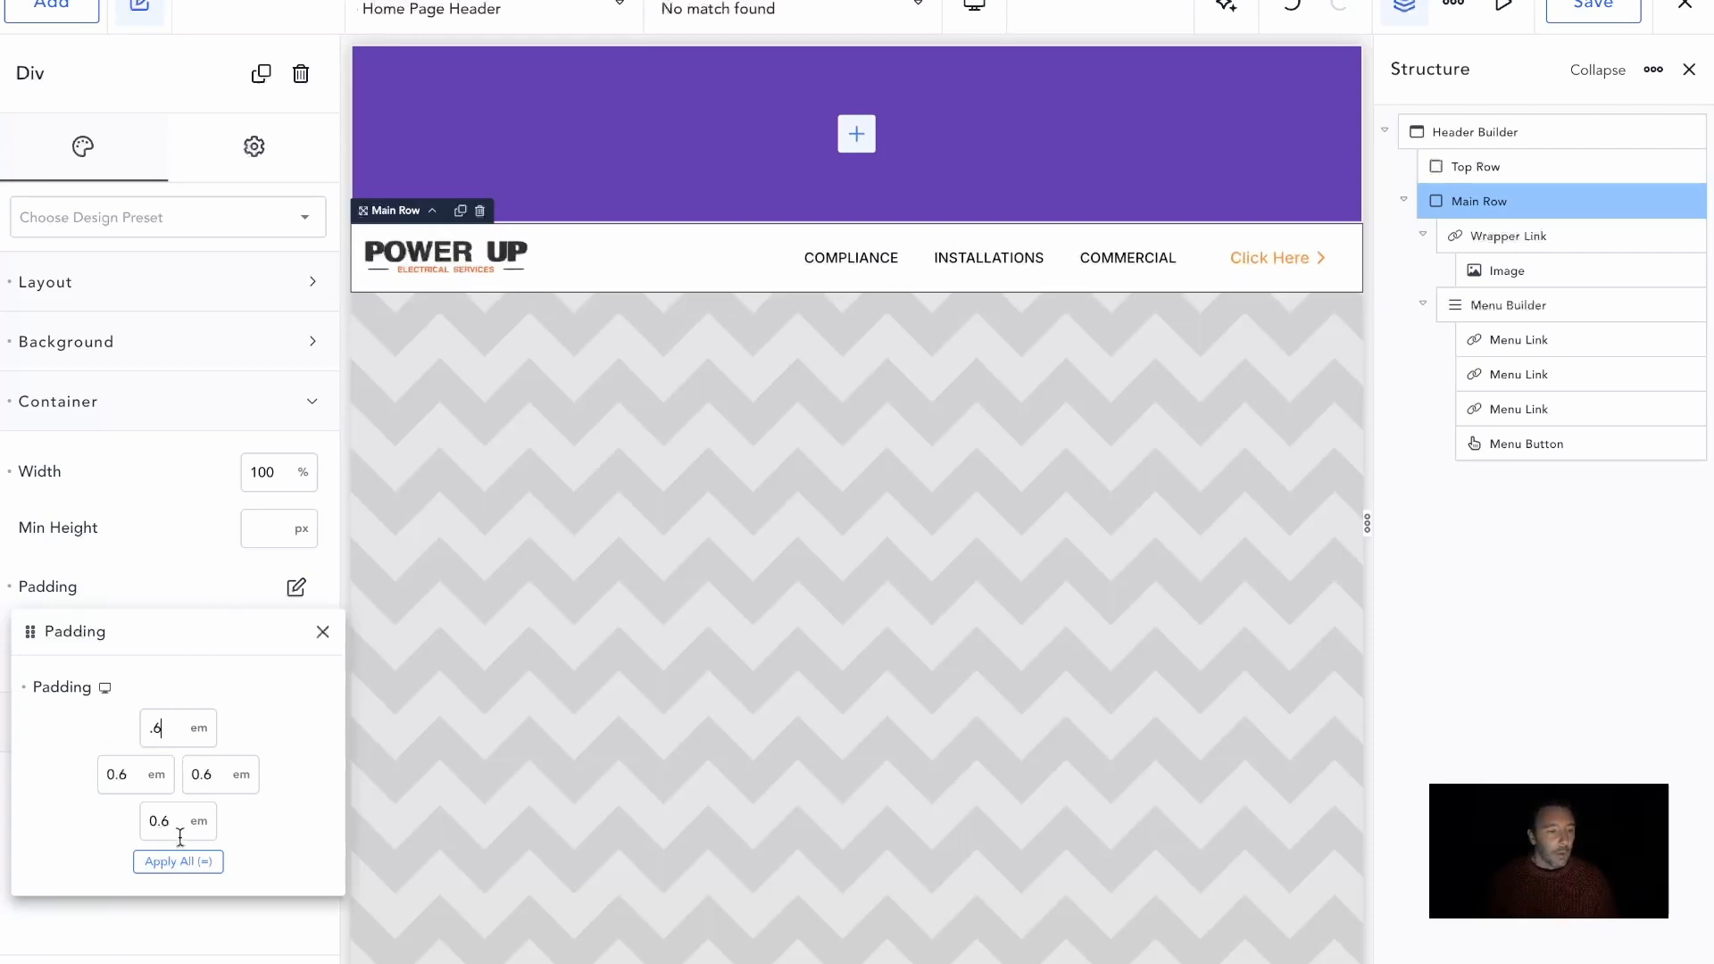
pyautogui.click(179, 869)
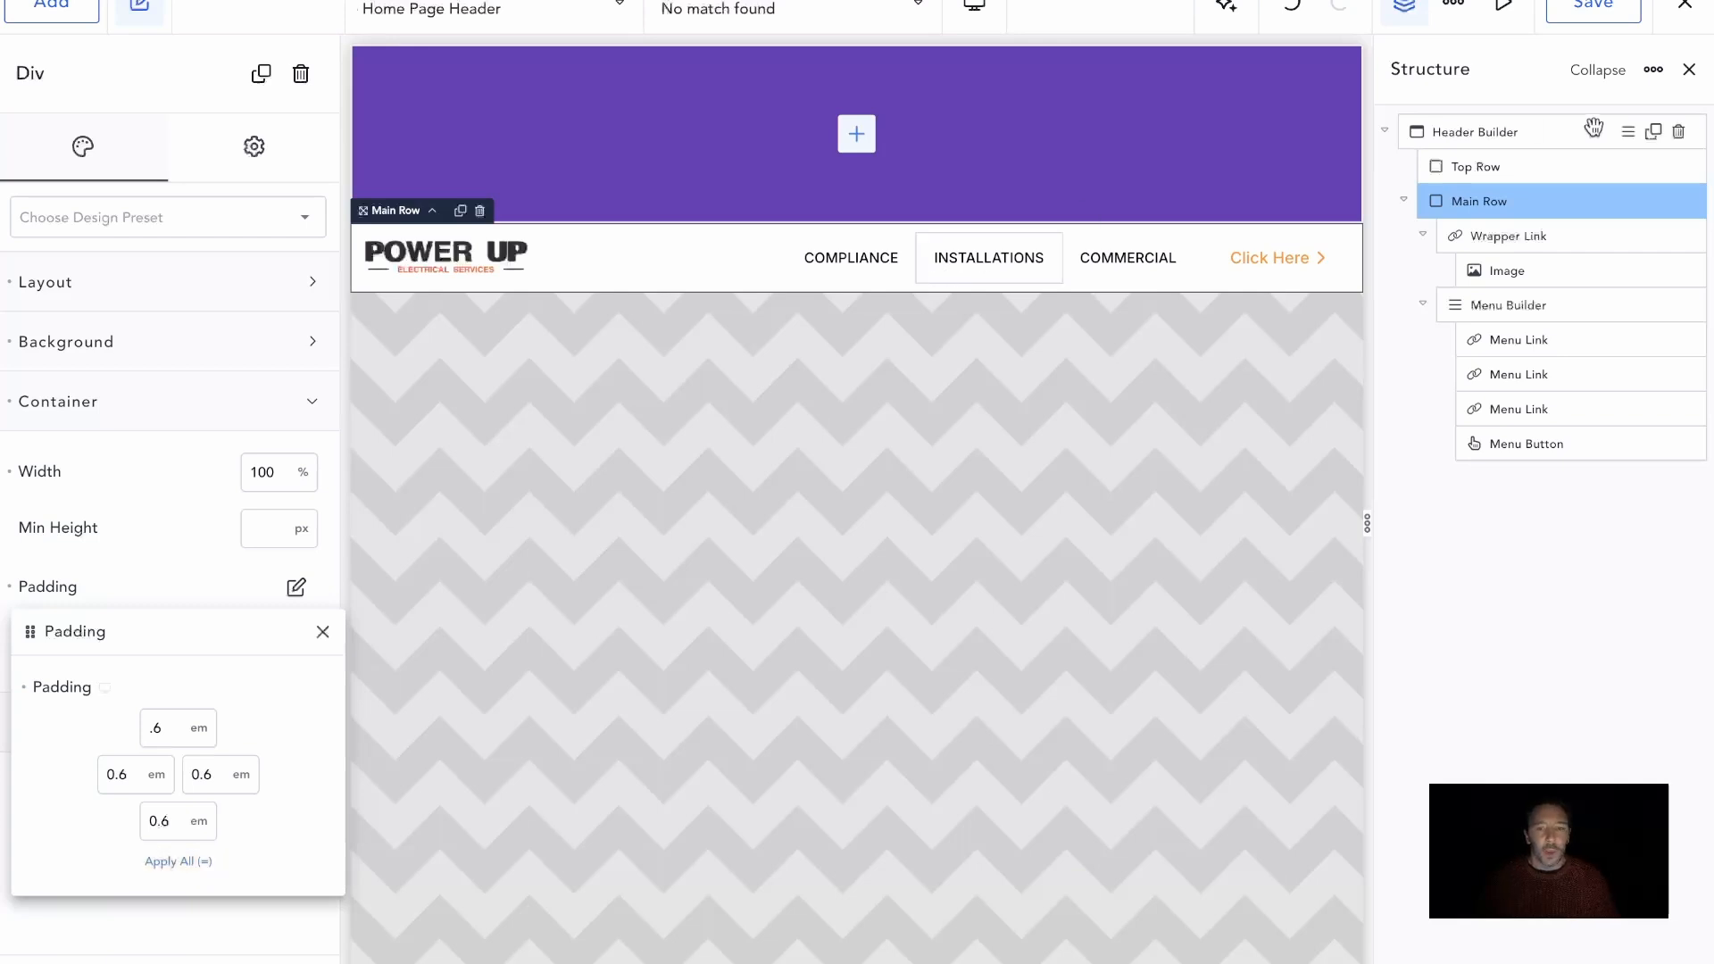
pyautogui.click(1593, 7)
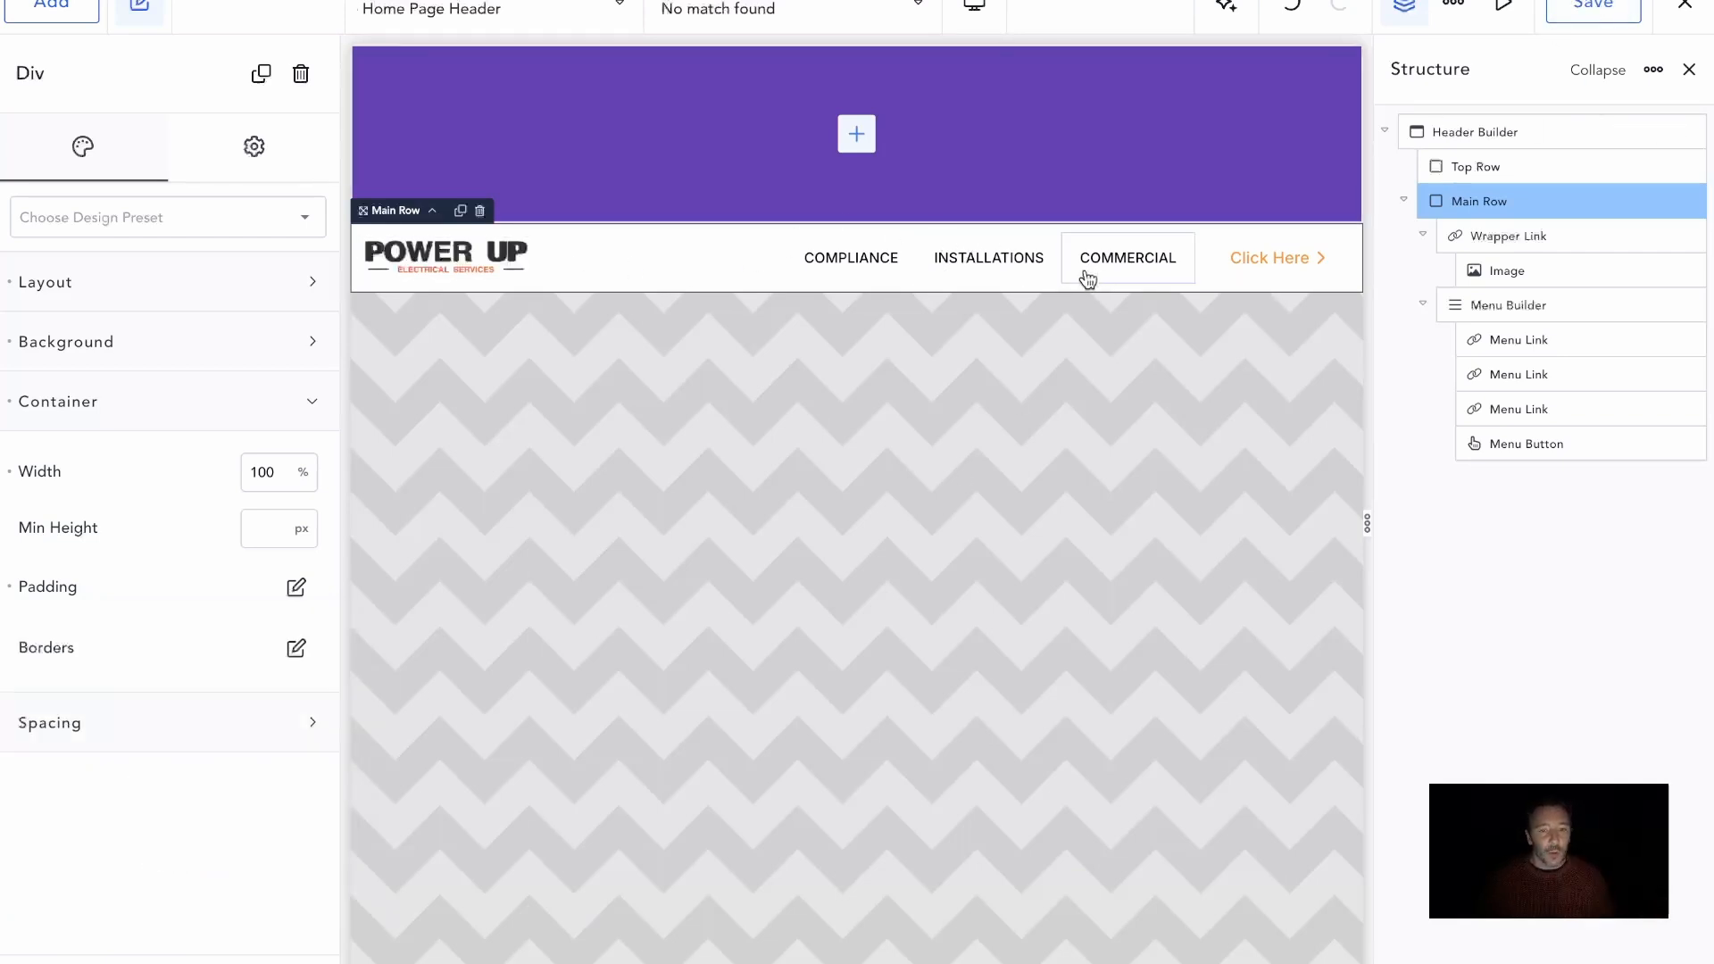
# Collapse the Main Row in the structure and add a Text element inside the Top Row
pyautogui.scroll(-1, 806, 382)
pyautogui.scroll(1, 806, 382)
pyautogui.click(689, 116)
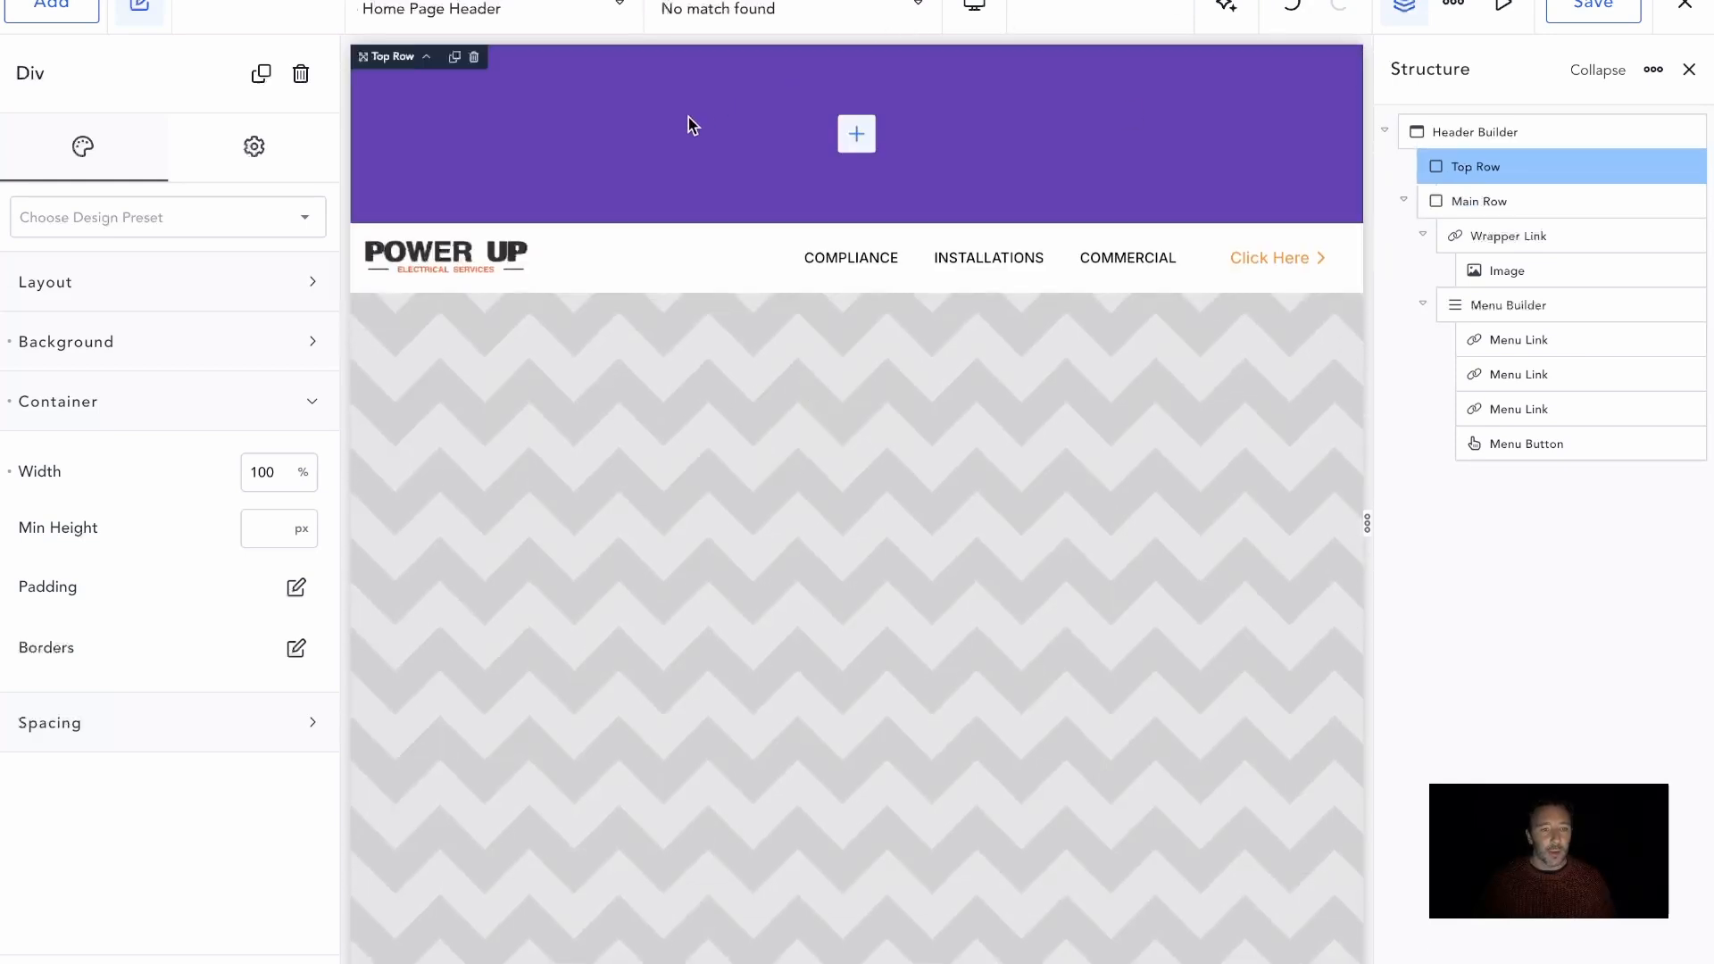
pyautogui.click(1406, 201)
pyautogui.click(1455, 168)
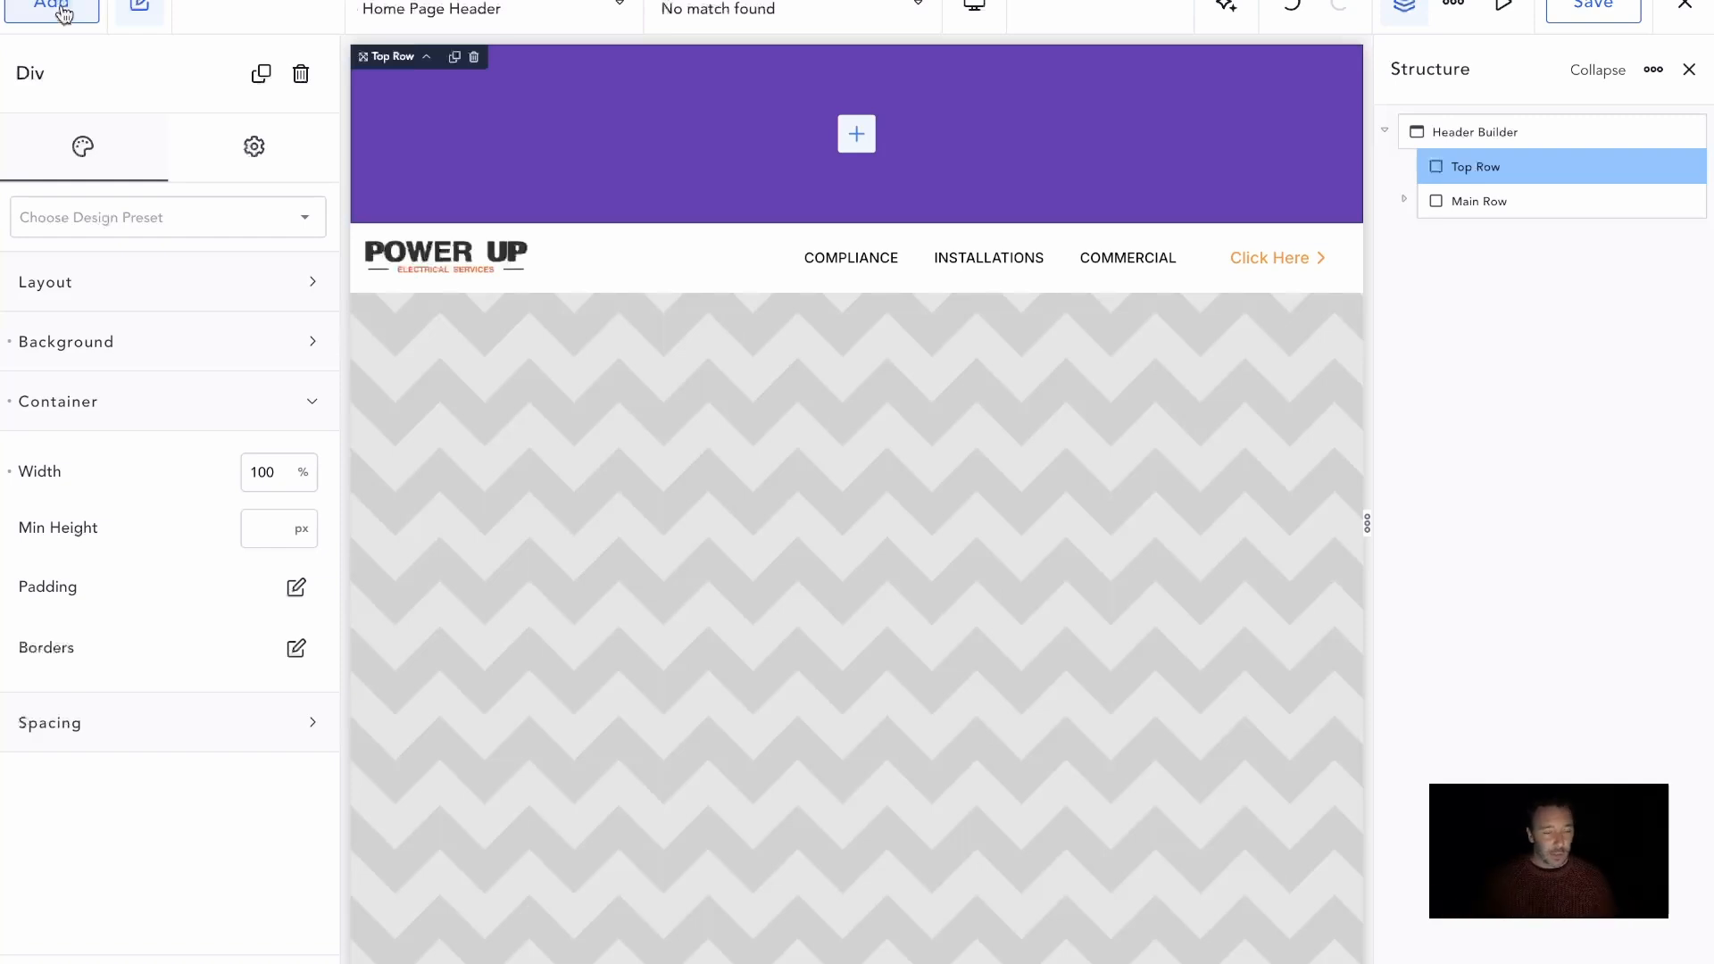
pyautogui.click(63, 13)
pyautogui.click(98, 180)
pyautogui.write('text')
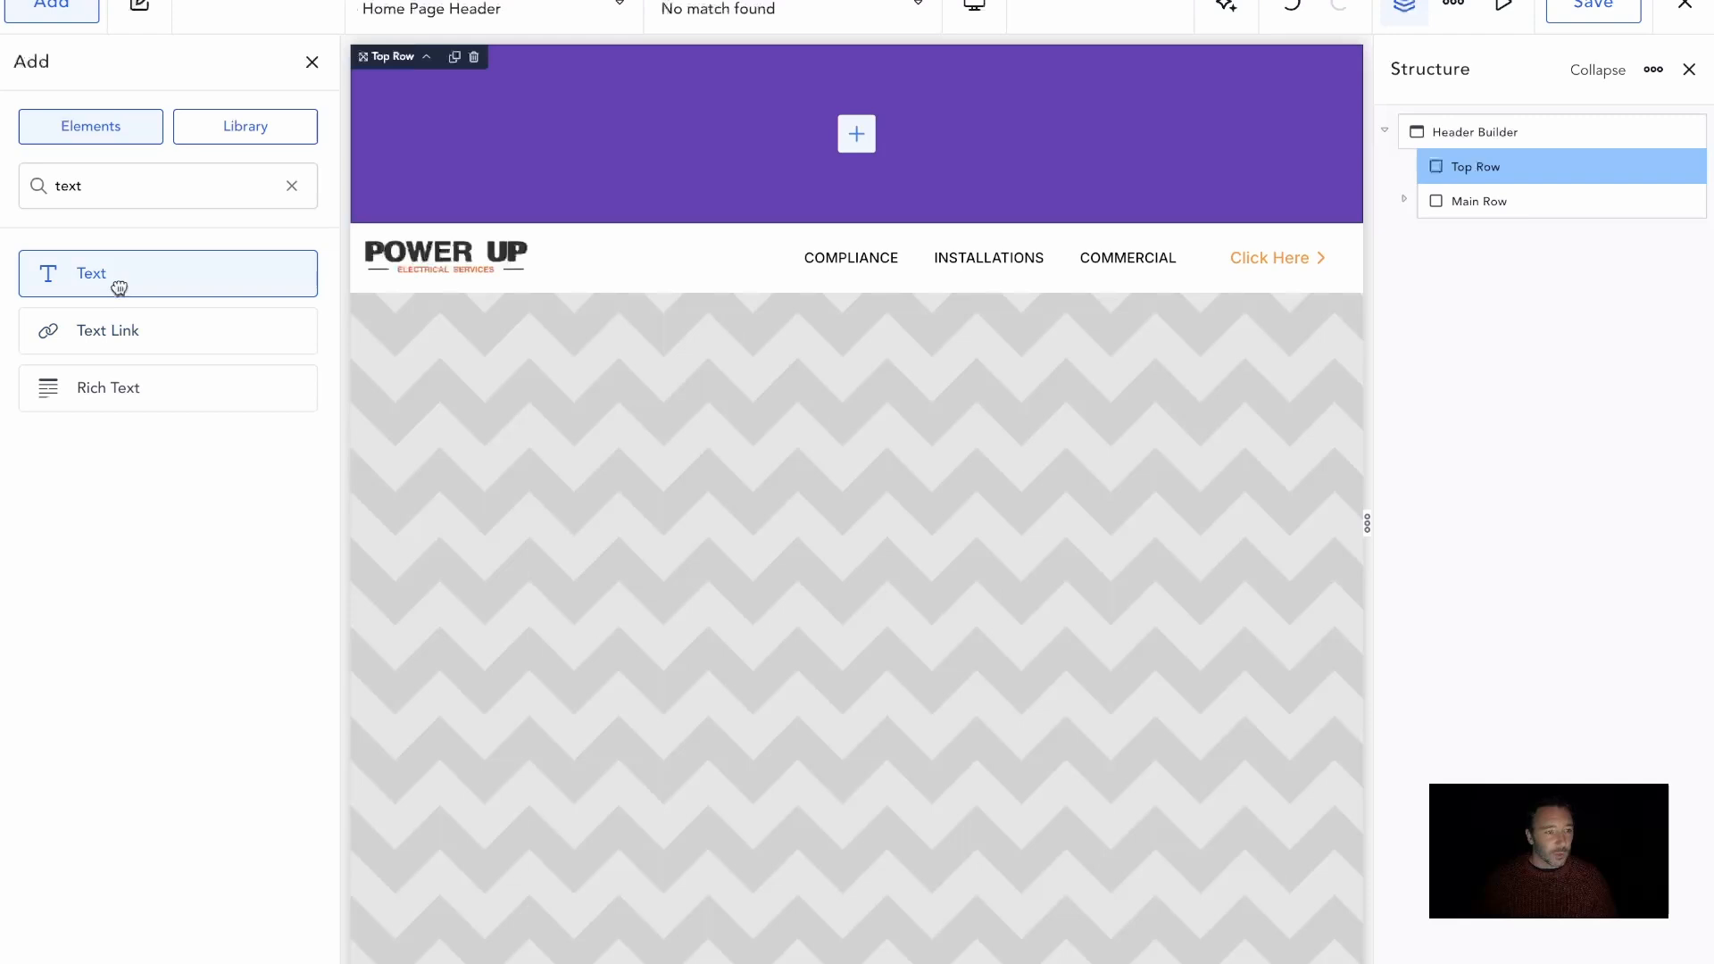
pyautogui.moveTo(118, 283); pyautogui.dragTo(682, 138)
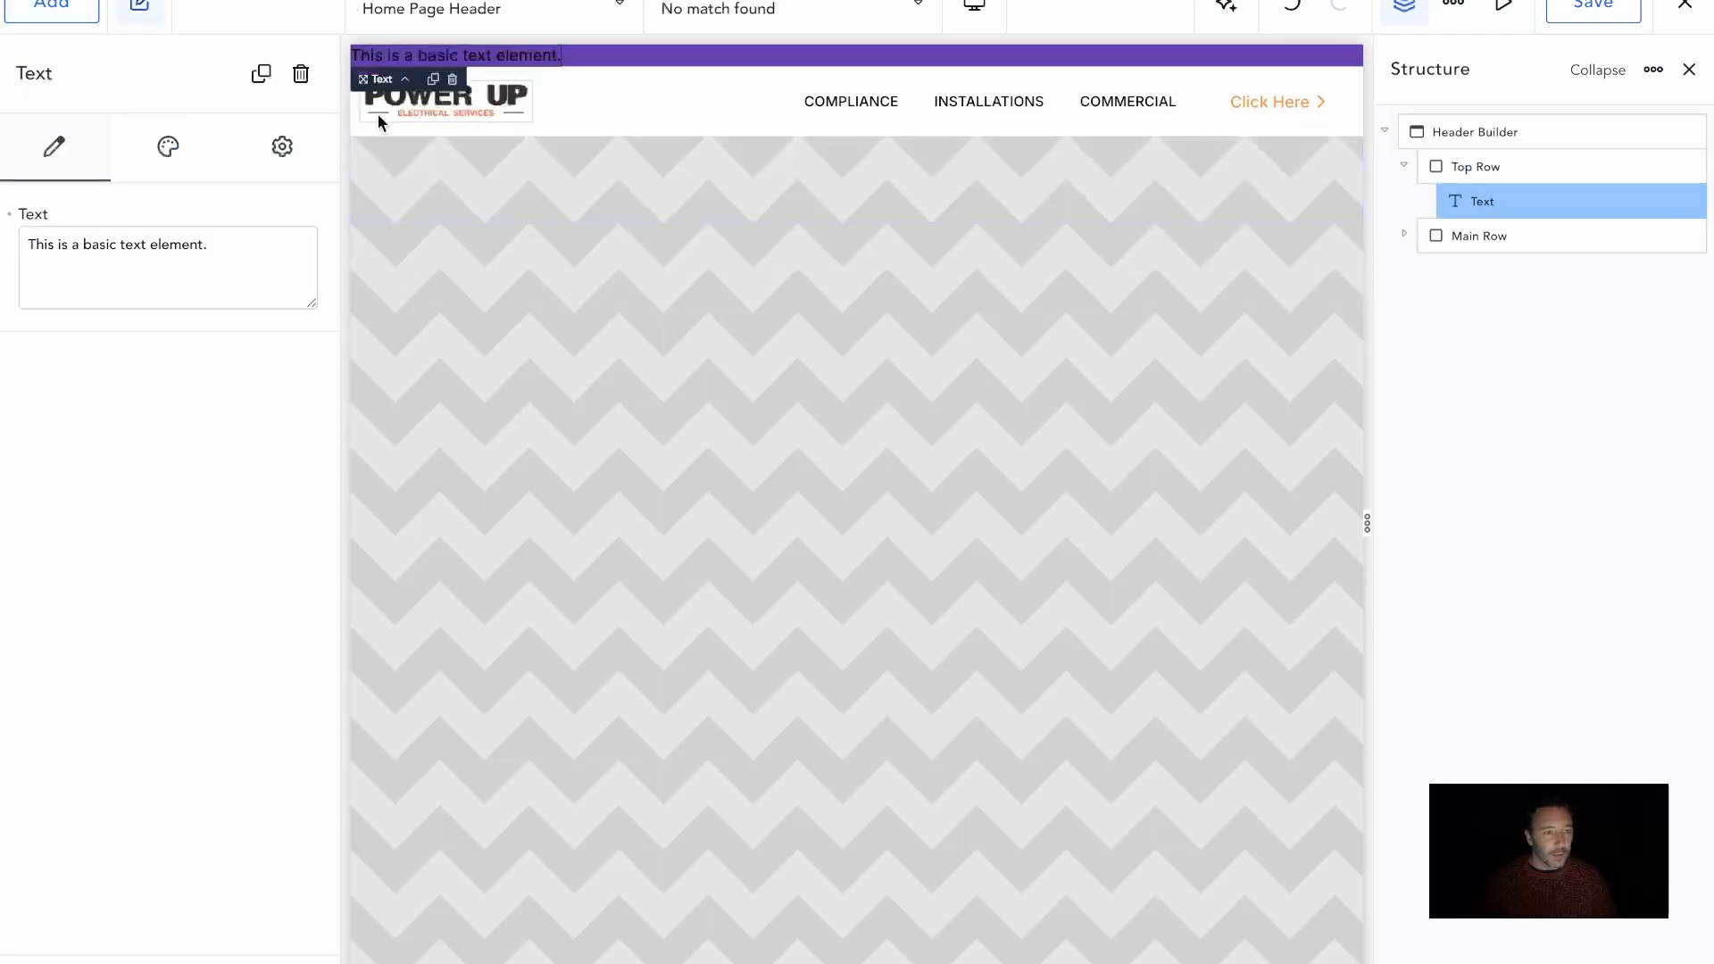
# Replace the Top Row's placeholder text with "<b>BONUS</b> Get your FREE safety checklist >"
pyautogui.tripleClick(196, 240)
pyautogui.write('<')
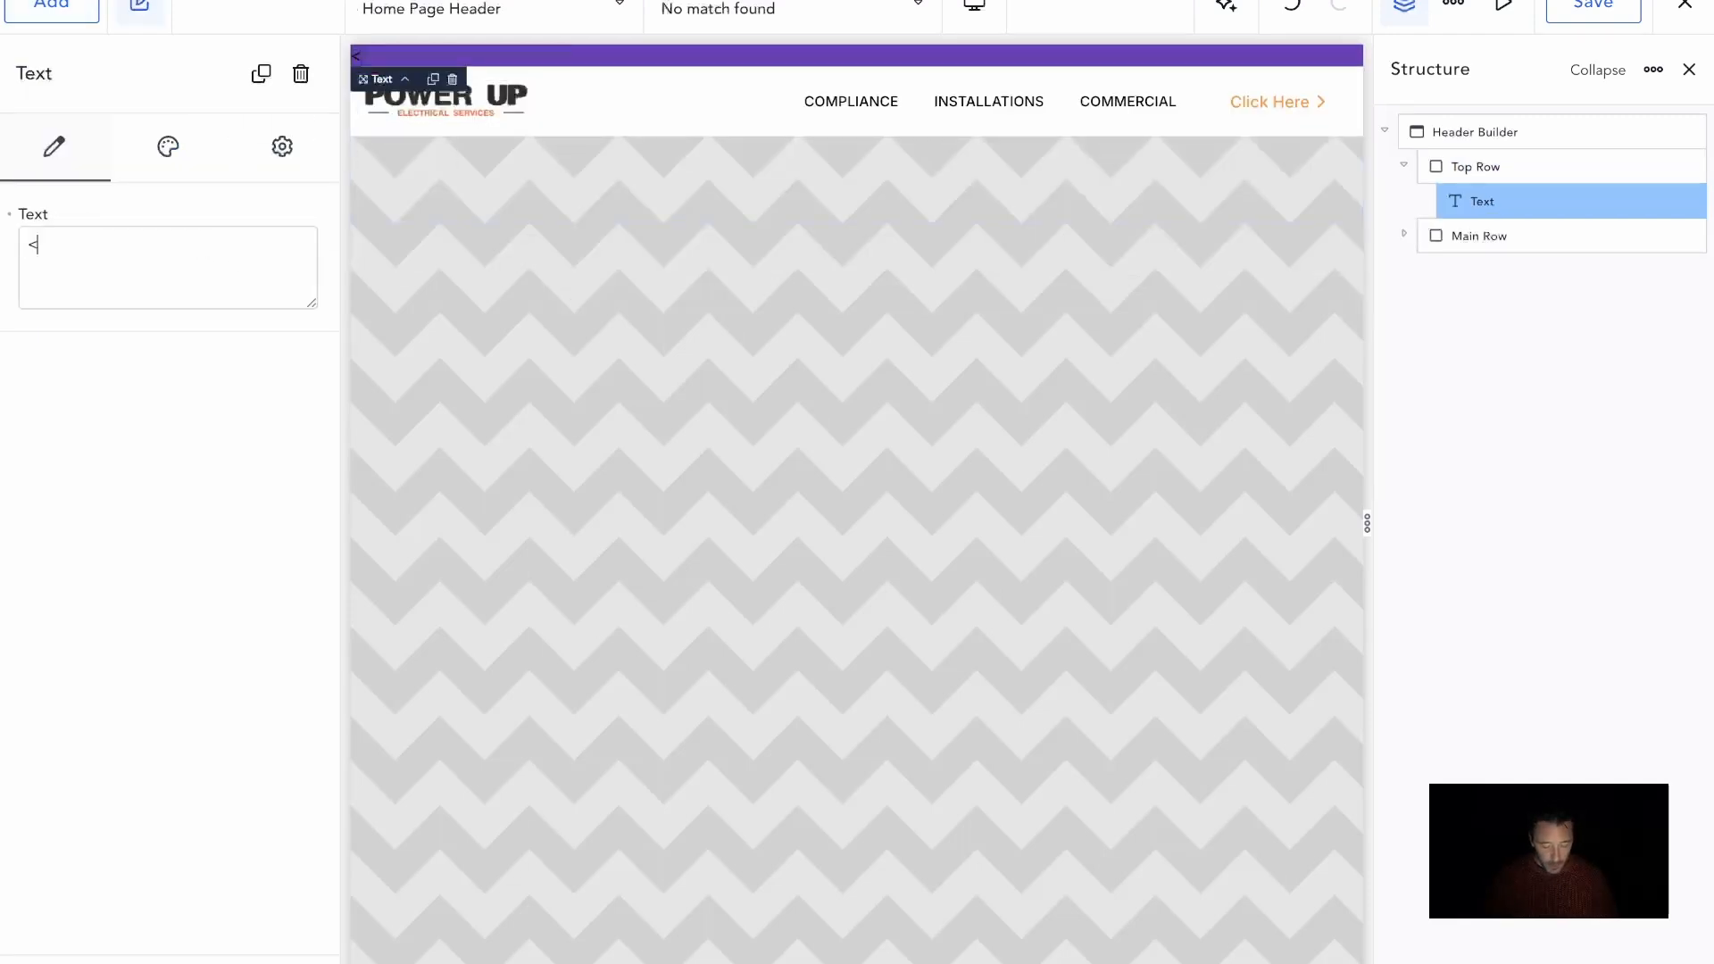
pyautogui.write('b>Bonsu')
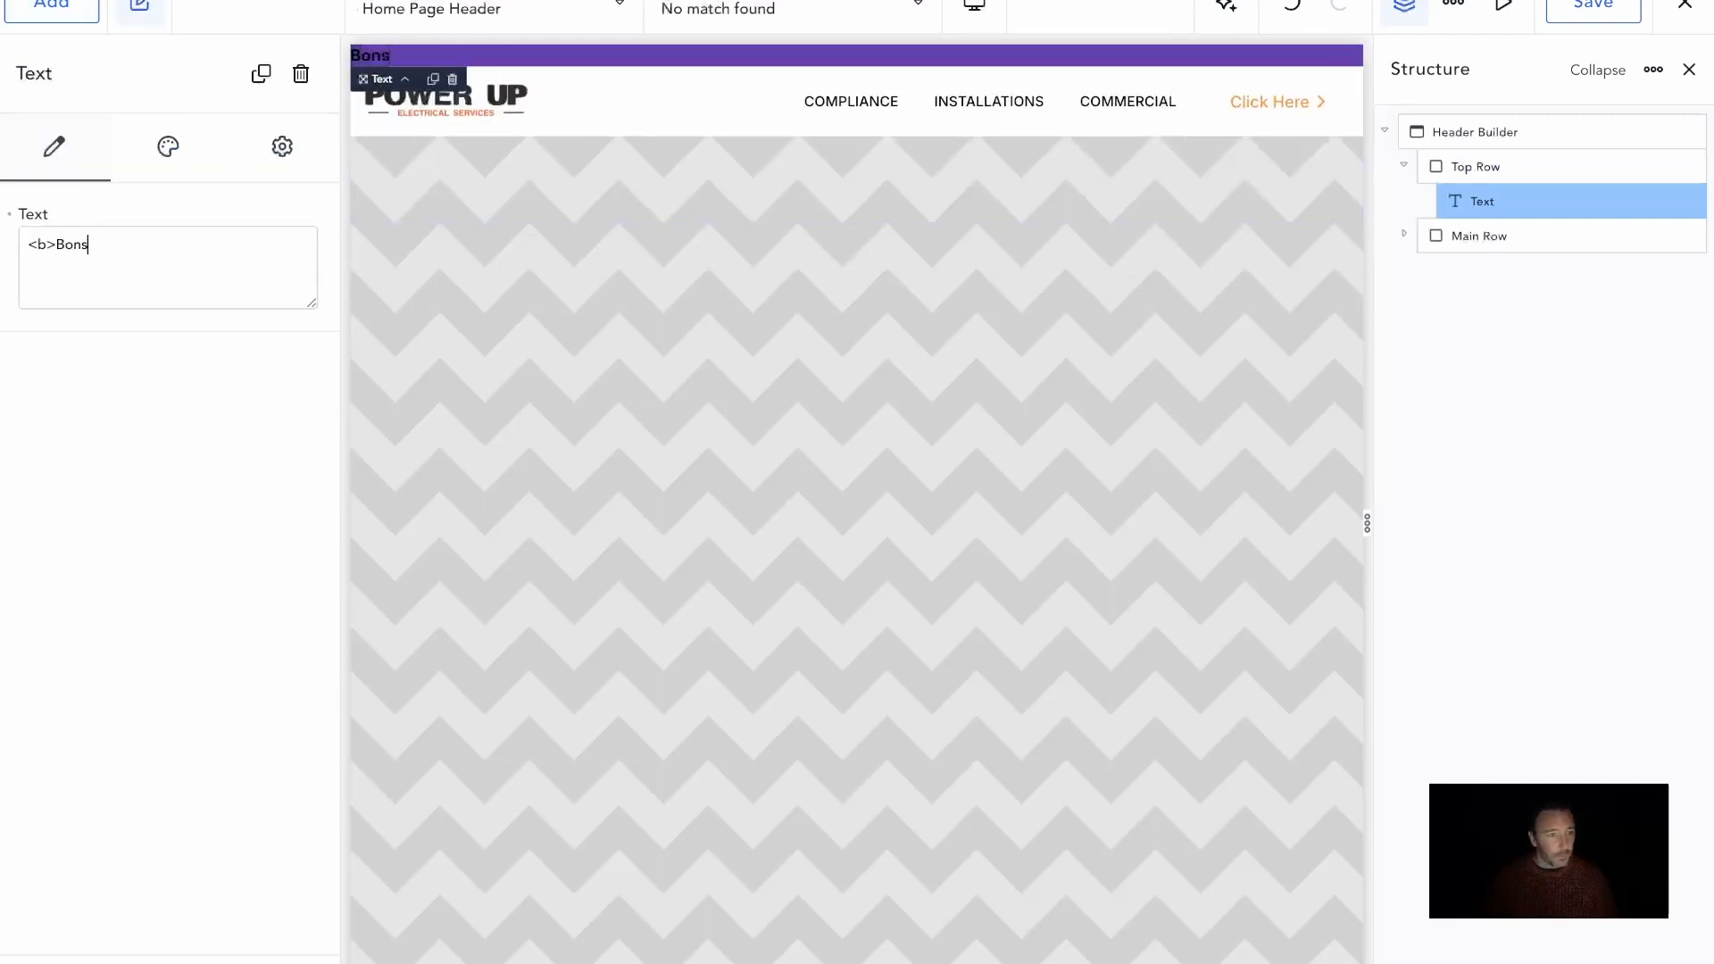
pyautogui.press('BackSpace')
pyautogui.write('ONUS</b')
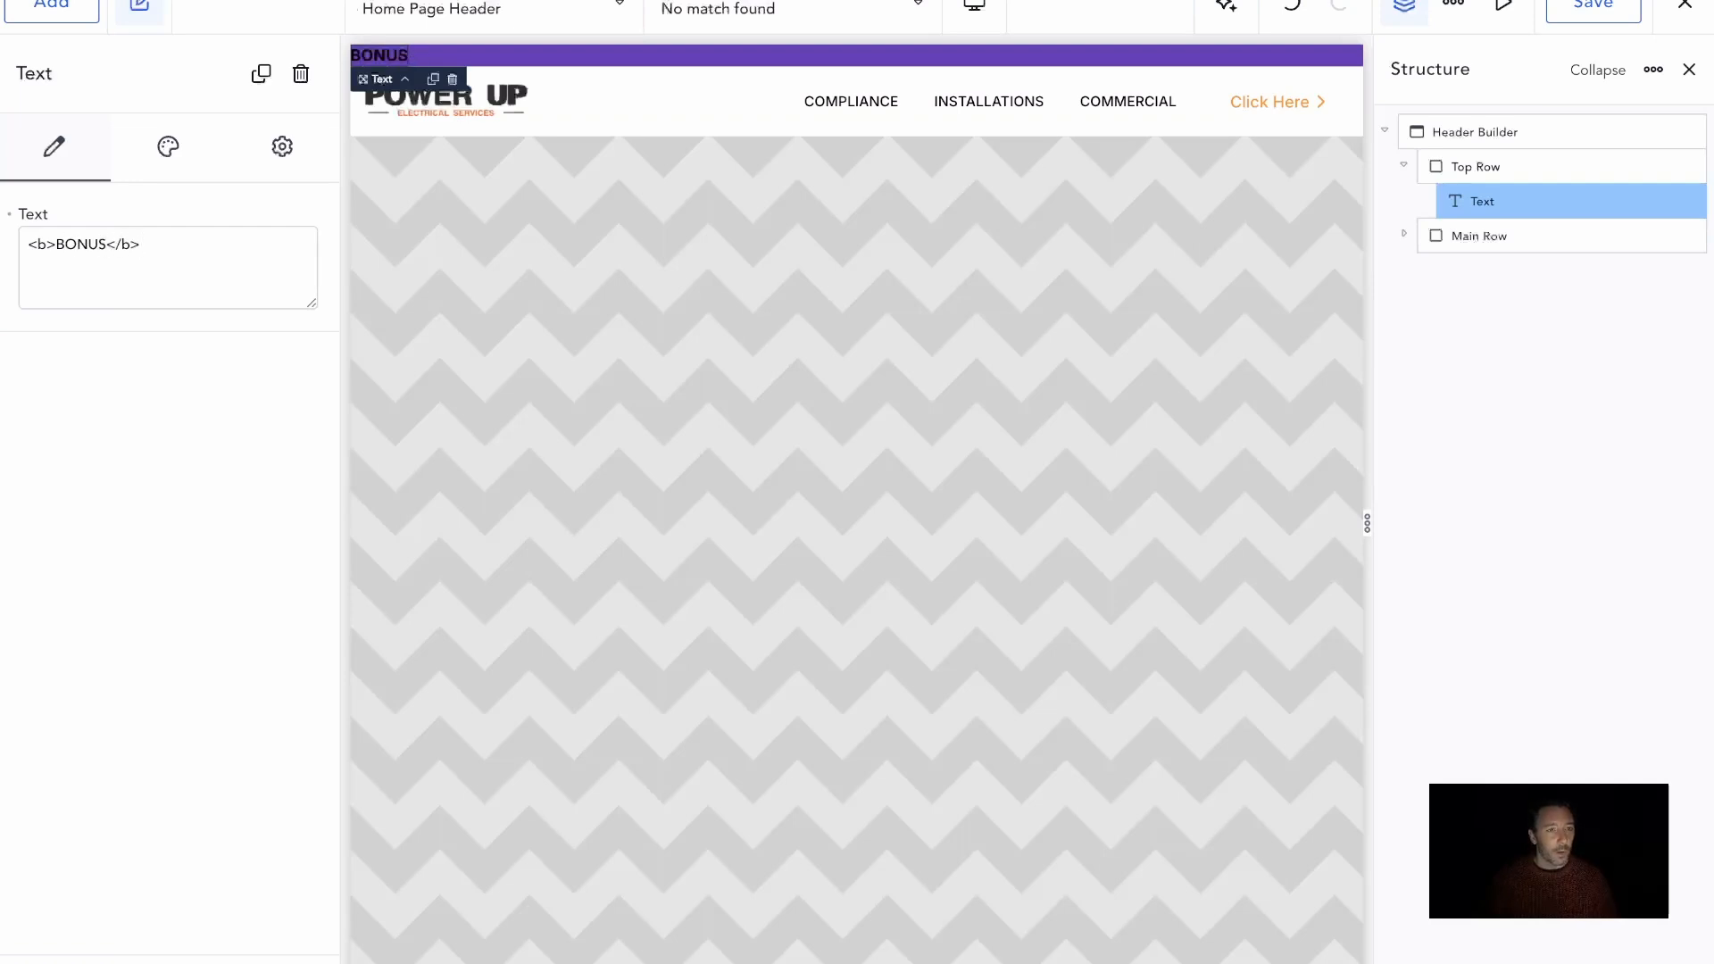
pyautogui.write('> Get your FREE safe')
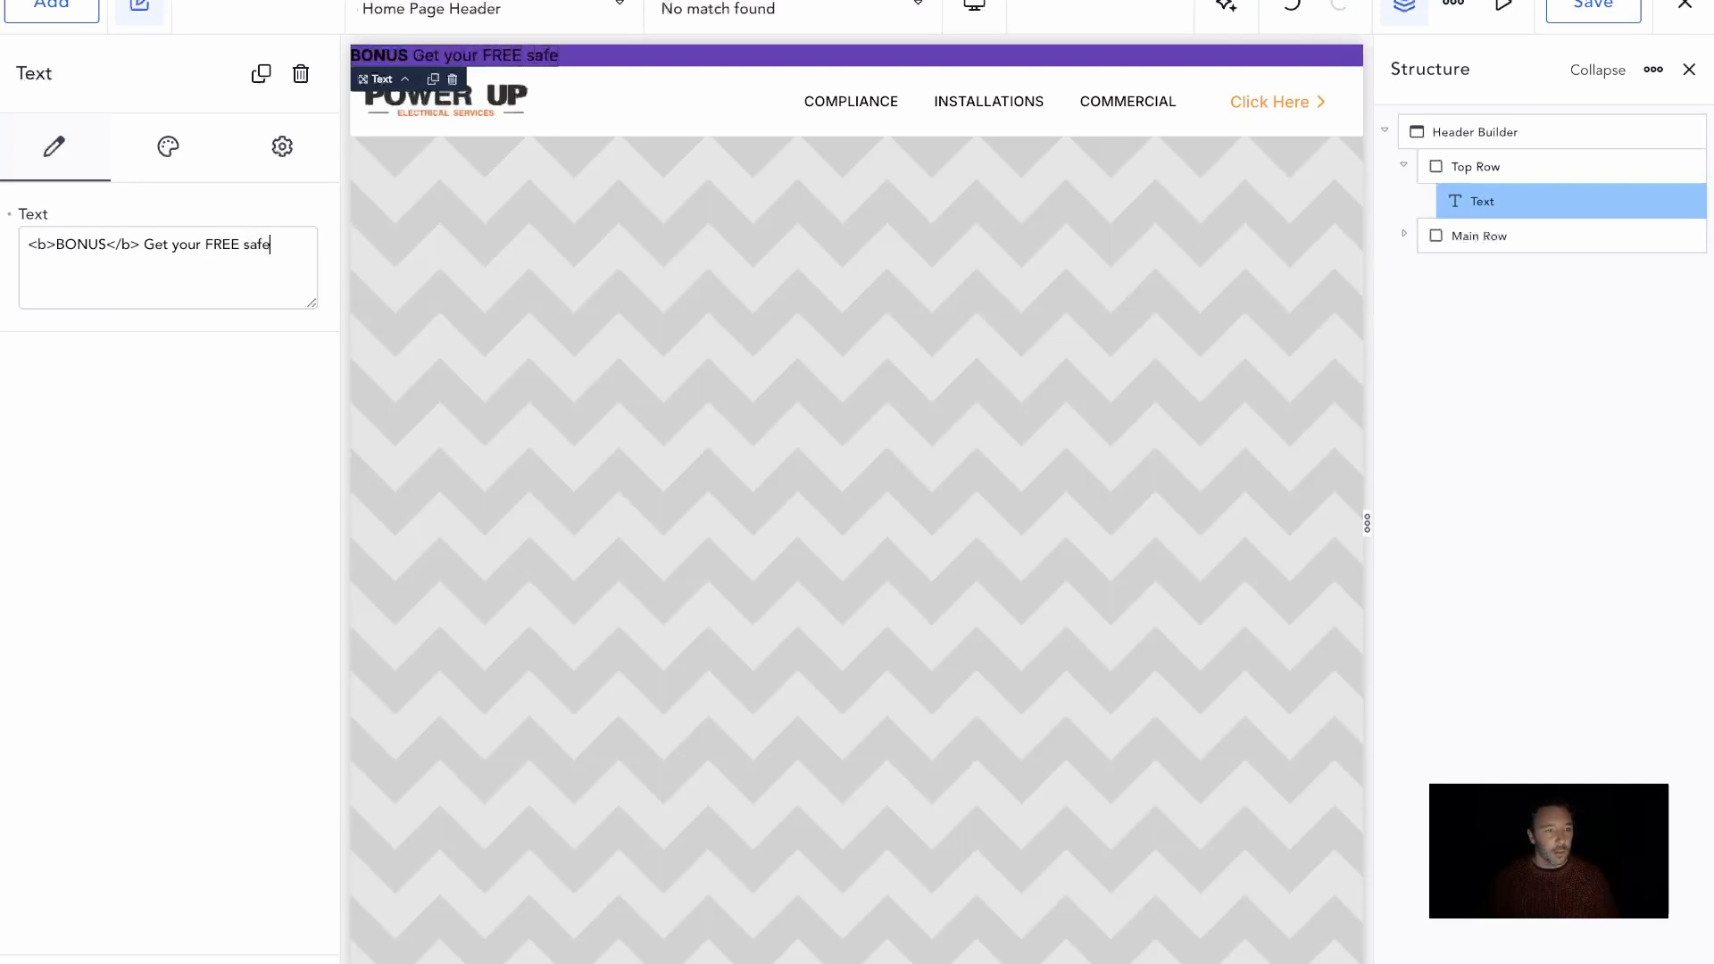
pyautogui.write('ty checklist >')
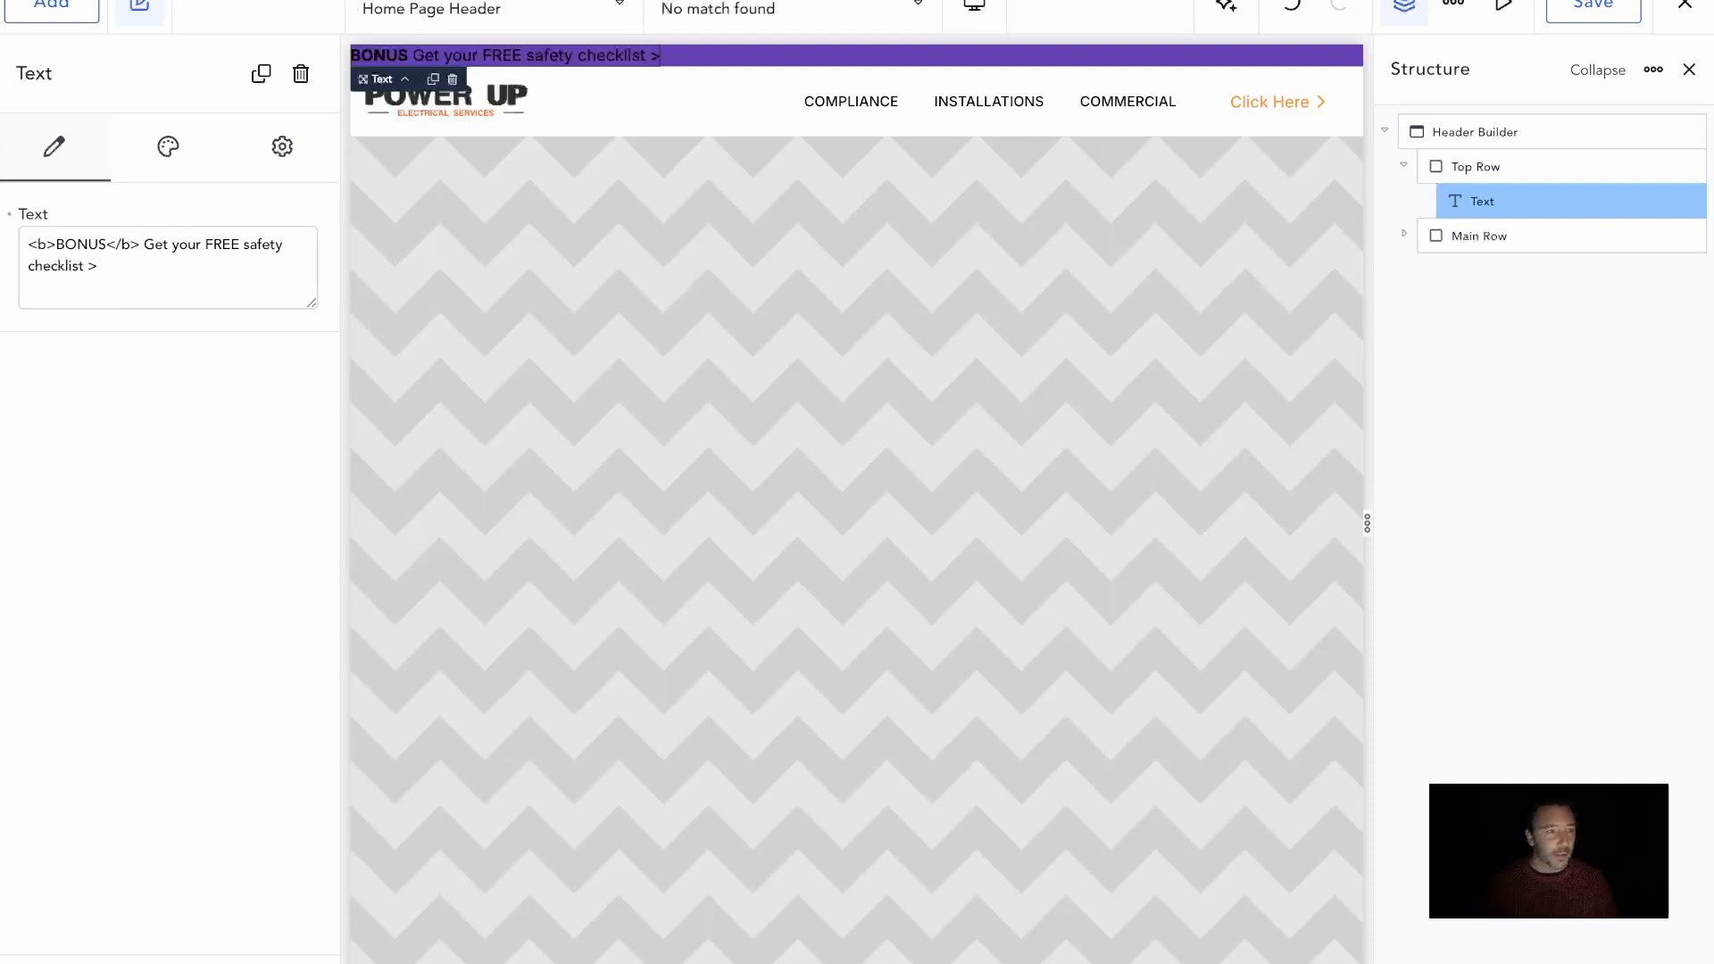
# Set the typography color of the Top Row's text to Site White
pyautogui.click(167, 165)
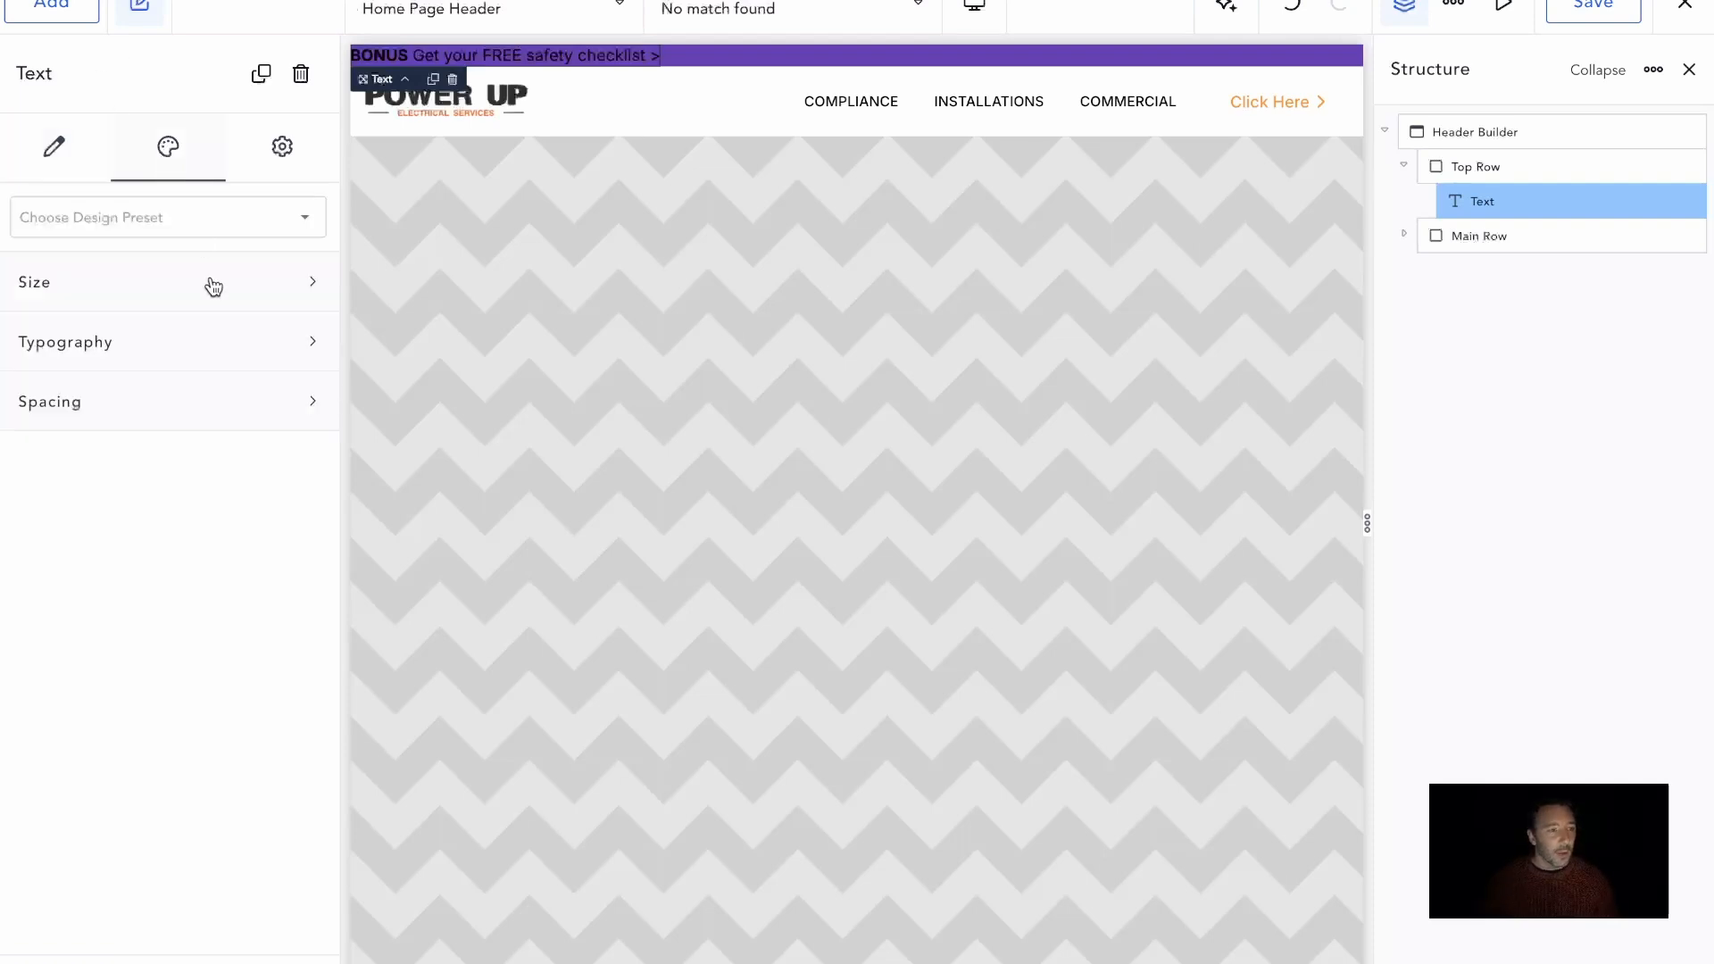
pyautogui.click(244, 348)
pyautogui.click(300, 410)
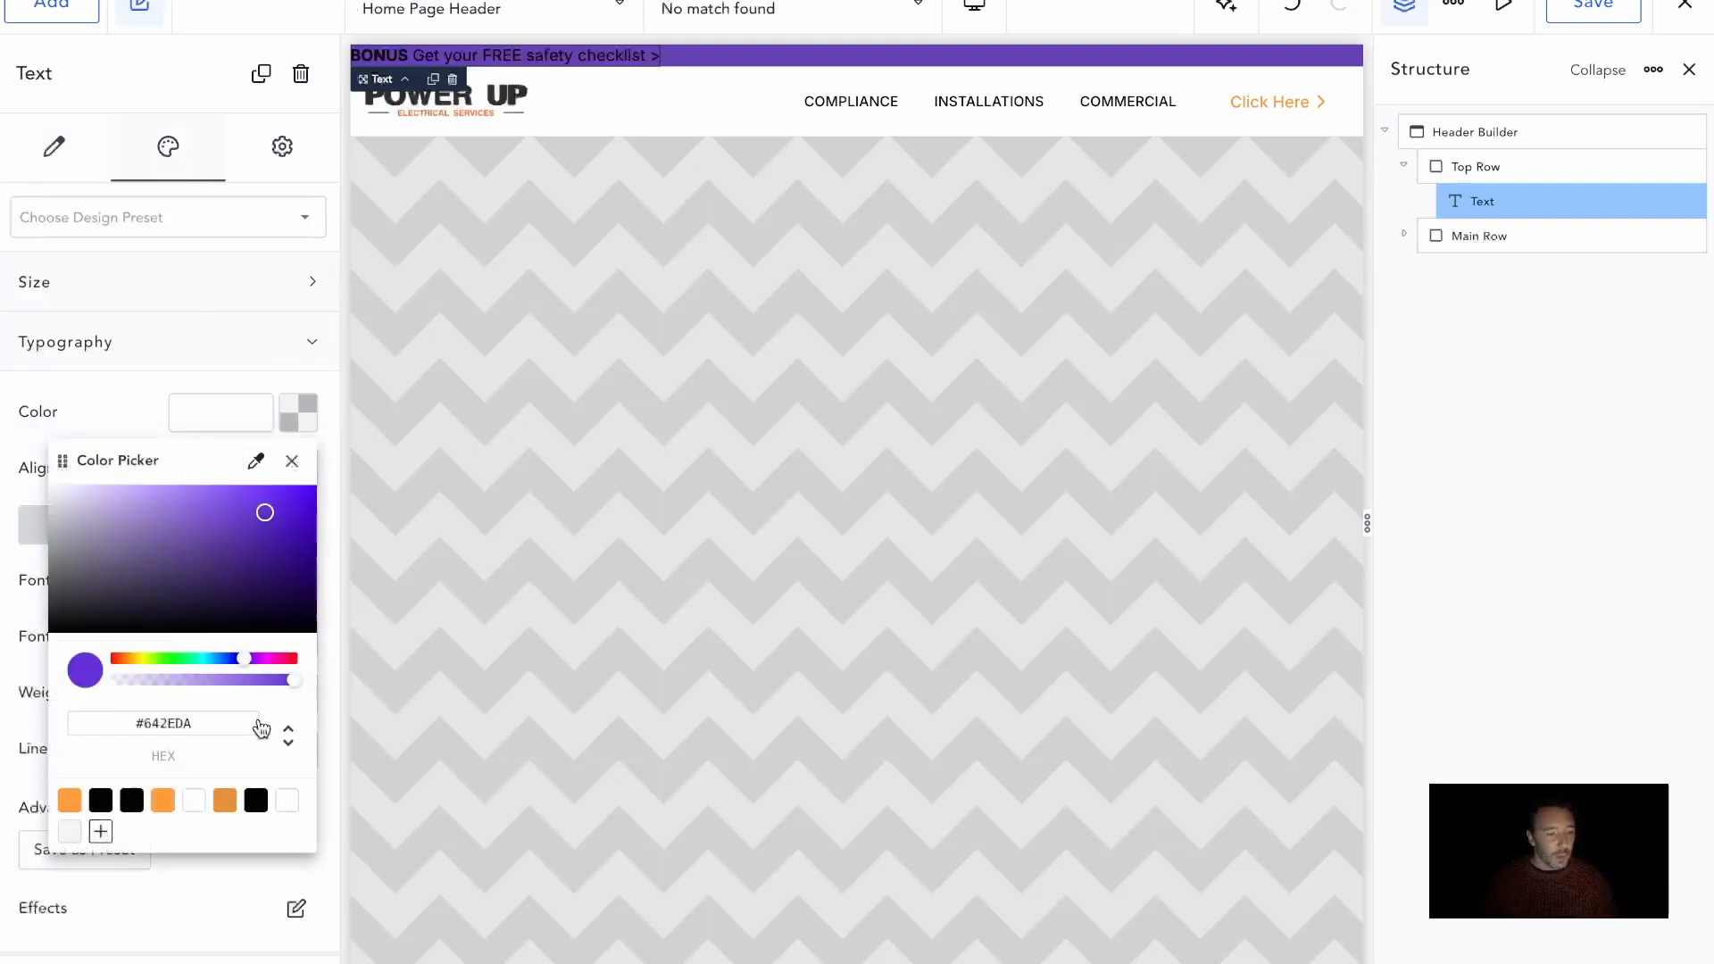
pyautogui.click(284, 807)
pyautogui.click(159, 344)
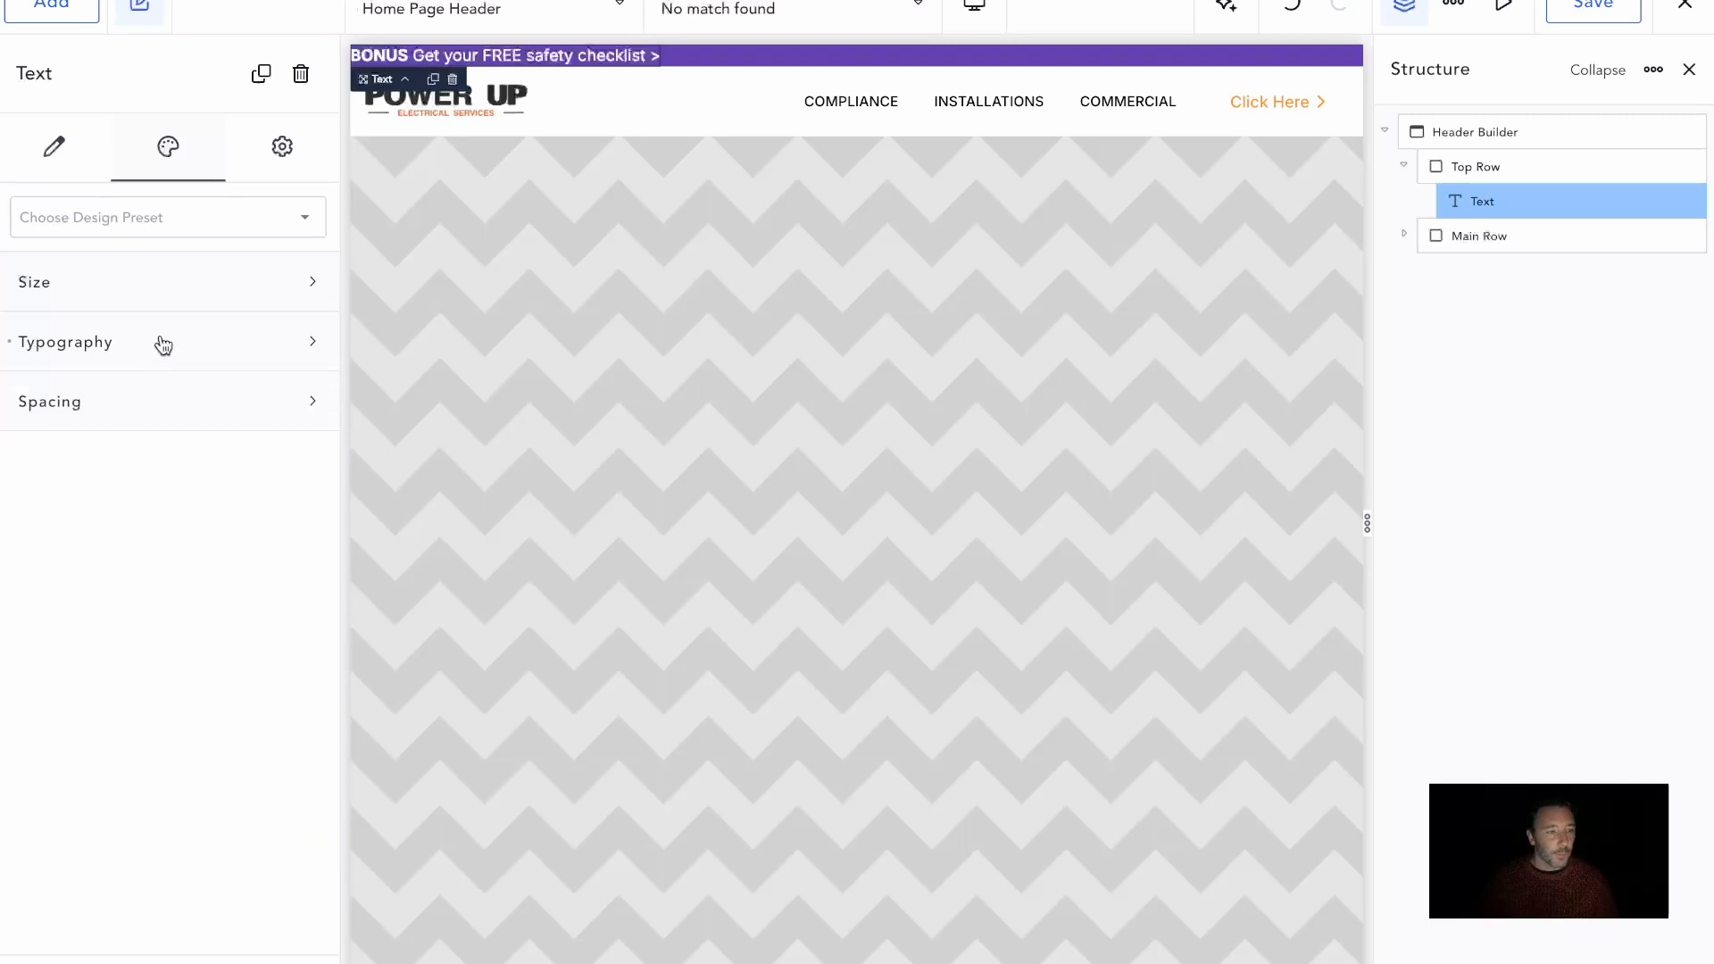
# Set the font size of the Top Row's text to .875 rem
pyautogui.click(159, 344)
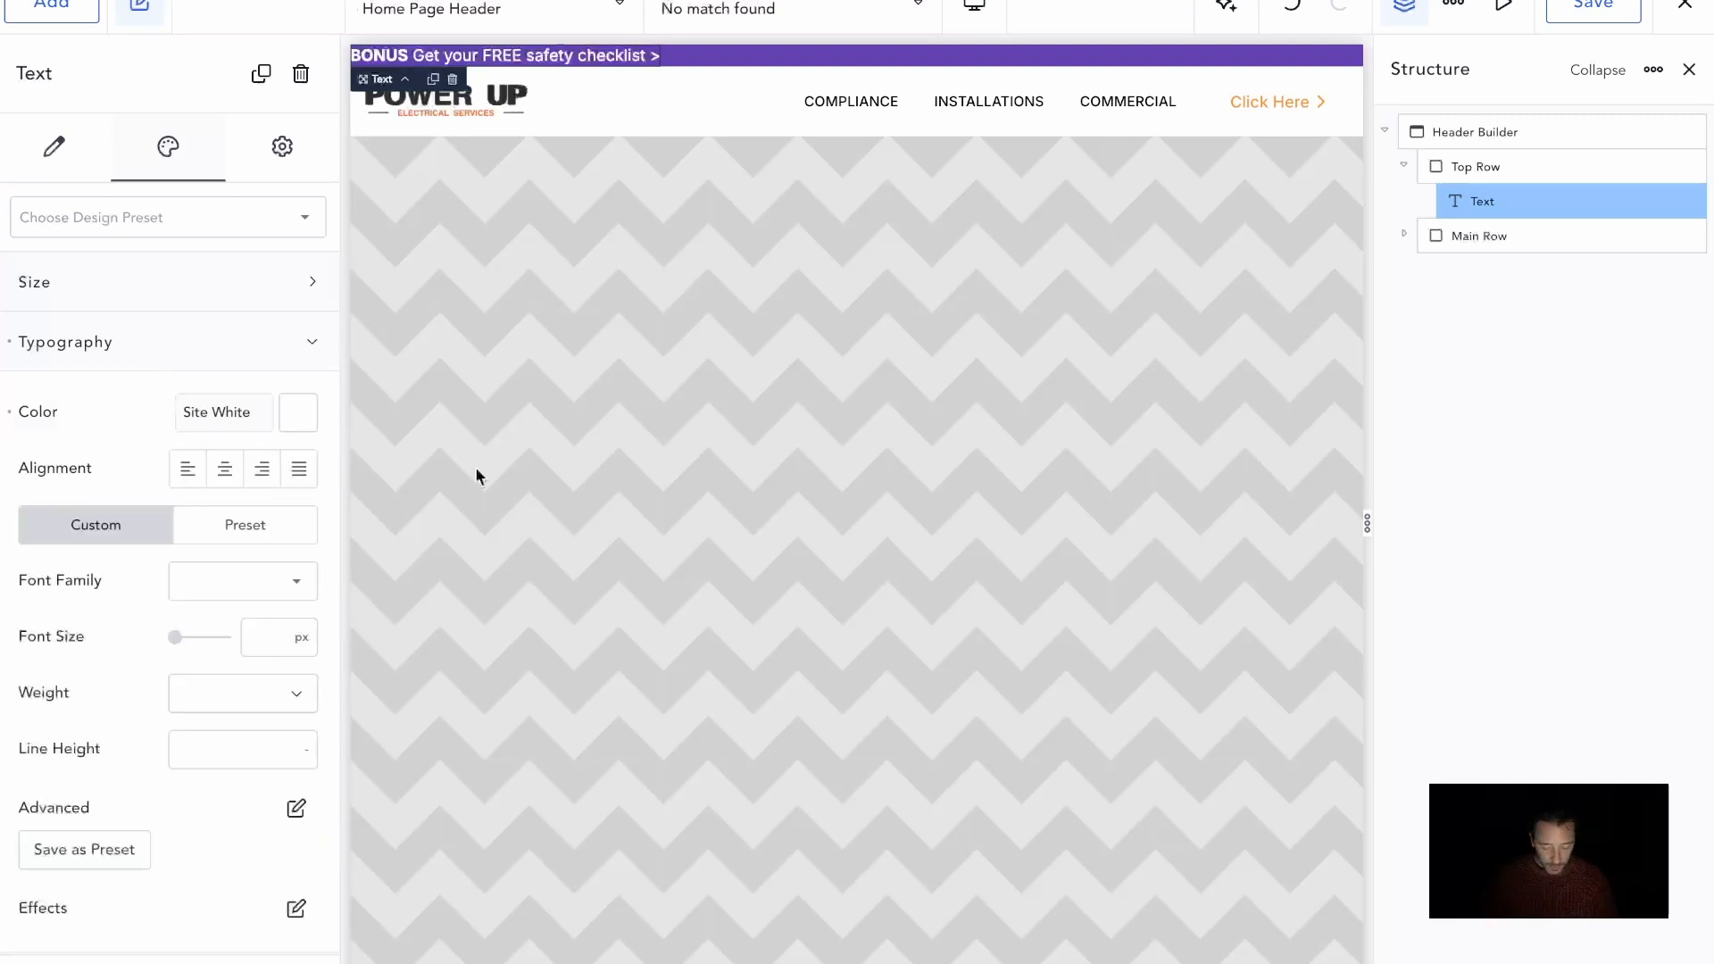
pyautogui.write('.875')
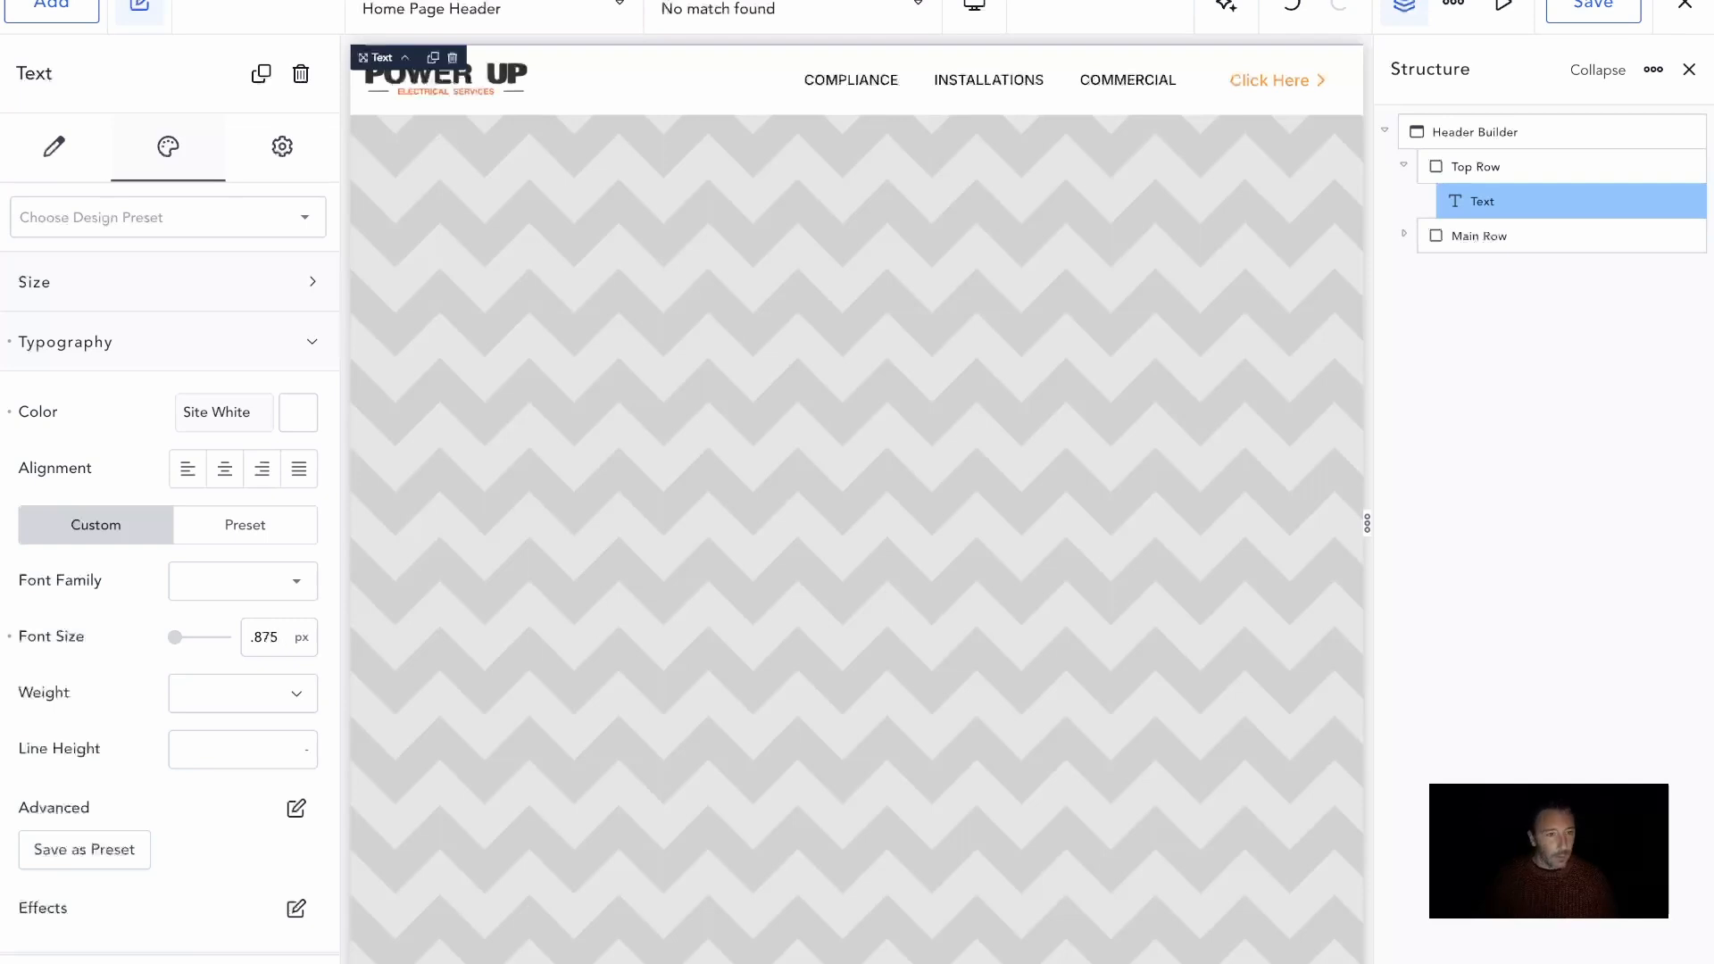
pyautogui.write('rem')
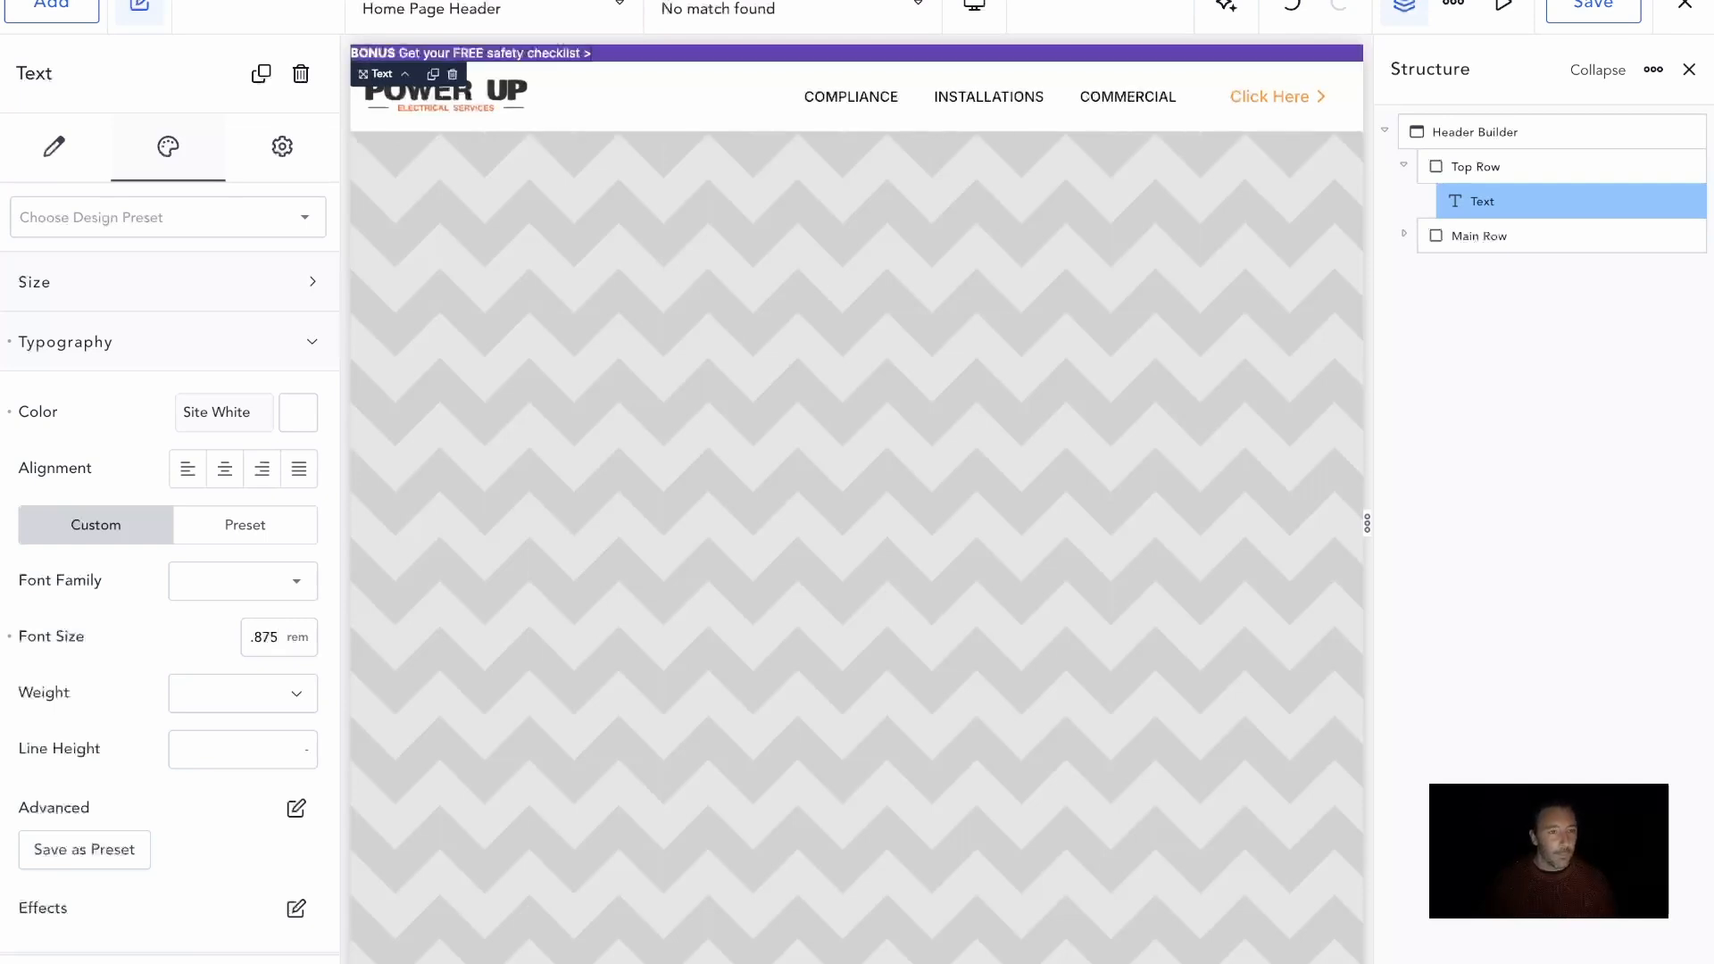
# Apply .6 em of padding to all four sides of the Top Row
pyautogui.click(1007, 53)
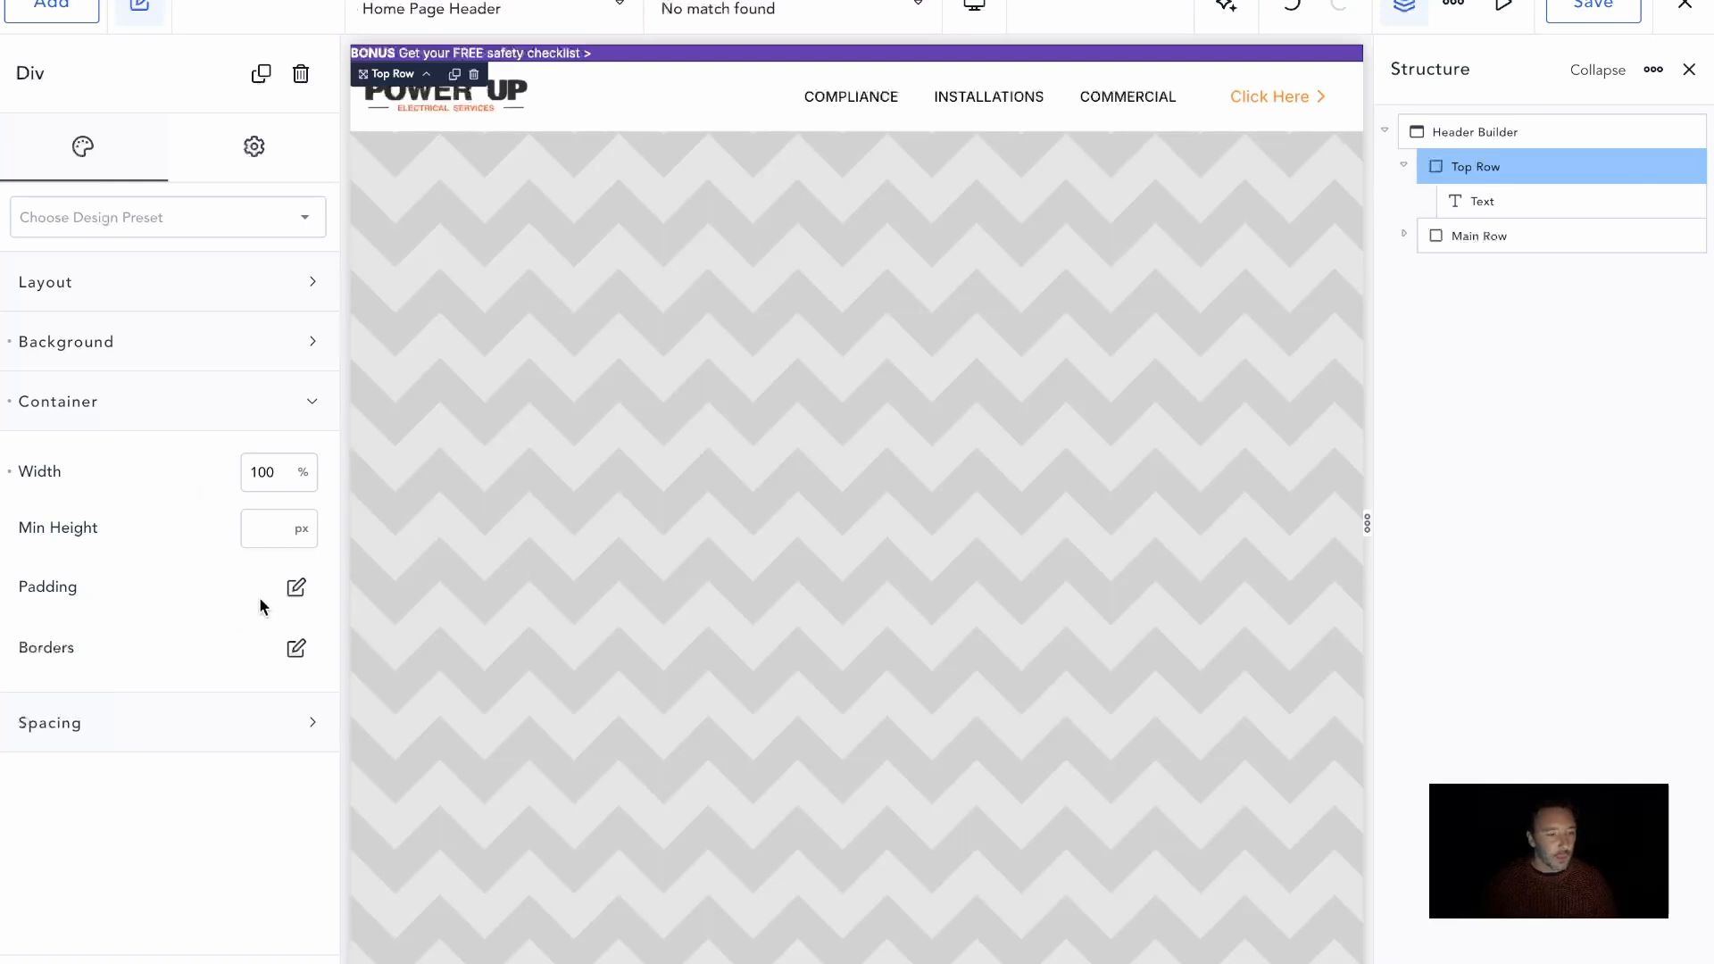
pyautogui.click(297, 587)
pyautogui.click(161, 819)
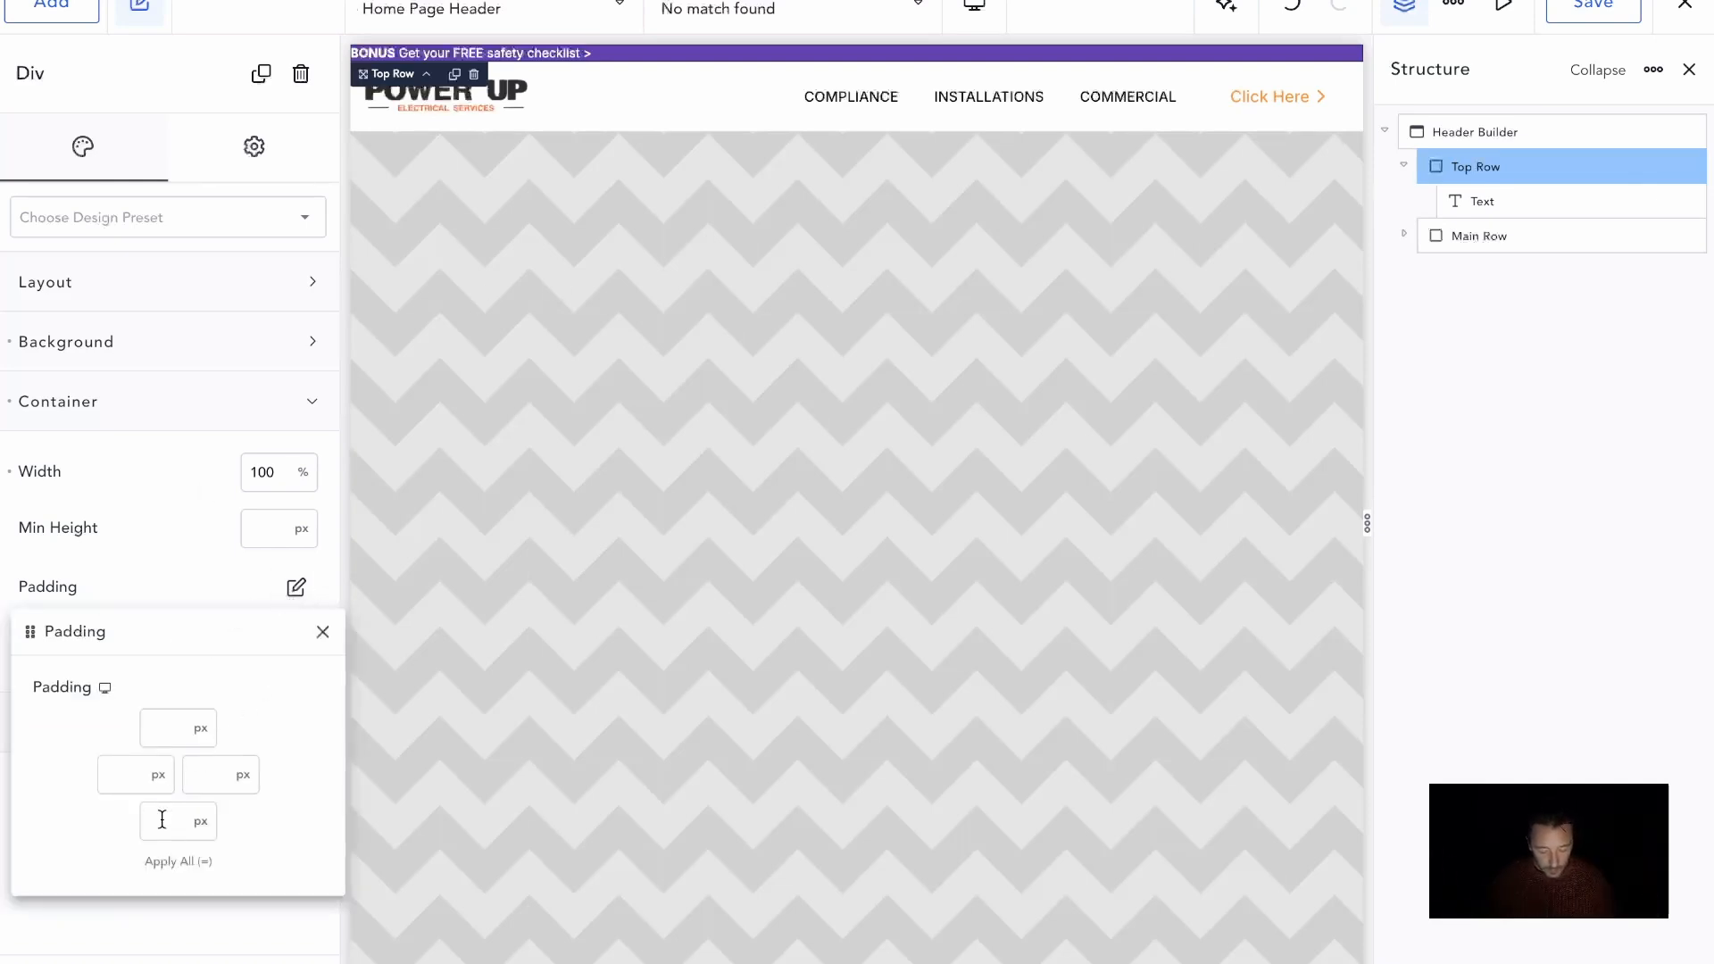
pyautogui.write('.6')
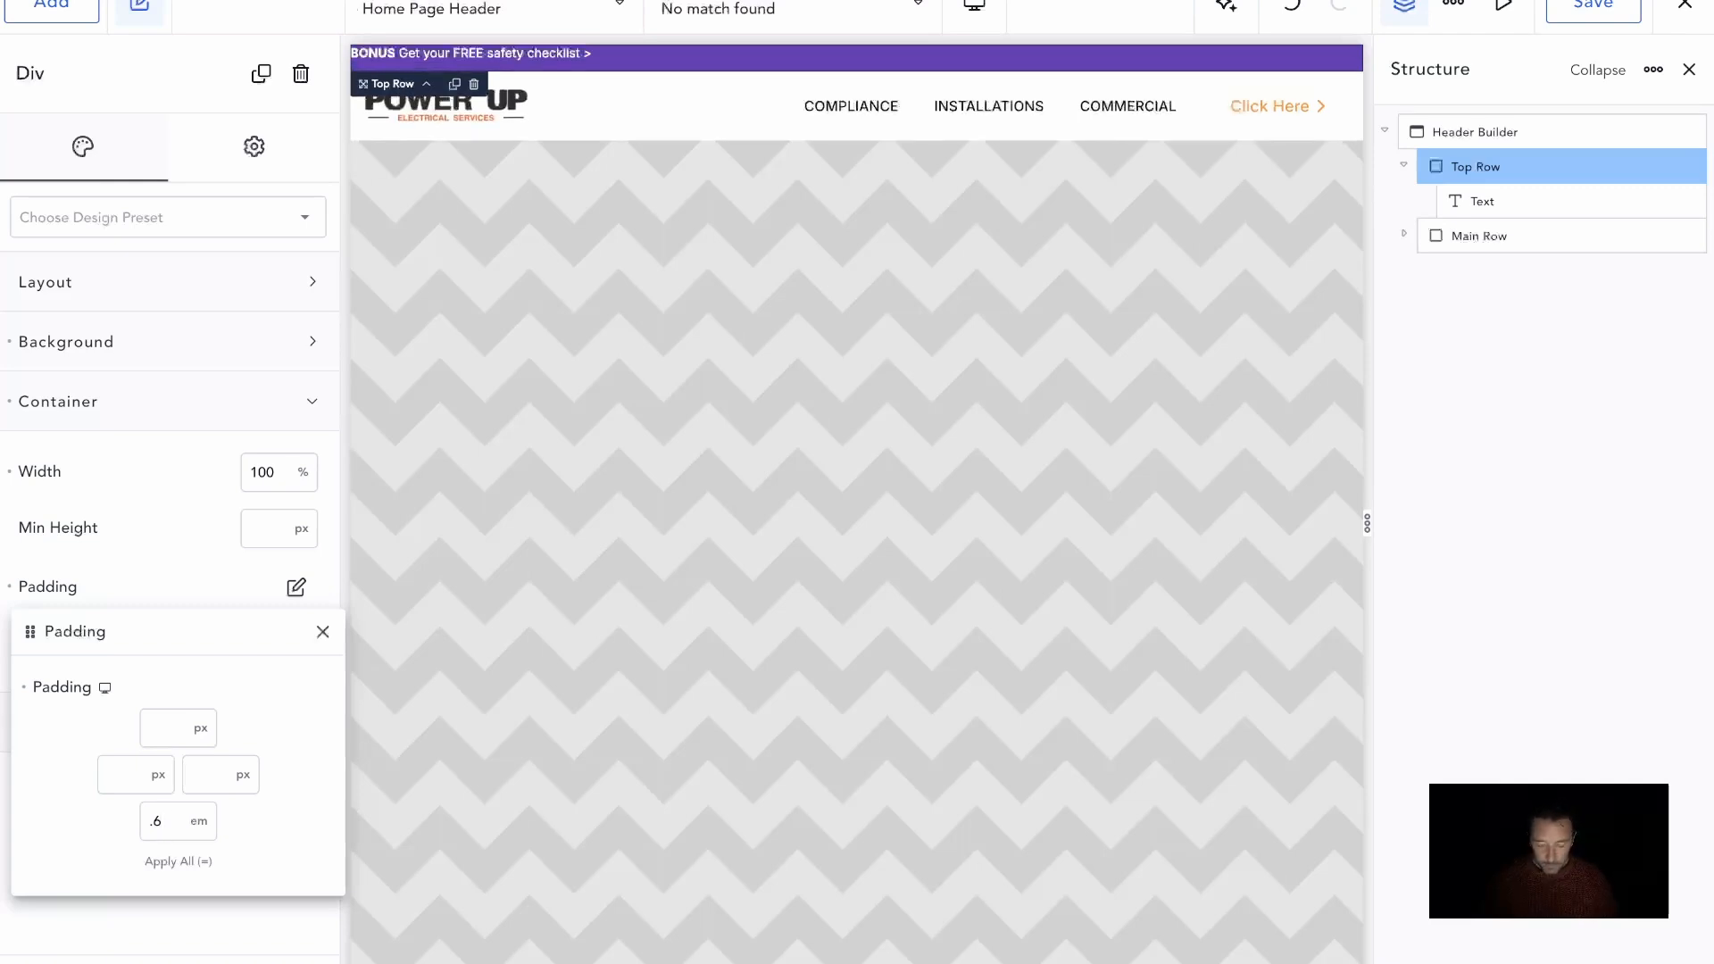
pyautogui.write('em=')
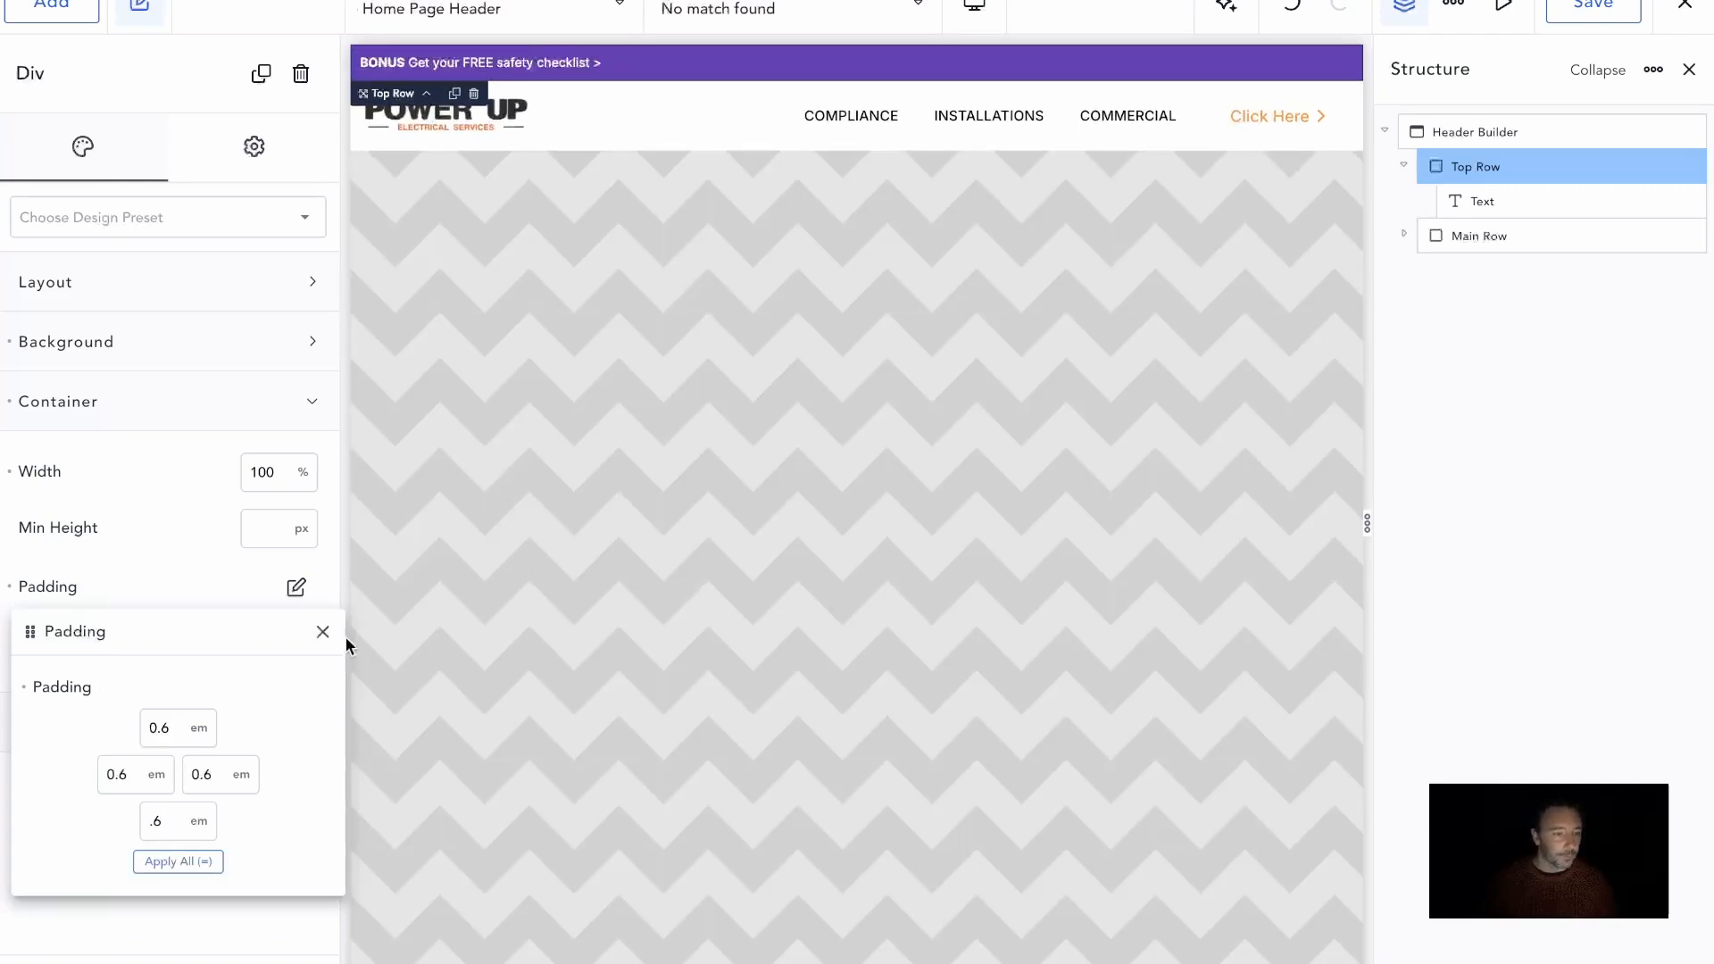
# Set the Top Row's padding to .4 em on all four sides
pyautogui.press('BackSpace')
pyautogui.write('4')
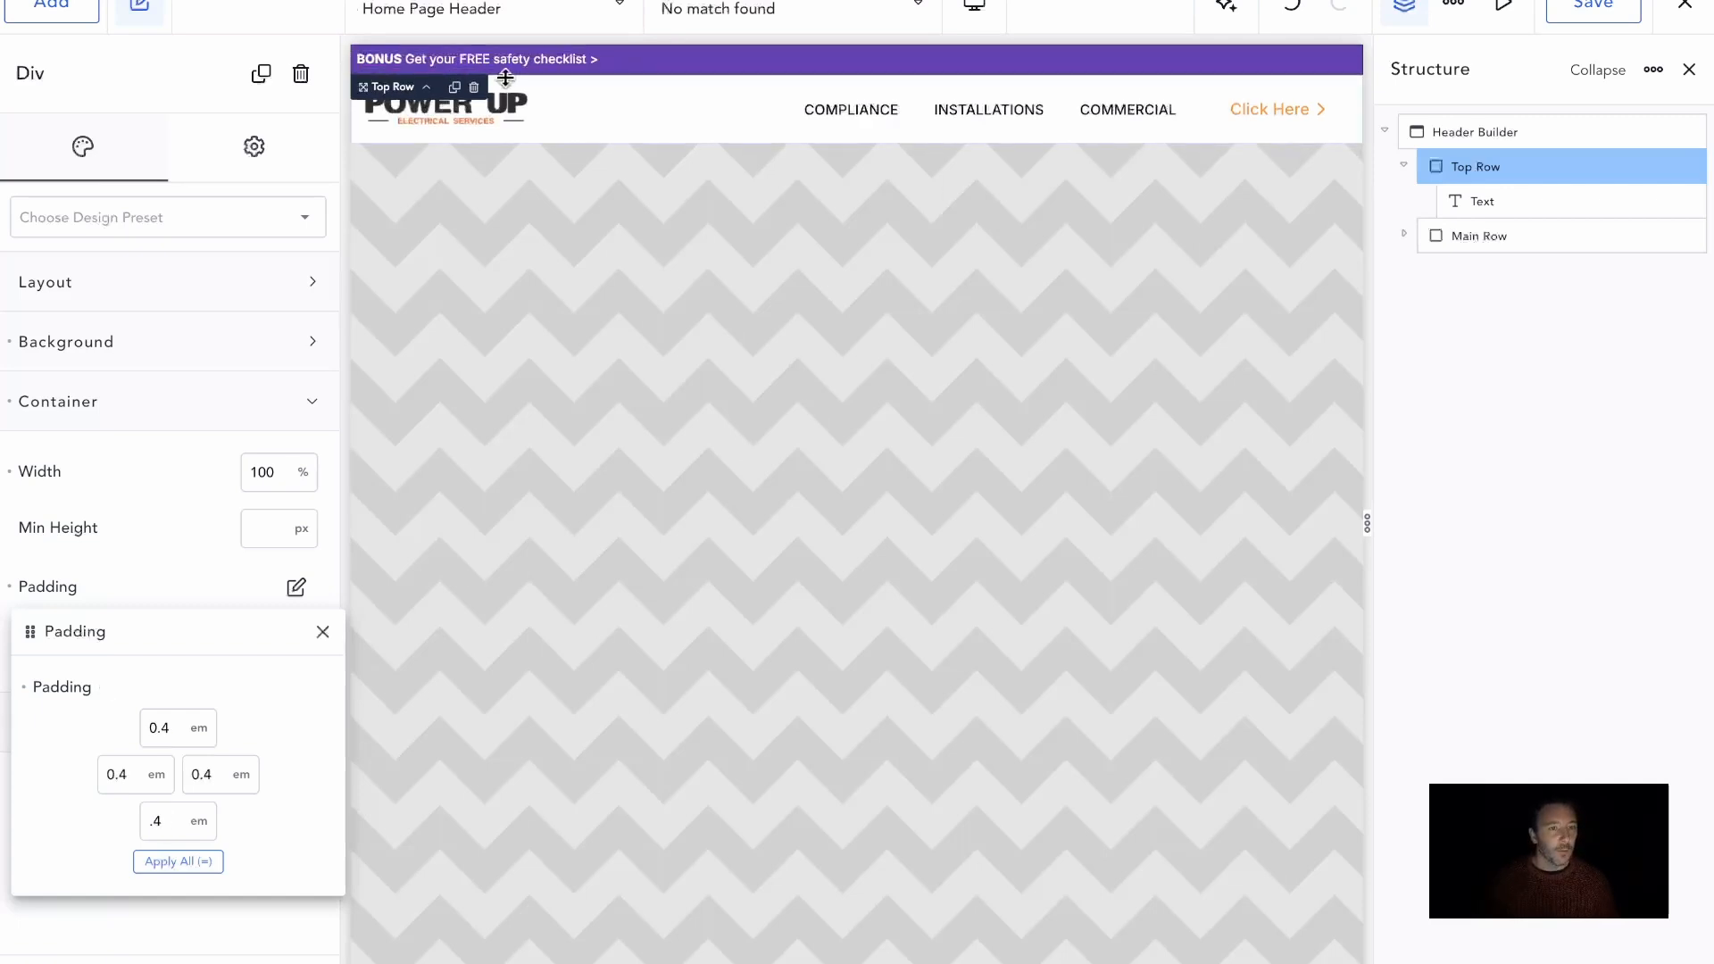
pyautogui.click(508, 69)
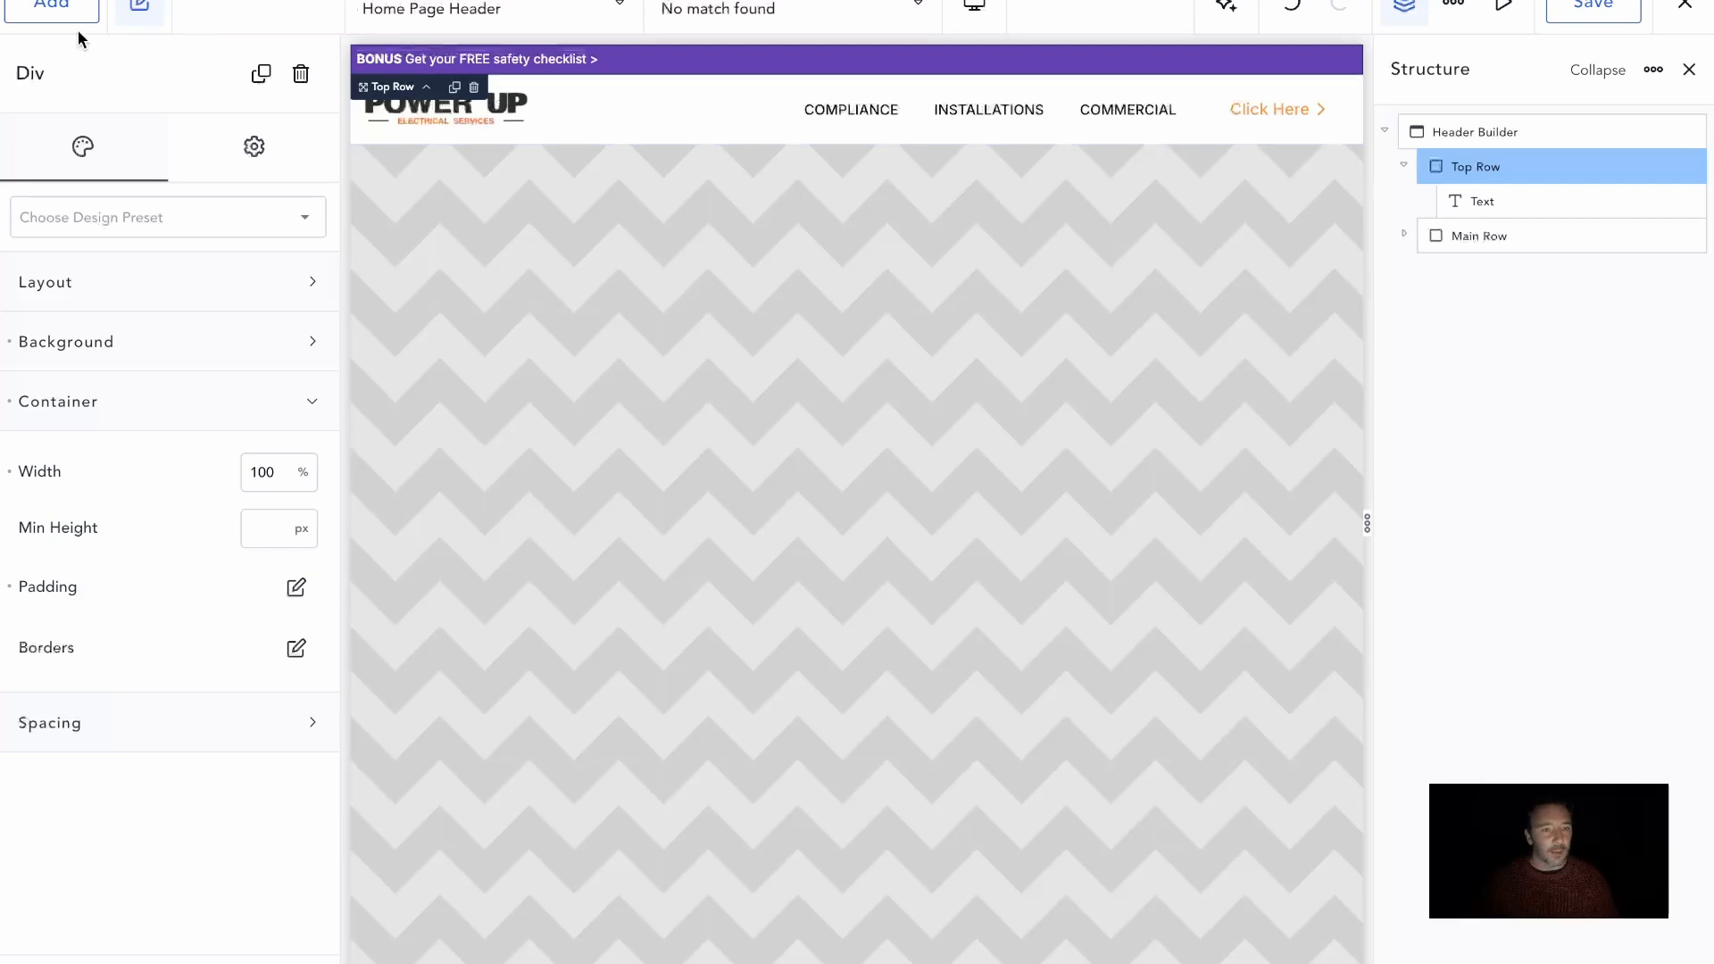
# Copy the Main Row's Menu Builder with its links and button, and paste it into the Top Row
pyautogui.click(1460, 238)
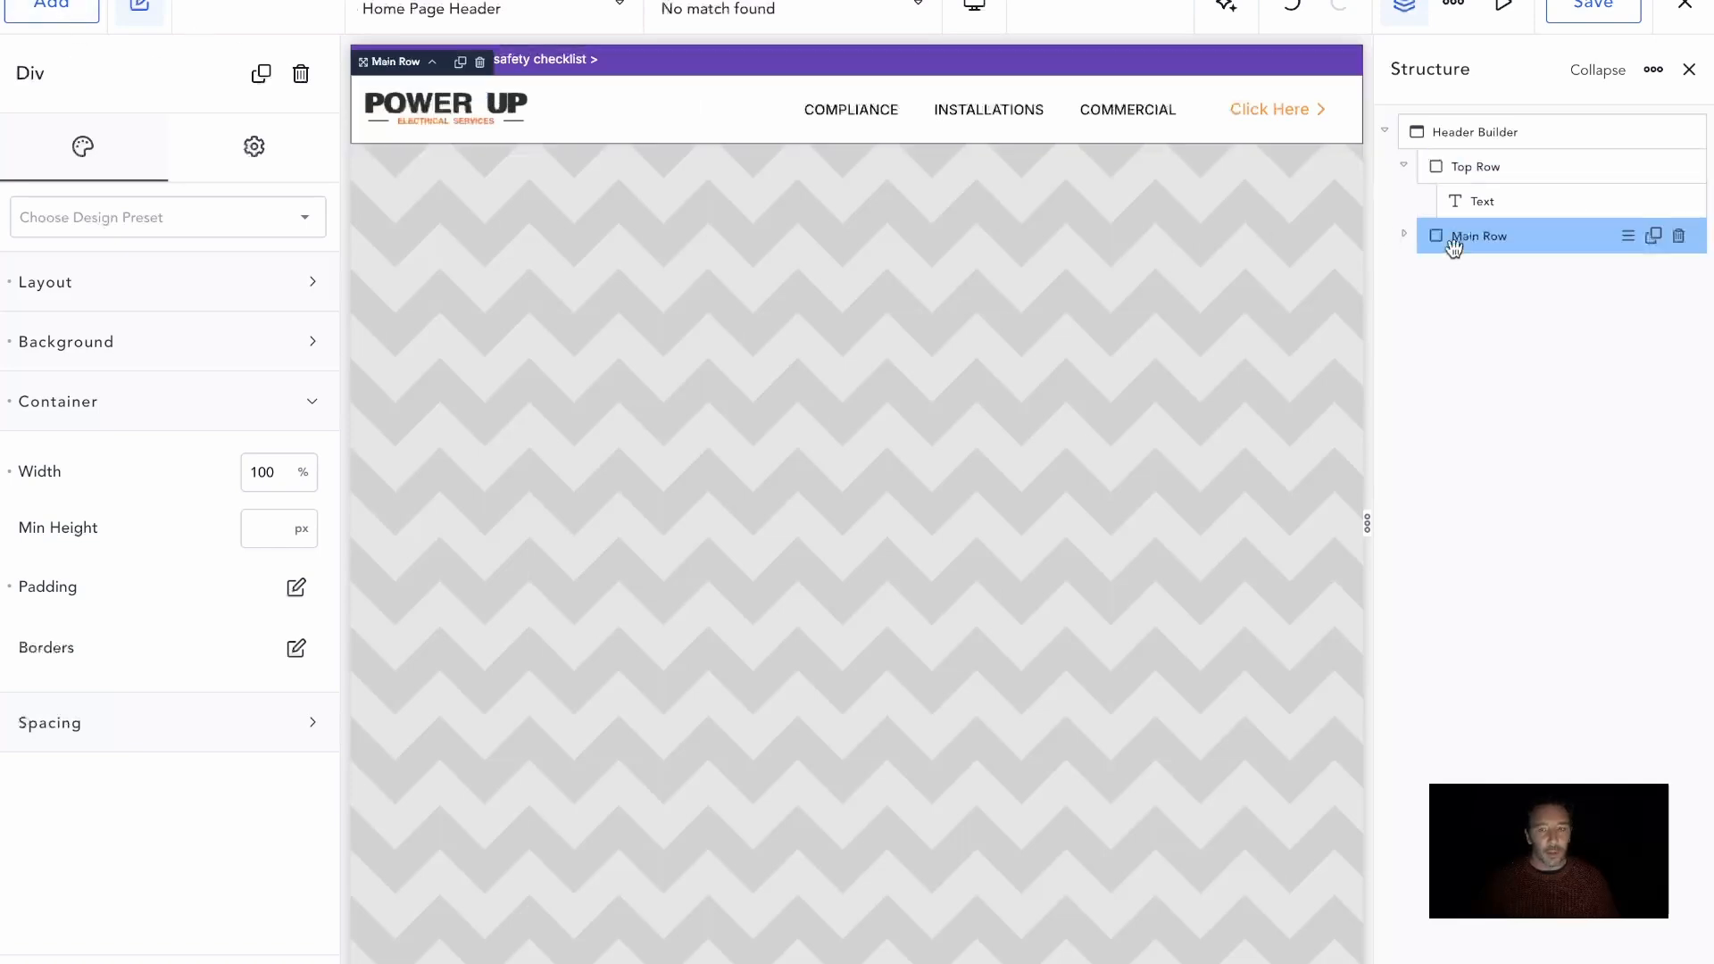
pyautogui.click(1405, 238)
pyautogui.rightClick(1522, 341)
pyautogui.click(1561, 374)
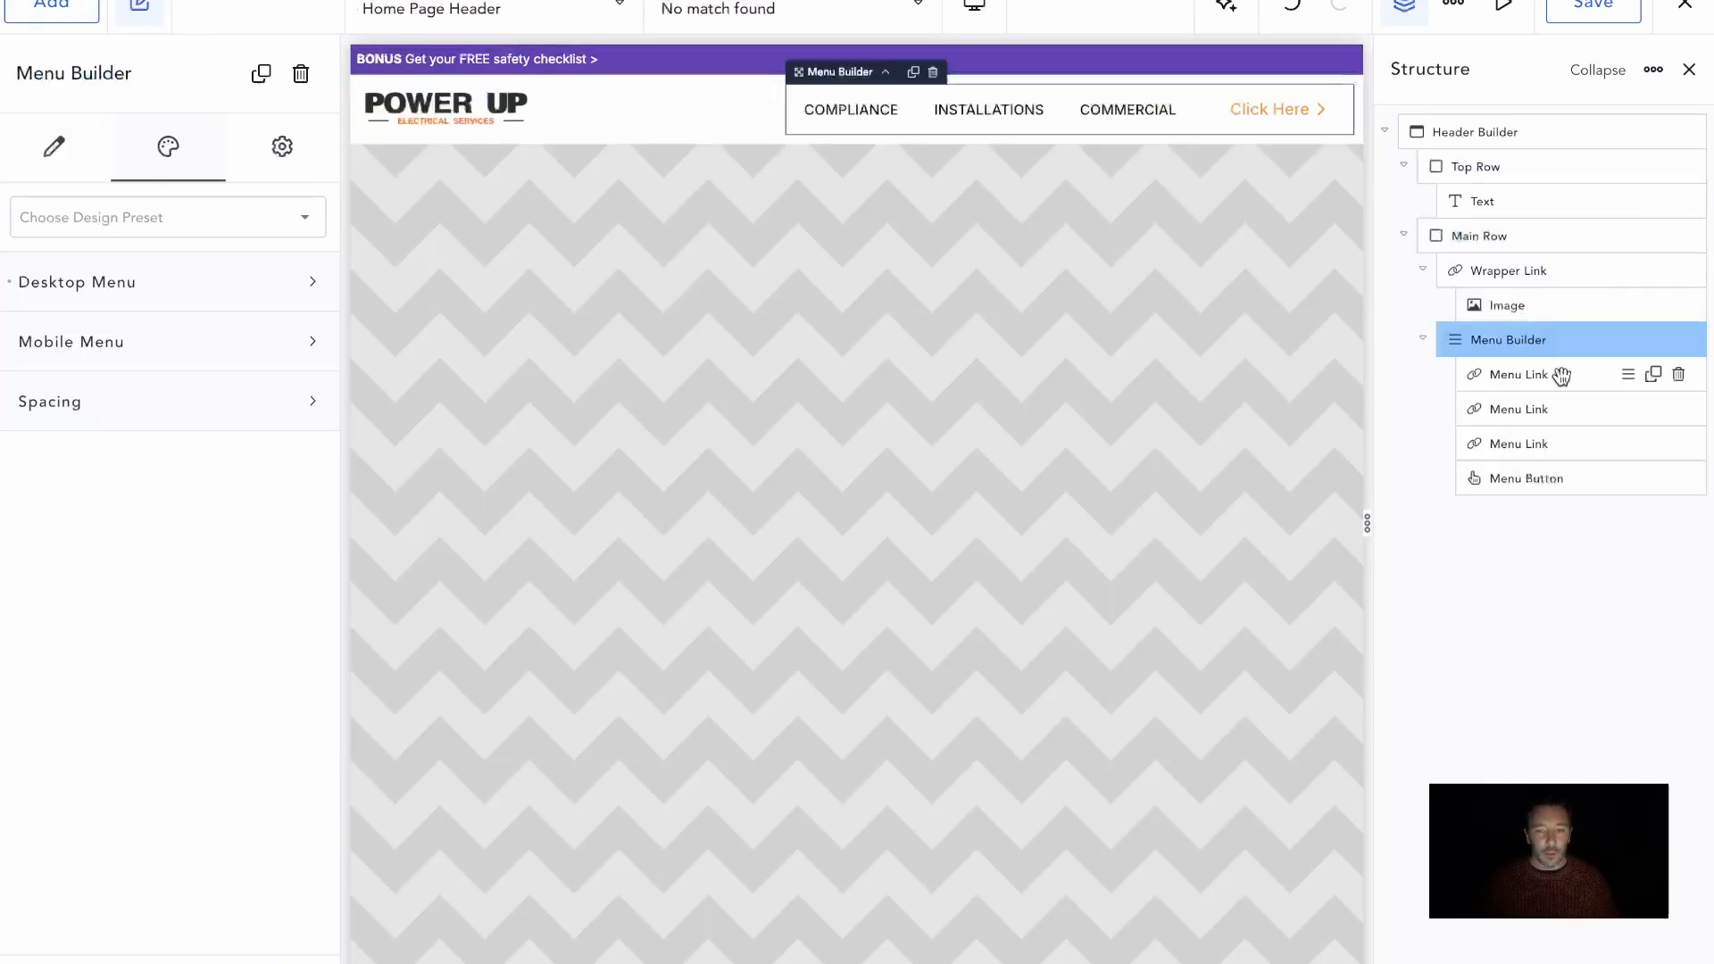
pyautogui.rightClick(1025, 64)
pyautogui.click(939, 114)
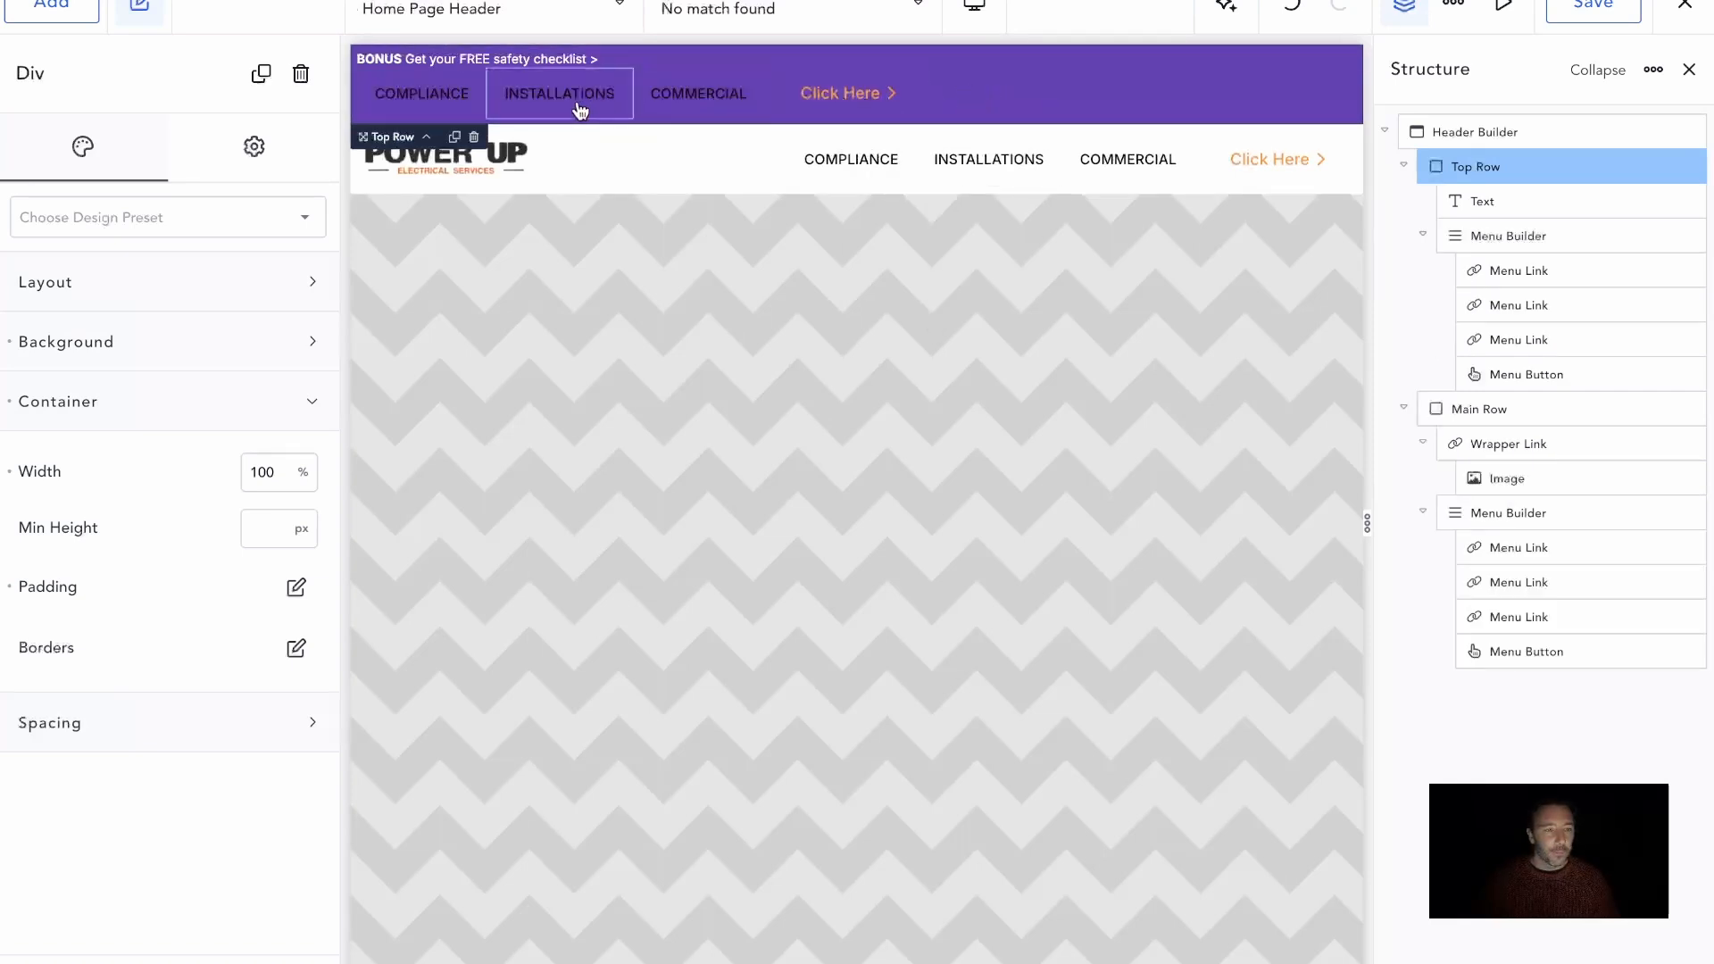
# Change the text of the three links in the Top Row's menu to "About", "Blog" and "Reviews"
pyautogui.click(427, 113)
pyautogui.moveTo(105, 248); pyautogui.dragTo(11, 245)
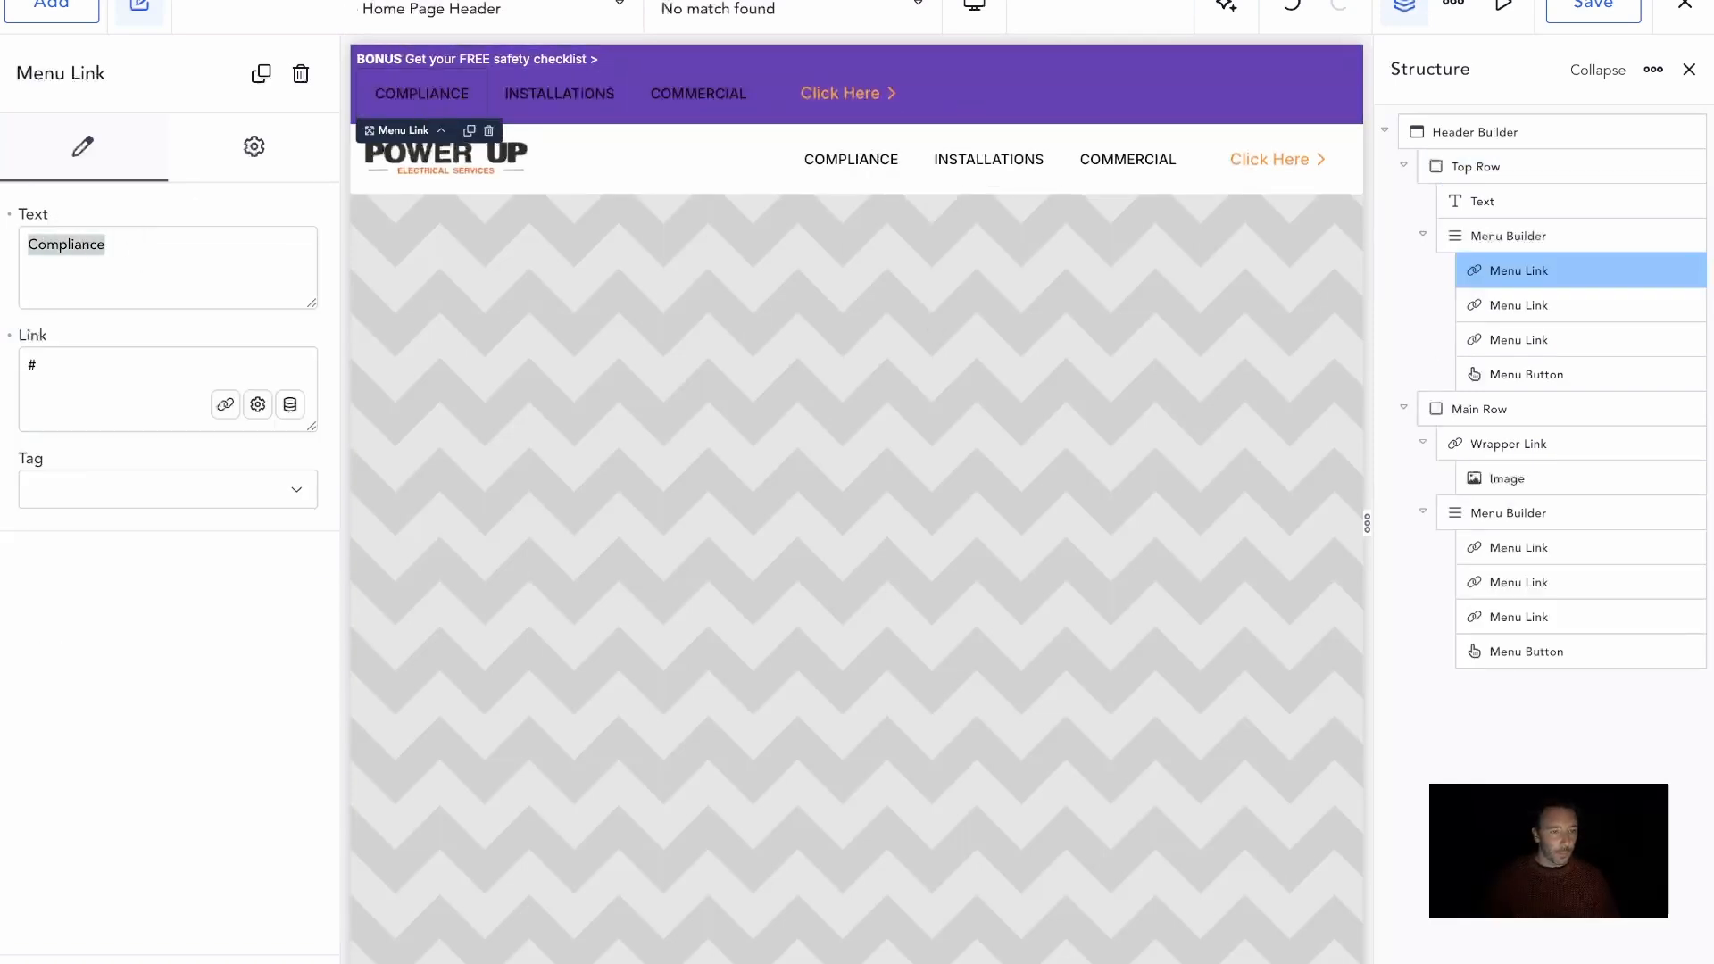
pyautogui.write('About')
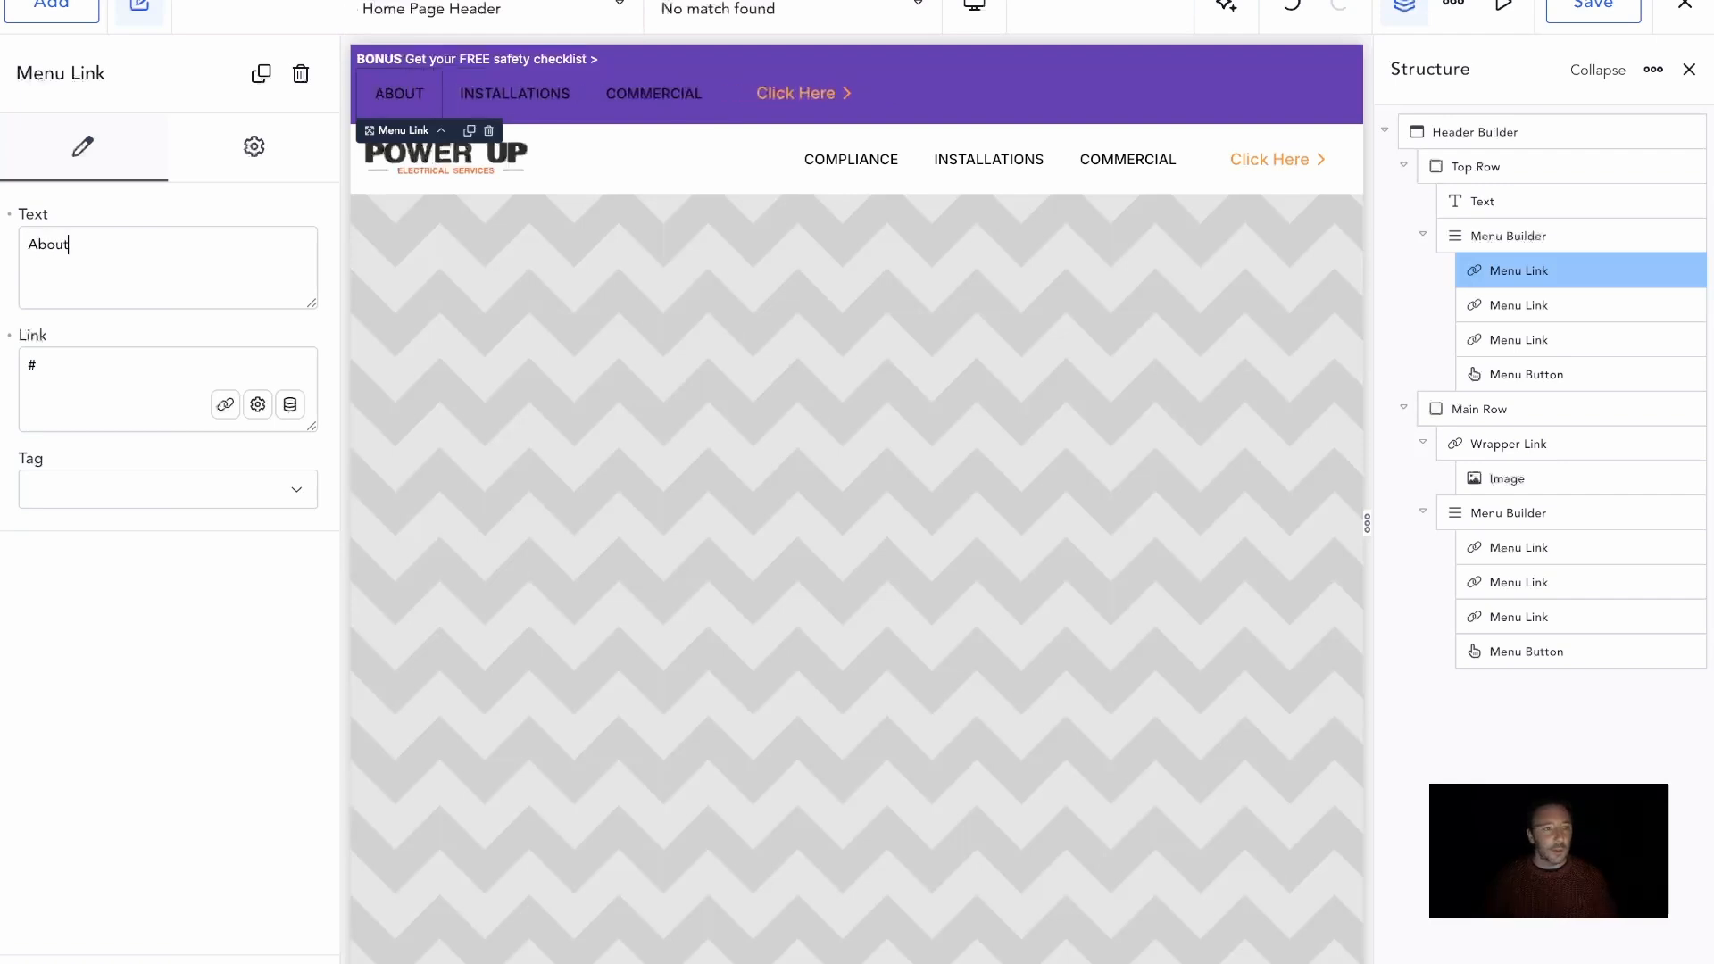
pyautogui.click(549, 94)
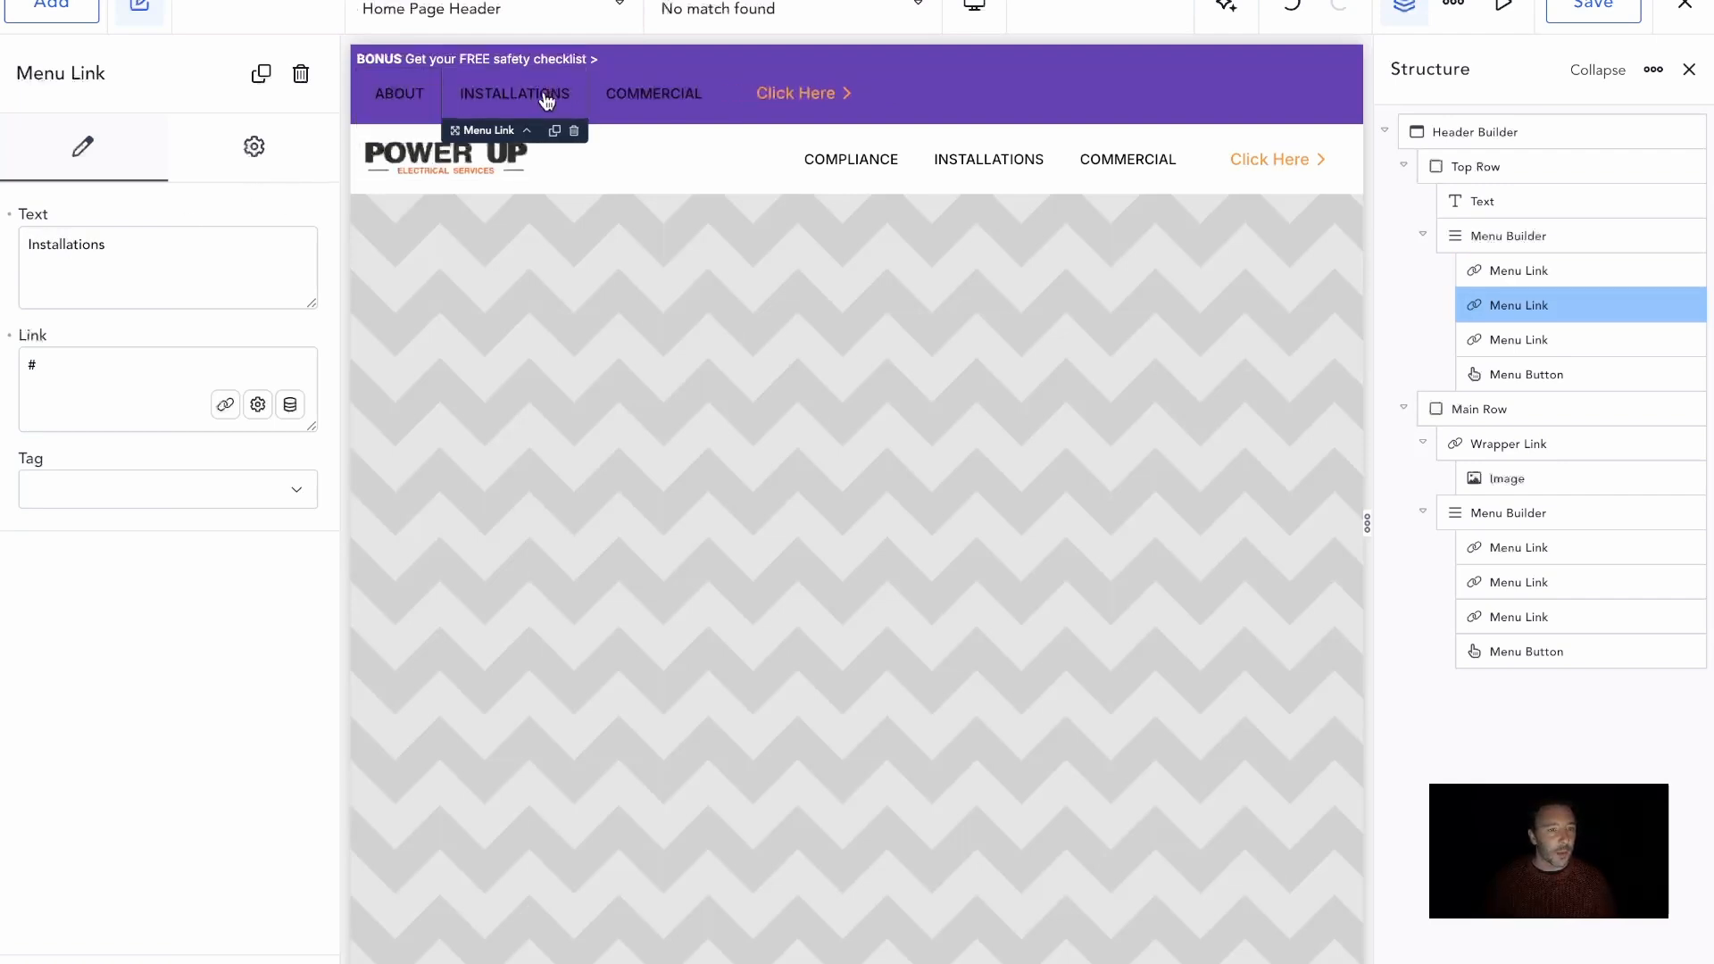
pyautogui.doubleClick(185, 258)
pyautogui.write('Blog')
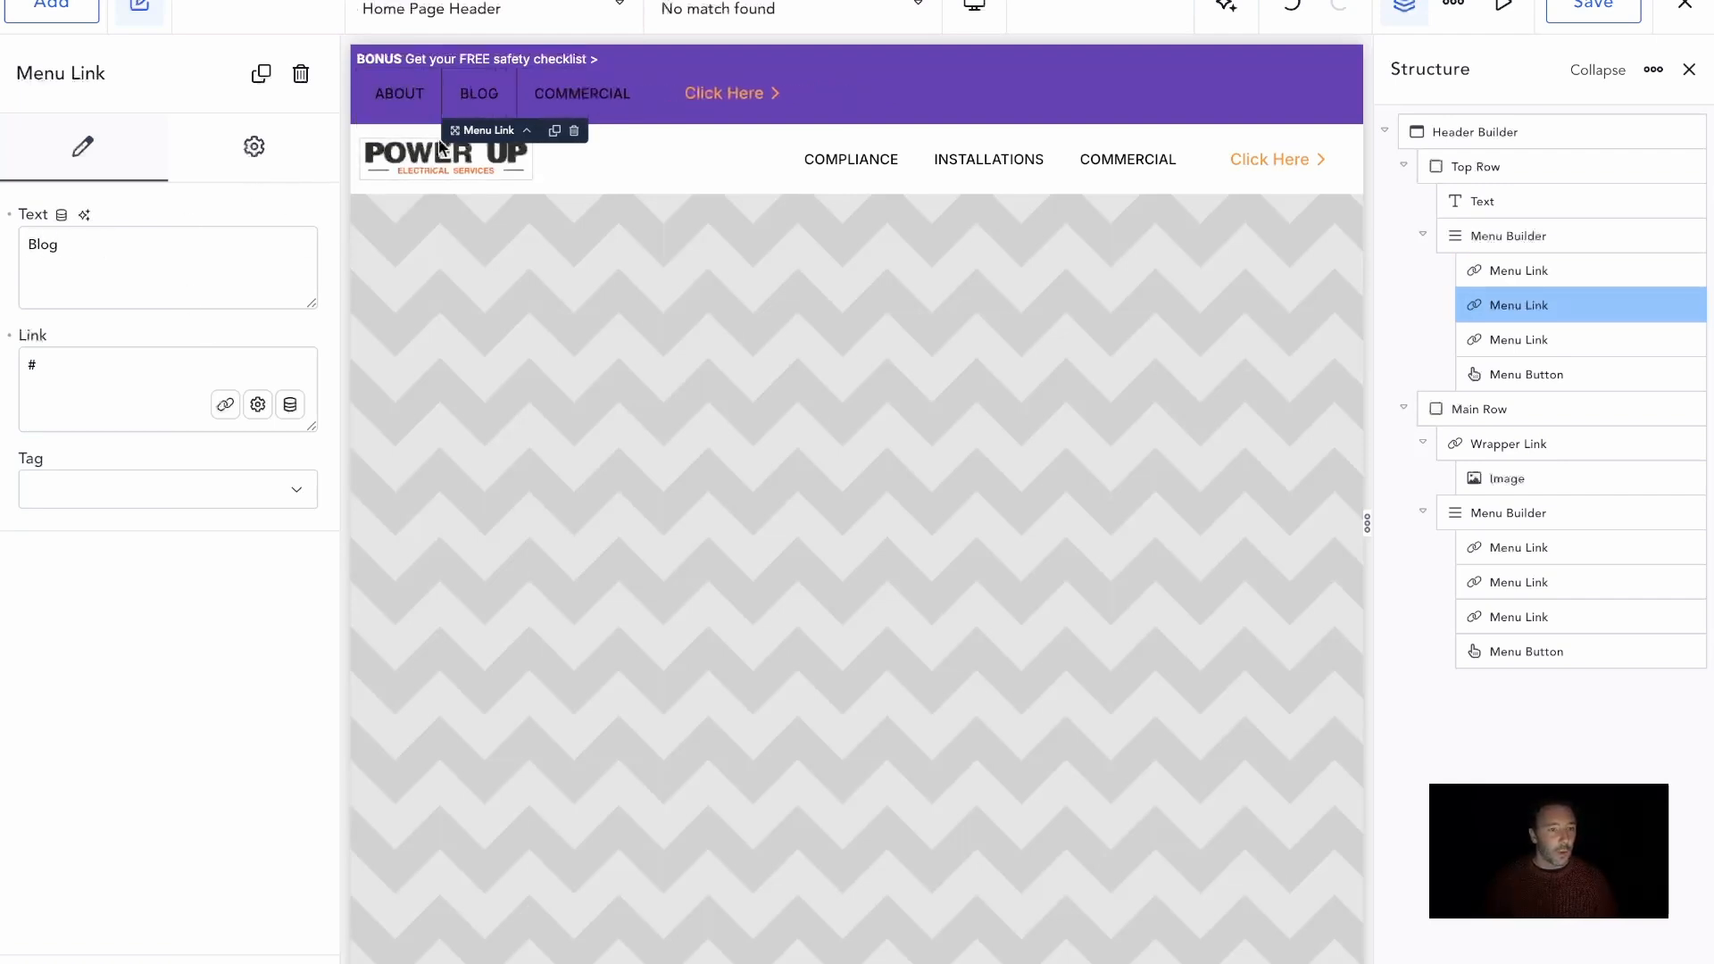
pyautogui.click(580, 94)
pyautogui.doubleClick(225, 248)
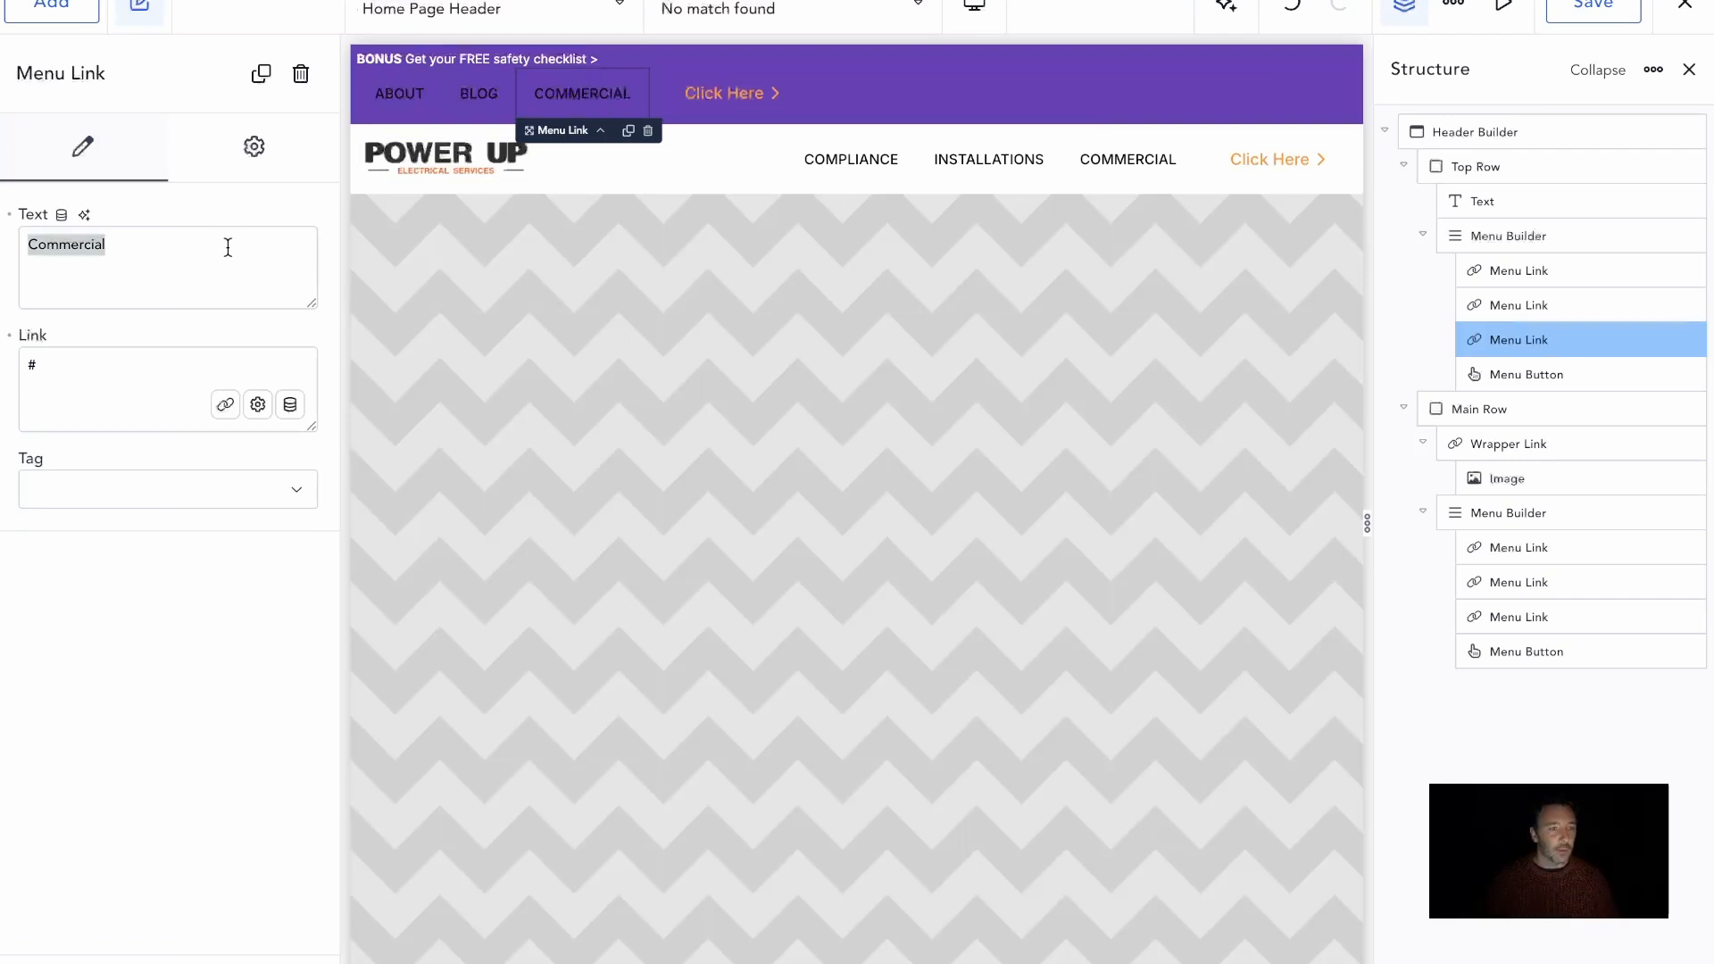
pyautogui.write('Reviews')
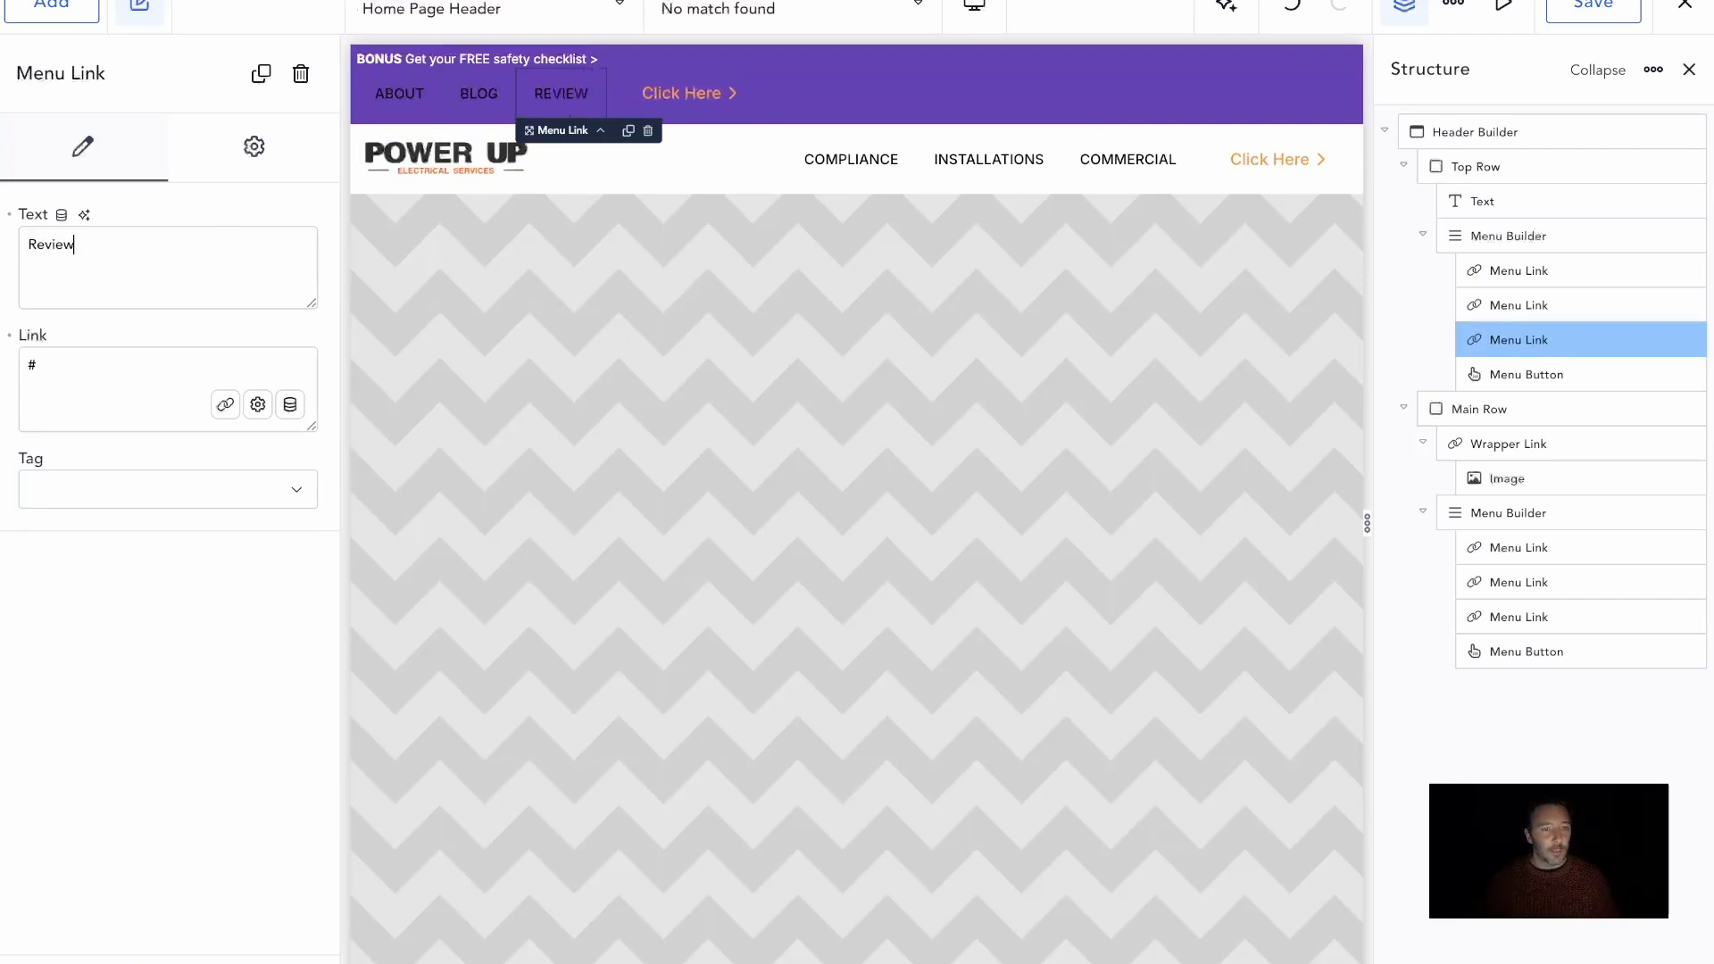
# Delete the Click Here button from the Top Row's menu
pyautogui.click(711, 97)
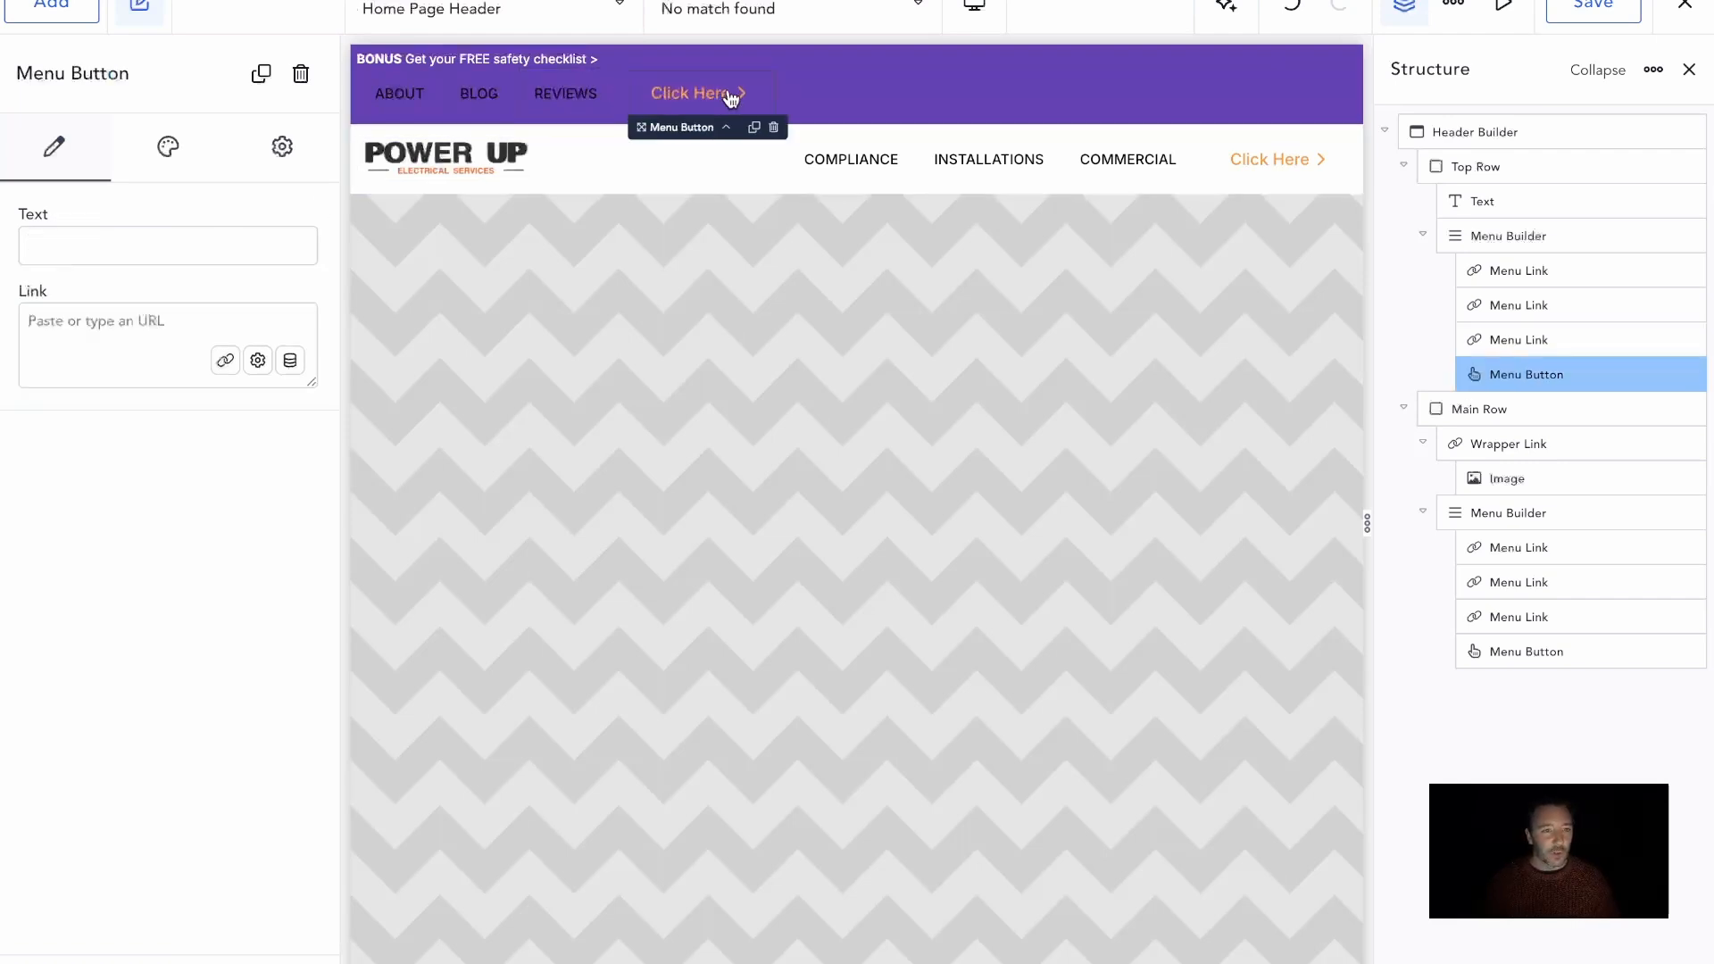
pyautogui.click(774, 129)
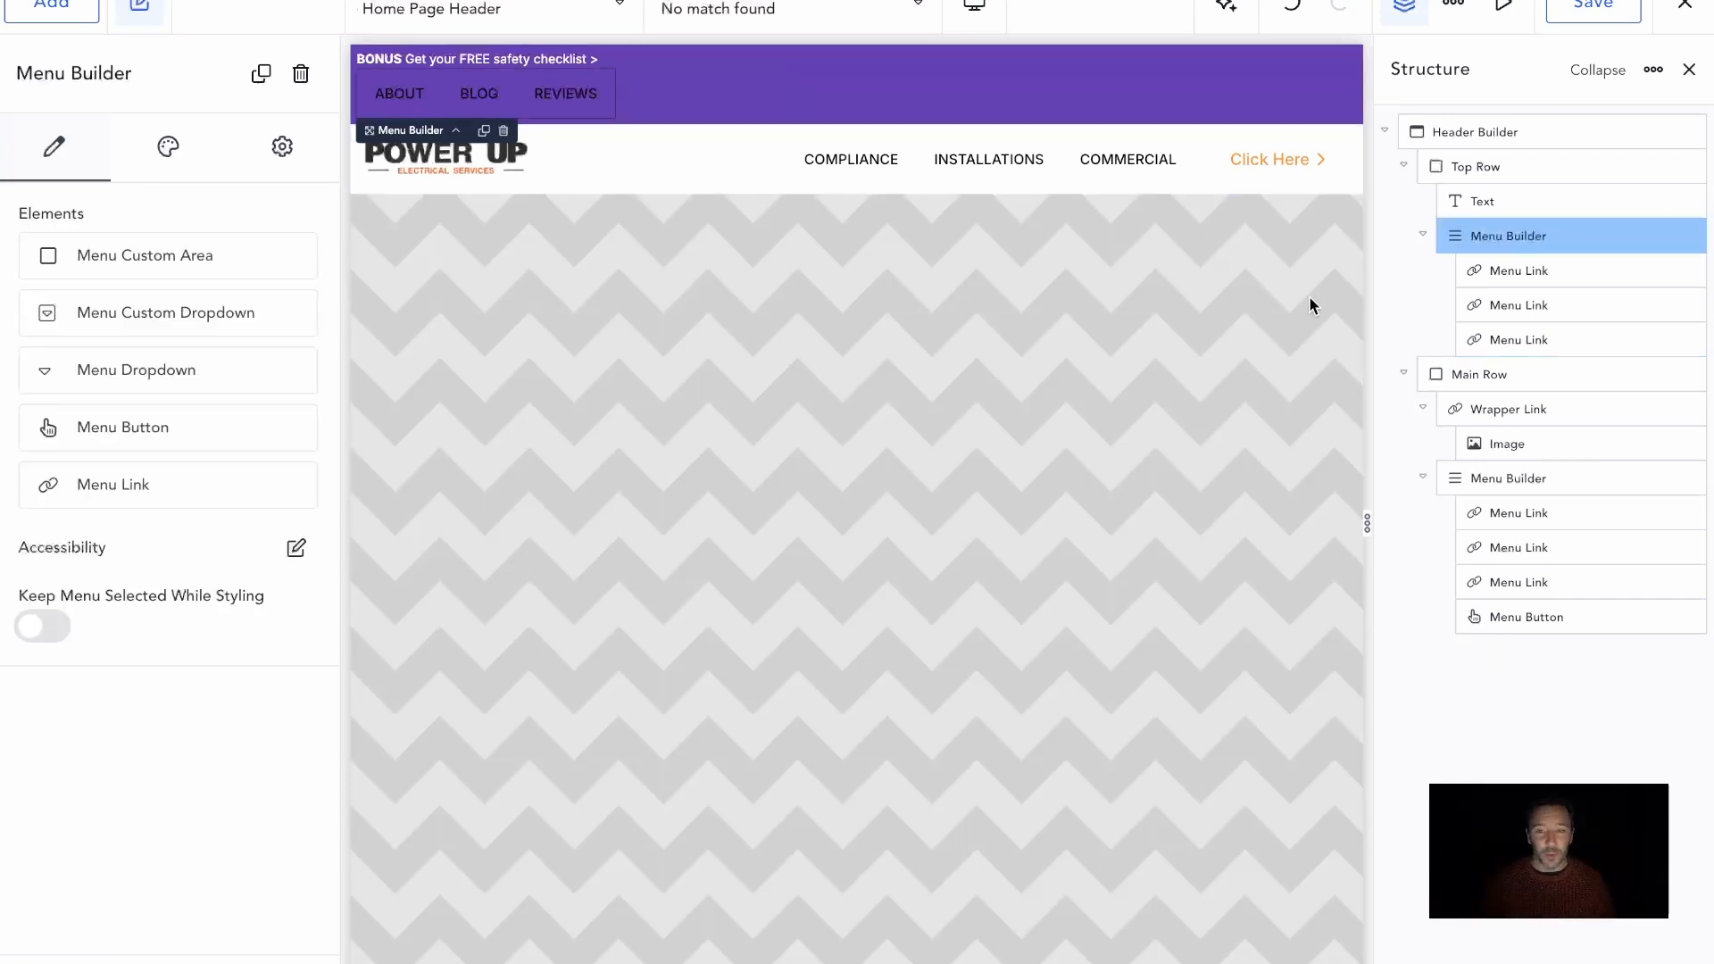
pyautogui.click(1510, 204)
# Lay out the Top Row horizontally with Space Between alignment and its contents centered vertically
pyautogui.click(1489, 168)
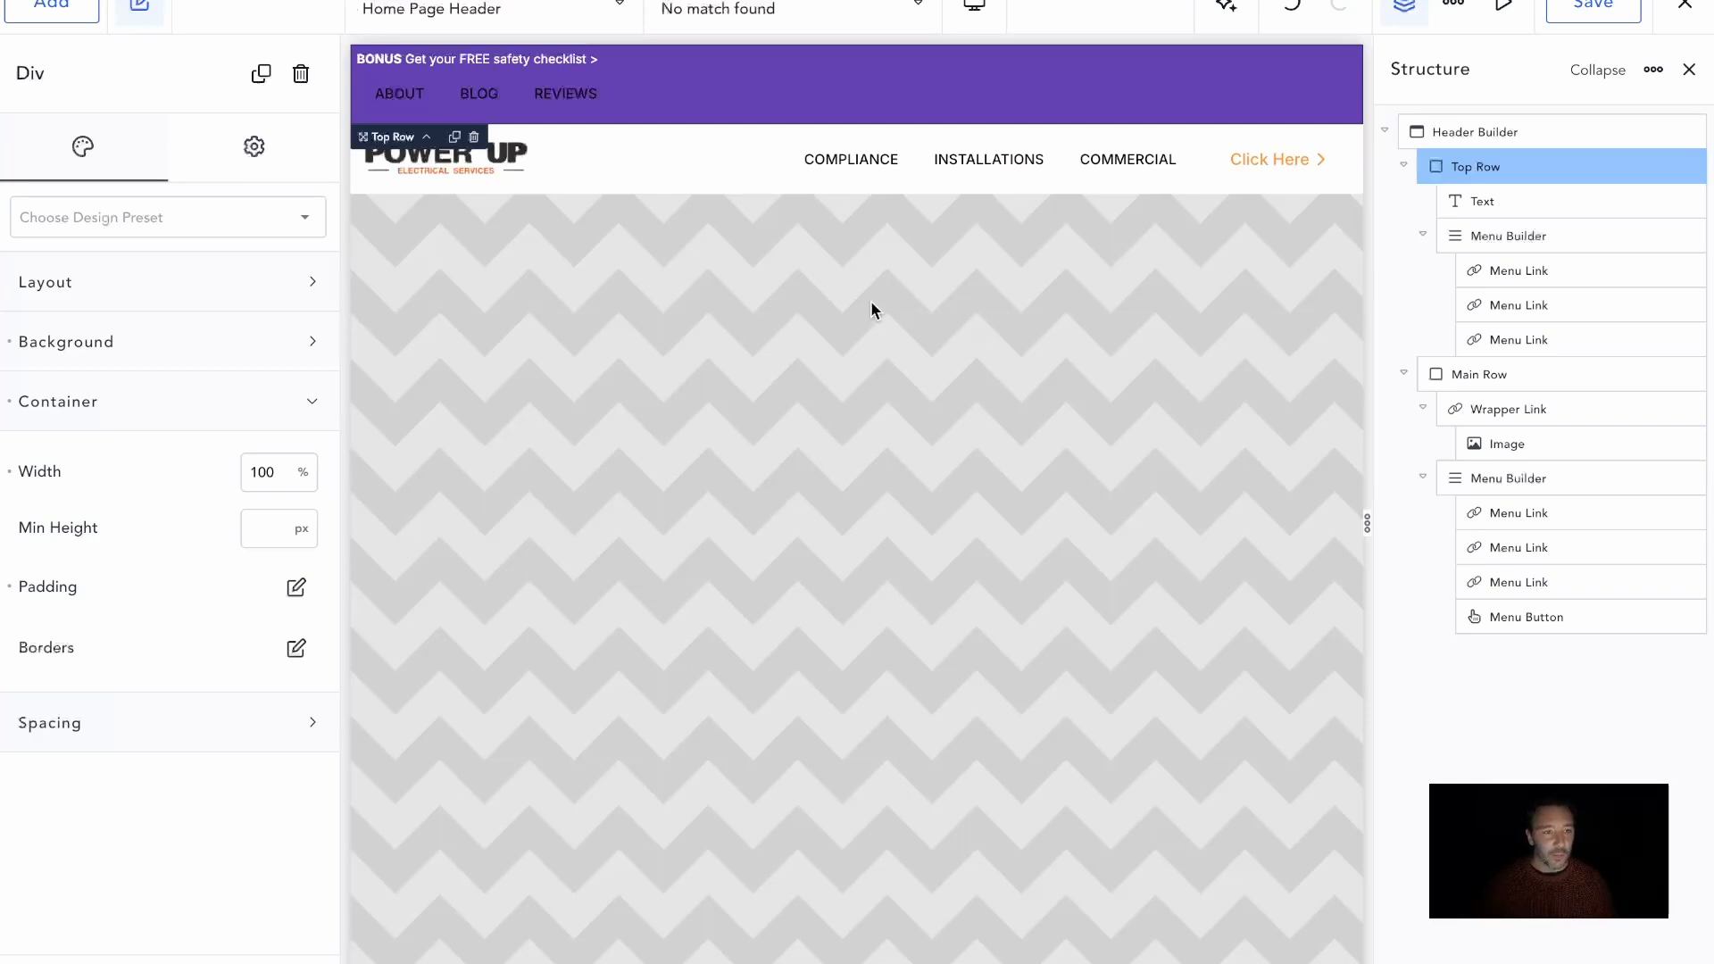
pyautogui.click(187, 302)
pyautogui.click(204, 357)
pyautogui.click(225, 353)
pyautogui.click(261, 419)
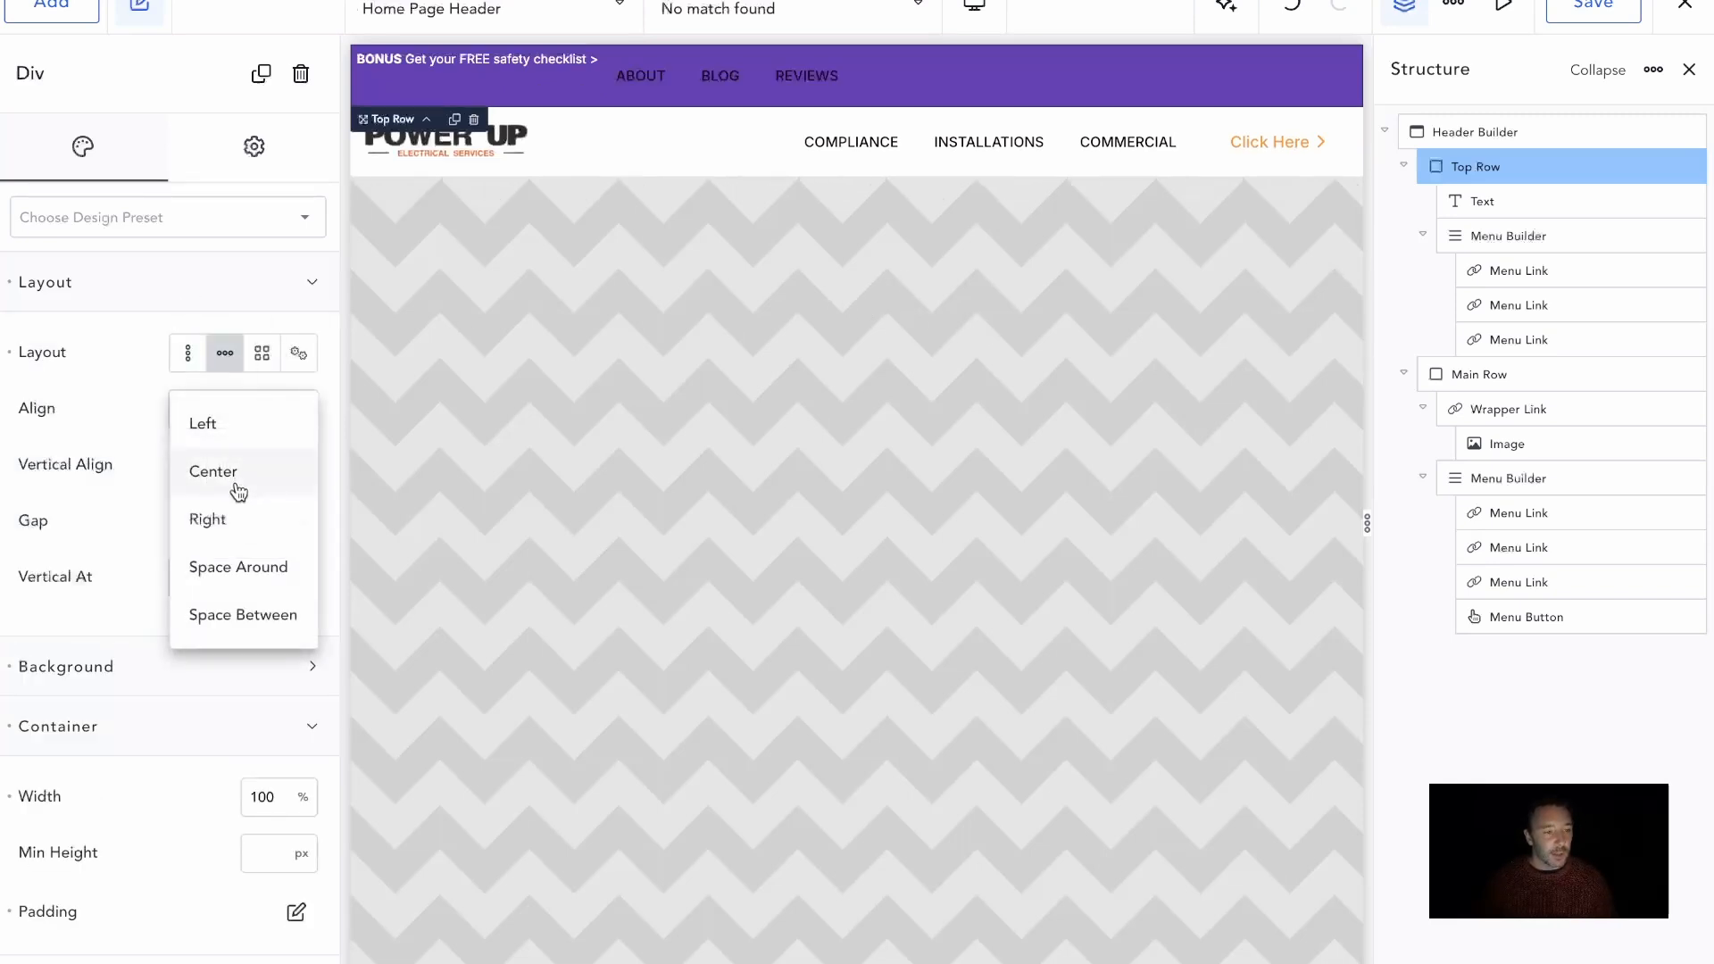
pyautogui.click(243, 611)
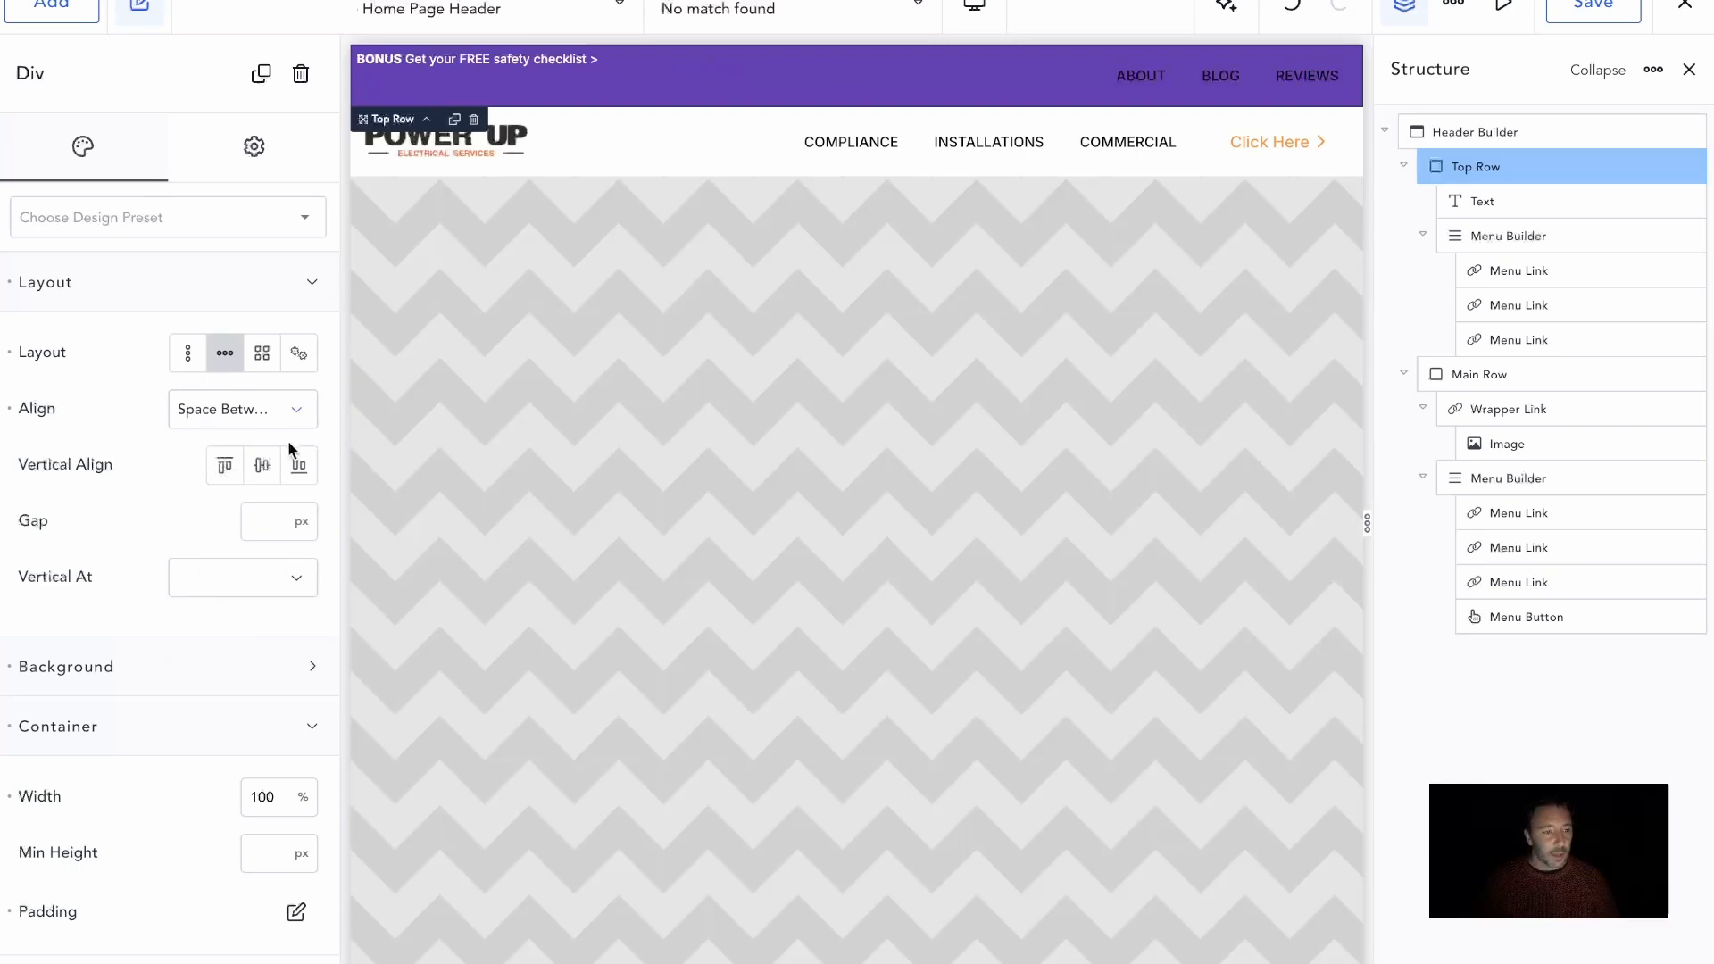
pyautogui.click(262, 464)
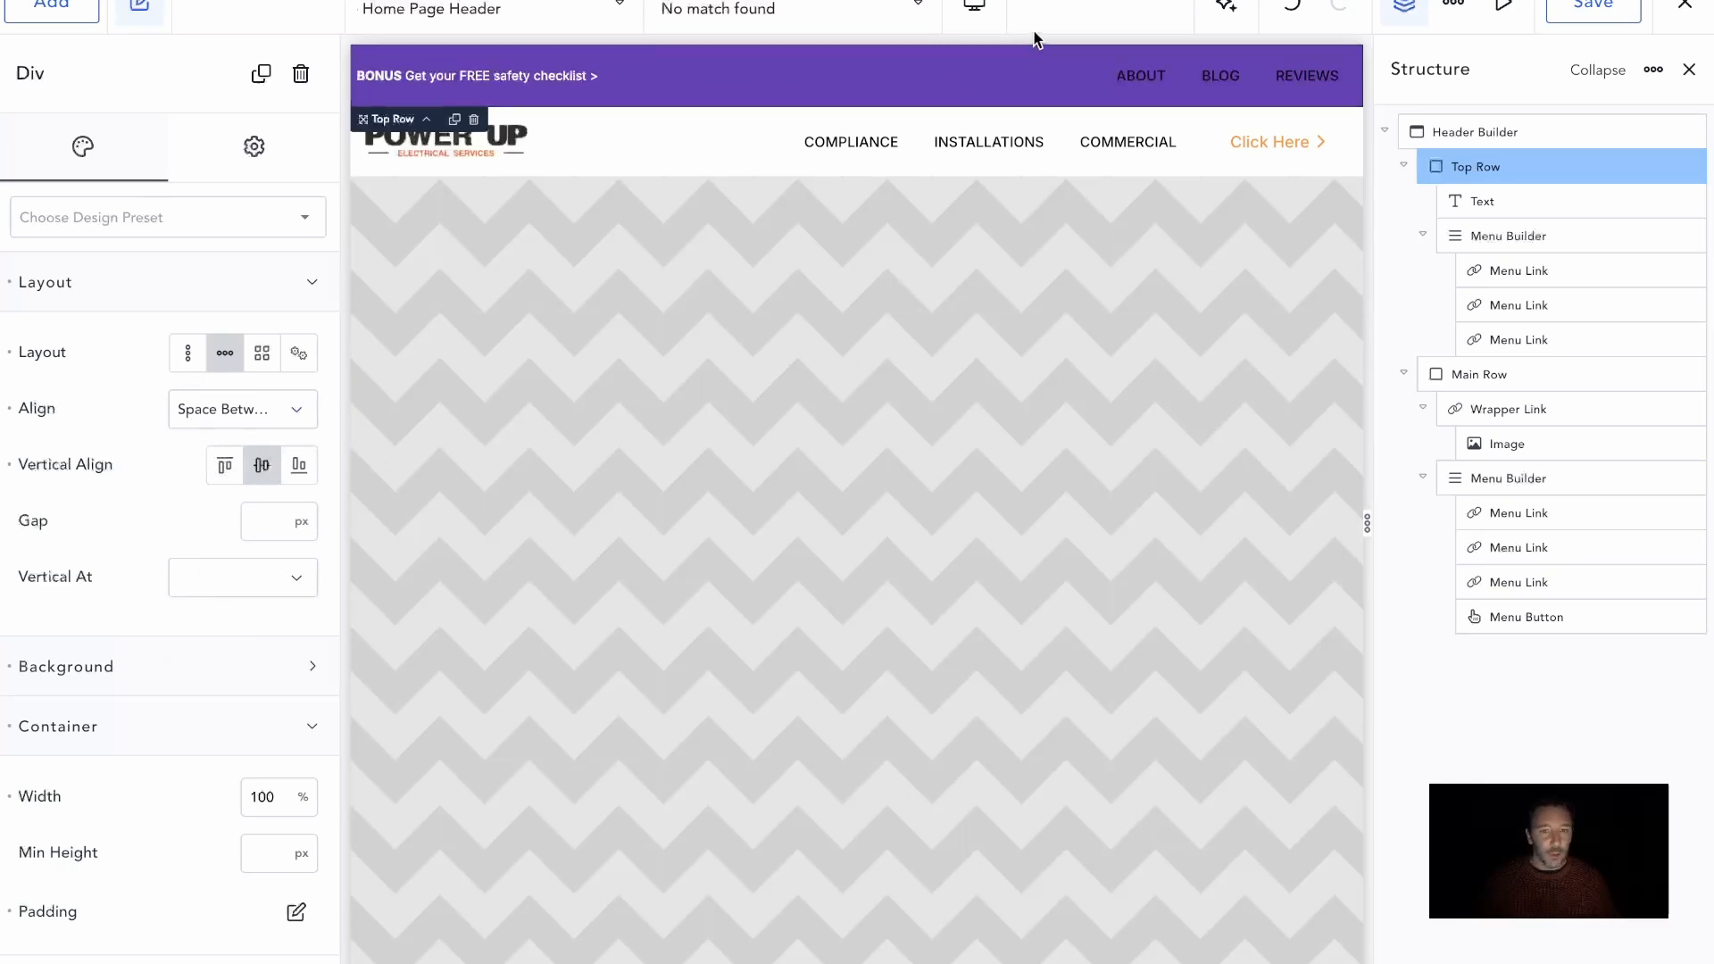
pyautogui.click(1505, 235)
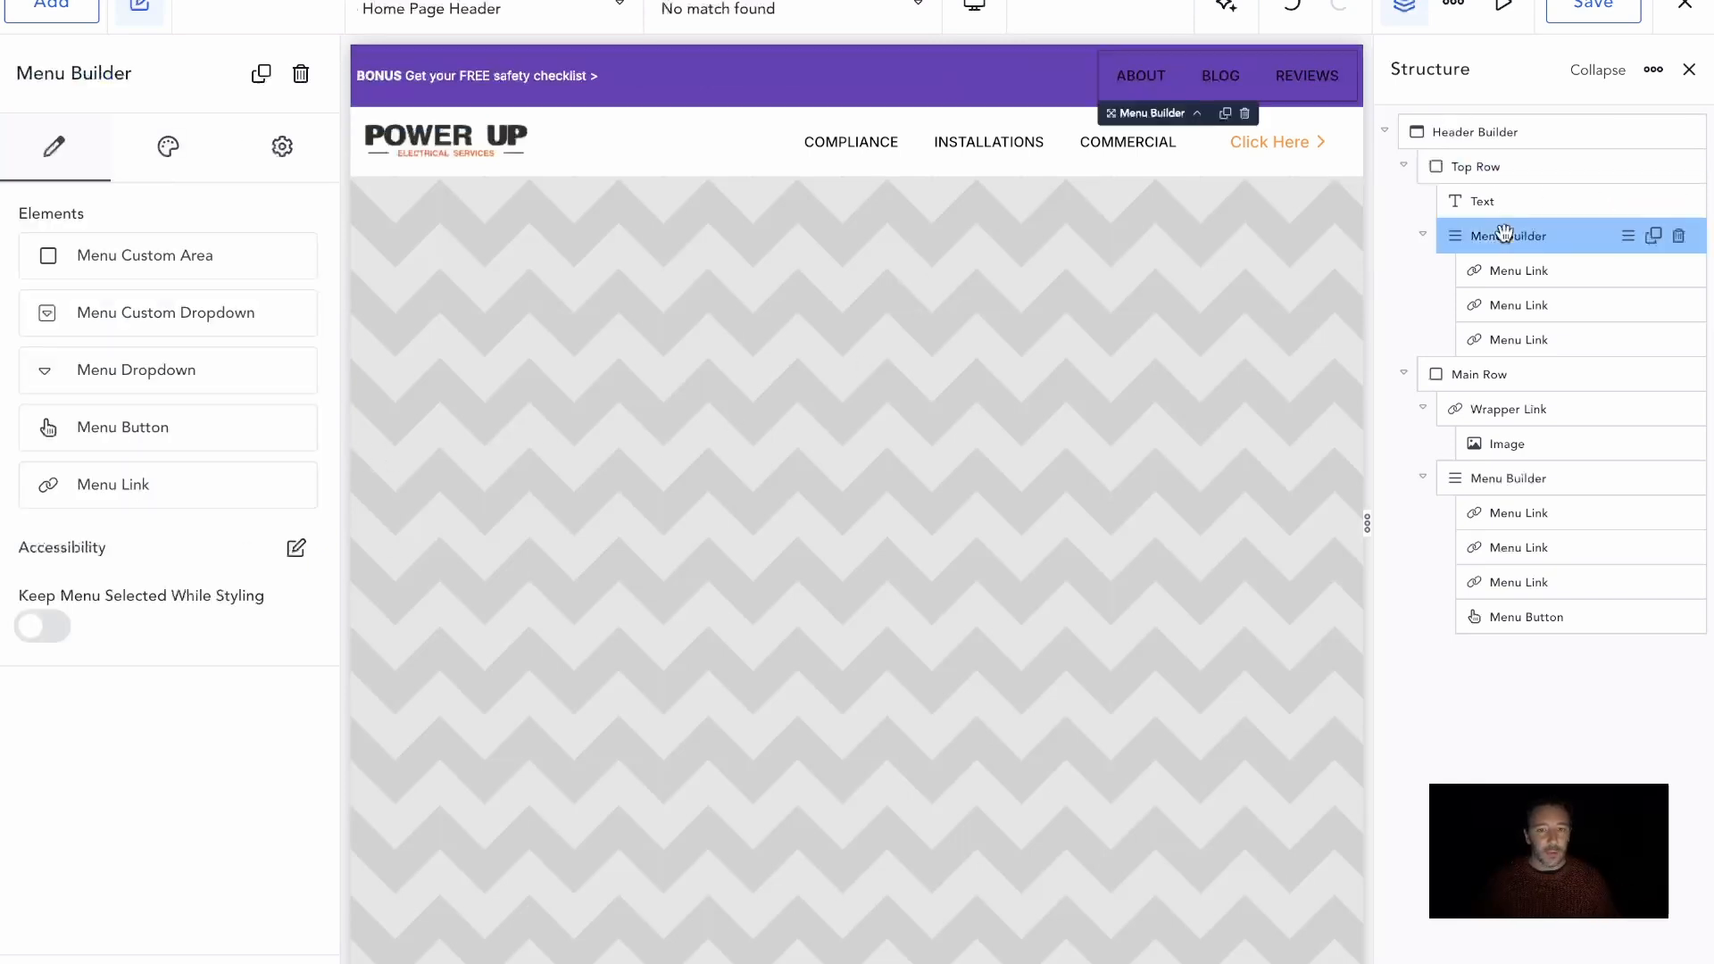
pyautogui.click(202, 147)
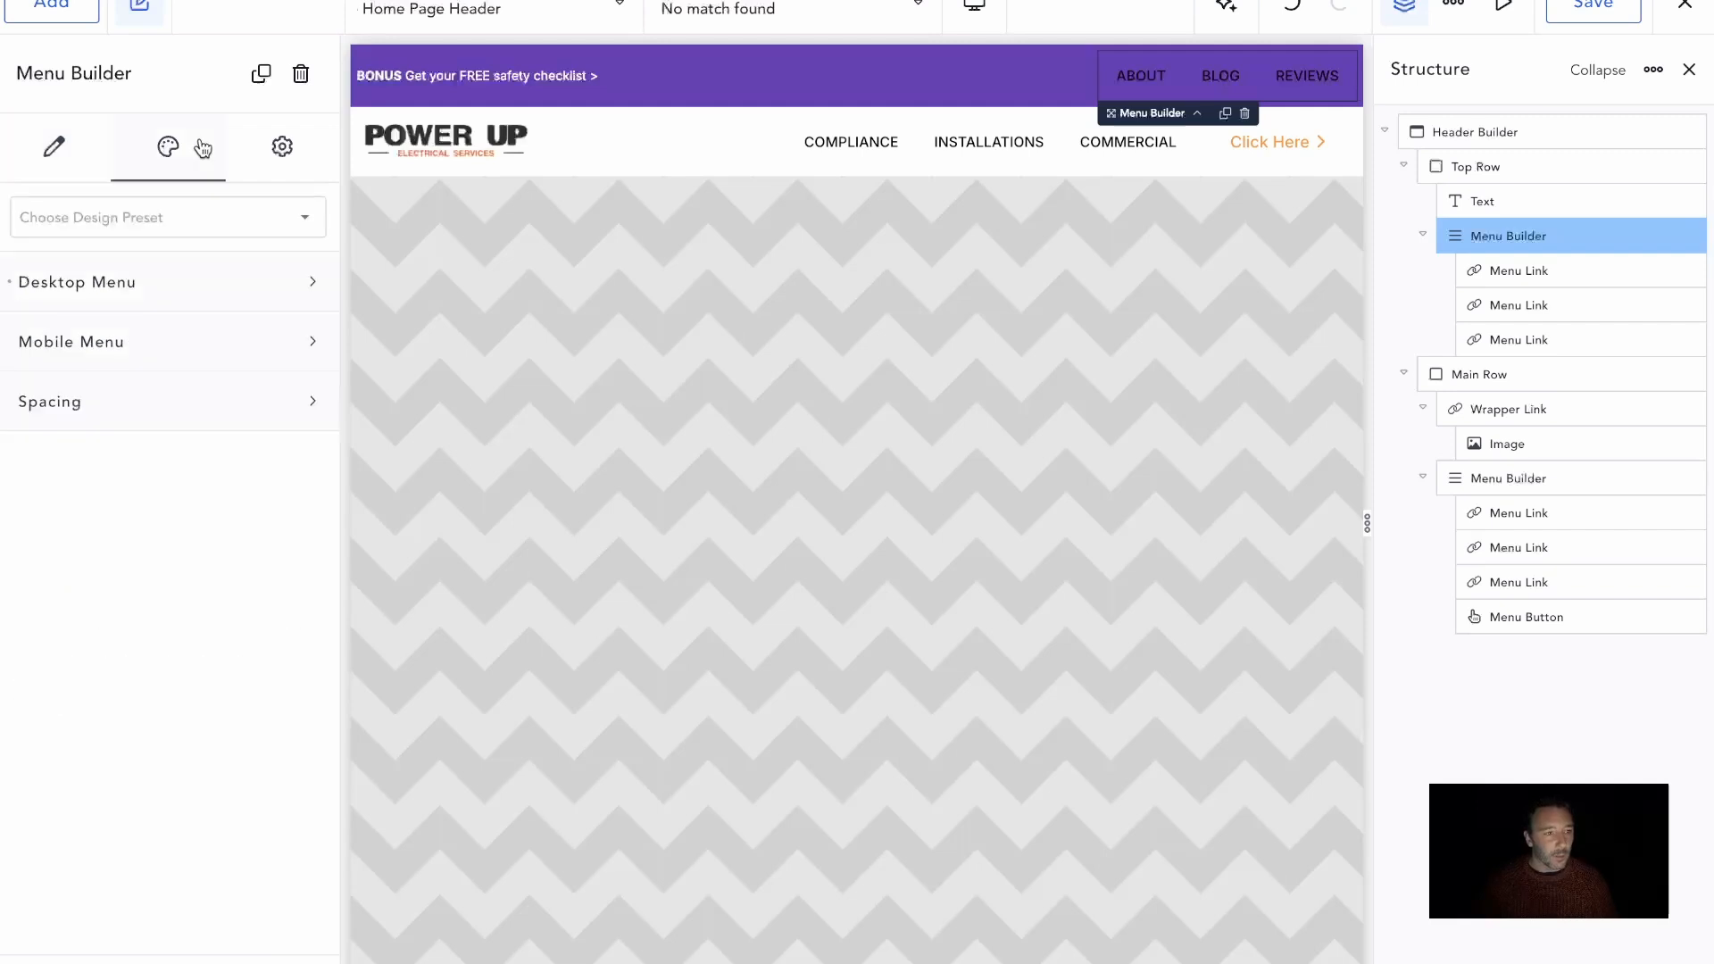
pyautogui.click(211, 294)
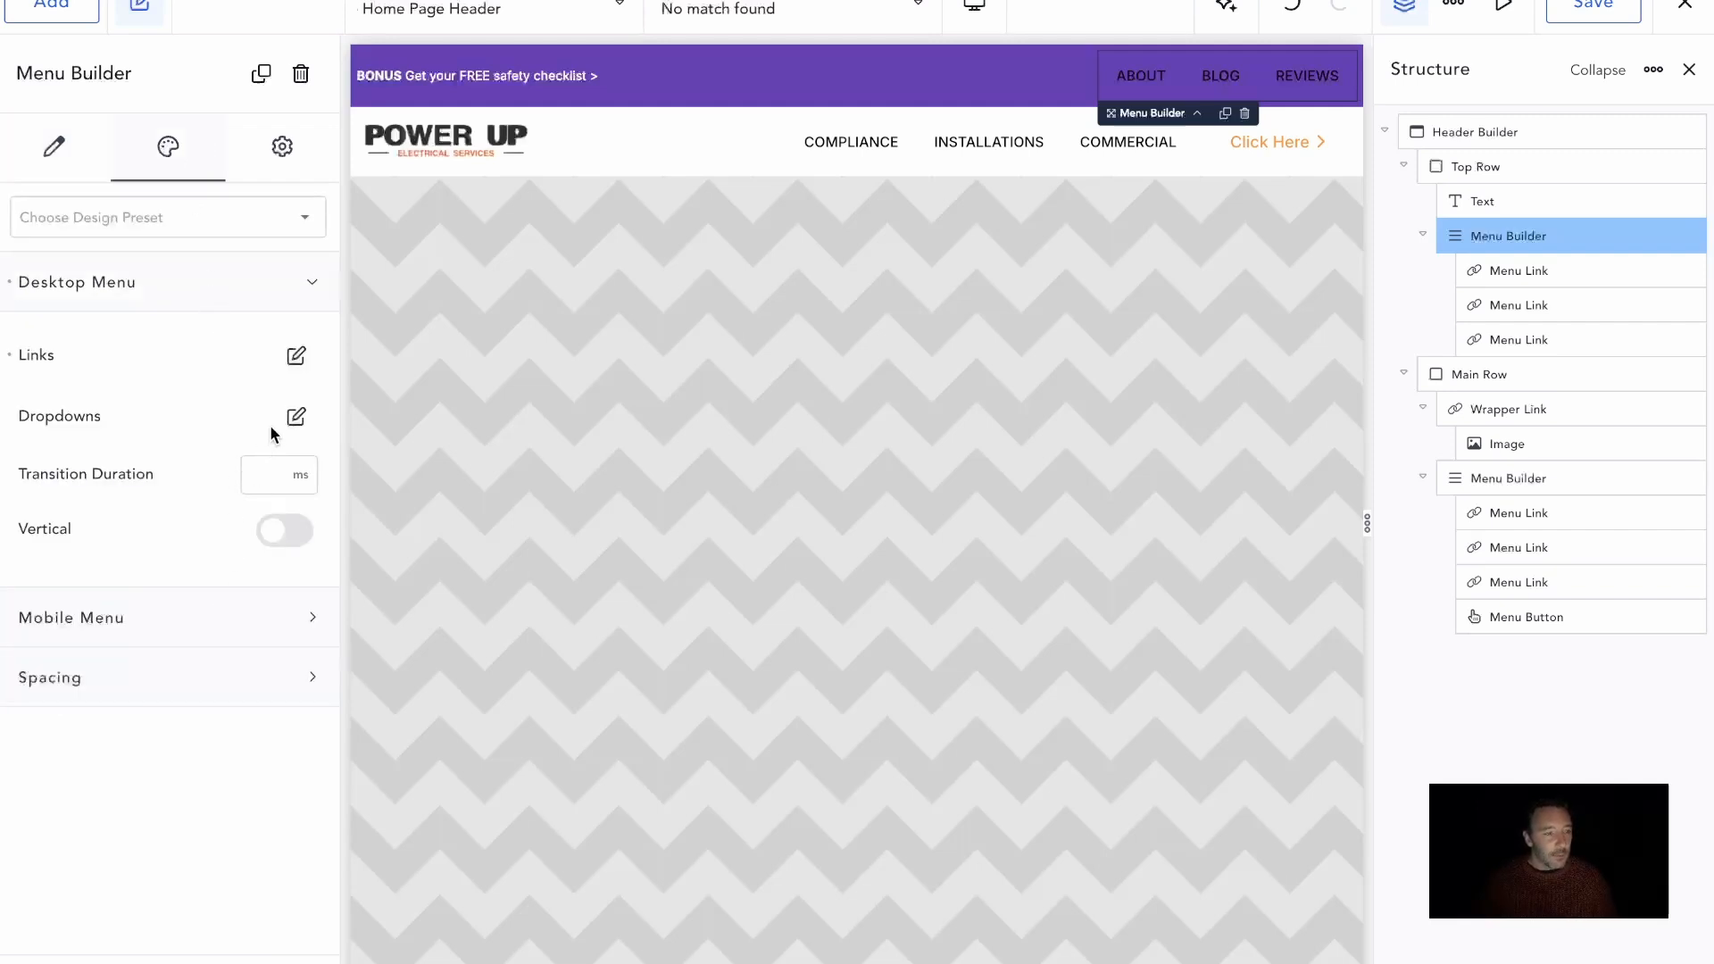
pyautogui.click(298, 357)
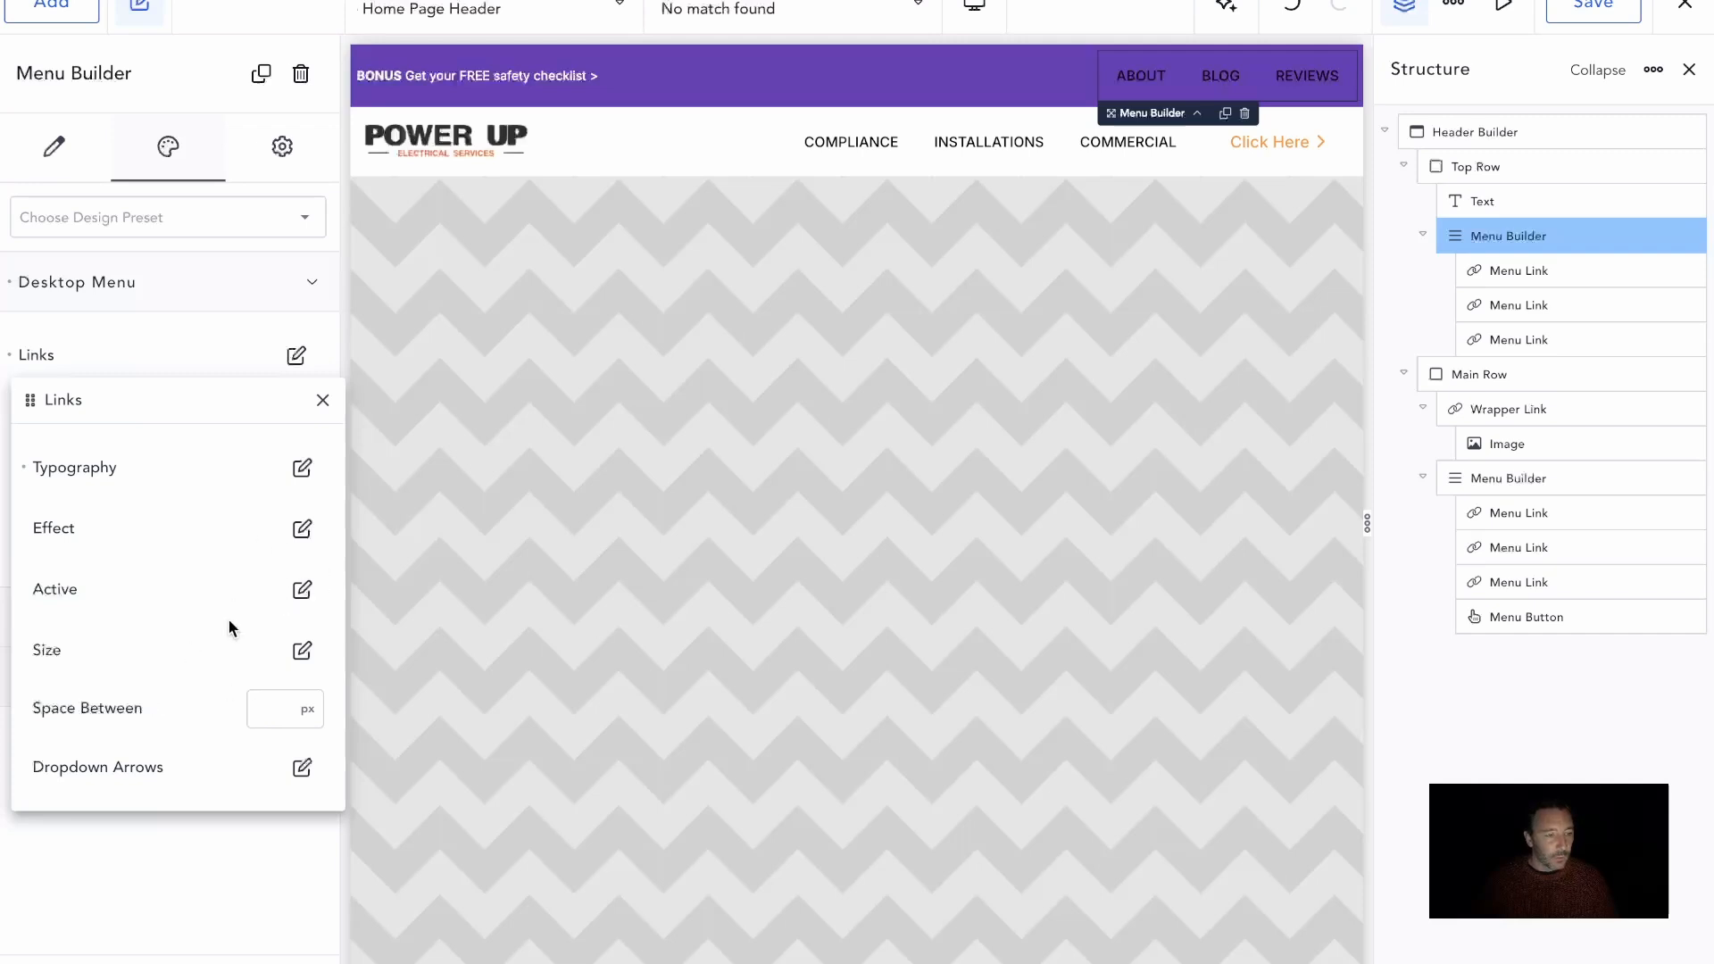
pyautogui.click(302, 649)
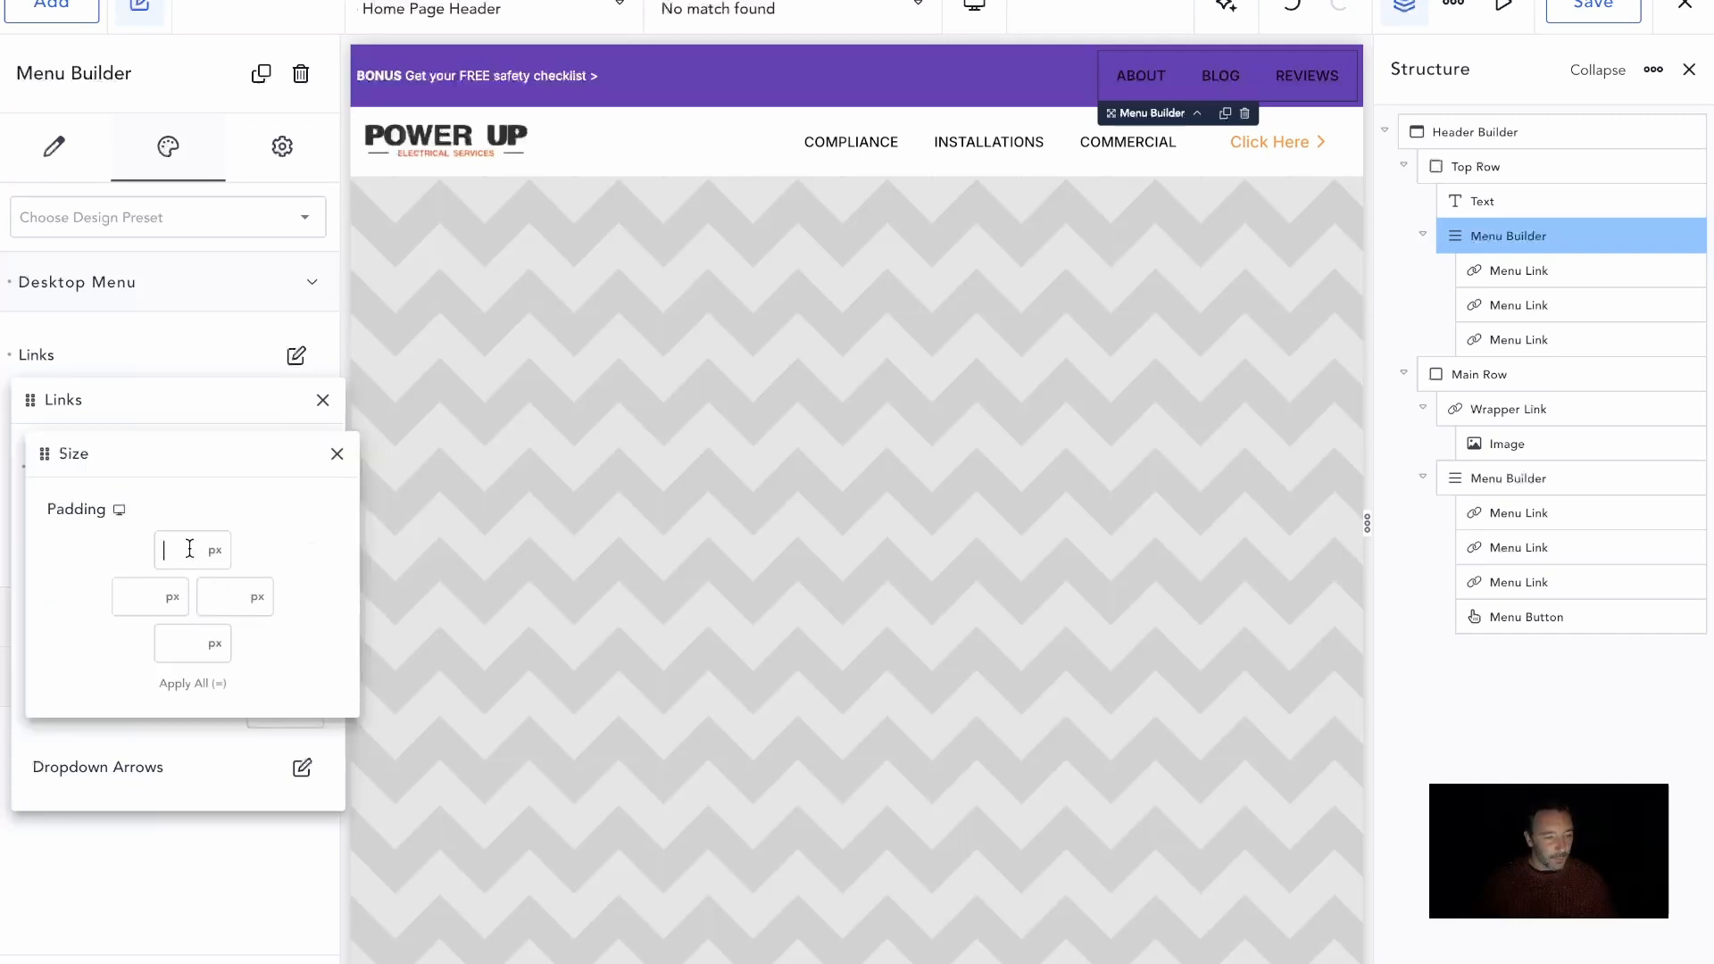
pyautogui.write('.4')
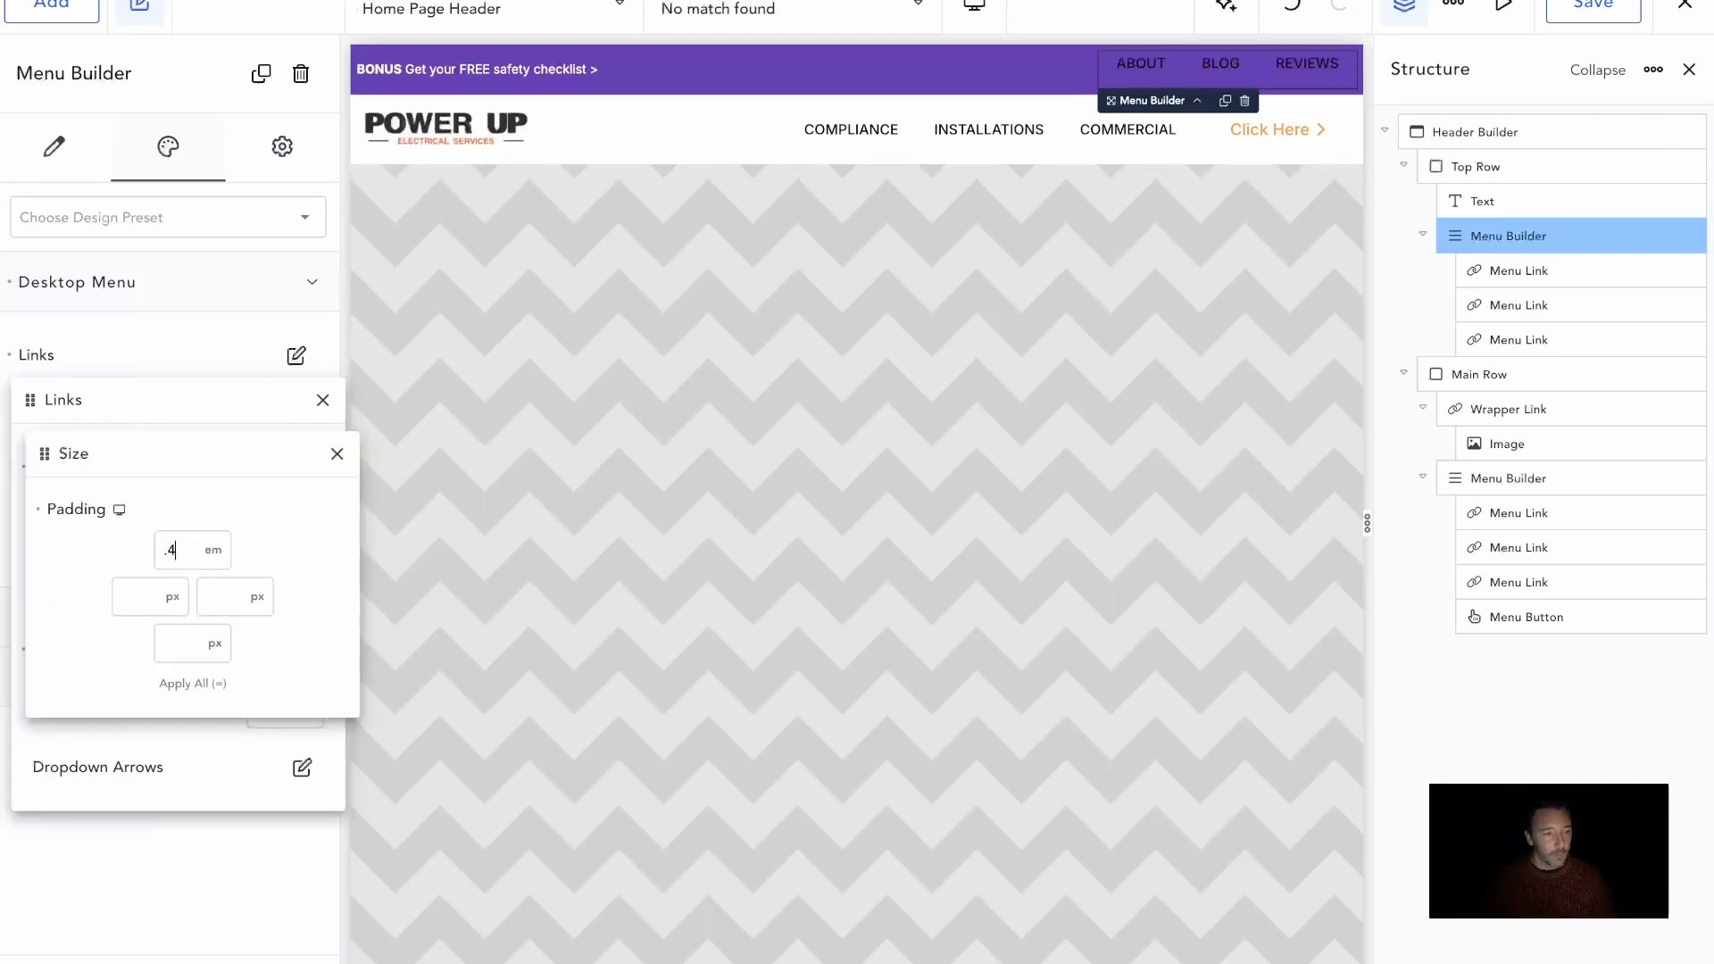
pyautogui.press('=')
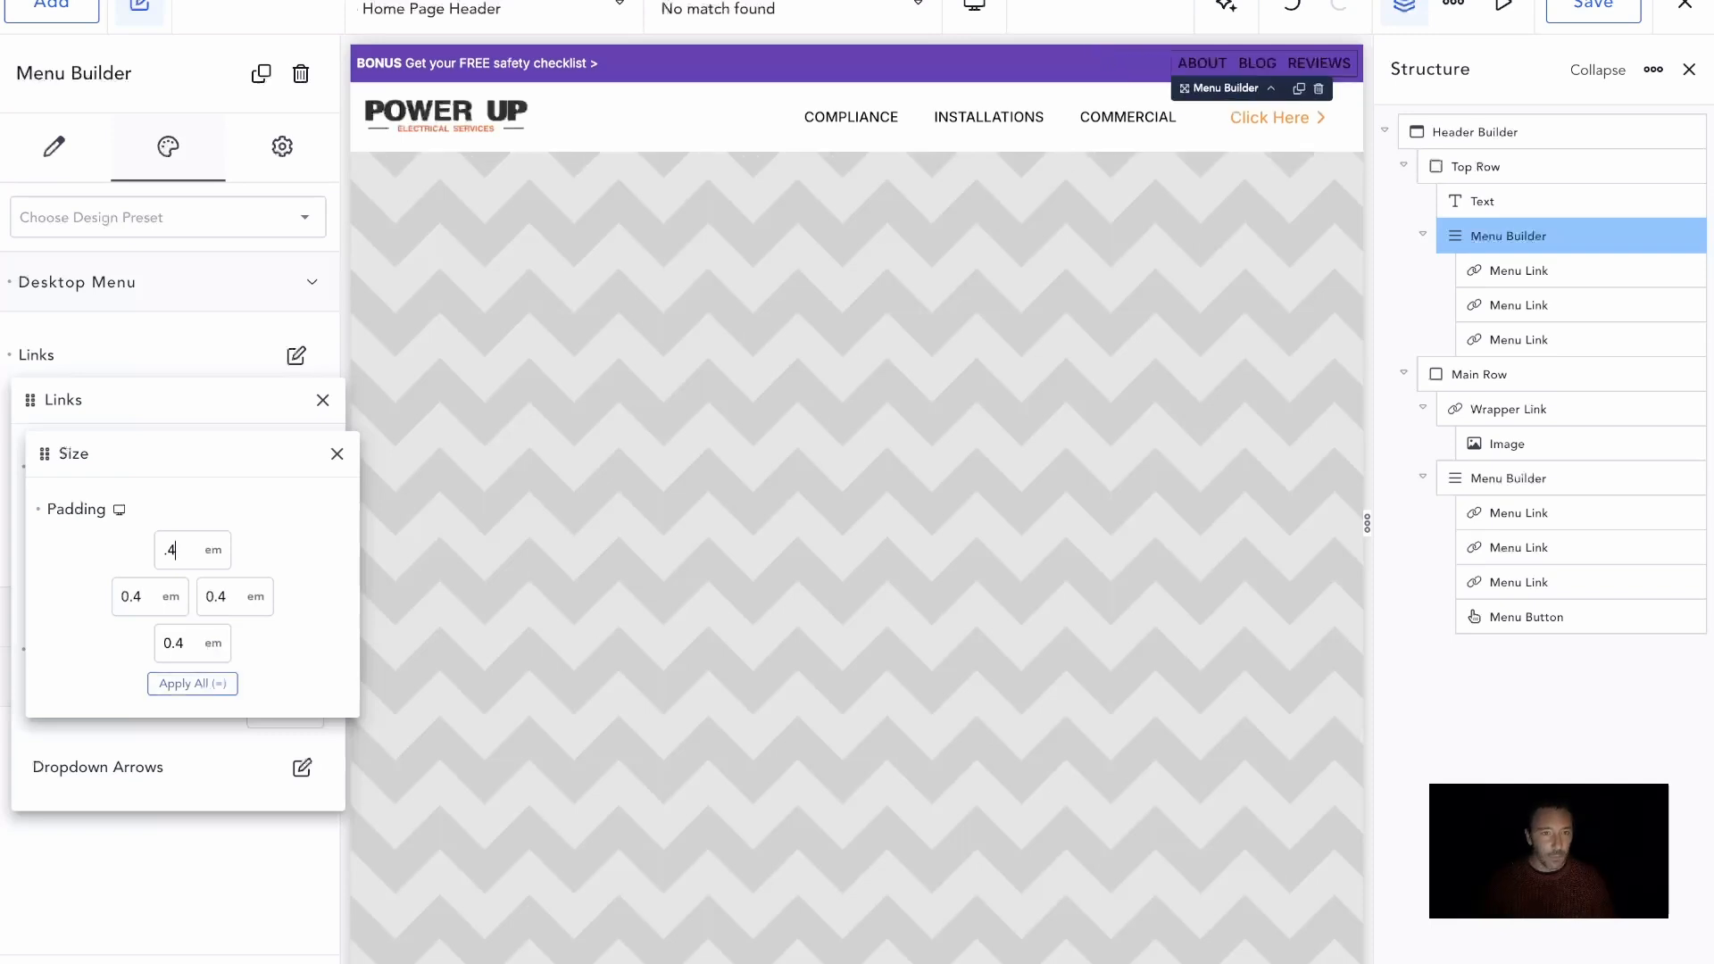
pyautogui.click(179, 362)
# Set the Top Row menu links' font size to .875 rem and their color to the white Background swatch (#FFFFFF)
pyautogui.click(297, 355)
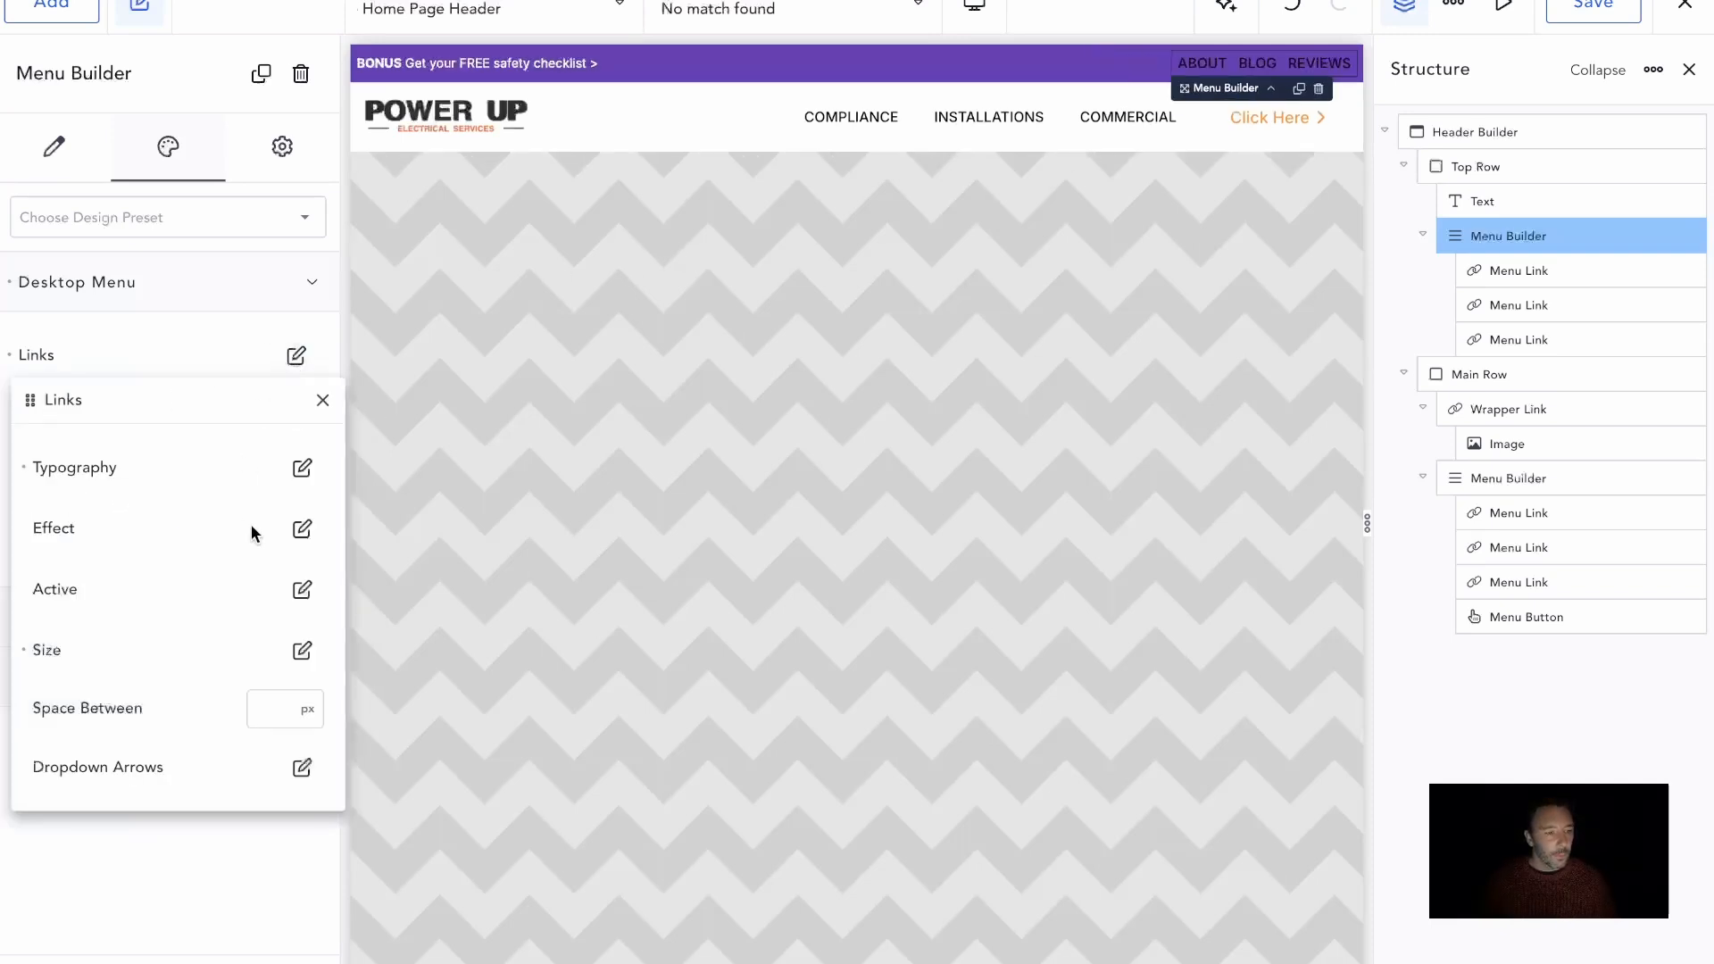
pyautogui.click(304, 468)
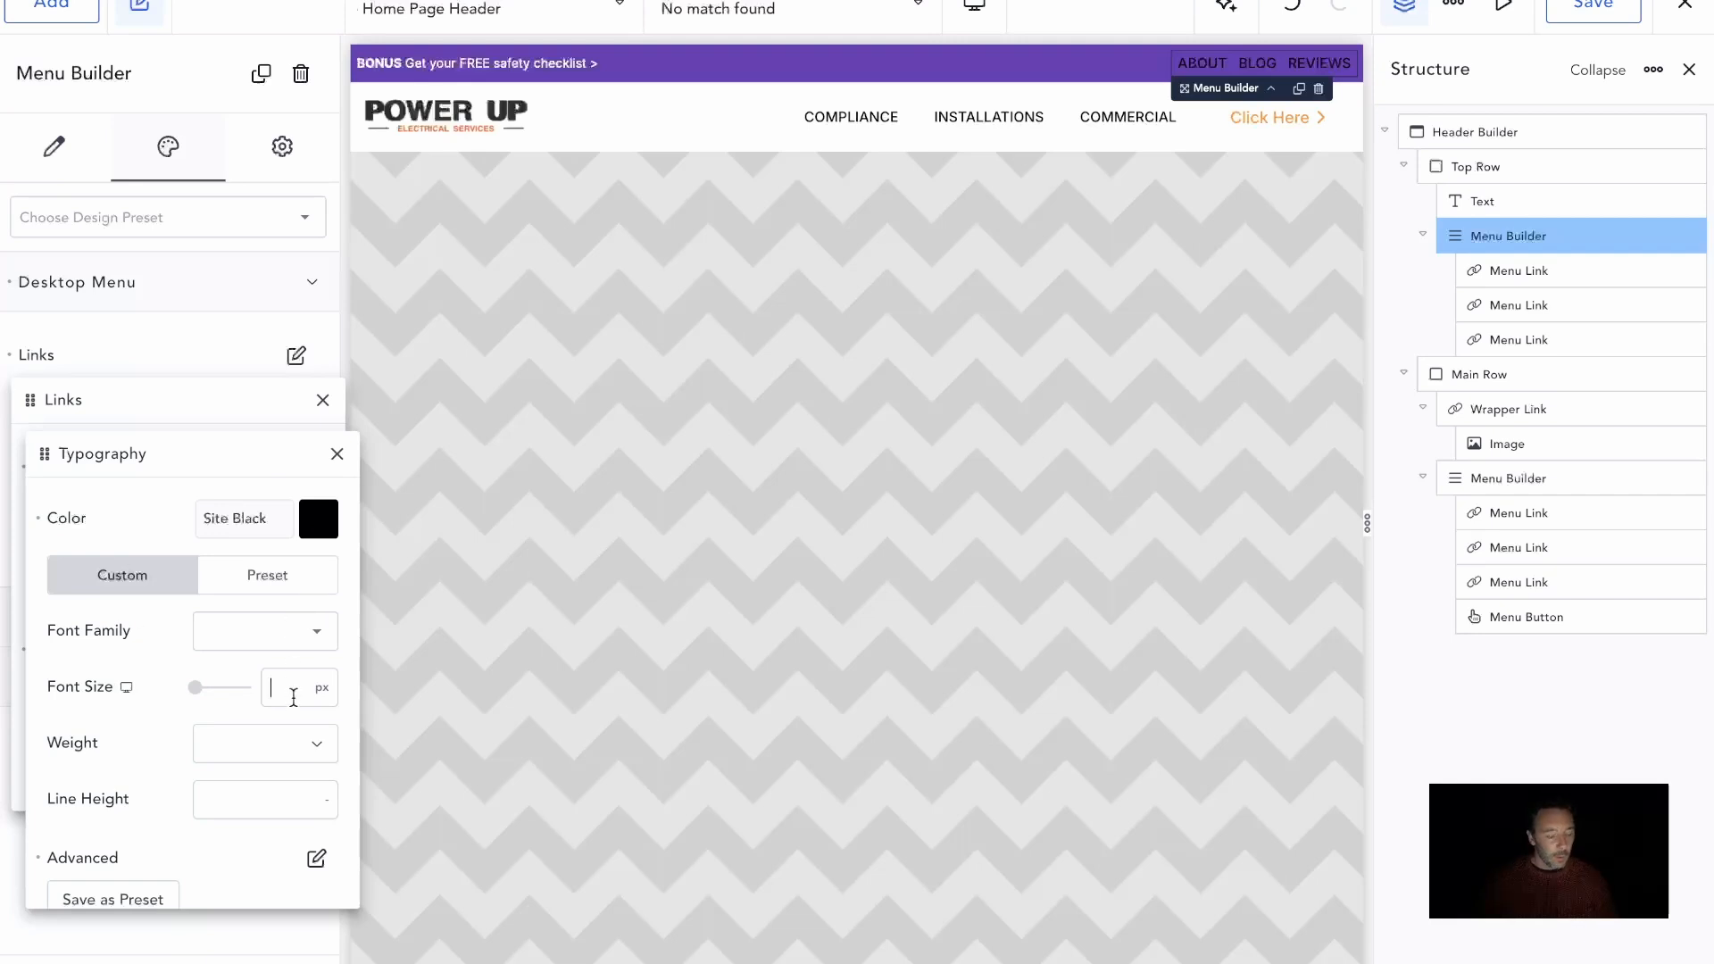
pyautogui.write('.875')
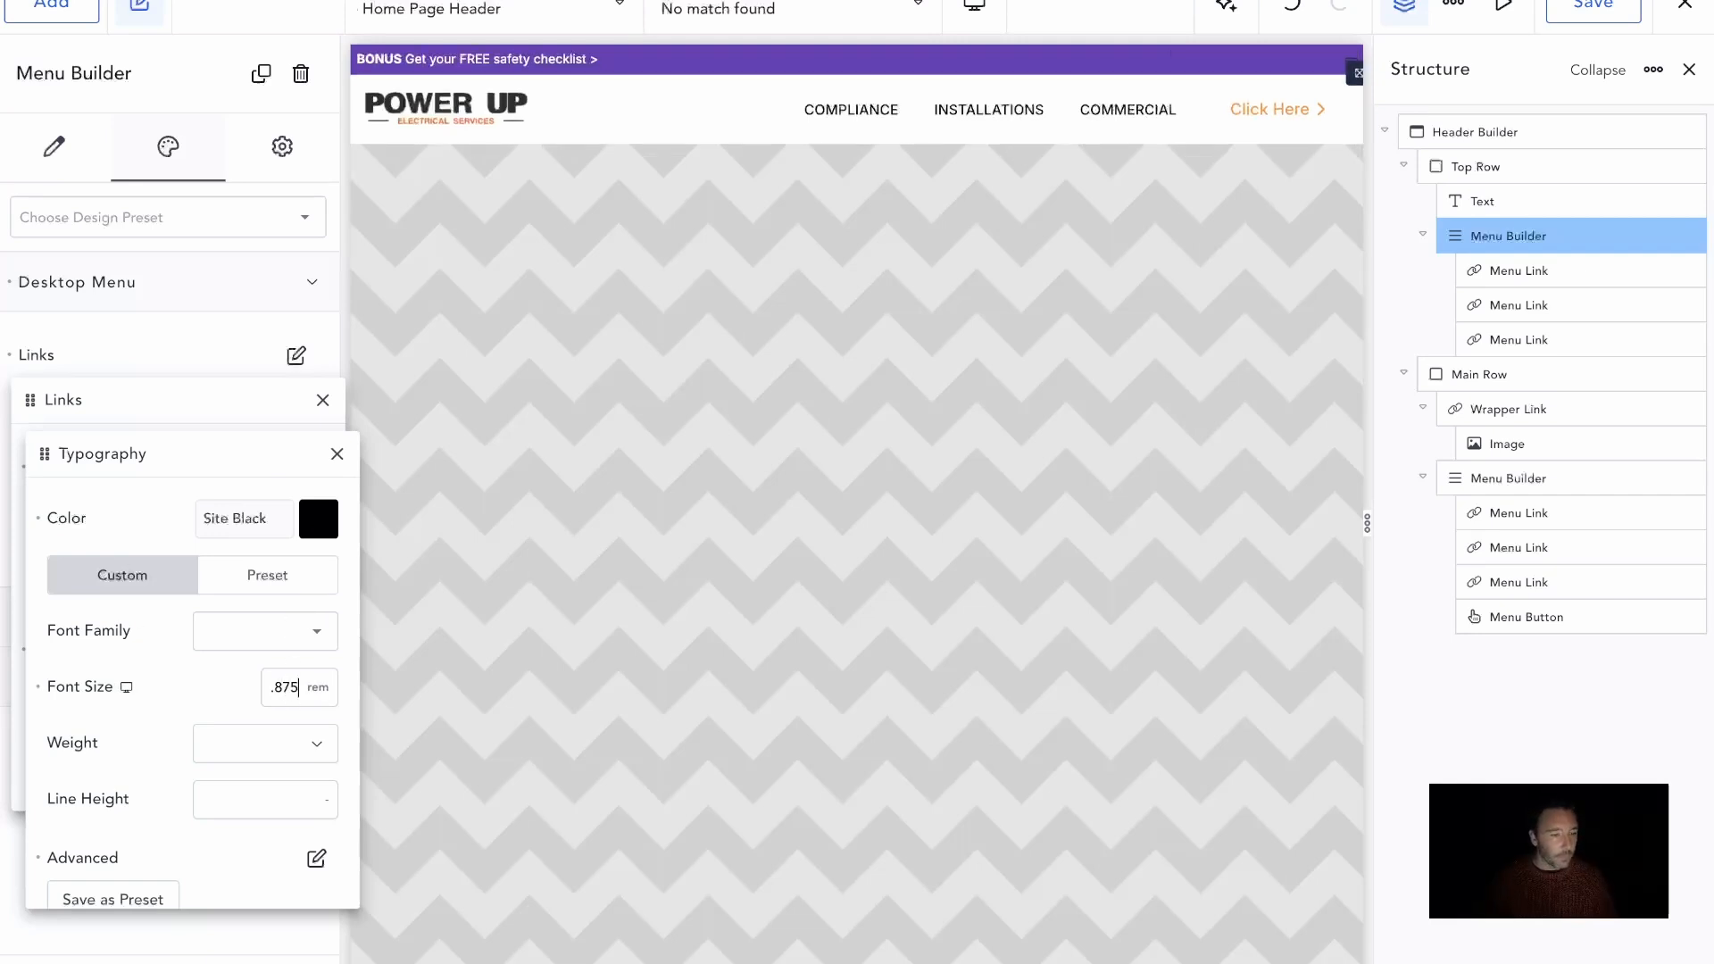
pyautogui.click(316, 527)
pyautogui.click(215, 908)
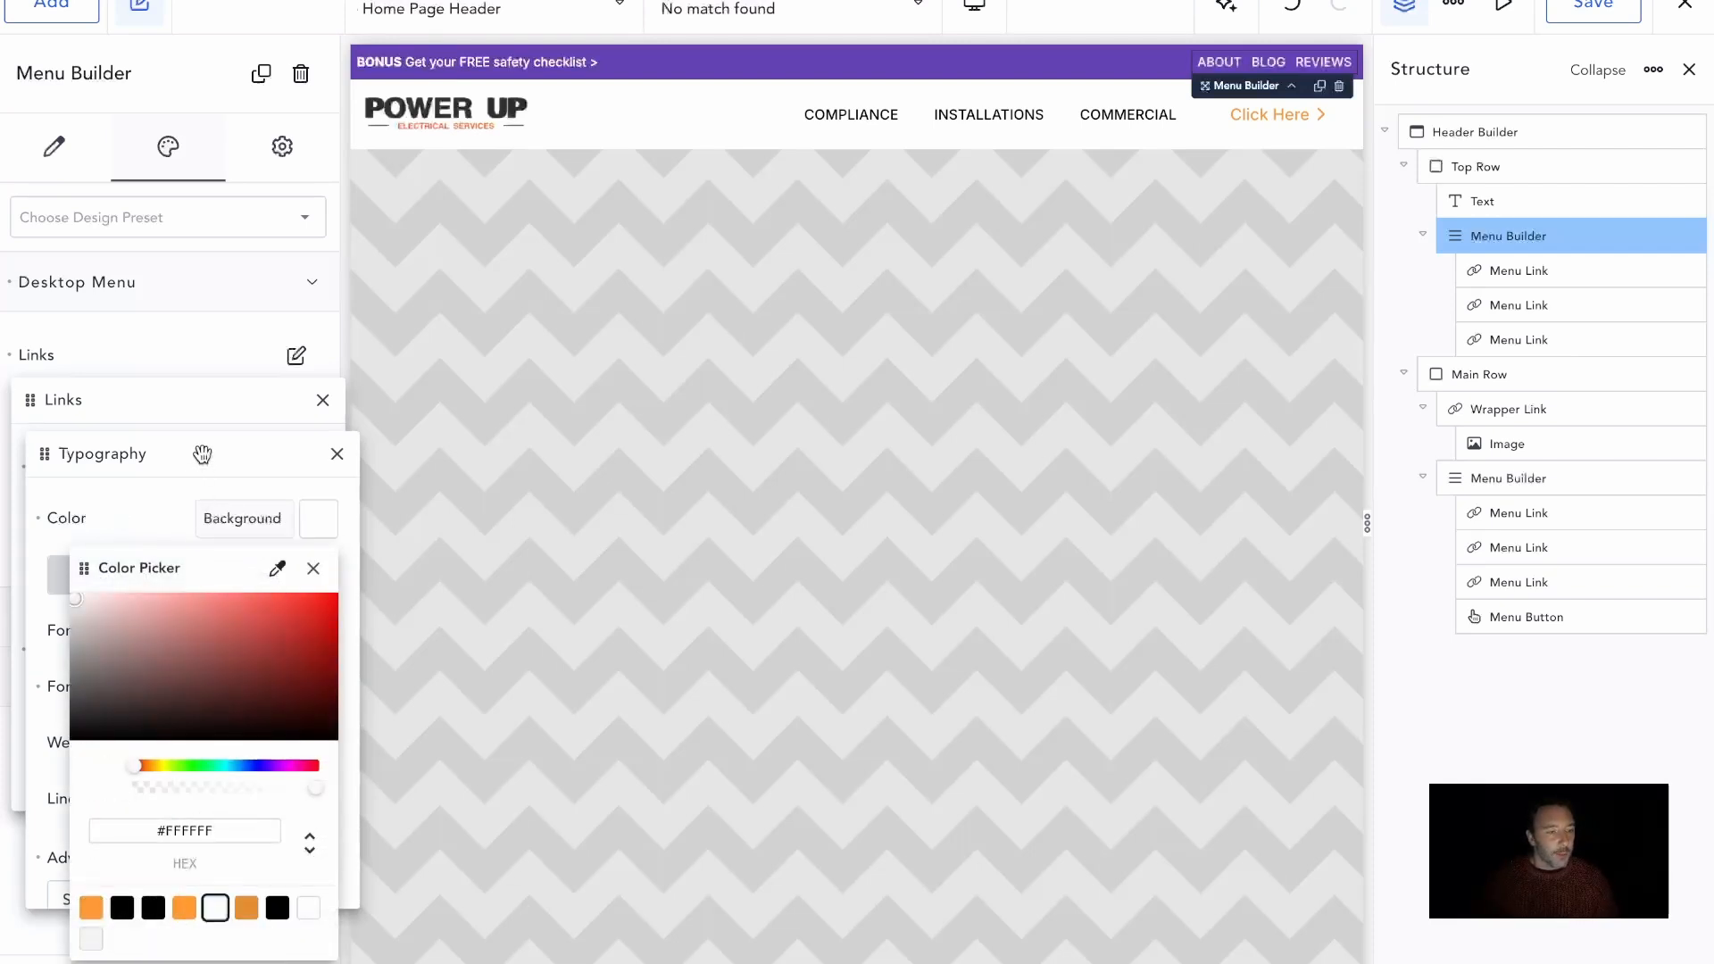
pyautogui.click(200, 450)
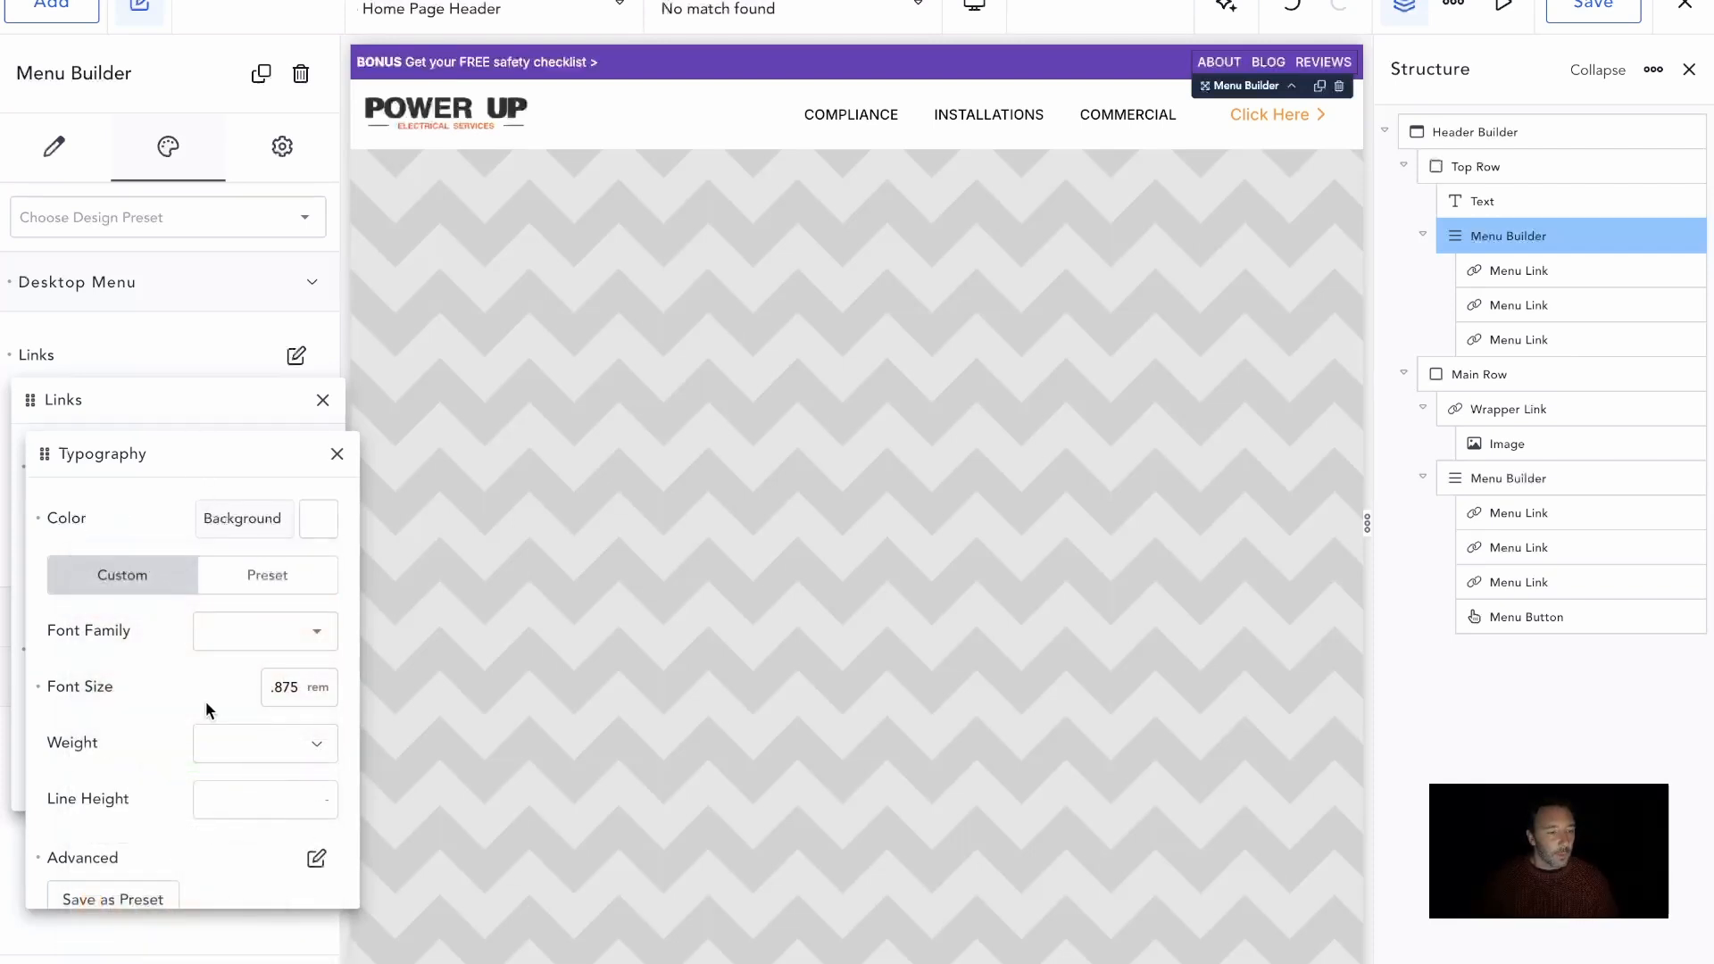
# Try a font weight of 500 on the Top Row's menu links and settle on 400
pyautogui.click(249, 752)
pyautogui.click(240, 855)
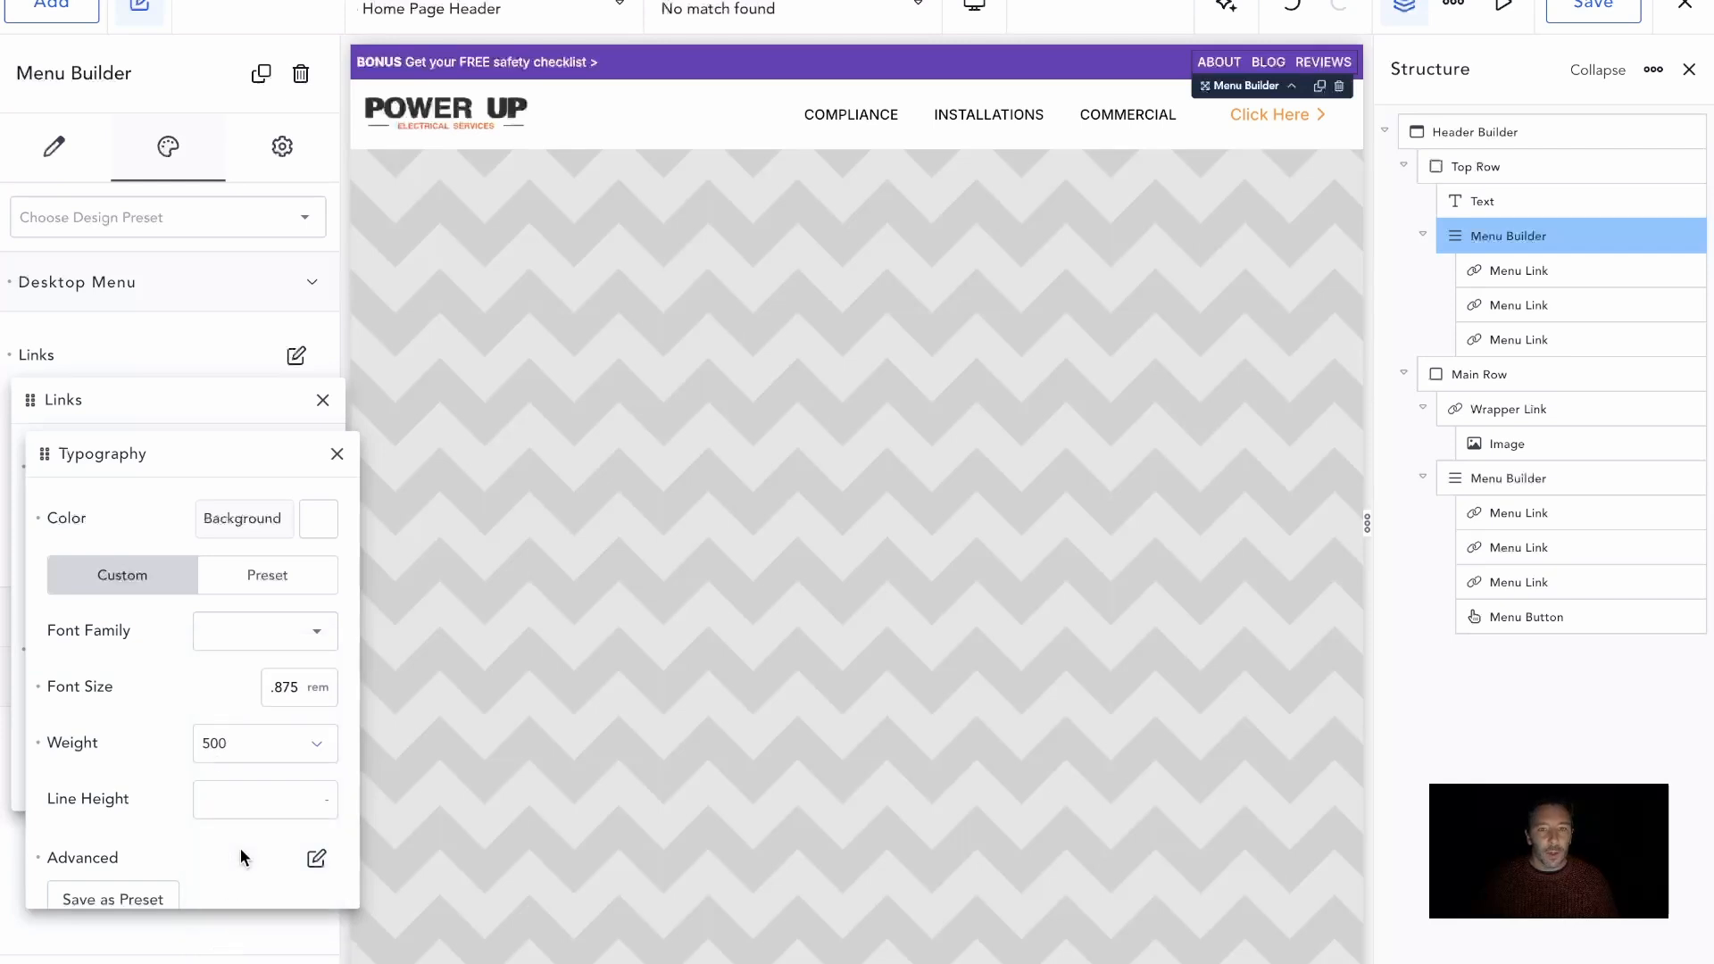
pyautogui.click(239, 765)
pyautogui.click(231, 814)
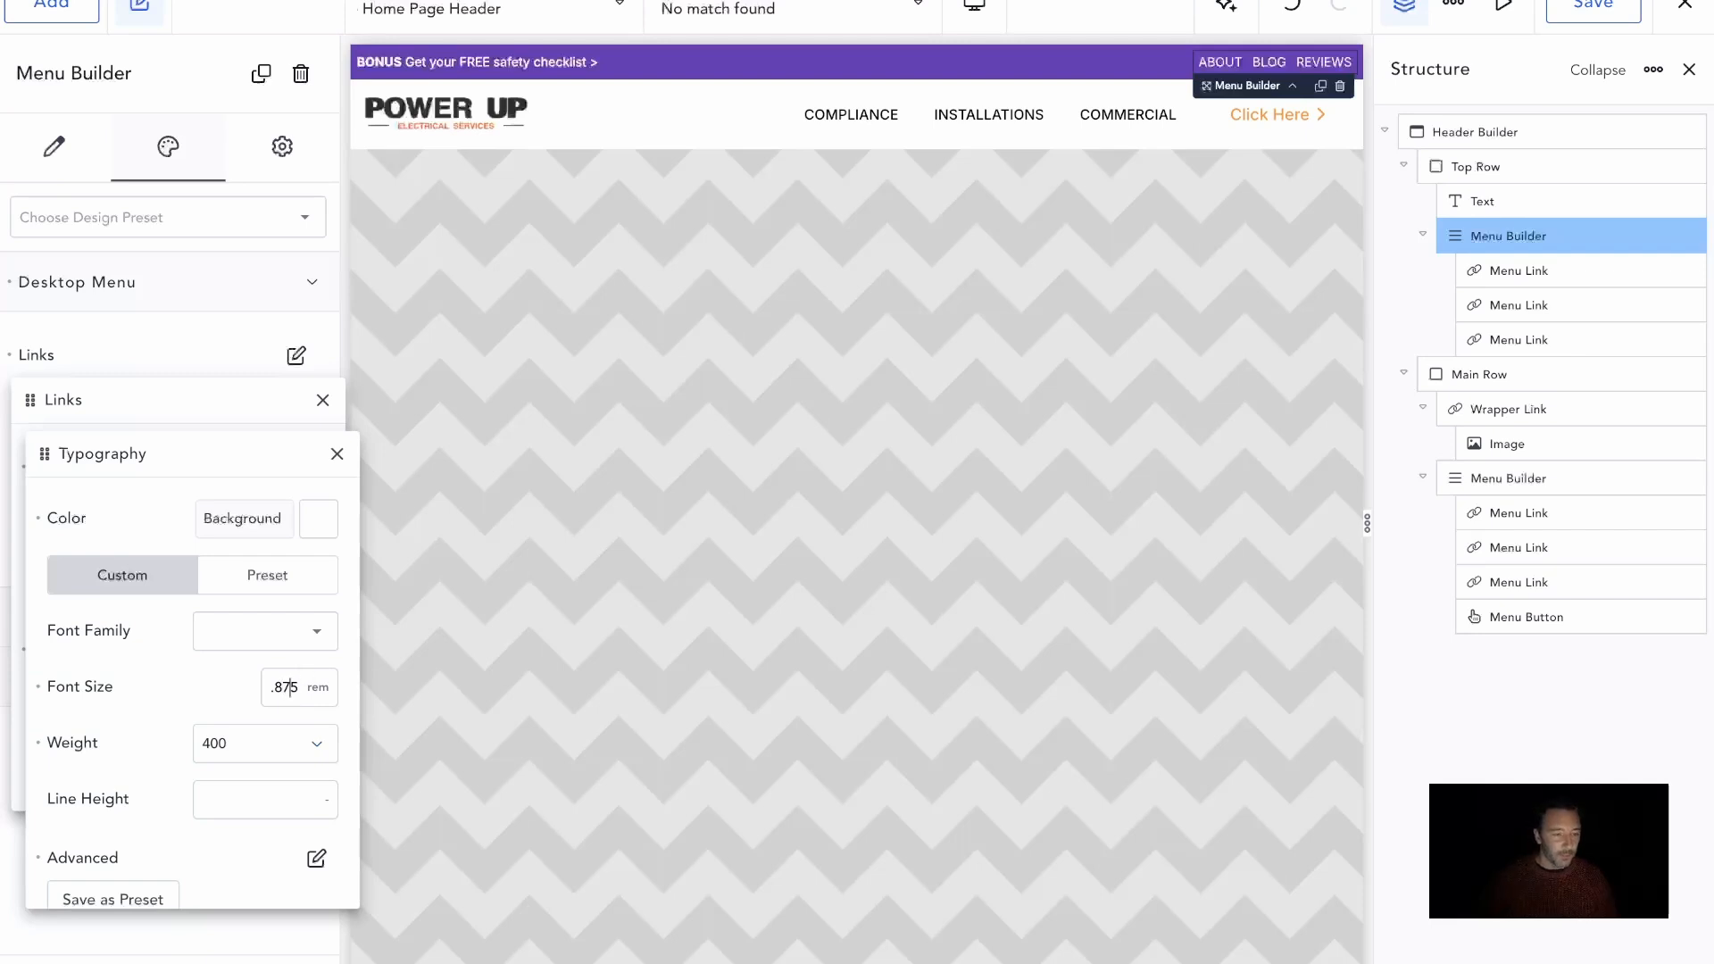
# Reduce the font size of the Top Row's menu links to .7 rem
pyautogui.press('BackSpace')
pyautogui.press('BackSpace')
pyautogui.press('BackSpace')
pyautogui.write('7')
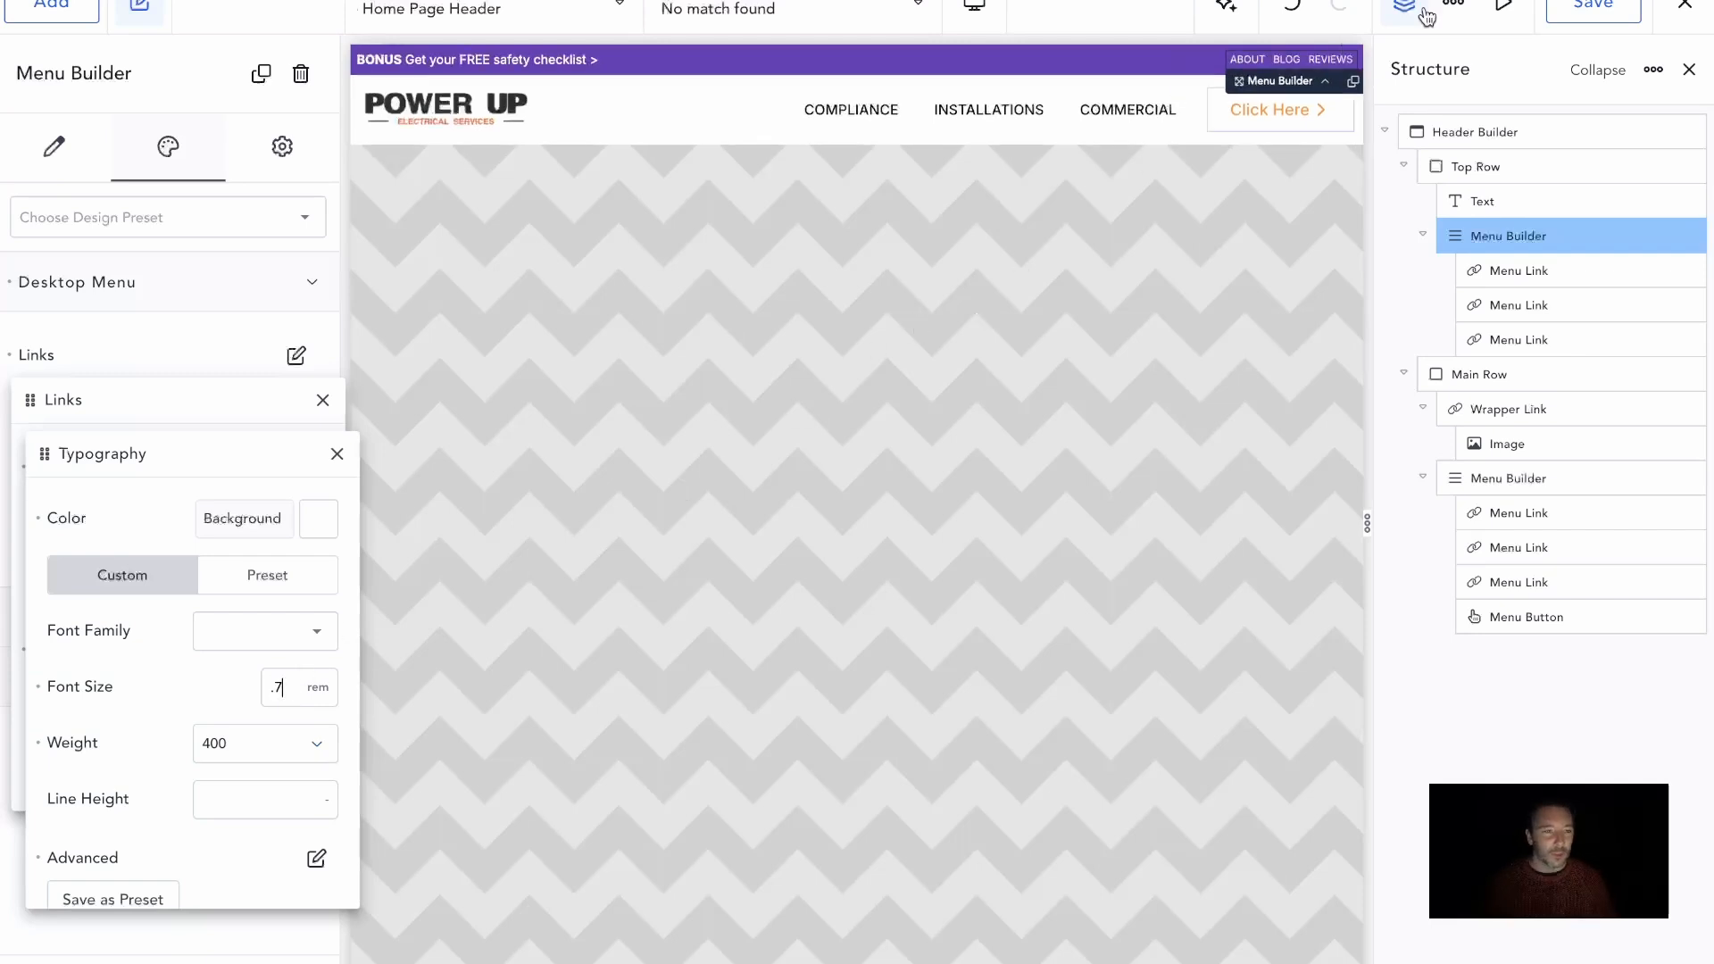
# Change the Top Row's background color to black (#000000)
pyautogui.click(1482, 167)
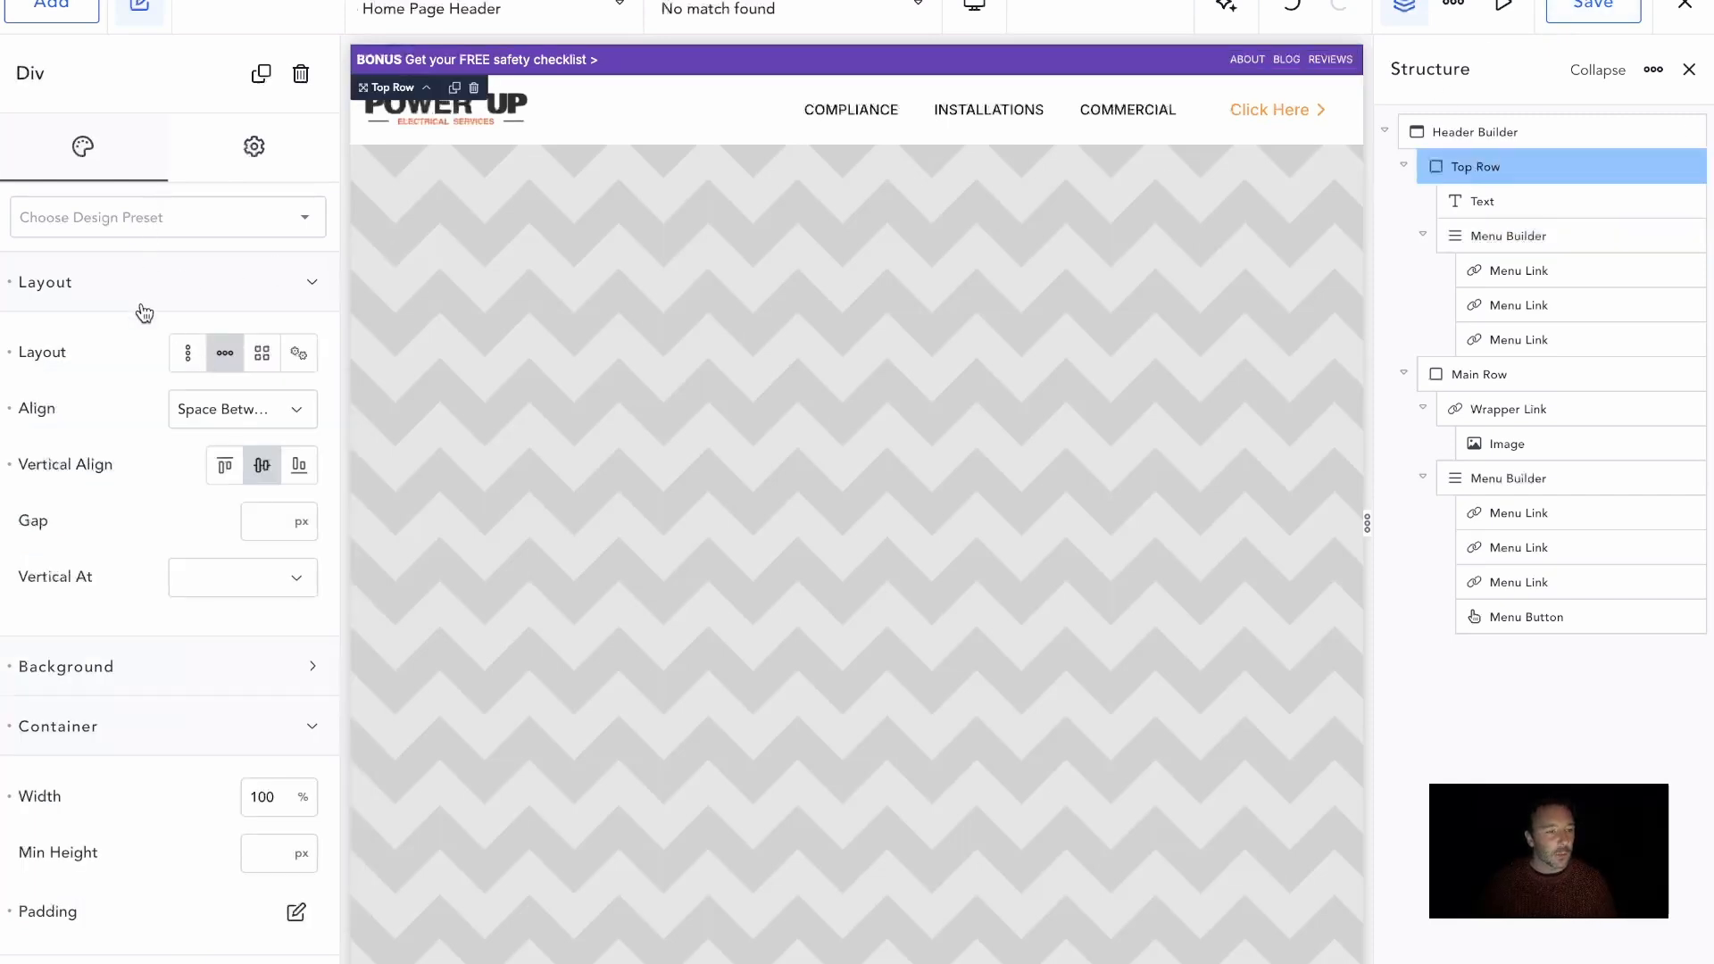
pyautogui.click(224, 666)
pyautogui.click(295, 736)
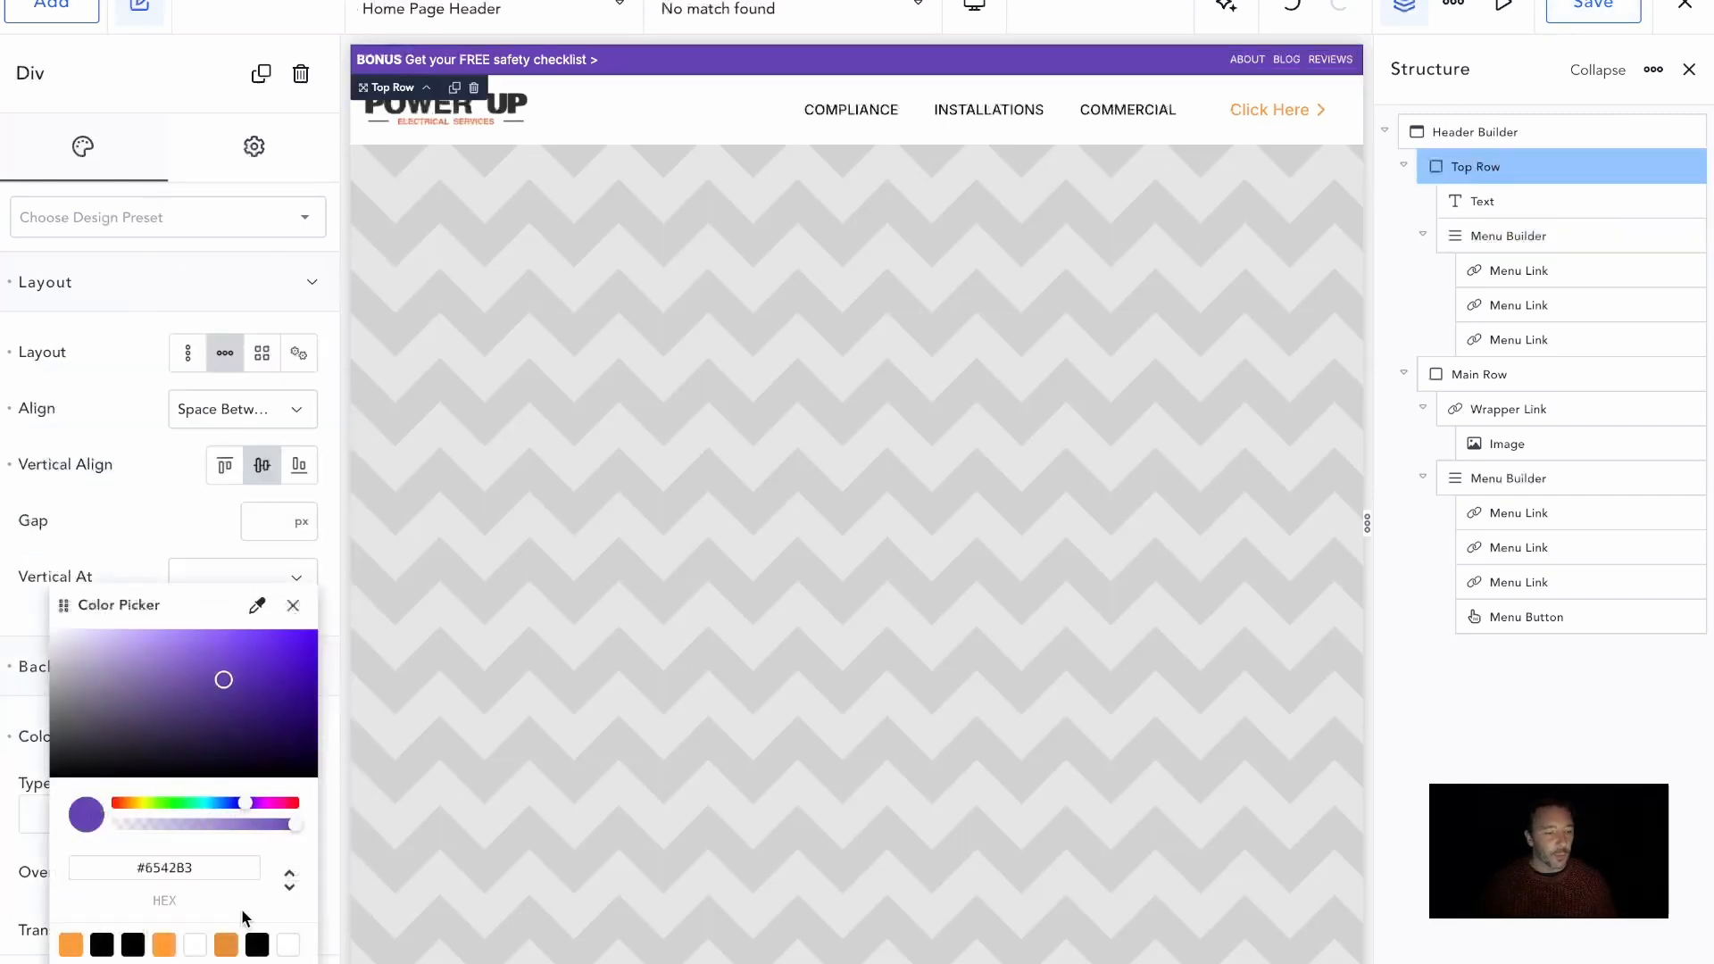
pyautogui.click(256, 945)
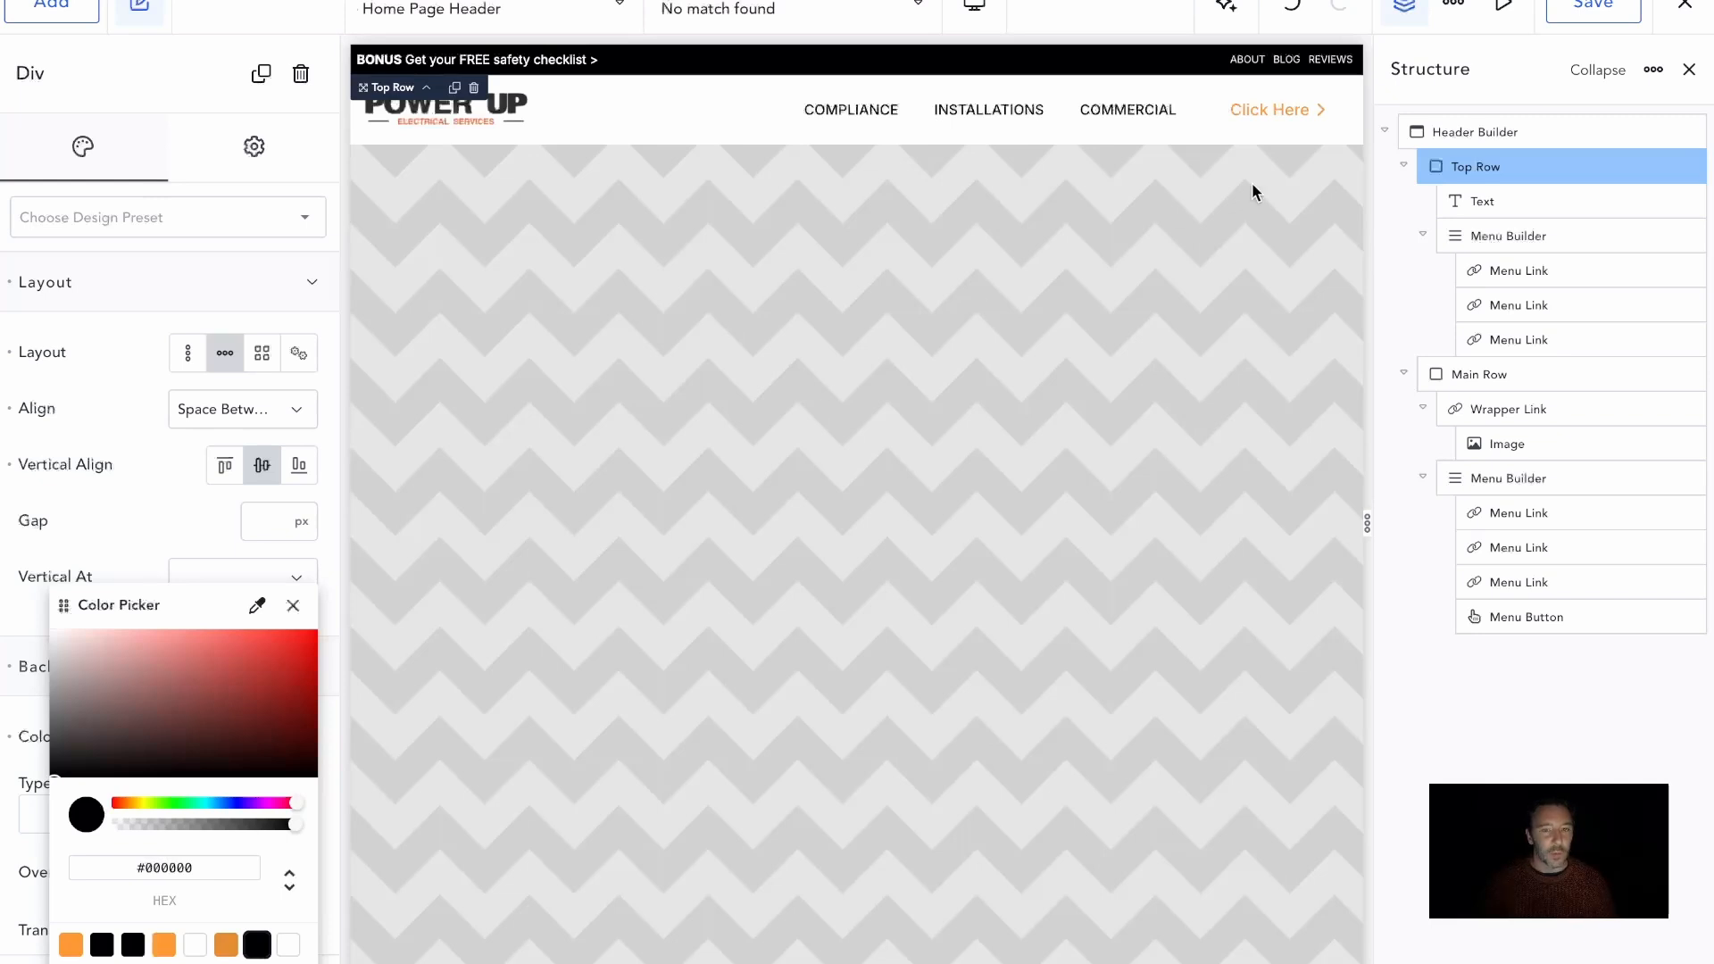
# Save the header and switch to the live front page with the developer tools closed
pyautogui.scroll(-1, 1068, 251)
pyautogui.scroll(1, 1068, 253)
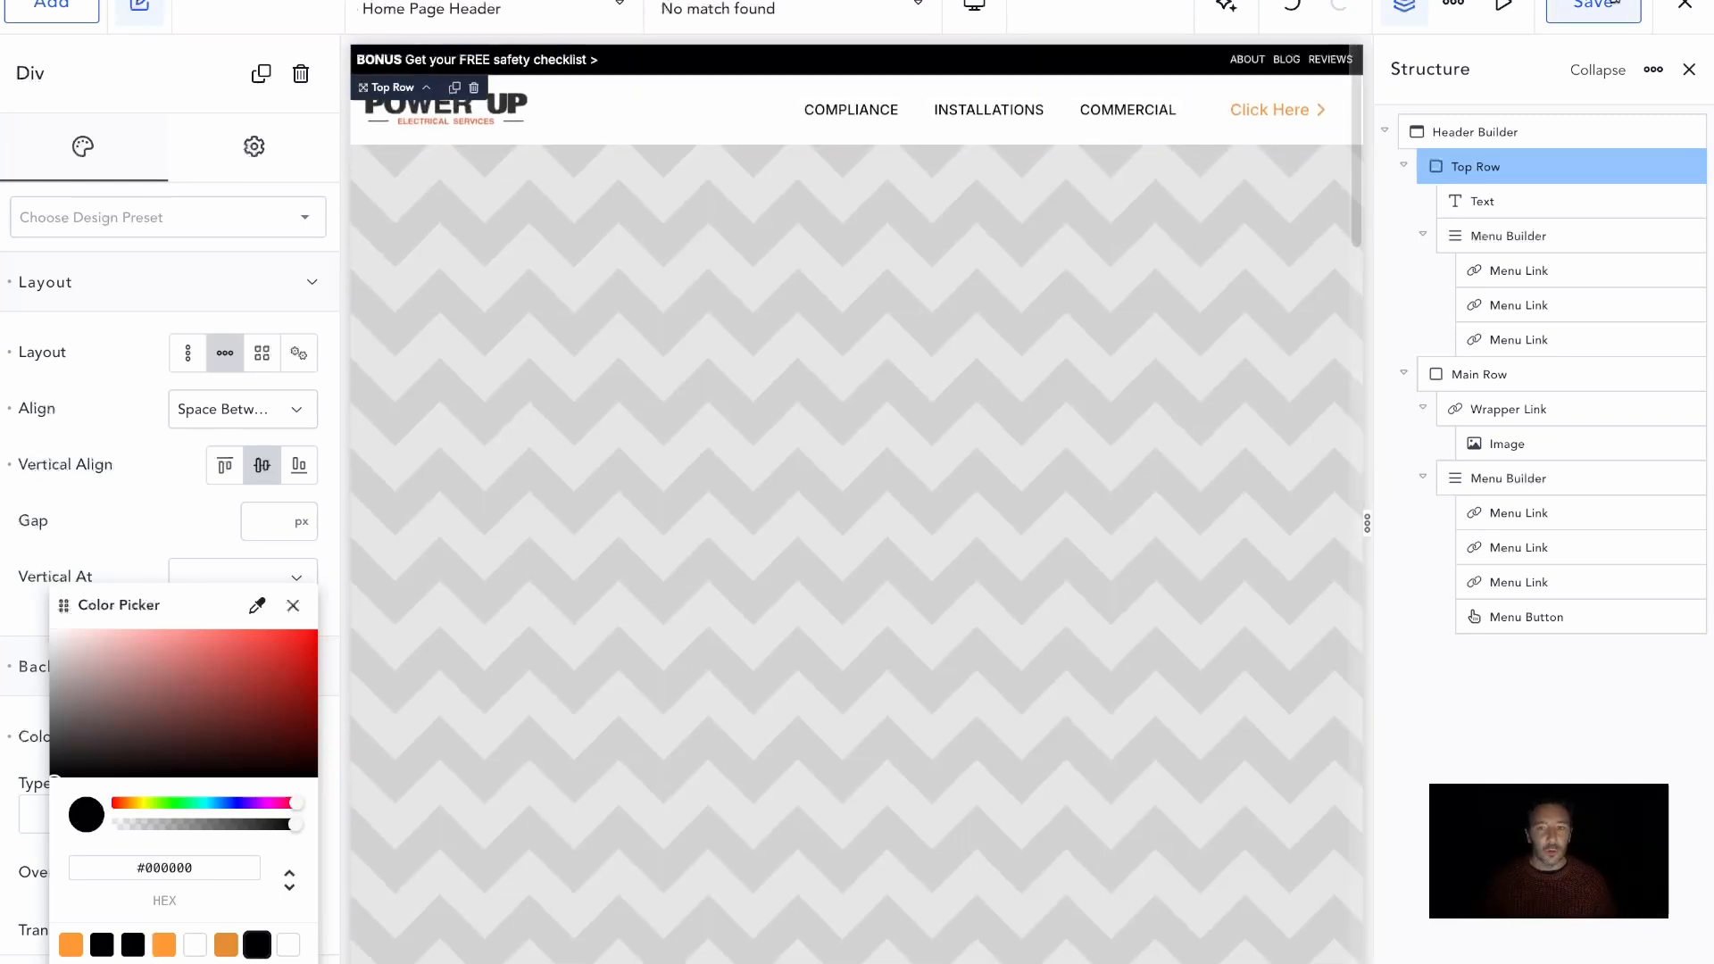
pyautogui.click(1558, 4)
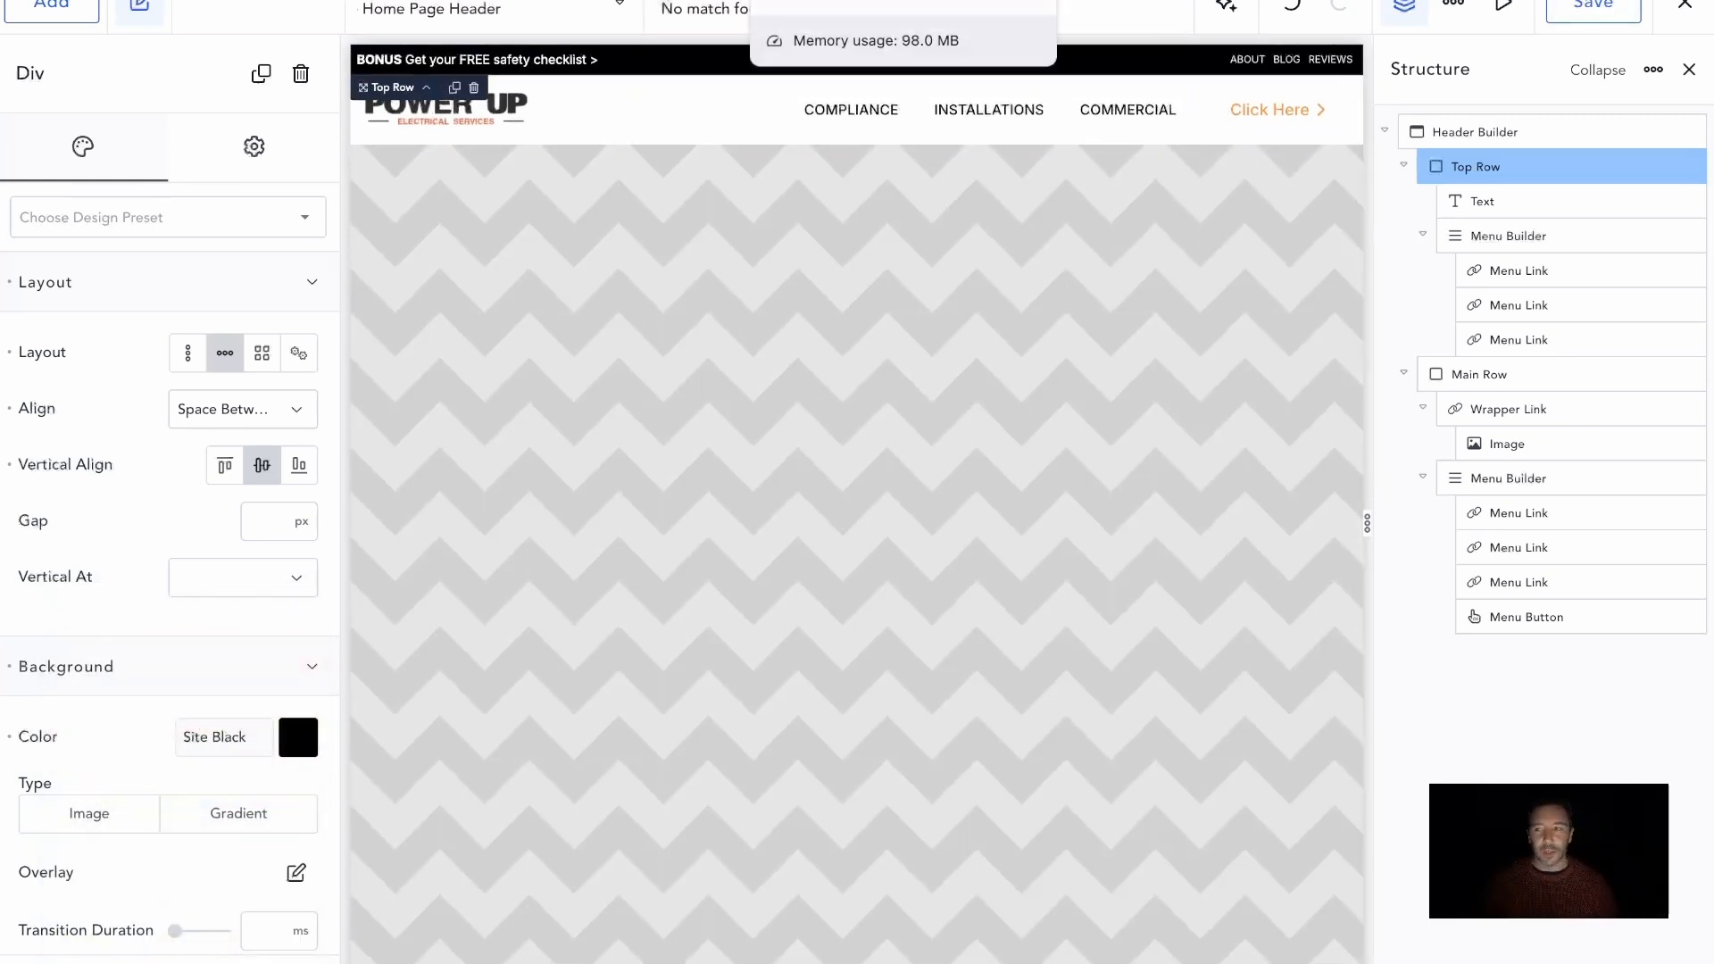
pyautogui.click(831, 0)
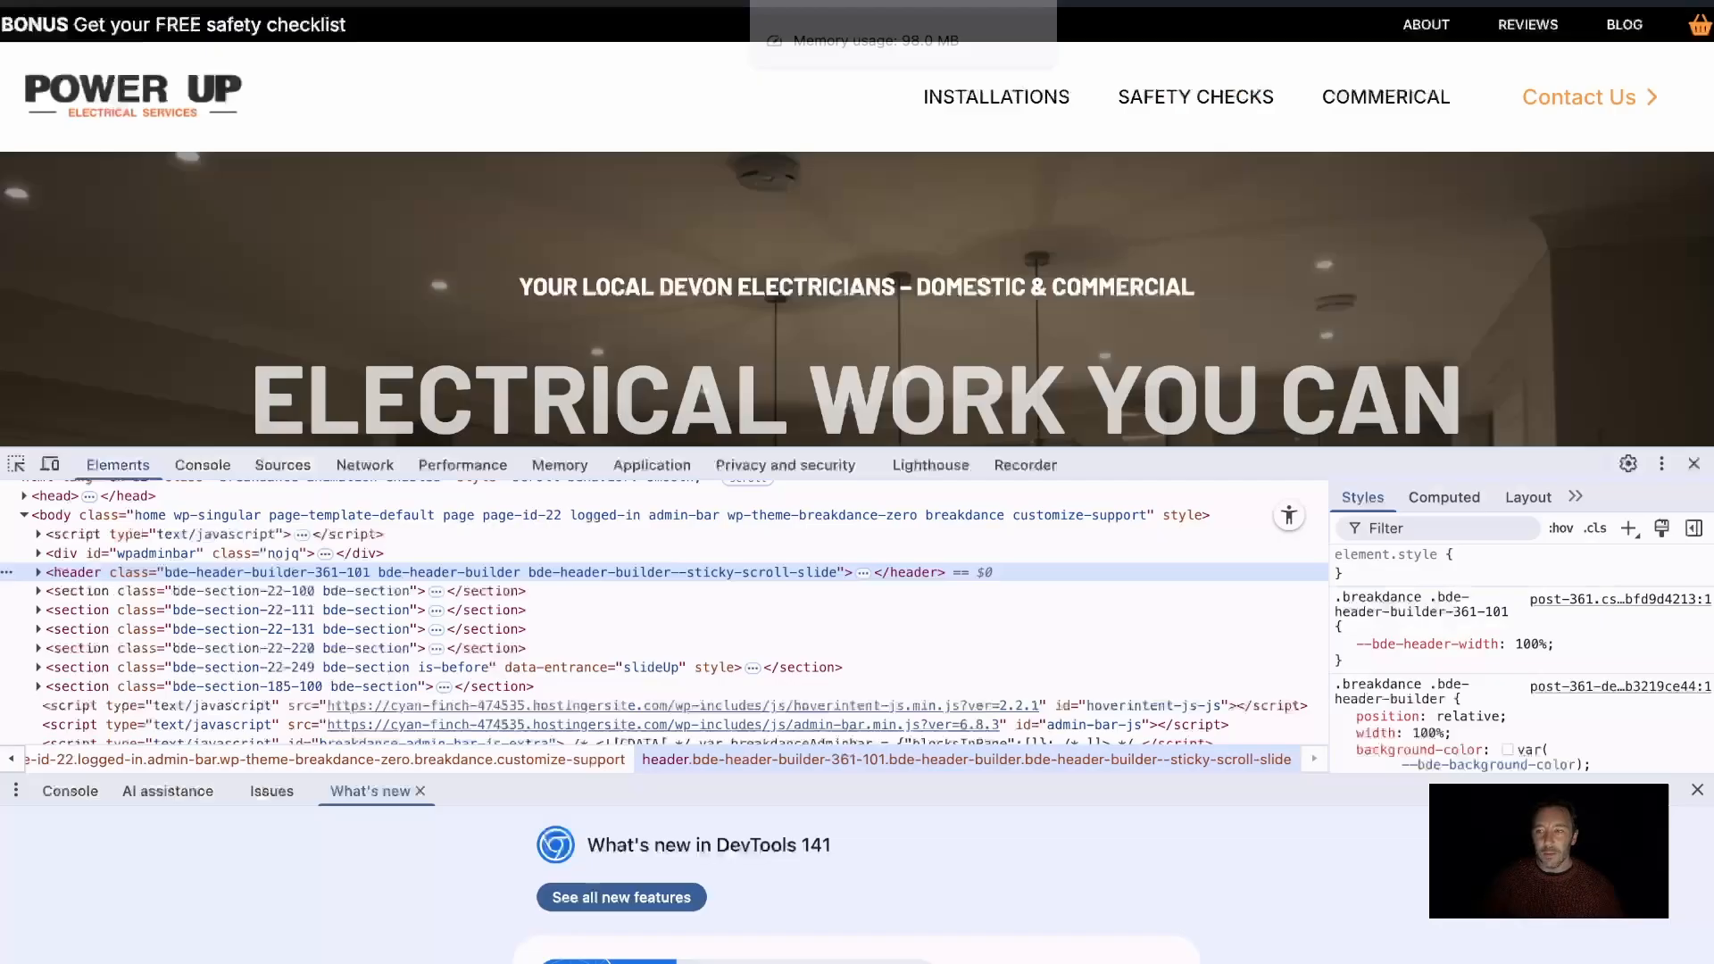
pyautogui.click(1694, 465)
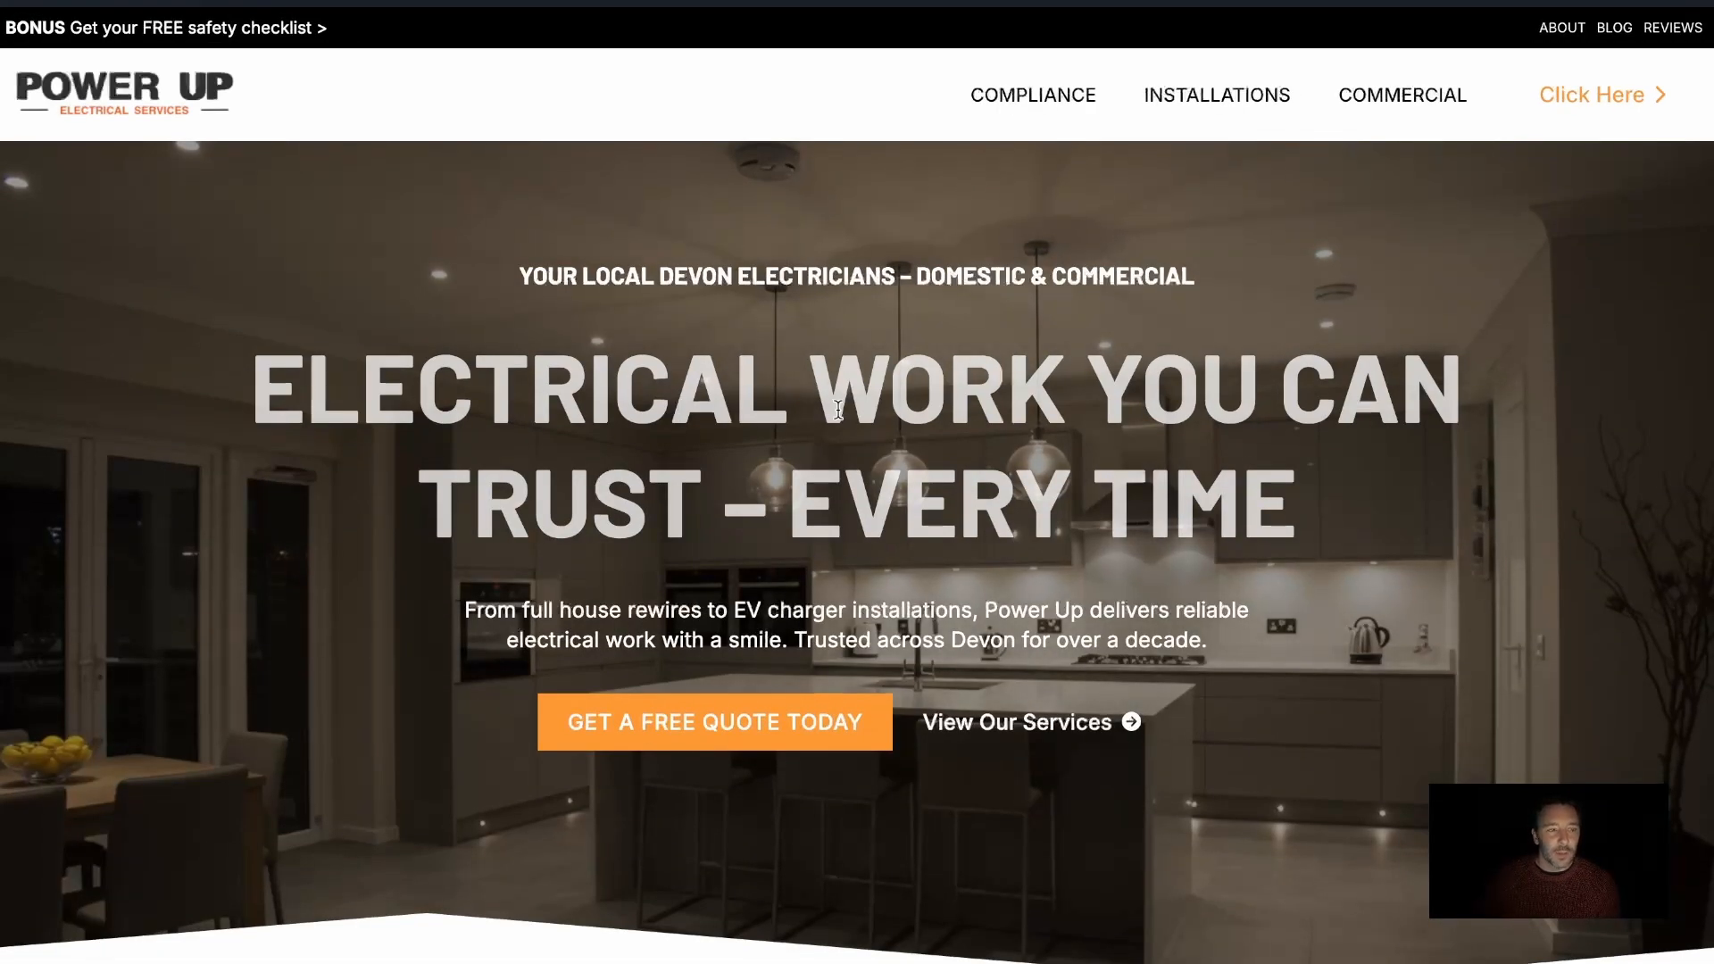
# Examine how the new header looks and behaves while the live front page scrolls
pyautogui.scroll(-2, 890, 418)
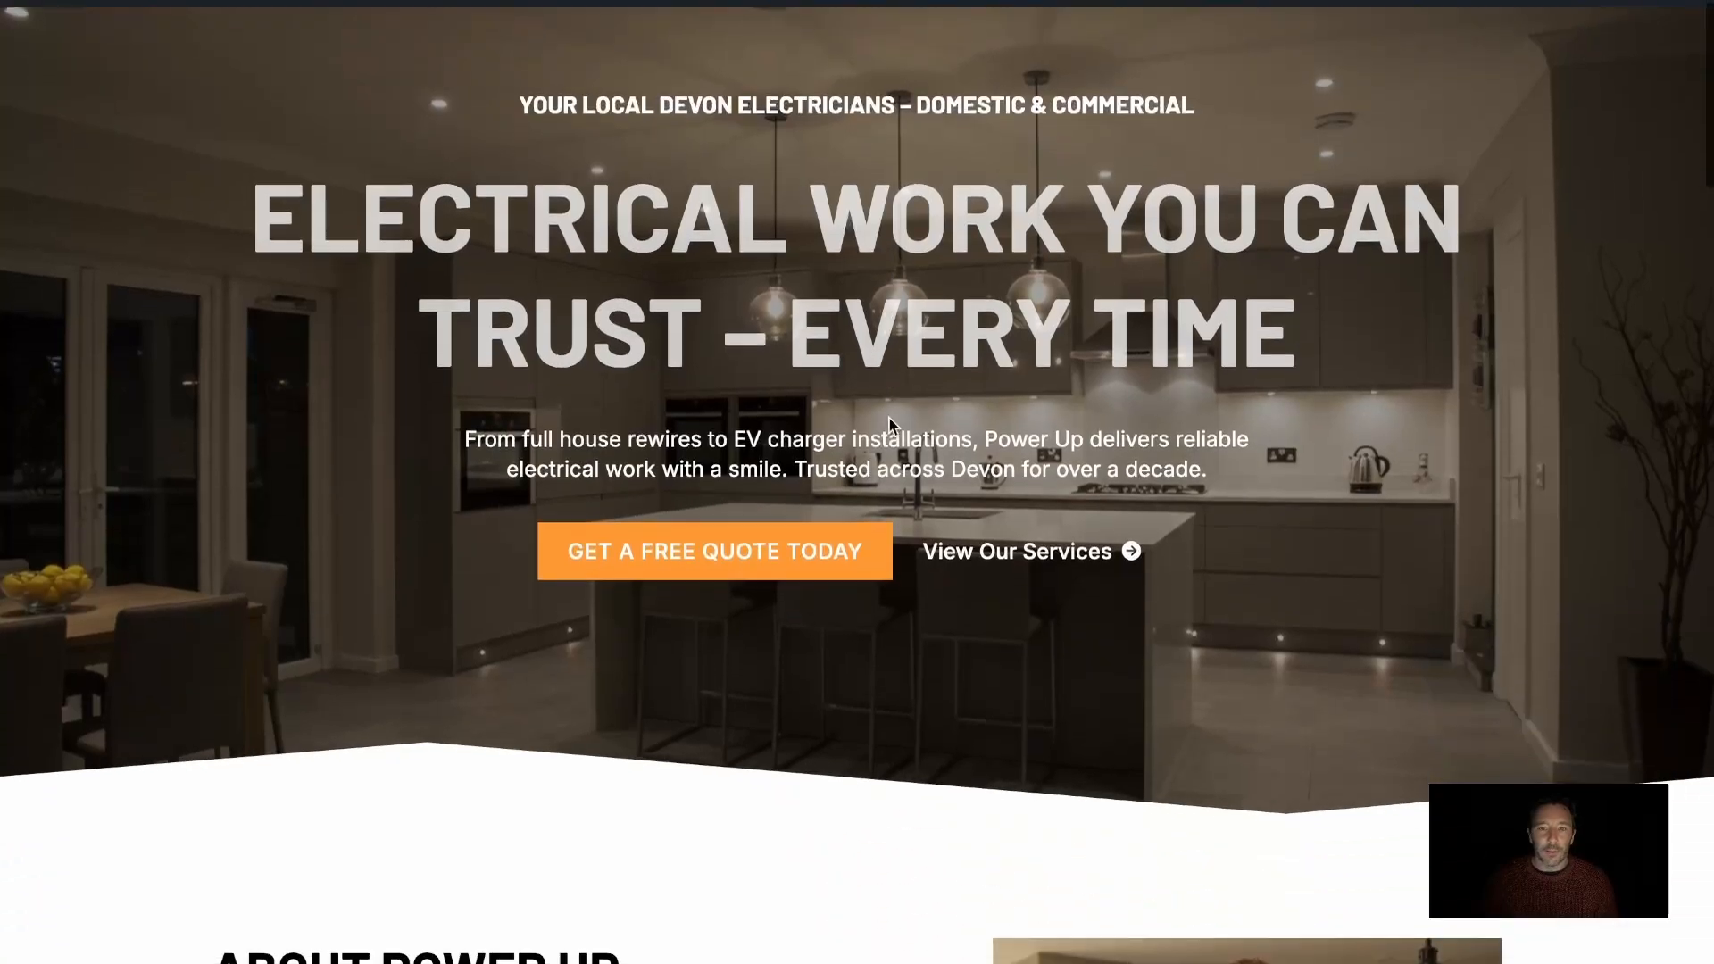
pyautogui.scroll(2, 890, 418)
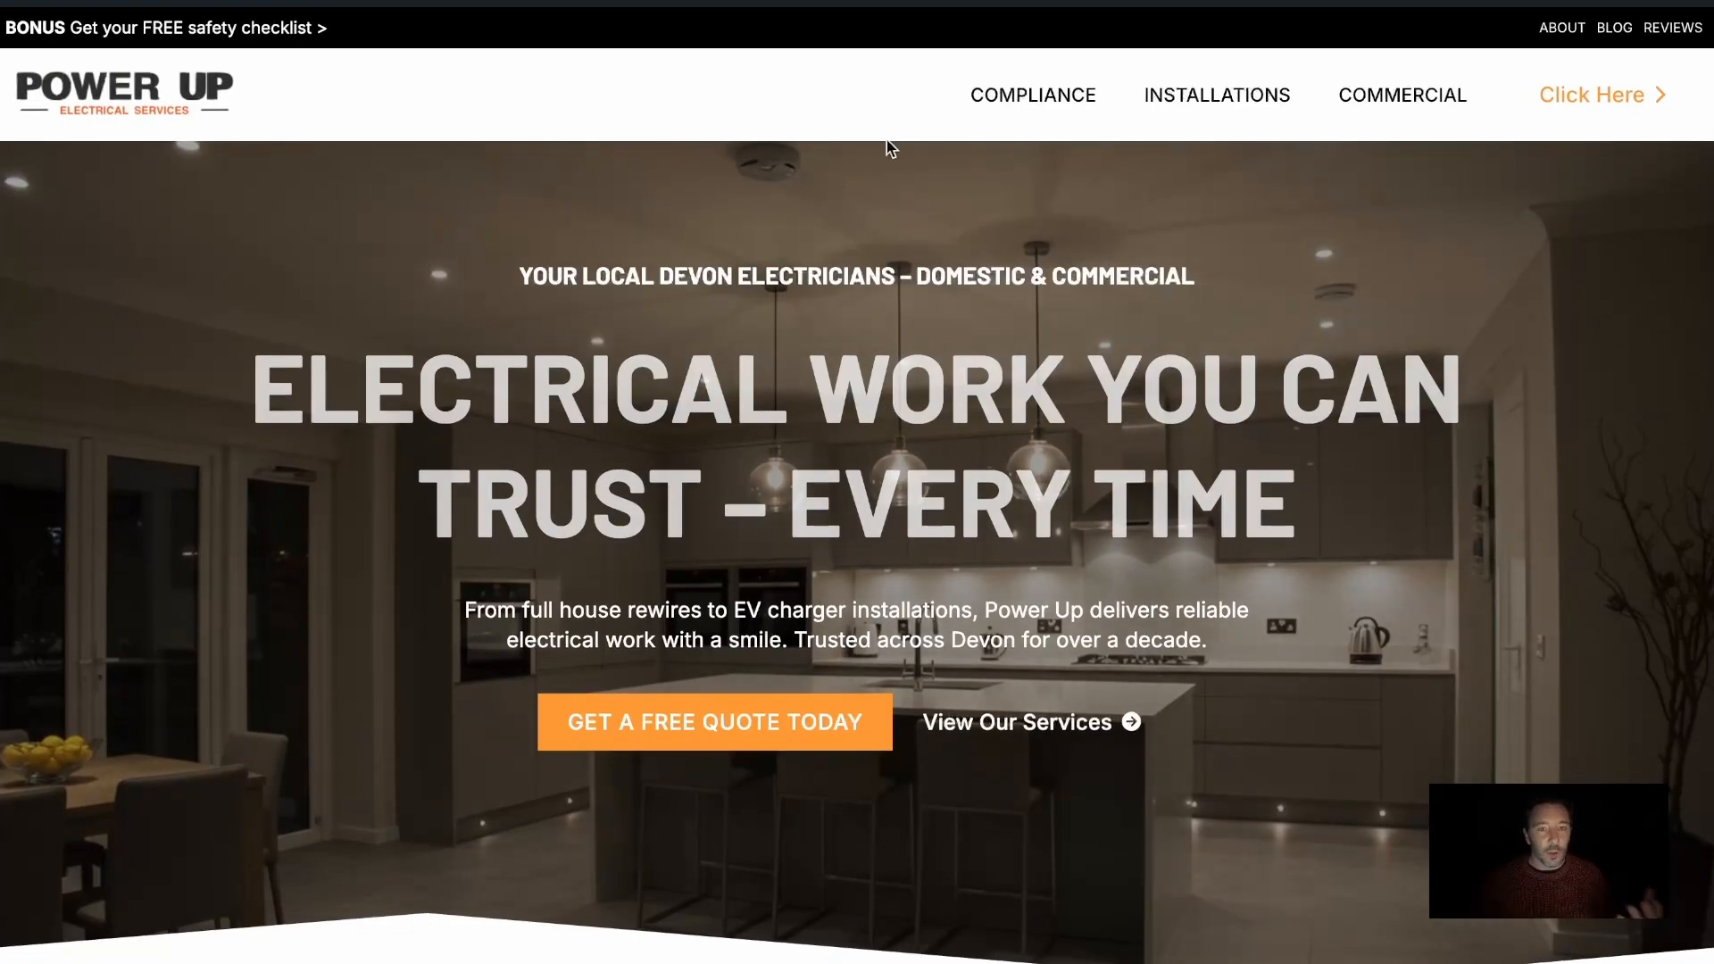
pyautogui.scroll(-2, 897, 245)
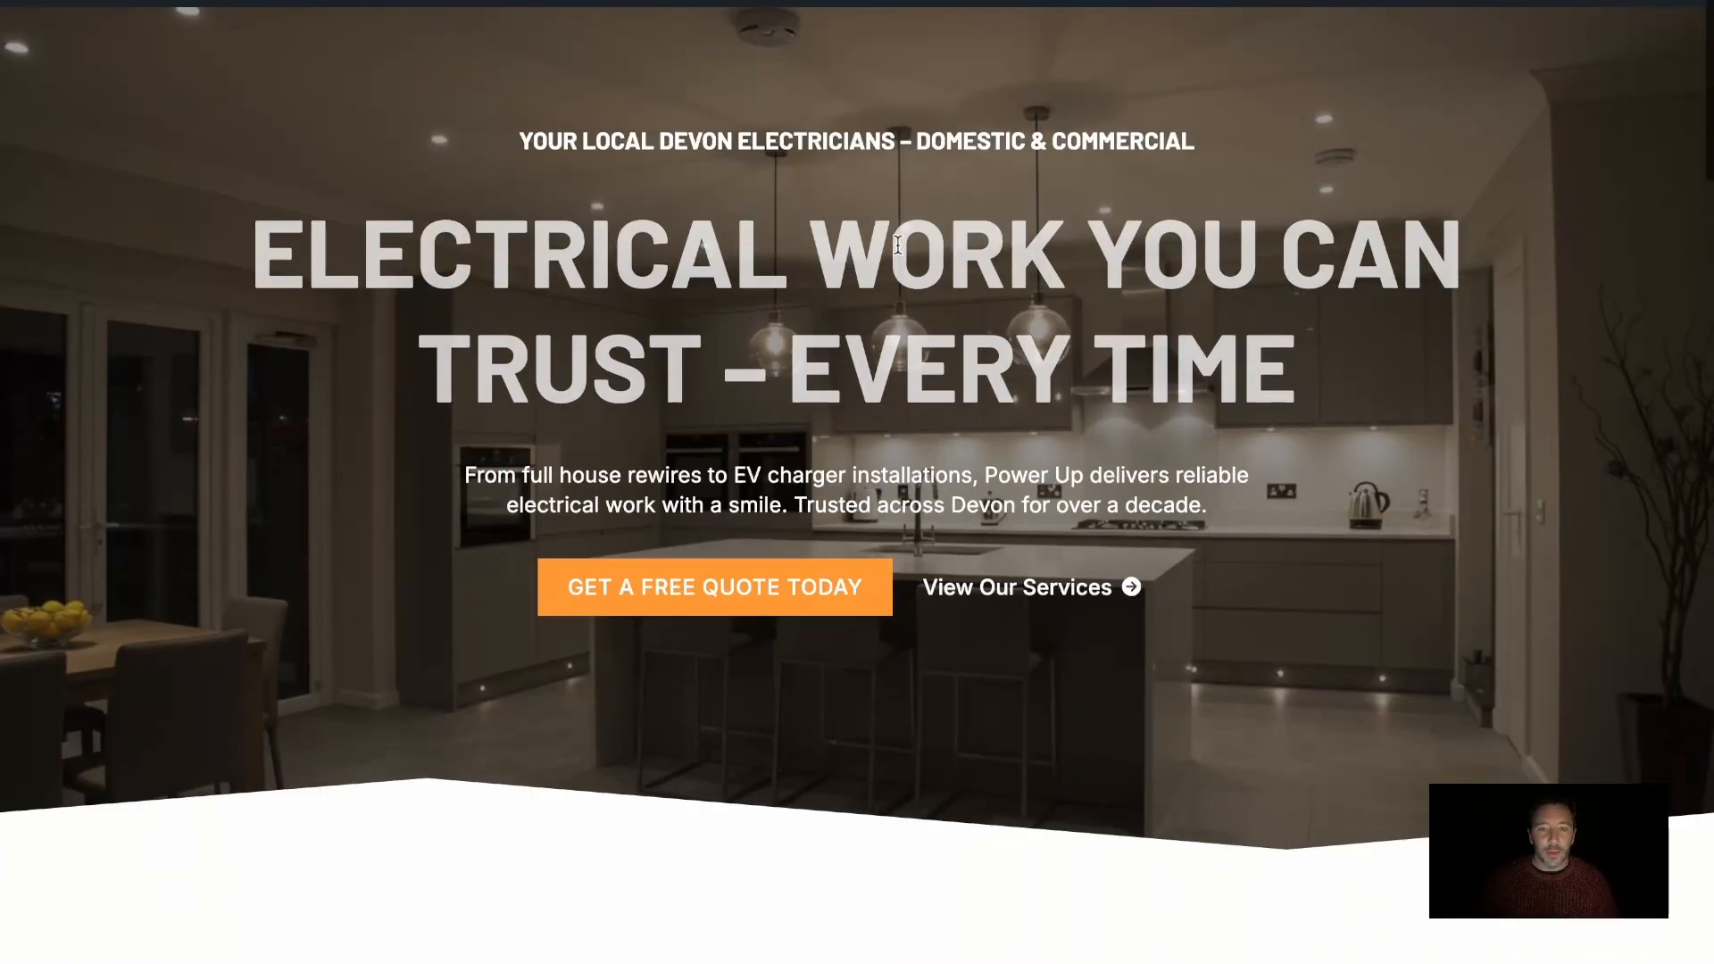
pyautogui.scroll(2, 897, 244)
pyautogui.scroll(-1, 897, 244)
pyautogui.scroll(1, 902, 252)
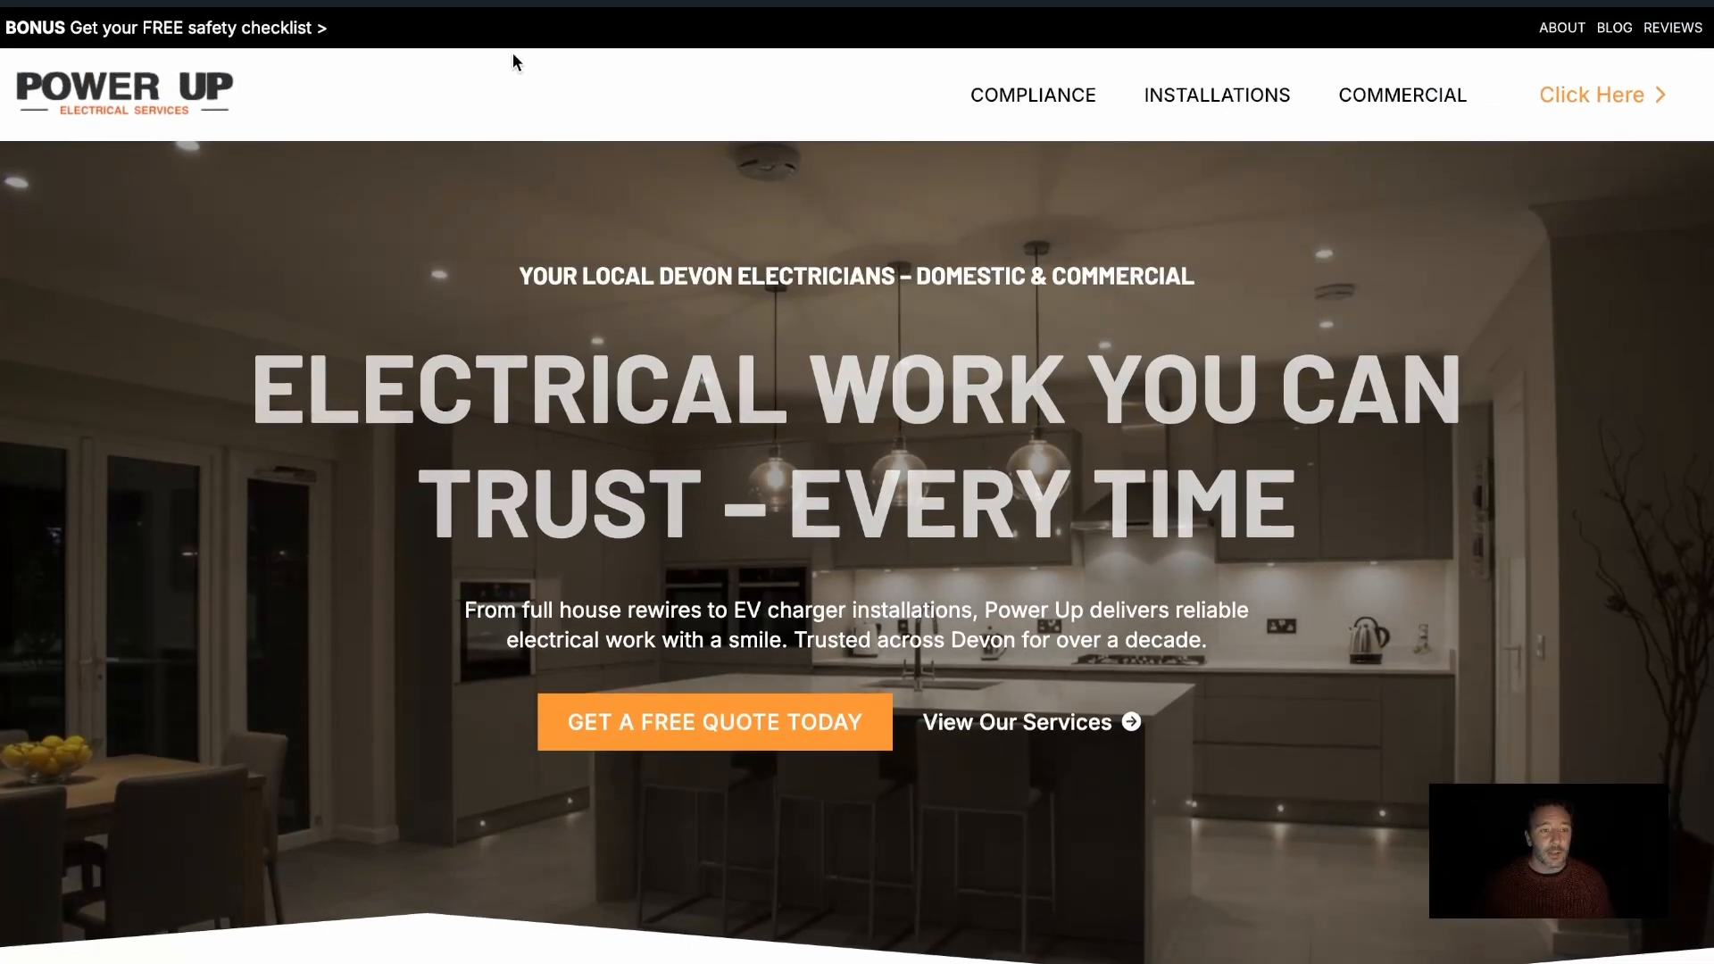
pyautogui.scroll(-1, 907, 130)
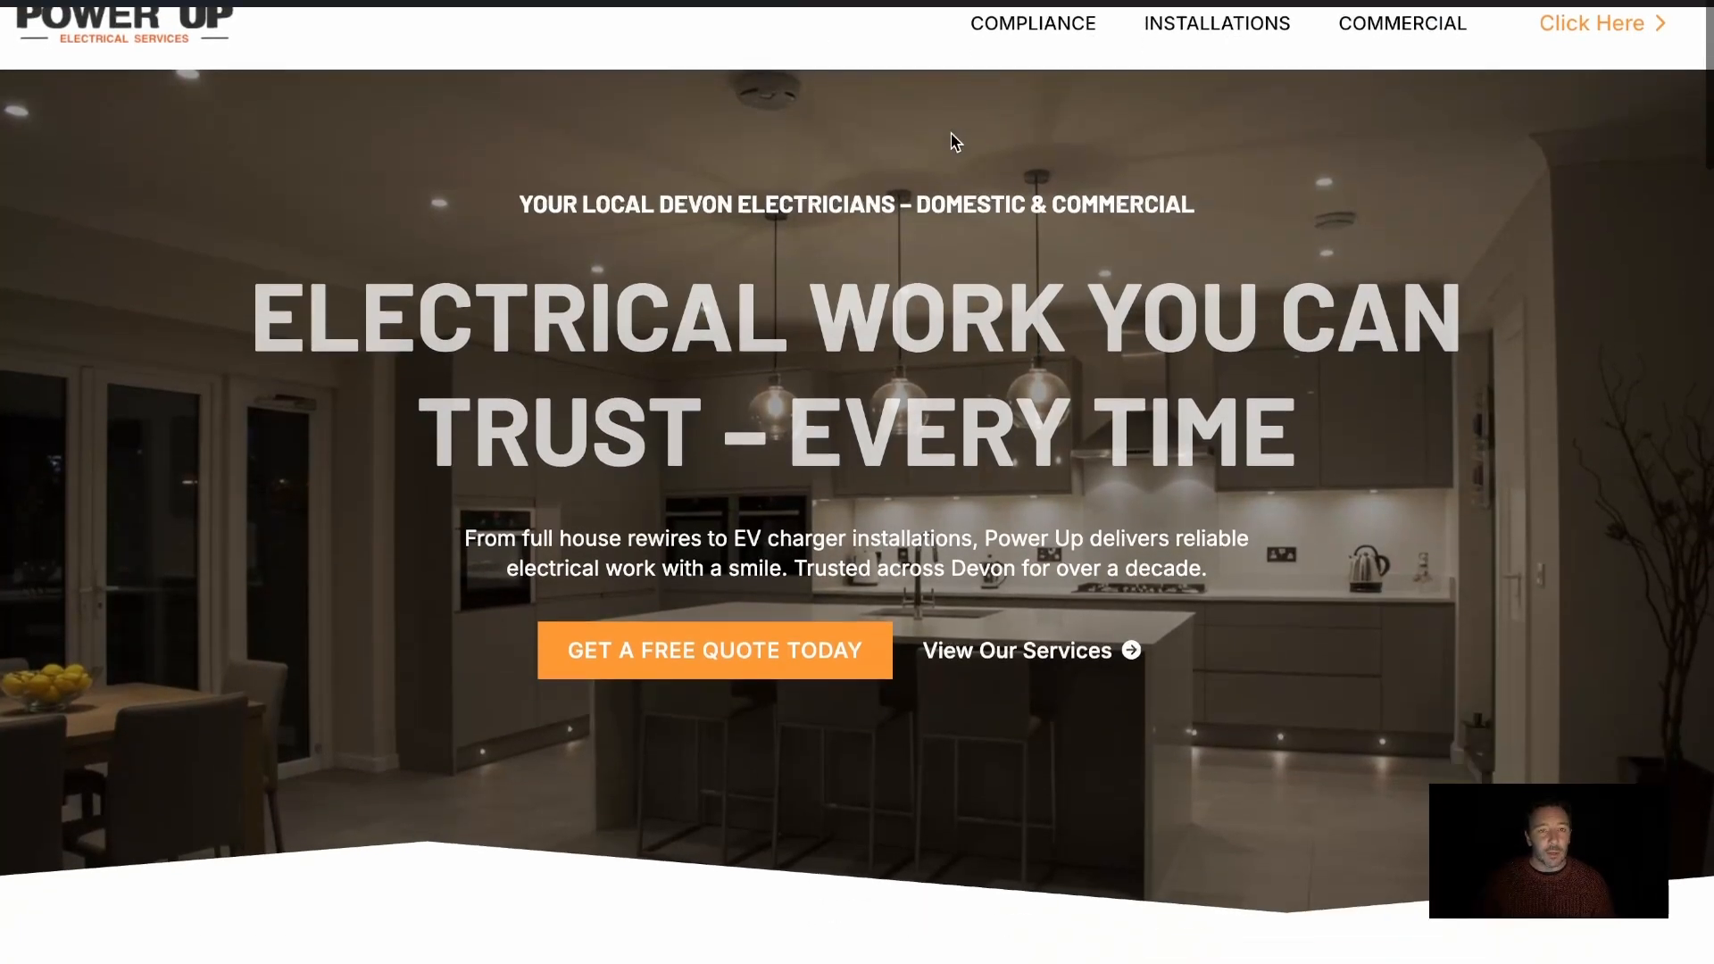
pyautogui.scroll(1, 953, 141)
pyautogui.scroll(1, 953, 141)
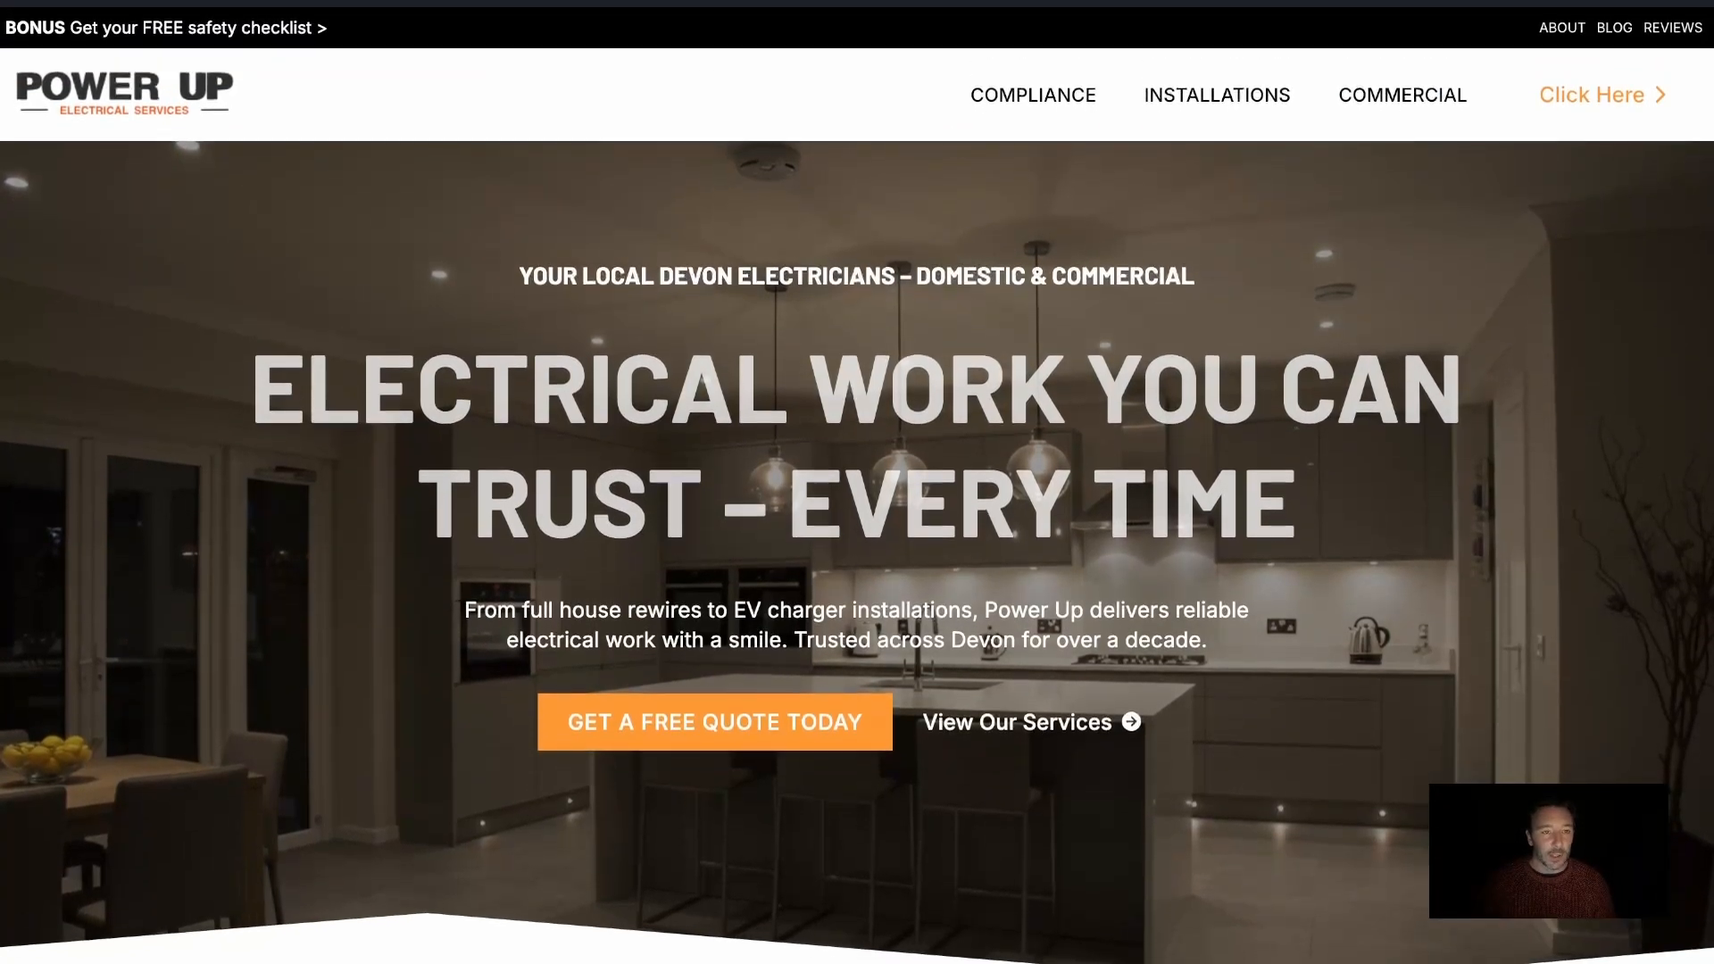
# Back in the Breakdance builder, enable Sticky on the Header Builder with its position set to Top
pyautogui.click(714, 2)
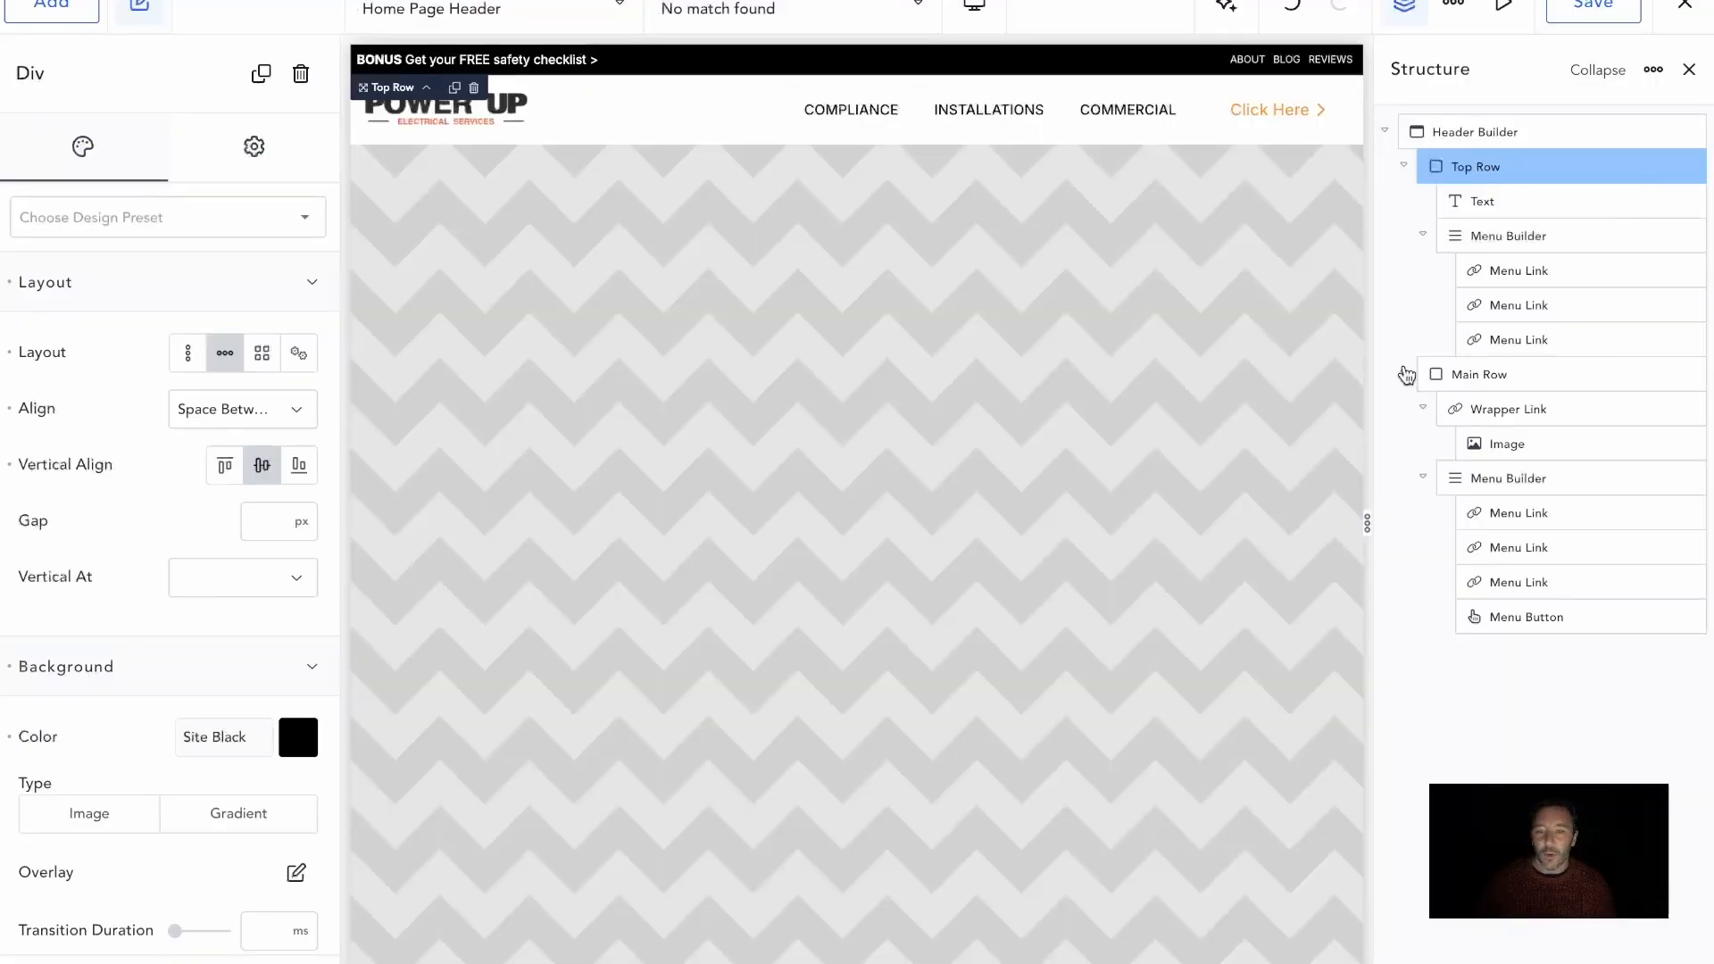
pyautogui.click(1405, 375)
pyautogui.click(1465, 136)
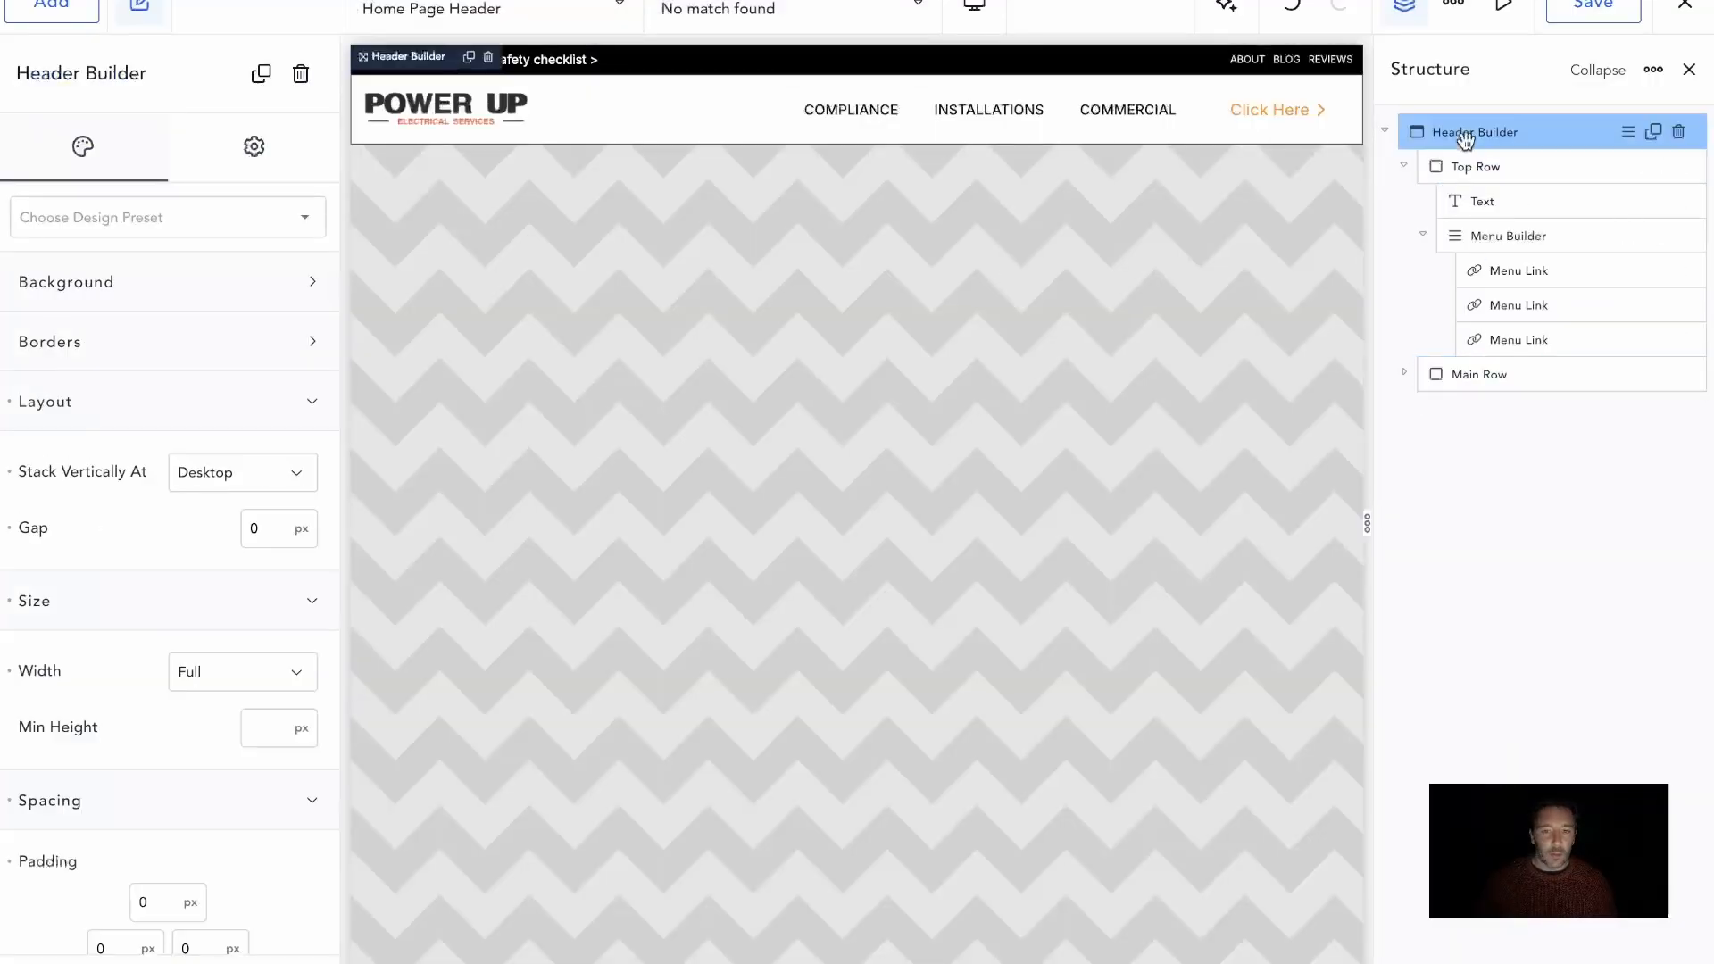
pyautogui.scroll(-3, 161, 803)
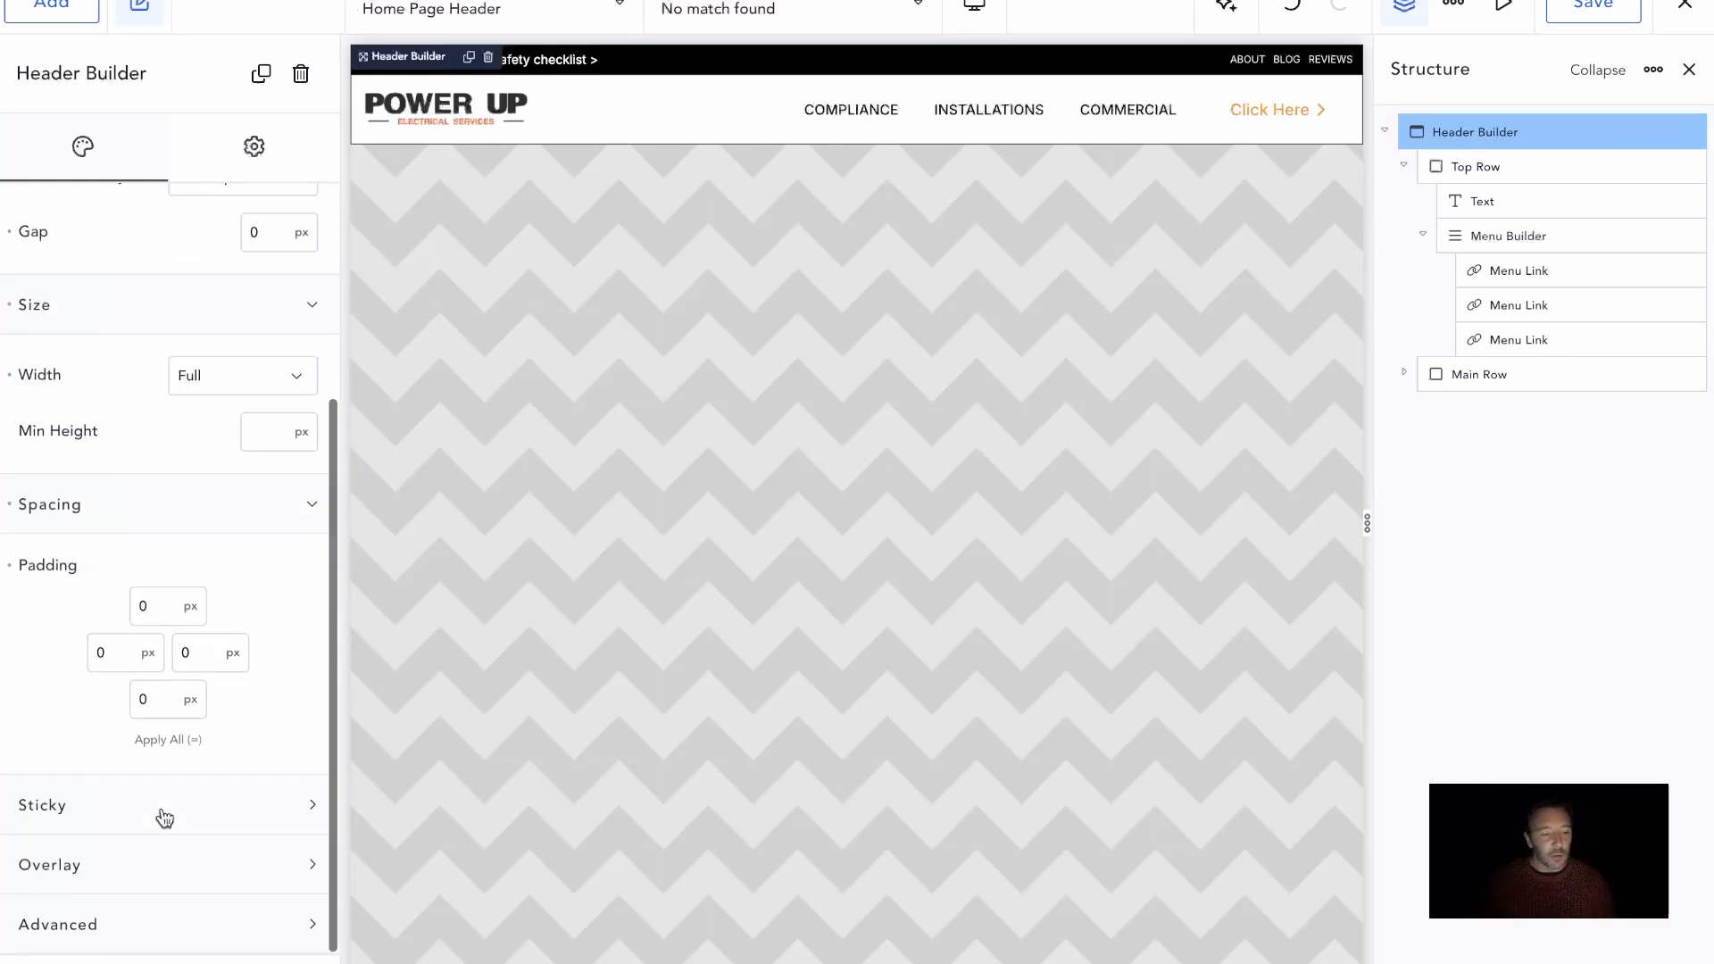
pyautogui.click(165, 817)
pyautogui.scroll(-1, 135, 811)
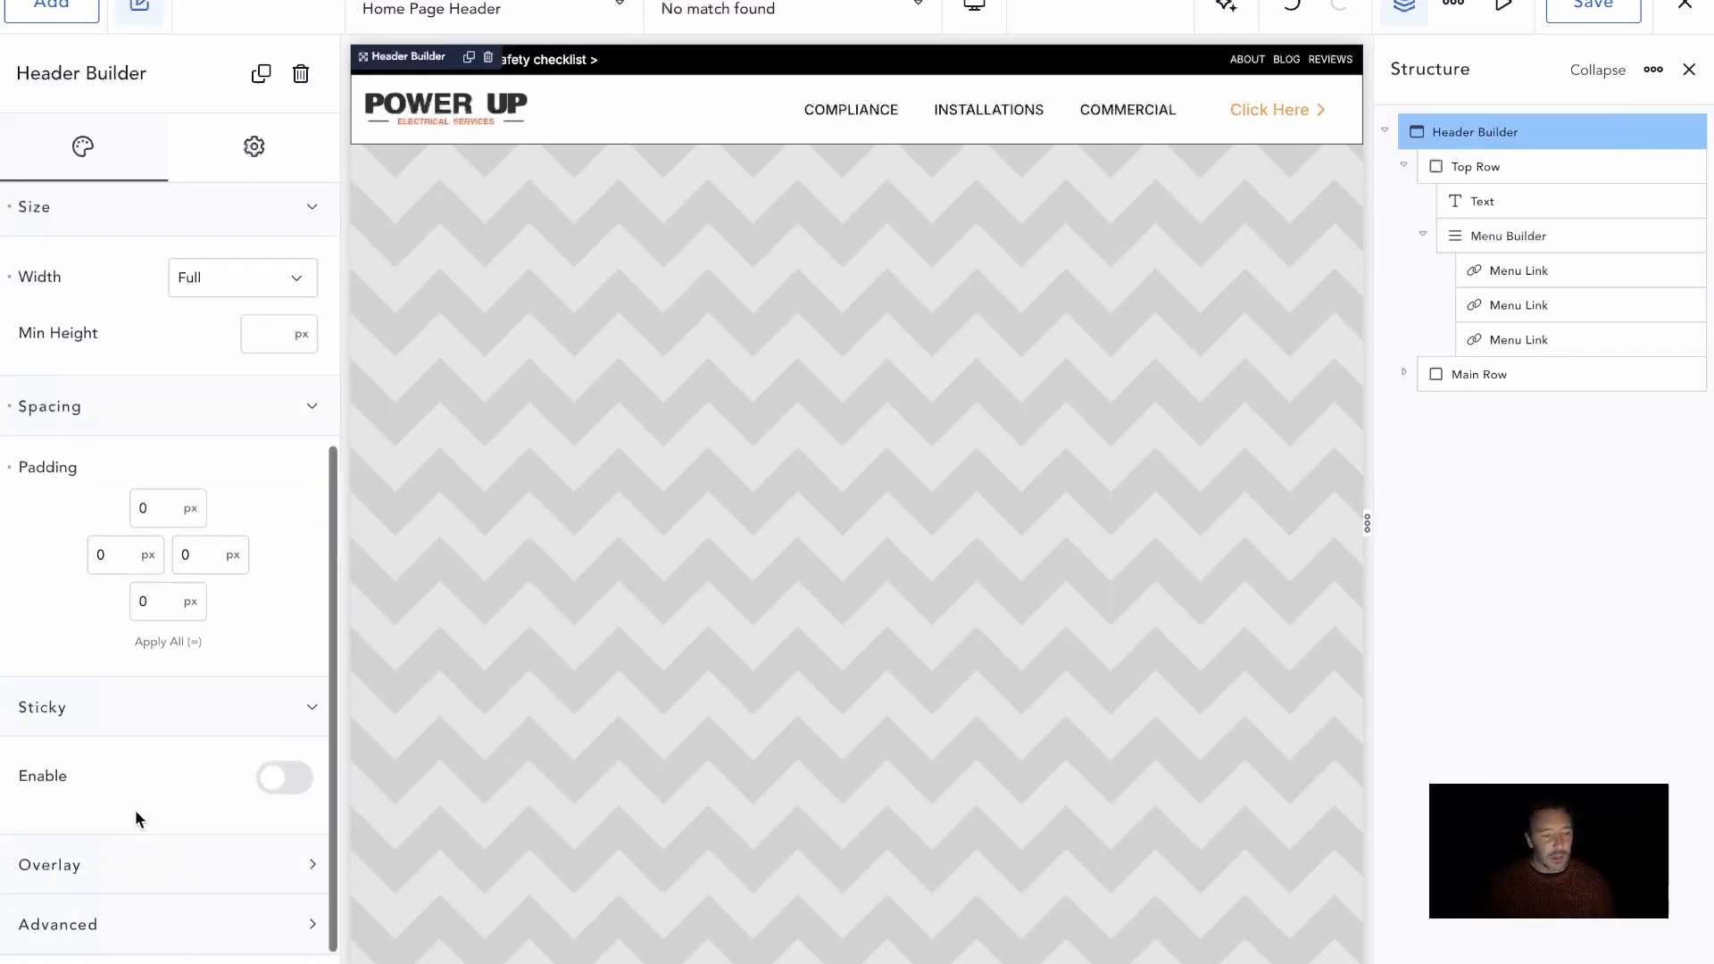
pyautogui.click(282, 780)
pyautogui.scroll(-3, 586, 494)
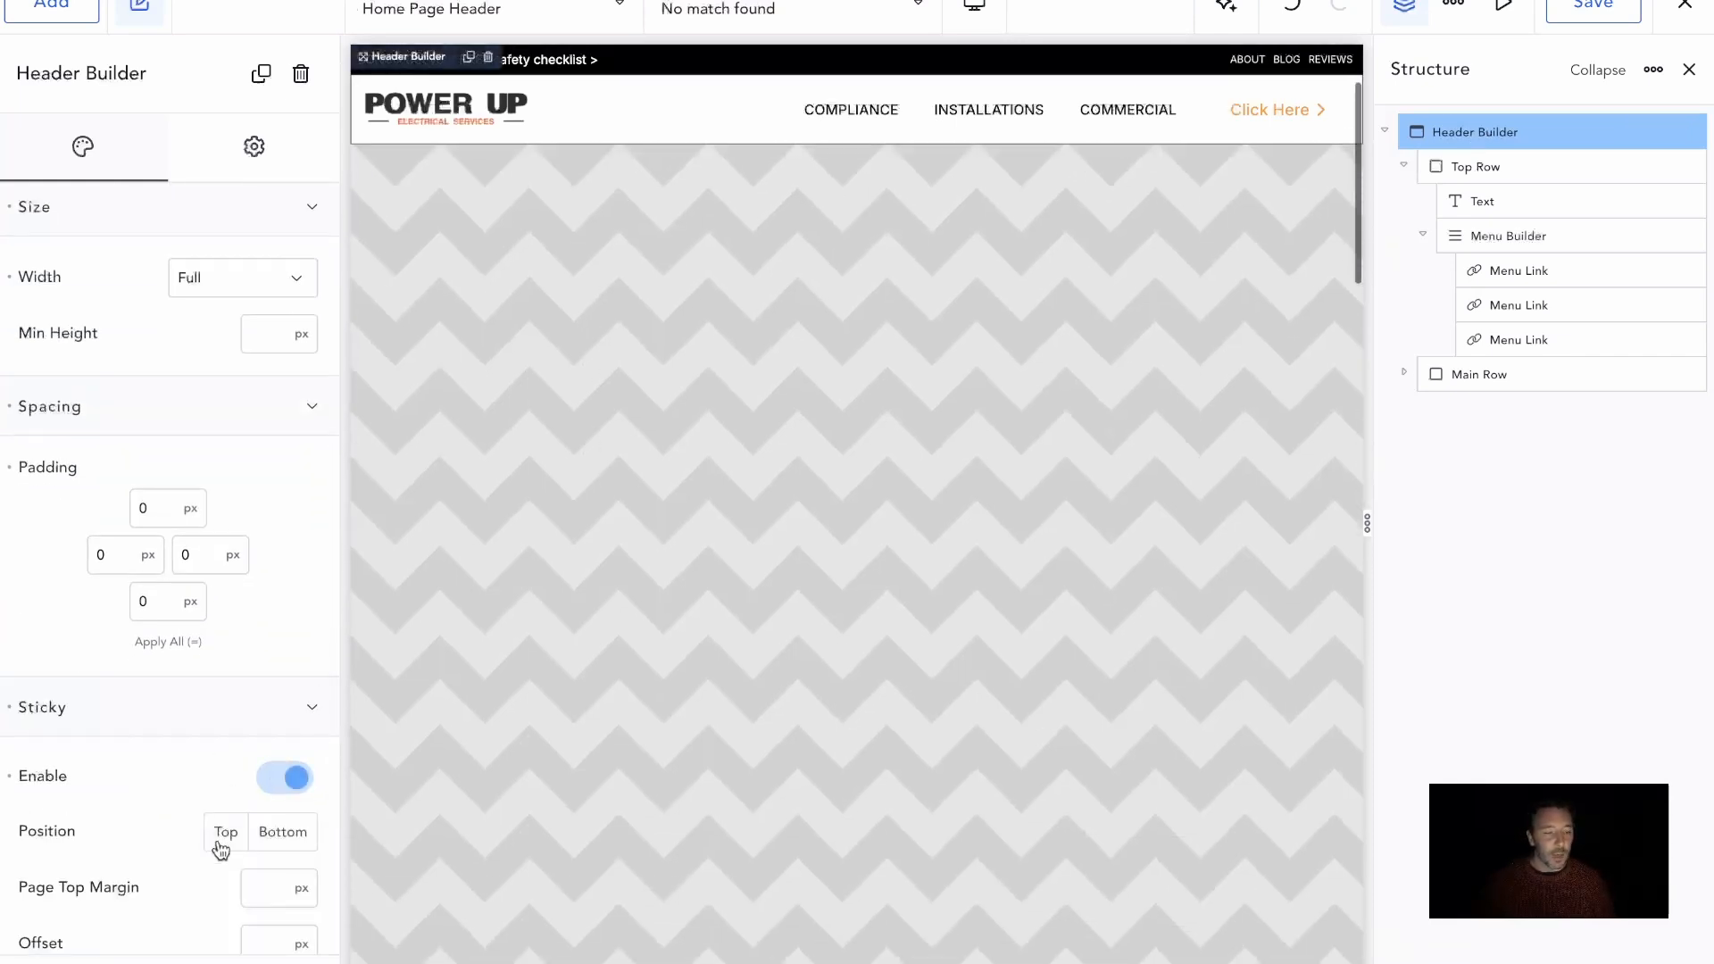
pyautogui.click(220, 844)
pyautogui.scroll(5, 791, 390)
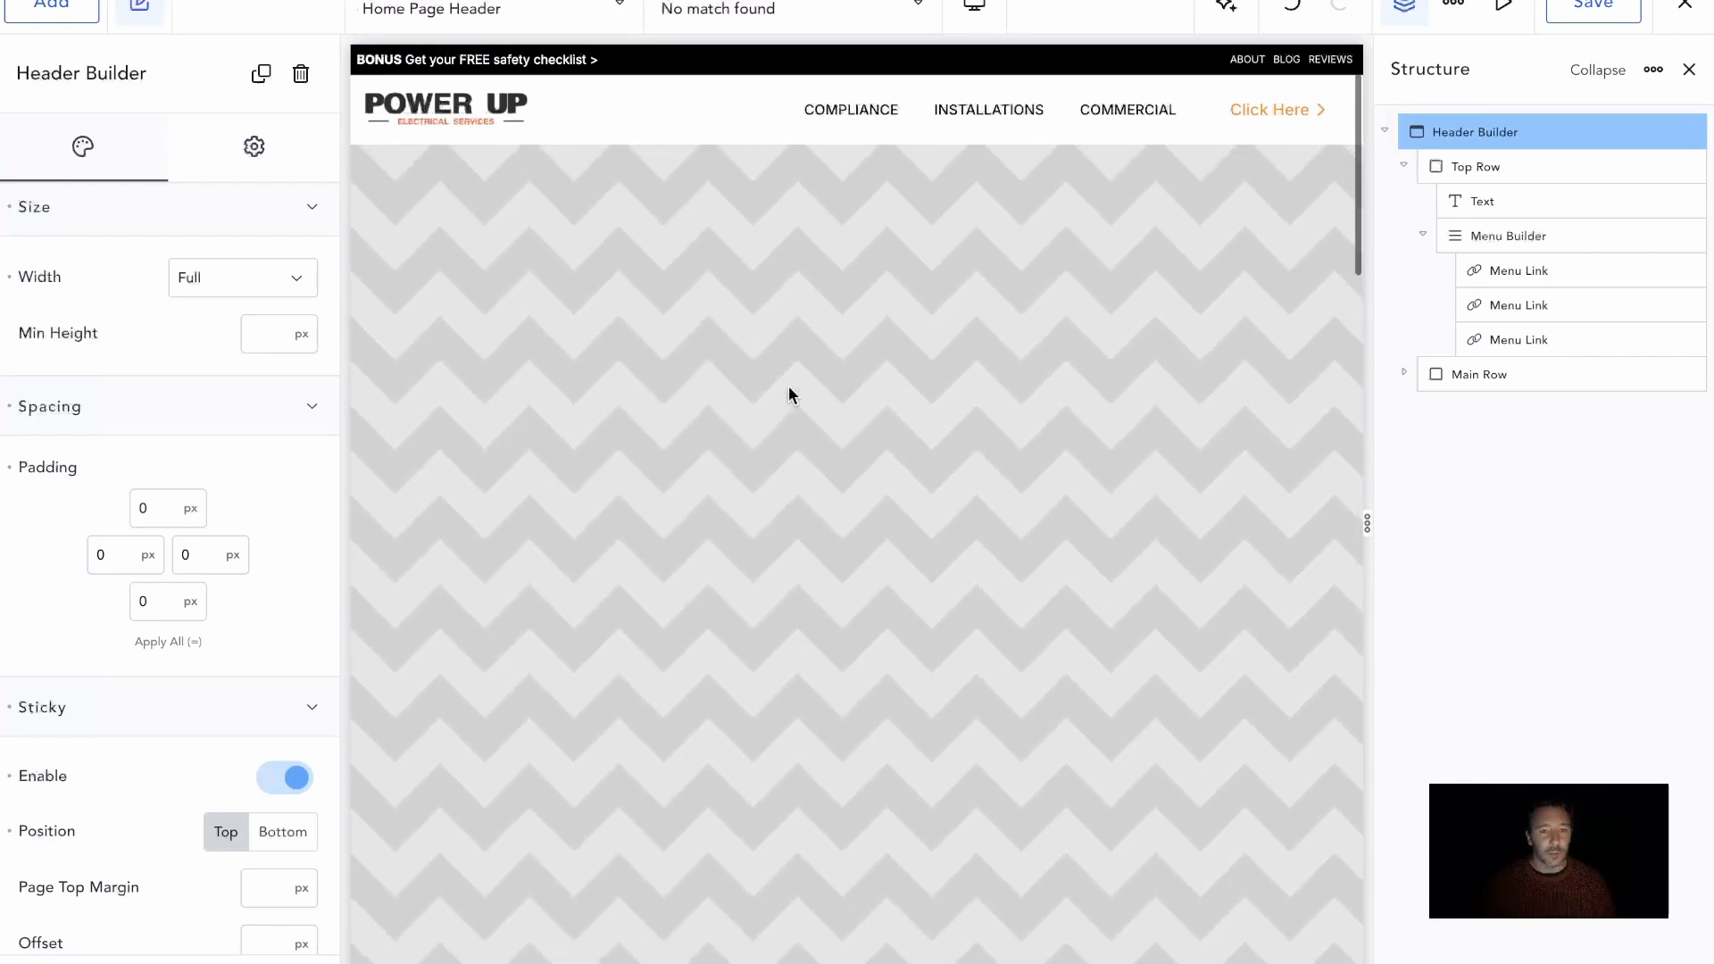
# Add a shadow with color #0000008C to the sticky style's borders on the Header Builder and save the header
pyautogui.scroll(-3, 790, 394)
pyautogui.scroll(-5, 218, 747)
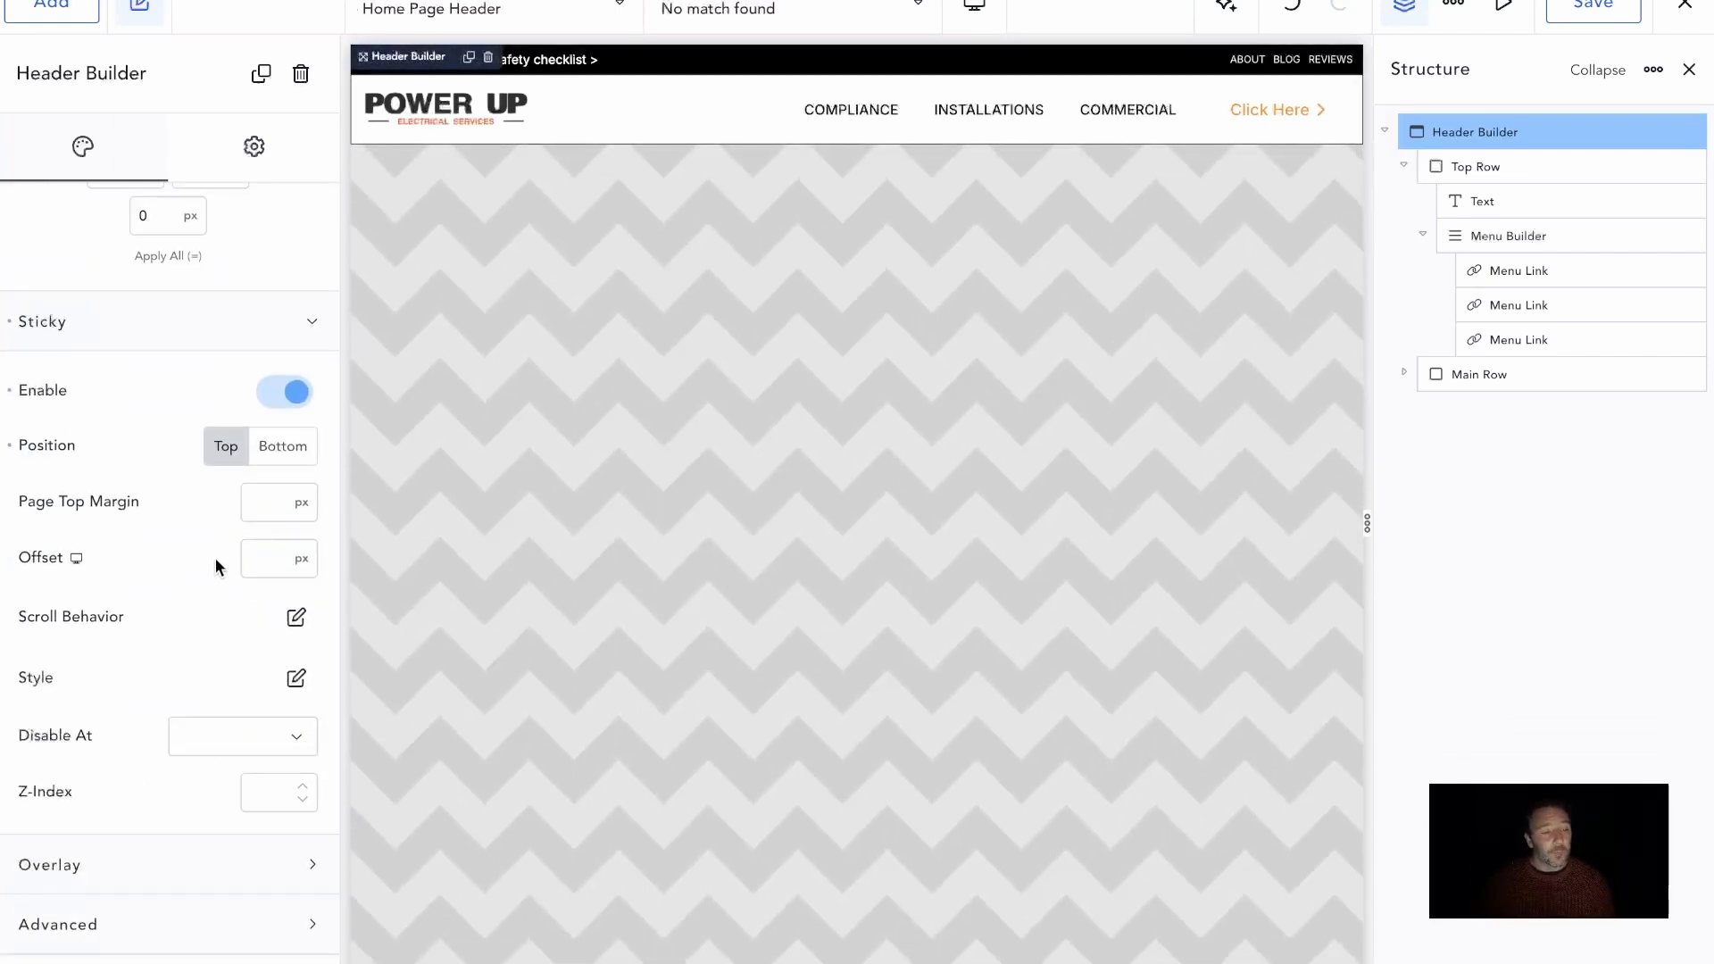
pyautogui.click(296, 678)
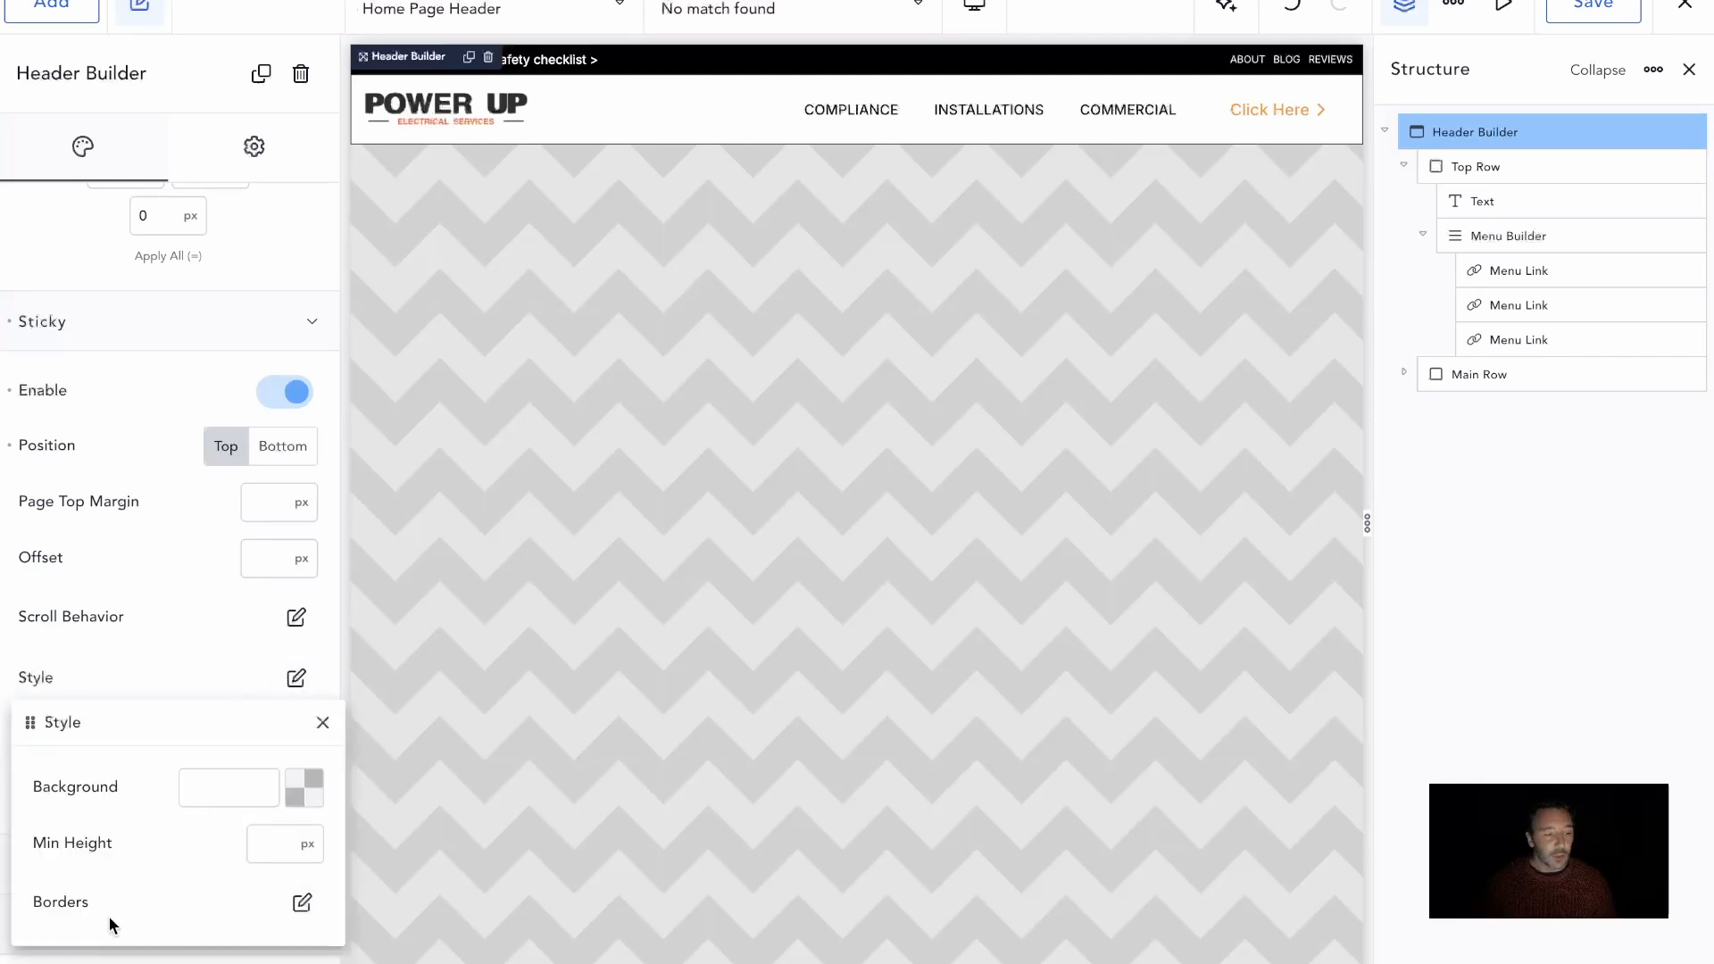
pyautogui.click(302, 902)
pyautogui.click(103, 954)
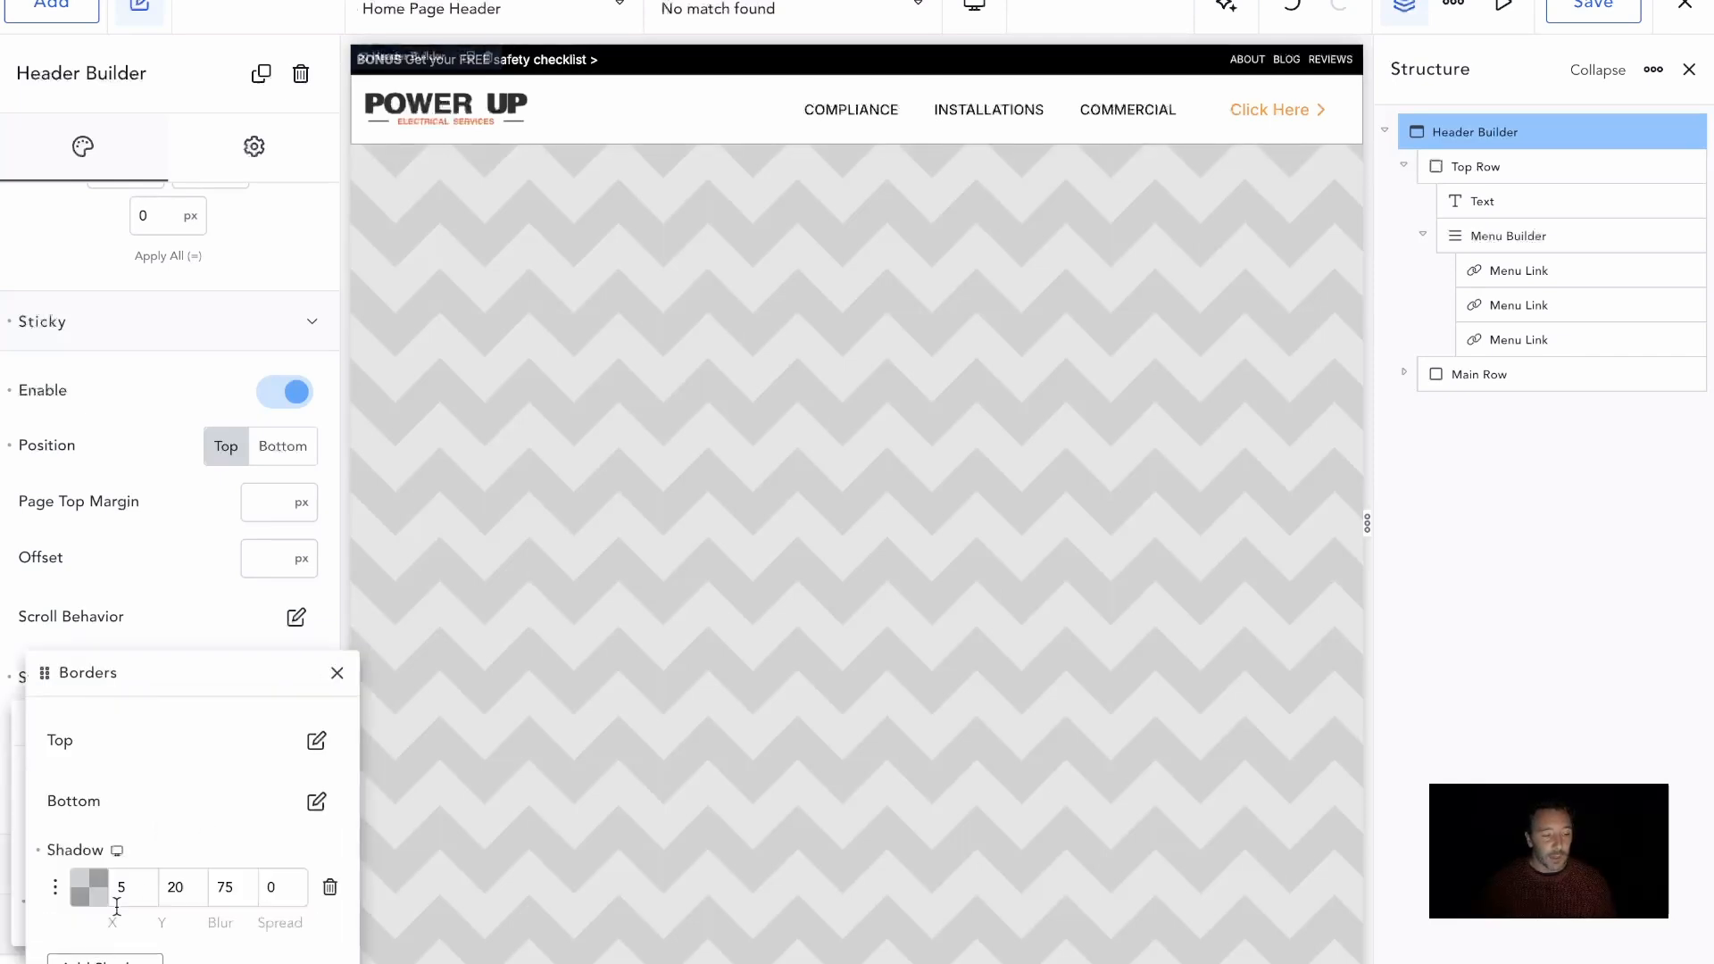
pyautogui.click(87, 887)
pyautogui.moveTo(122, 833); pyautogui.dragTo(179, 833)
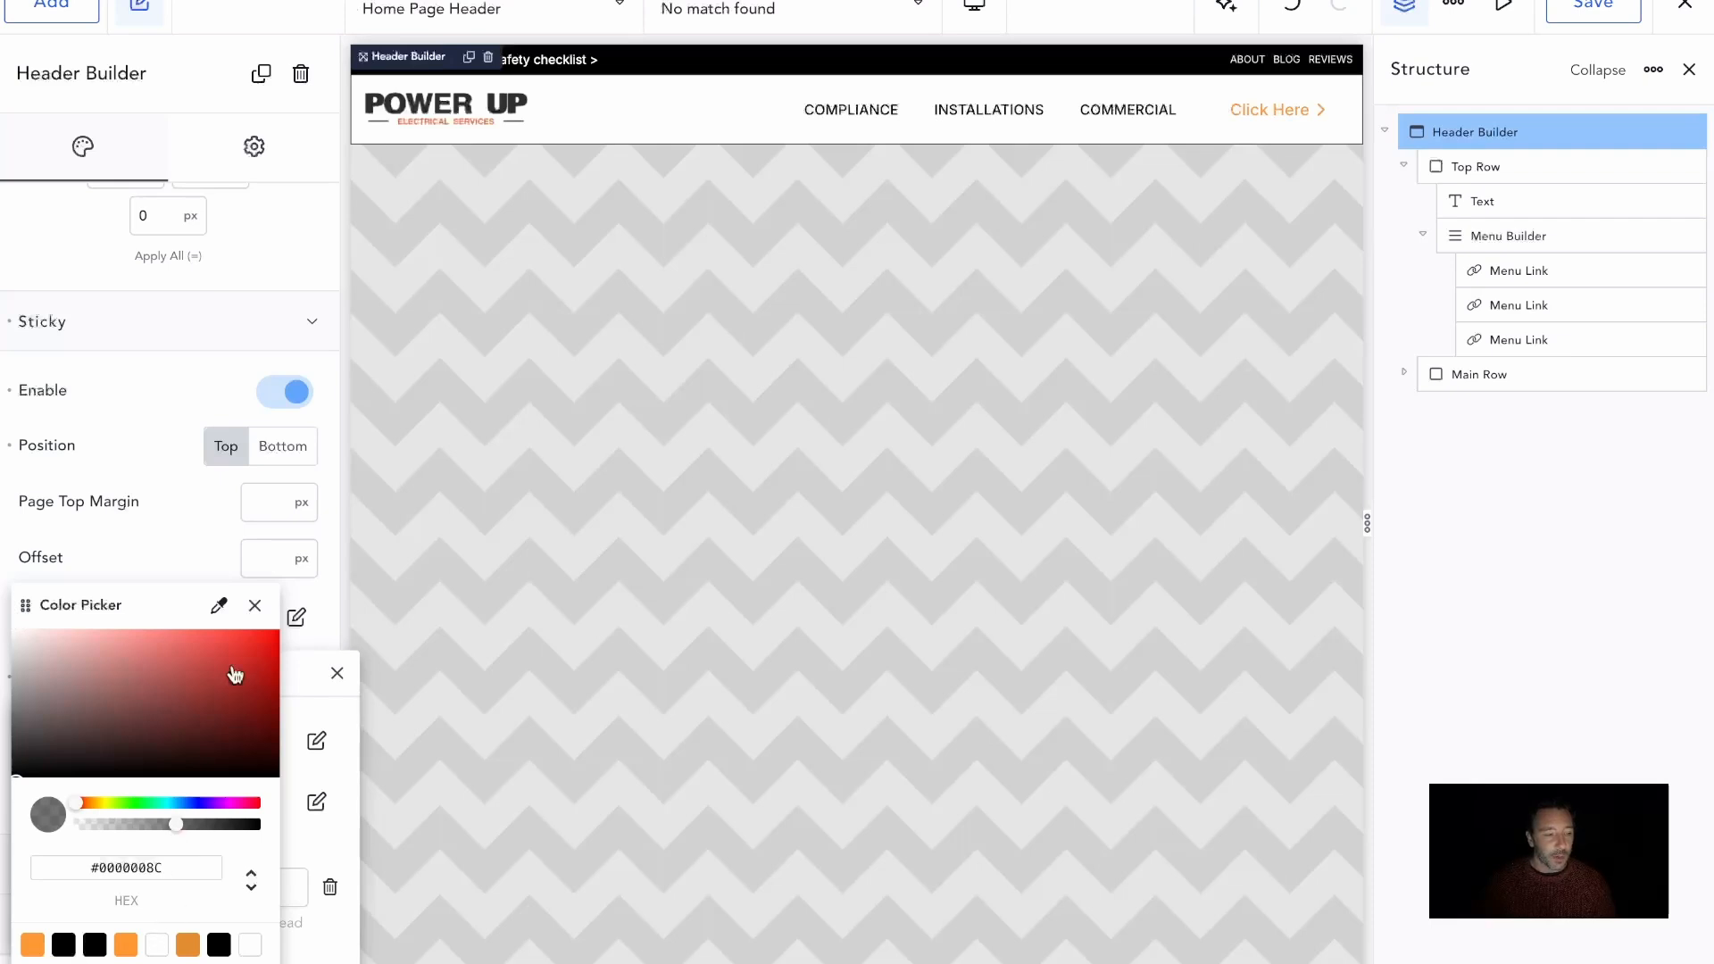
pyautogui.click(254, 605)
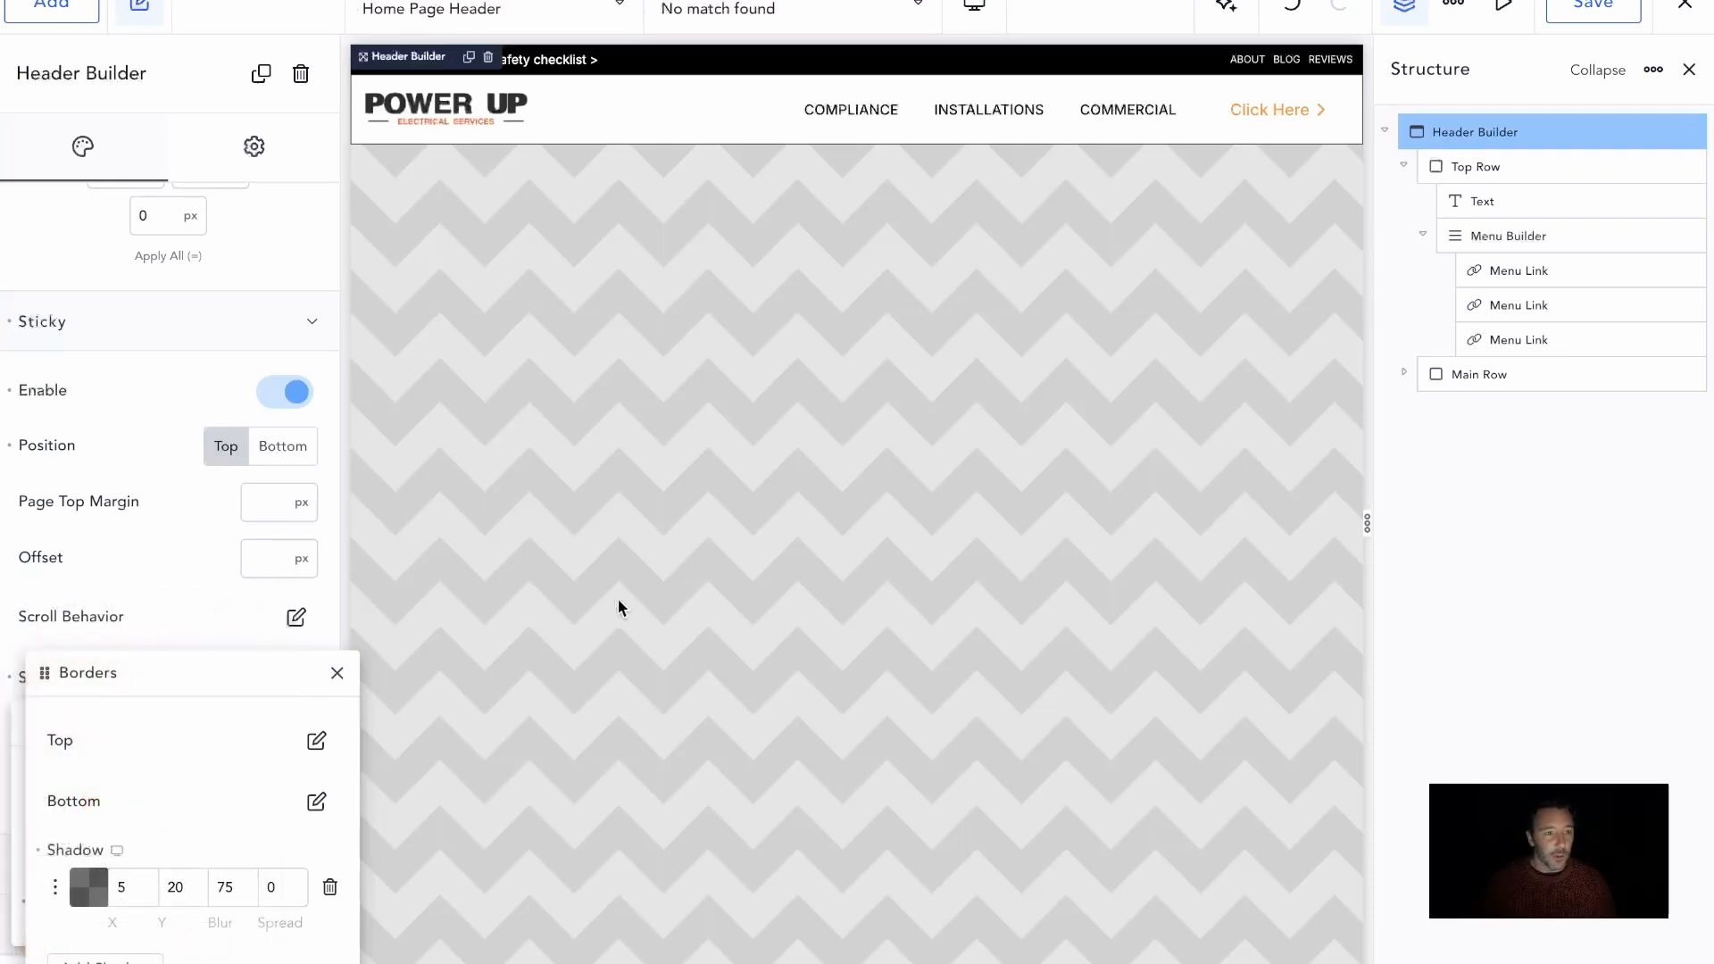
pyautogui.scroll(-3, 618, 600)
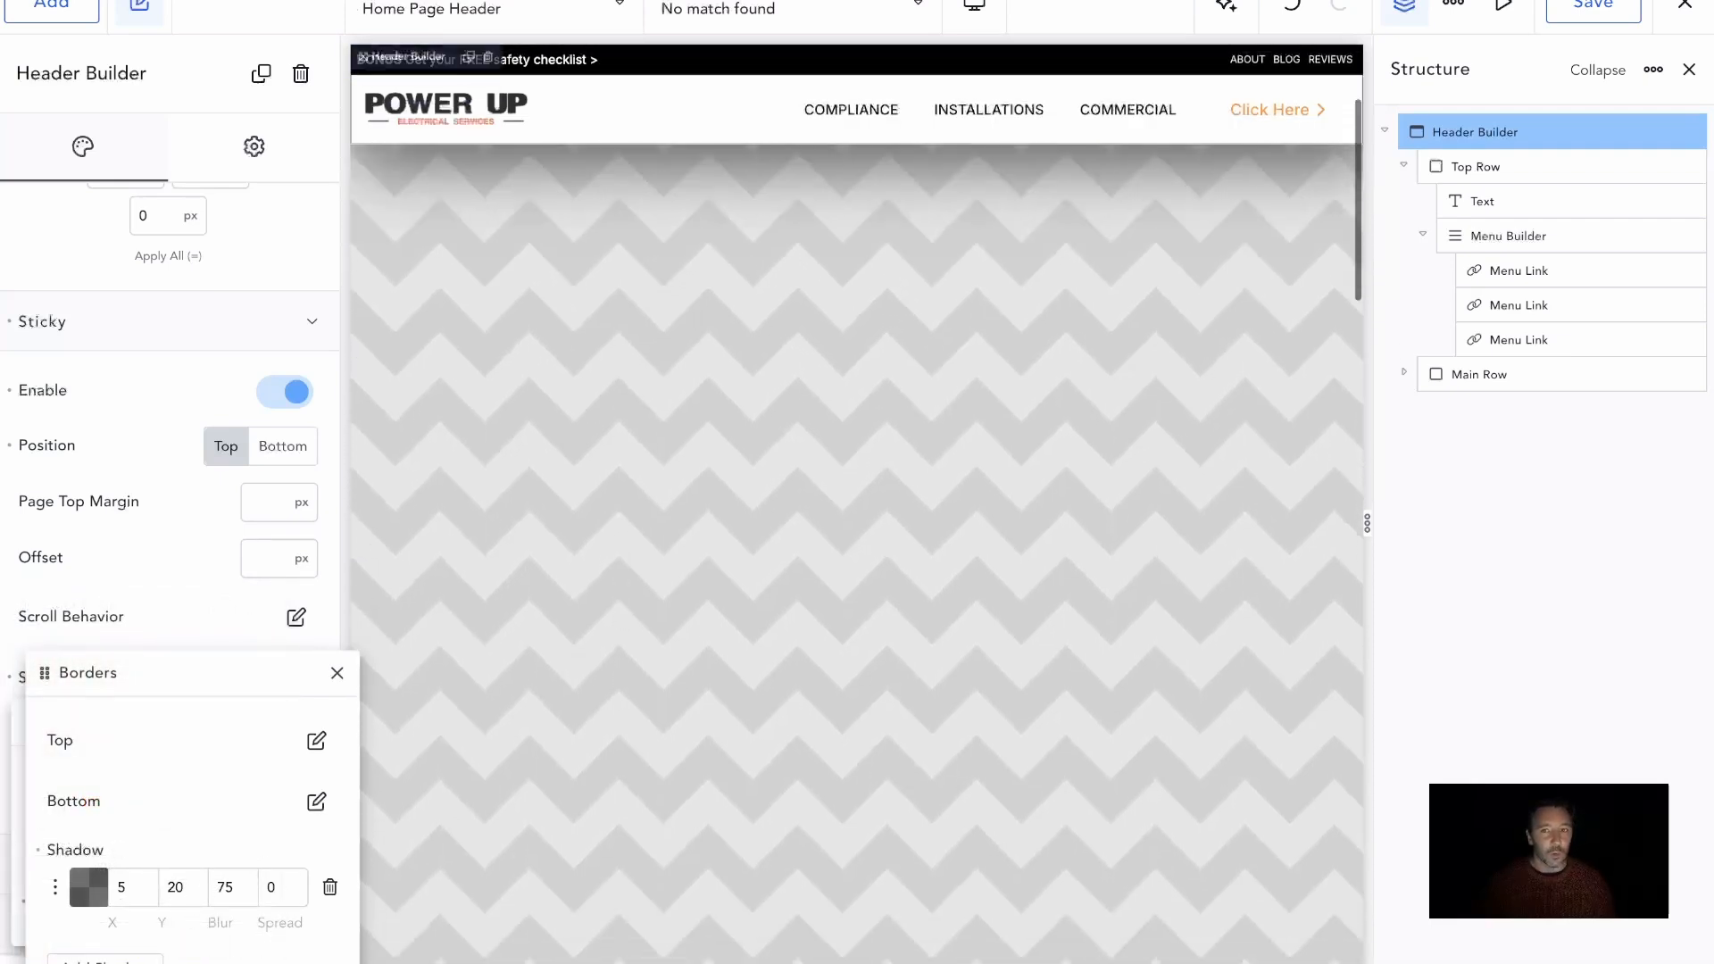
pyautogui.click(1593, 7)
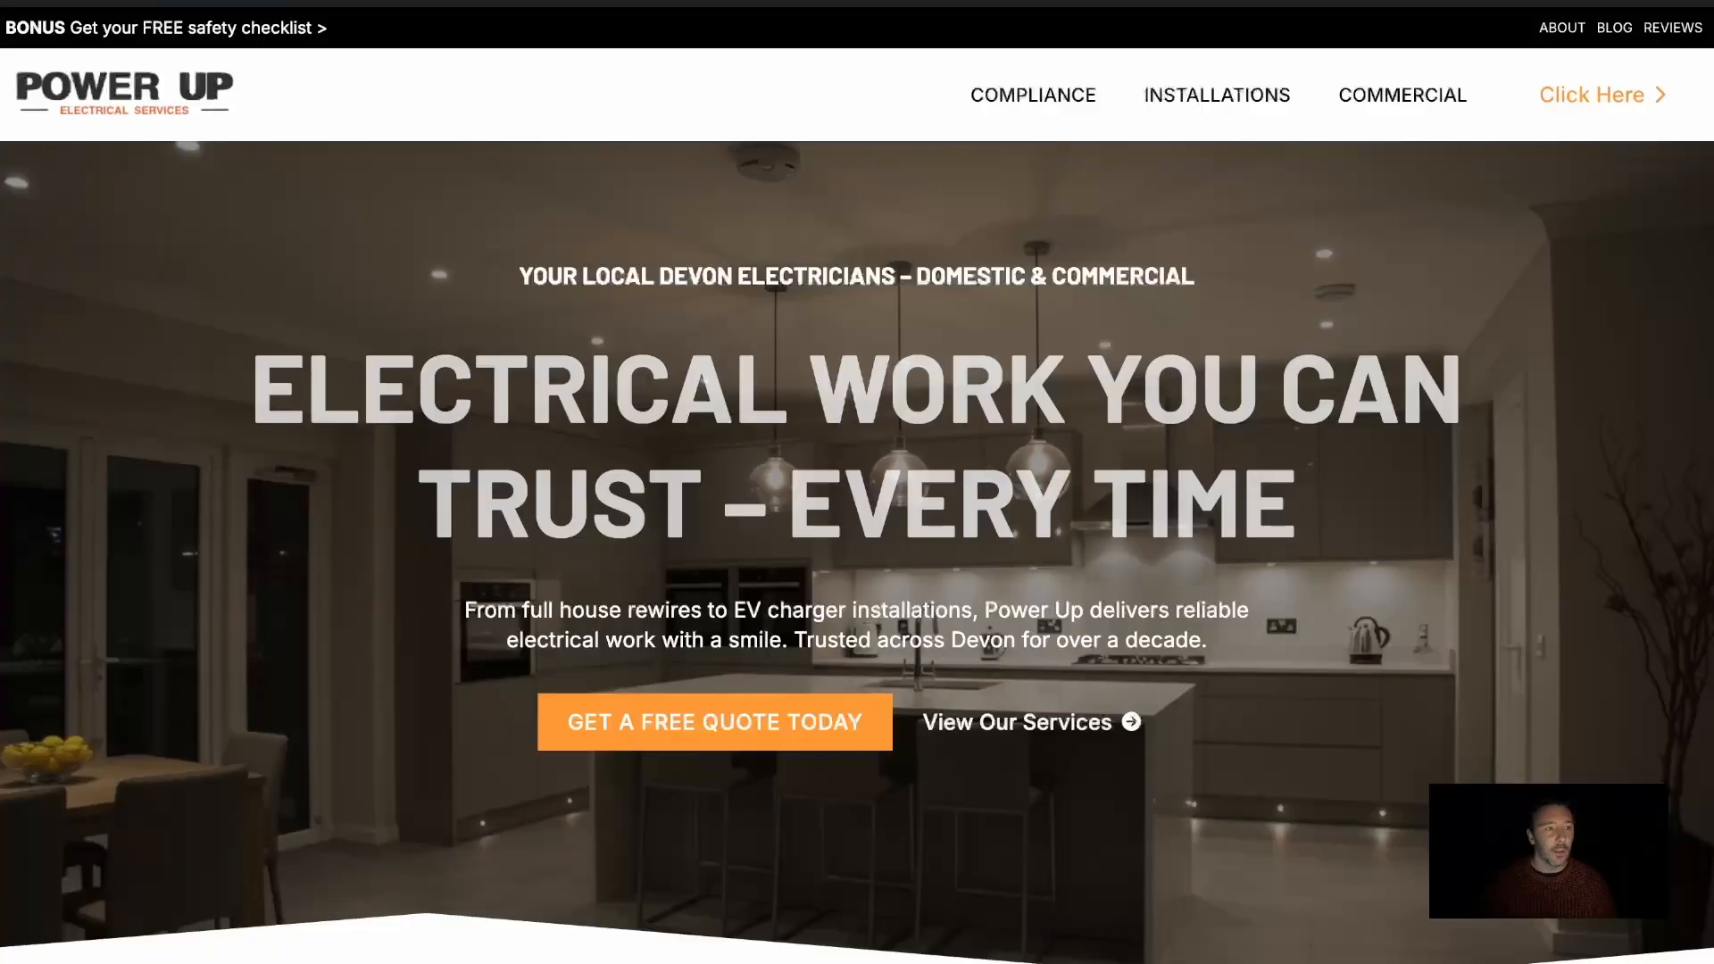
# Check the sticky header and its shadow while scrolling through the live front page
pyautogui.scroll(-2, 782, 348)
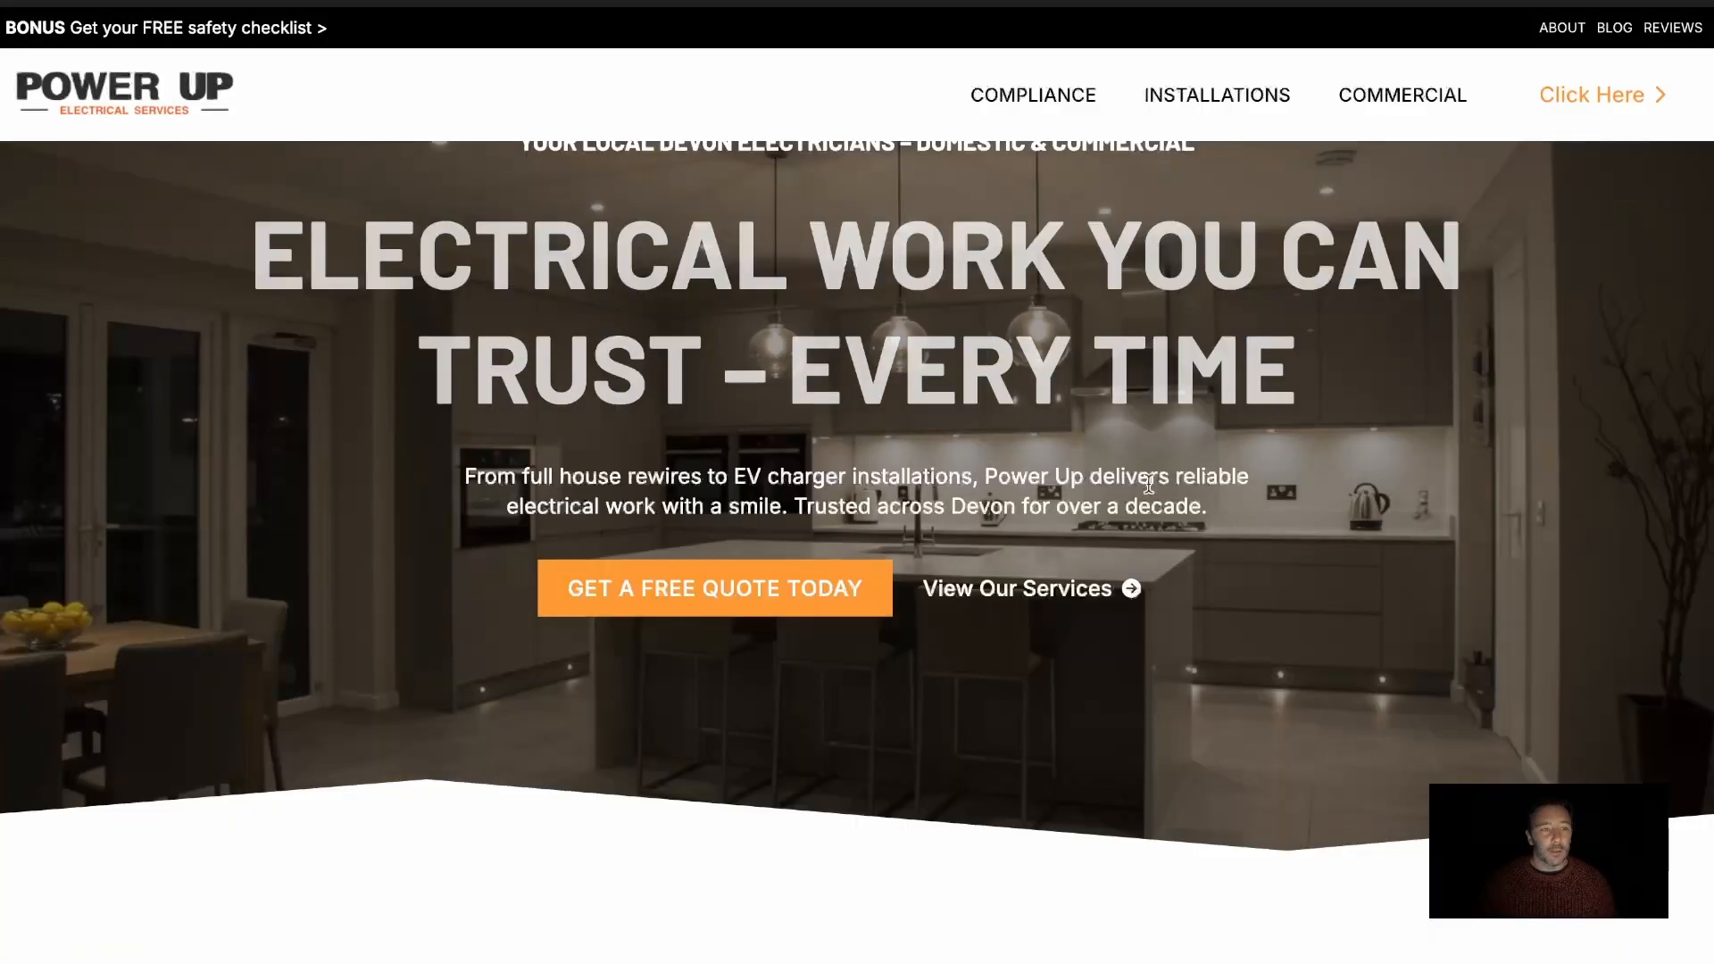
pyautogui.scroll(-10, 1148, 484)
pyautogui.scroll(-10, 1148, 490)
pyautogui.scroll(8, 1148, 490)
pyautogui.scroll(10, 1150, 493)
pyautogui.scroll(-8, 1150, 493)
pyautogui.scroll(-10, 1150, 492)
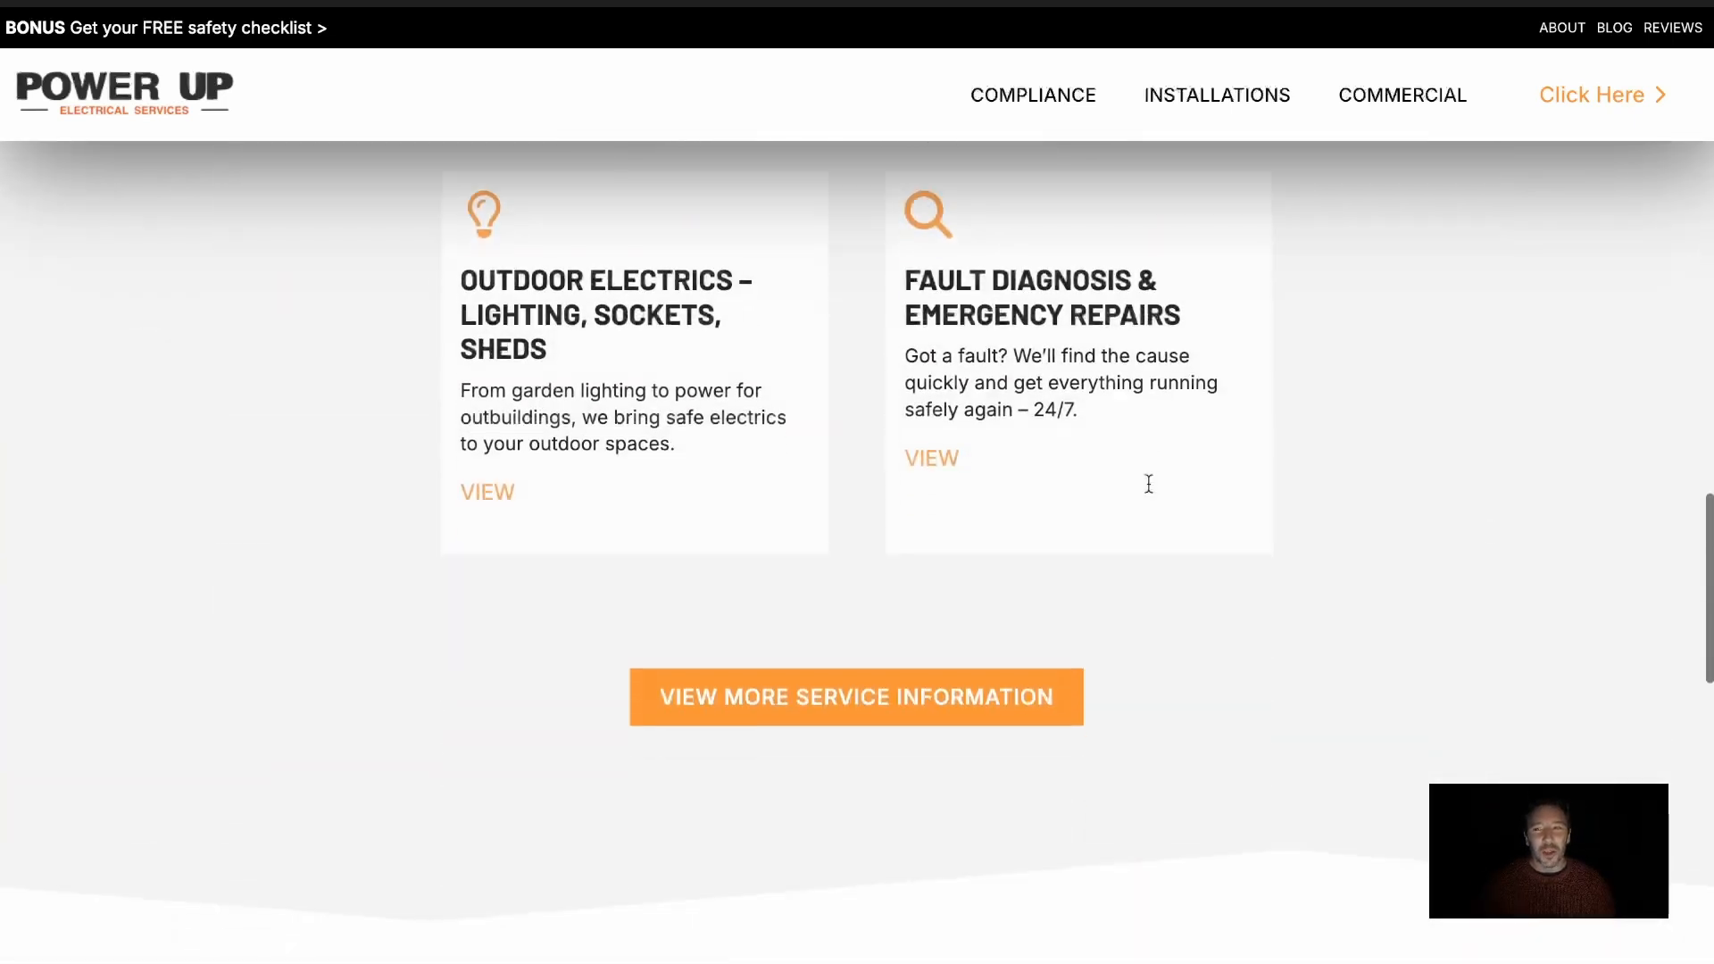
pyautogui.scroll(15, 1148, 483)
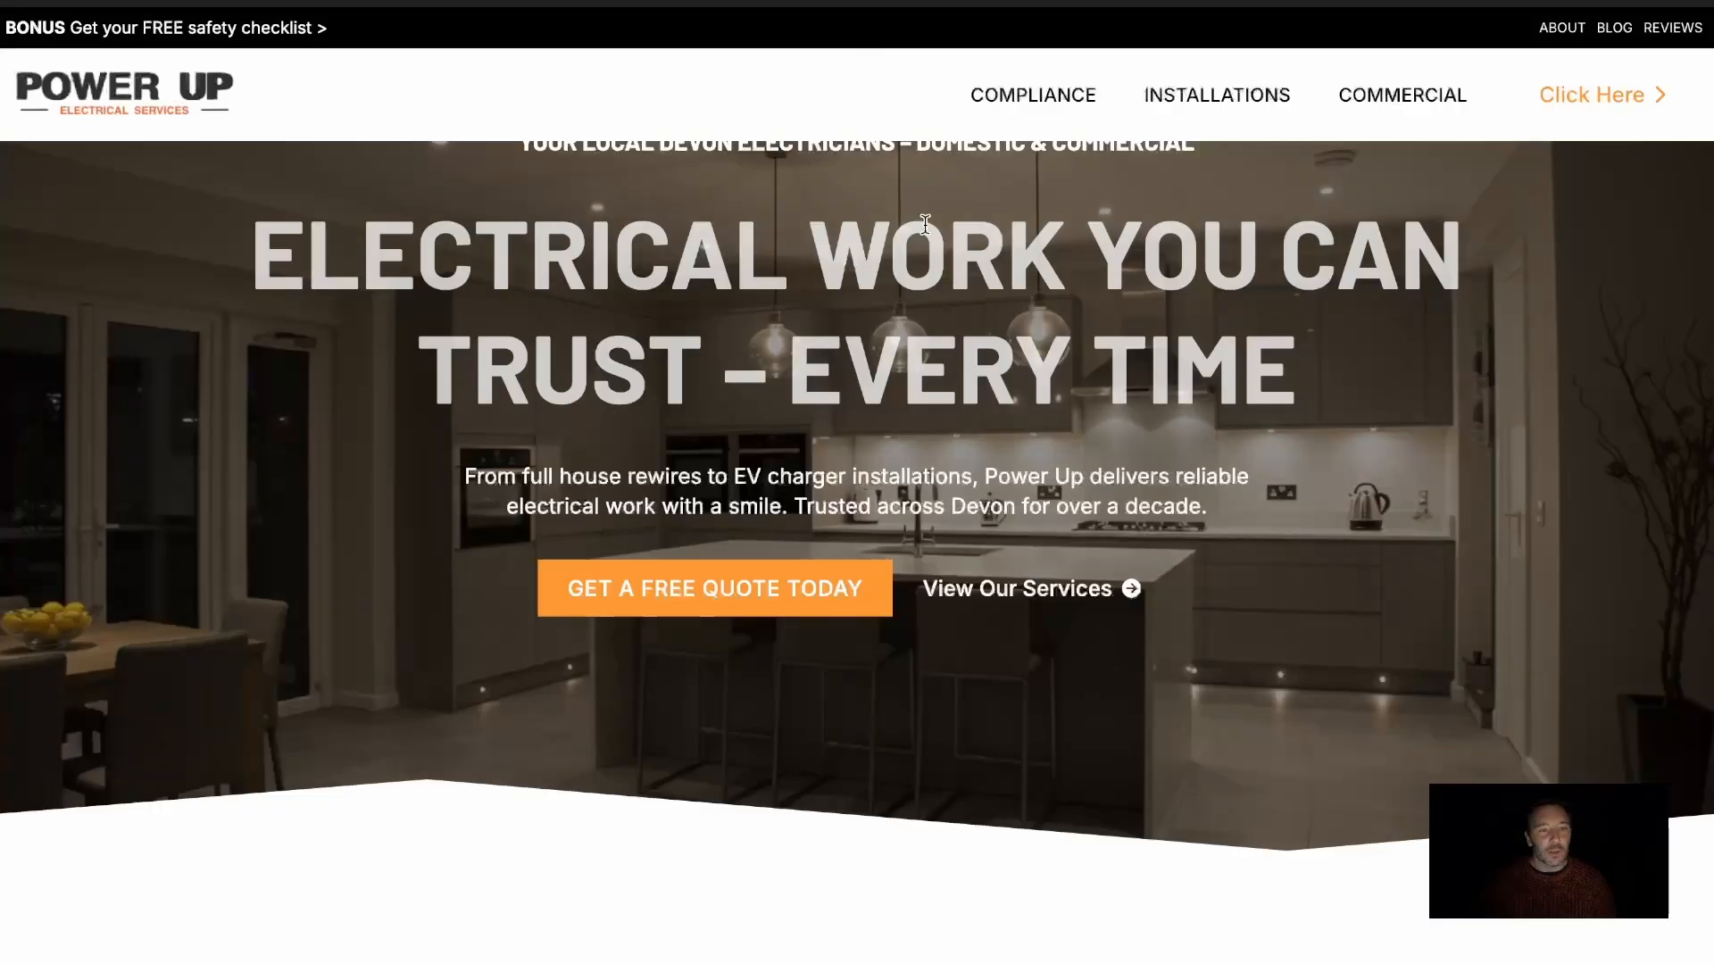
# Collapse the Top Row in the Breakdance structure and duplicate the whole Header Builder
pyautogui.scroll(-2, 926, 224)
pyautogui.scroll(-2, 926, 224)
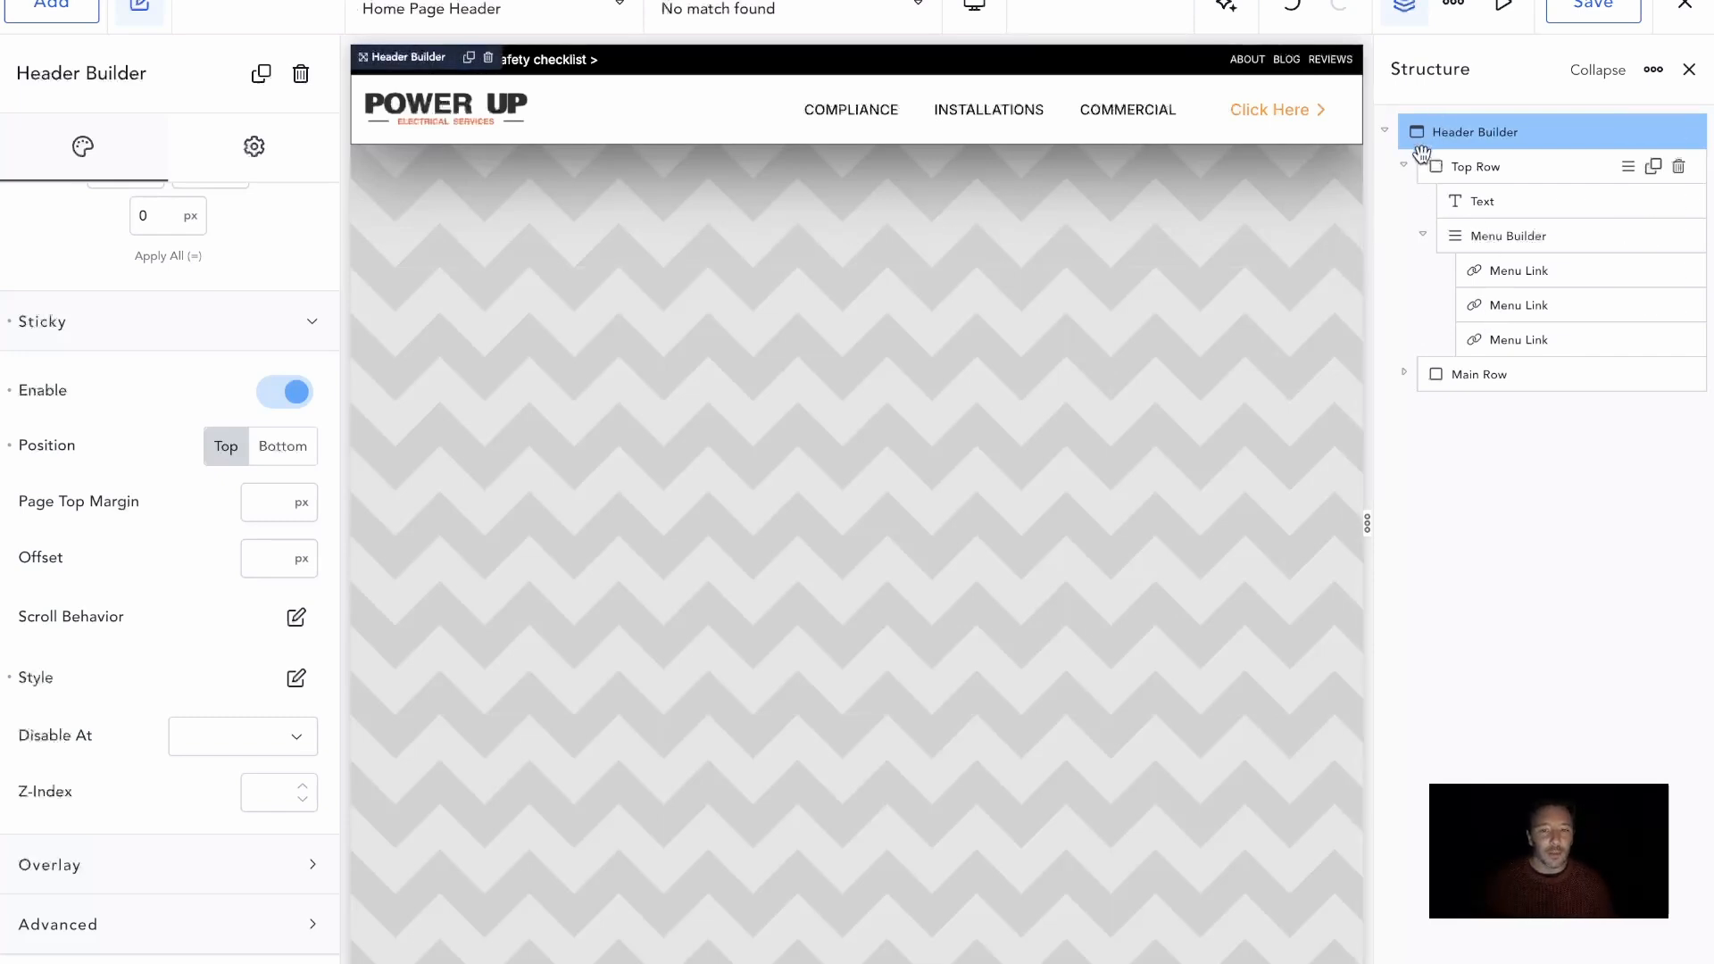
pyautogui.click(1404, 167)
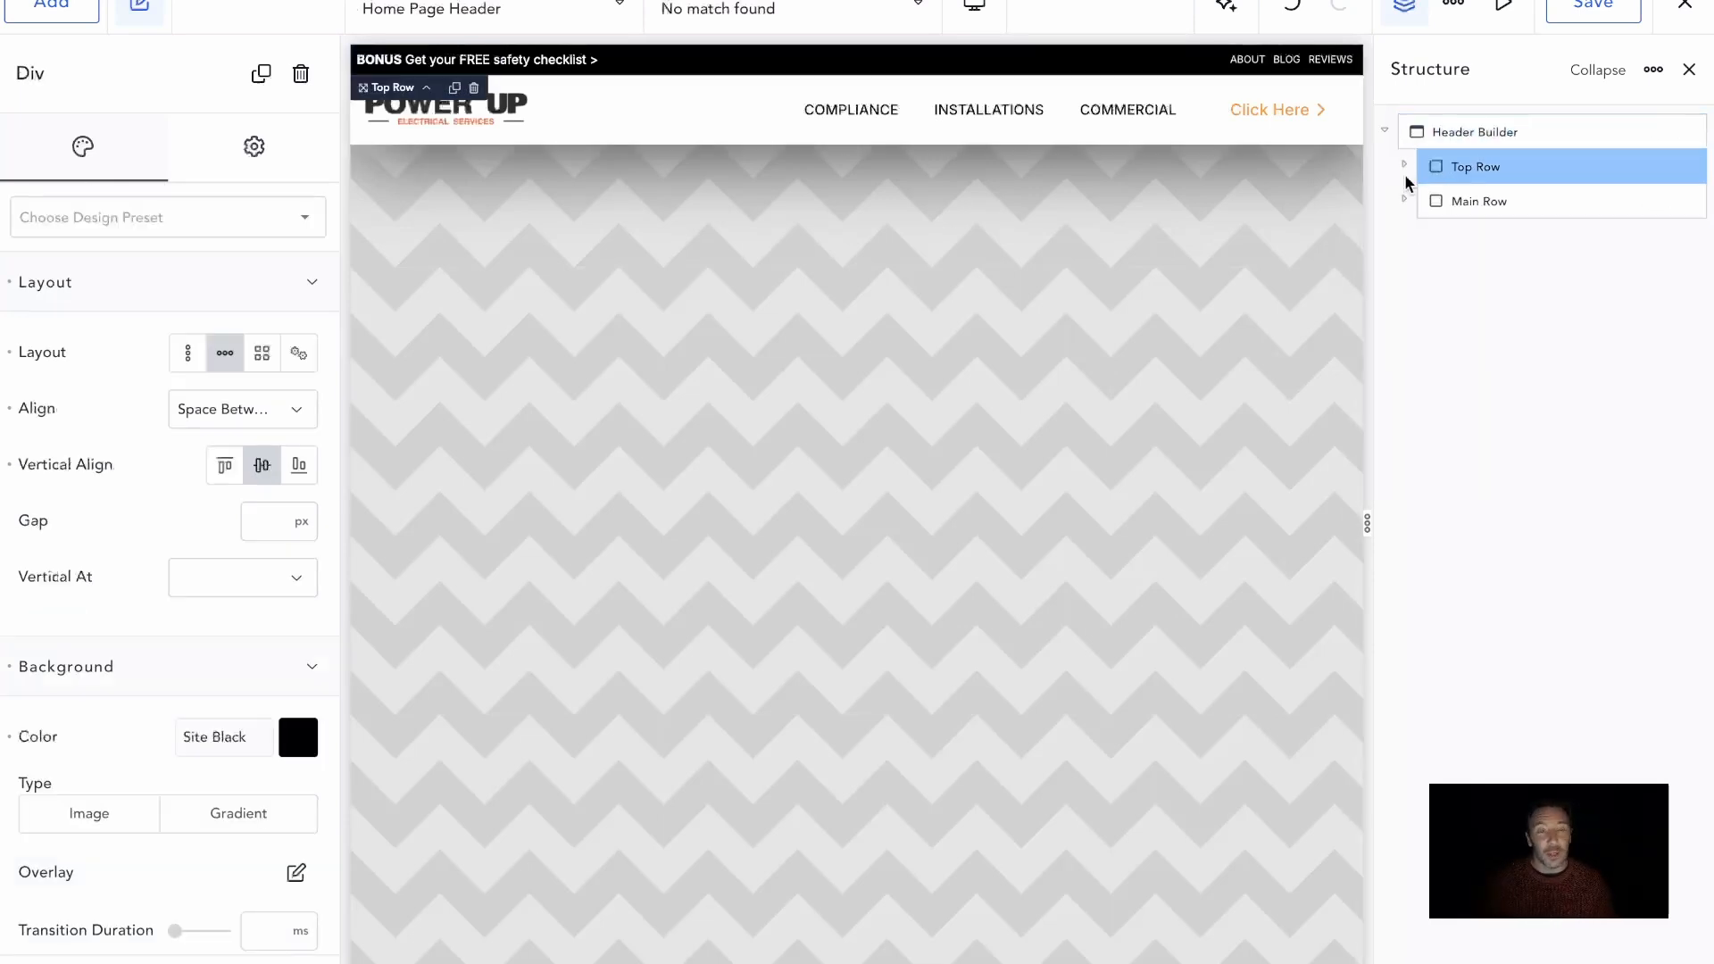
pyautogui.click(1488, 136)
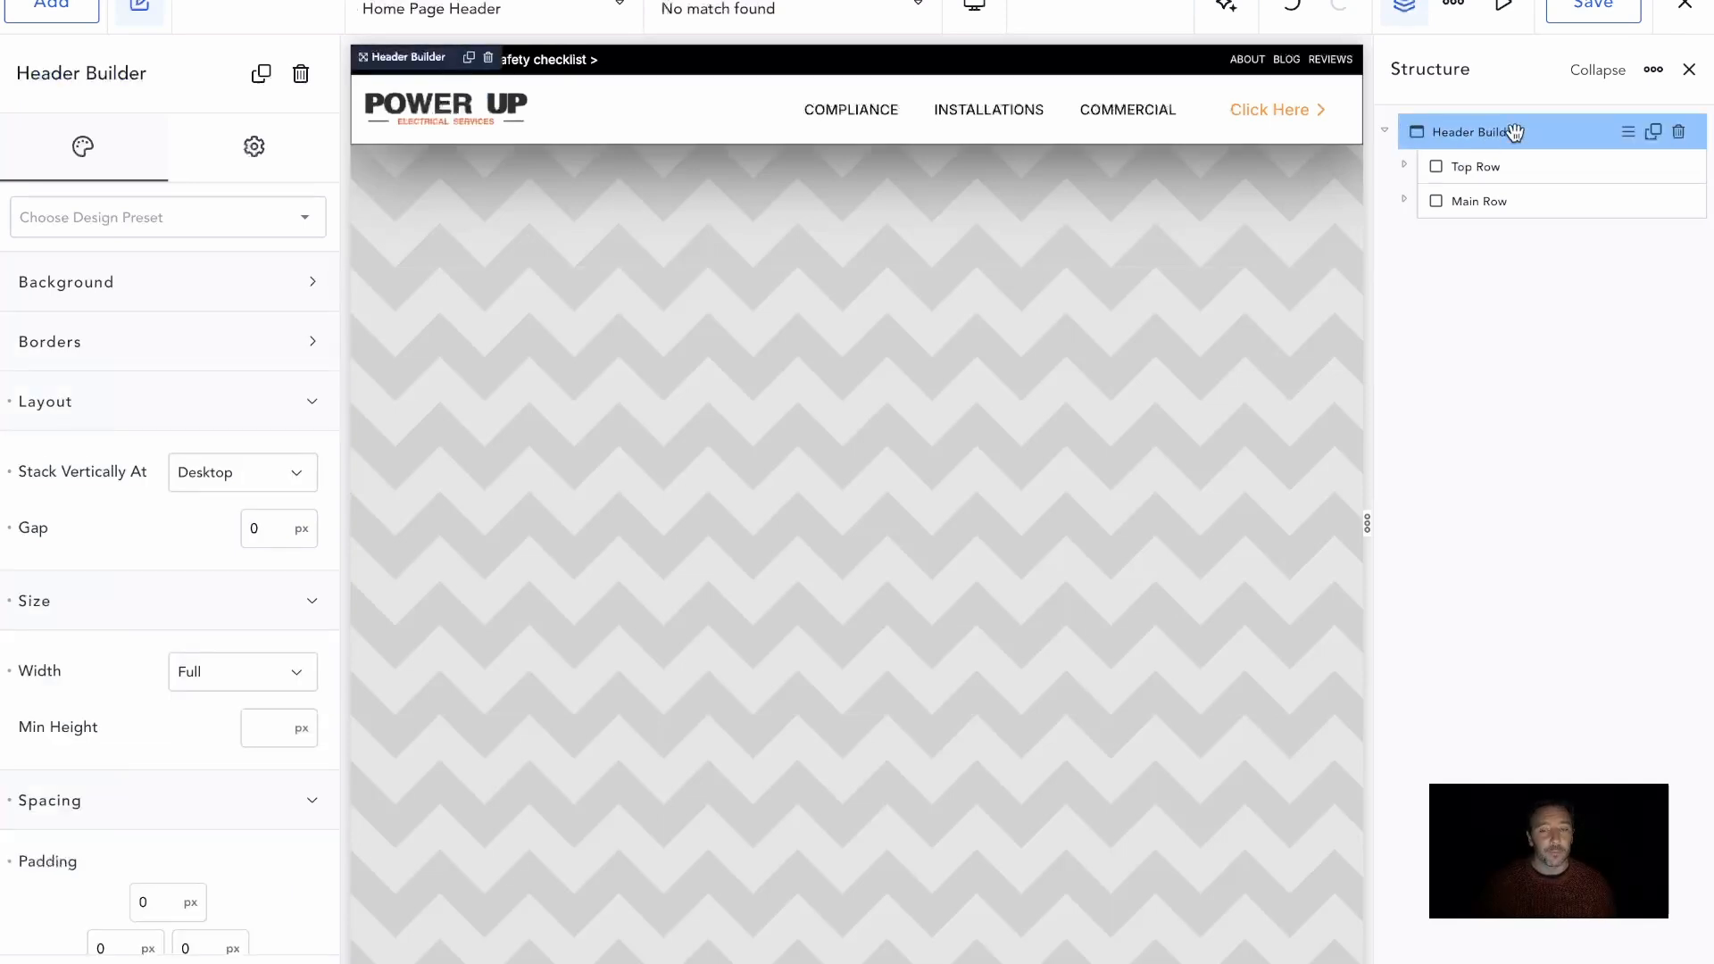
pyautogui.click(1653, 131)
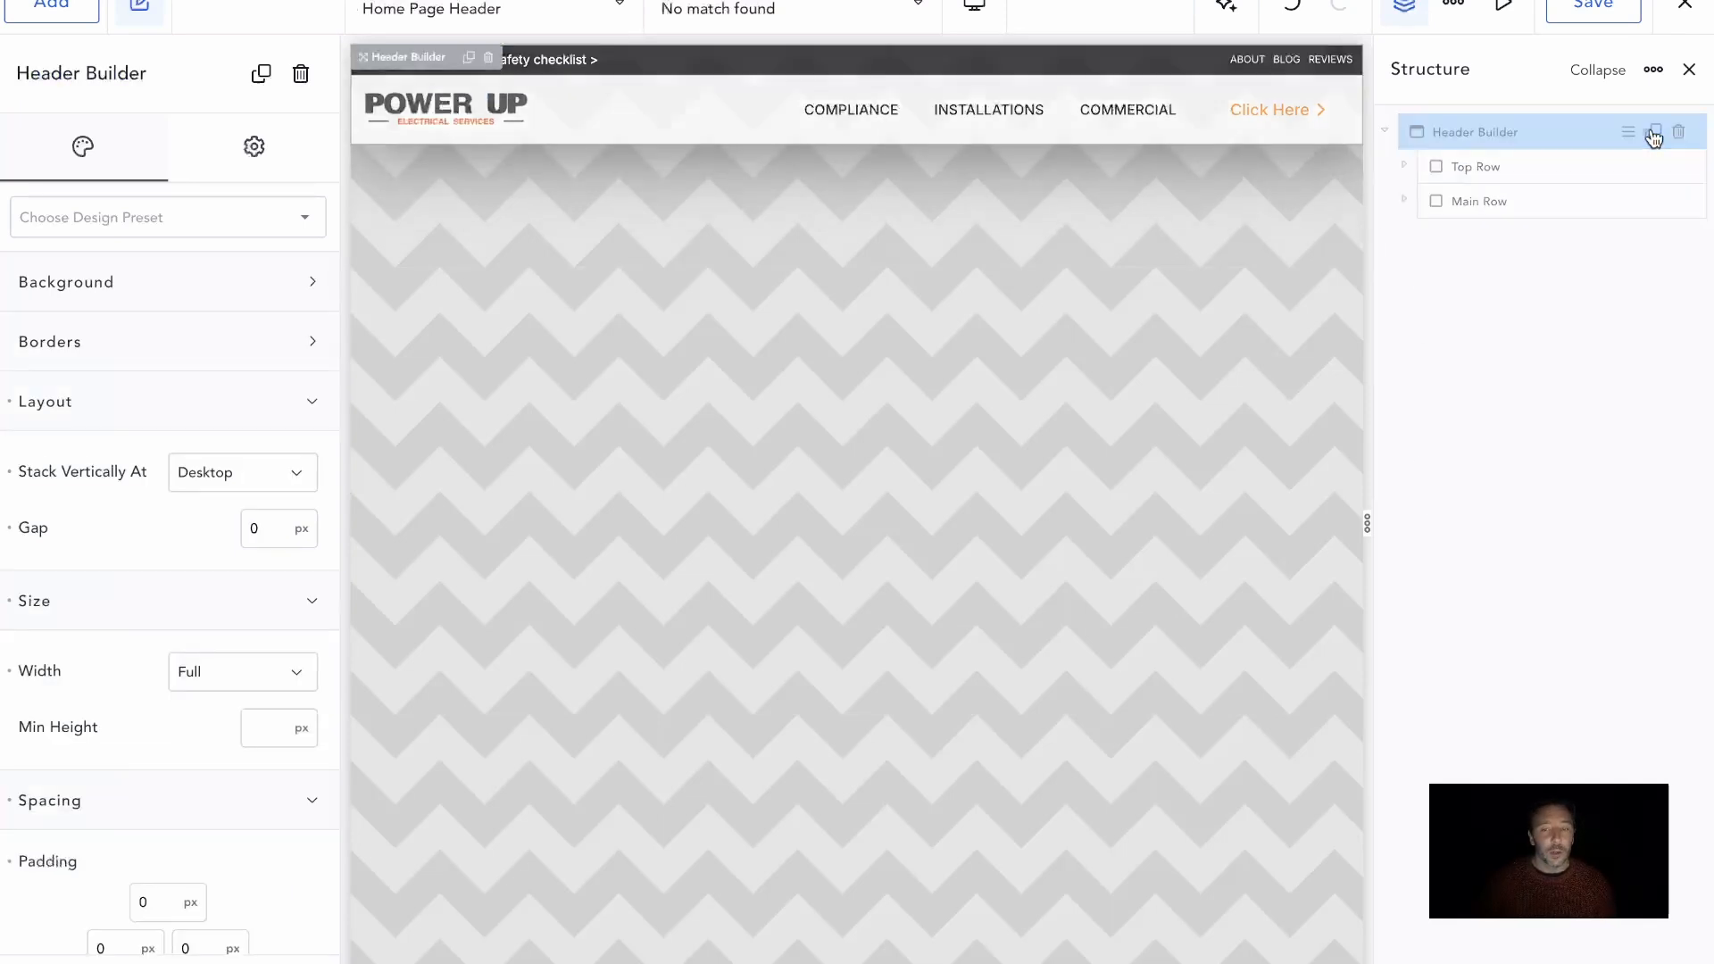
# Delete the Top Row from the duplicated Header Builder
pyautogui.click(1471, 234)
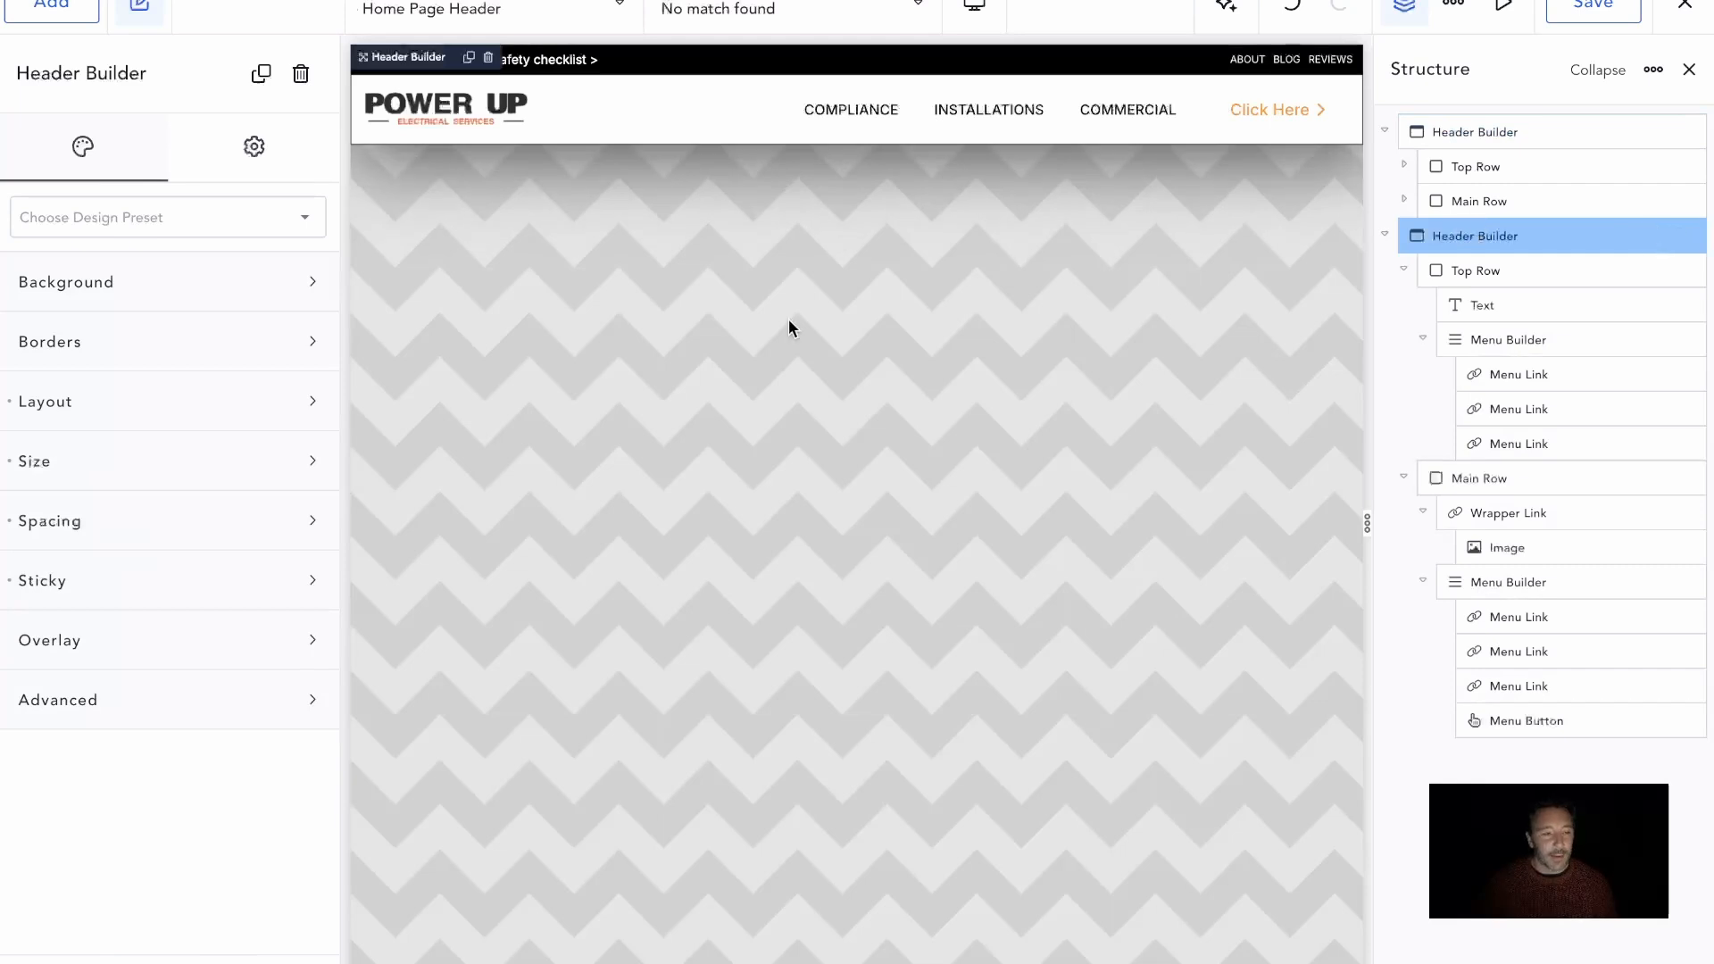
pyautogui.click(1489, 273)
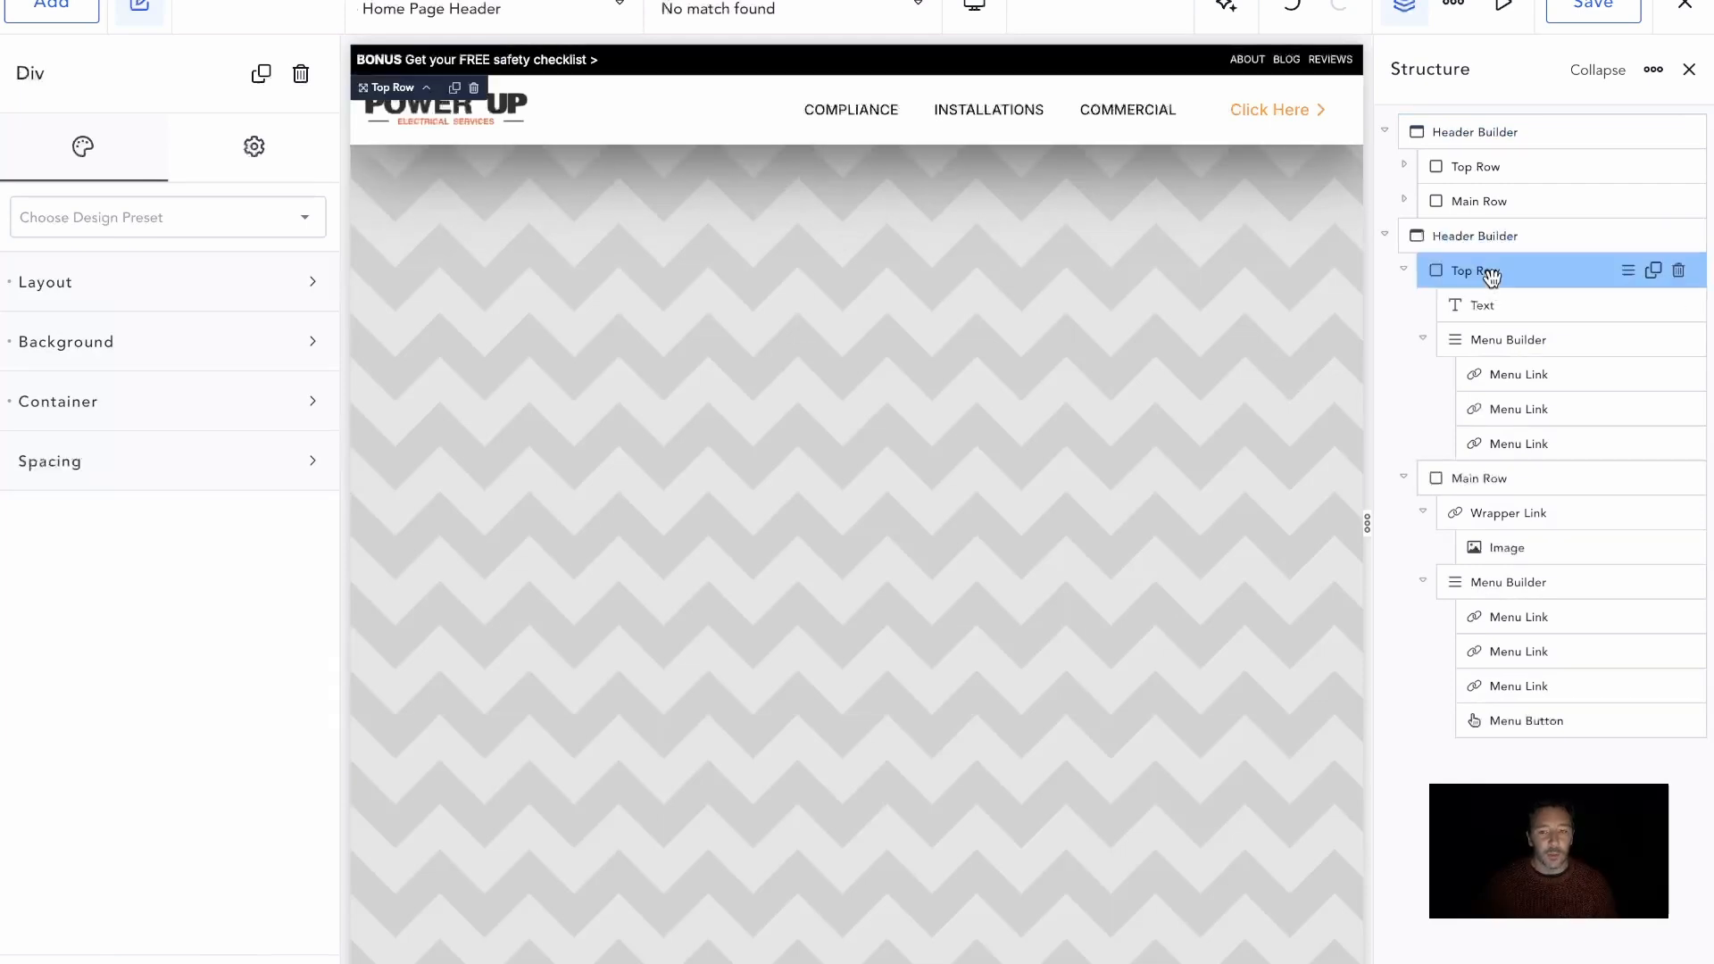
pyautogui.click(1679, 272)
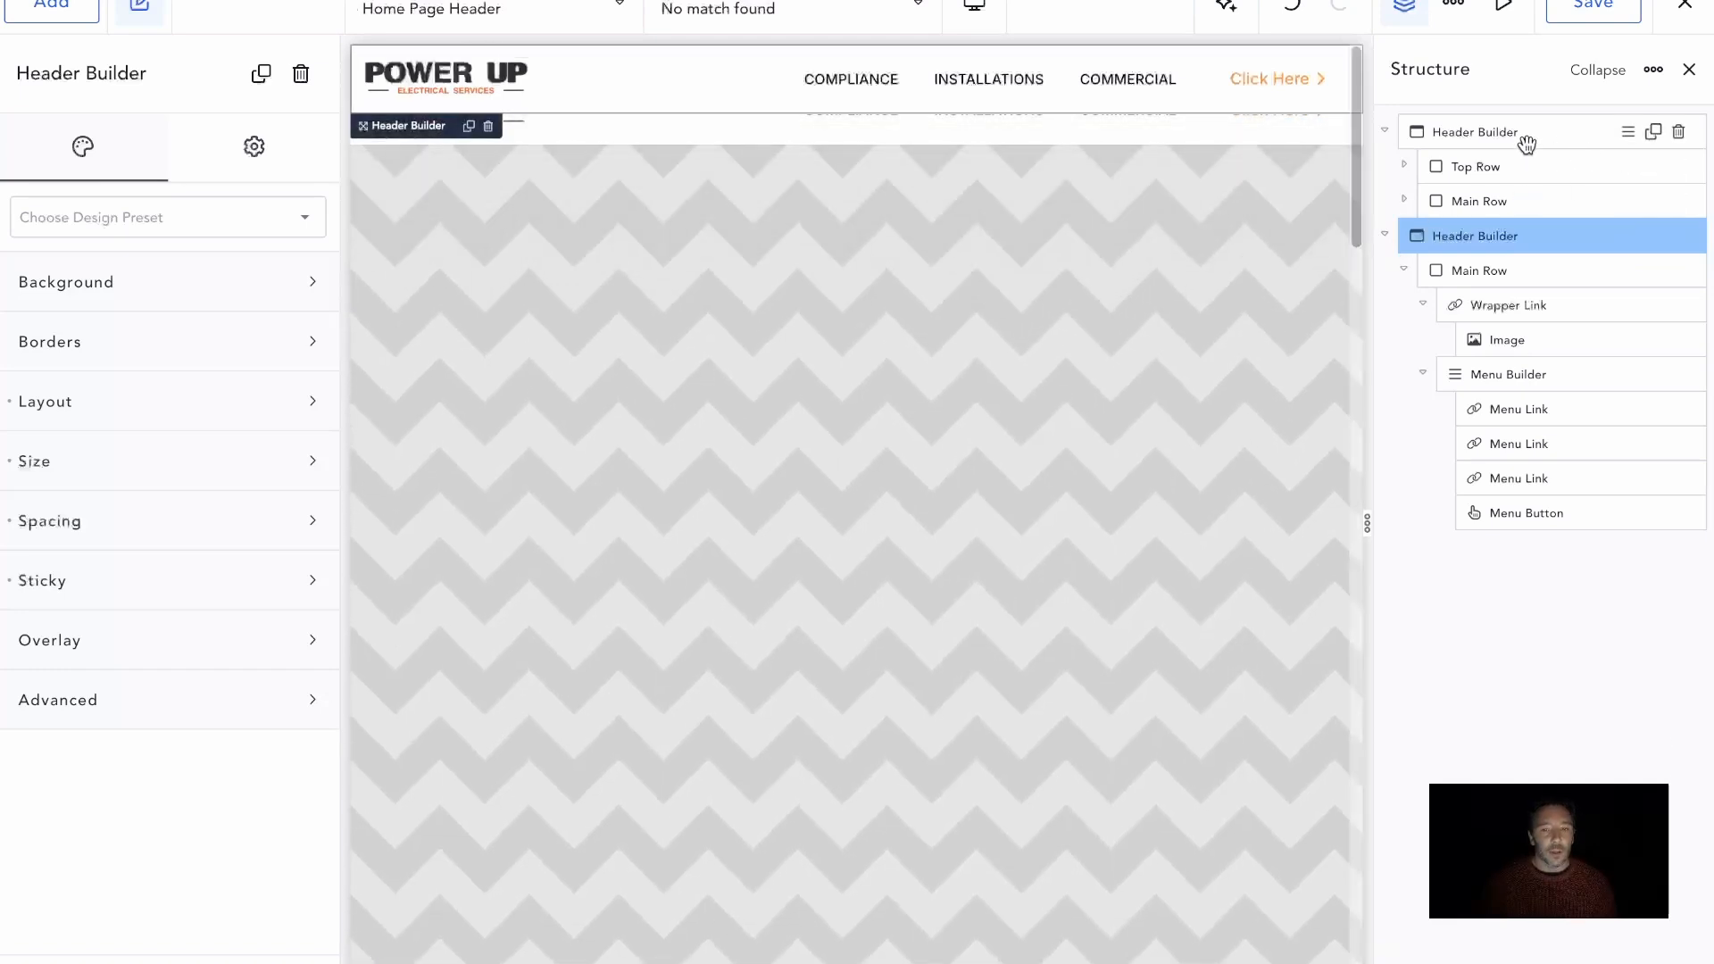
# Turn off Sticky on the original Header Builder that holds both rows
pyautogui.click(1527, 142)
pyautogui.scroll(-5, 200, 758)
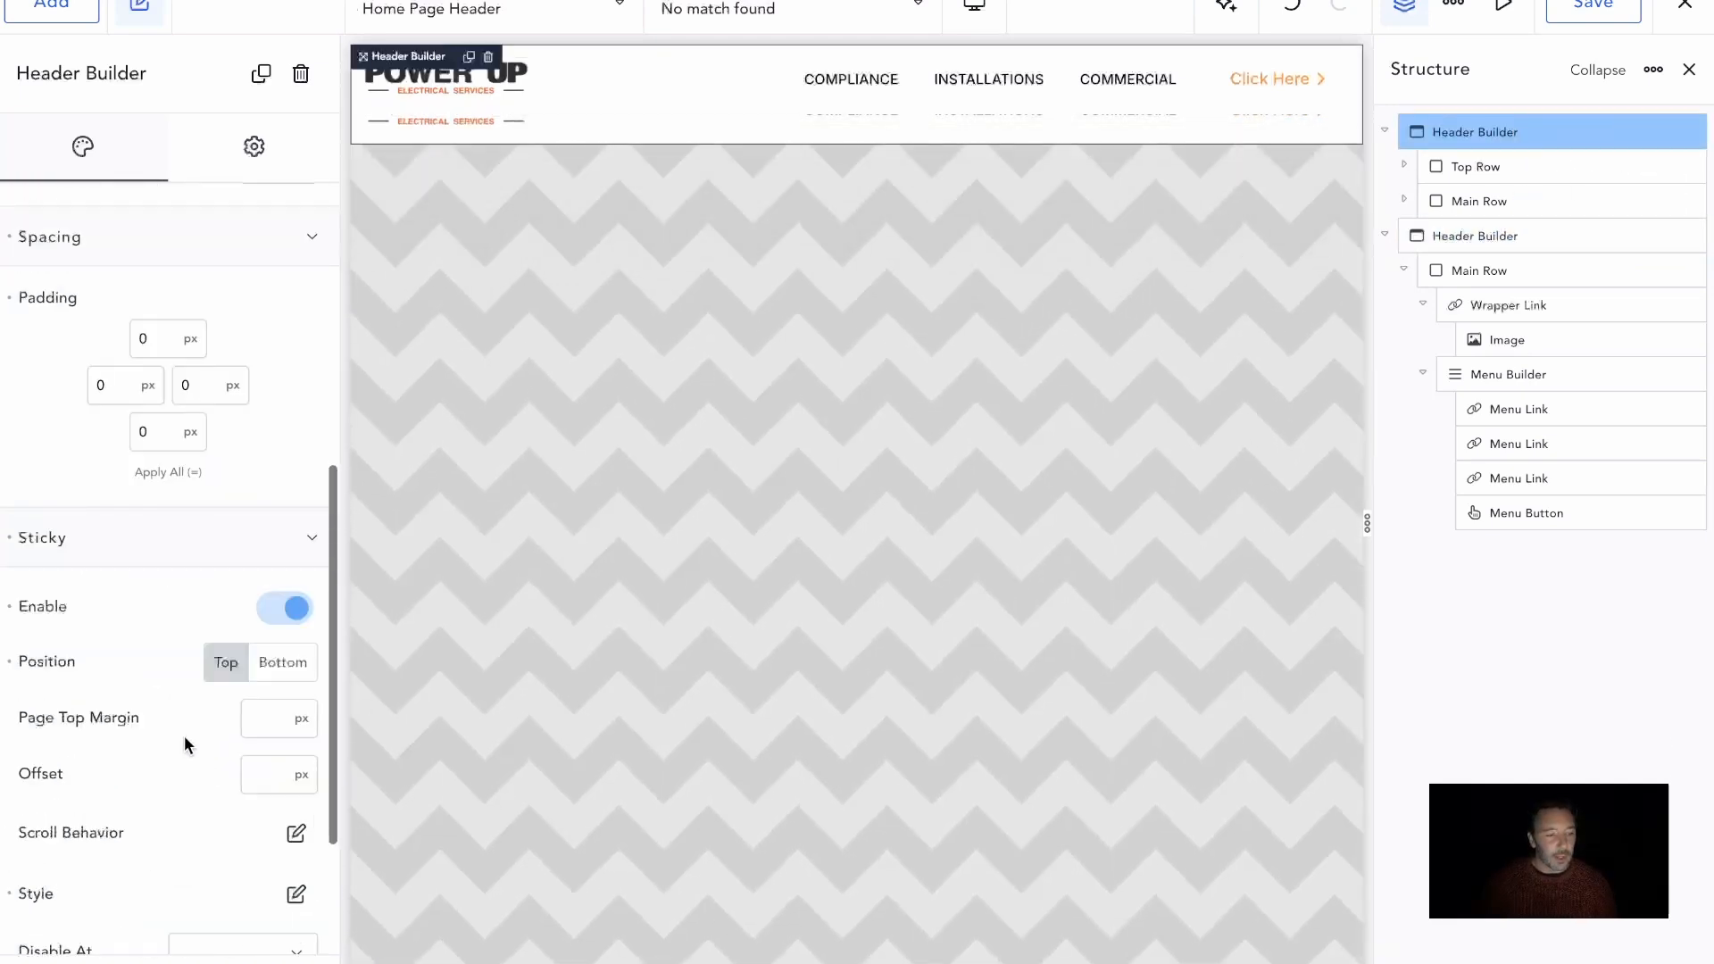
pyautogui.click(285, 608)
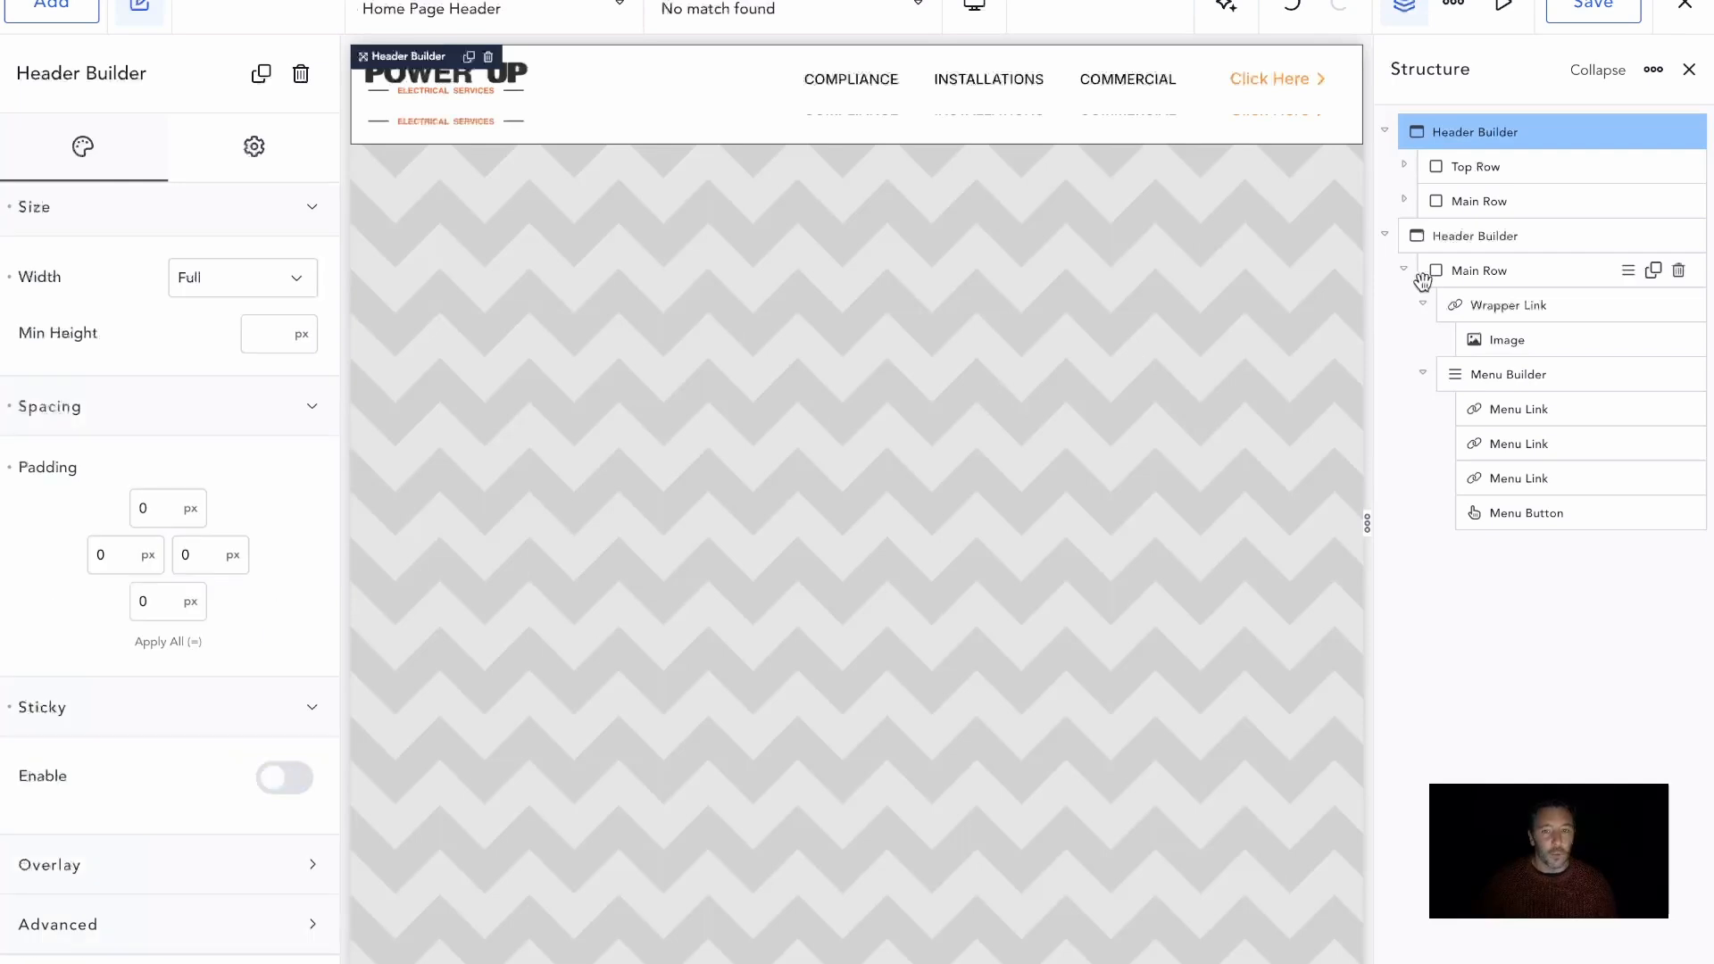
# Enable Hide Until Scroll in the duplicated Header Builder's sticky scroll behavior and save the header
pyautogui.click(1475, 236)
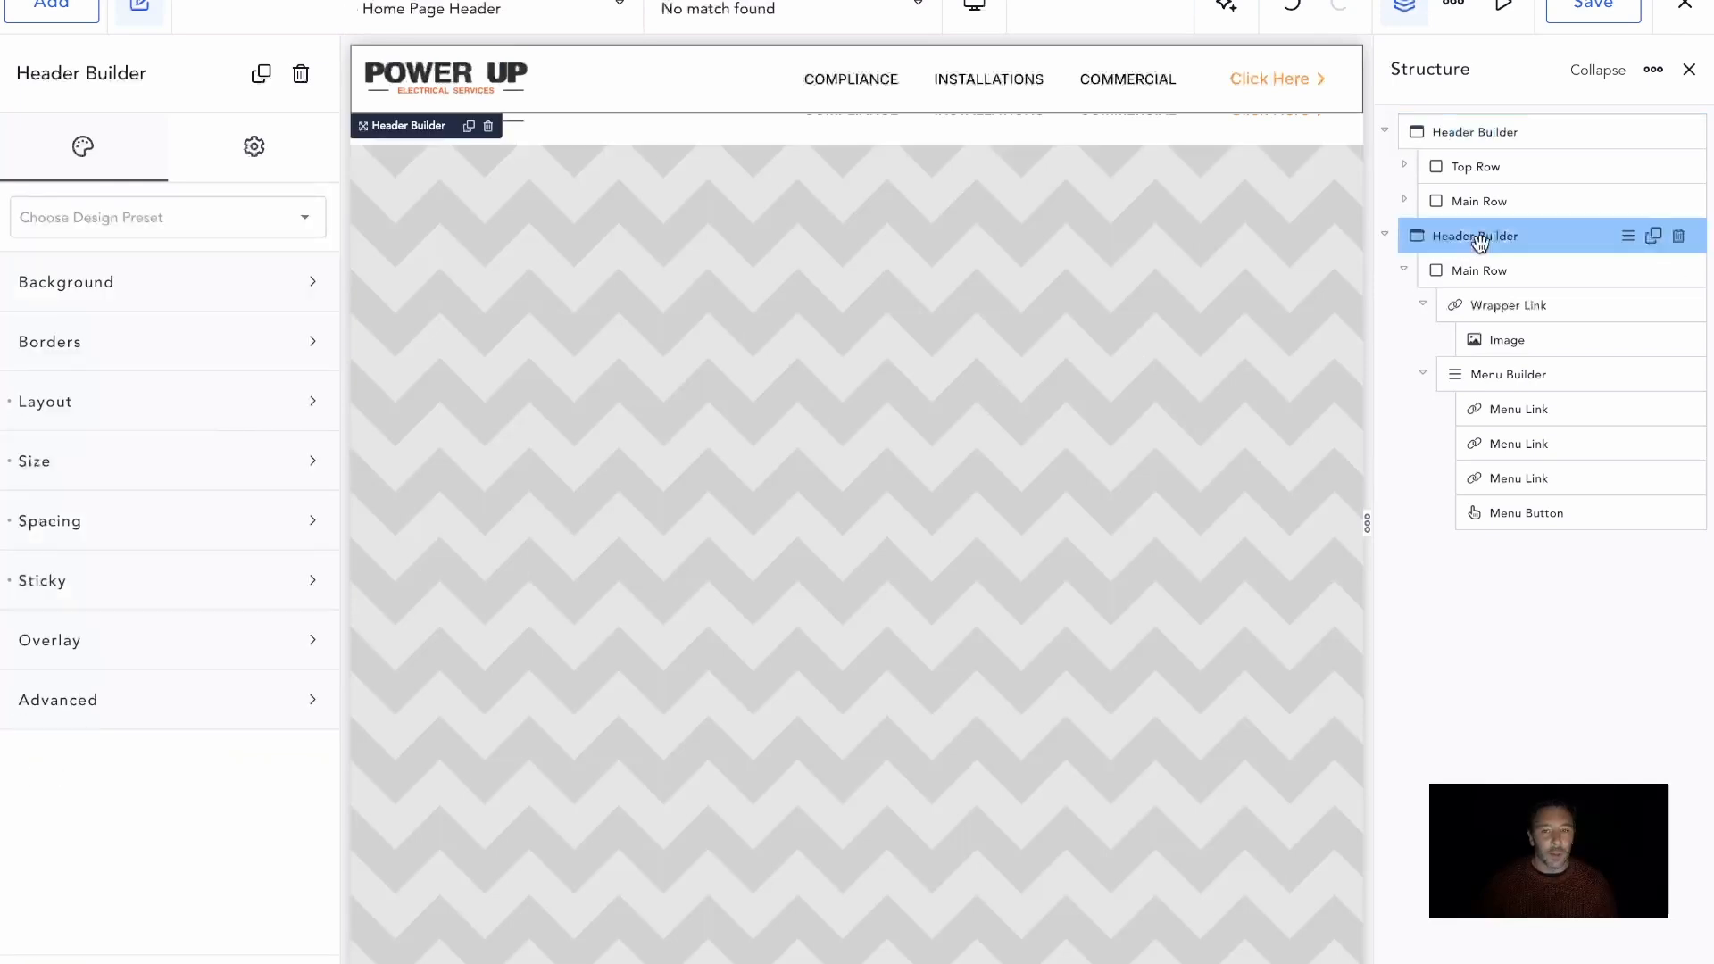
pyautogui.click(243, 580)
pyautogui.scroll(-2, 843, 397)
pyautogui.scroll(-2, 843, 398)
pyautogui.scroll(3, 843, 397)
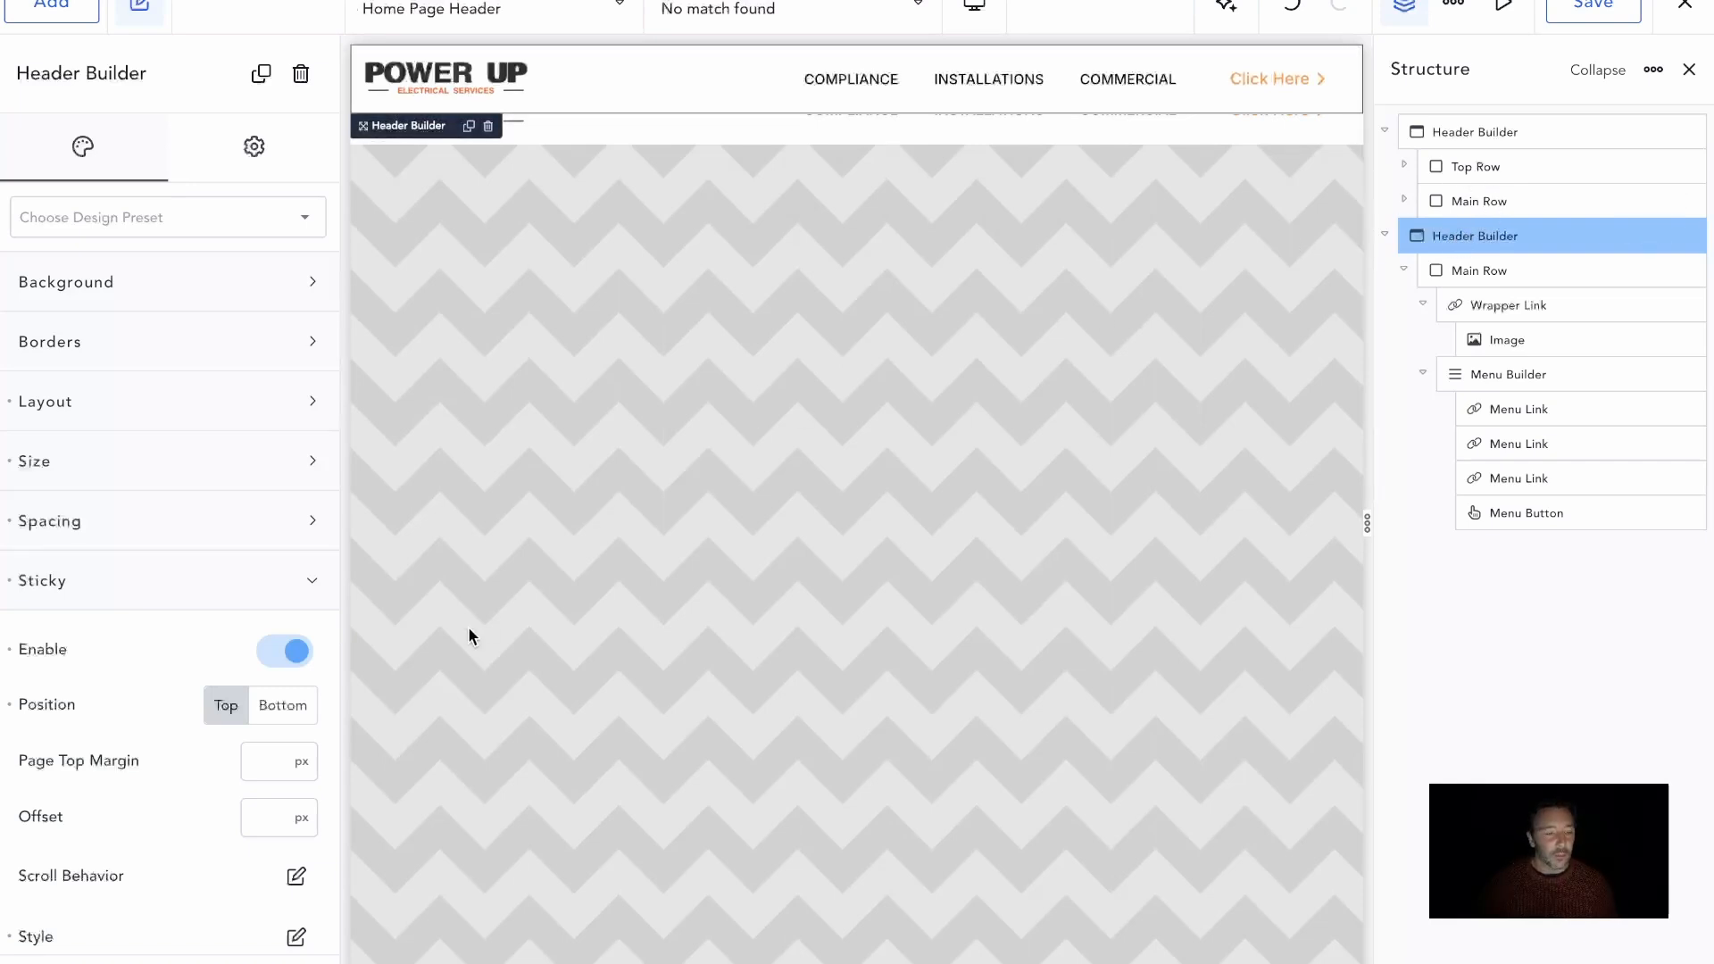
pyautogui.scroll(-3, 201, 684)
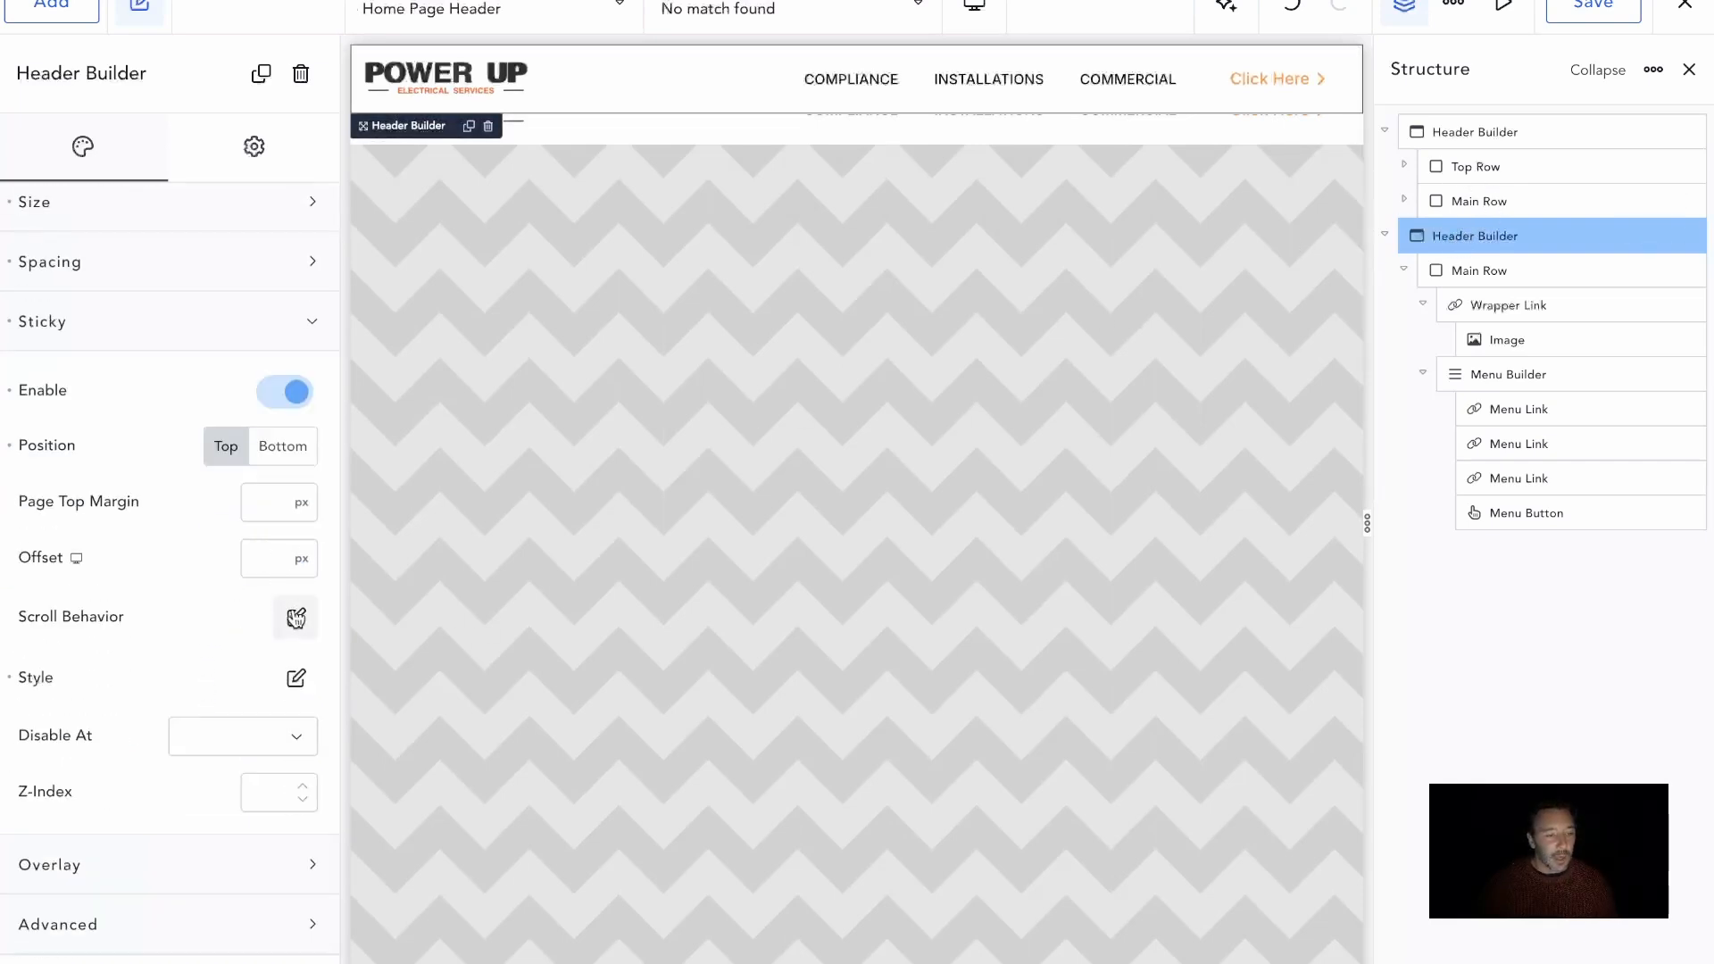
pyautogui.click(296, 618)
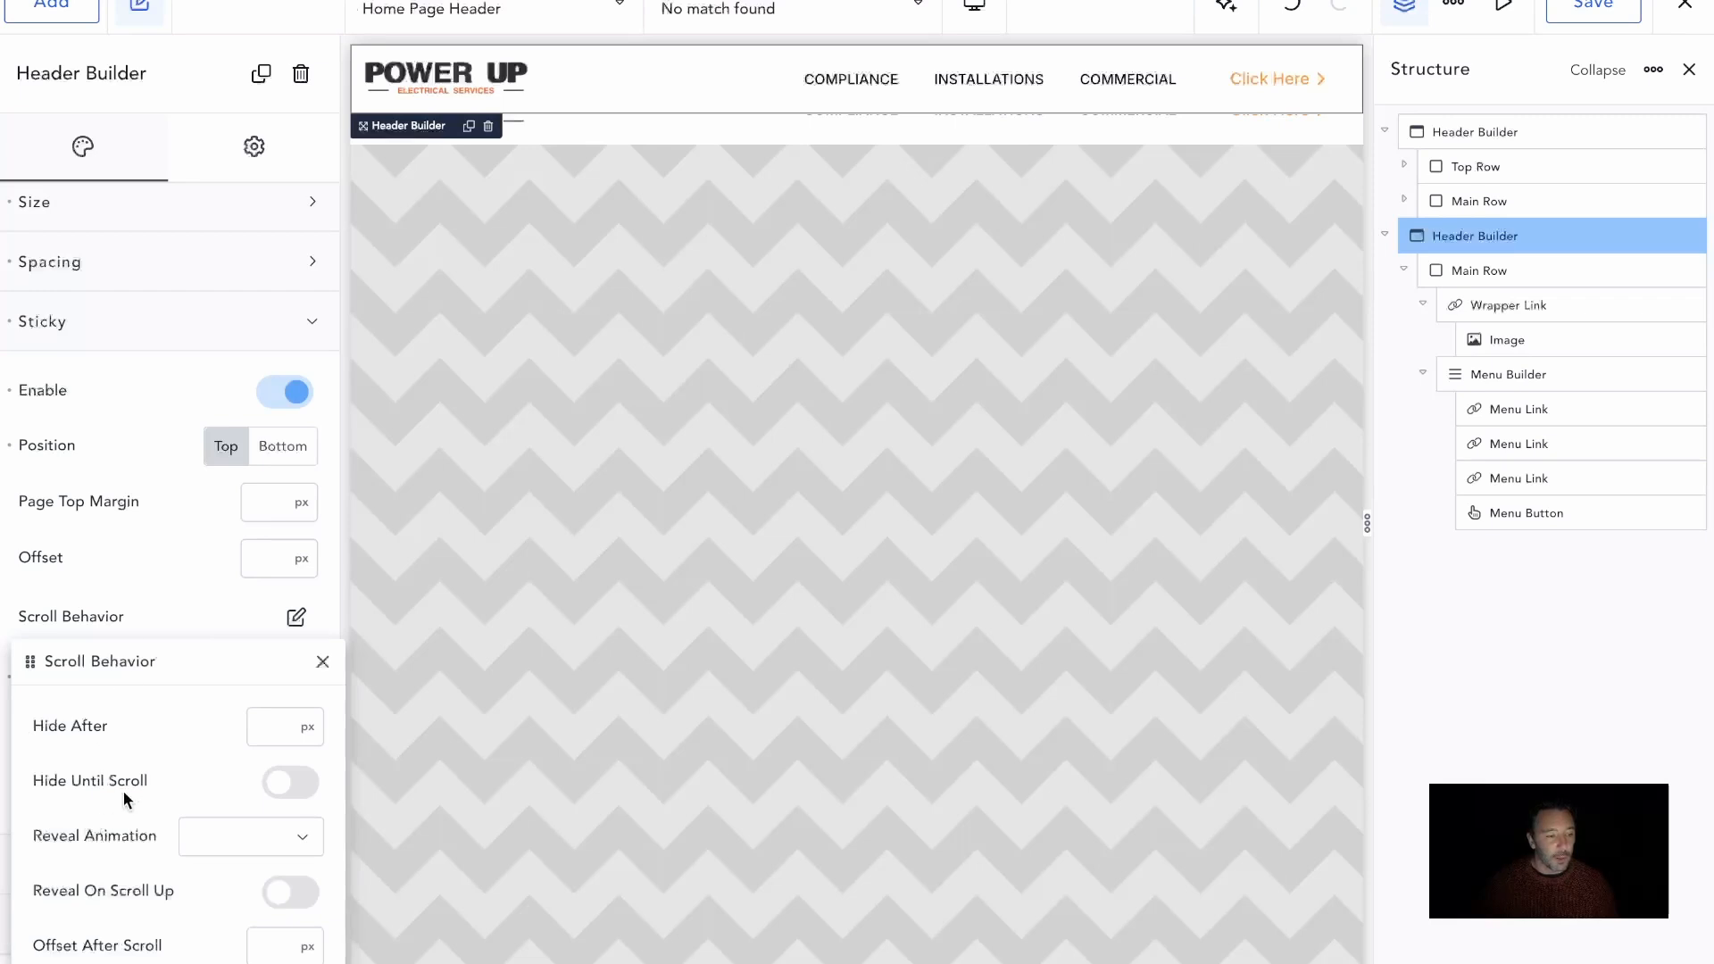
pyautogui.click(282, 783)
pyautogui.scroll(-5, 862, 446)
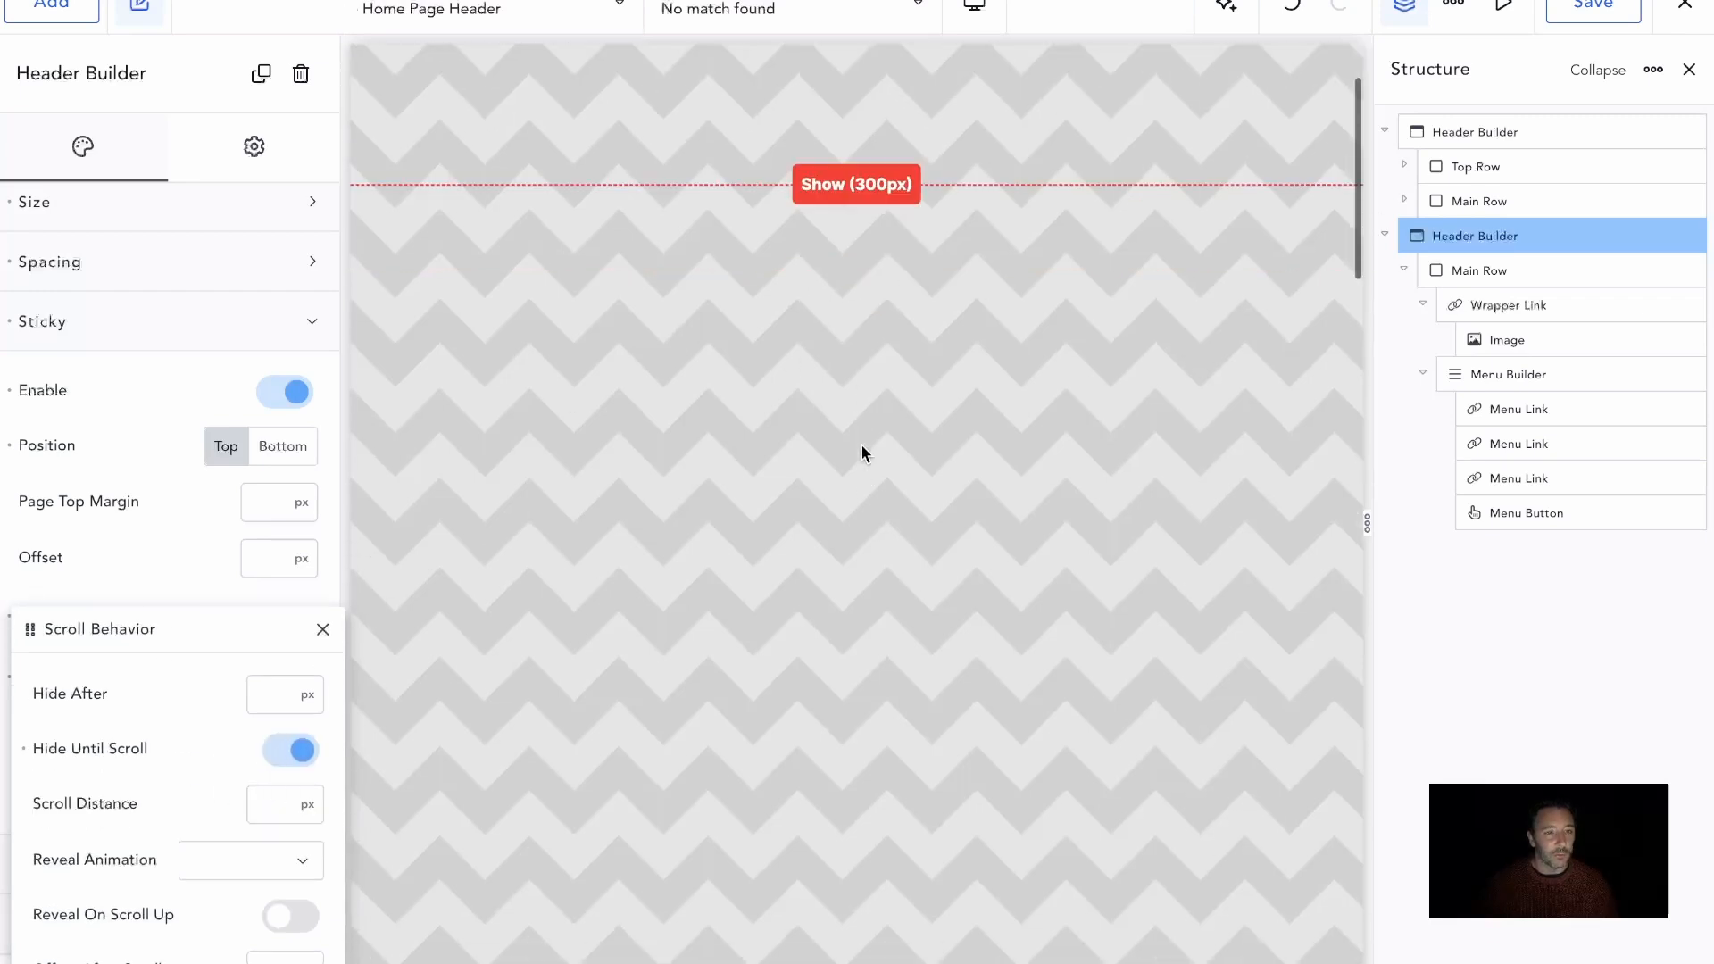
pyautogui.scroll(5, 862, 445)
pyautogui.click(1627, 9)
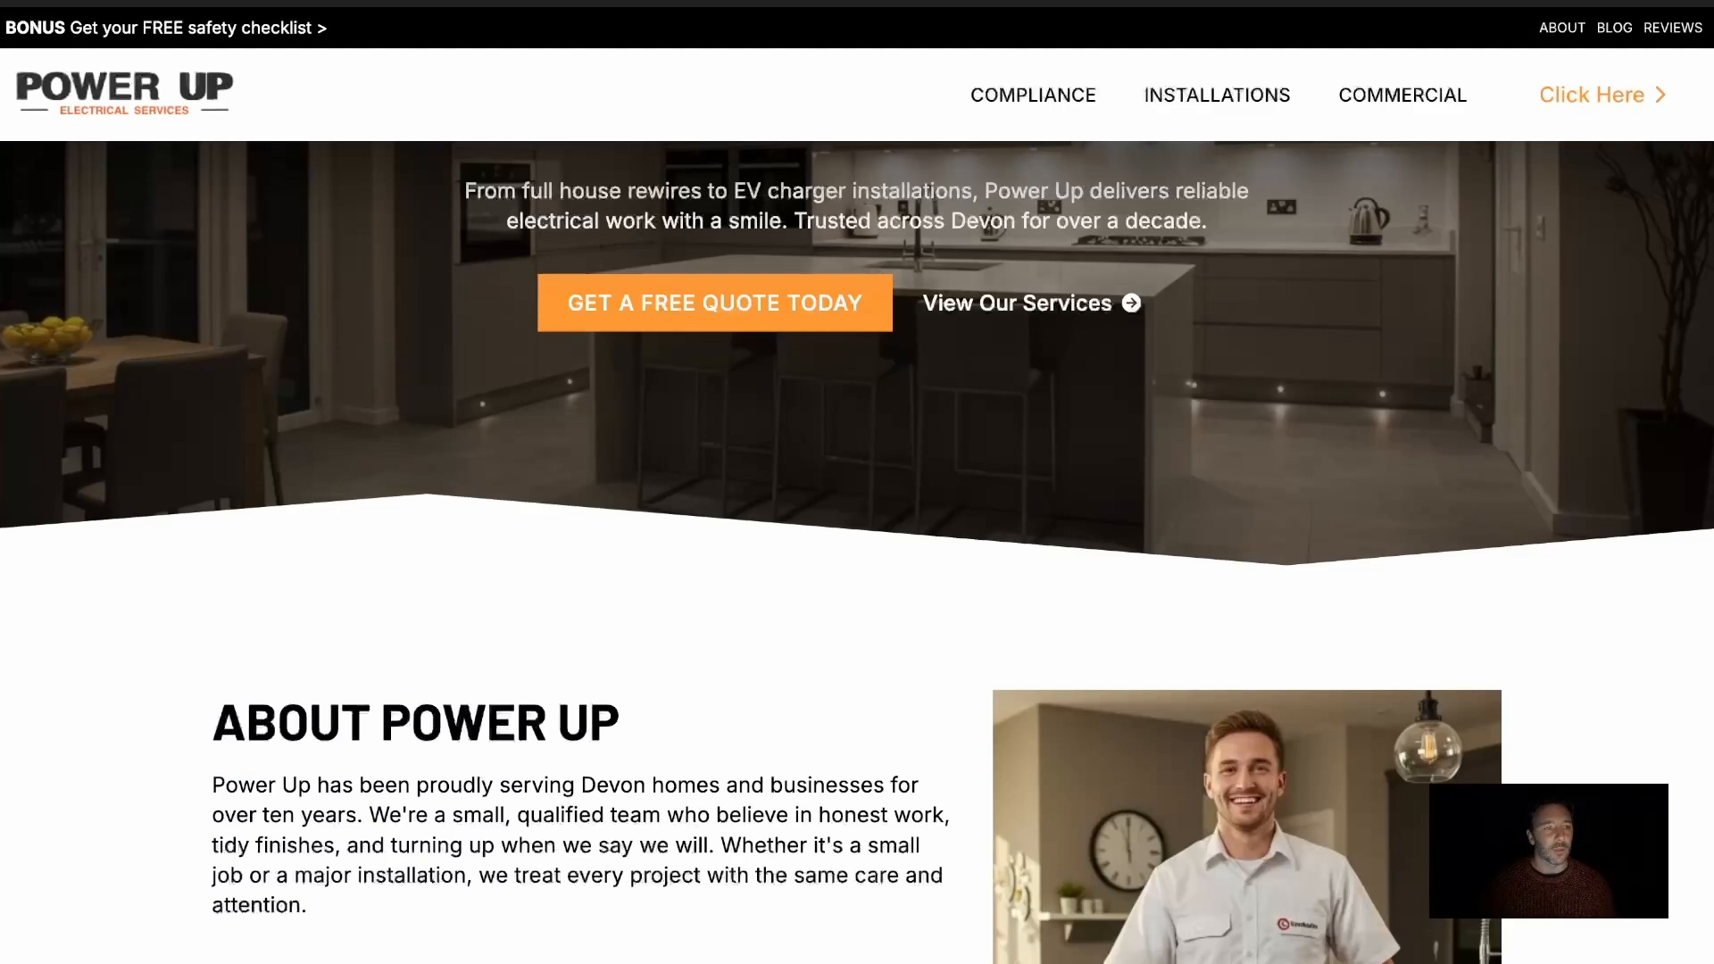
# Scroll up and down the live front page to check how the original and sticky headers switch
pyautogui.scroll(3, 704, 367)
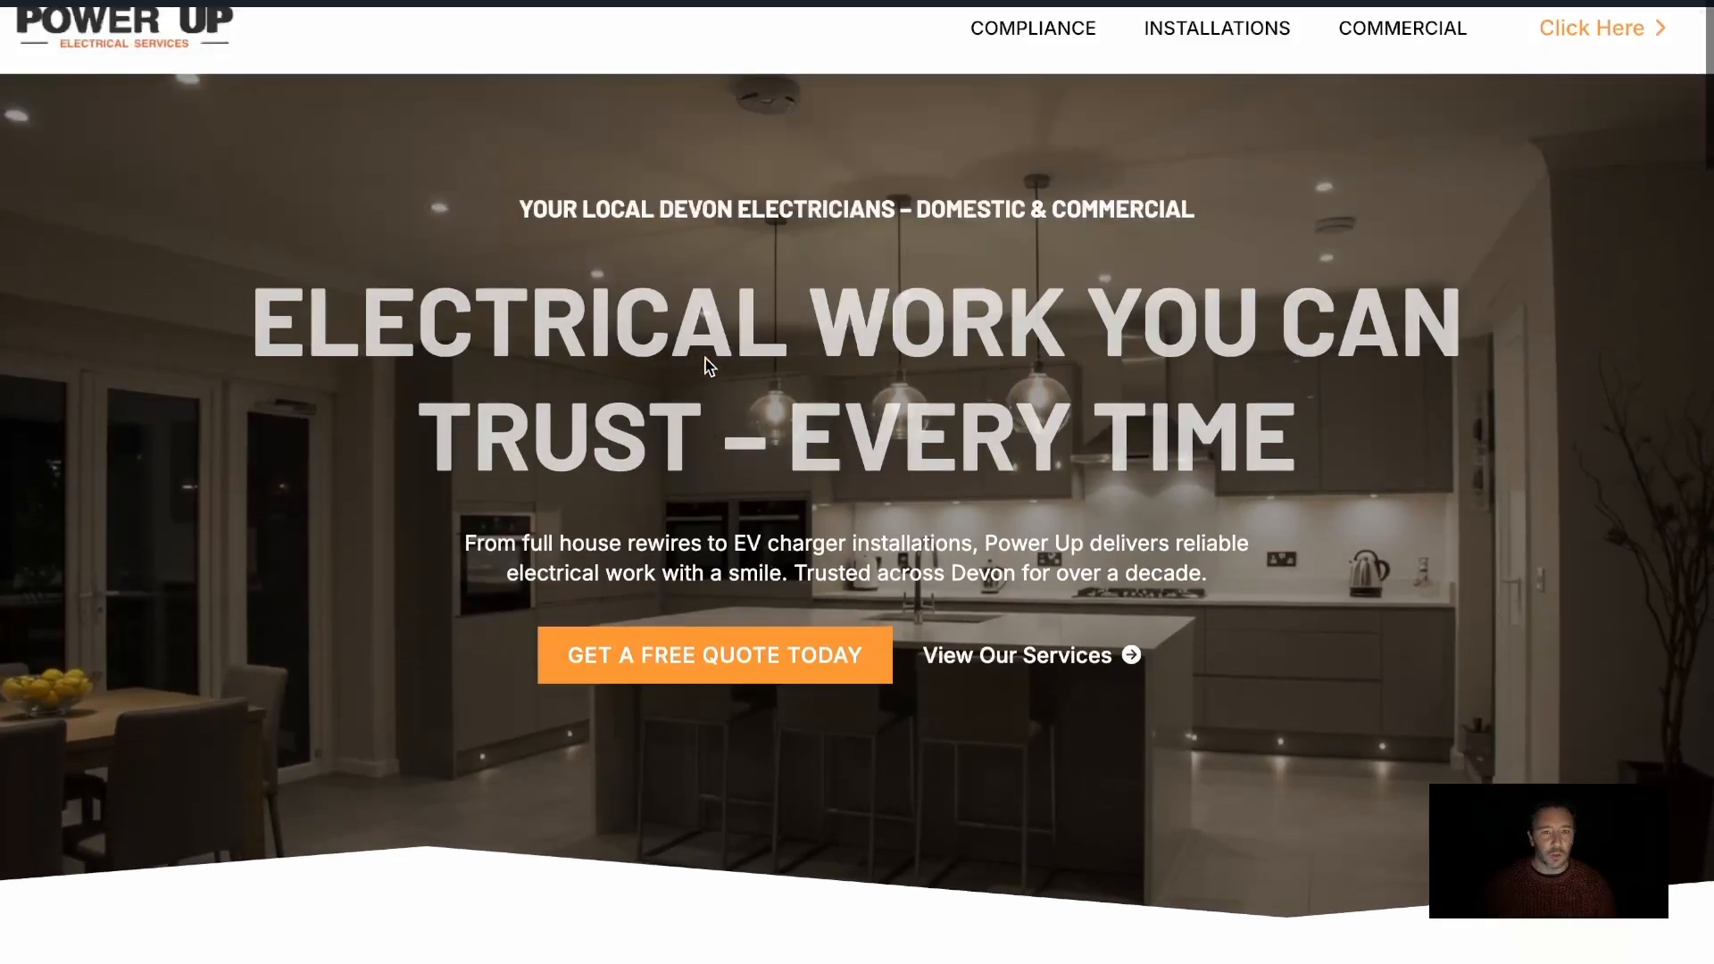
pyautogui.scroll(-5, 948, 465)
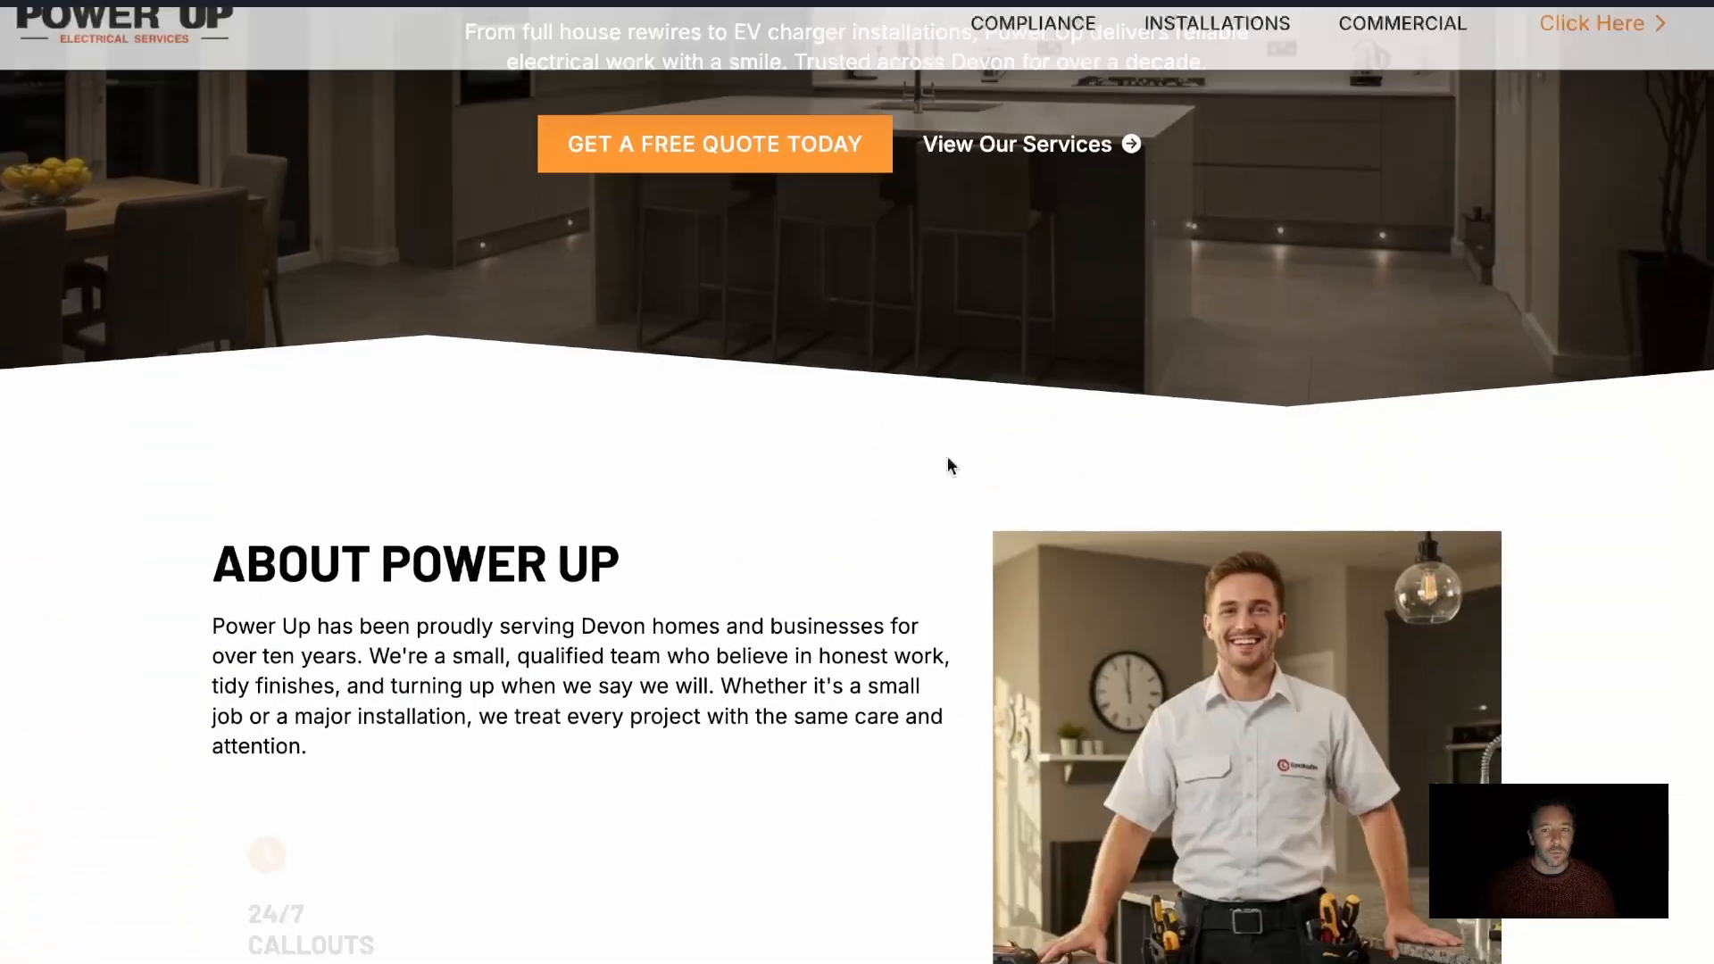
pyautogui.scroll(6, 948, 459)
pyautogui.scroll(-2, 948, 457)
pyautogui.scroll(-3, 948, 457)
pyautogui.scroll(5, 949, 457)
pyautogui.scroll(-1, 948, 458)
pyautogui.scroll(-15, 948, 457)
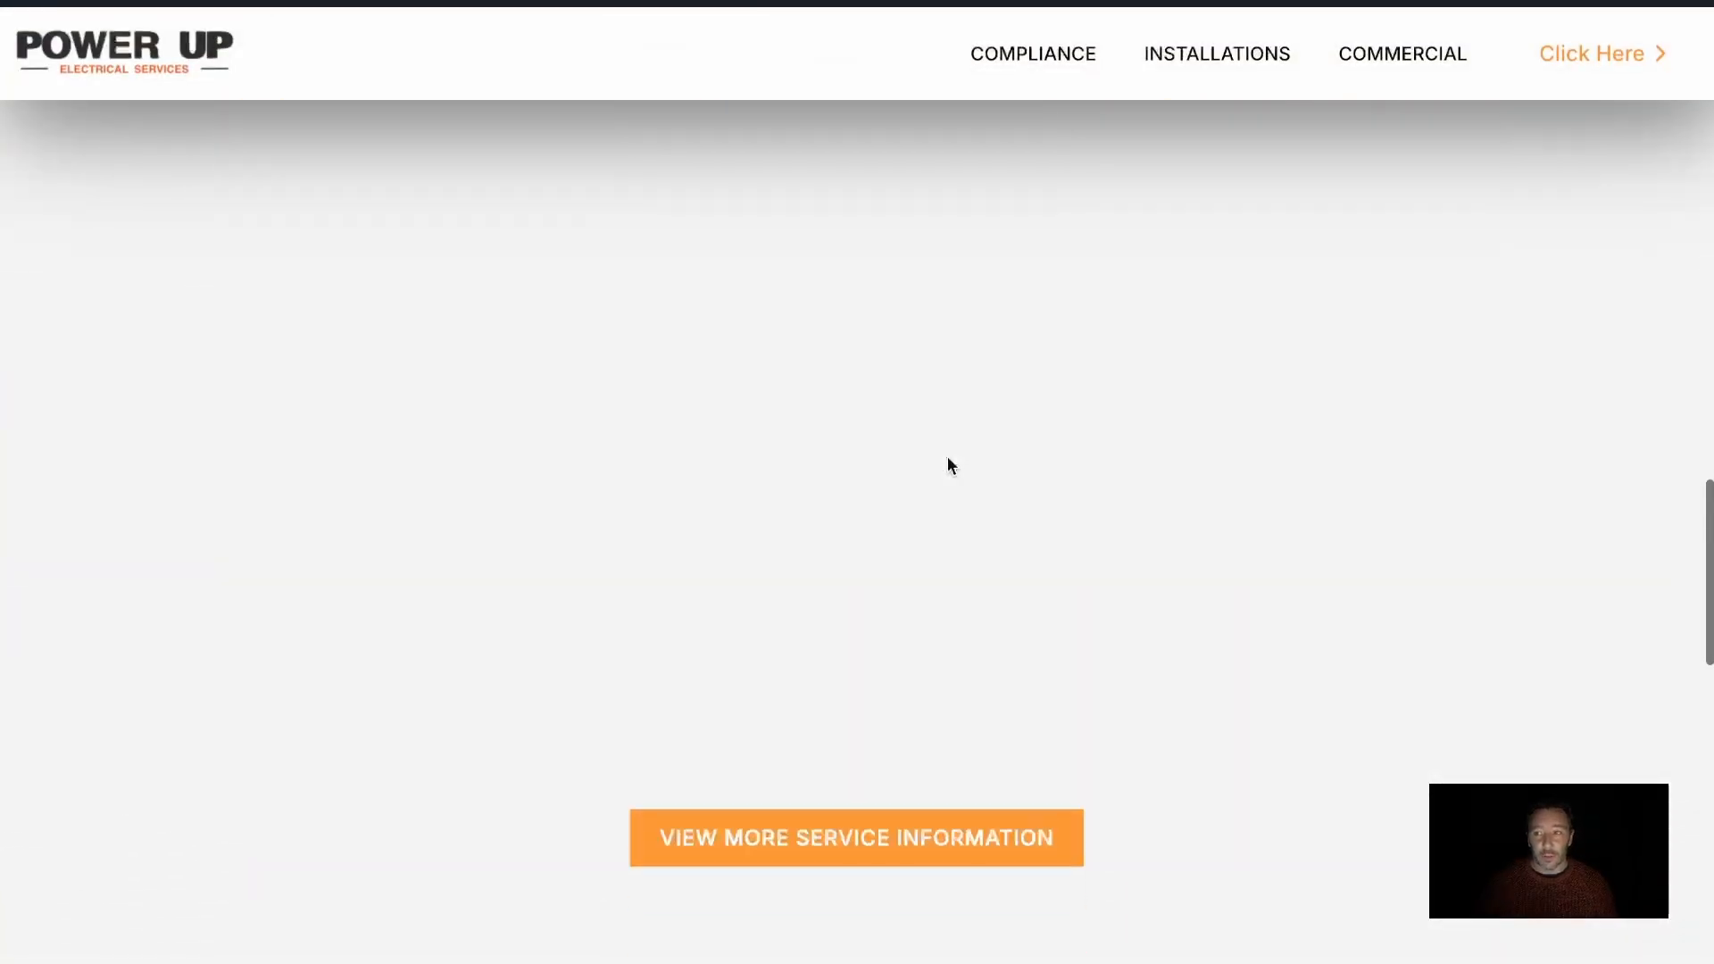
pyautogui.scroll(-12, 948, 459)
pyautogui.scroll(-5, 949, 462)
pyautogui.scroll(20, 598, 161)
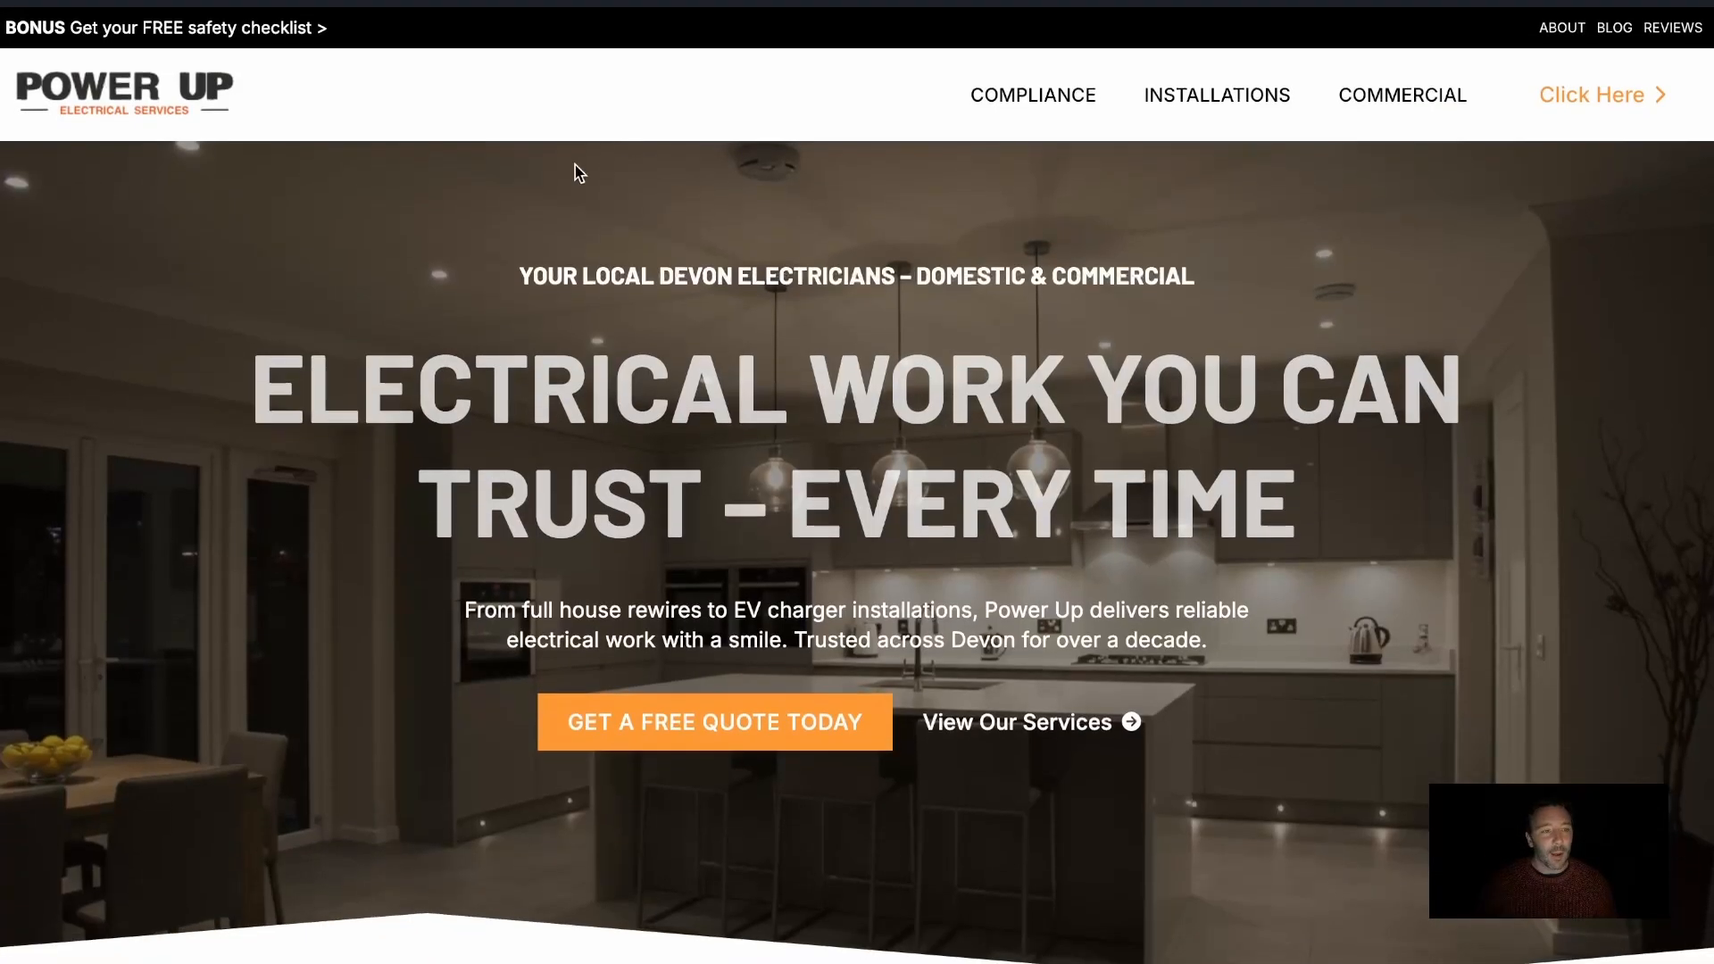
# Inspect the live page's header markup in the developer tools, examining both header elements, and close the tools
pyautogui.rightClick(520, 108)
pyautogui.click(609, 494)
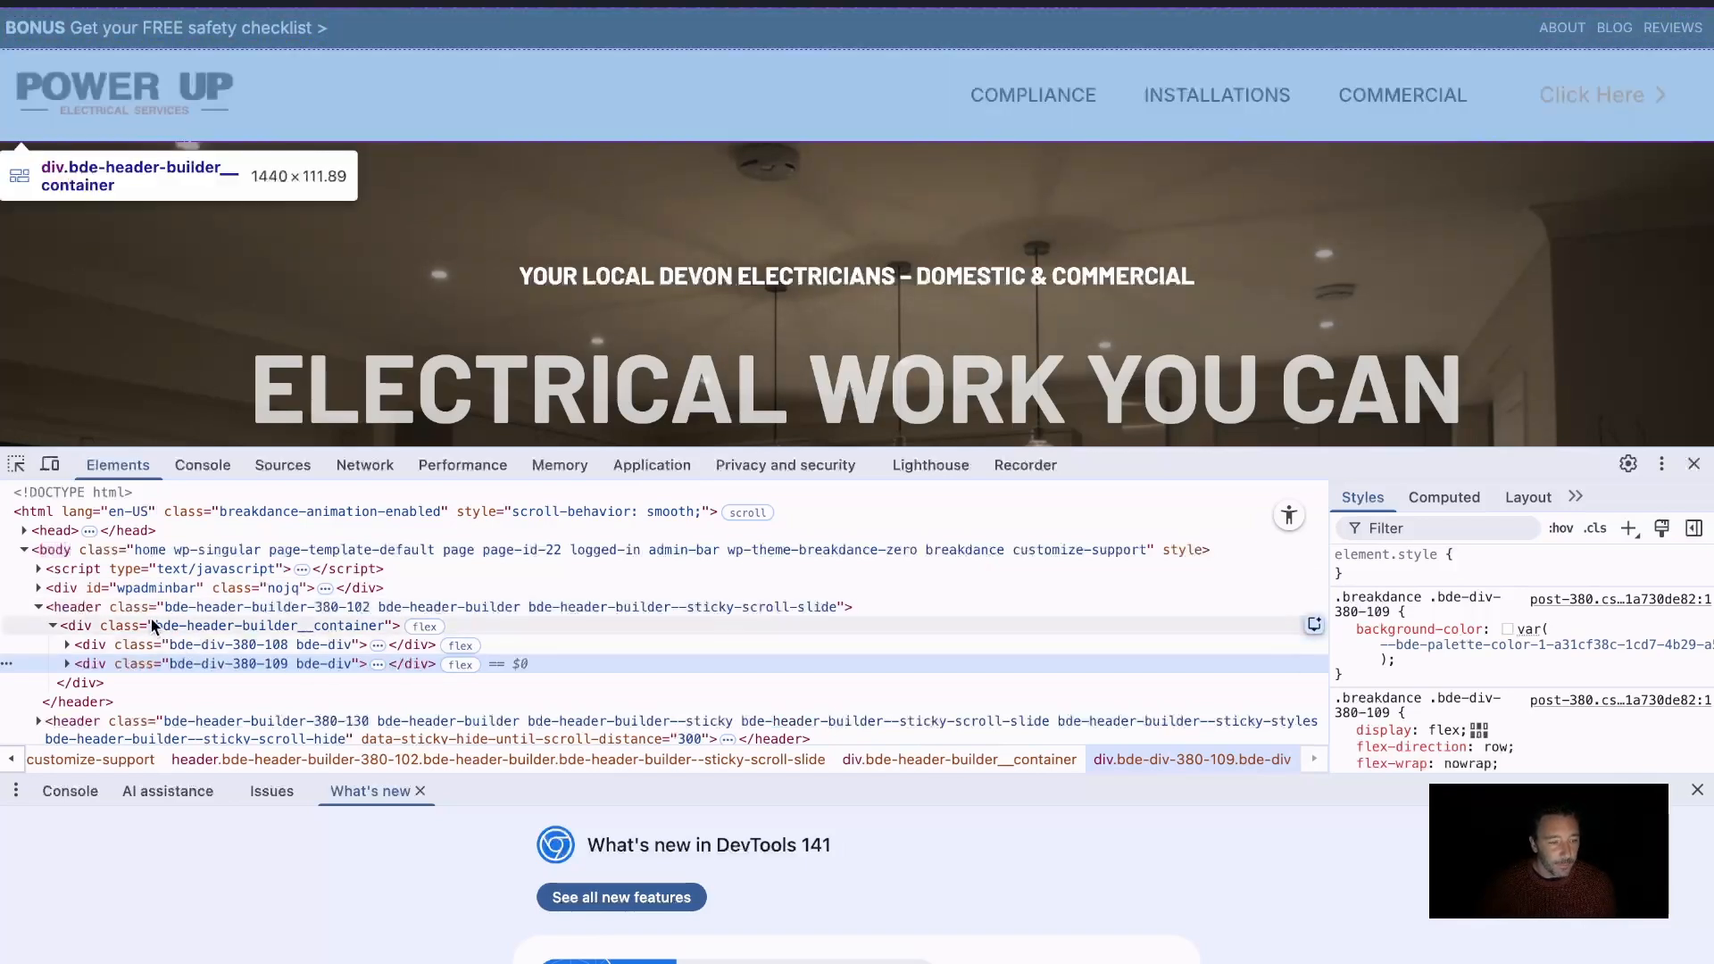
pyautogui.scroll(-2, 148, 618)
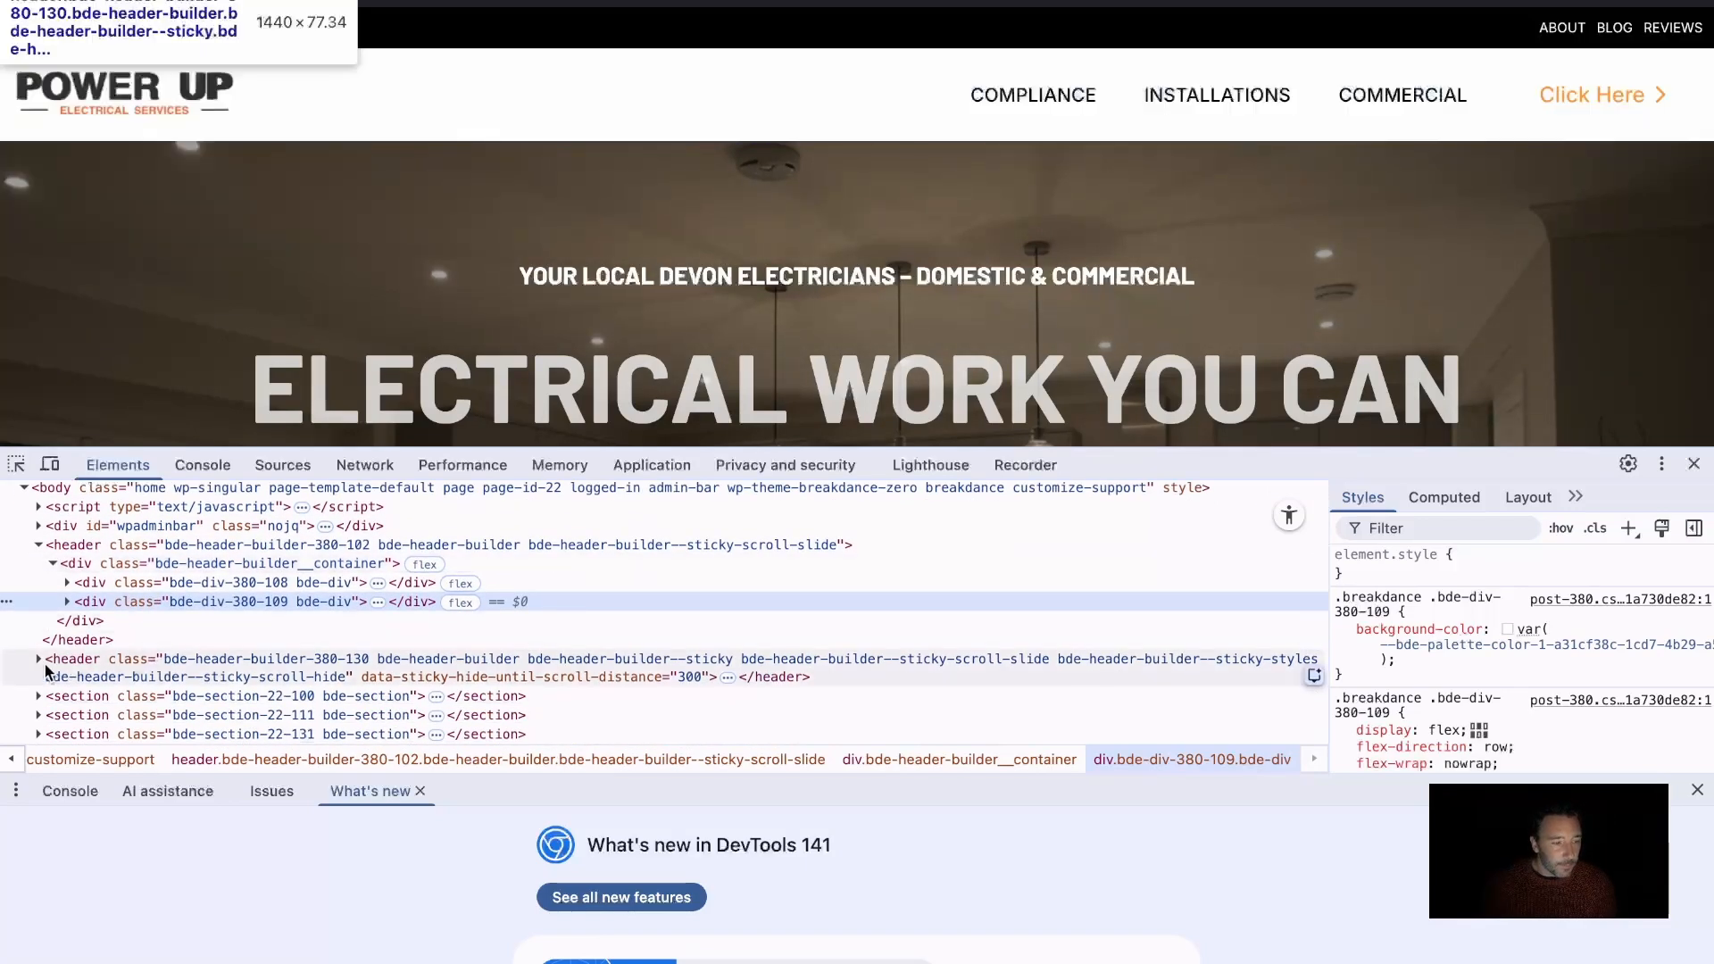
pyautogui.scroll(-1, 71, 660)
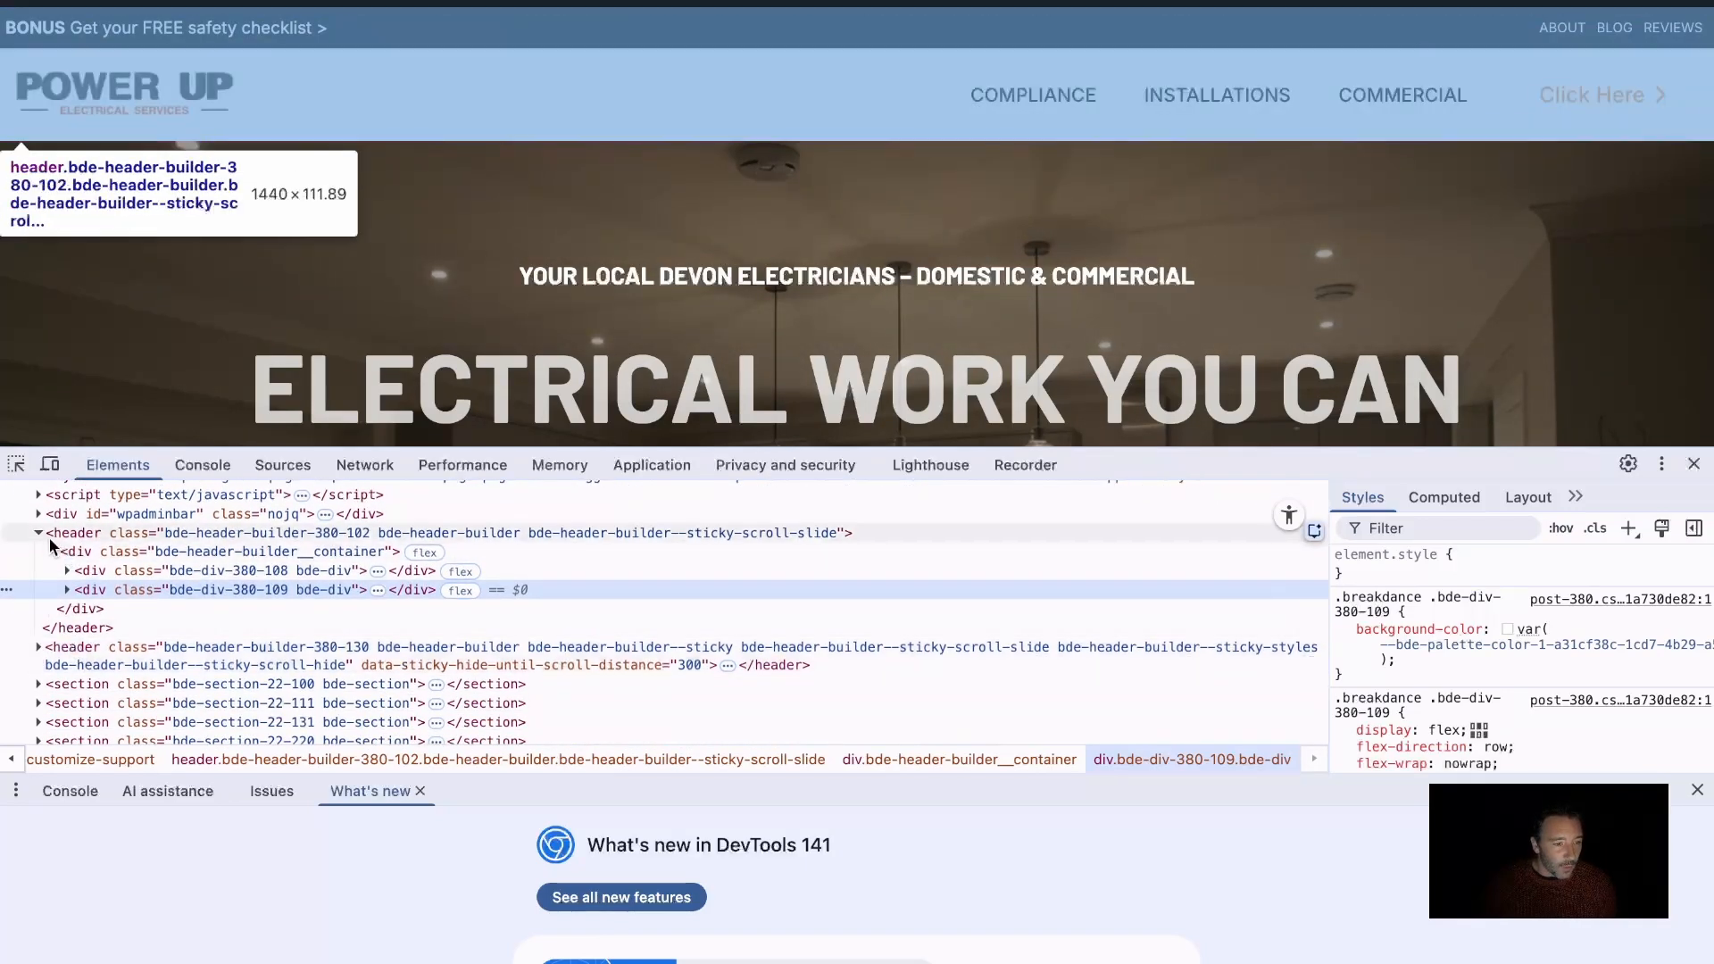
pyautogui.click(38, 534)
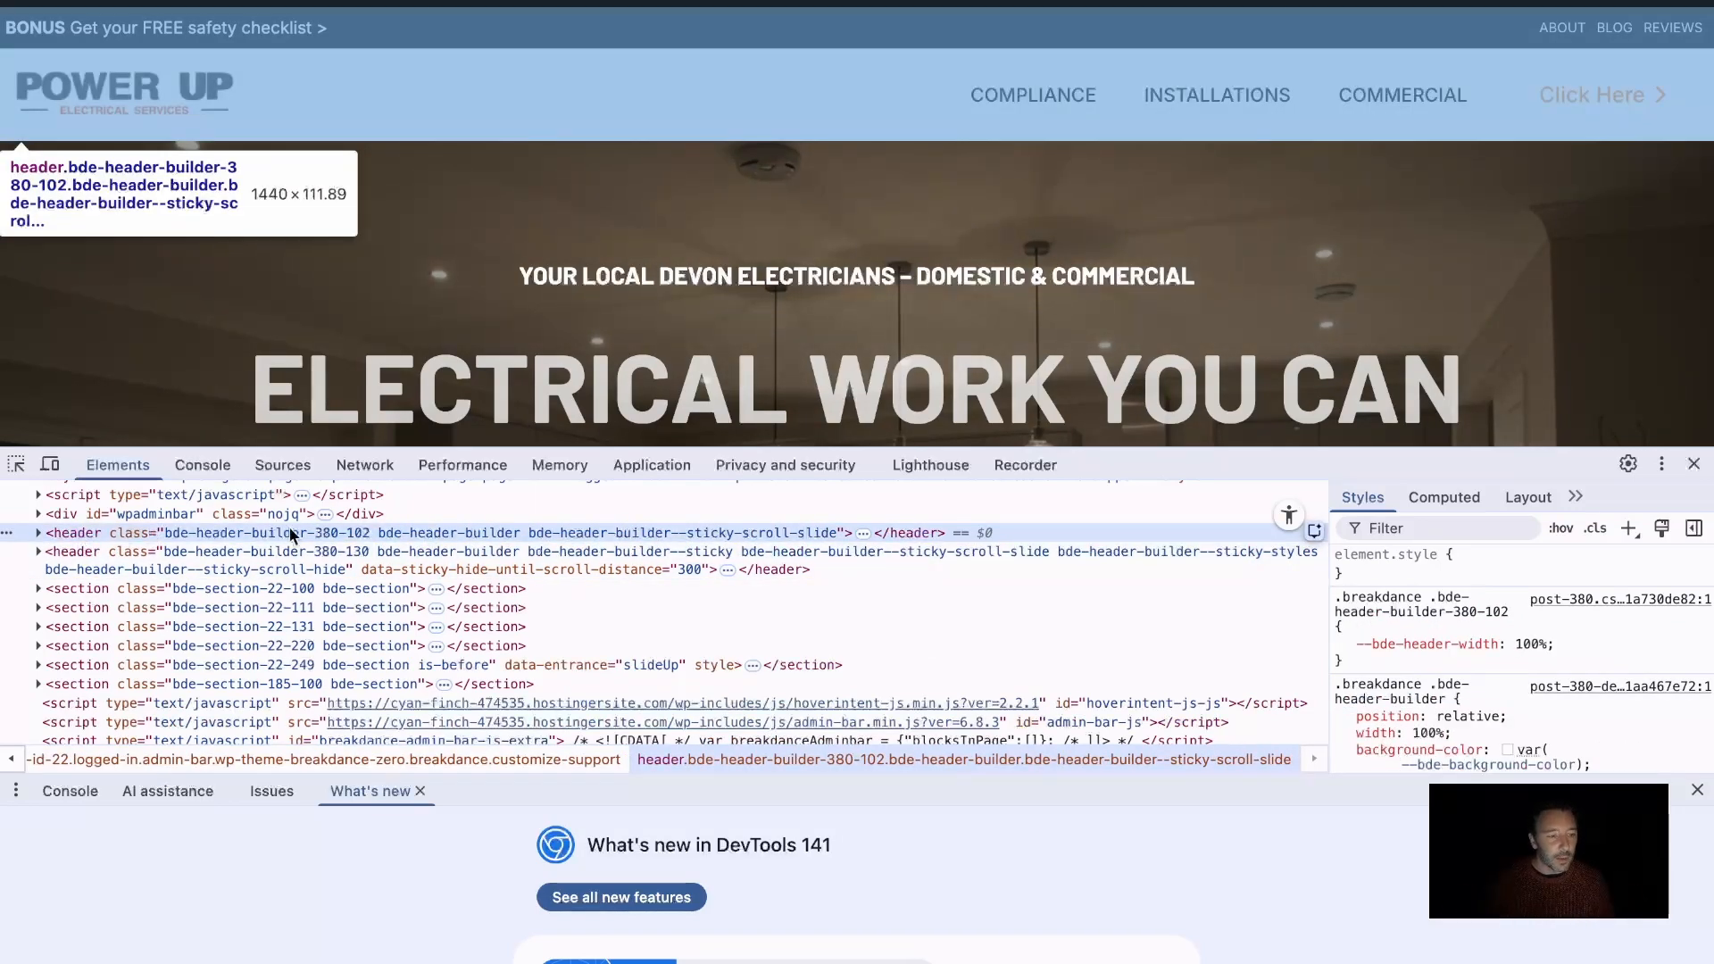
pyautogui.click(1693, 464)
# Open the live page's source code, search it for "<header" and examine each matching header element
pyautogui.rightClick(955, 337)
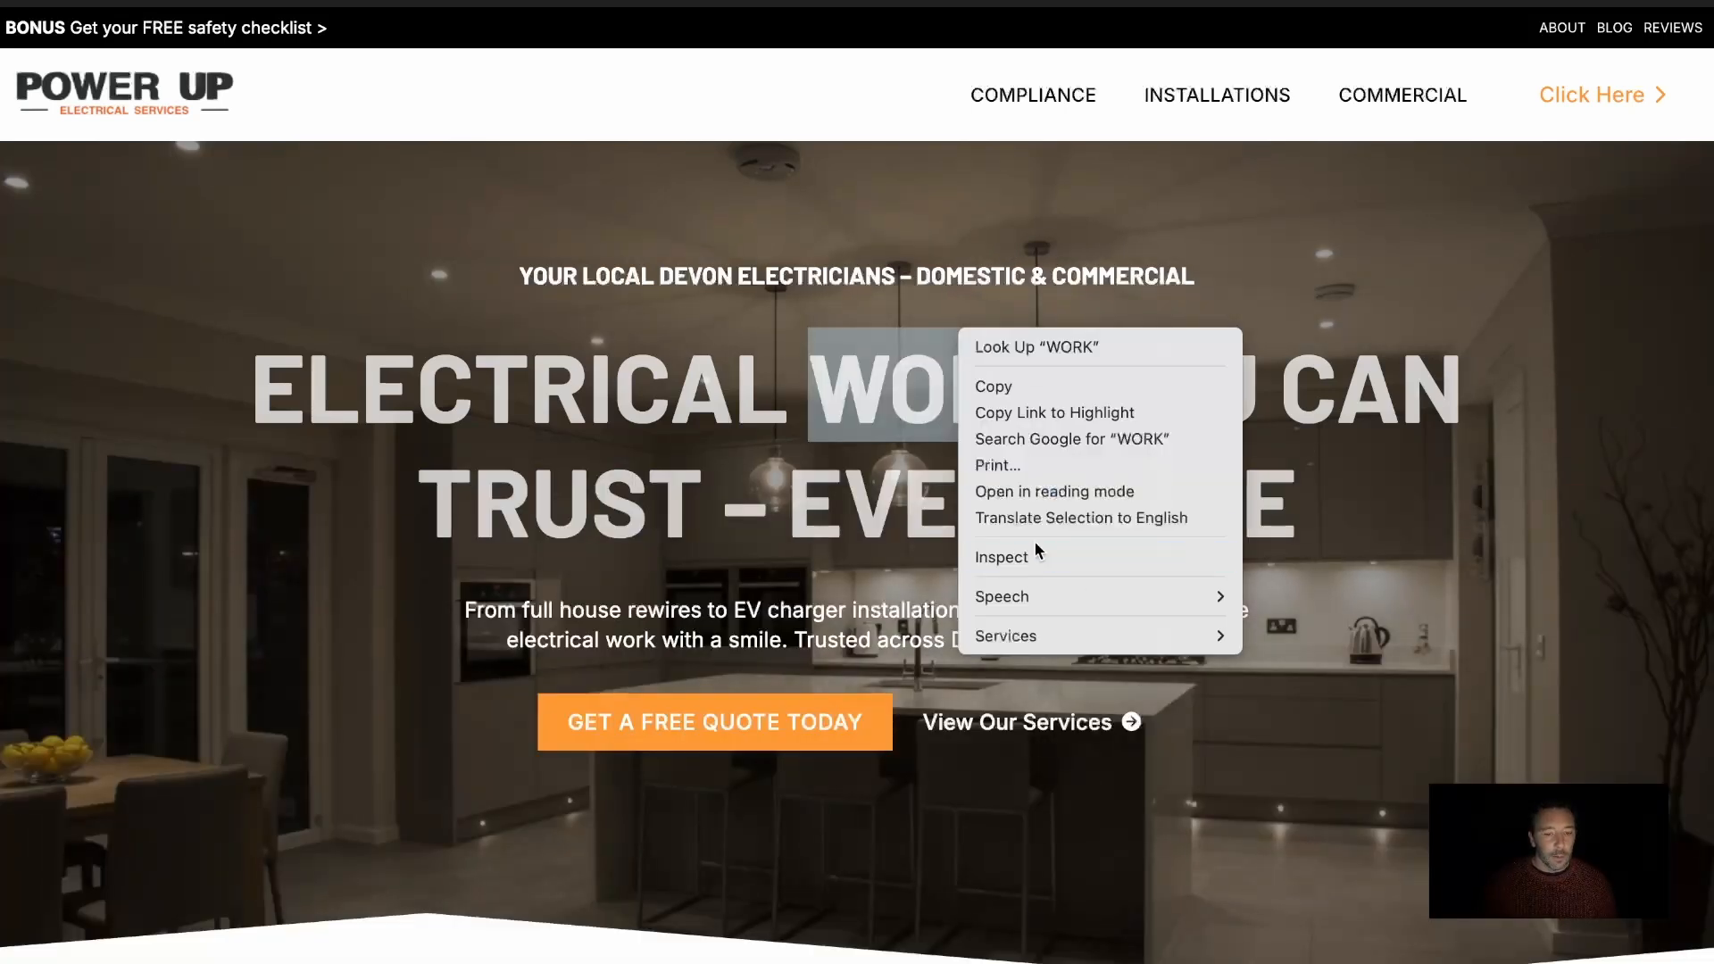
pyautogui.press('Escape')
pyautogui.rightClick(296, 773)
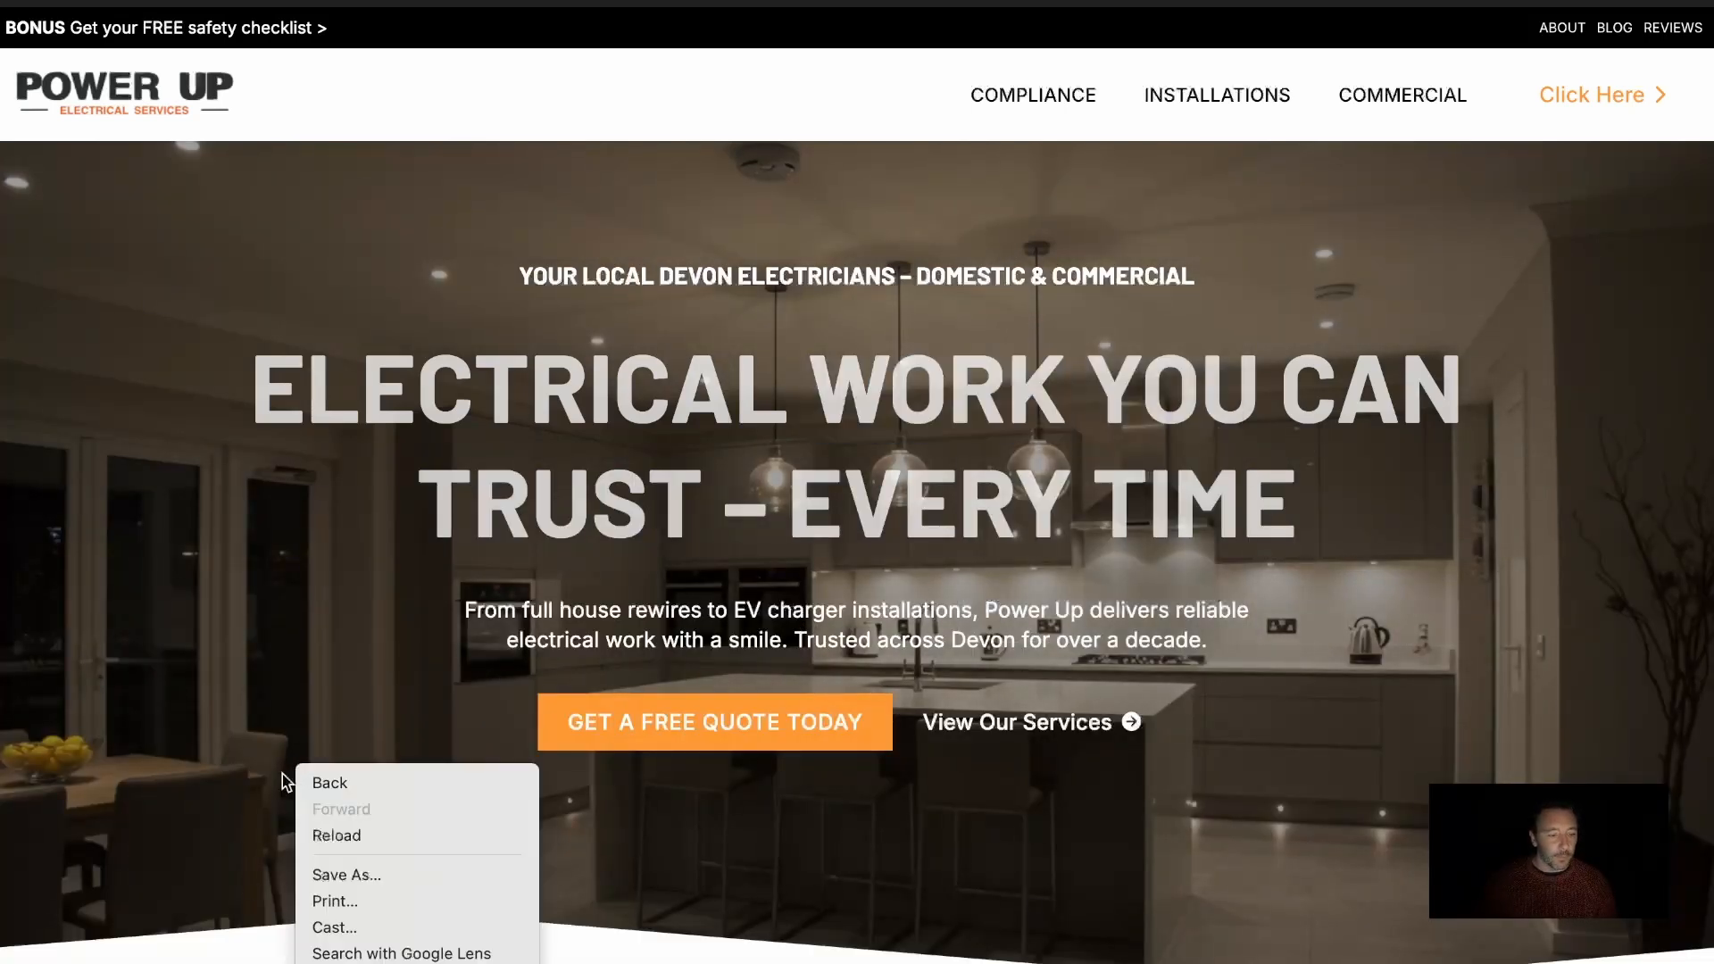
pyautogui.click(366, 963)
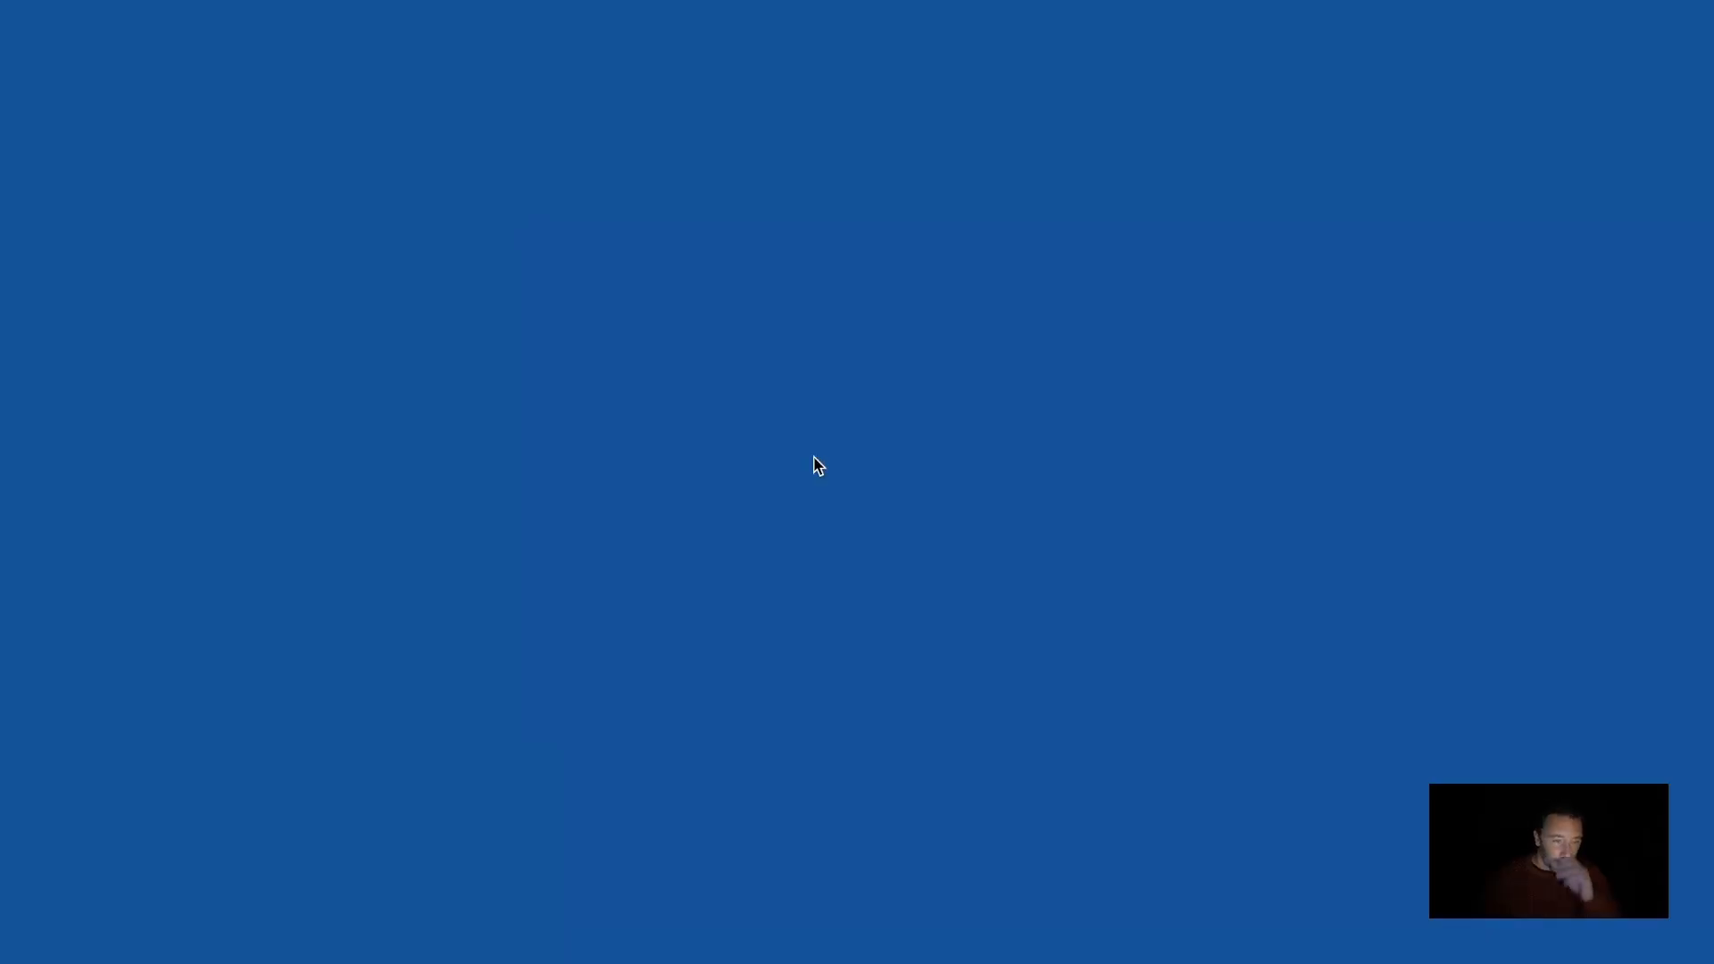
pyautogui.scroll(-1, 909, 347)
pyautogui.scroll(-2, 909, 346)
pyautogui.press('super+f')
pyautogui.write('<header')
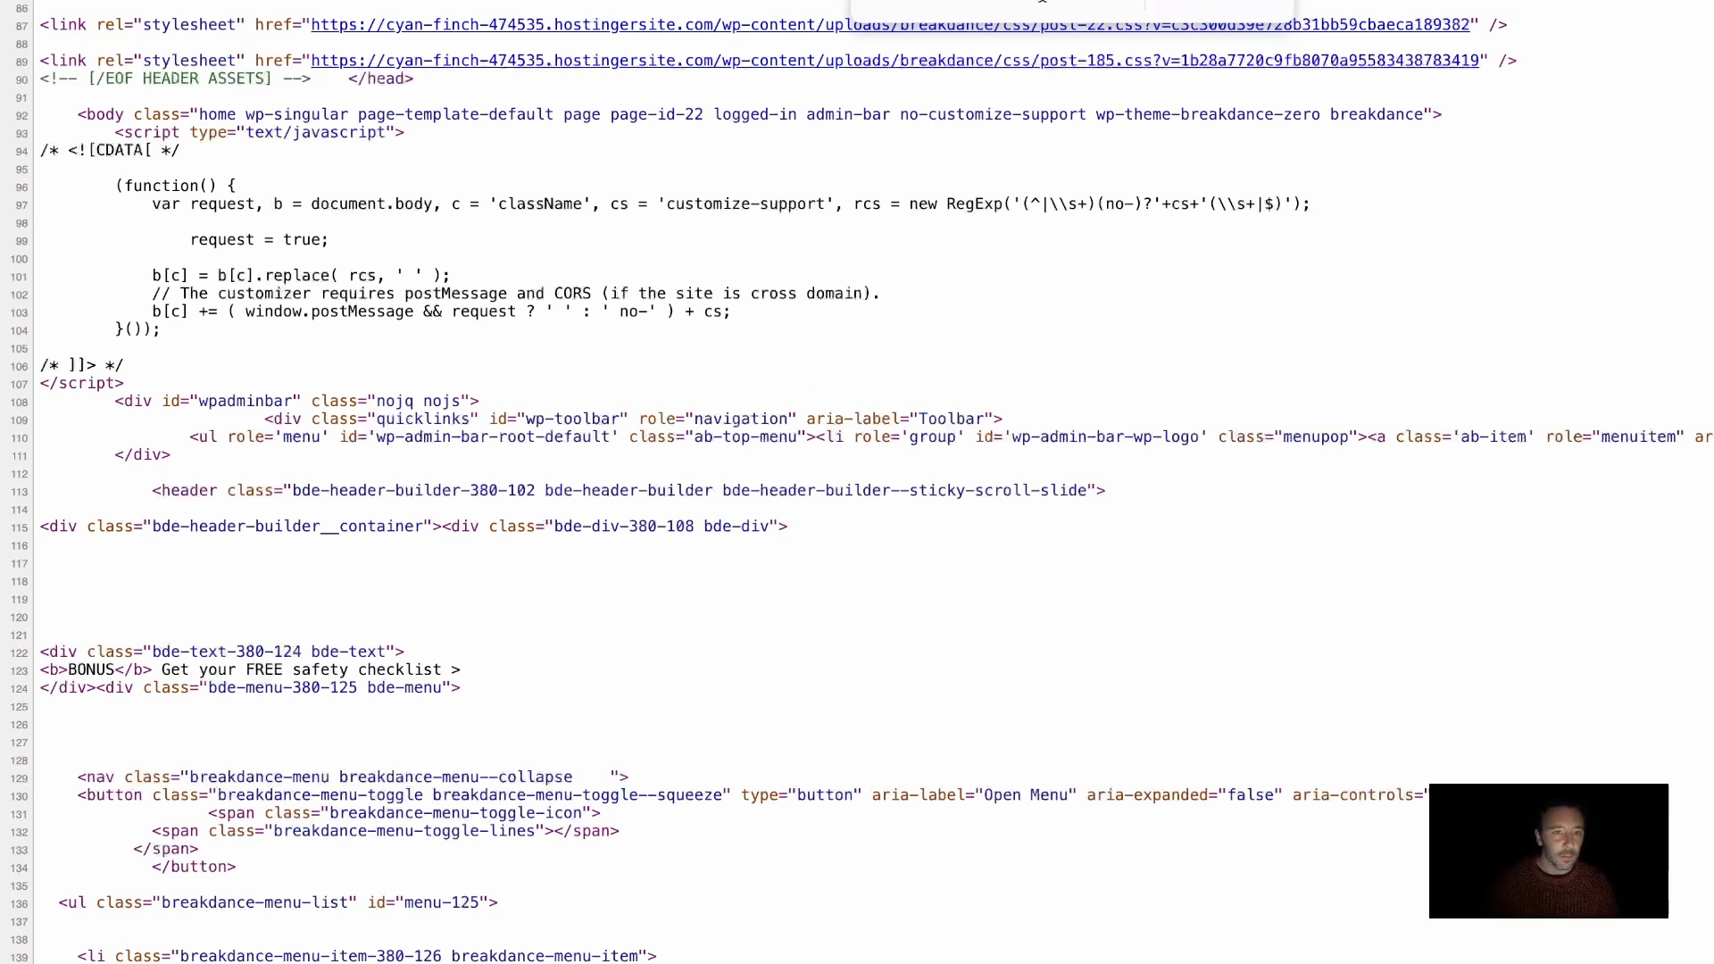
pyautogui.press('BackSpace')
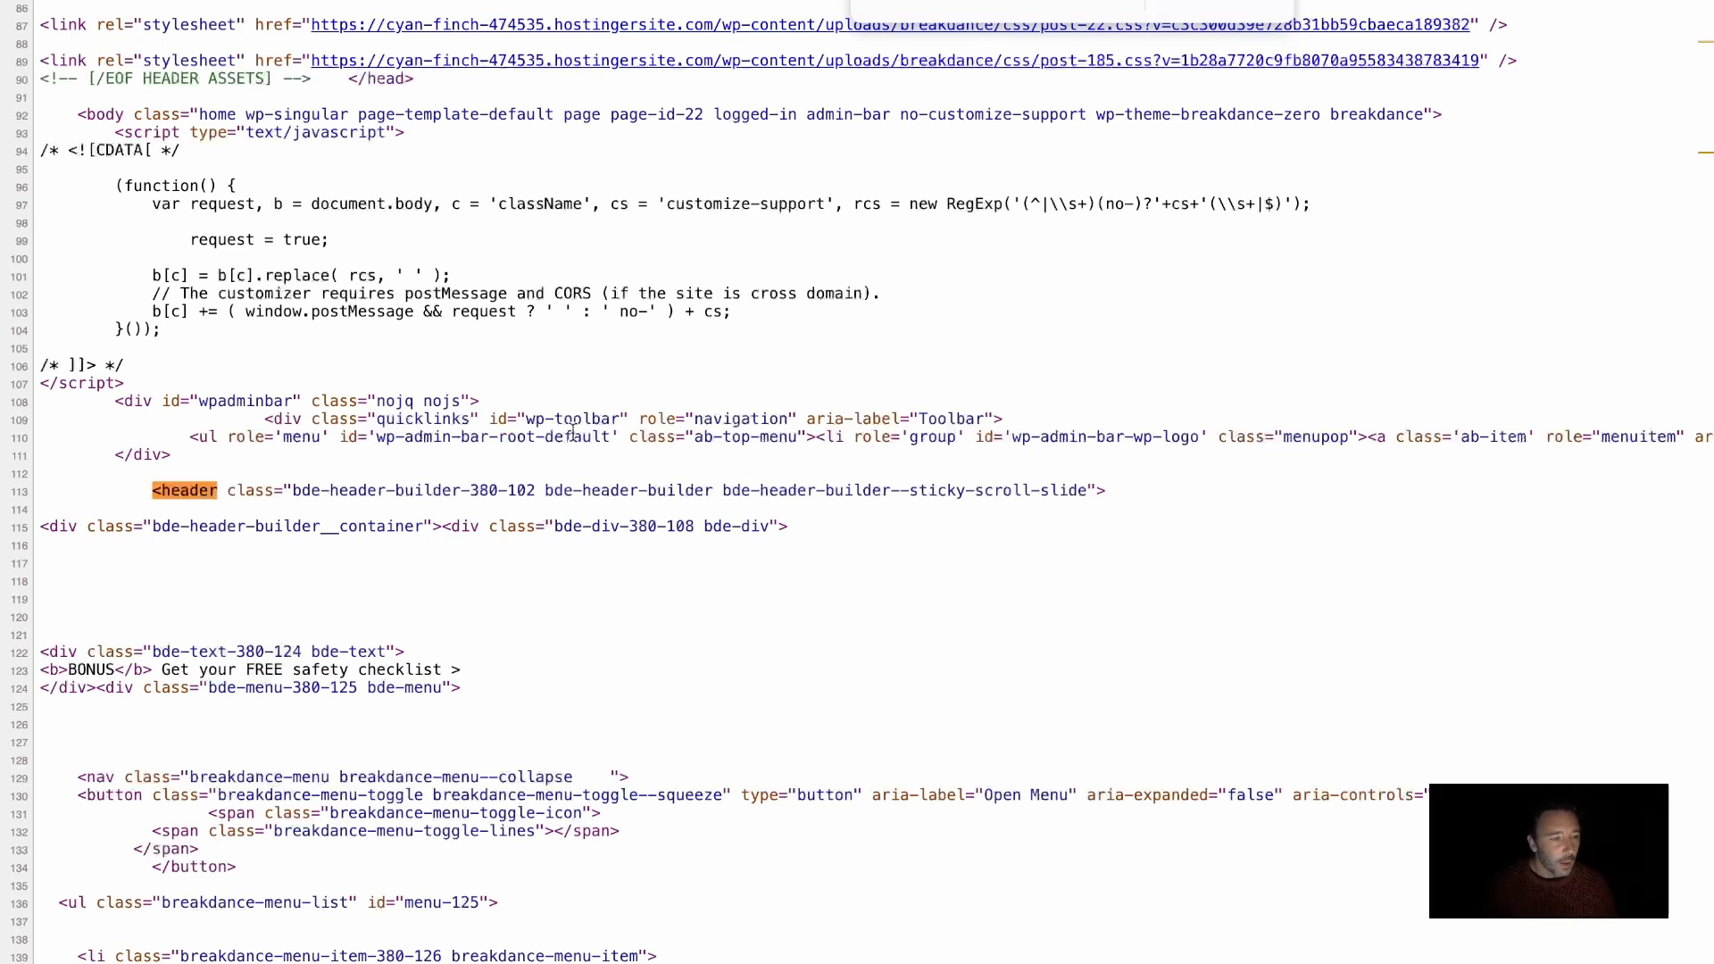
pyautogui.click(1222, 4)
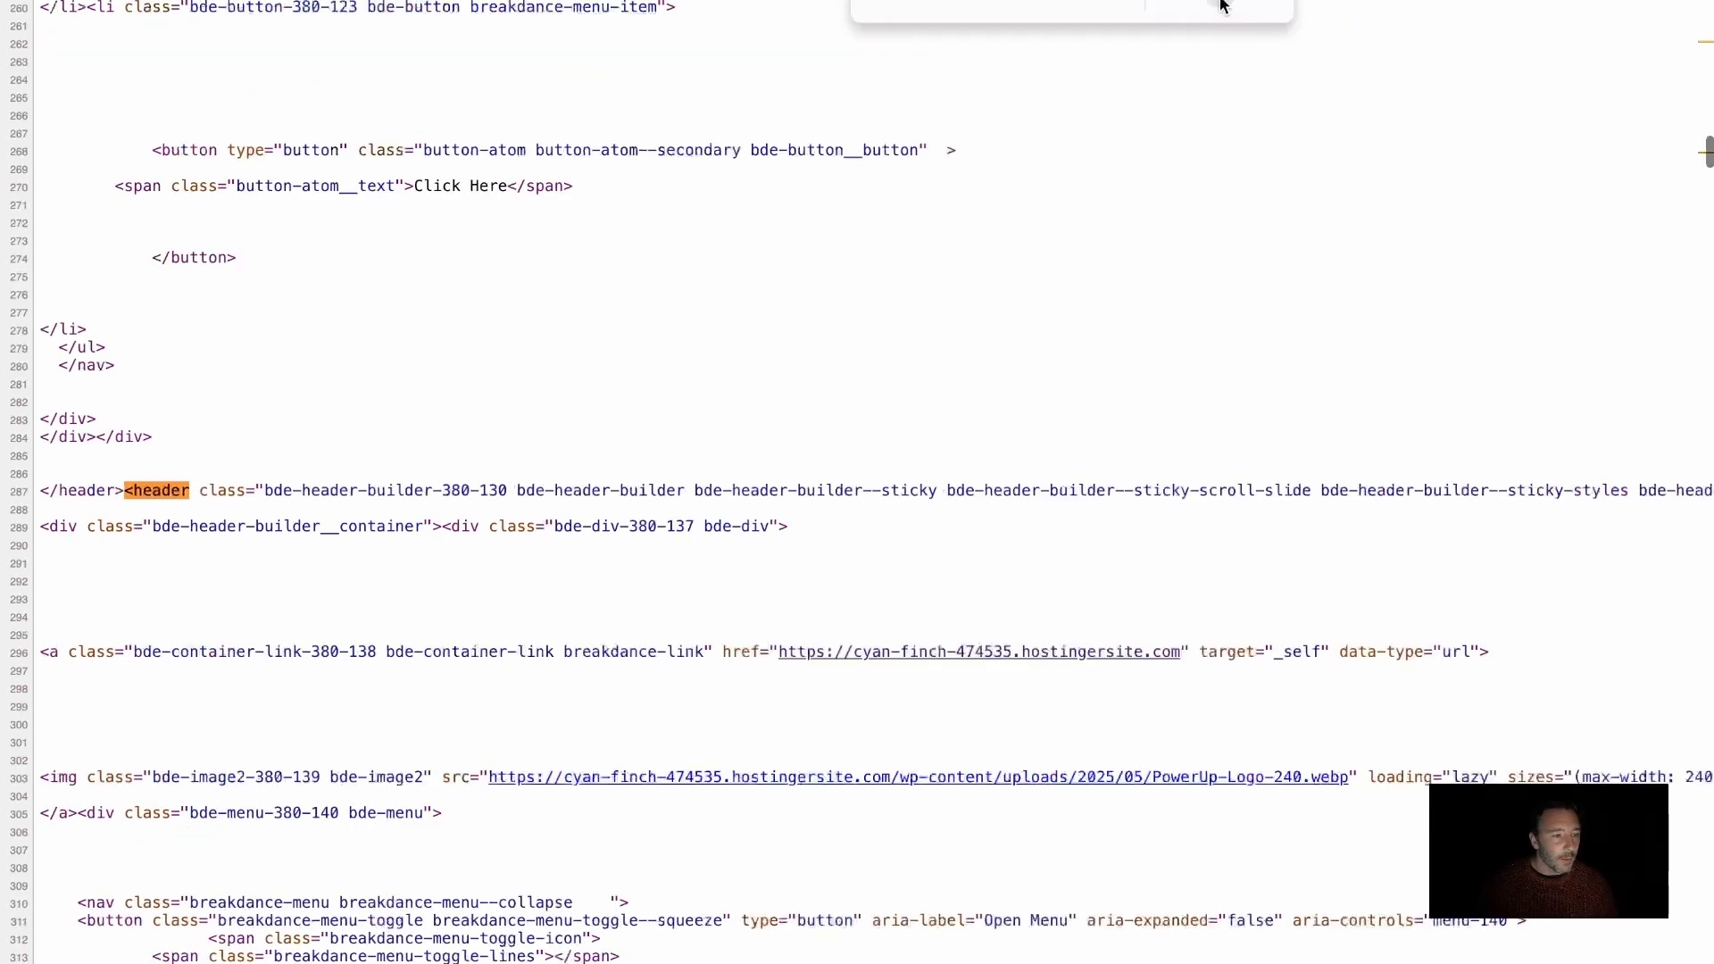
pyautogui.scroll(2, 722, 313)
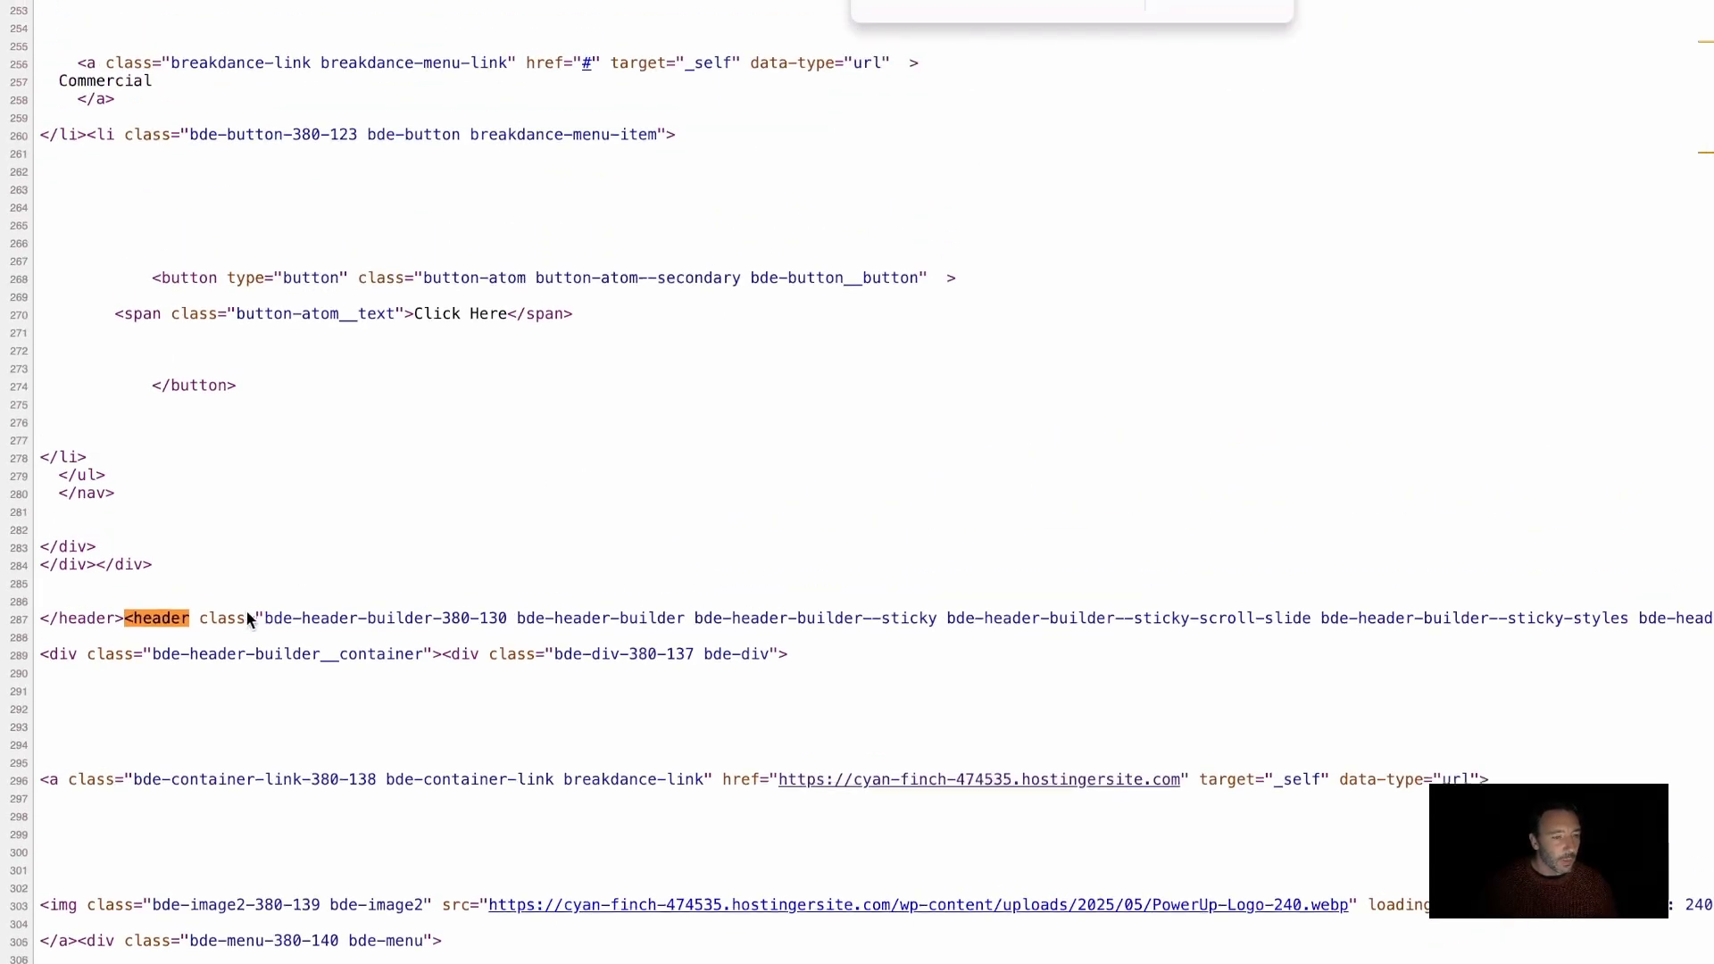
pyautogui.scroll(3, 328, 643)
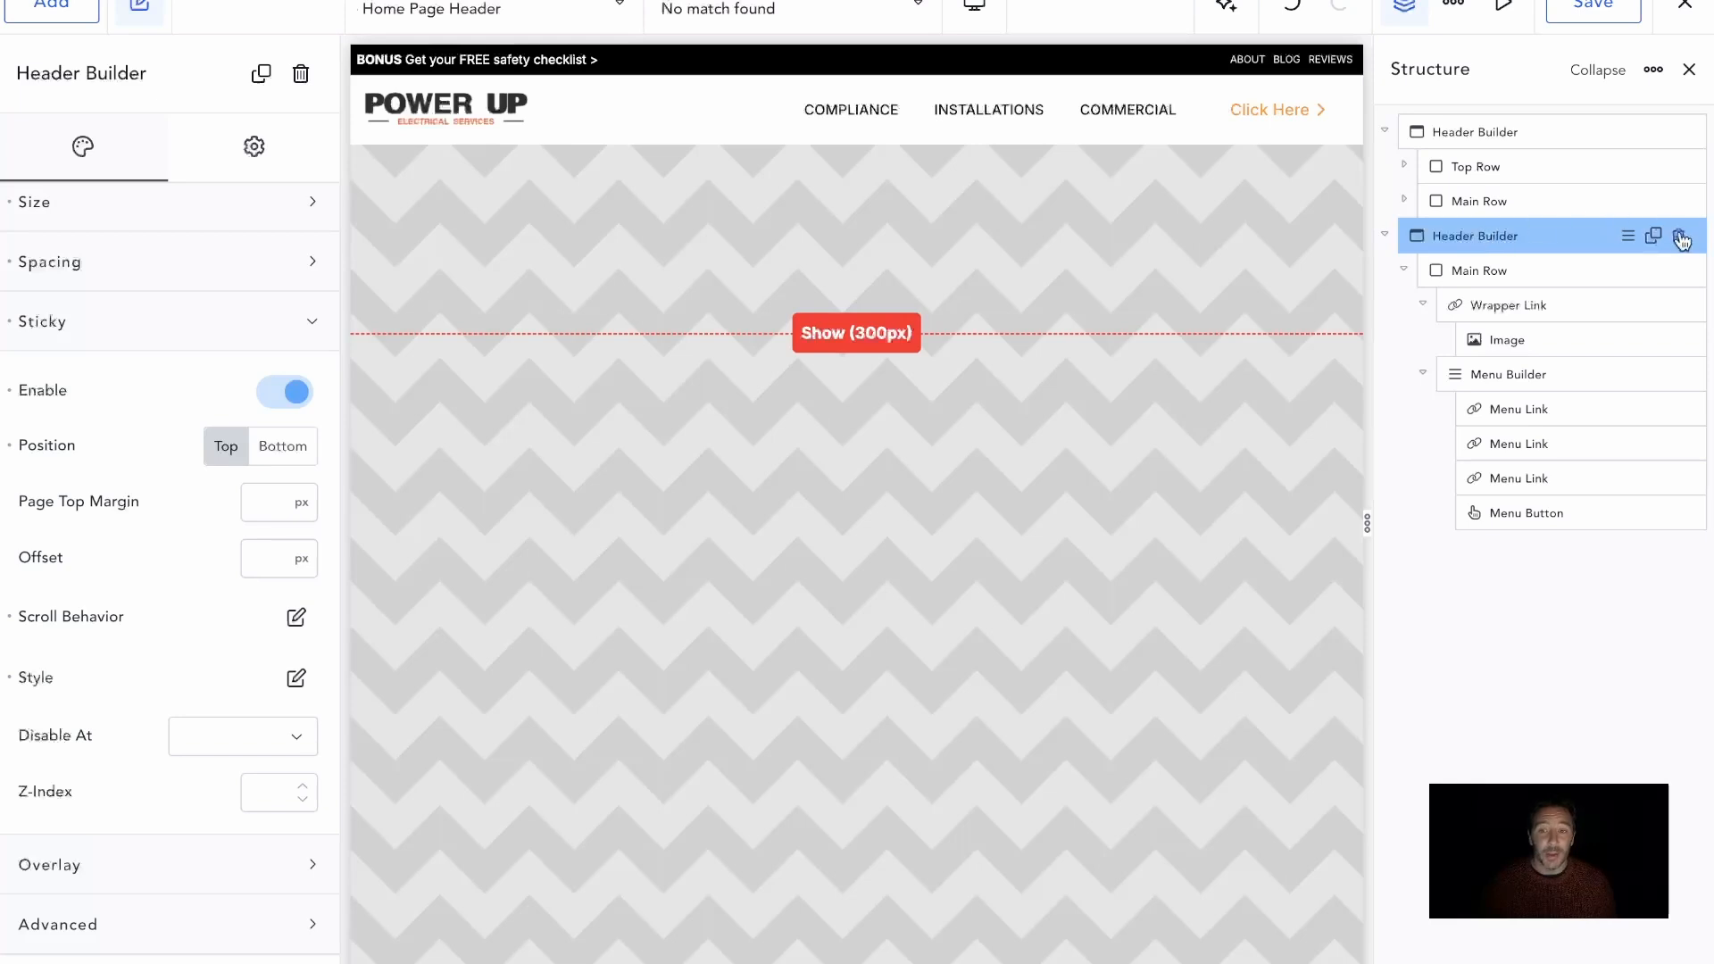
# Delete the duplicated Header Builder and check the Sticky setting of the remaining one
pyautogui.click(1678, 238)
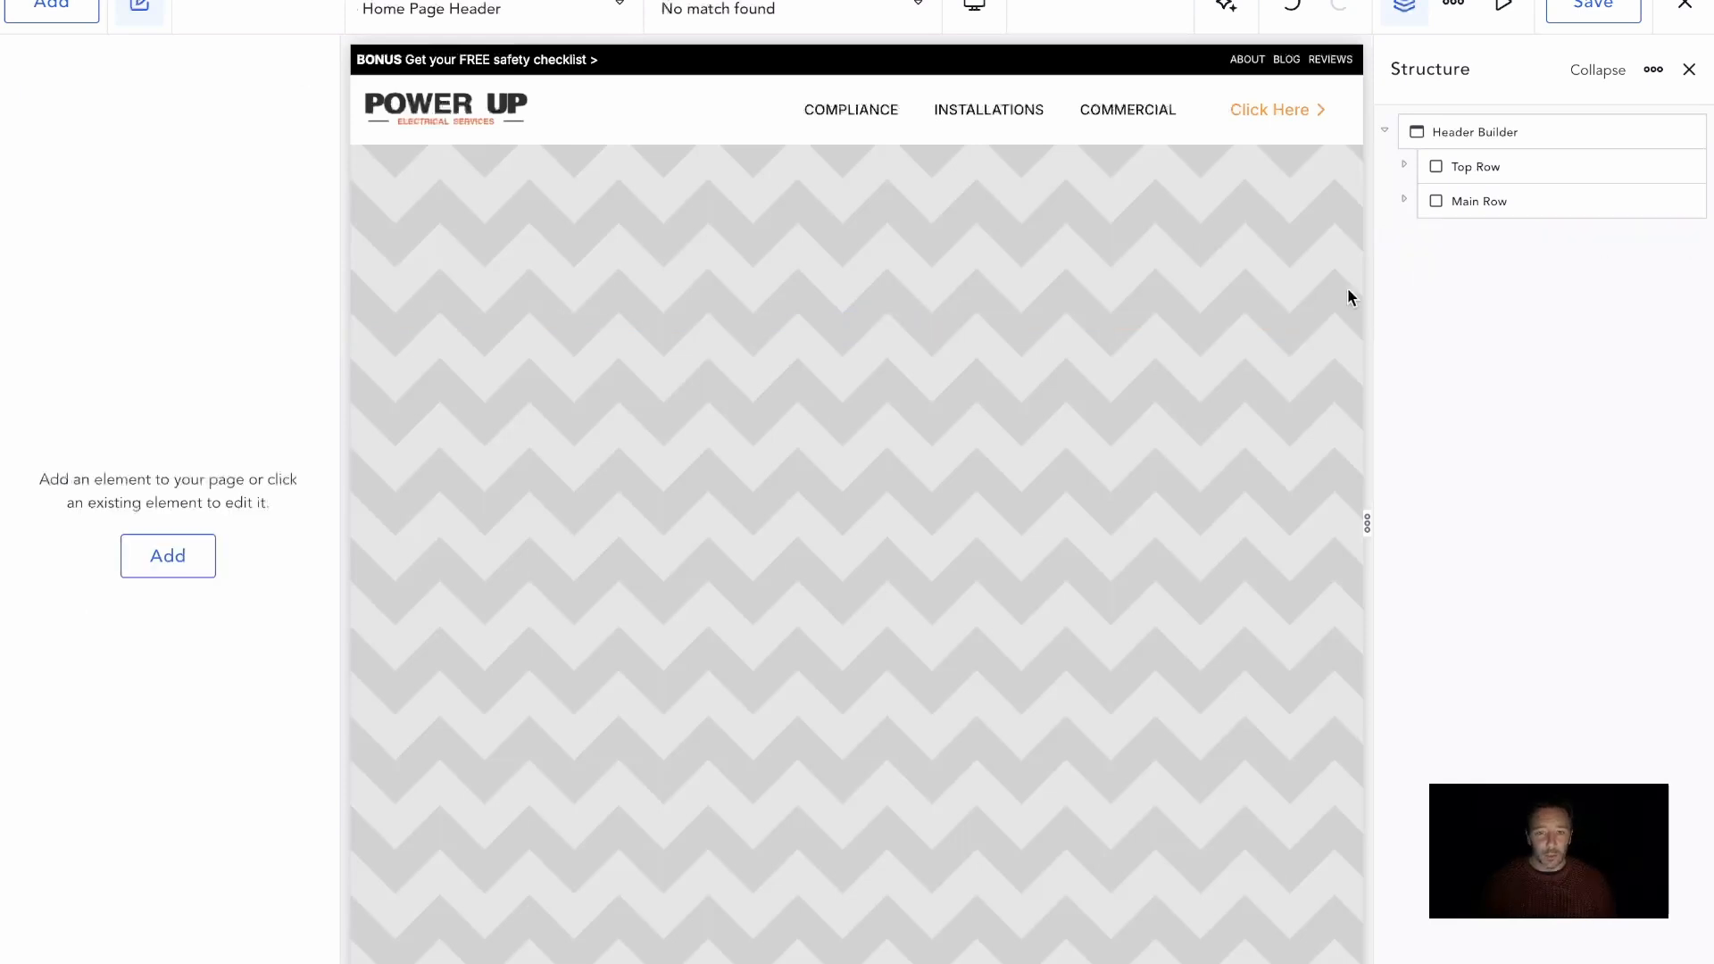
pyautogui.click(1464, 131)
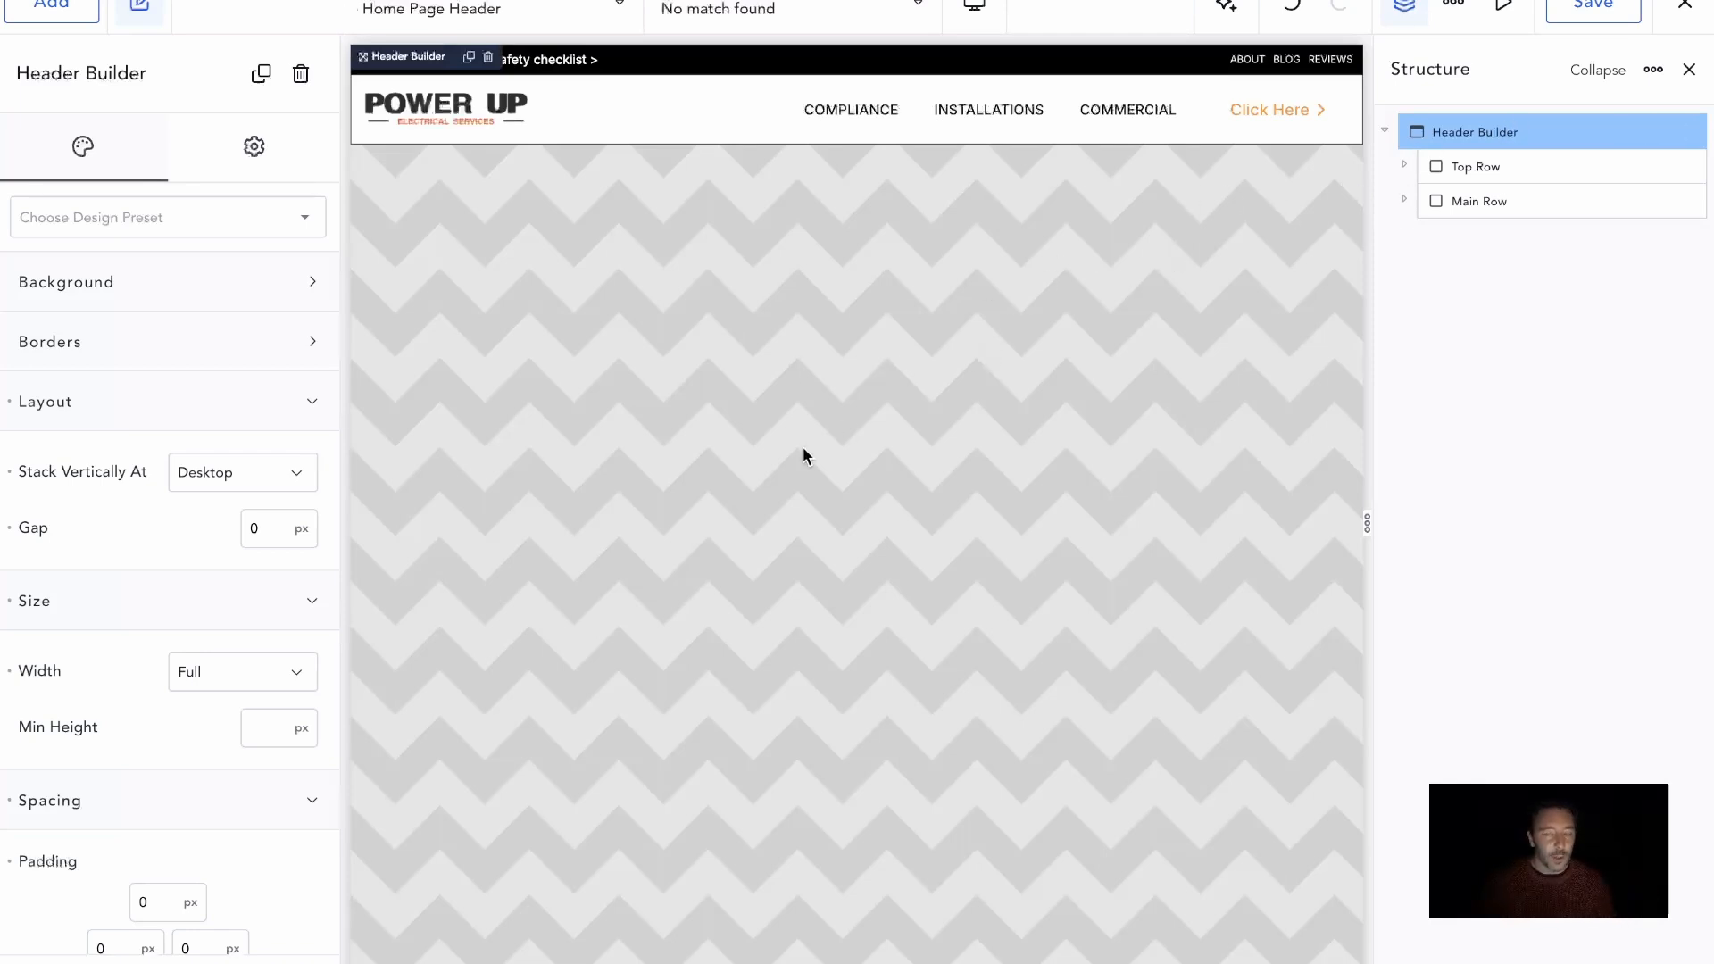
pyautogui.scroll(-5, 253, 260)
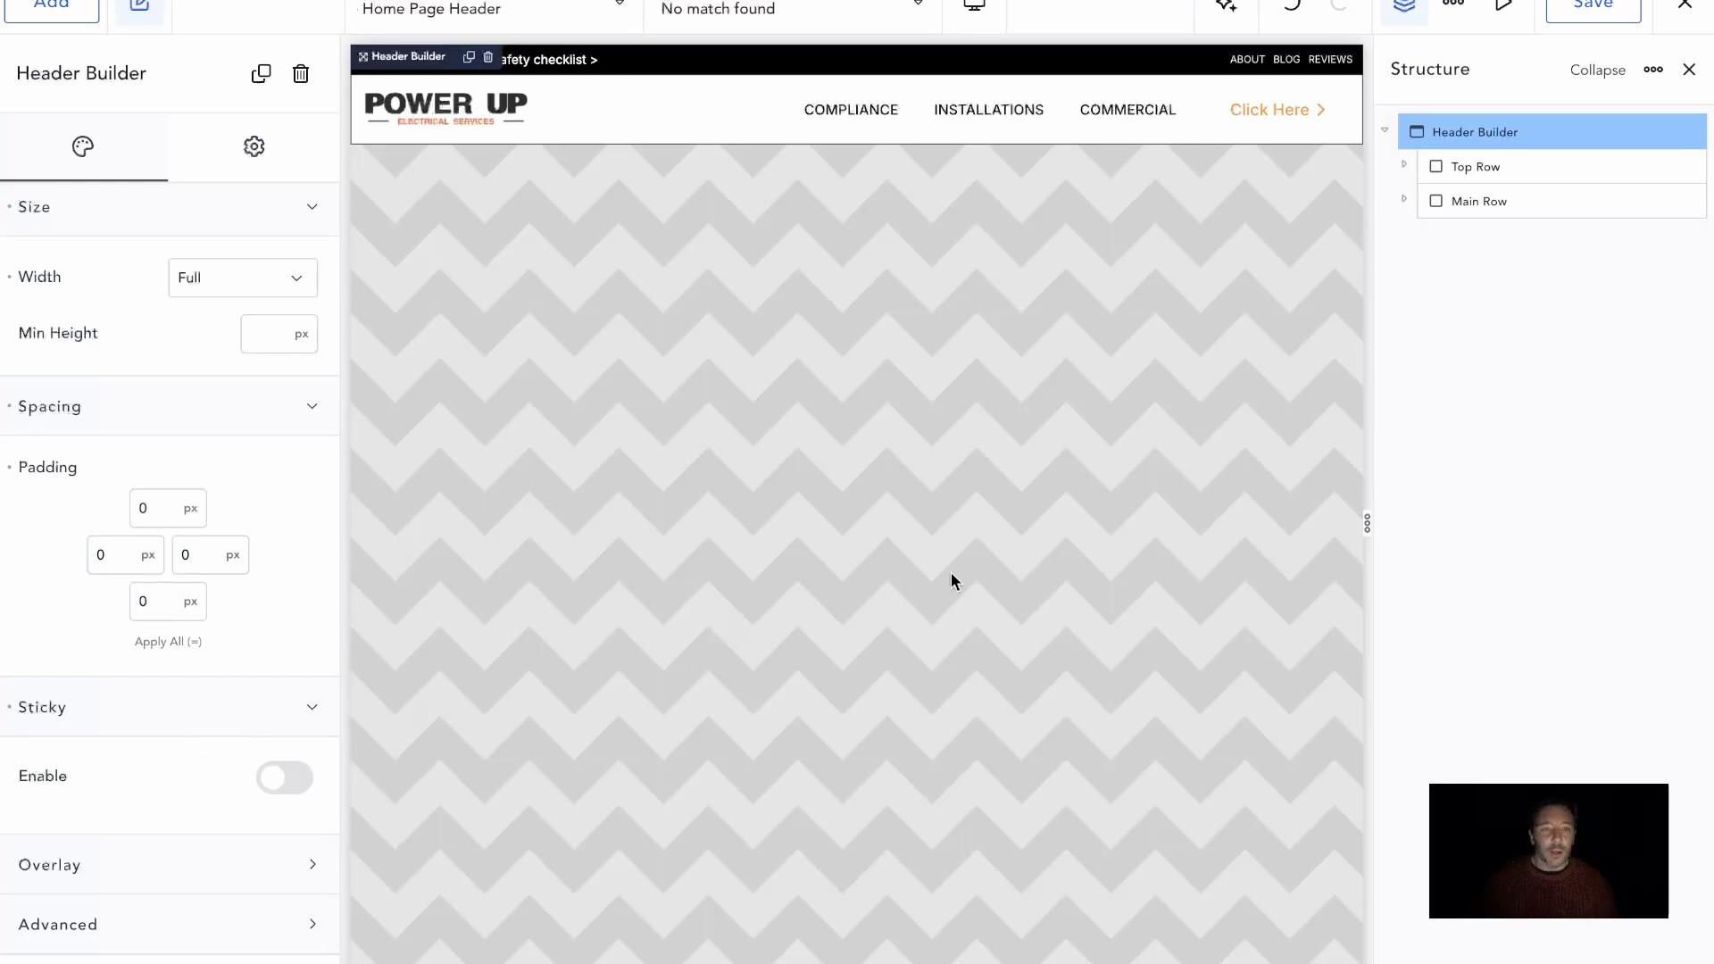
# Set the Main Row's Sticky animation position to Top and save the header
pyautogui.click(1458, 200)
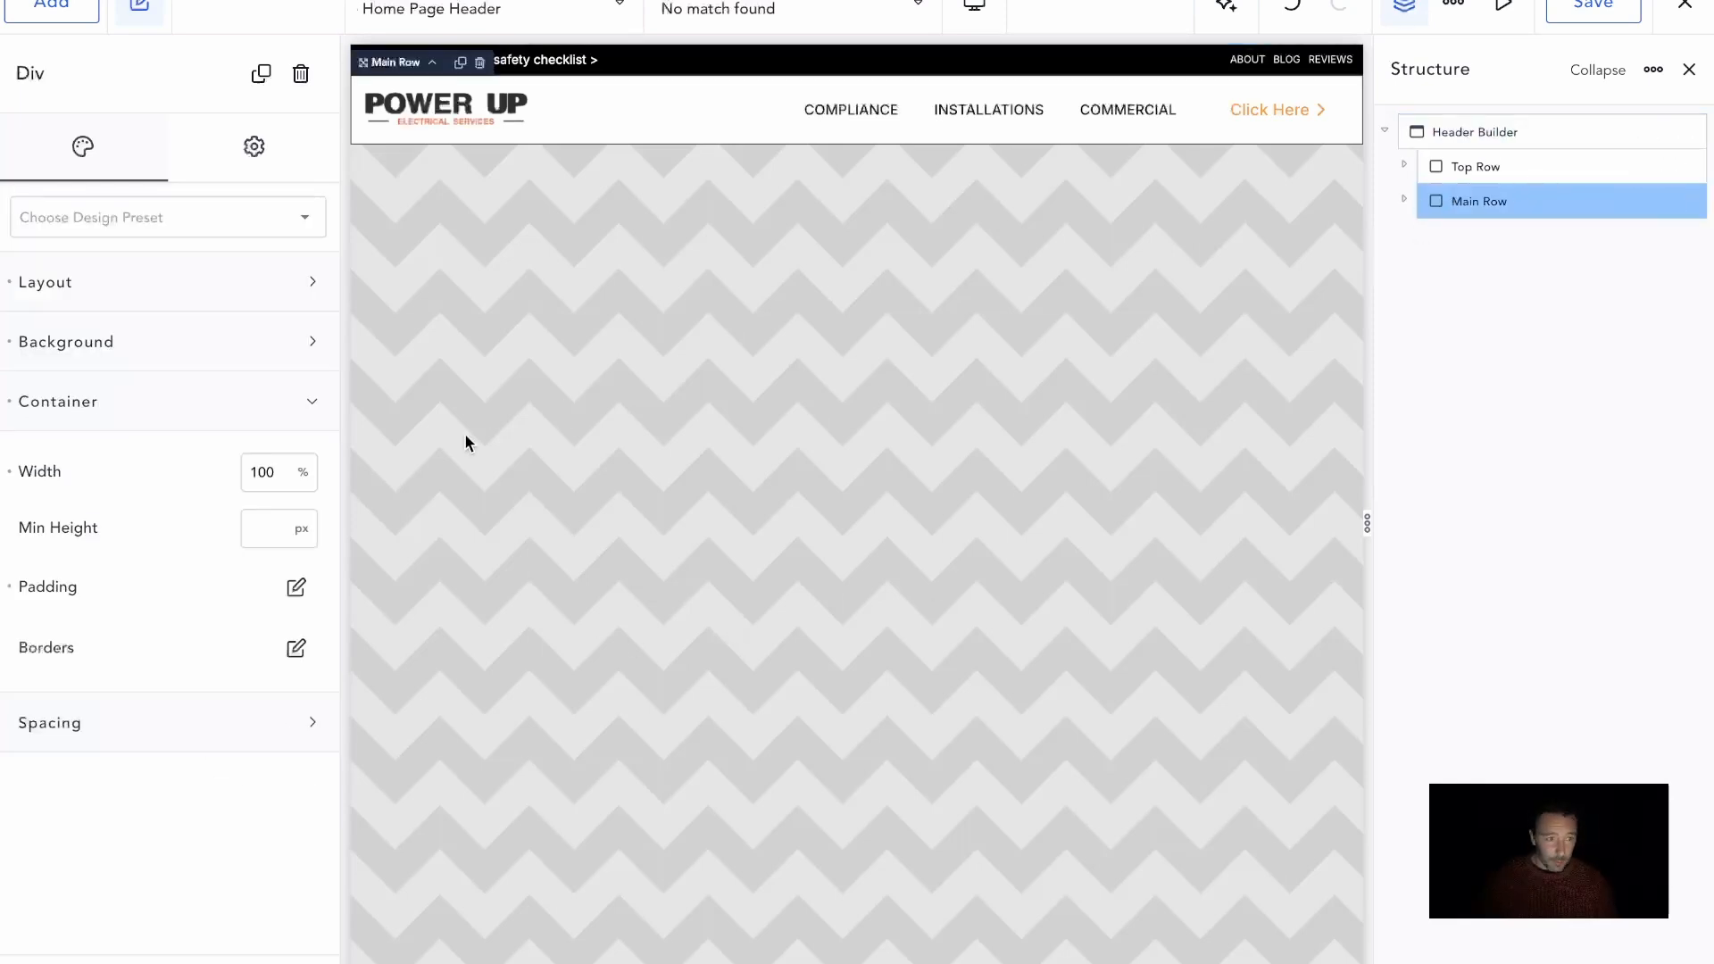
pyautogui.click(254, 148)
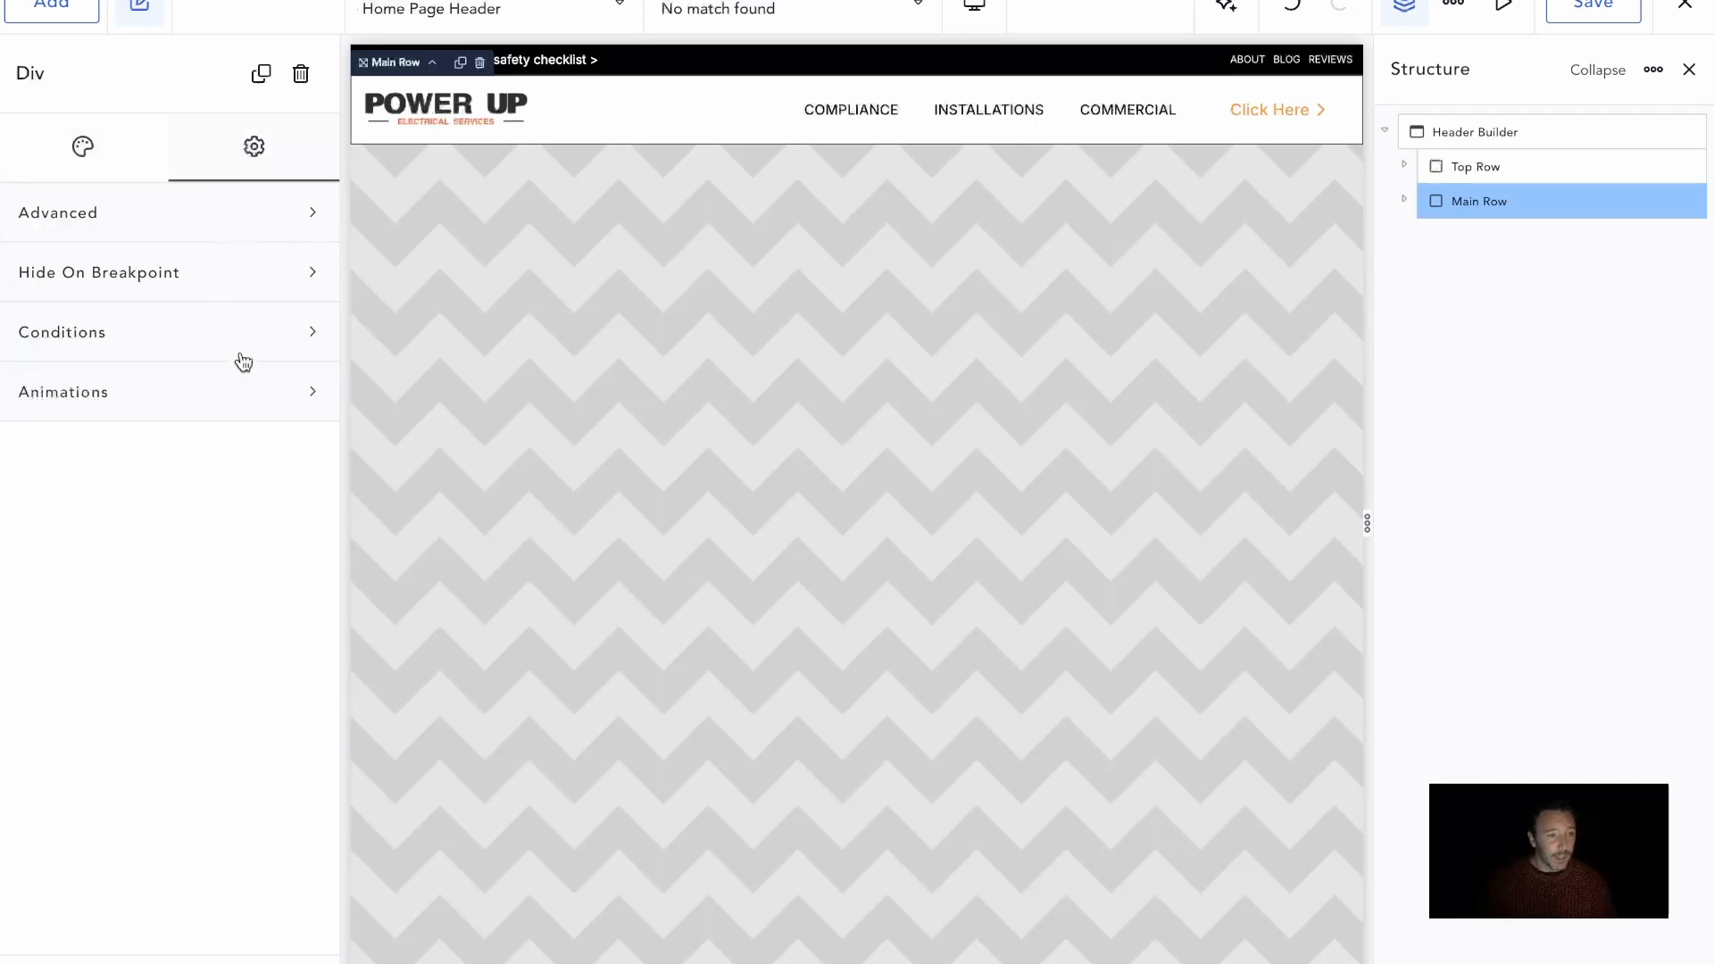
pyautogui.click(244, 393)
pyautogui.click(295, 586)
pyautogui.click(259, 697)
pyautogui.click(243, 724)
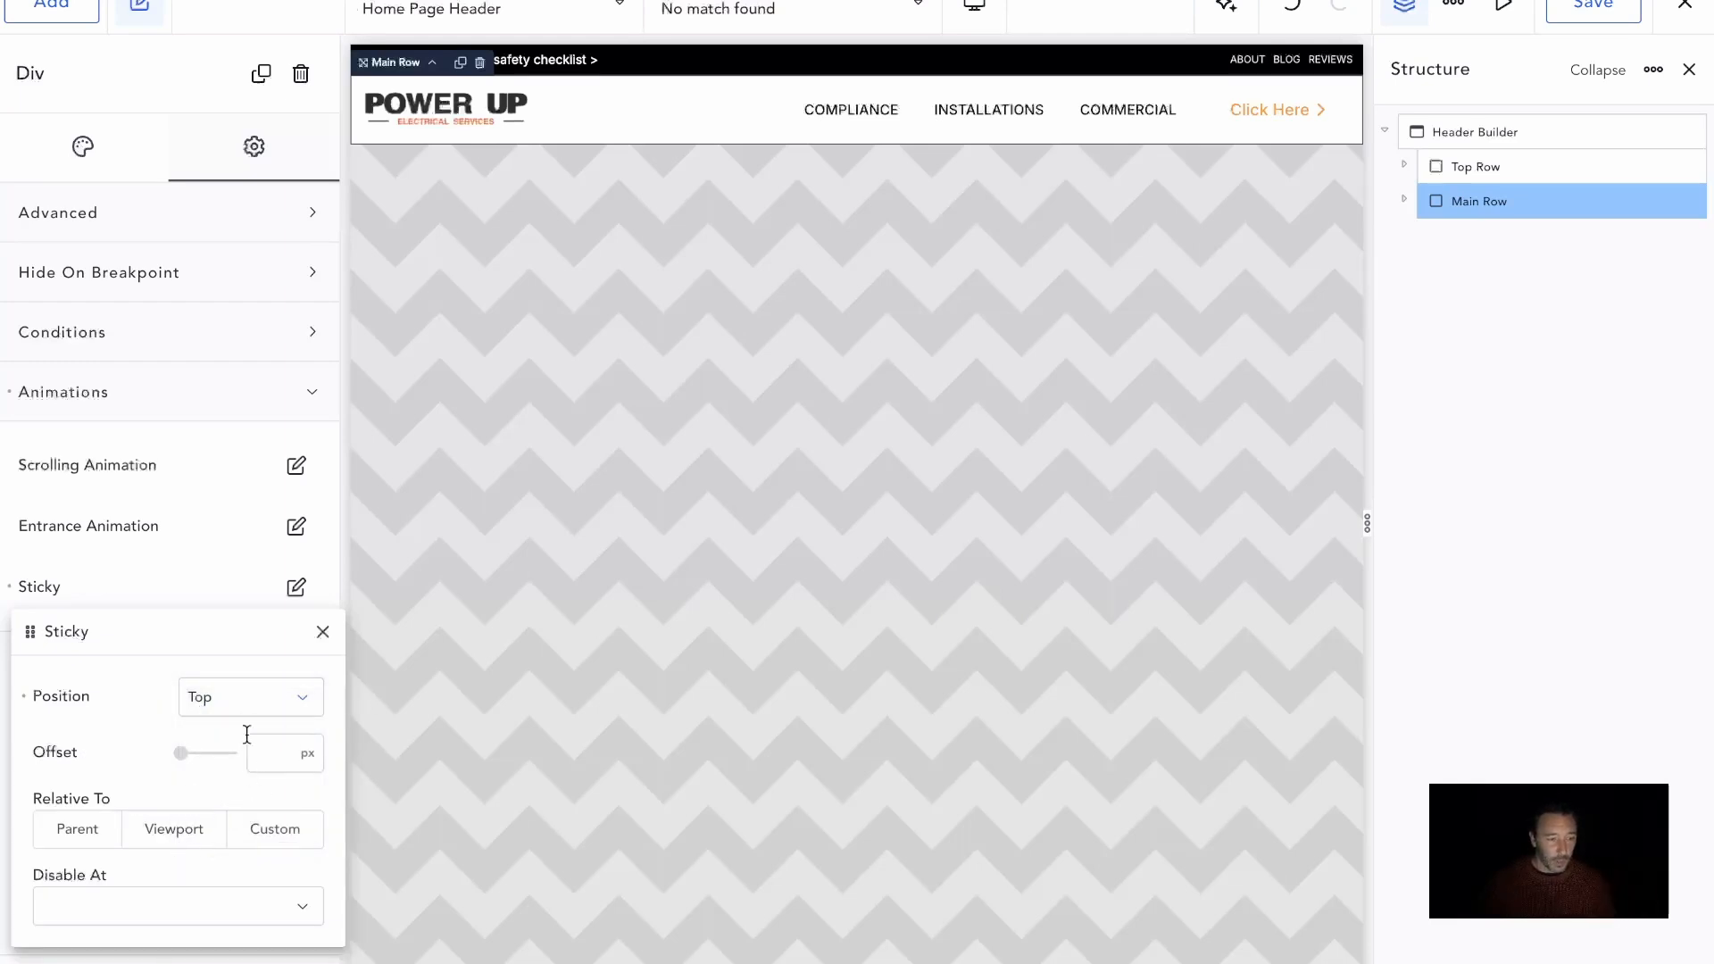
pyautogui.click(1569, 13)
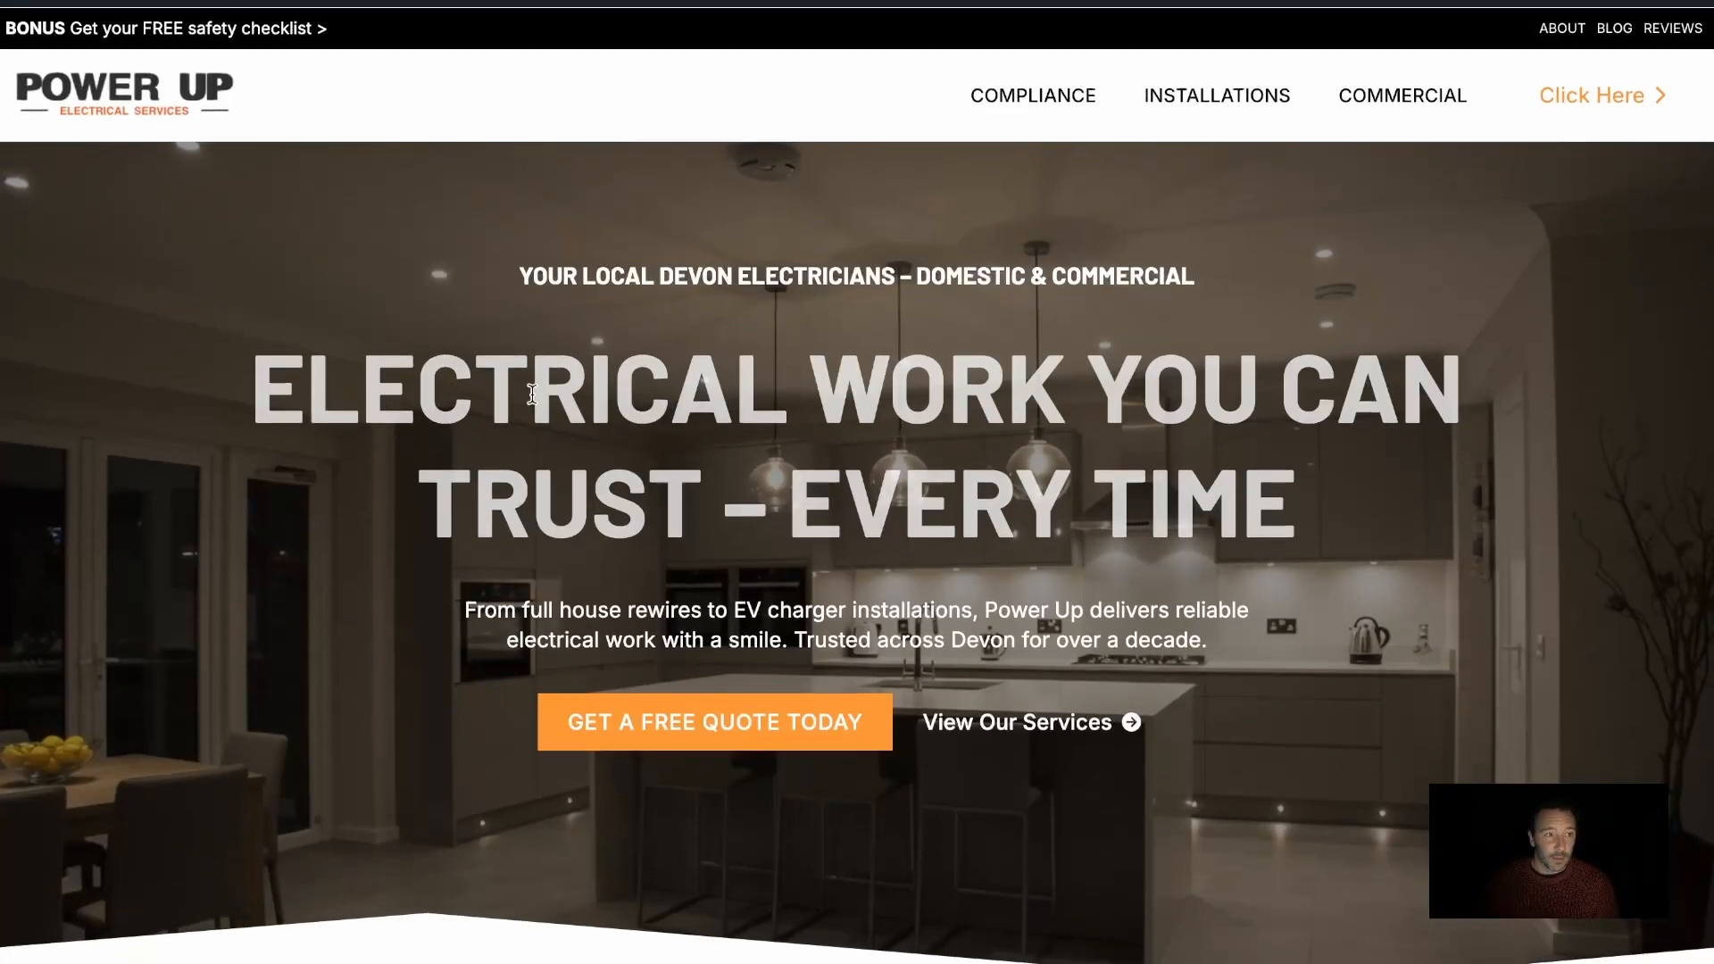
# Scroll through the live front page to check the sticky Main Row, and return to the Breakdance builder
pyautogui.scroll(-6, 917, 426)
pyautogui.scroll(6, 917, 427)
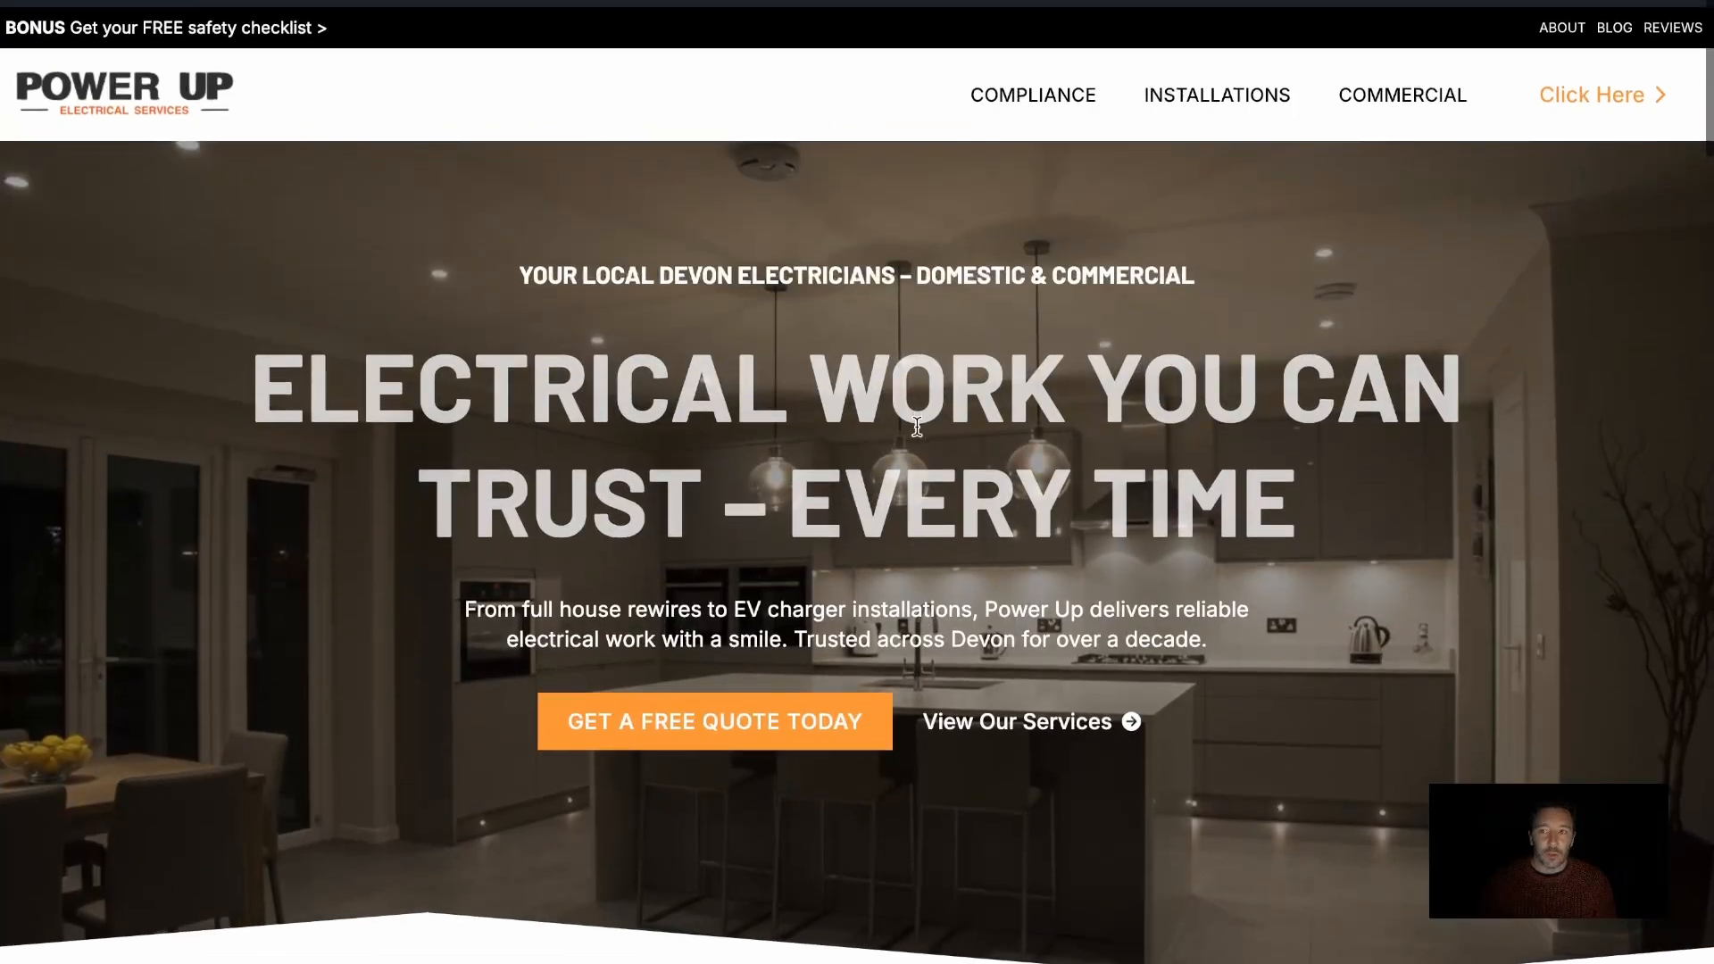
pyautogui.scroll(-5, 917, 427)
pyautogui.scroll(4, 921, 434)
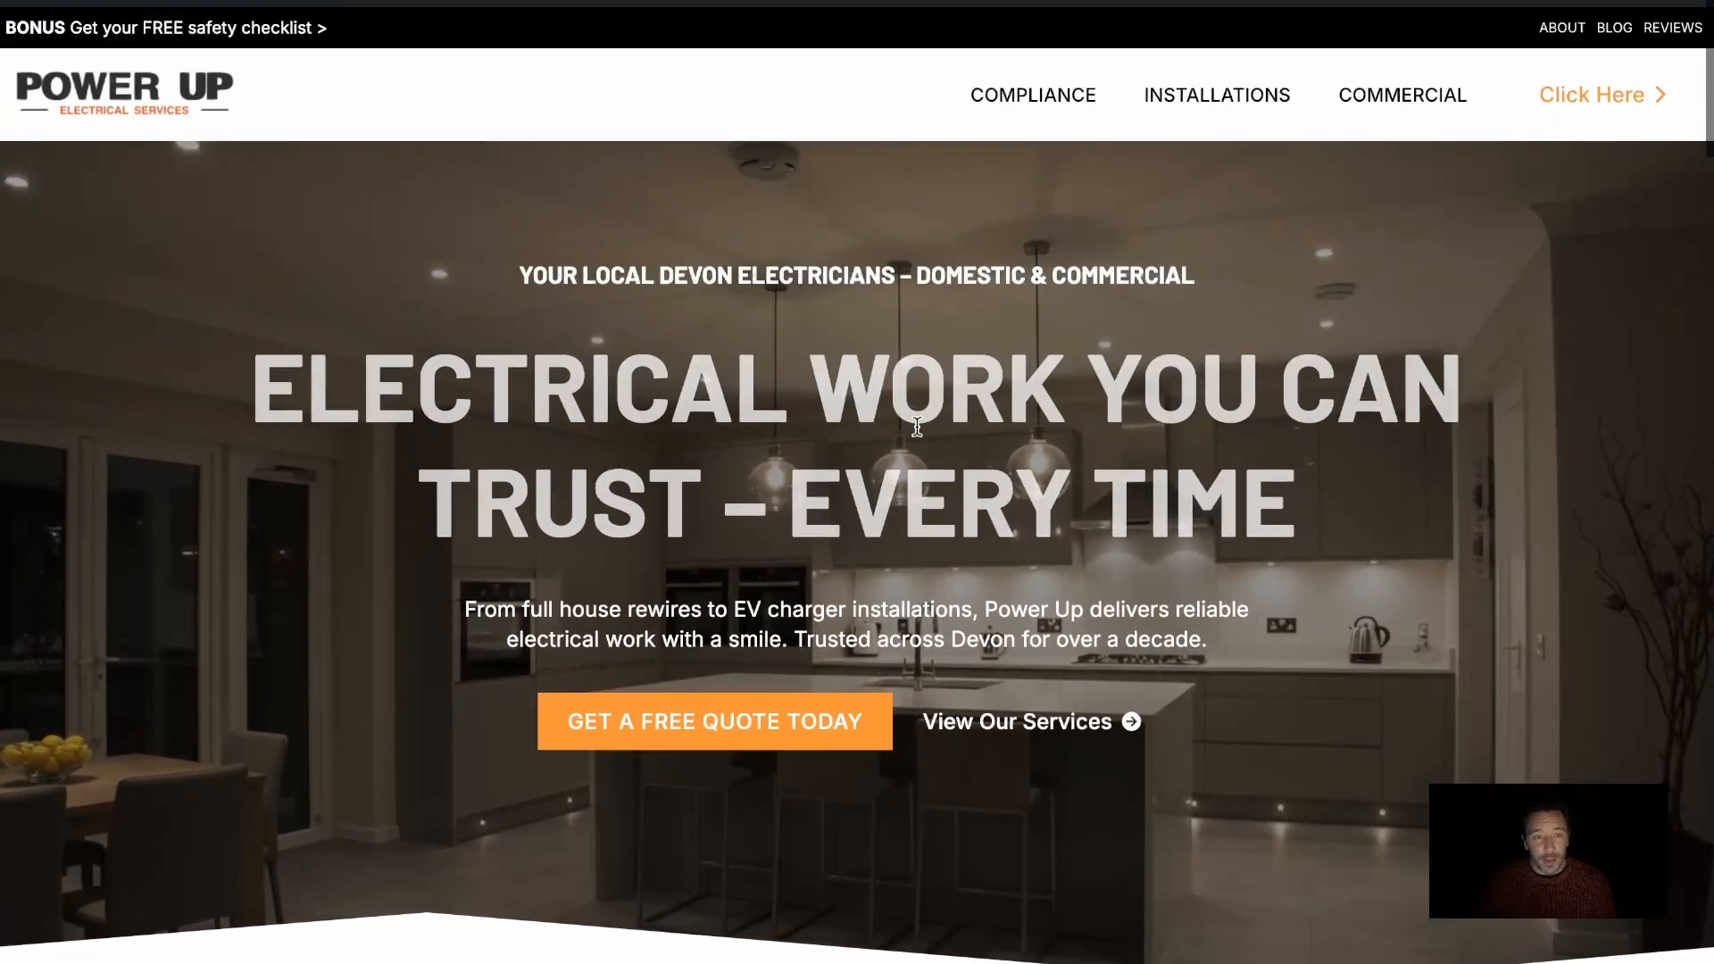
pyautogui.scroll(-3, 917, 427)
pyautogui.scroll(-10, 916, 426)
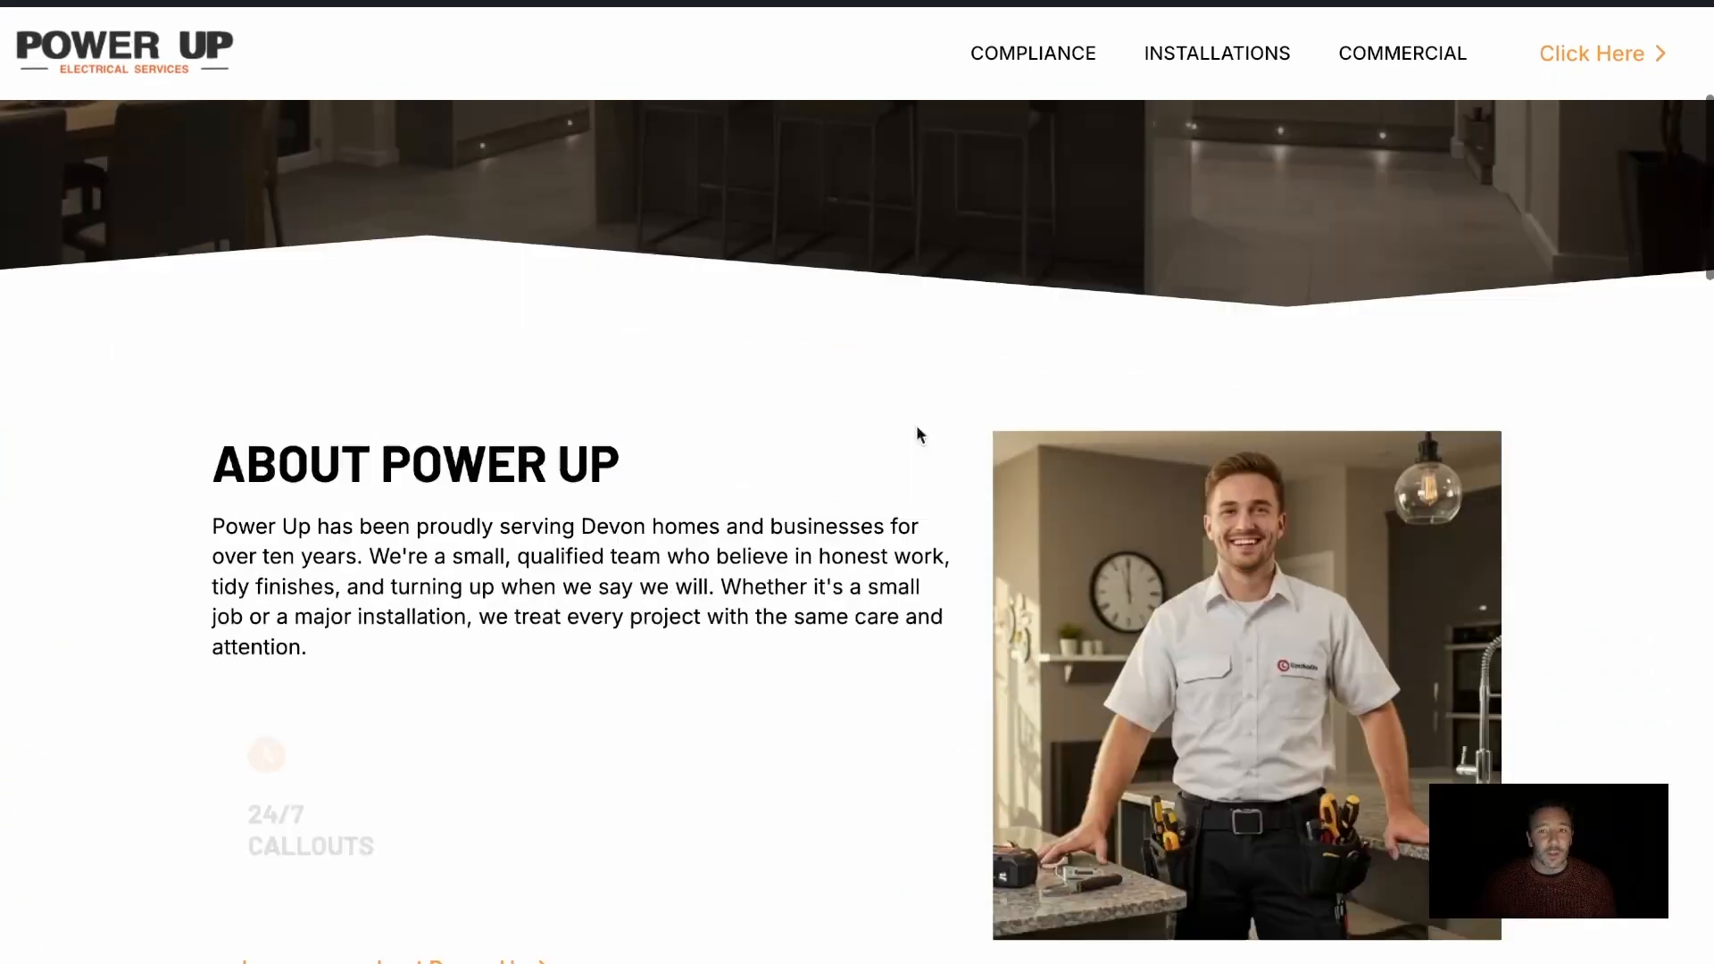
pyautogui.scroll(-2, 919, 435)
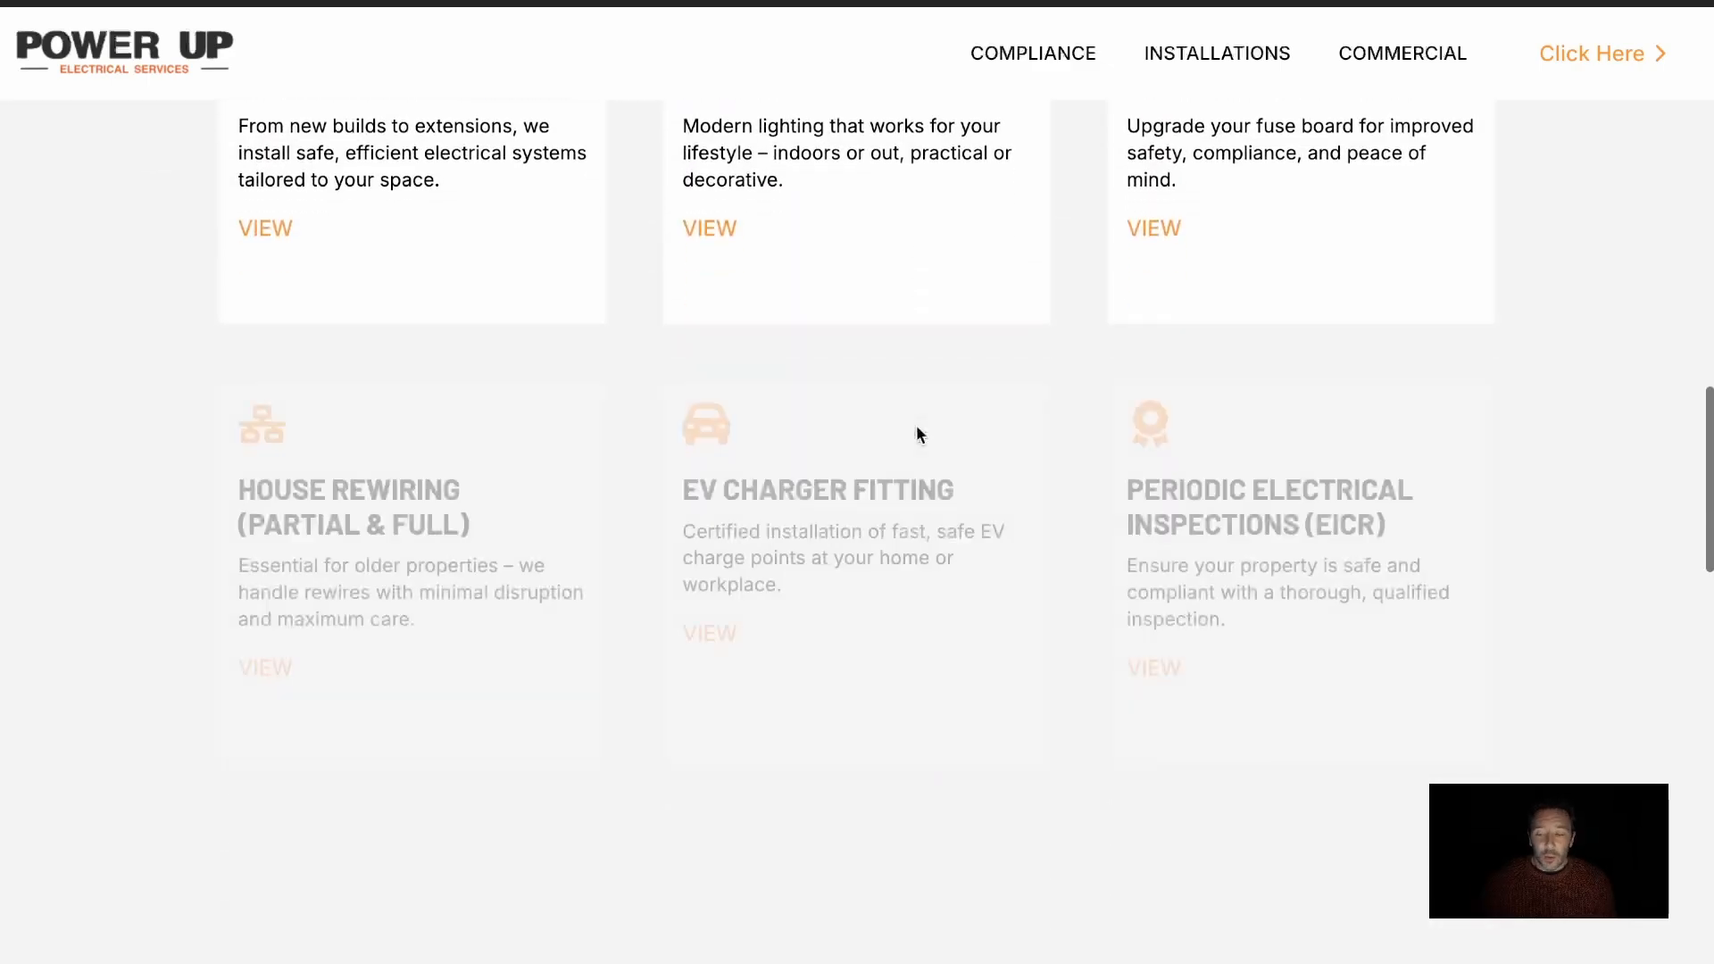
pyautogui.scroll(15, 917, 428)
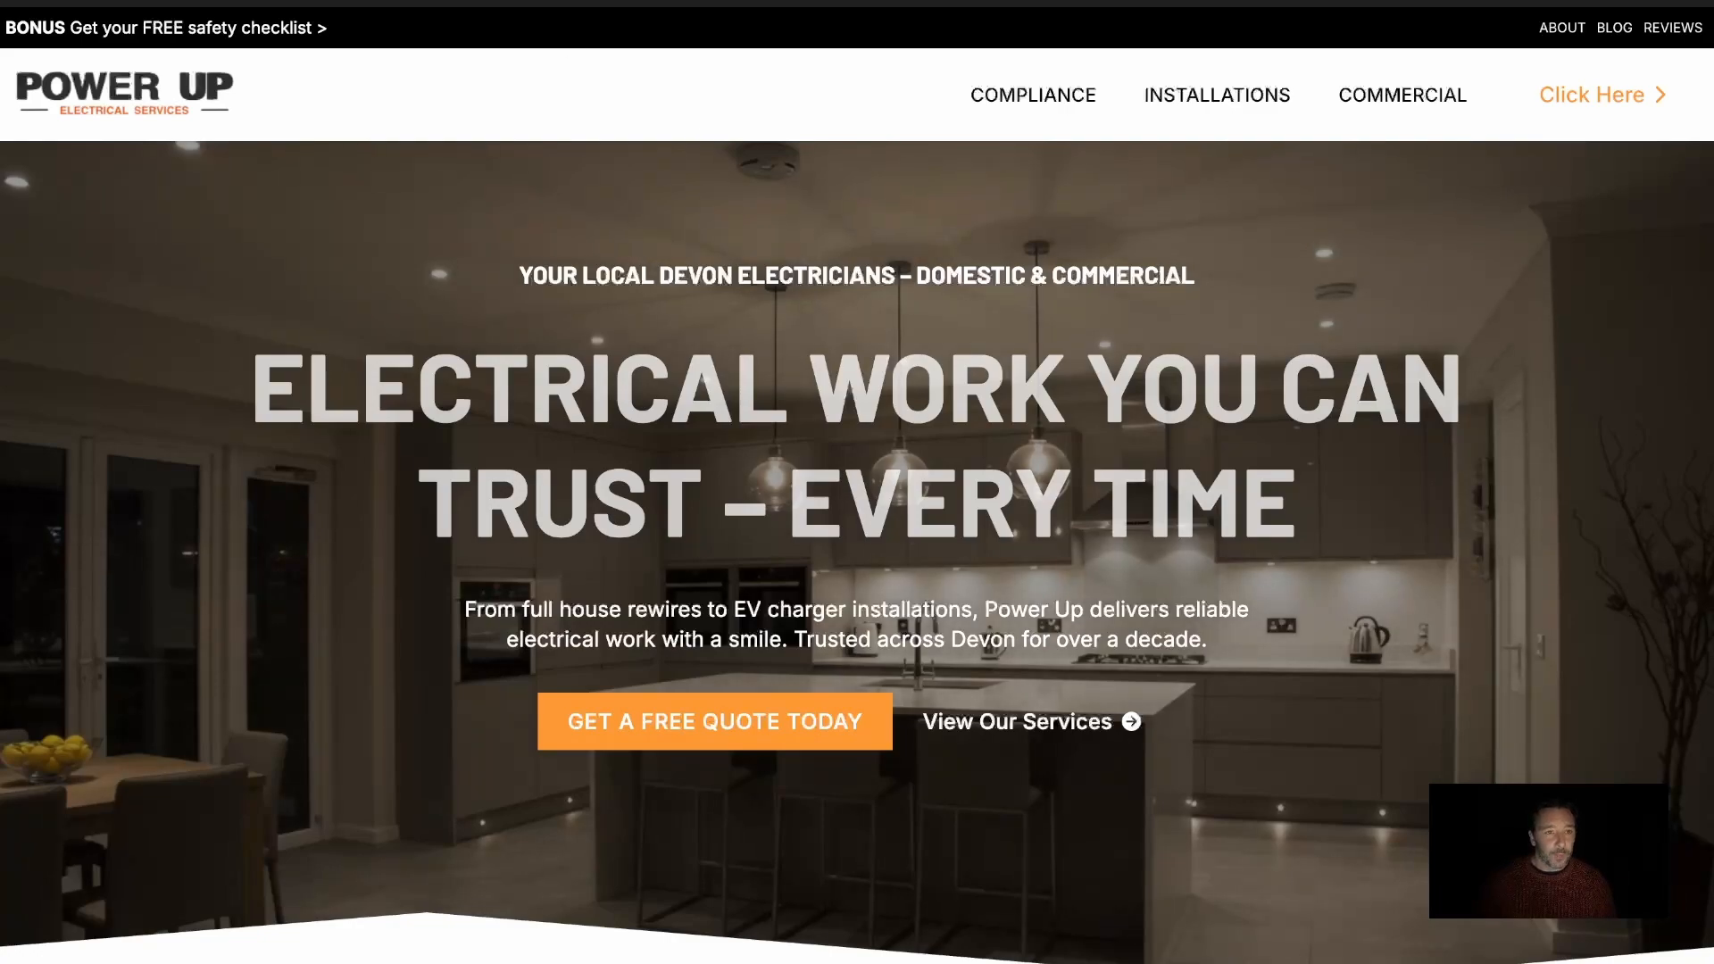
pyautogui.click(660, 2)
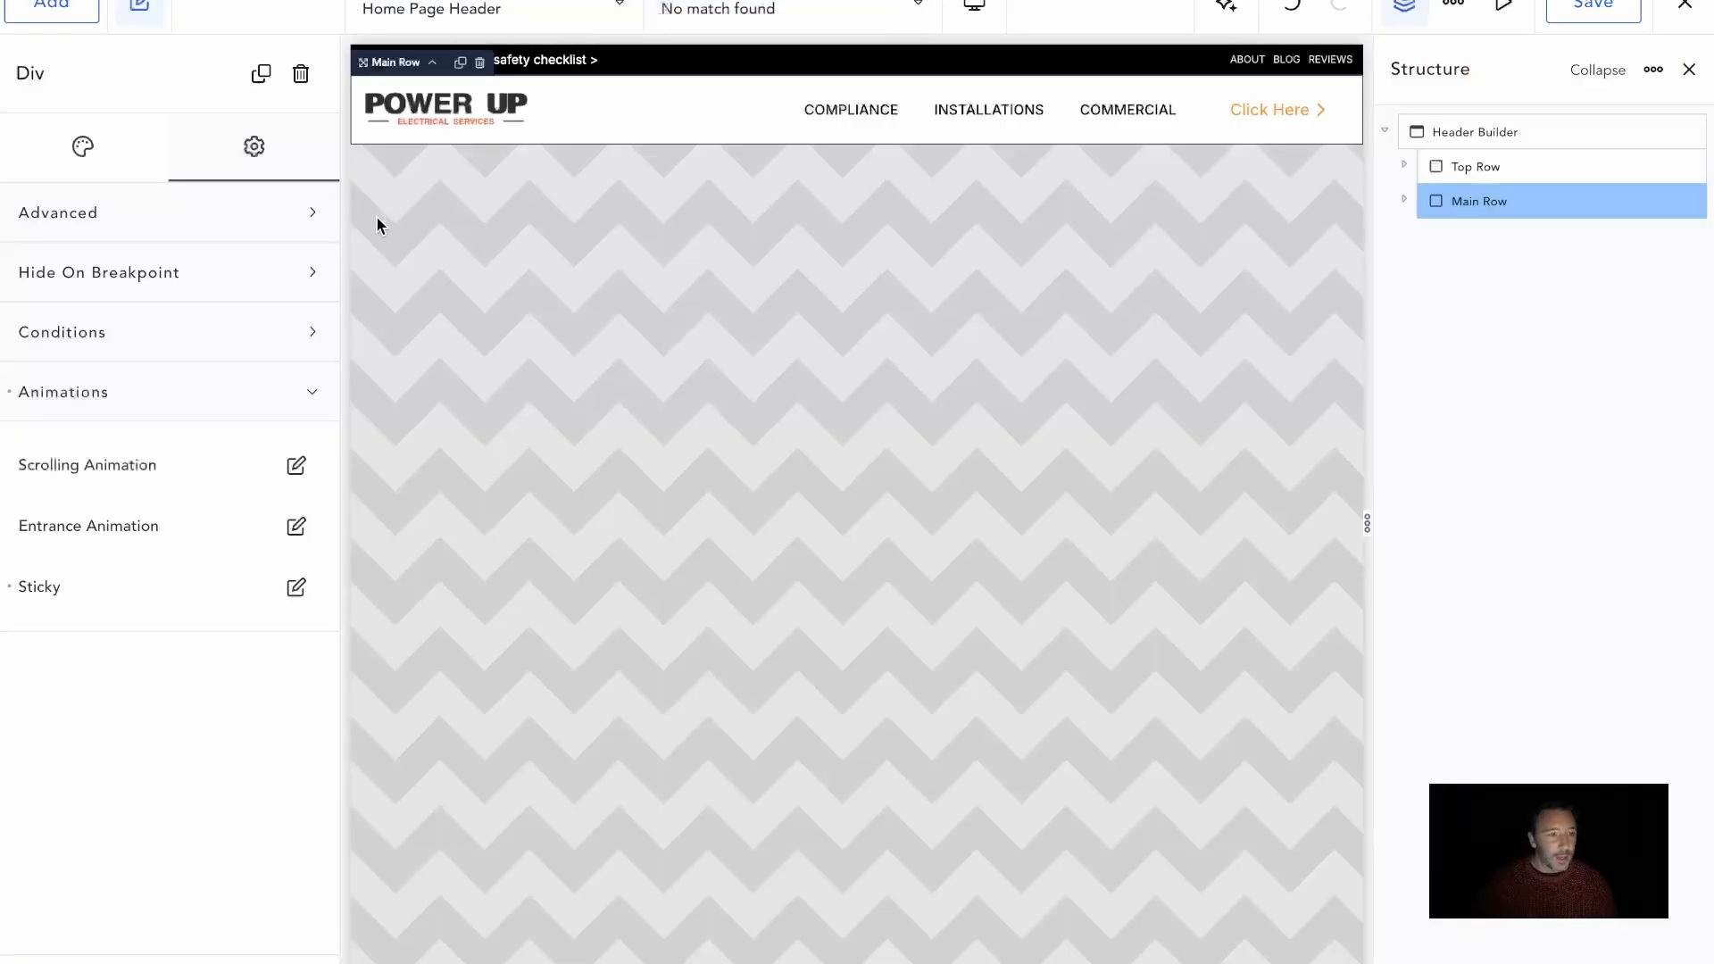
# Assign the existing class .main-row-header to the Main Row in its advanced settings
pyautogui.click(224, 222)
pyautogui.click(127, 550)
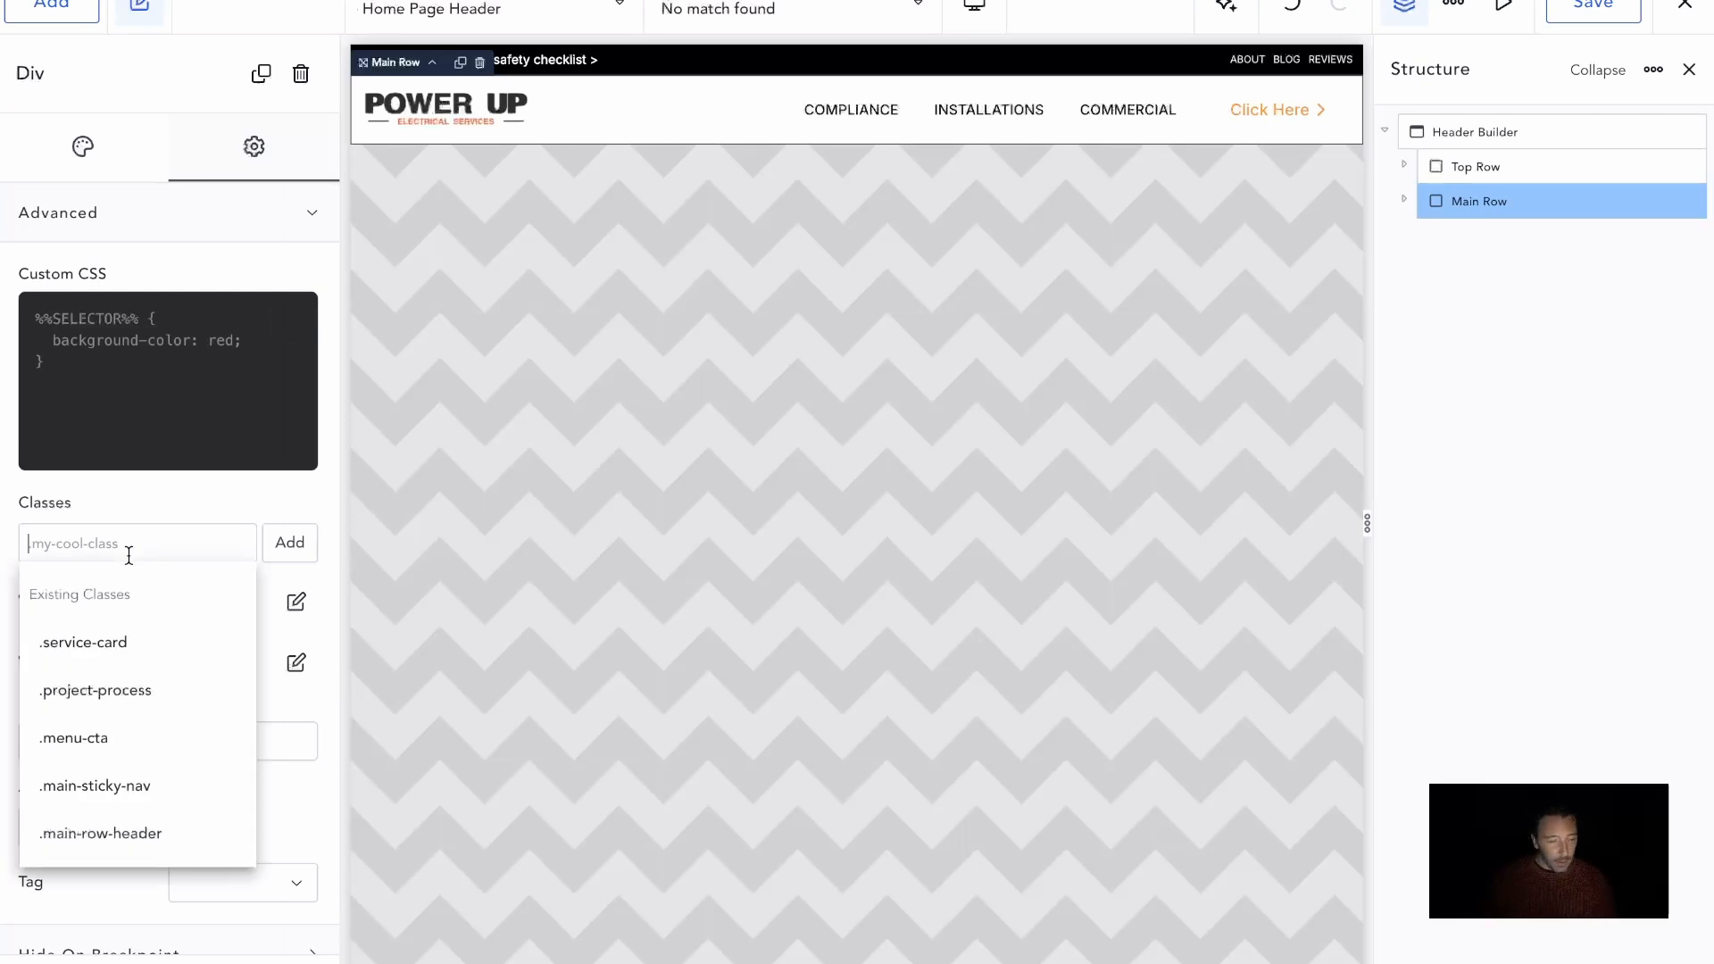
pyautogui.write('main-')
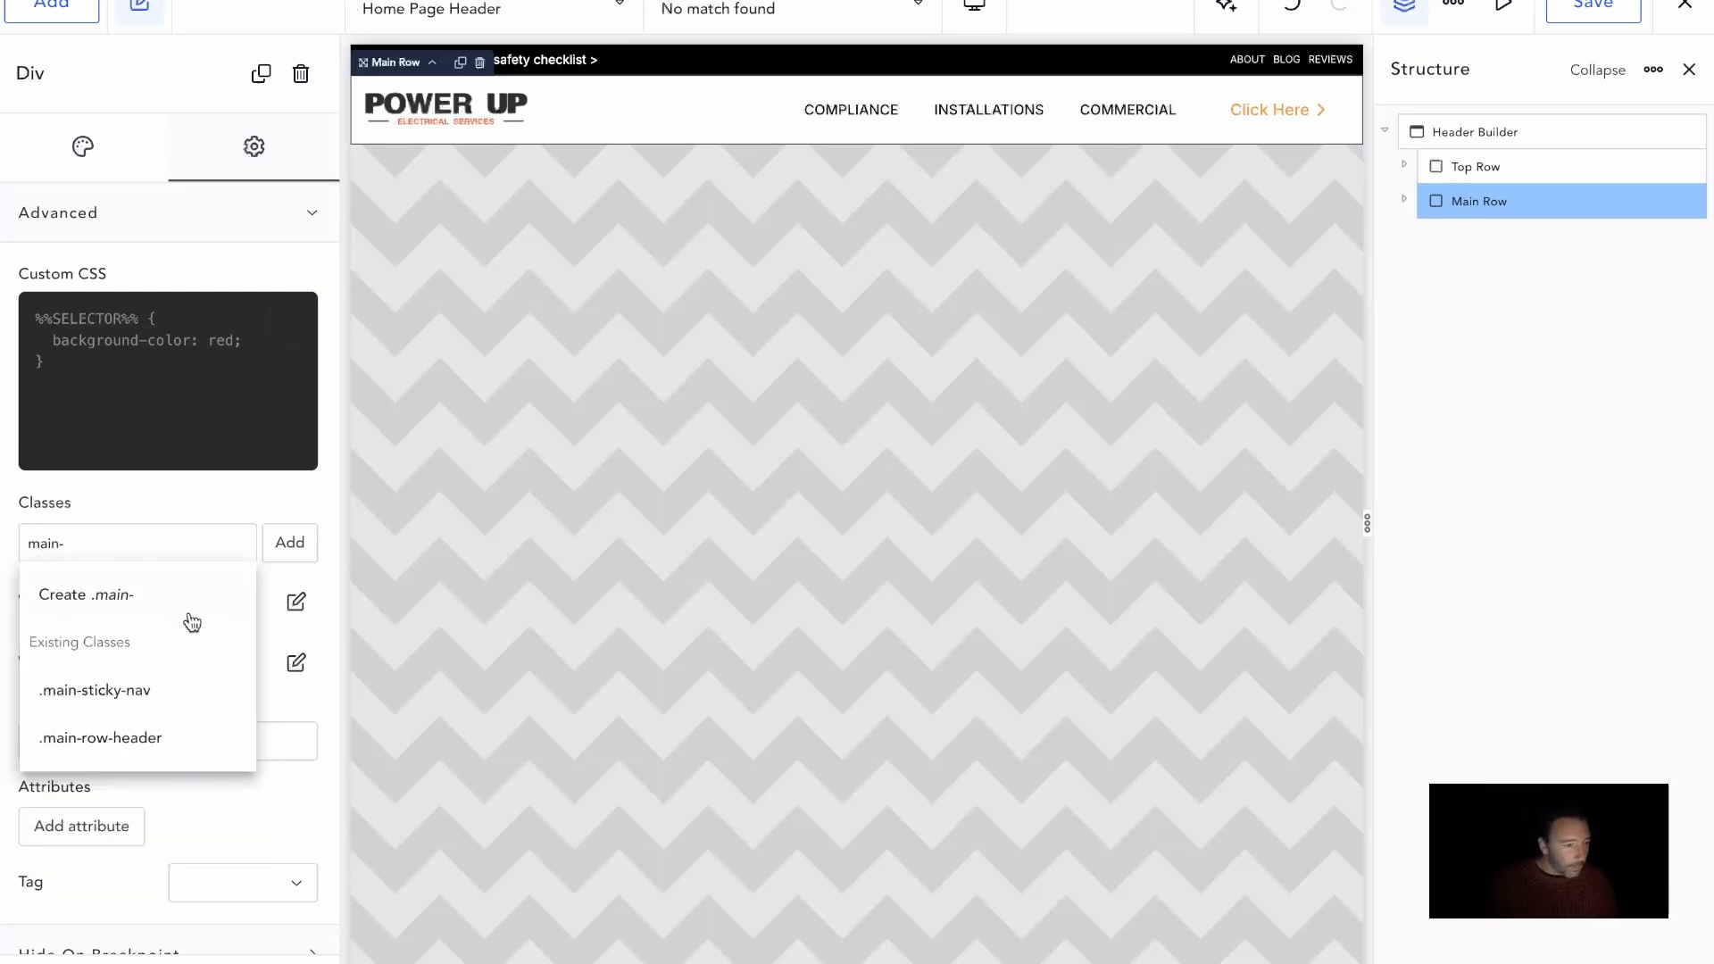
pyautogui.click(139, 734)
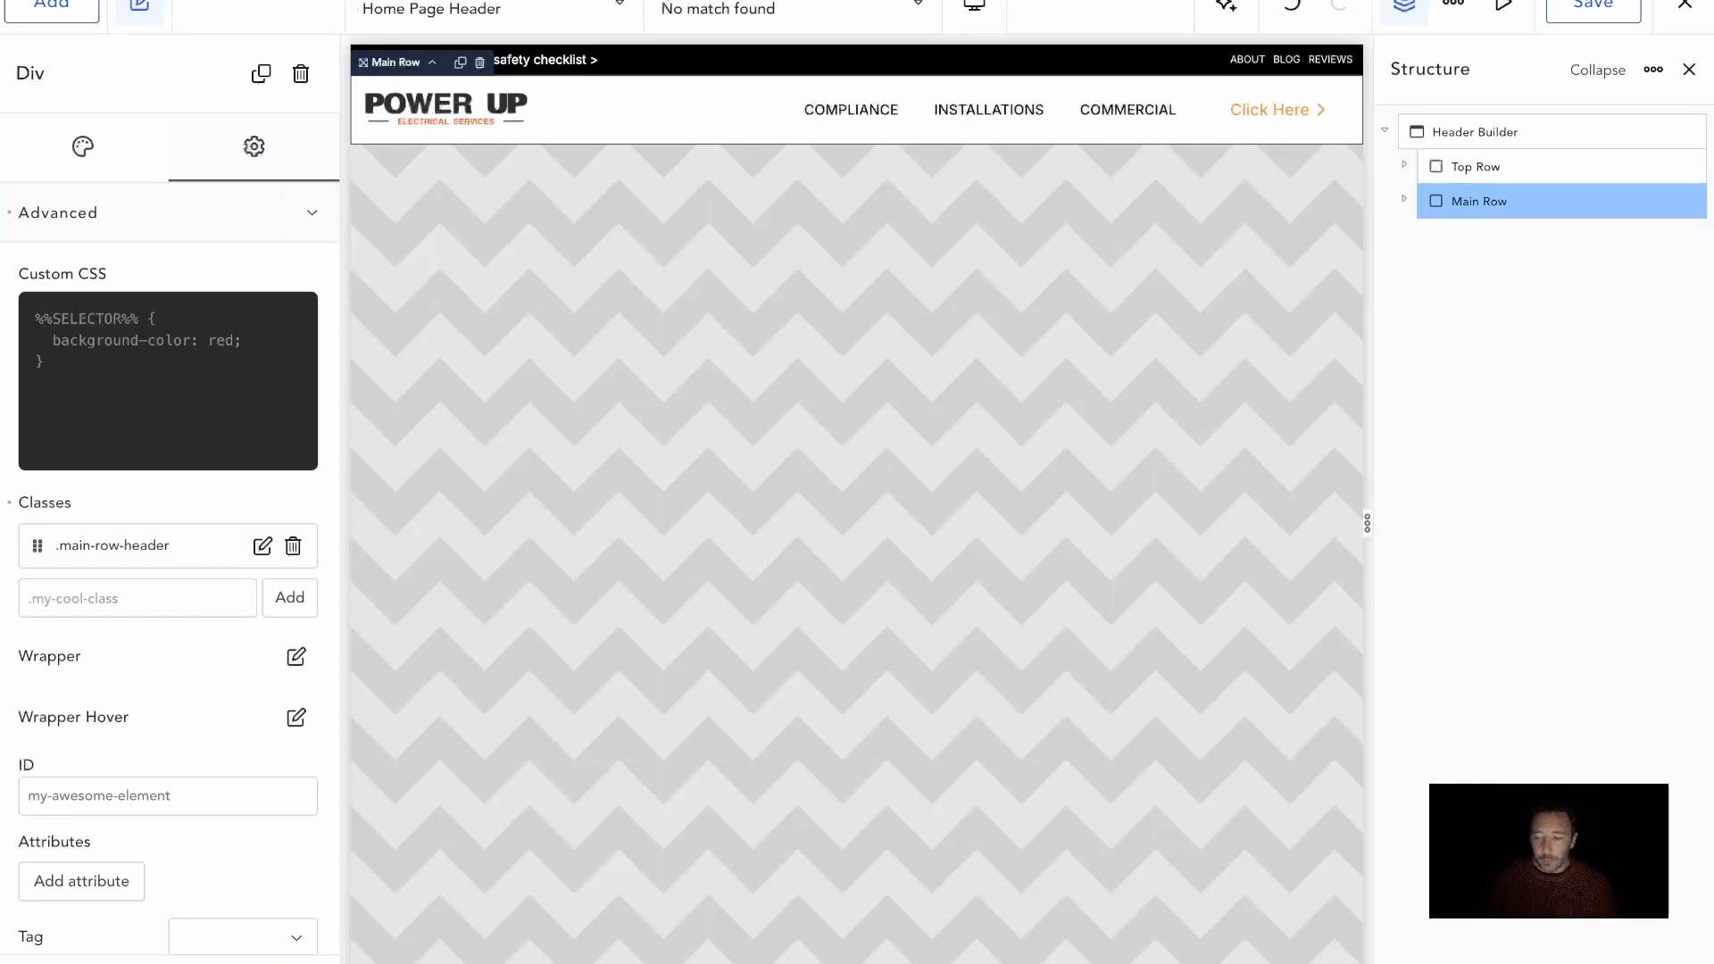
# Paste custom CSS giving .main-row-header.is-sticky a box-shadow of 0 4px 8px rgba(0, 0, 0, 0.1), check it in the canvas and save the header
pyautogui.click(88, 404)
pyautogui.write('.main-row-header.is-sticky {  box-shadow: 0 4px 8px rgba(0, 0, 0, 0.1); }')
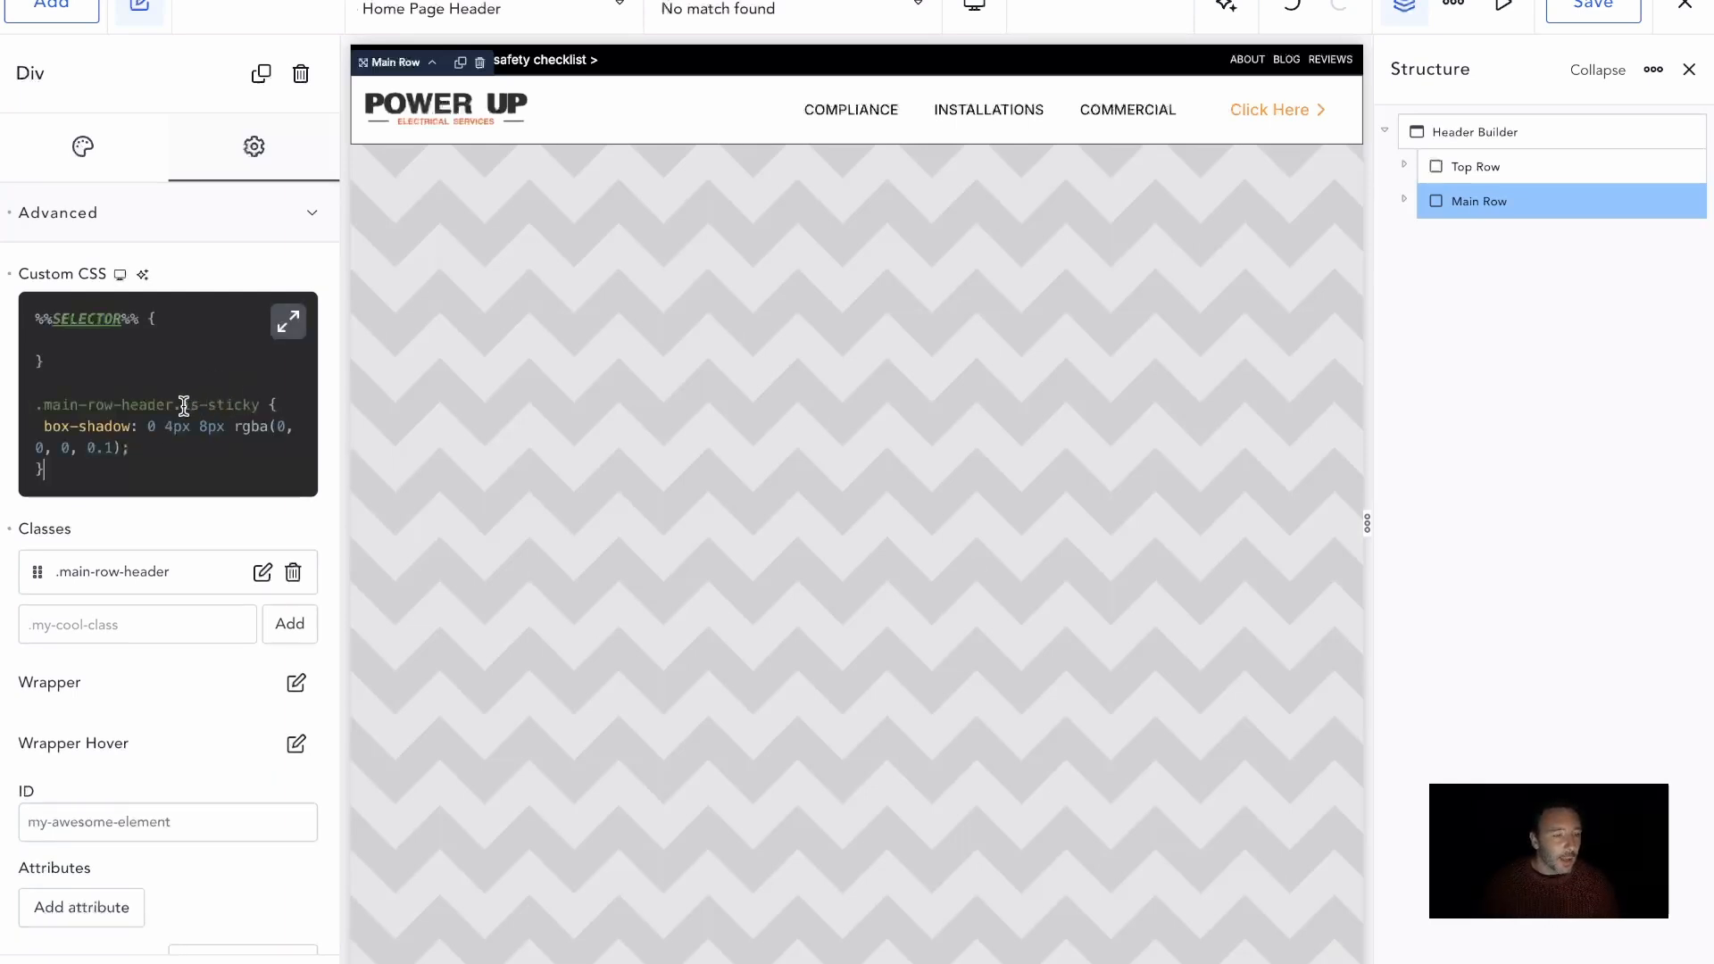
pyautogui.moveTo(177, 404); pyautogui.dragTo(27, 411)
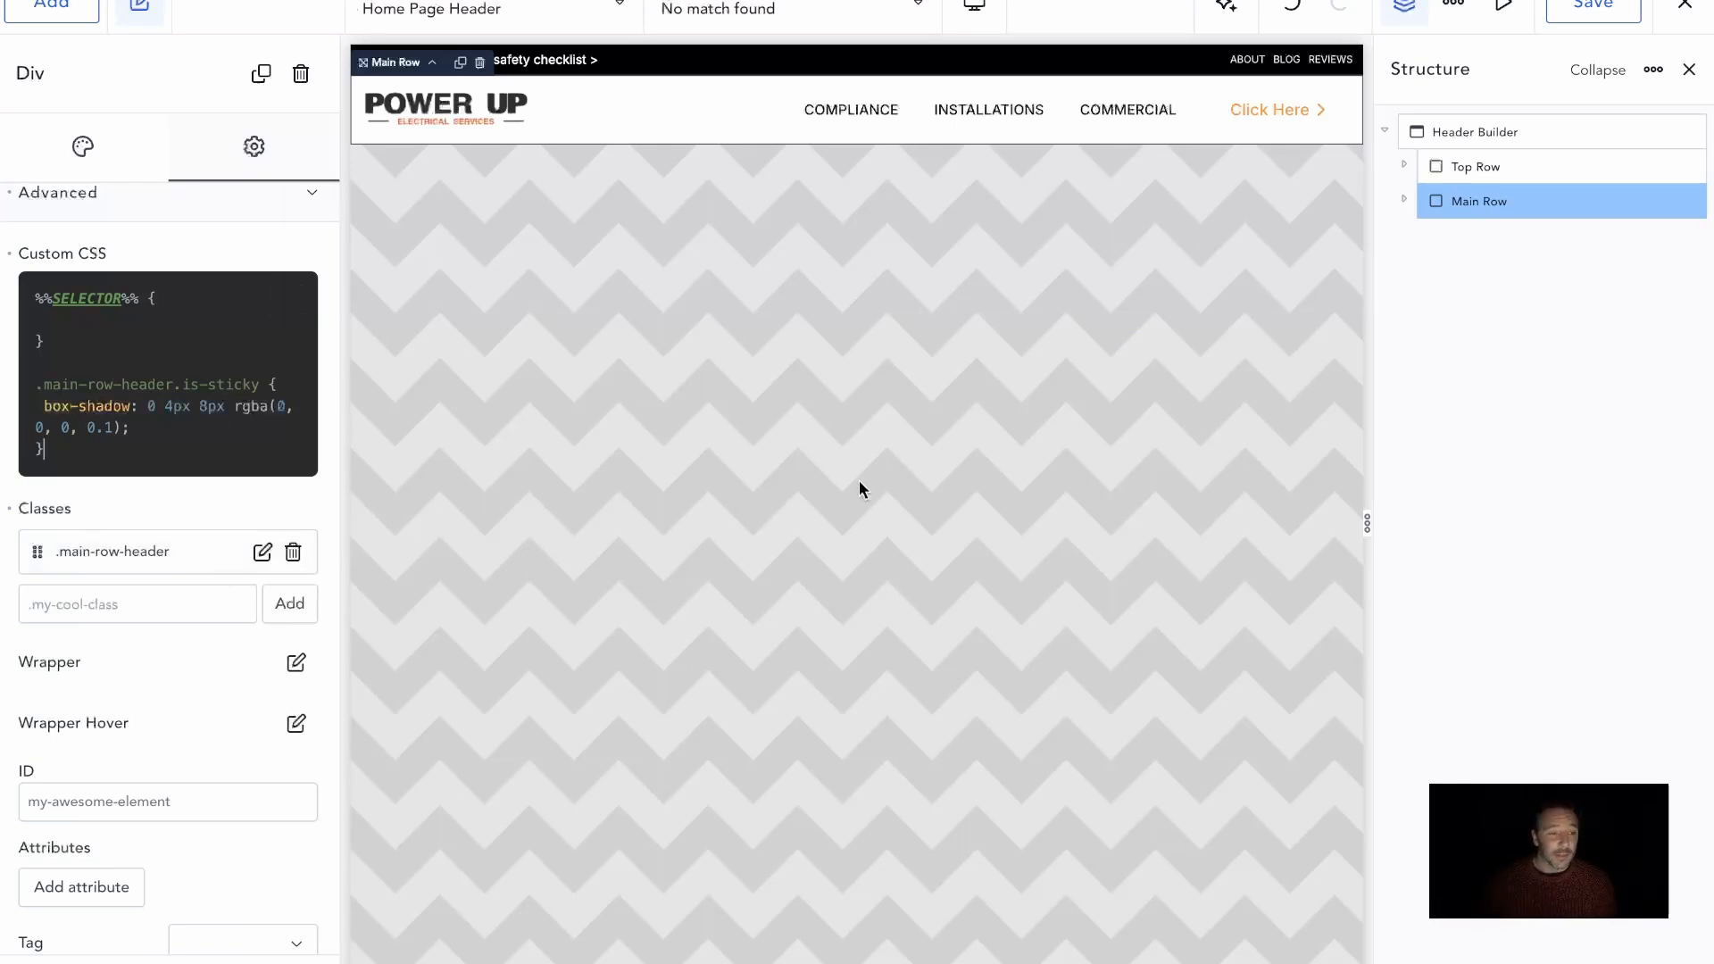
pyautogui.scroll(-5, 838, 423)
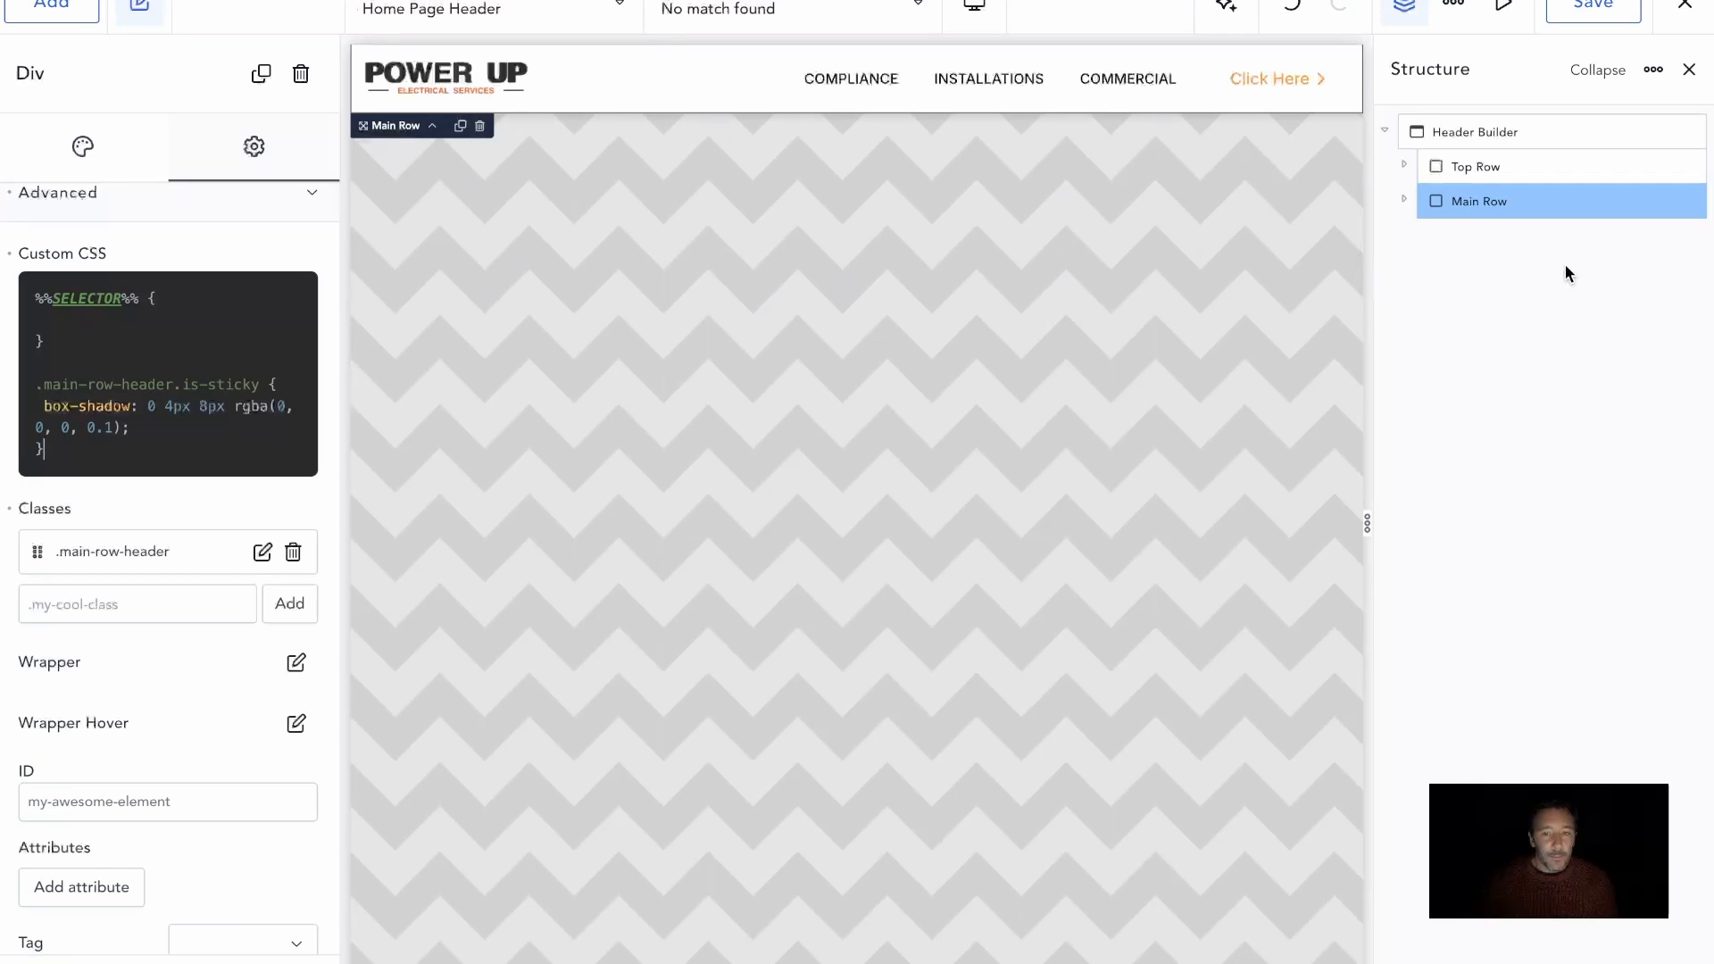
pyautogui.click(1602, 7)
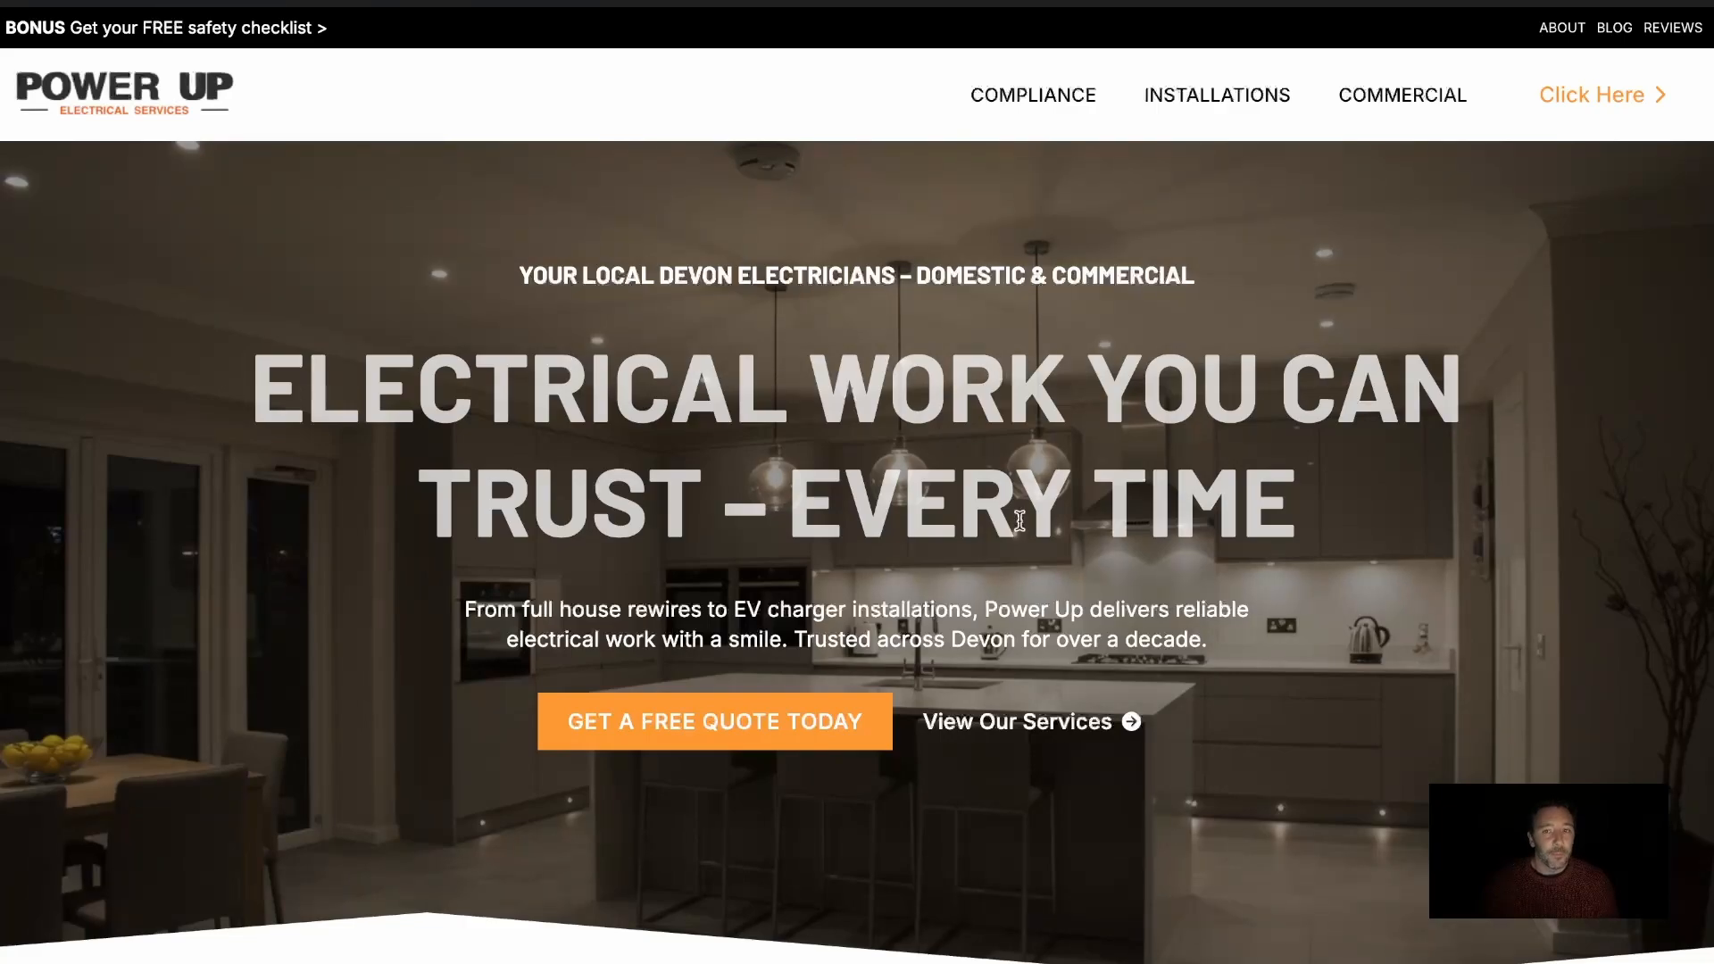
# Scroll the live front page down and up to check the shadow under the sticky Main Row
pyautogui.scroll(-15, 1019, 520)
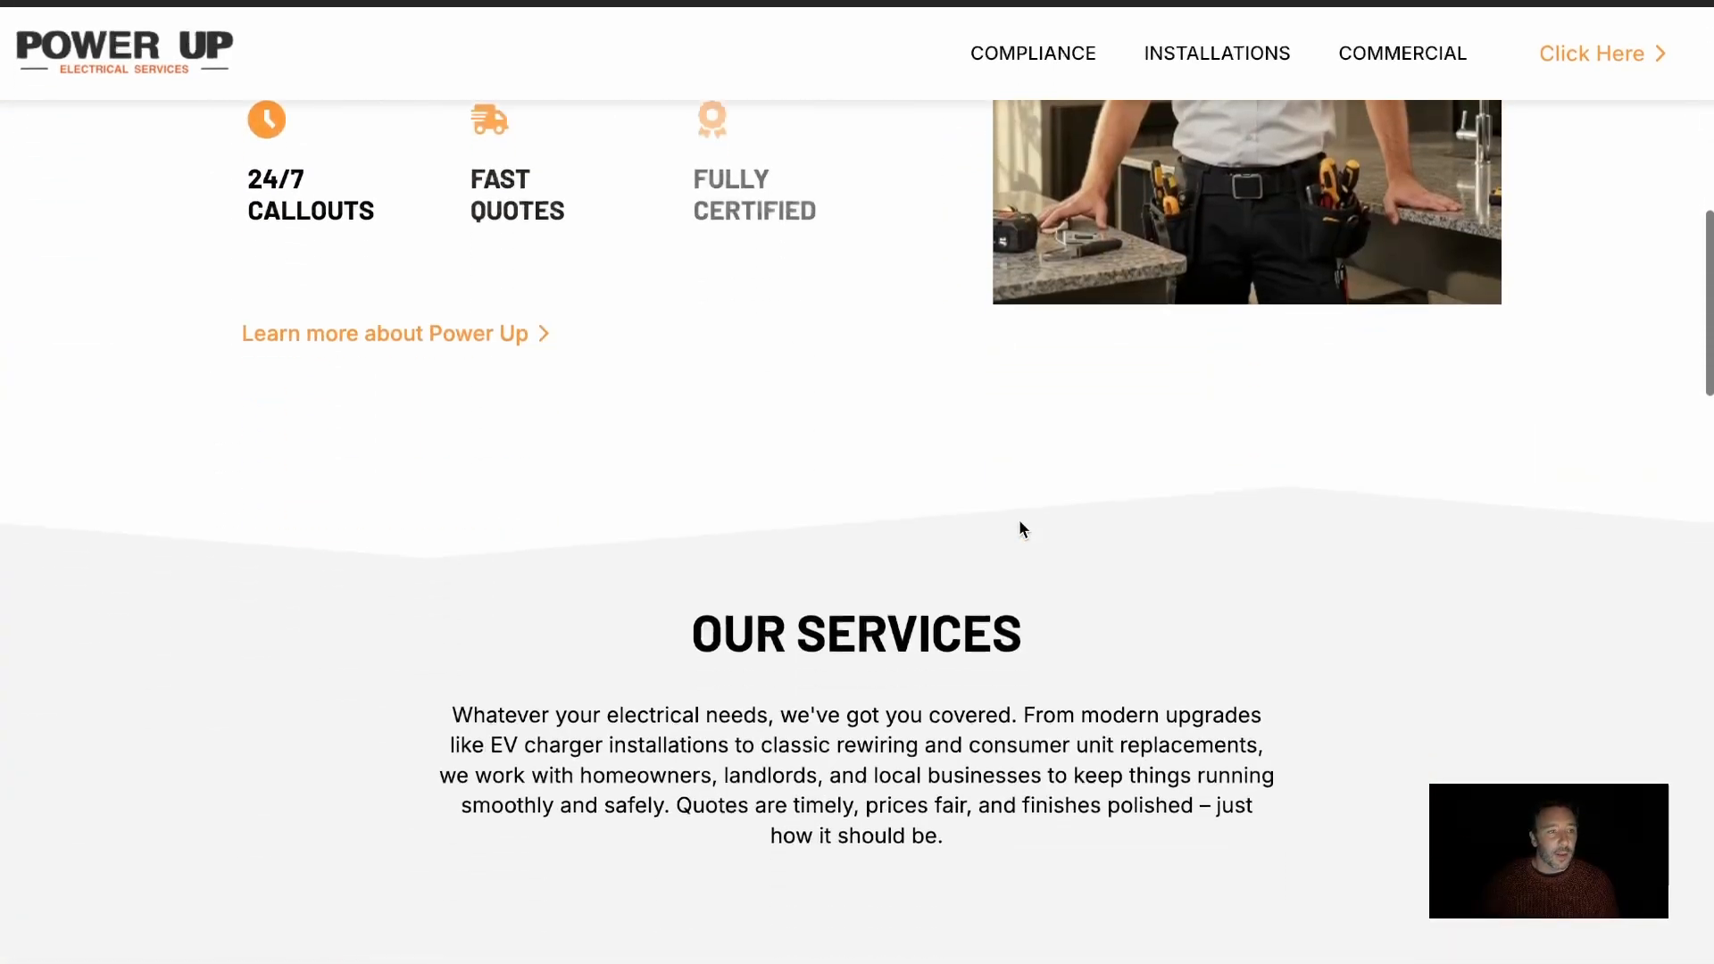
pyautogui.scroll(-5, 1019, 527)
pyautogui.scroll(20, 1020, 526)
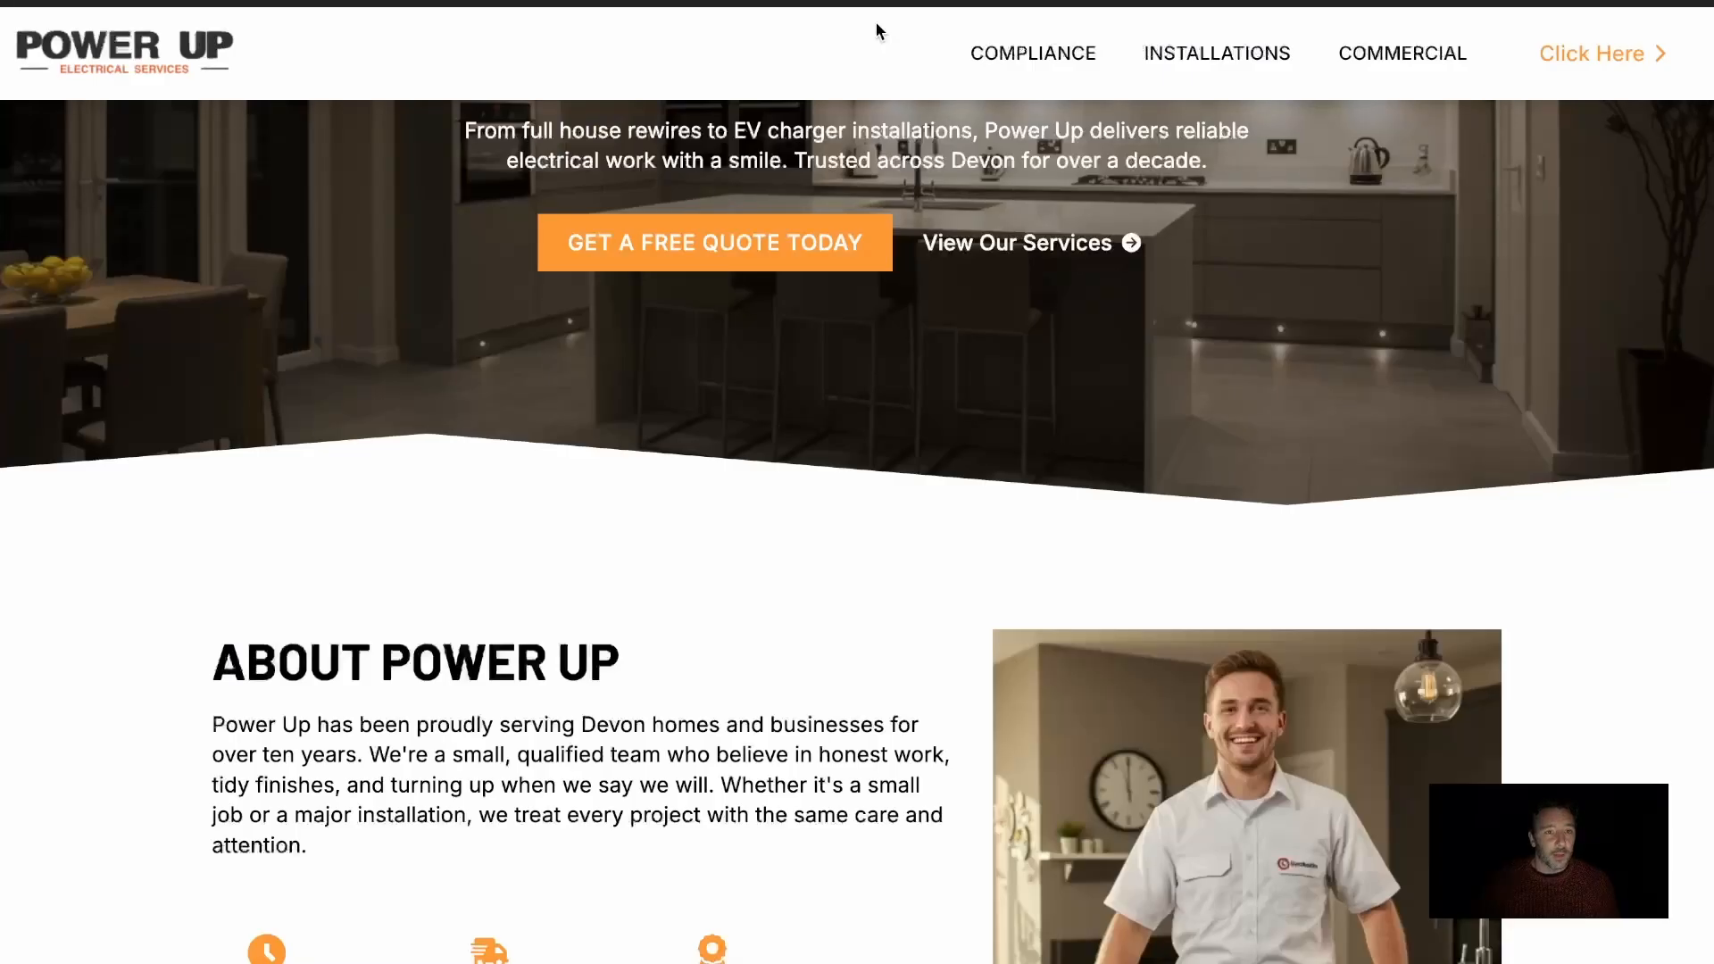
pyautogui.scroll(-7, 925, 190)
pyautogui.scroll(13, 925, 191)
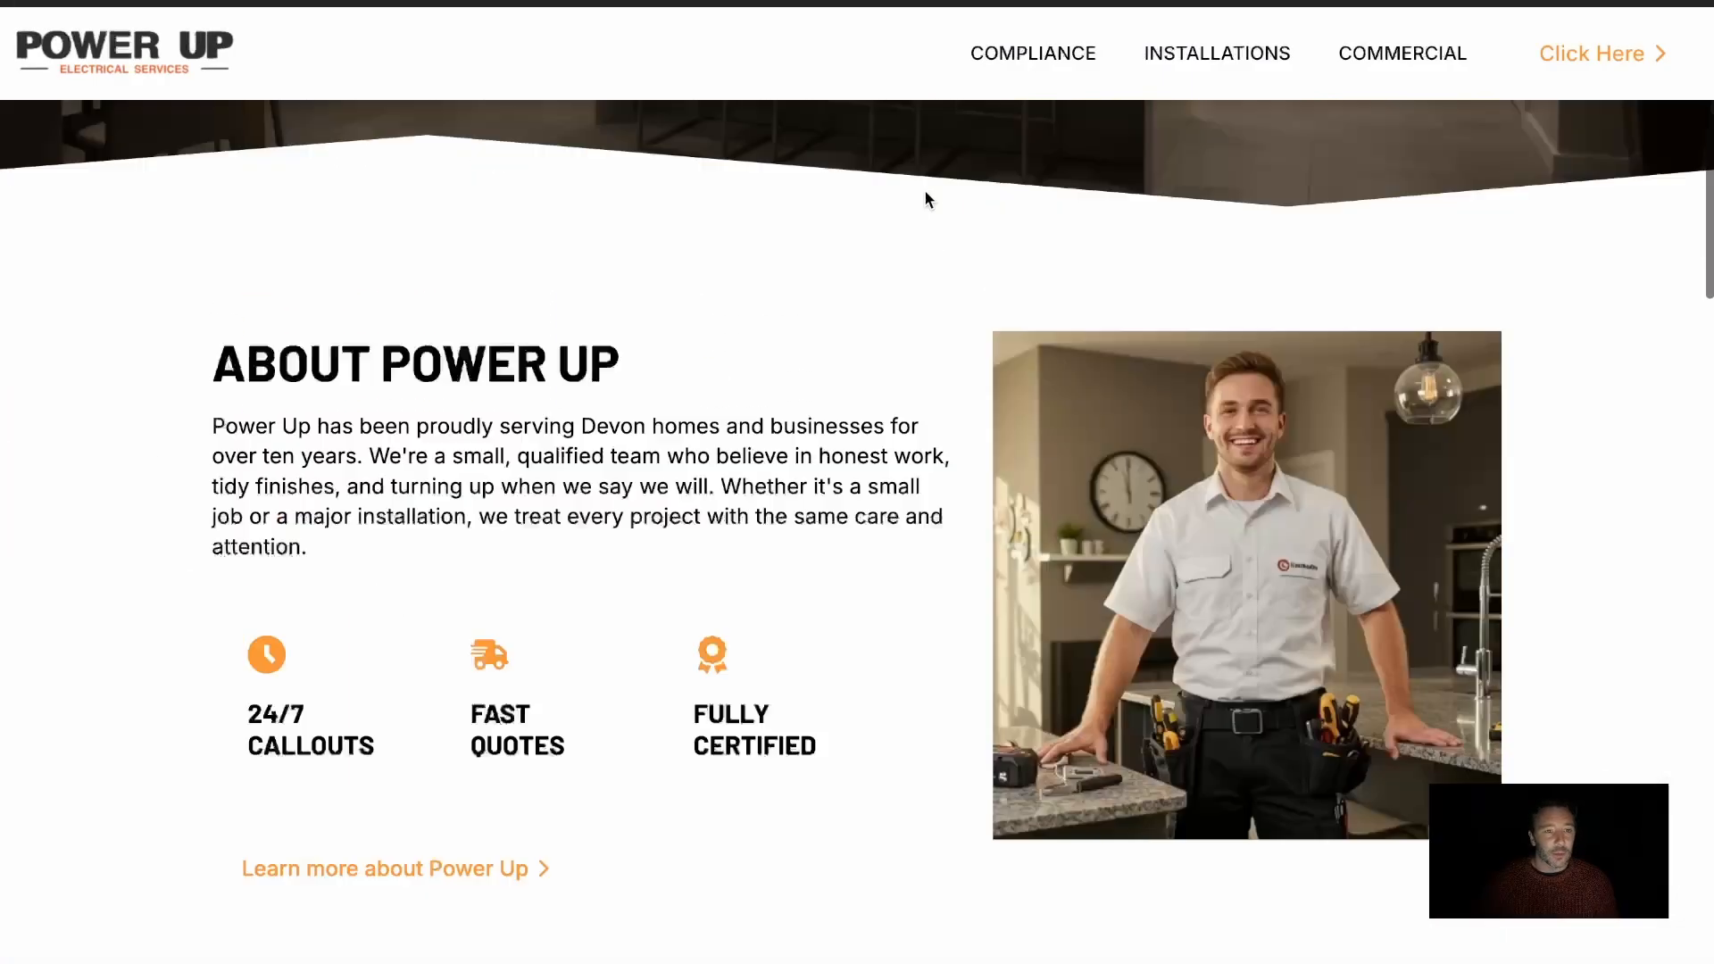
# Inspect the live page's header element in the developer tools, collapse it to check for a single header, and close the tools
pyautogui.rightClick(748, 104)
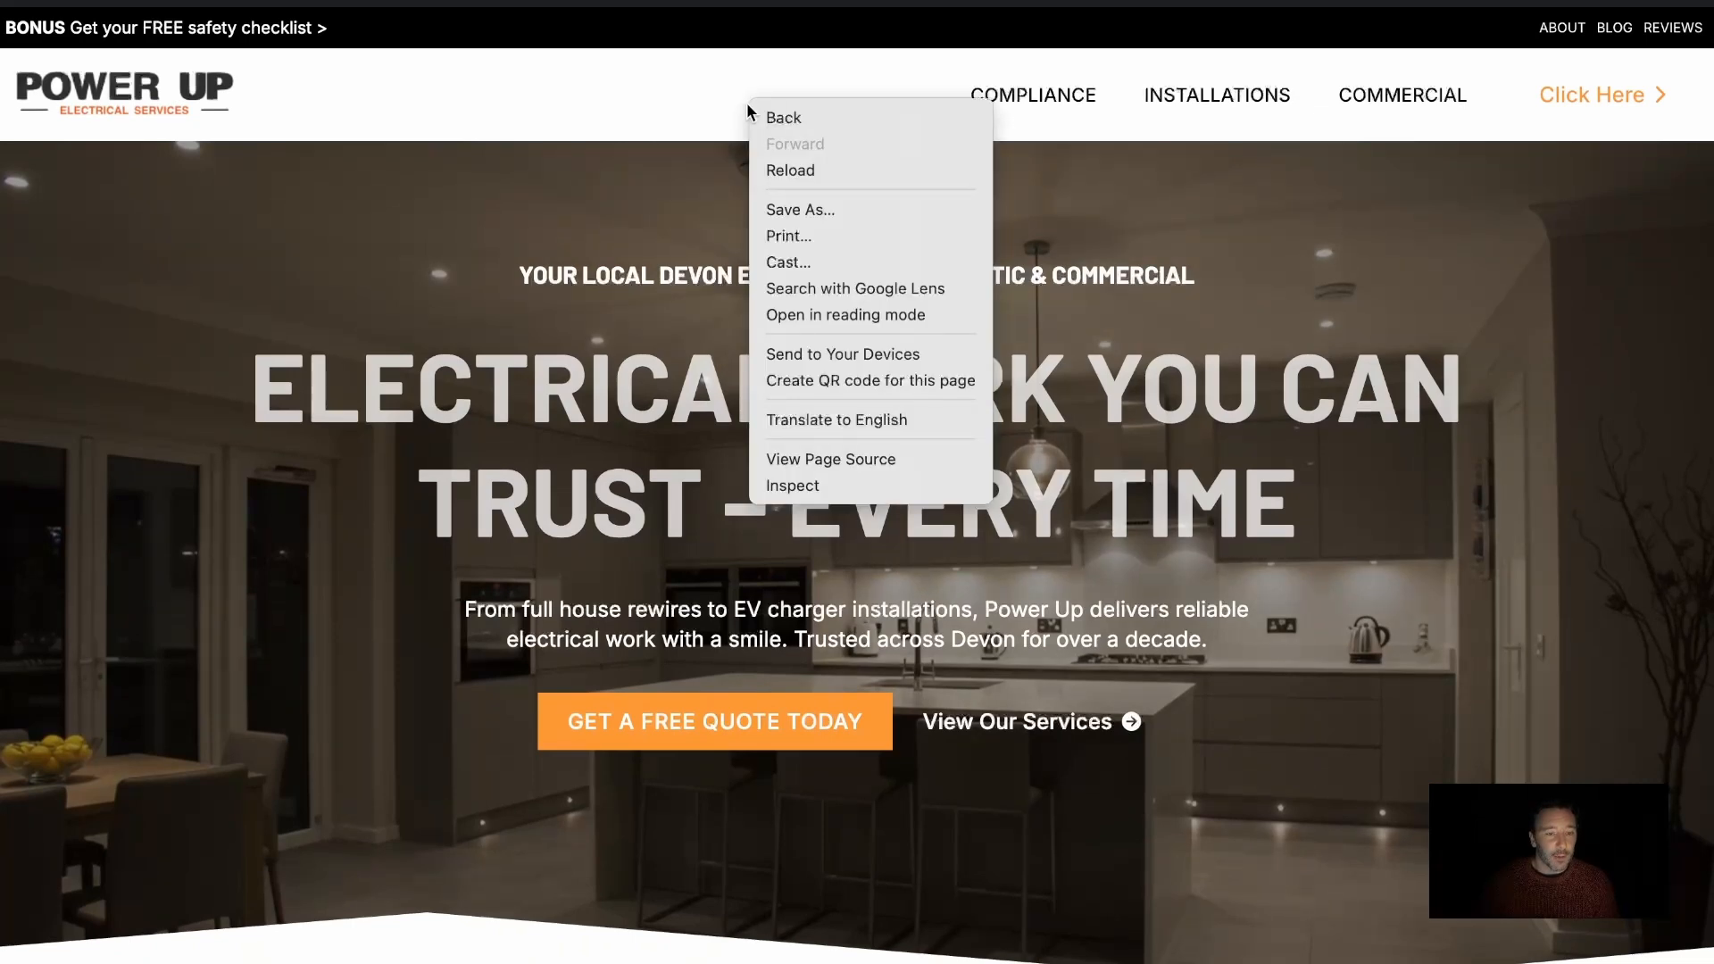
pyautogui.click(811, 485)
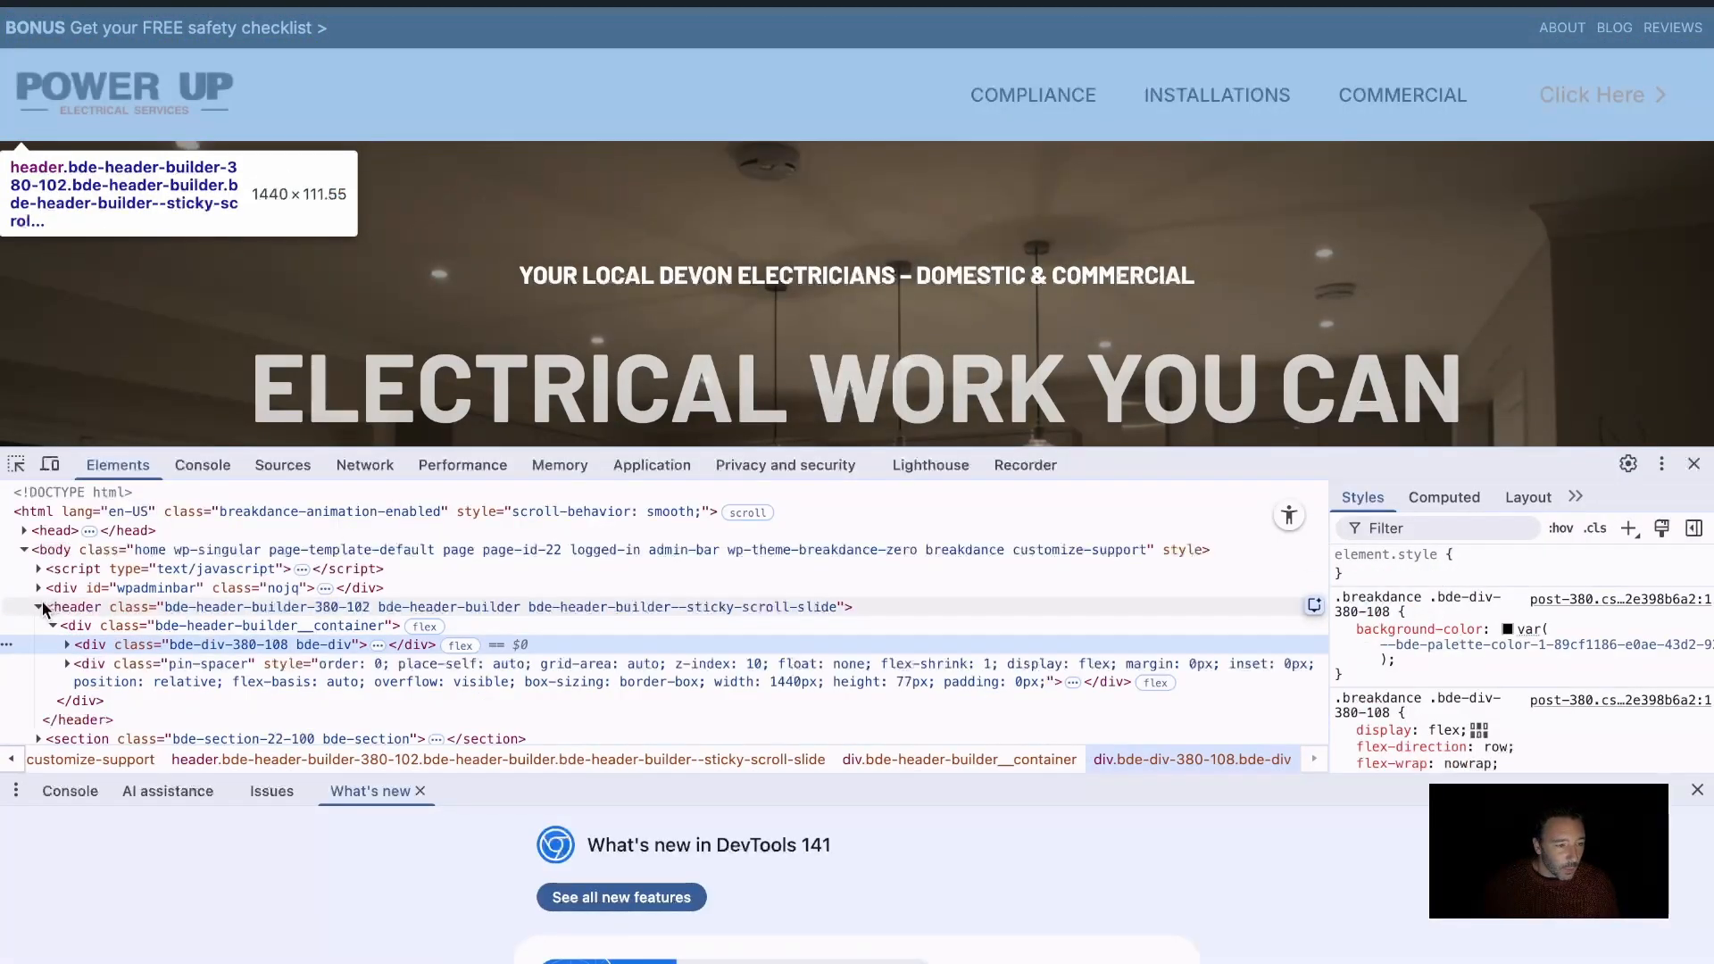
pyautogui.click(40, 606)
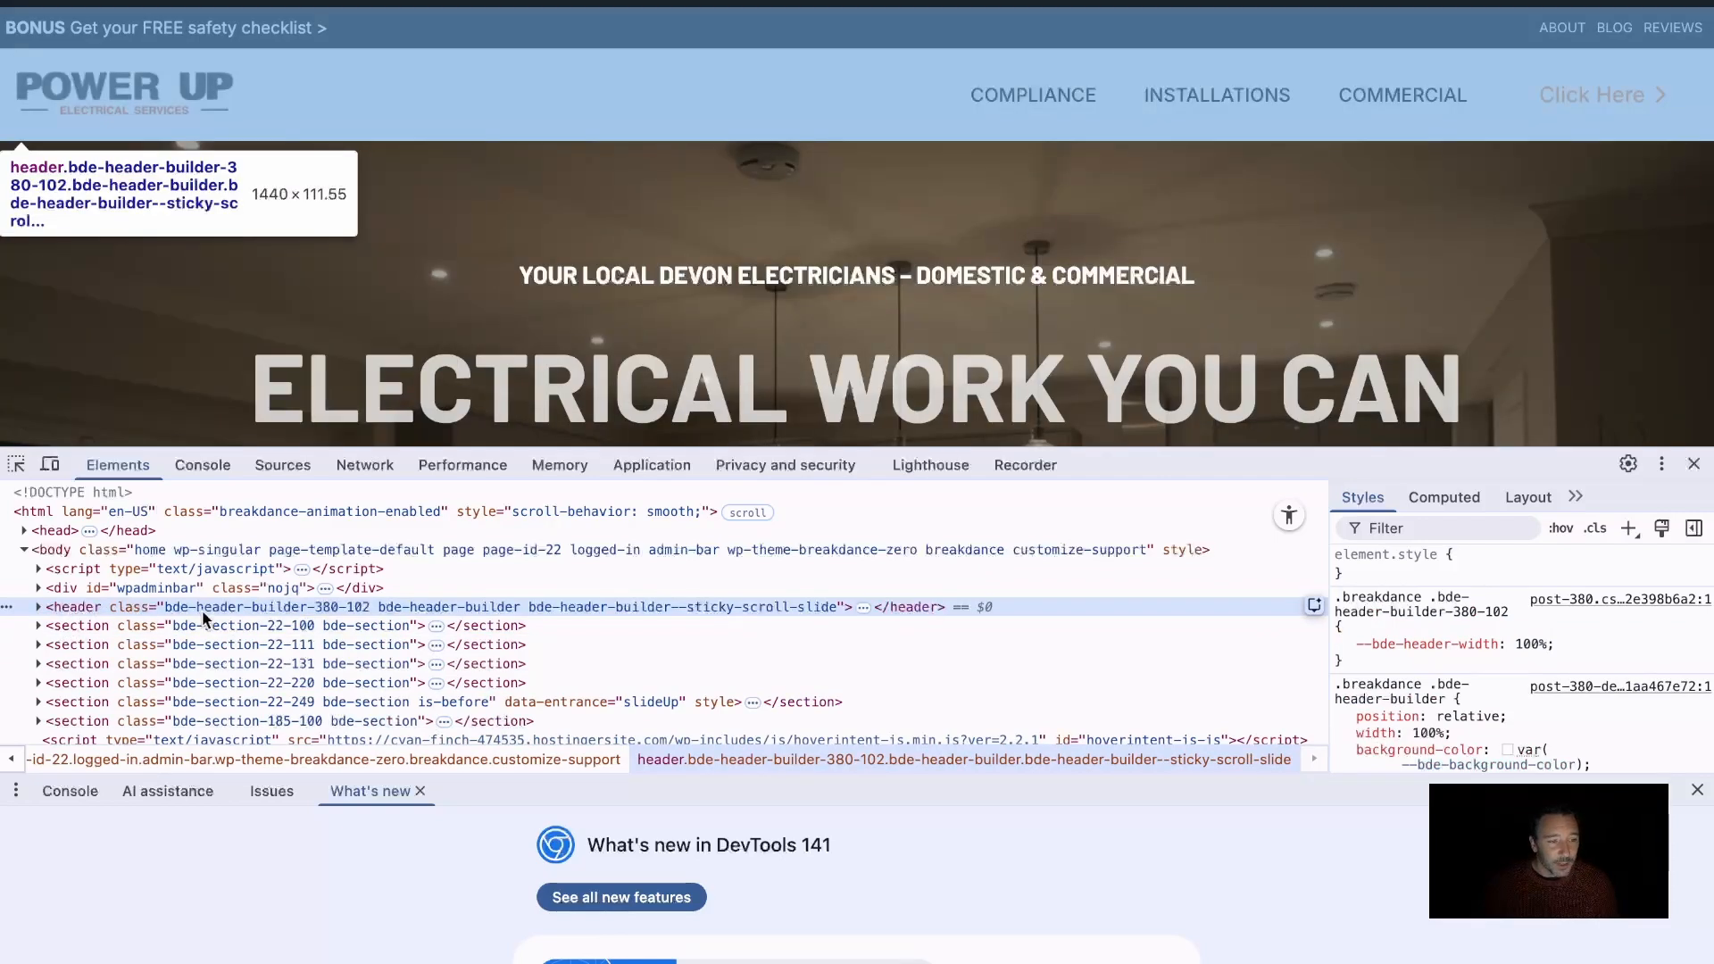
pyautogui.click(1693, 463)
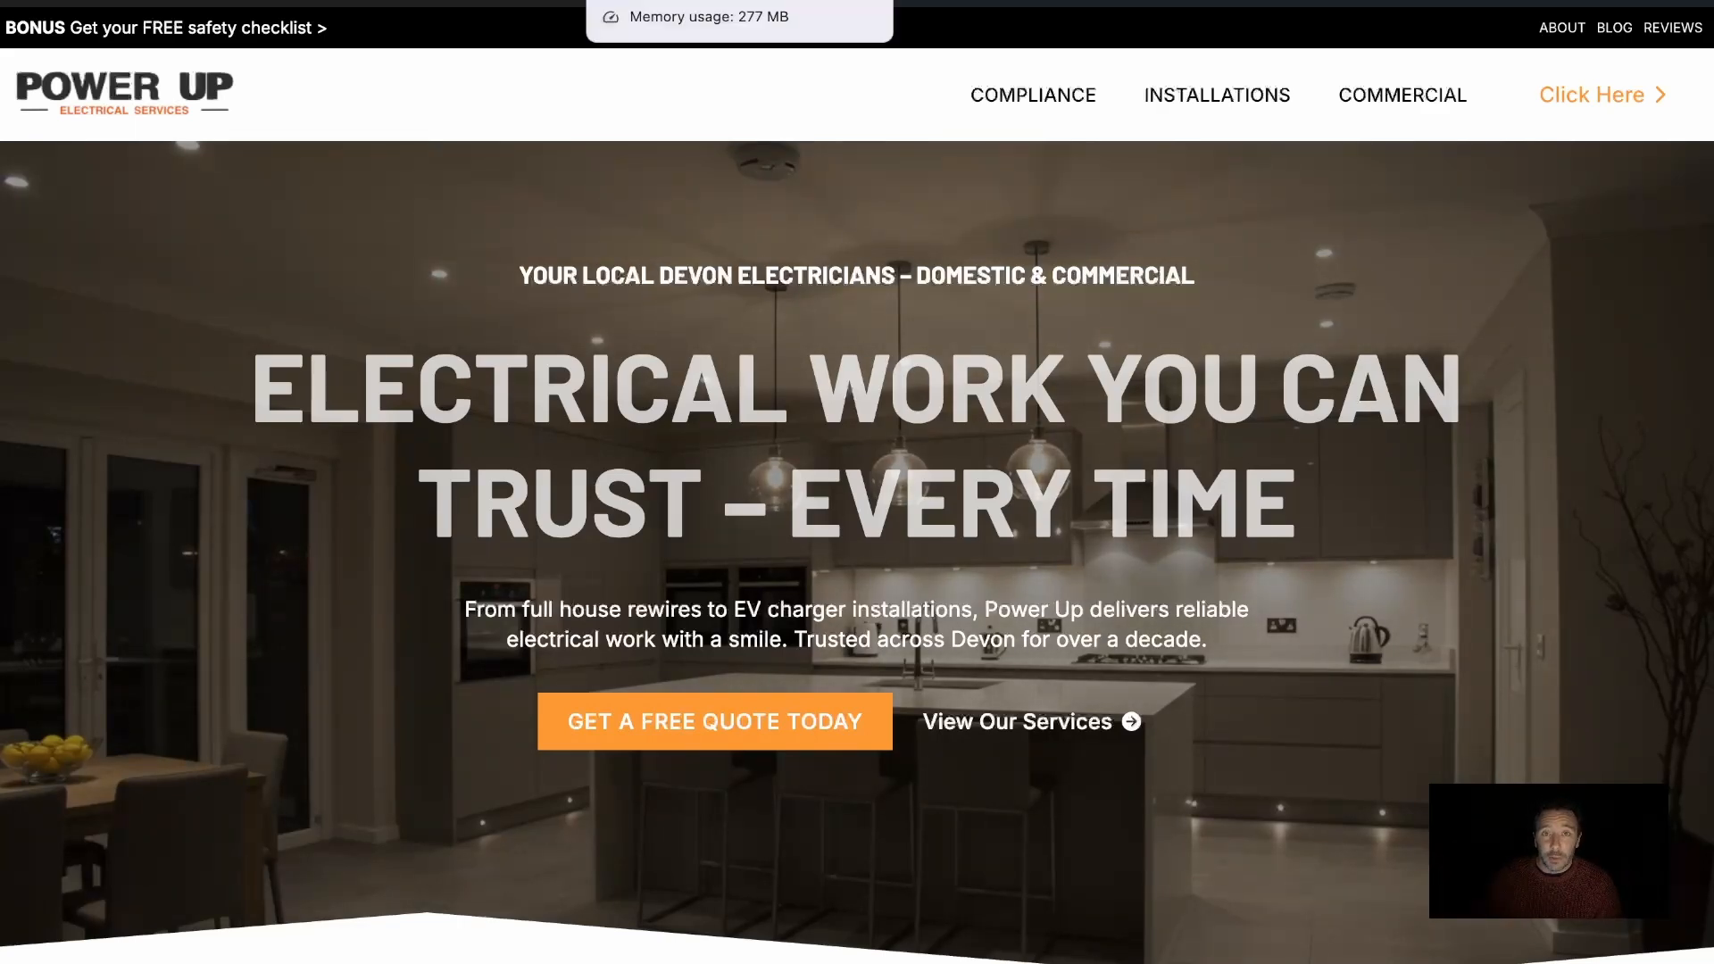
# Return to the Breakdance builder and review the .main-row-header.is-sticky rule in the Main Row's custom CSS
pyautogui.click(616, 1)
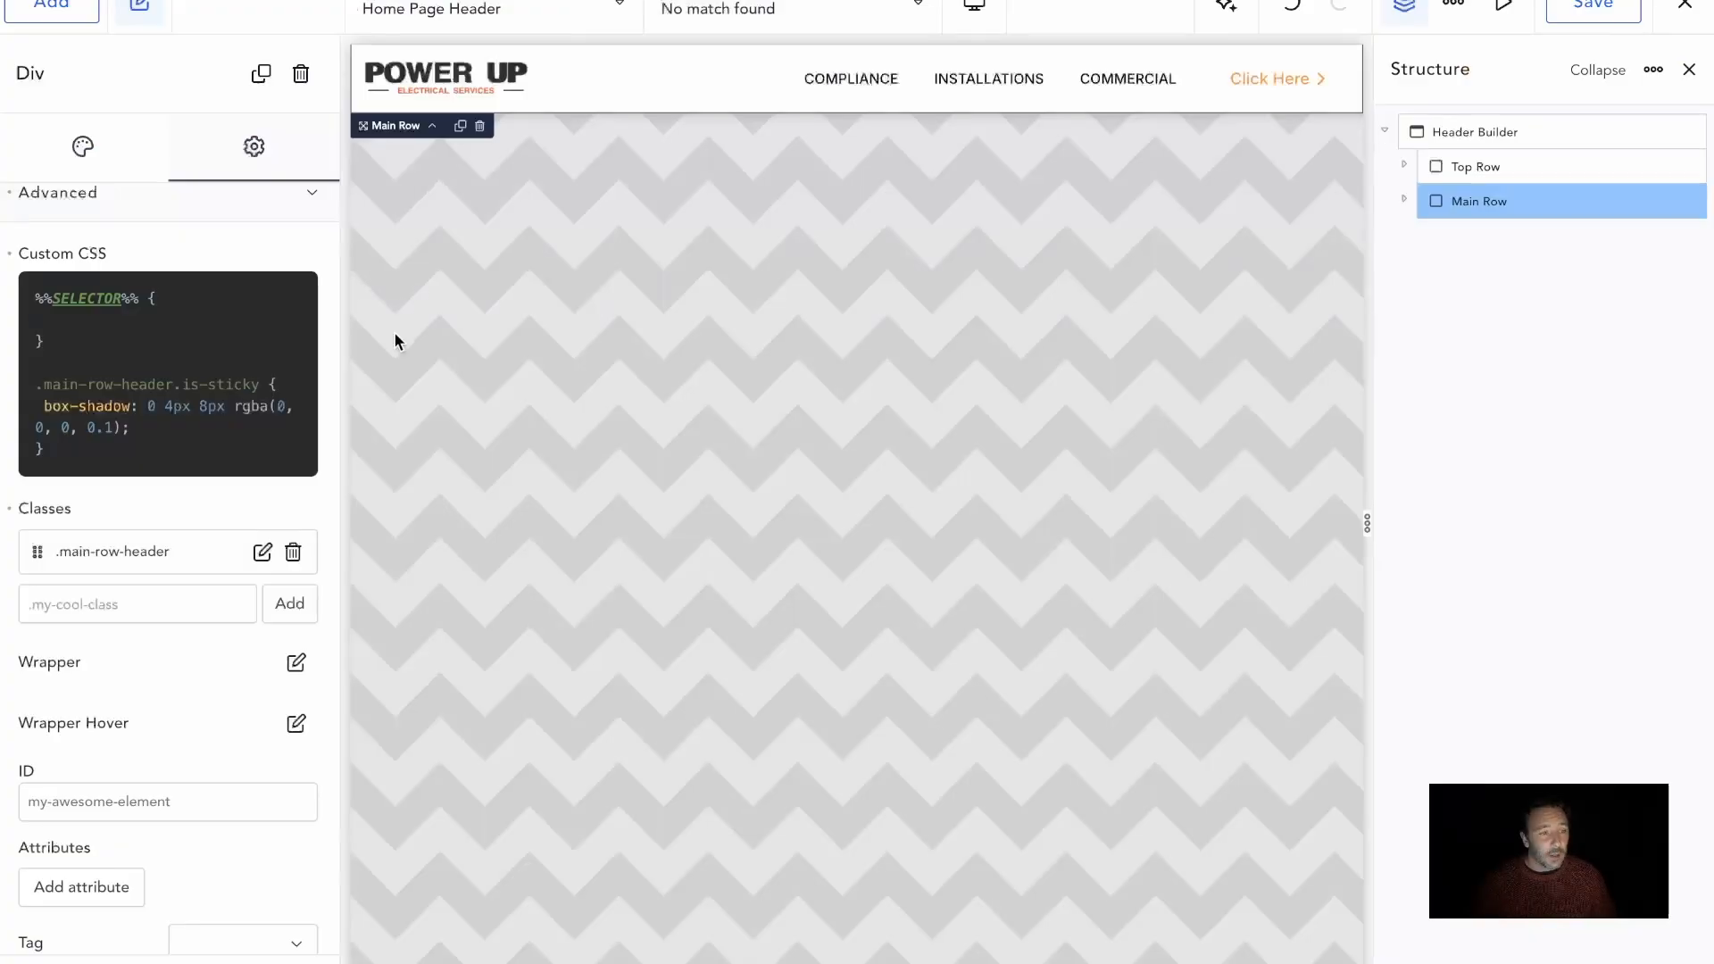
pyautogui.click(93, 449)
pyautogui.moveTo(93, 449); pyautogui.dragTo(23, 392)
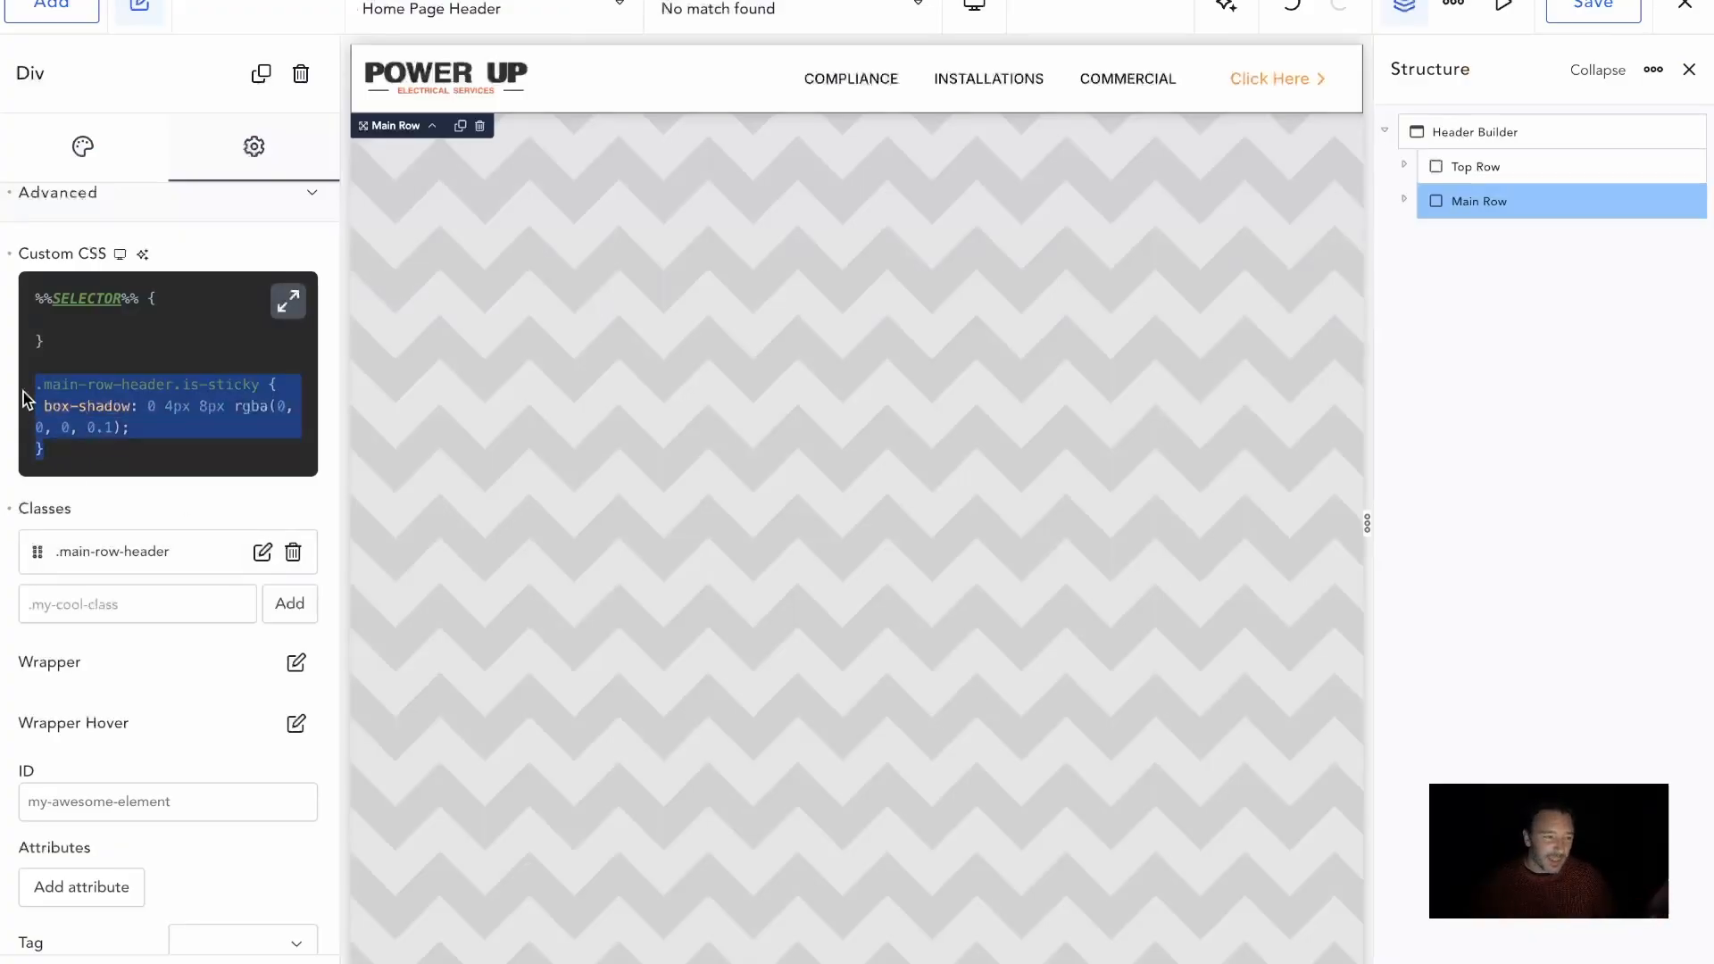
pyautogui.click(154, 442)
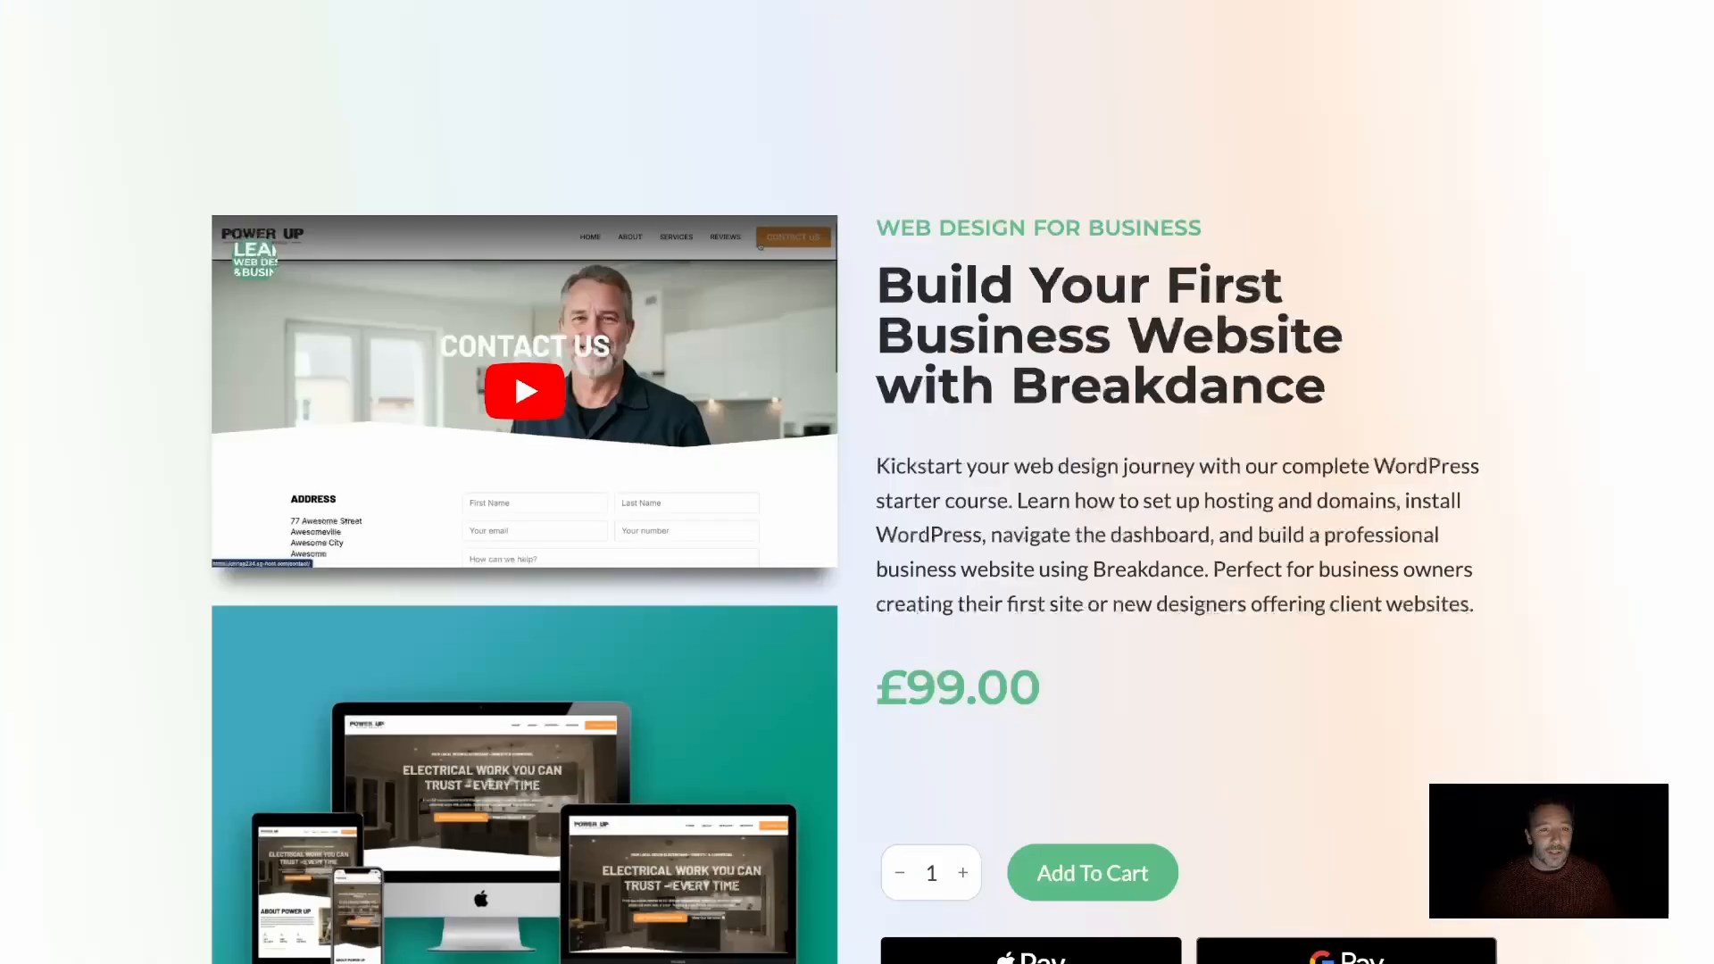
# Look over the Breakdance course page, and return to the live front page to review the sticky Main Row while scrolling
pyautogui.scroll(-2, 1006, 532)
pyautogui.scroll(3, 1006, 532)
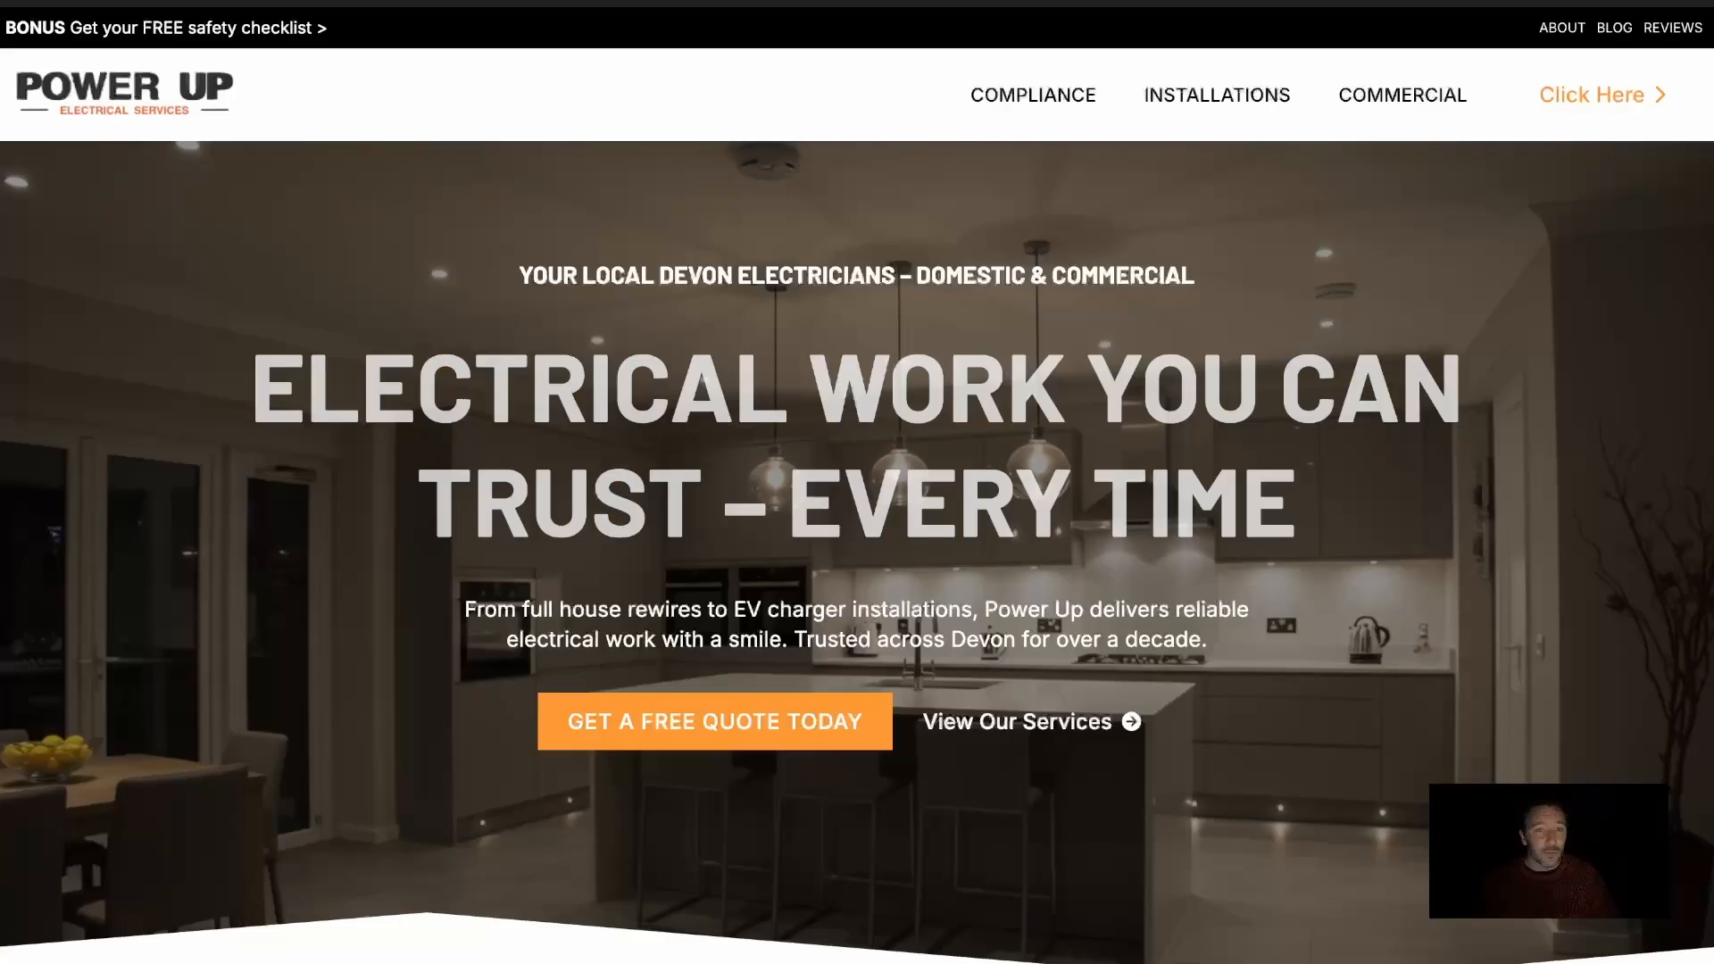
pyautogui.scroll(-7, 728, 251)
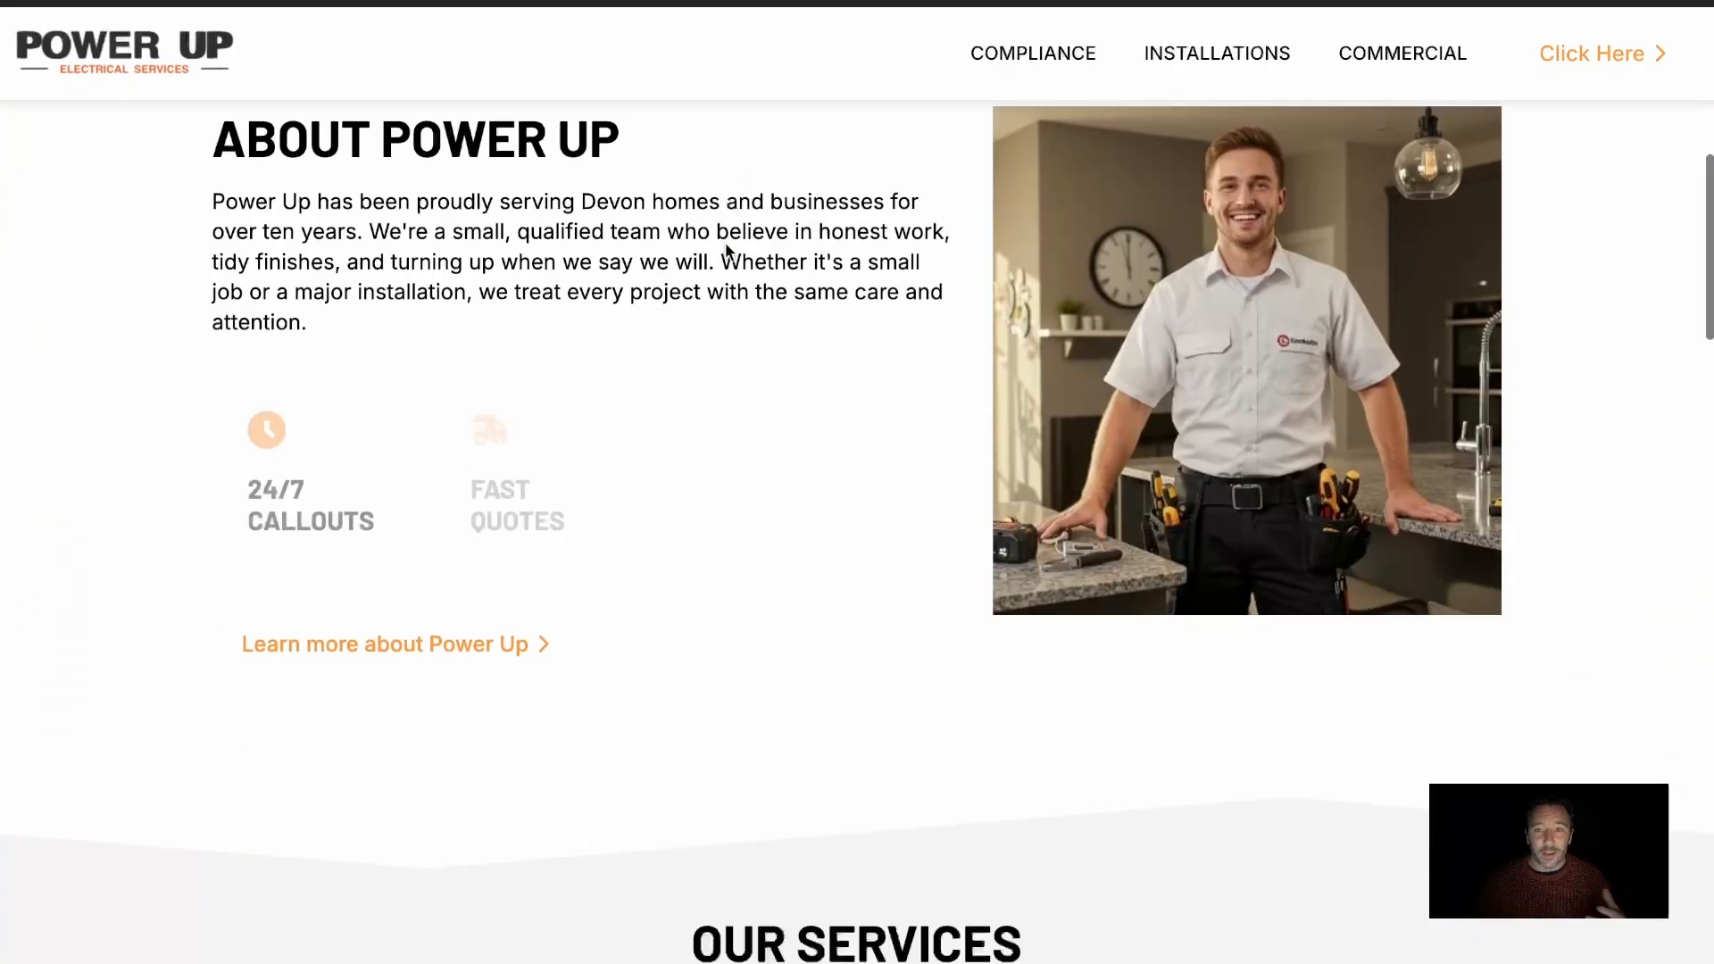
pyautogui.scroll(7, 728, 252)
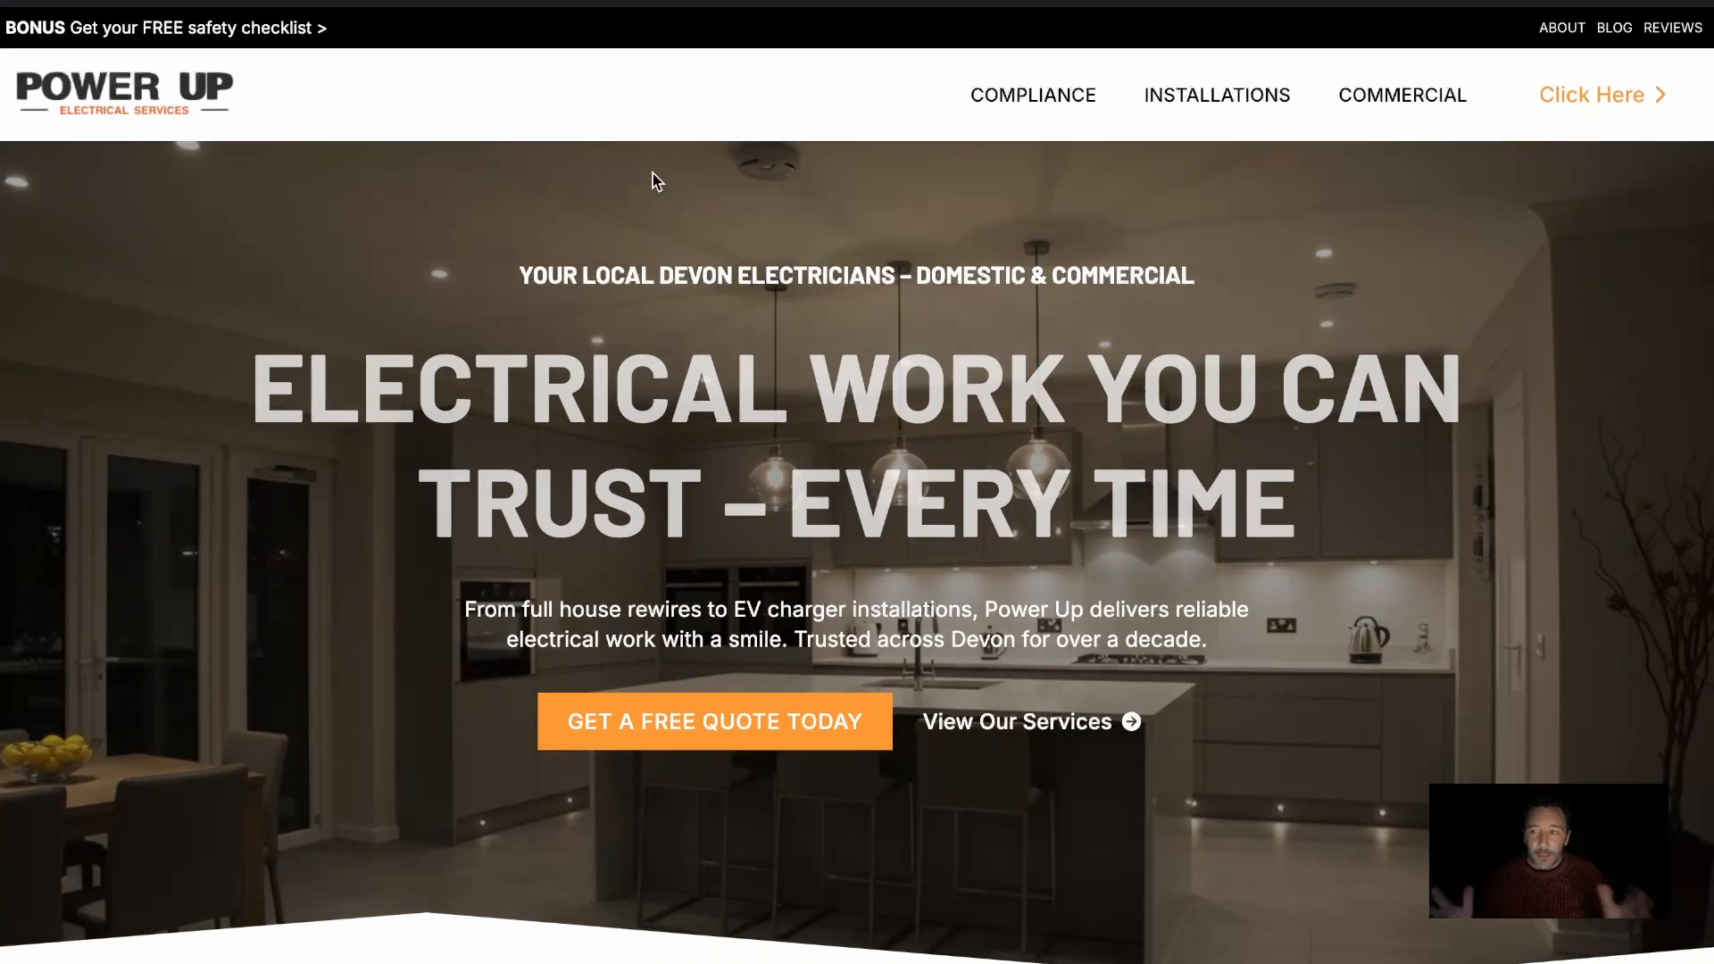